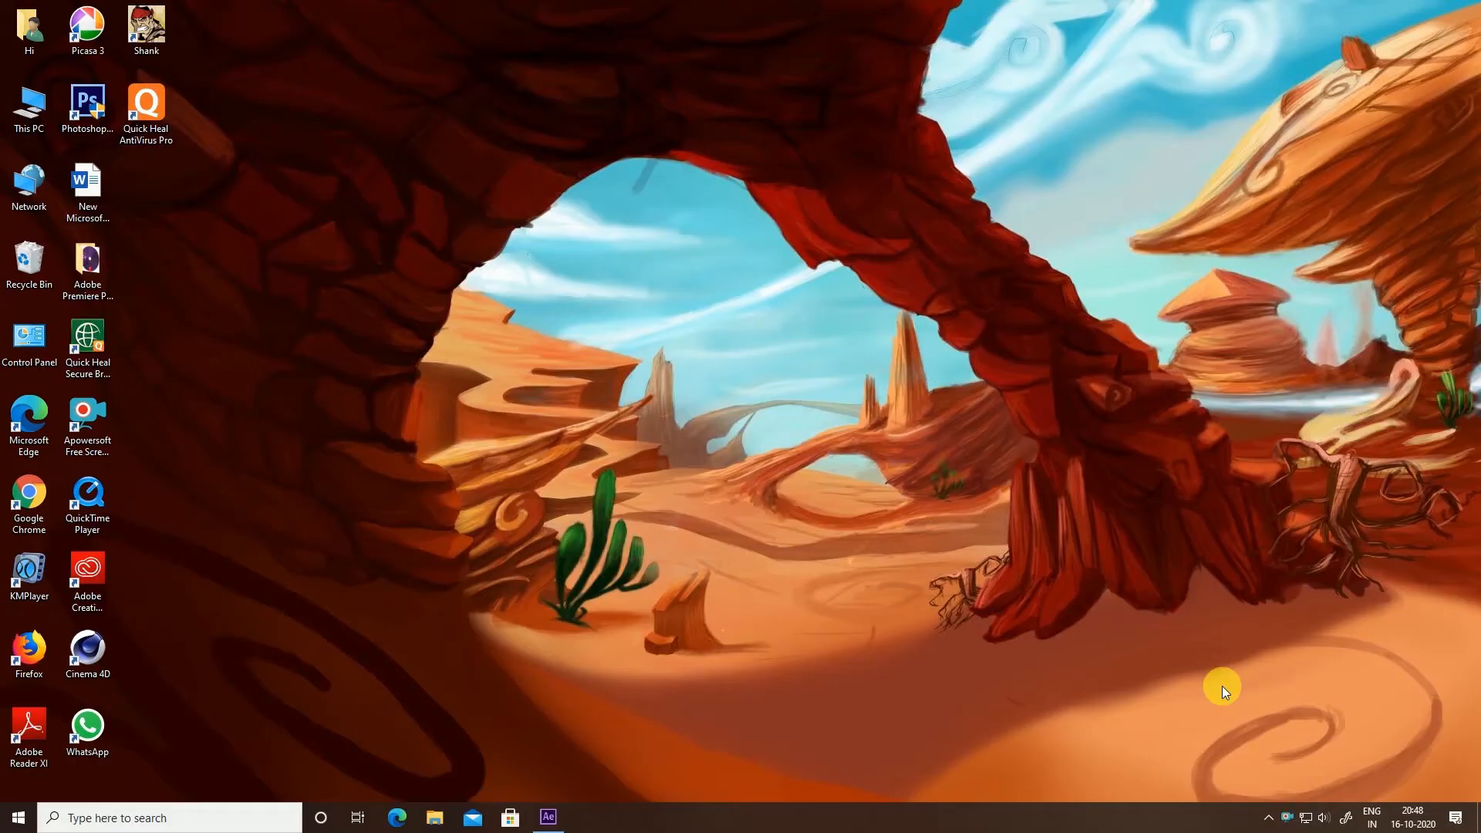
Create Comp 1 at 1920×1080, 24 fps, 10 seconds, with Quarter preview resolution
left_click(557, 828)
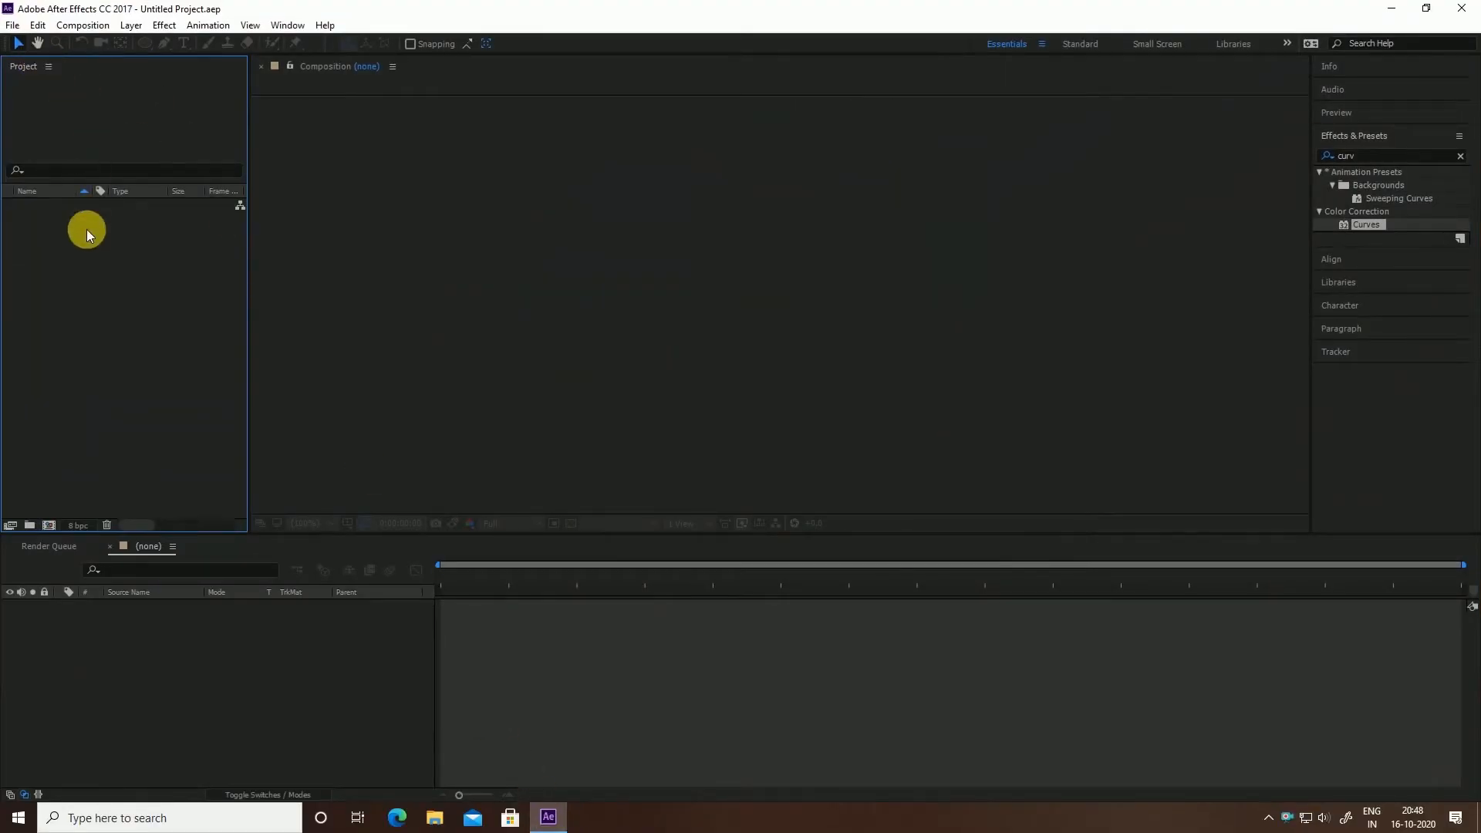
left_click(81, 24)
left_click(96, 44)
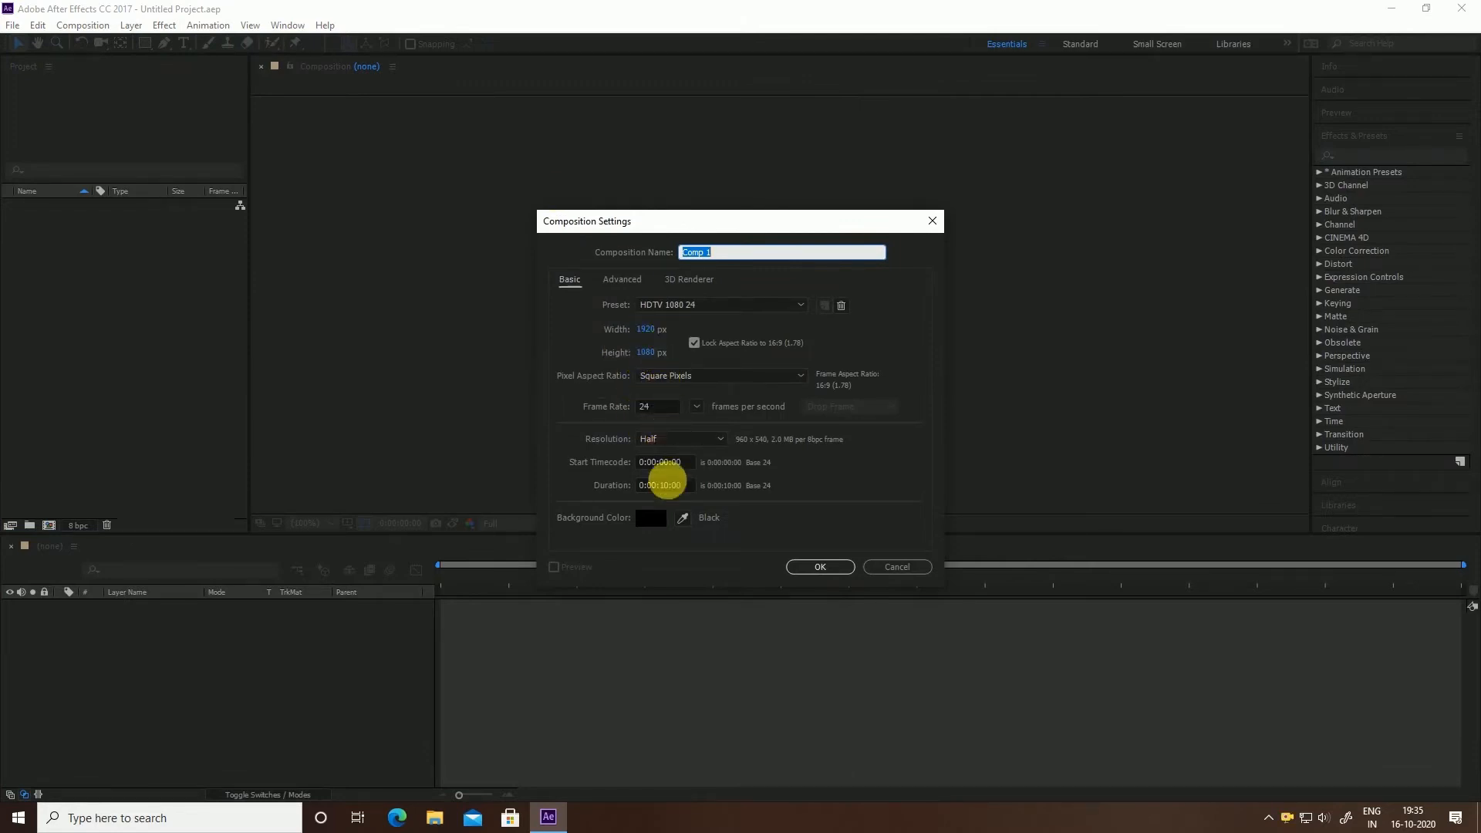
left_click(668, 439)
left_click(677, 508)
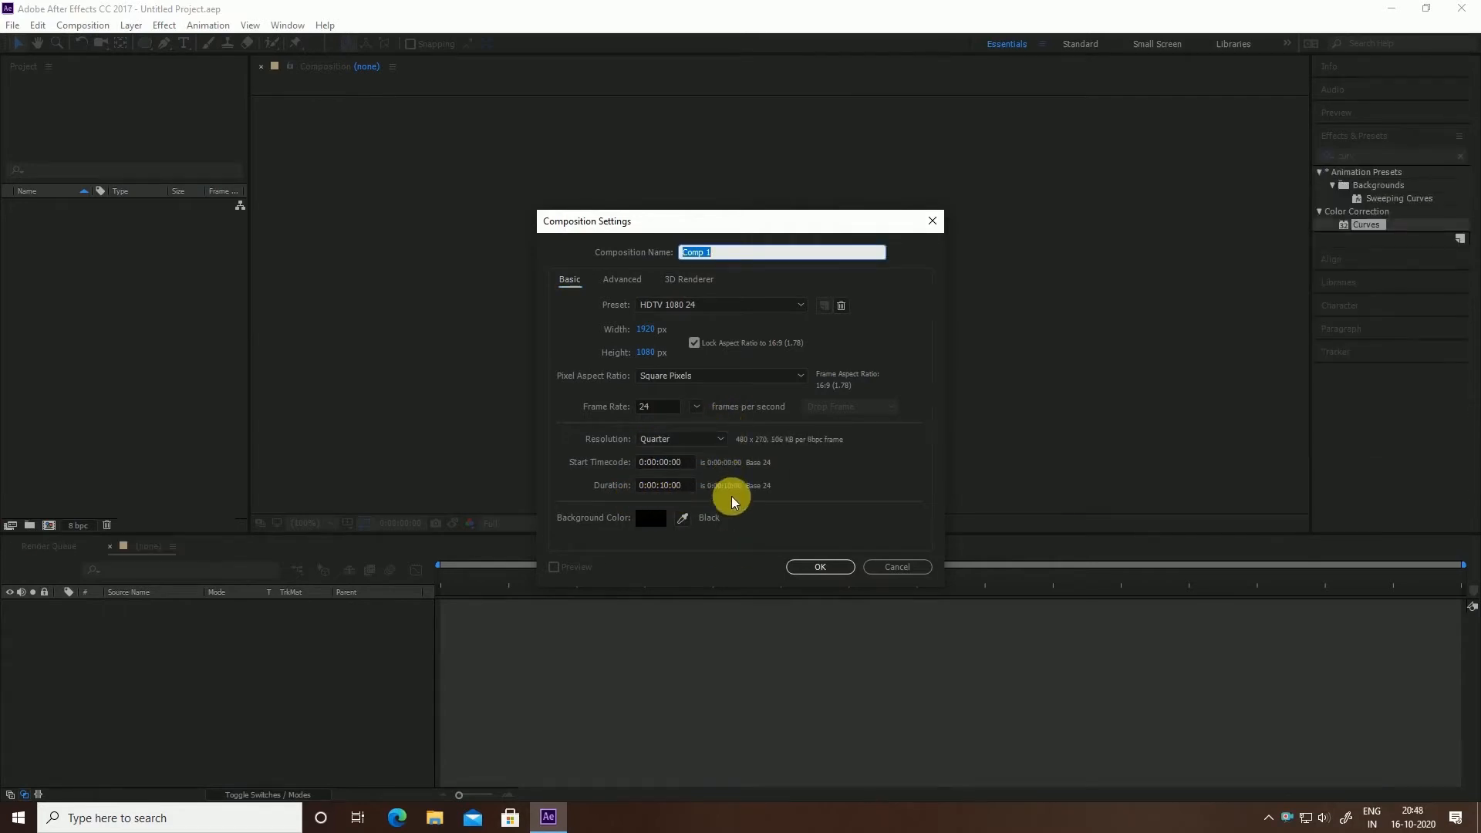
left_click(813, 566)
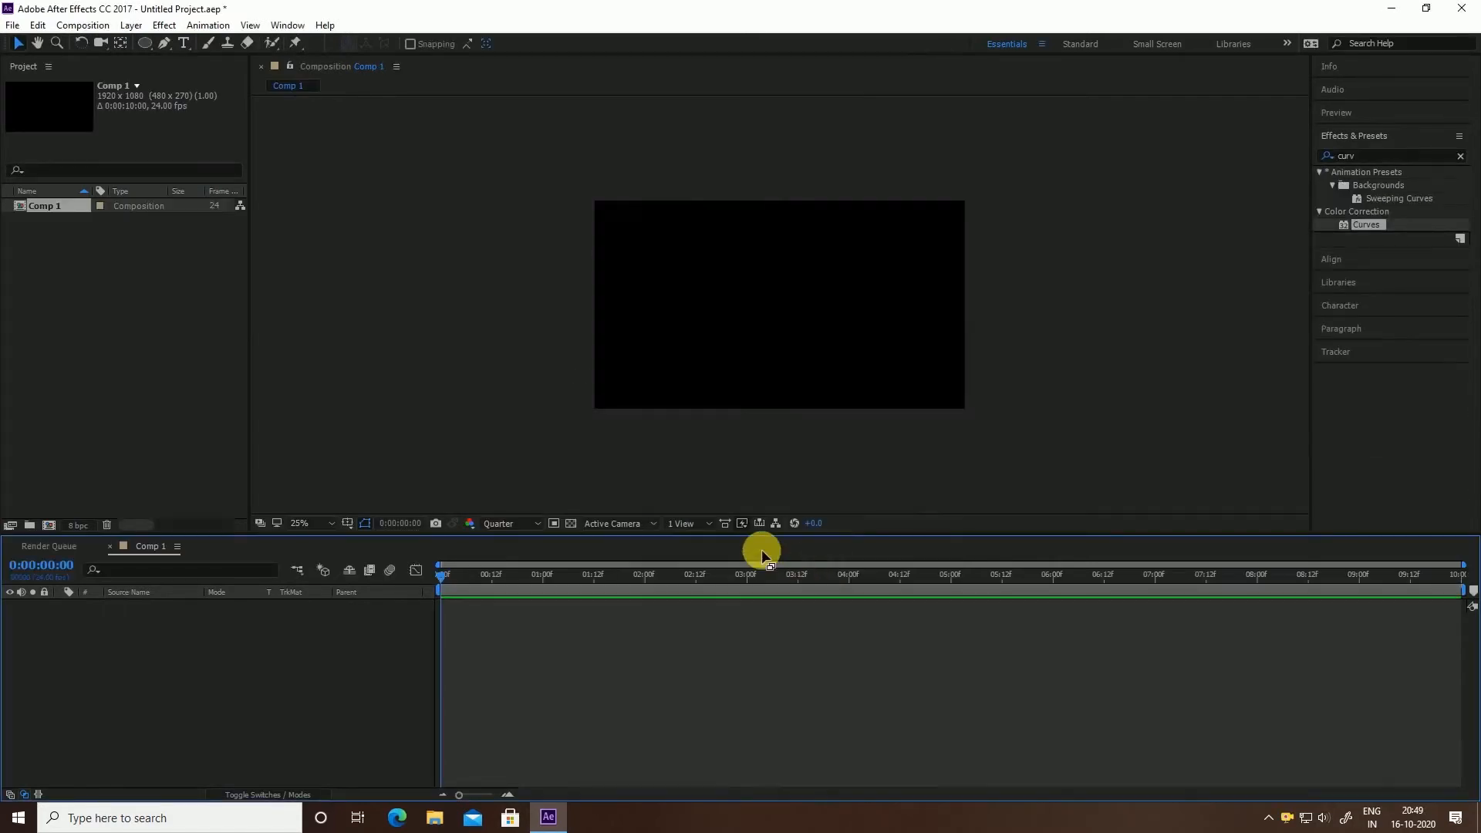
Add a full-frame Deep Royal Blue solid layer to Comp 1
right_click(251, 649)
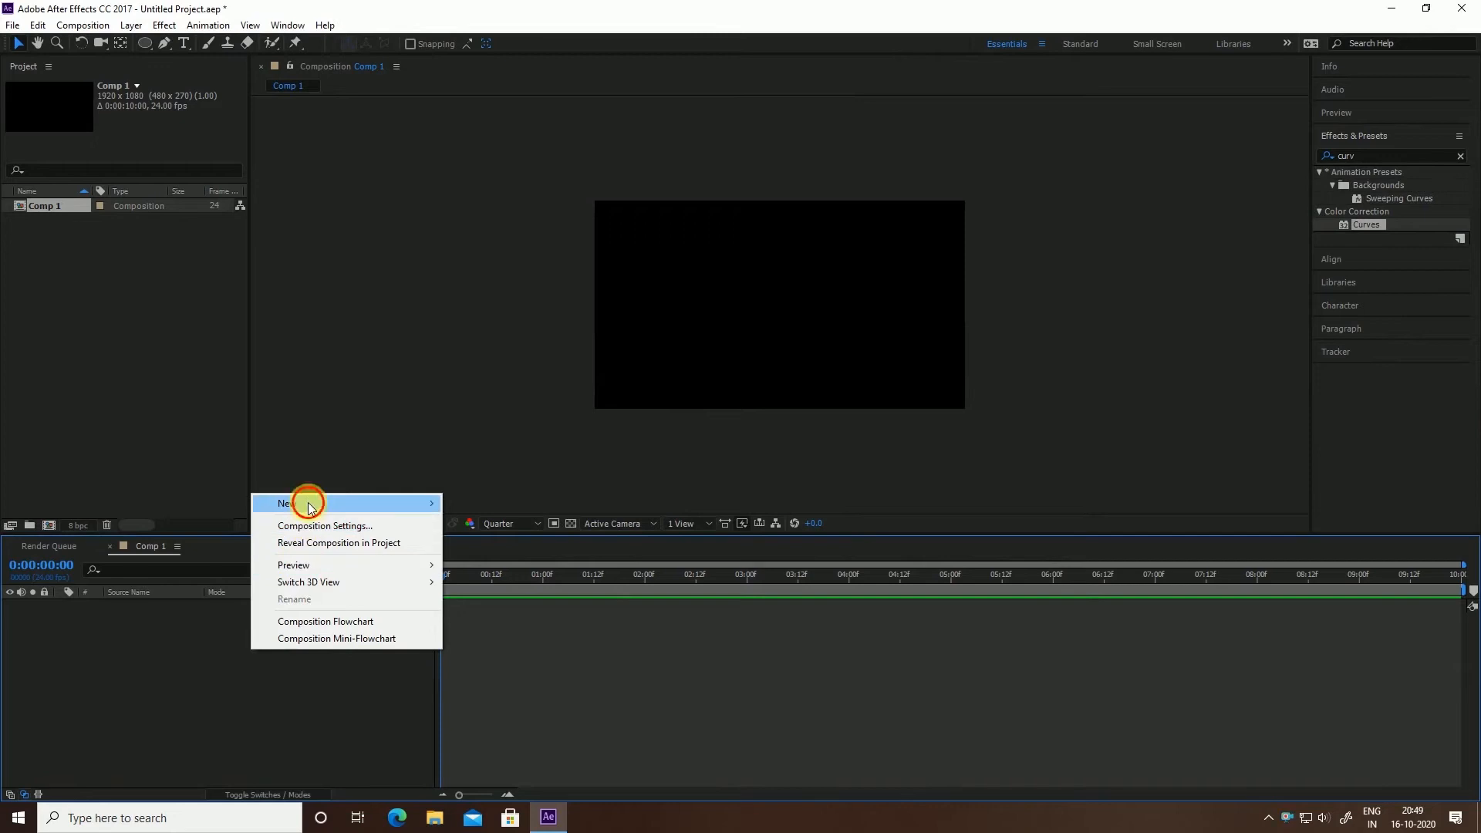
mouse_move(308, 502)
left_click(486, 545)
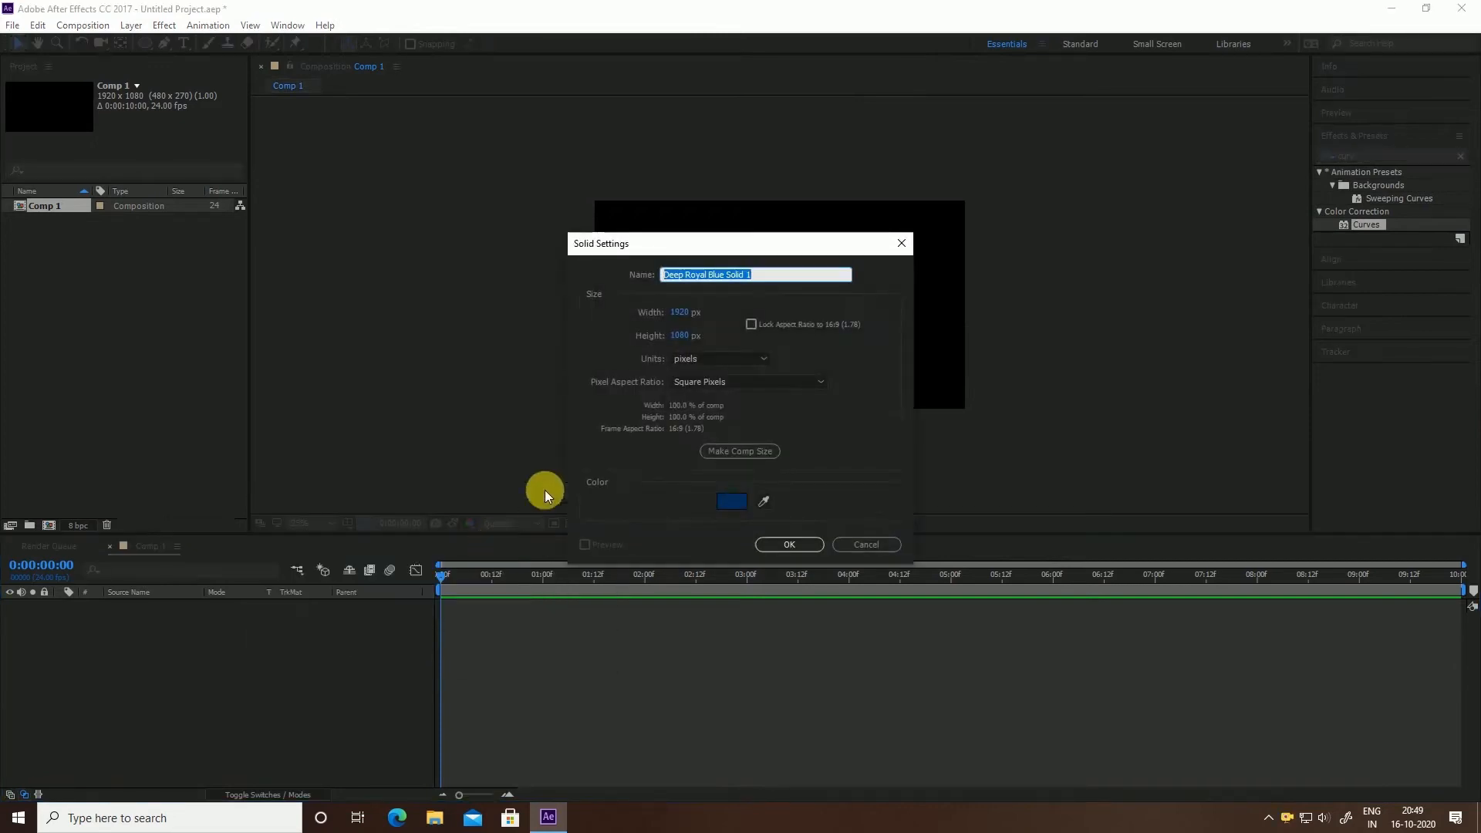
left_click(780, 544)
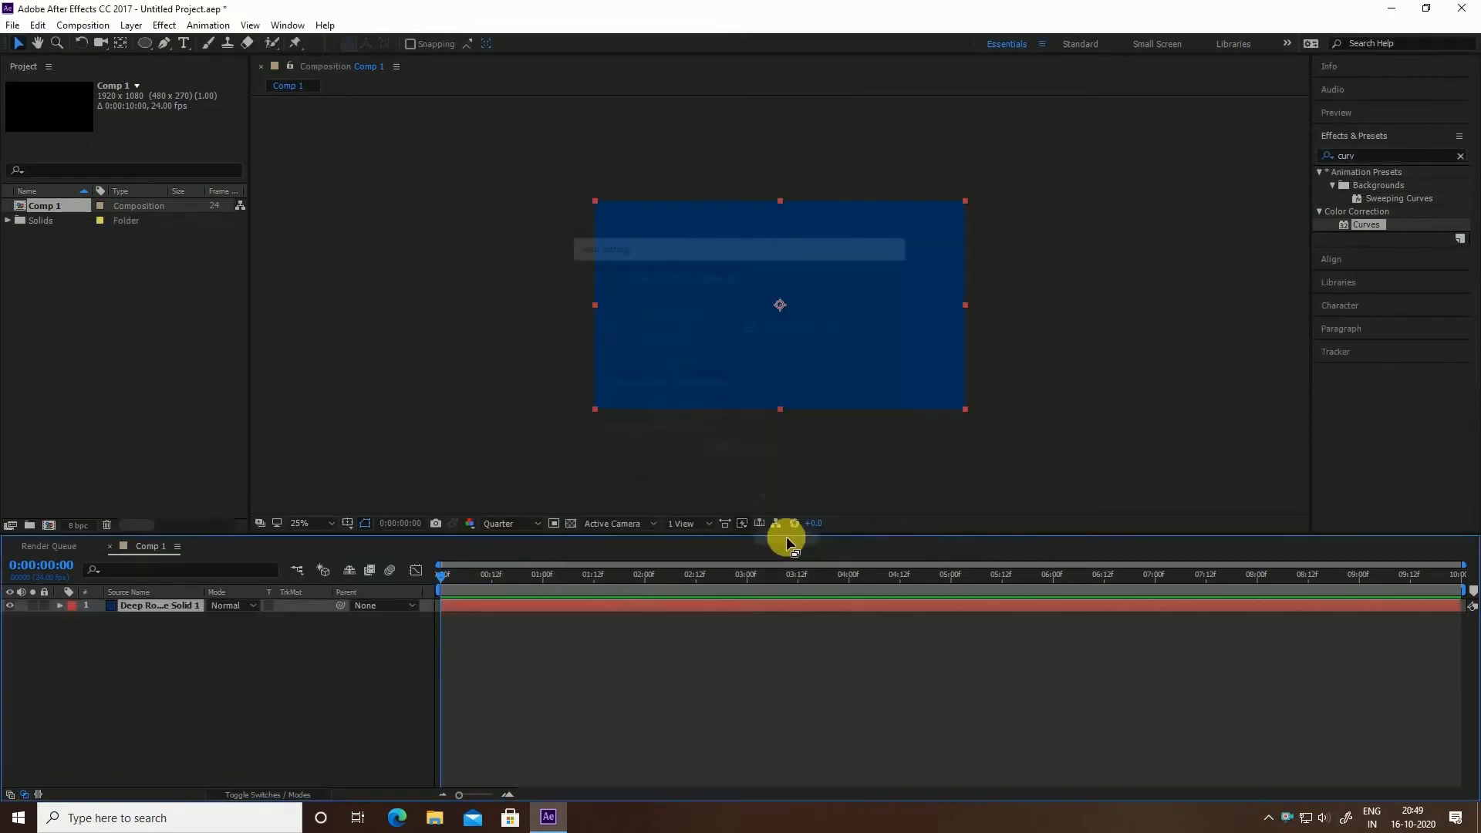
Apply the Fractal Noise effect to the blue solid
left_click(1362, 152)
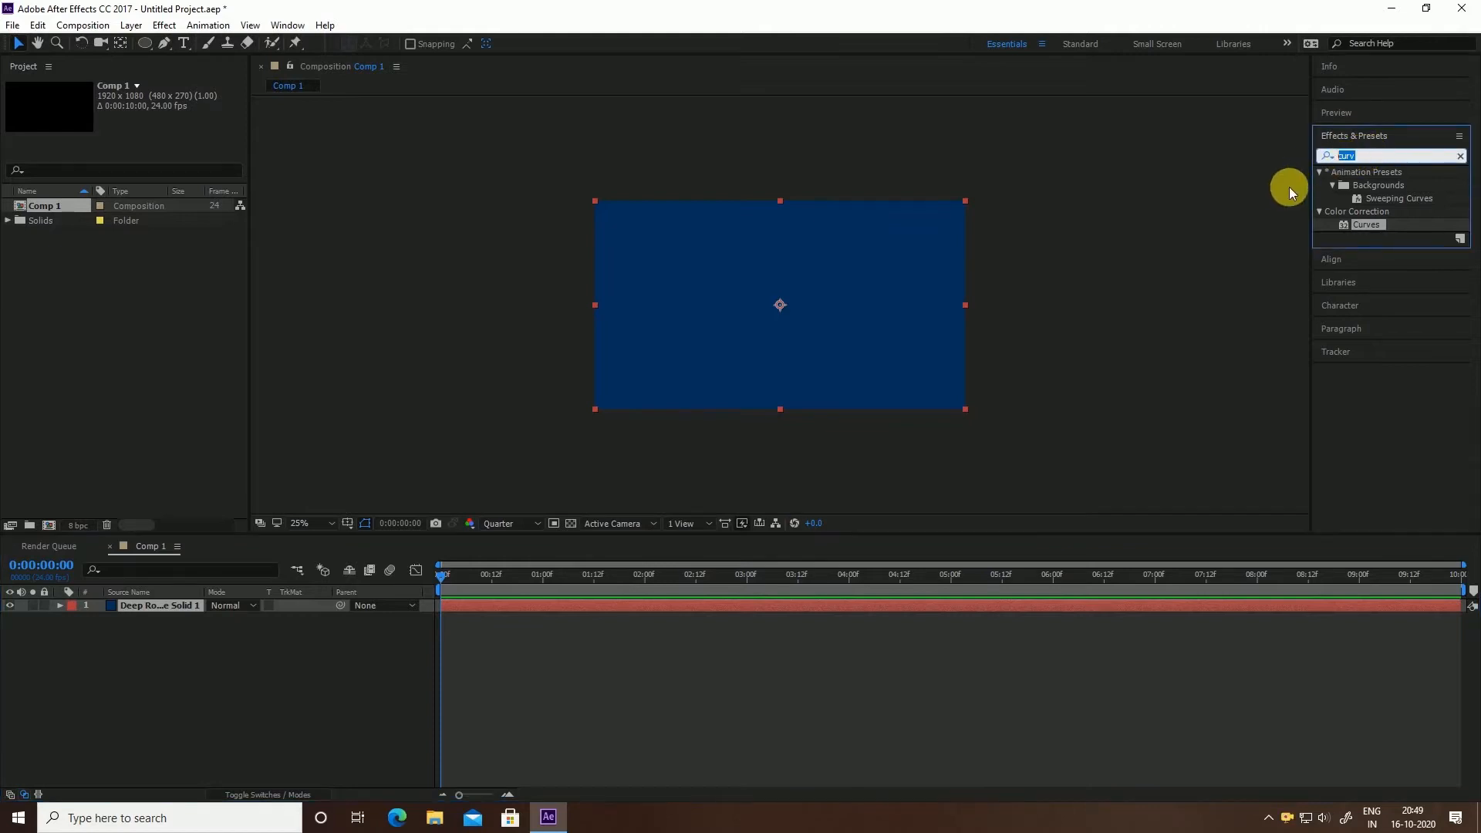
type("frac")
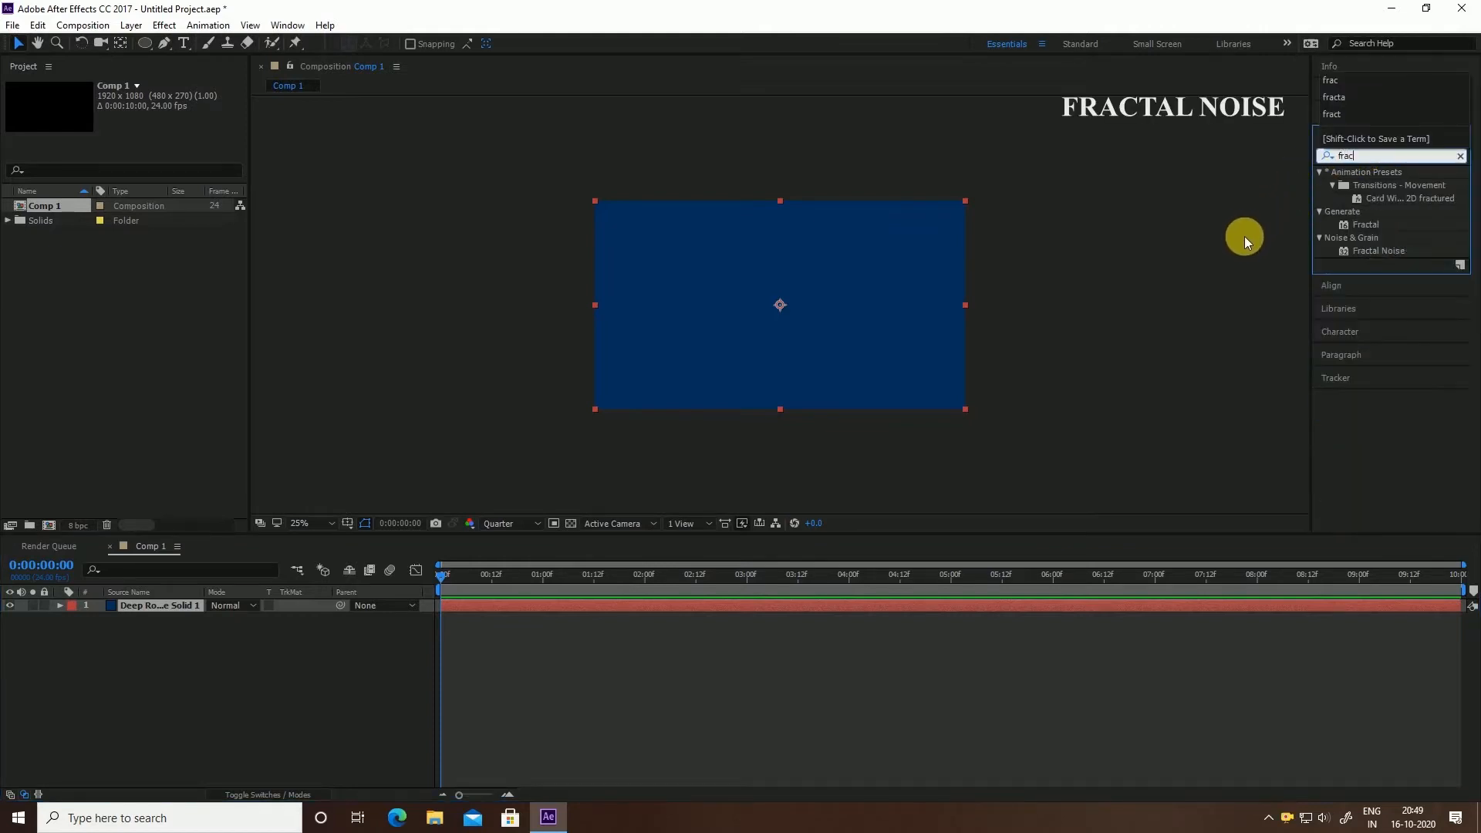
left_click(1362, 255)
left_click_drag(1361, 257, 725, 344)
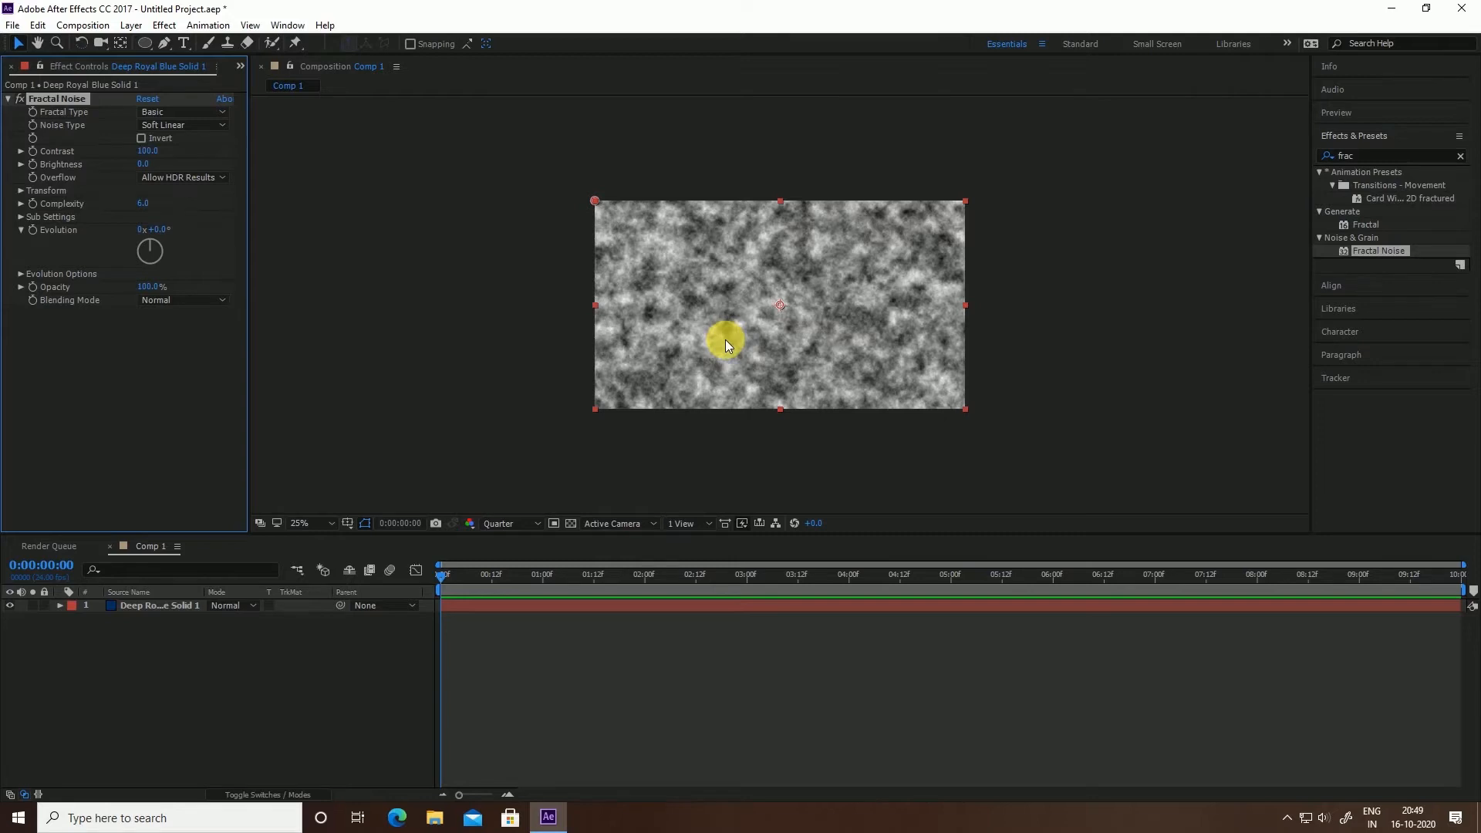
Set Fractal Noise to Block type, Contrast 200, Complexity 4, and keyframe Evolution at 0
left_click(169, 125)
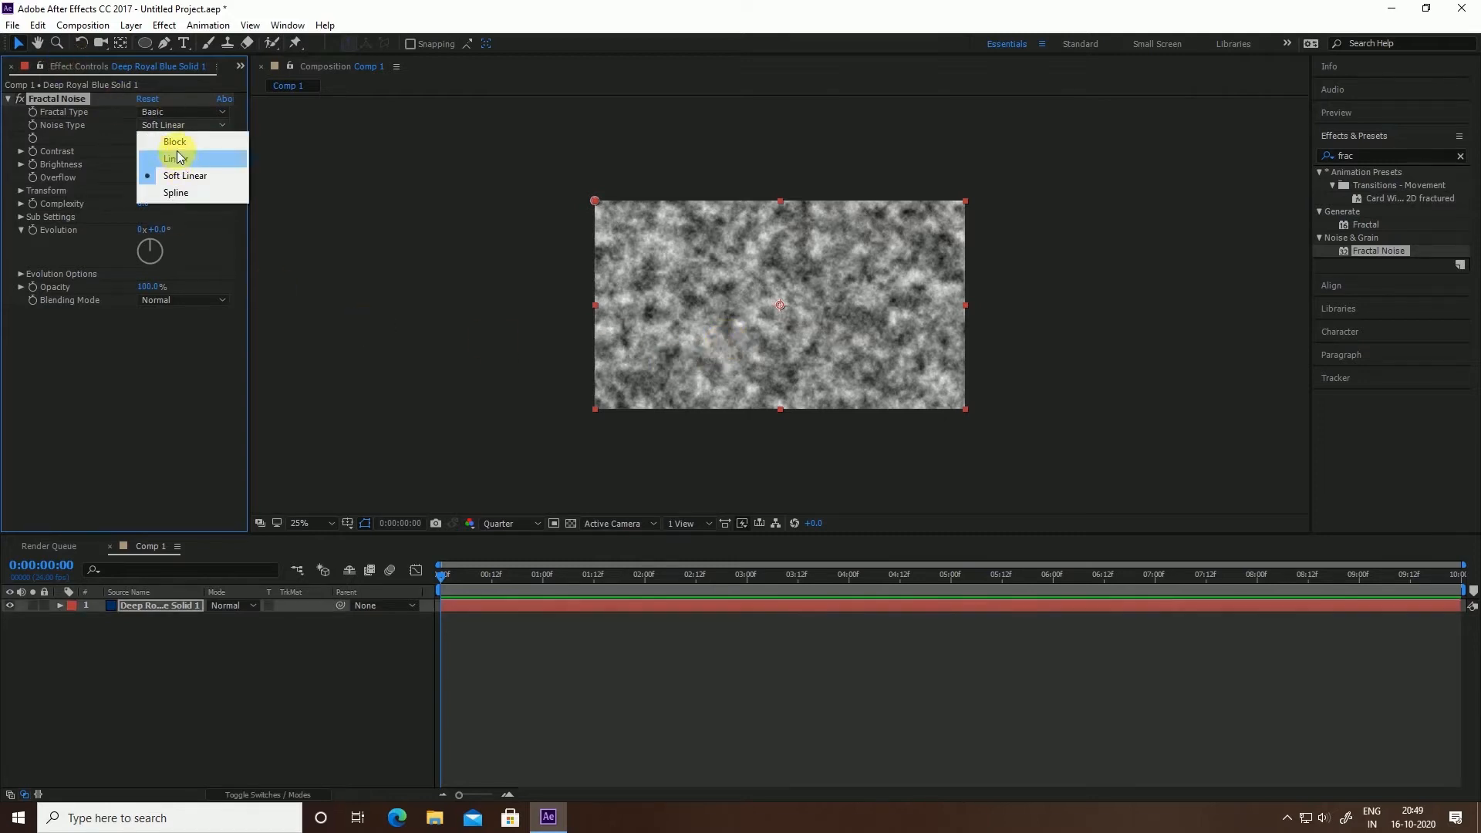
left_click(174, 142)
left_click(152, 152)
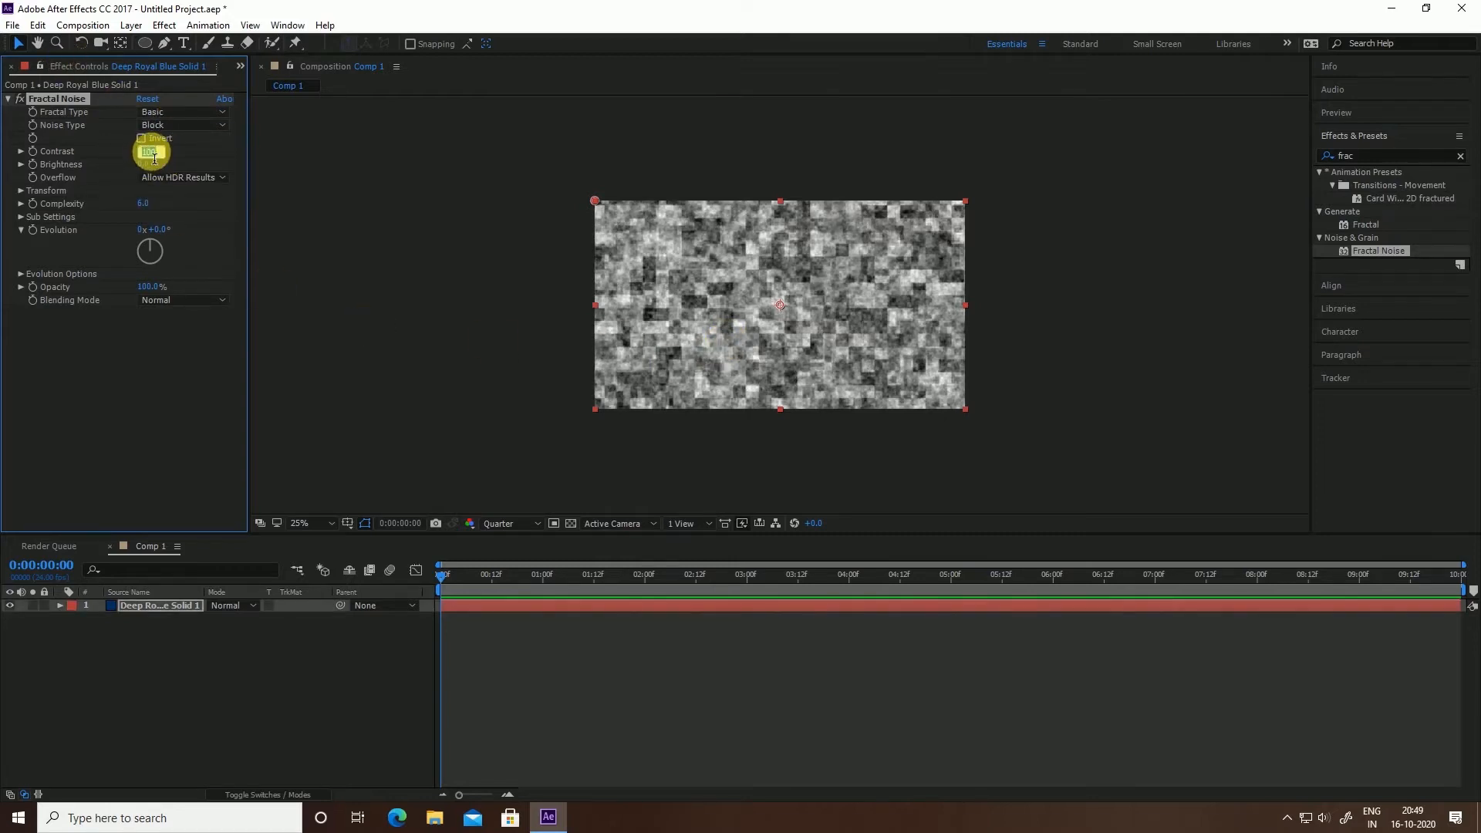
type("2")
key("Return")
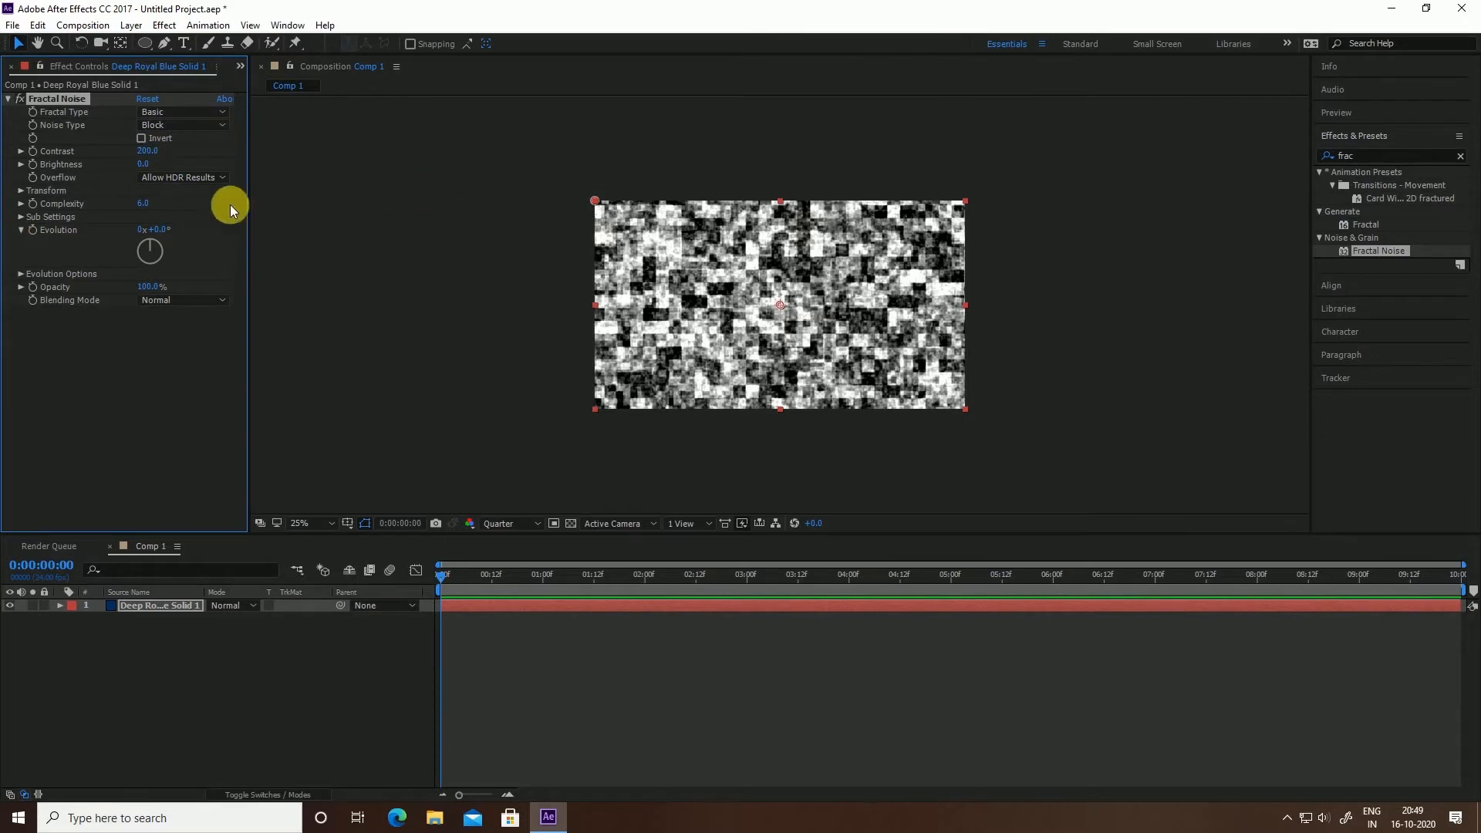
left_click(143, 203)
left_click(132, 205)
left_click(443, 579)
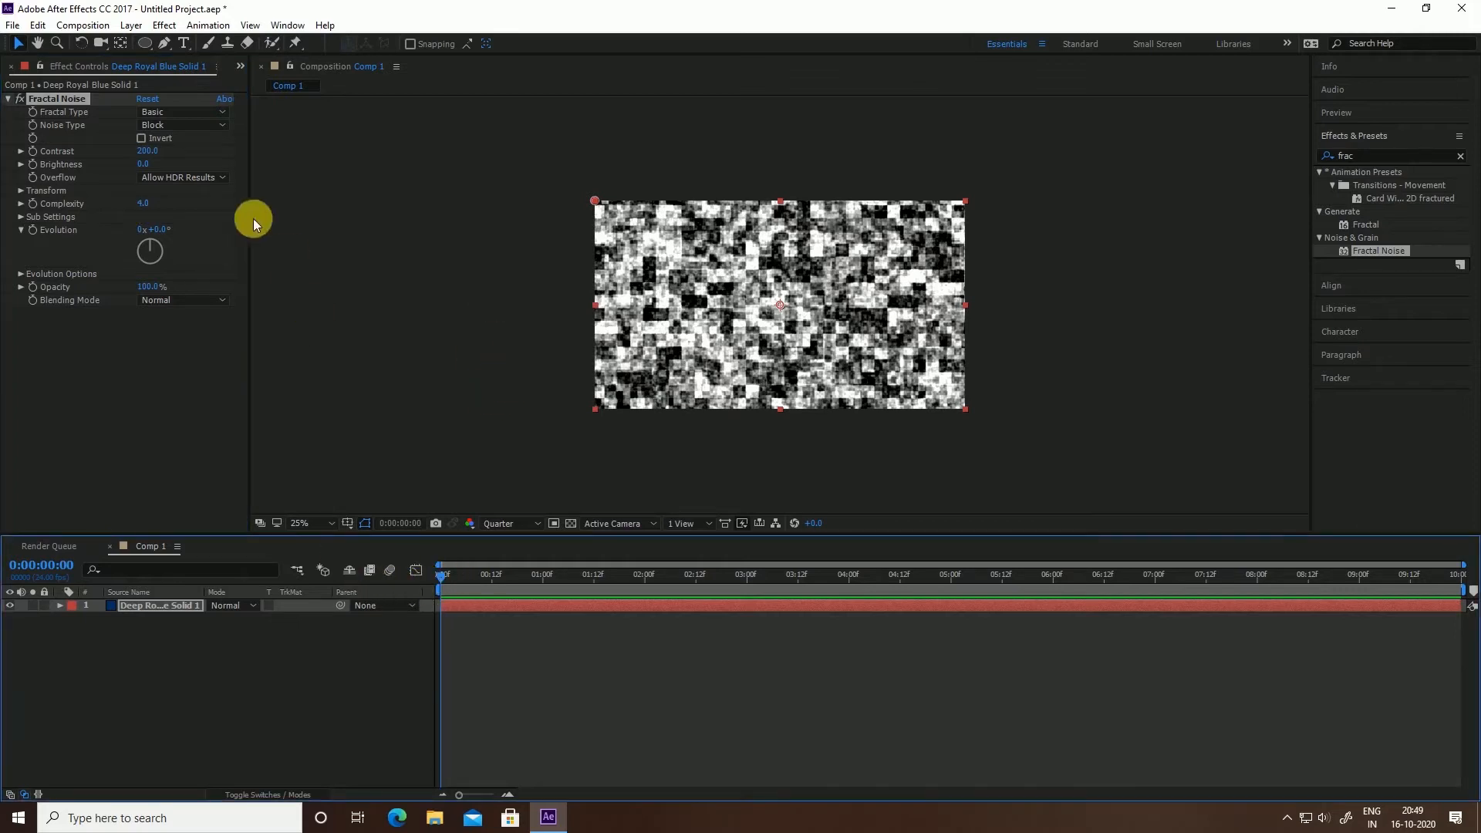
left_click(35, 229)
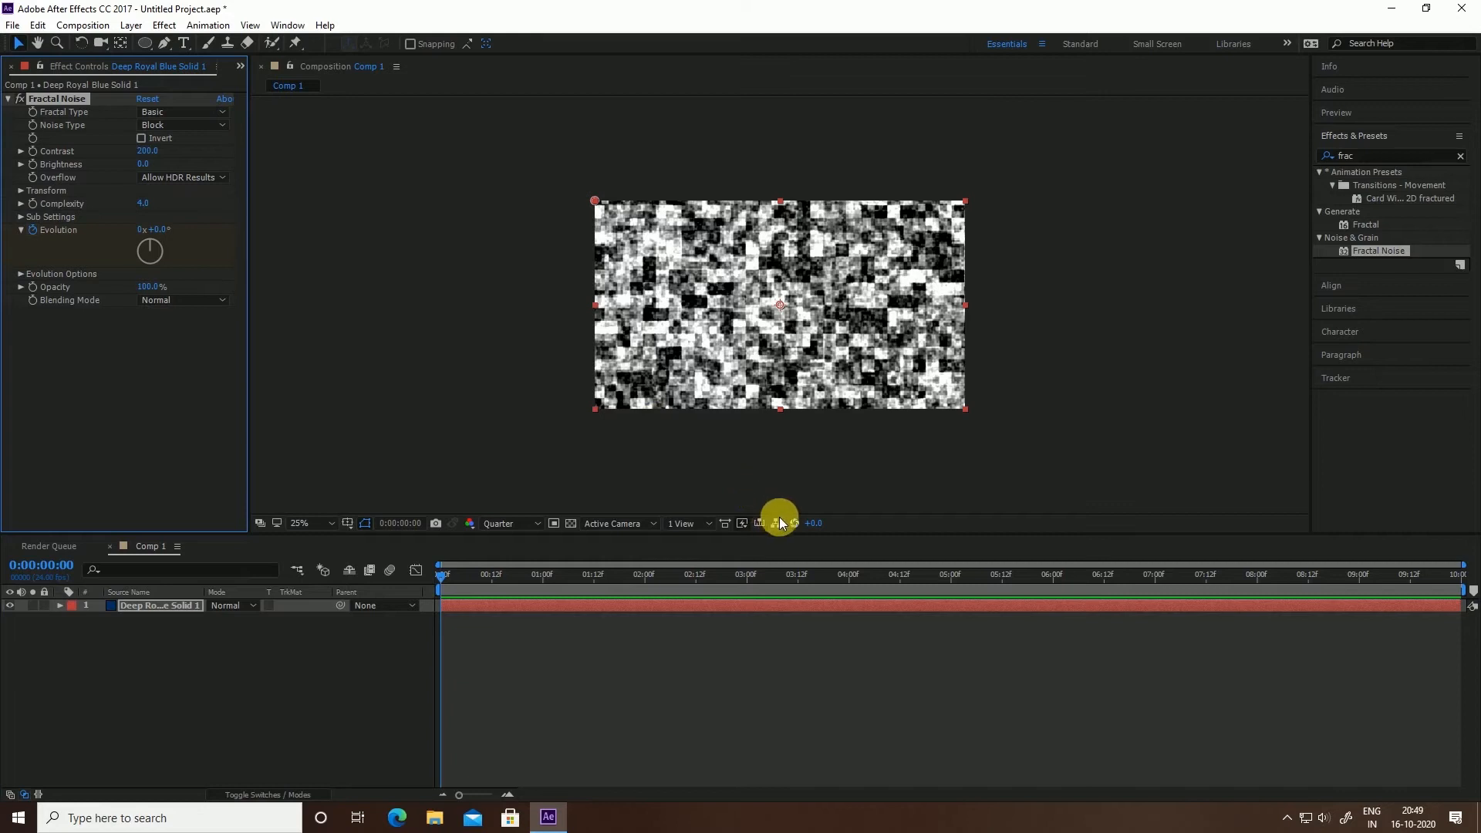
Set Evolution to 2 revolutions at the 5-second mark
left_click(950, 575)
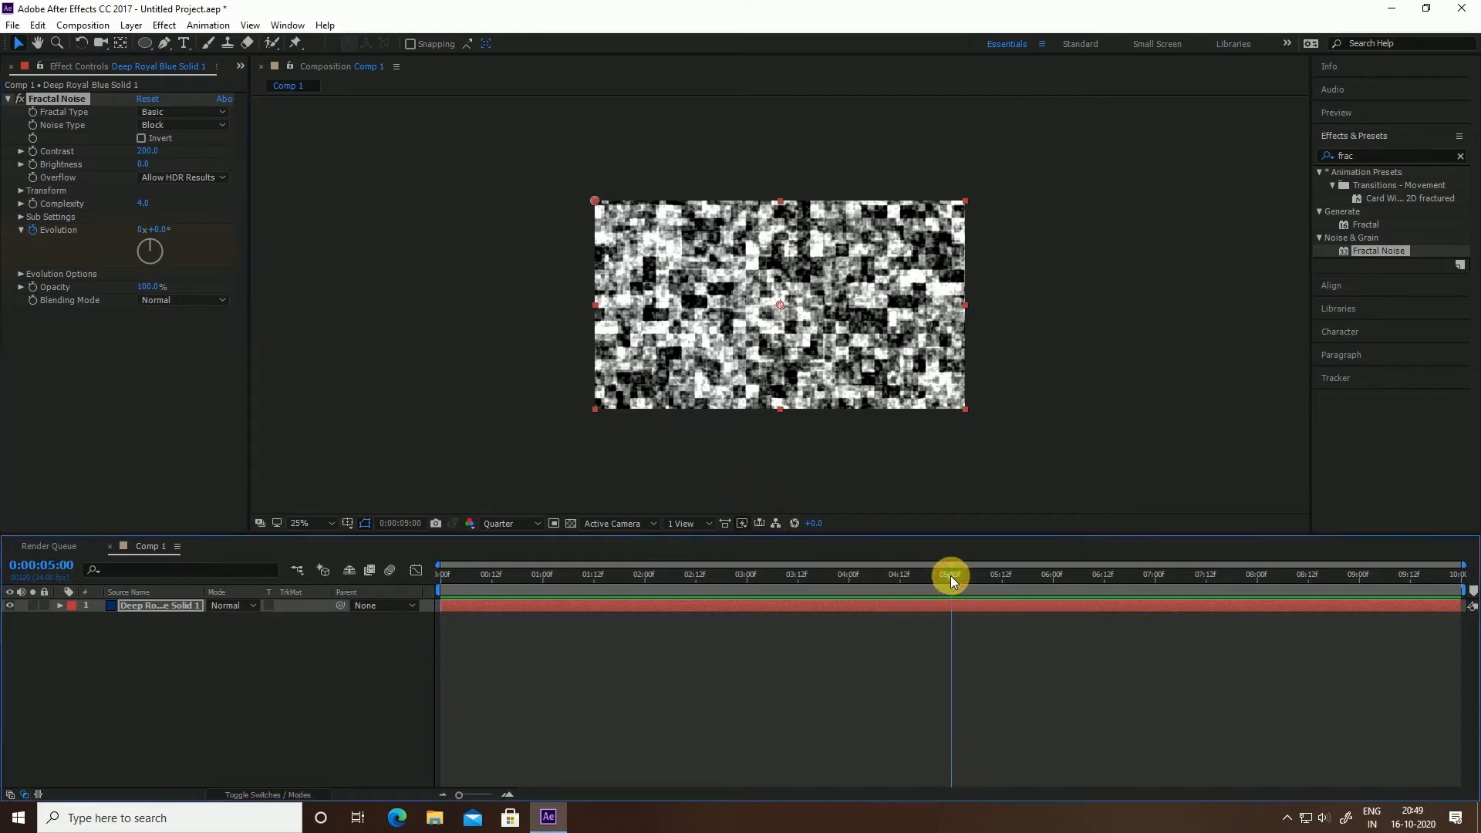
left_click(144, 230)
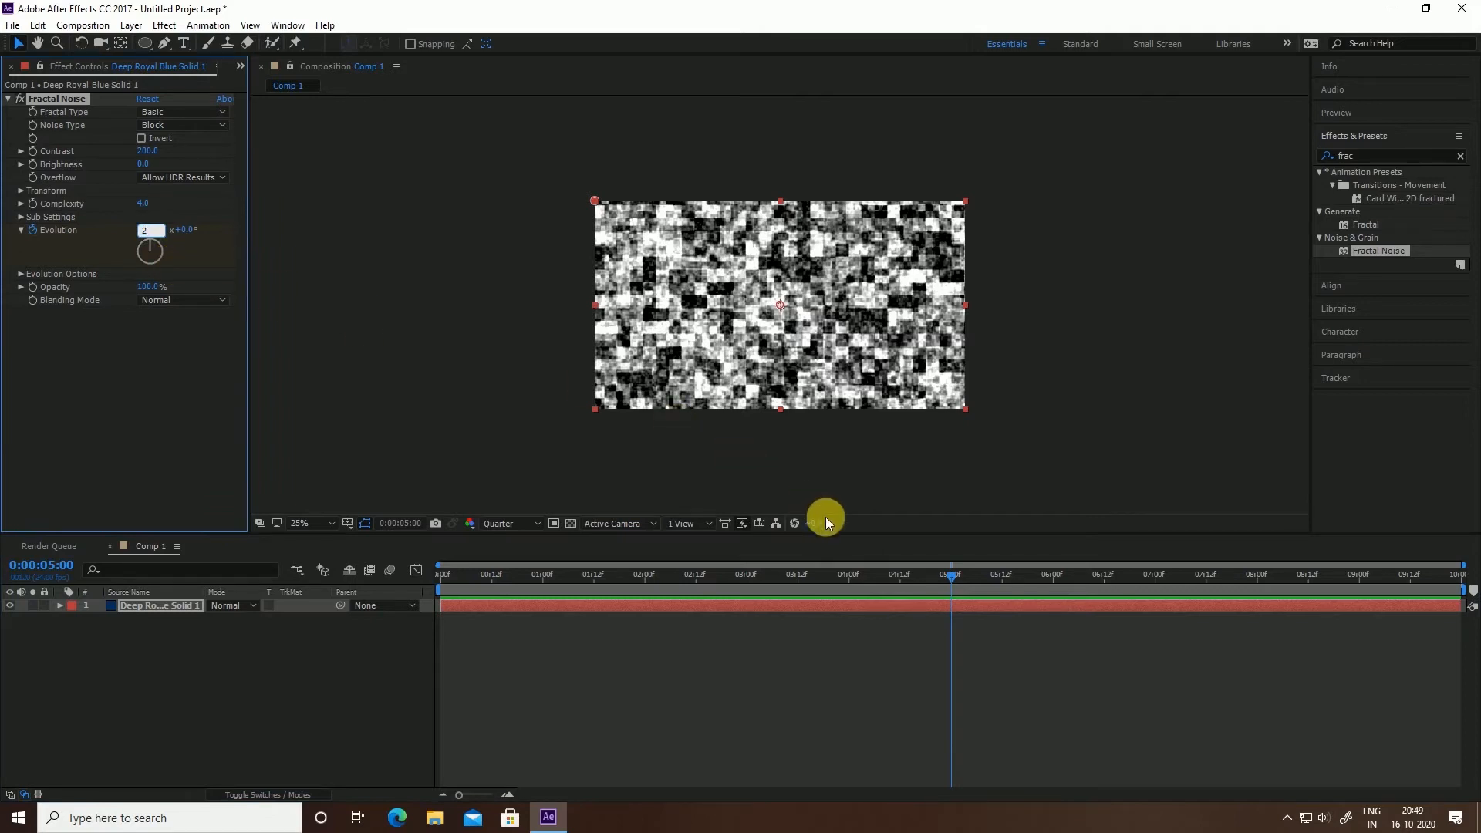
type("2")
key("Return")
left_click_drag(517, 575, 303, 686)
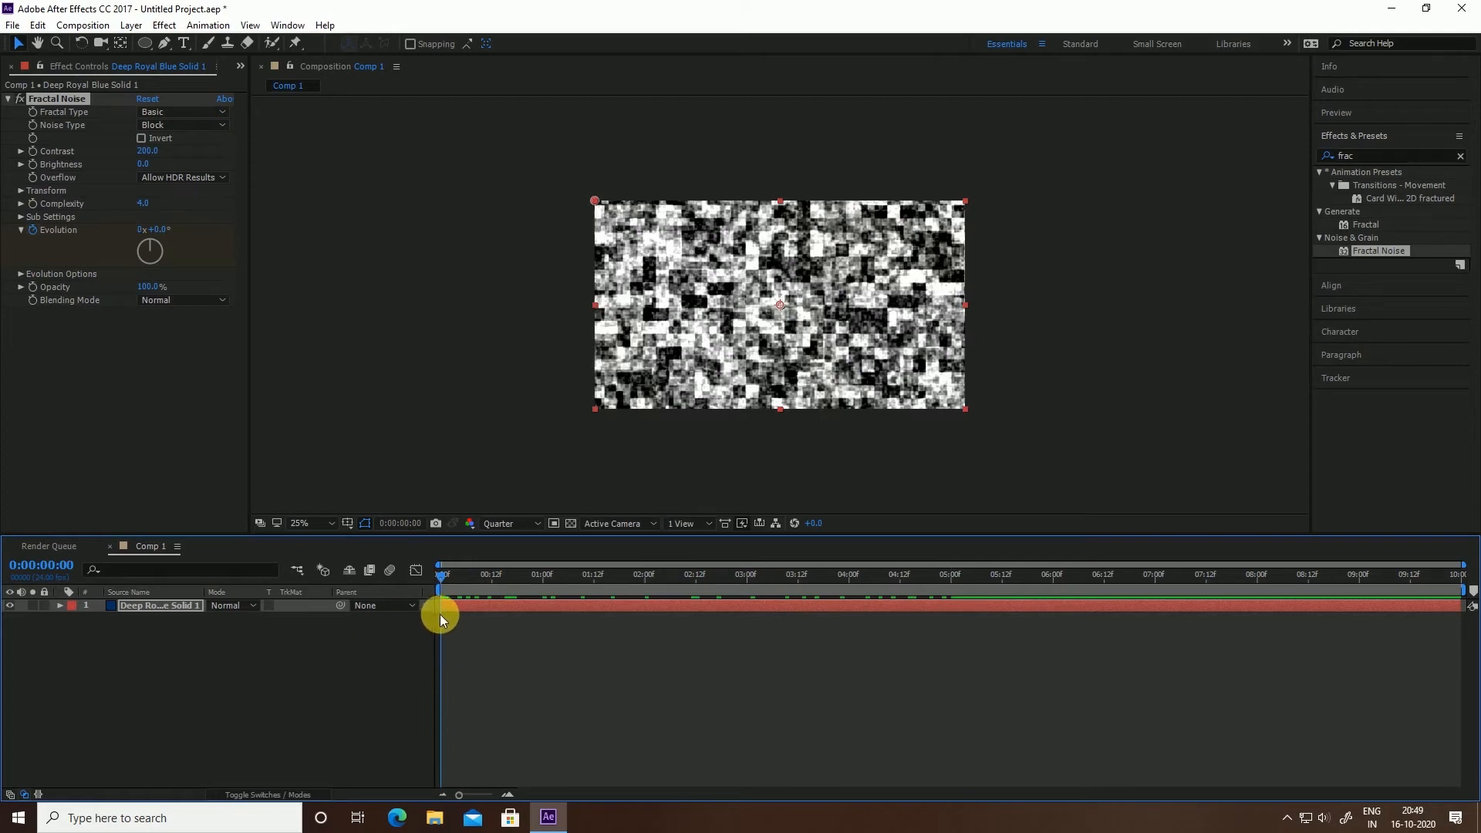
Apply Easy Ease to both Evolution keyframes
key("u")
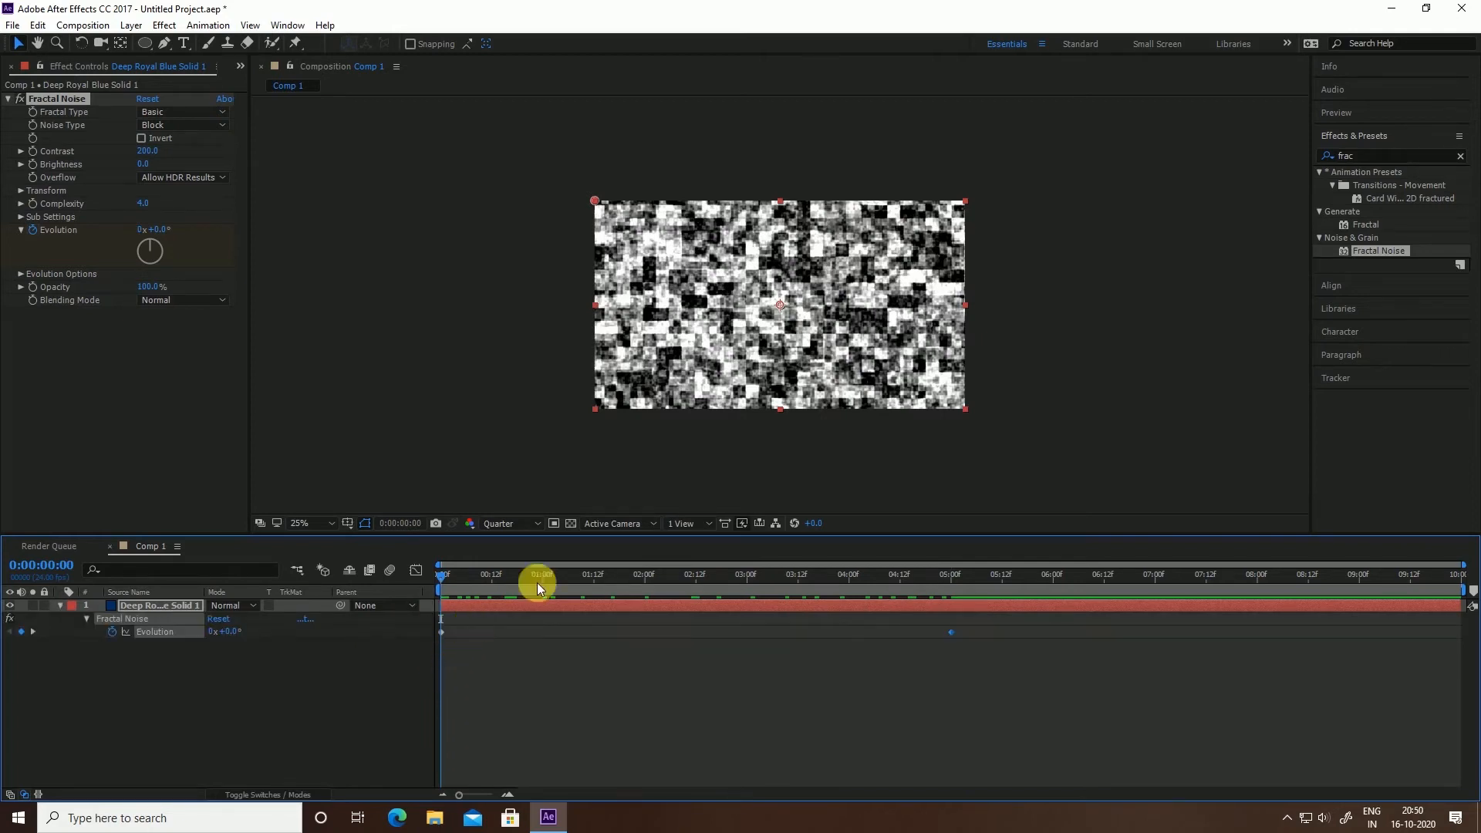
left_click_drag(1007, 611, 428, 640)
right_click(441, 632)
mouse_move(502, 622)
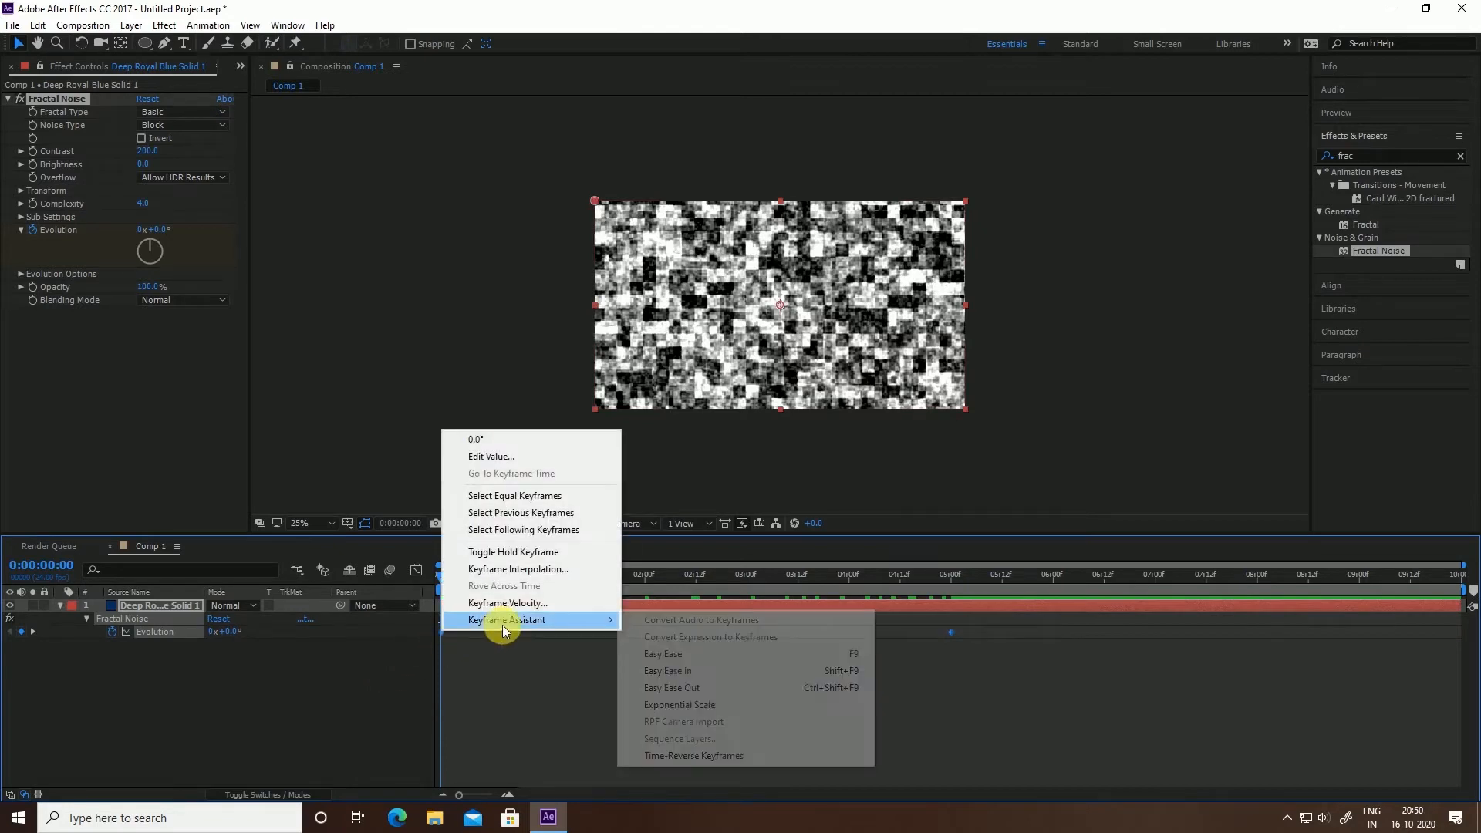
left_click(692, 654)
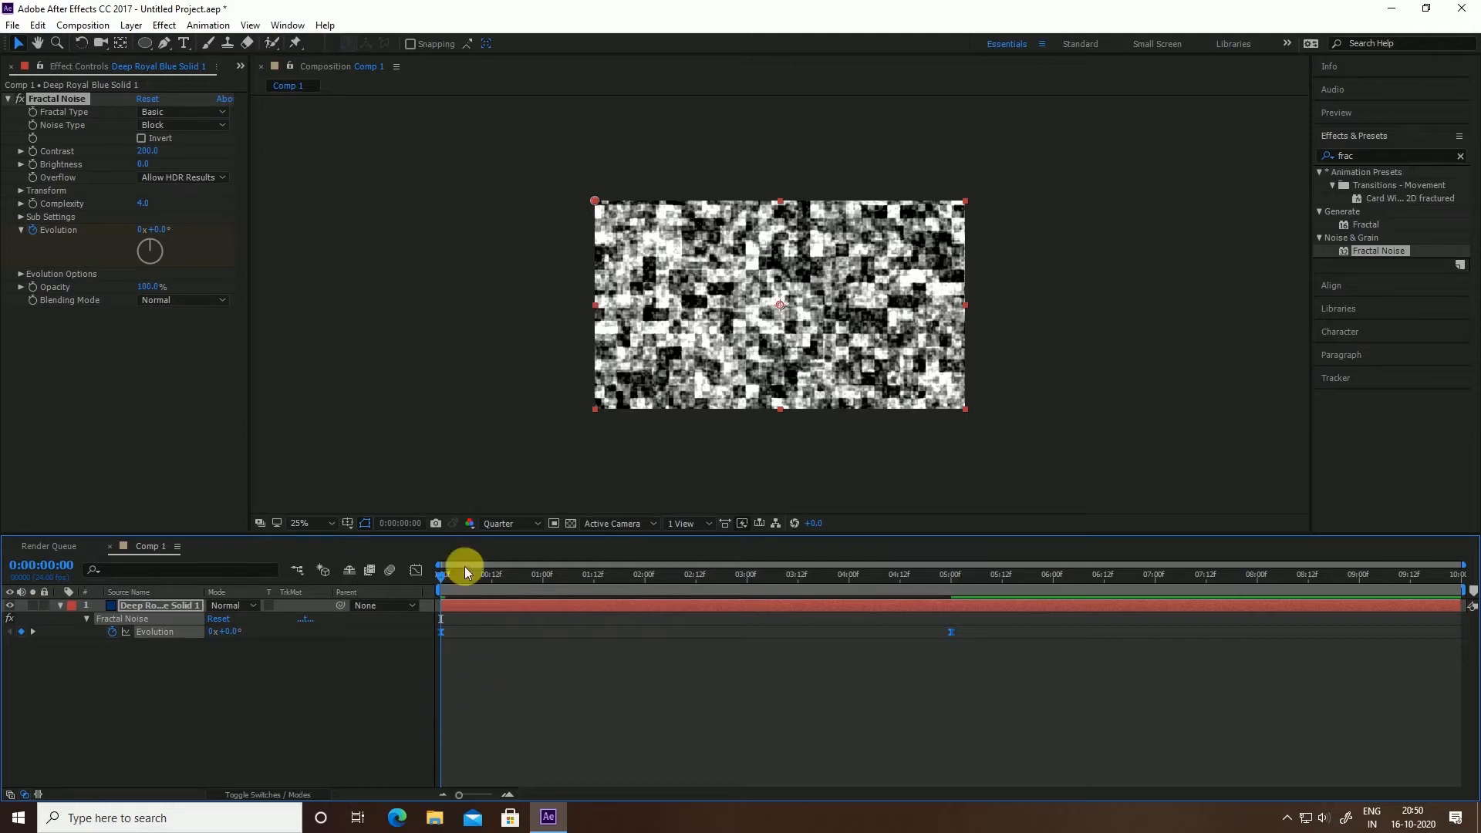
Apply the Stylize > Mosaic effect to the noise solid
left_click(1355, 155)
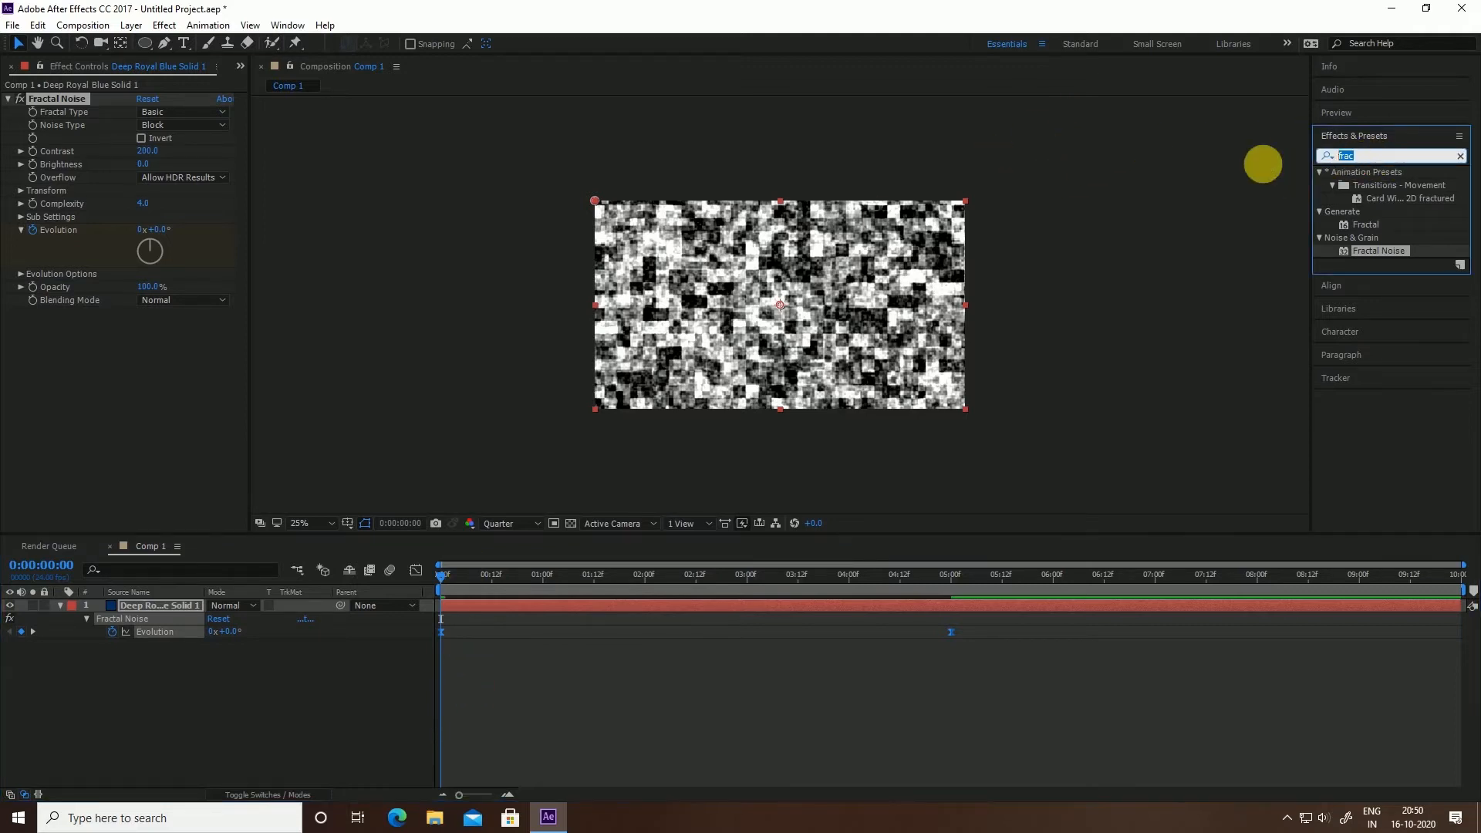
type("mosa")
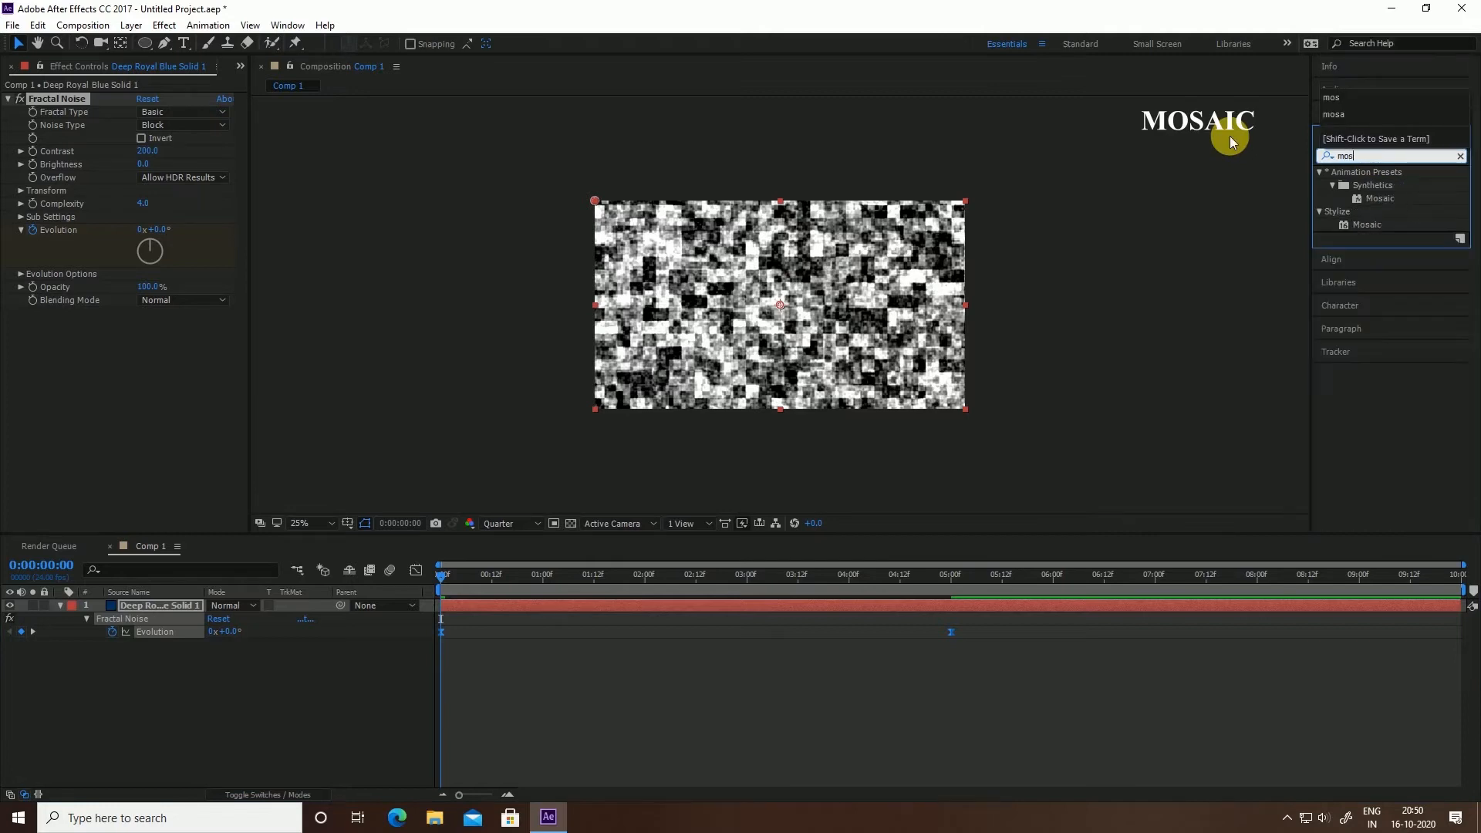
left_click_drag(1375, 198, 1363, 207)
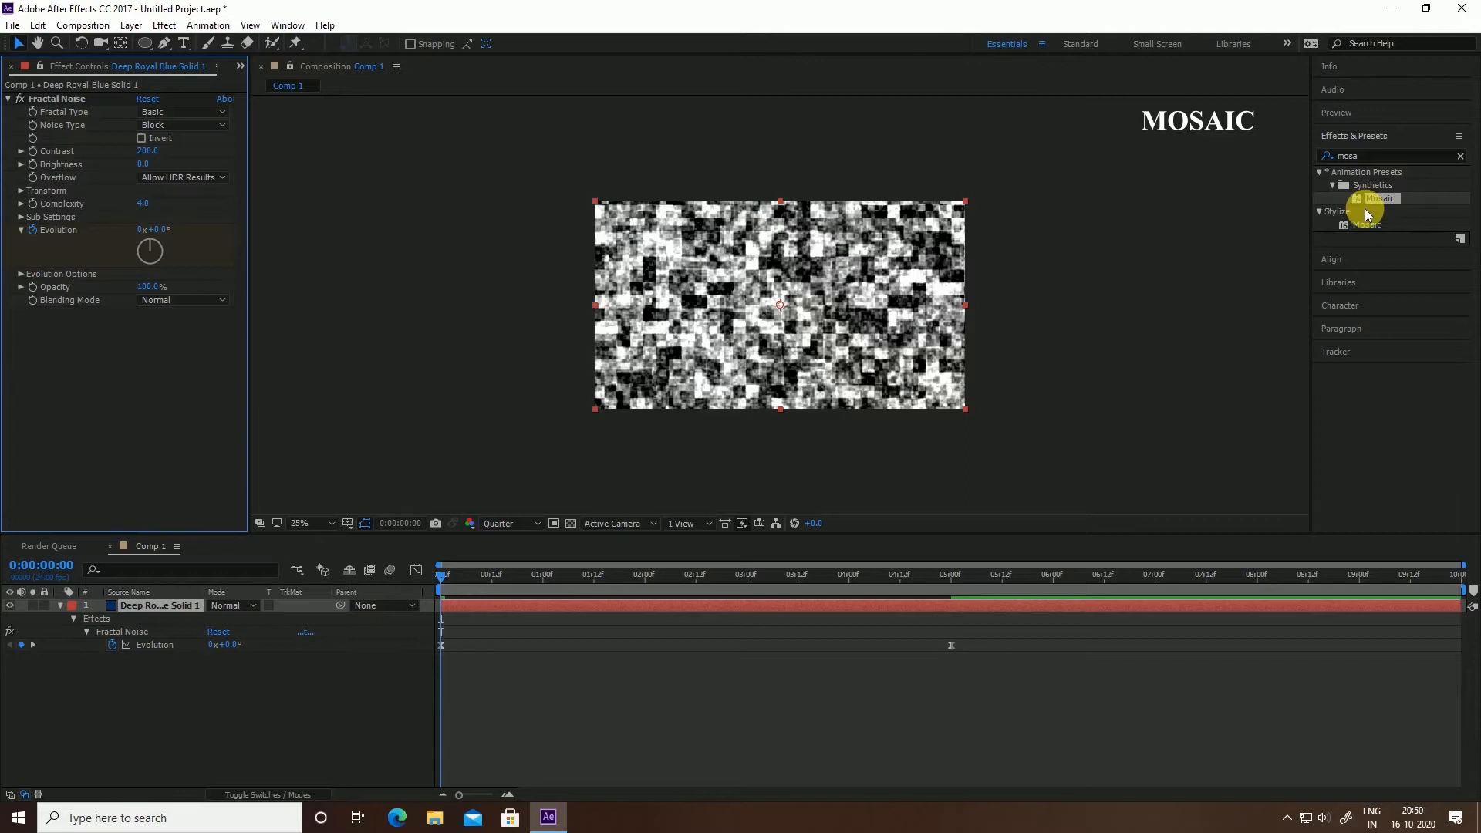
left_click_drag(1365, 224, 143, 414)
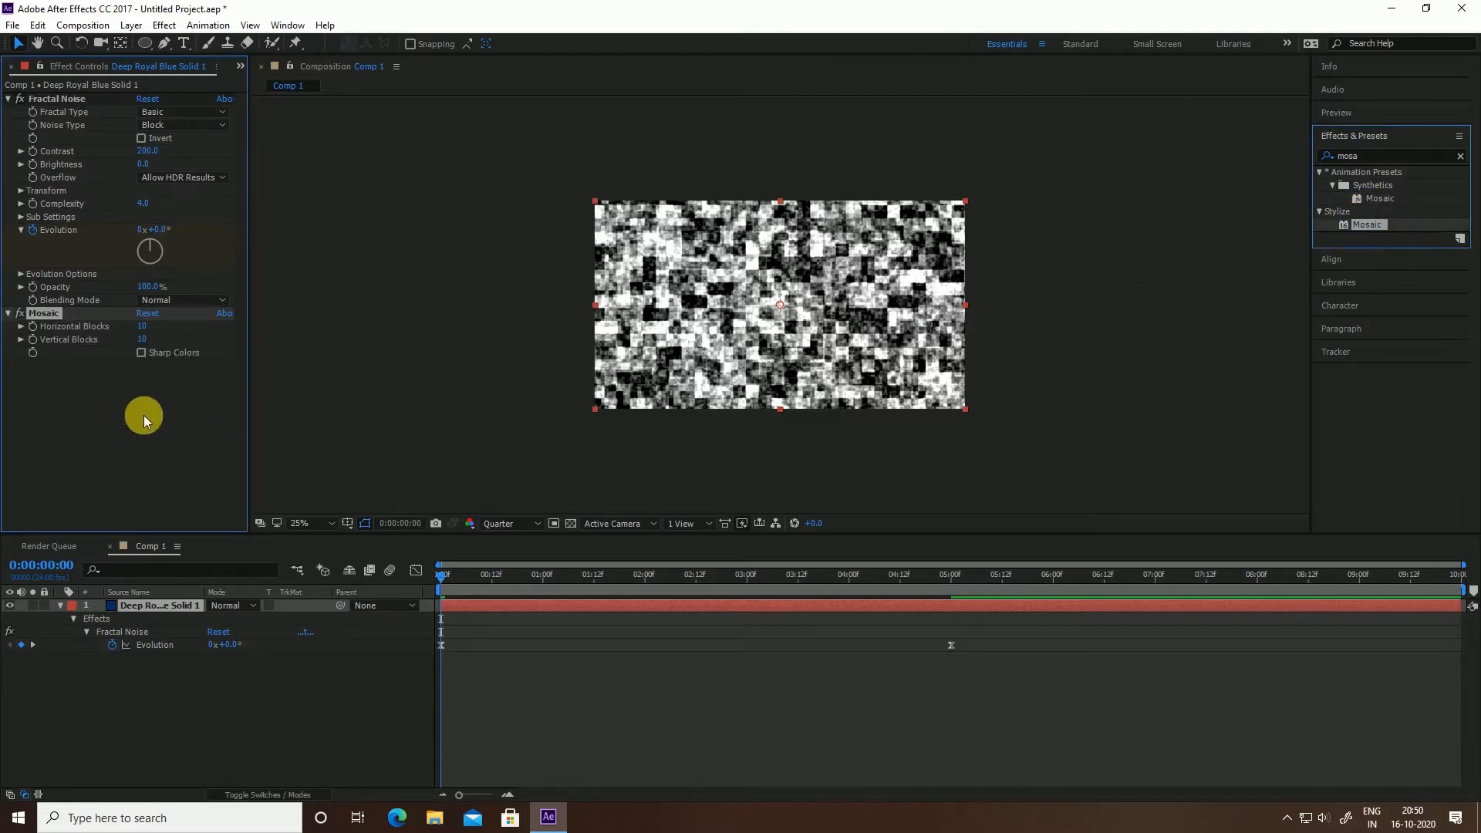
Set Mosaic to 150 horizontal and 80 vertical blocks, then preview from the start
left_click(144, 325)
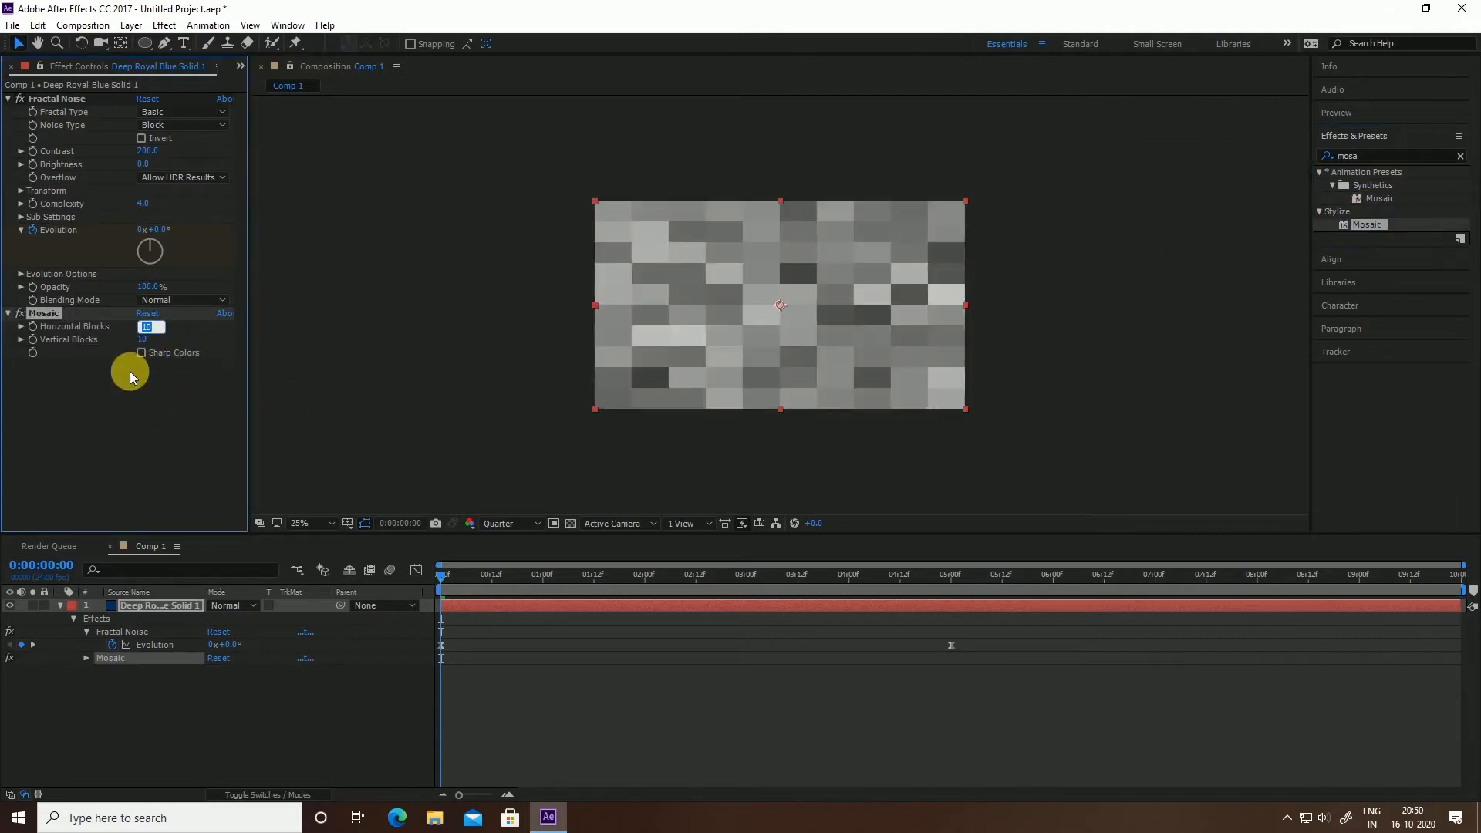
type("150")
left_click(129, 372)
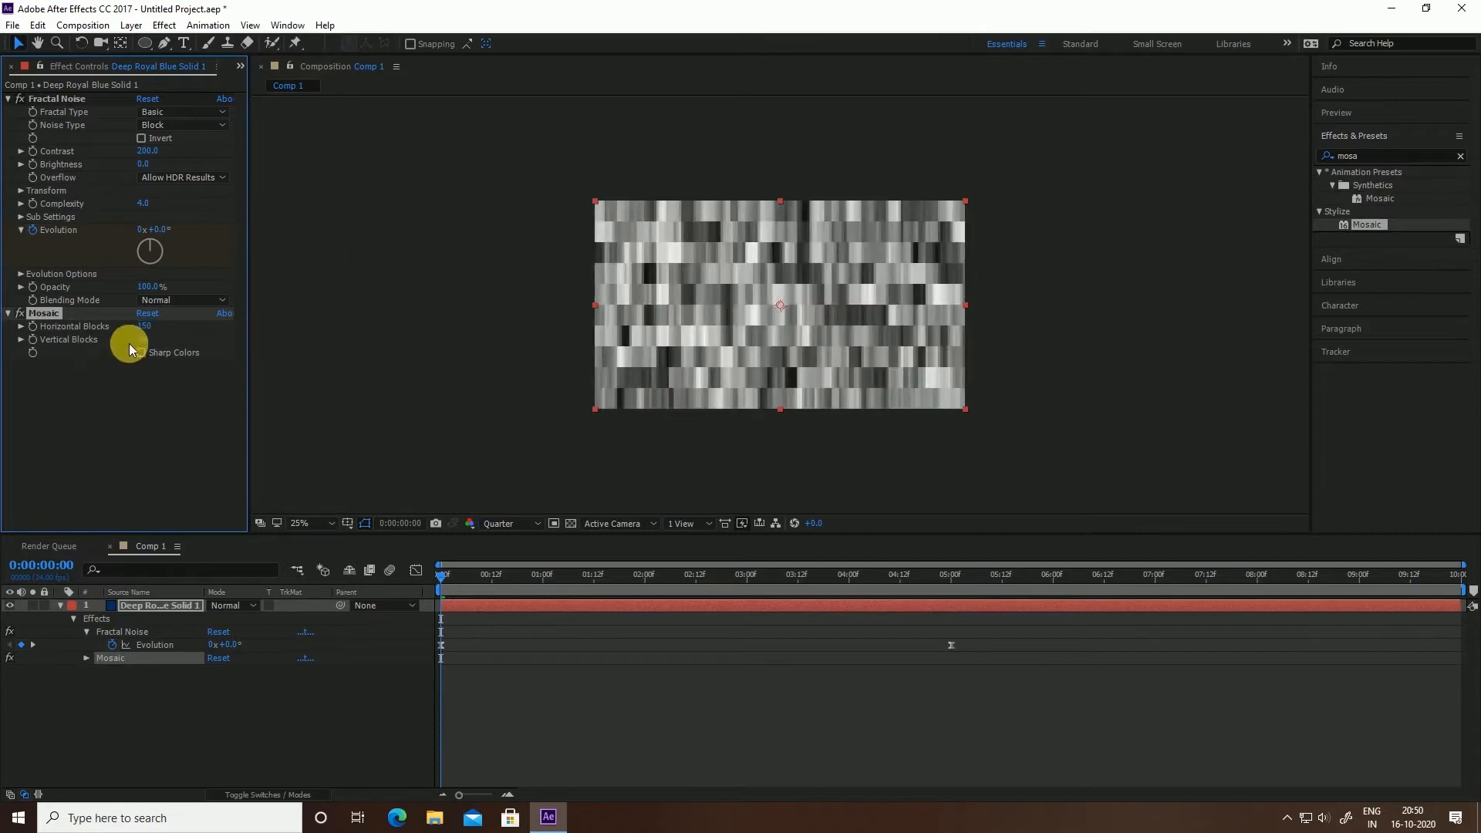
left_click(144, 339)
type("8")
left_click(145, 323)
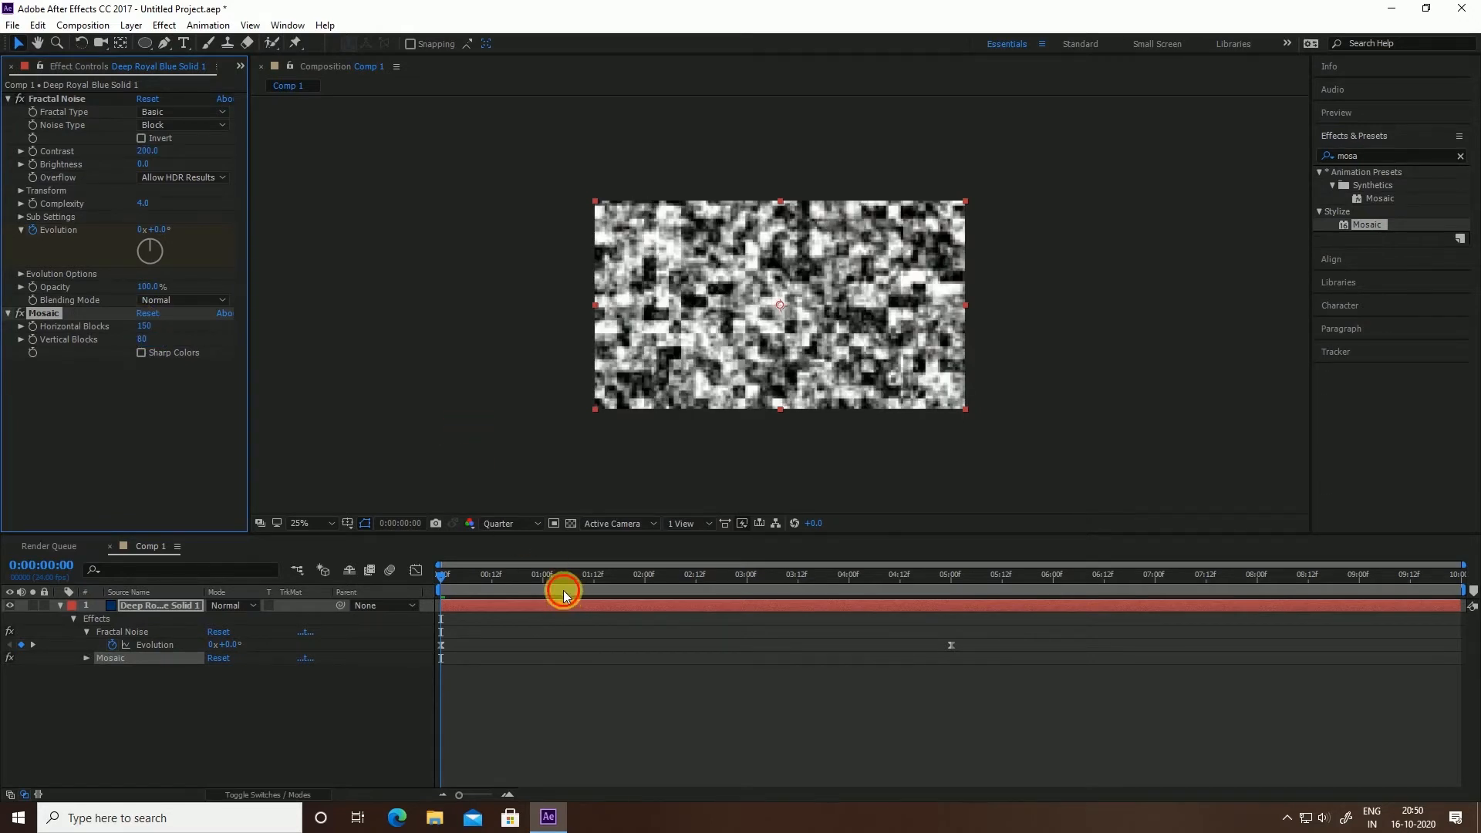
mouse_move(563, 593)
left_mouse_down()
mouse_move(469, 612)
mouse_move(949, 561)
mouse_move(543, 607)
left_mouse_up()
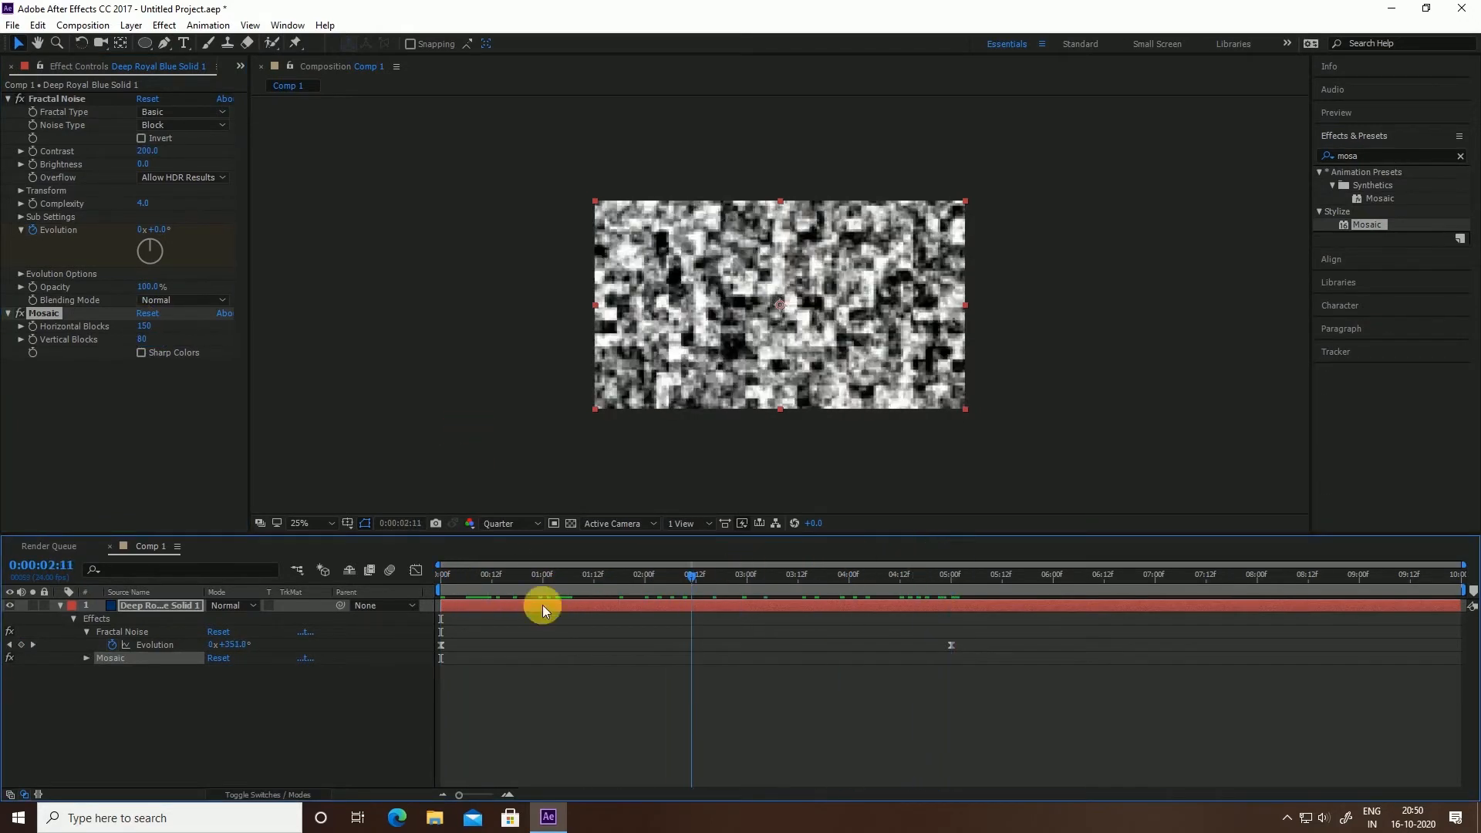
key("Home")
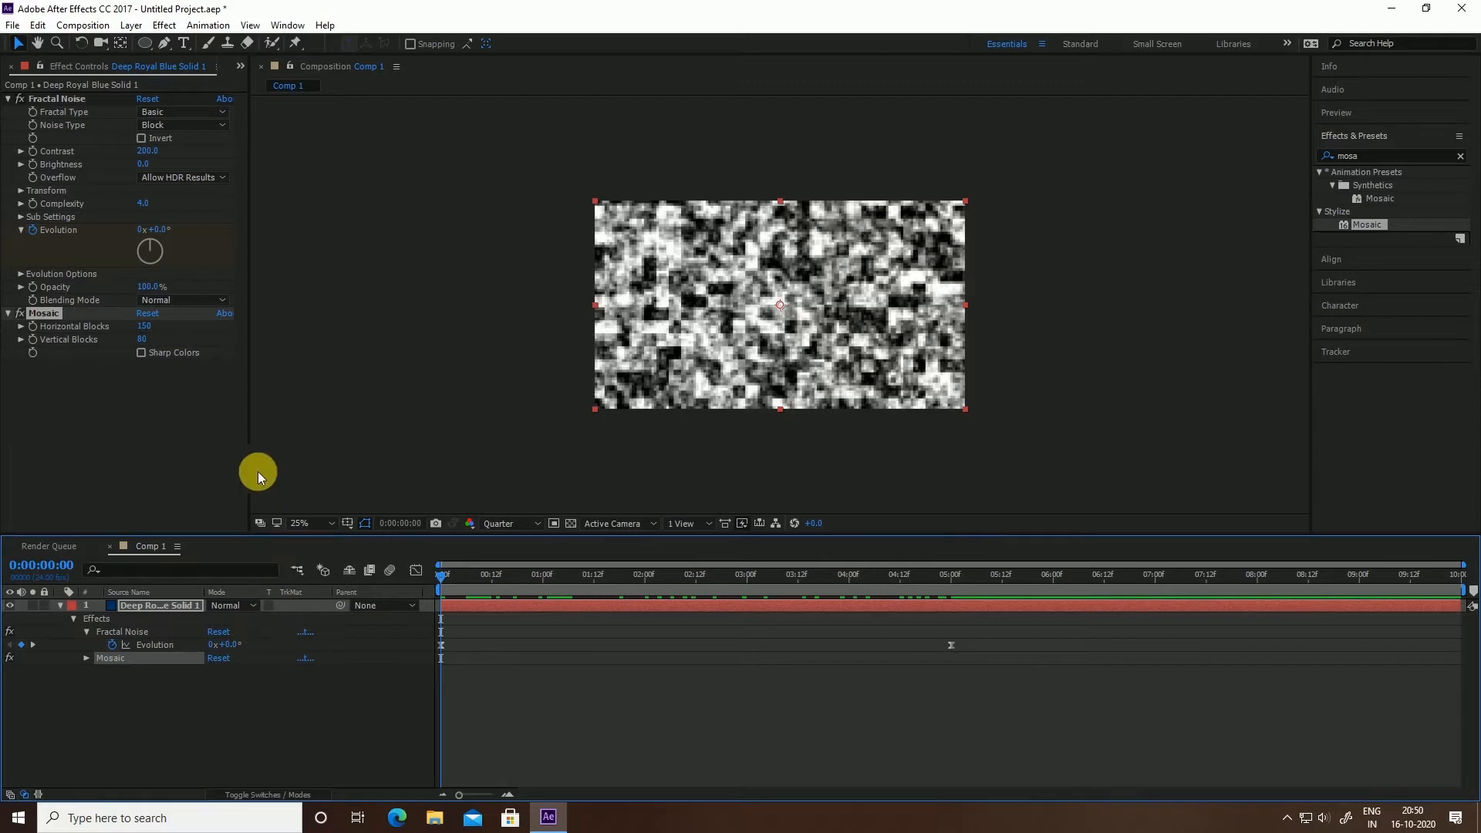
Add Find Edges to the noise solid, inverted, blended about 20% with the original
left_click(1357, 155)
type("find")
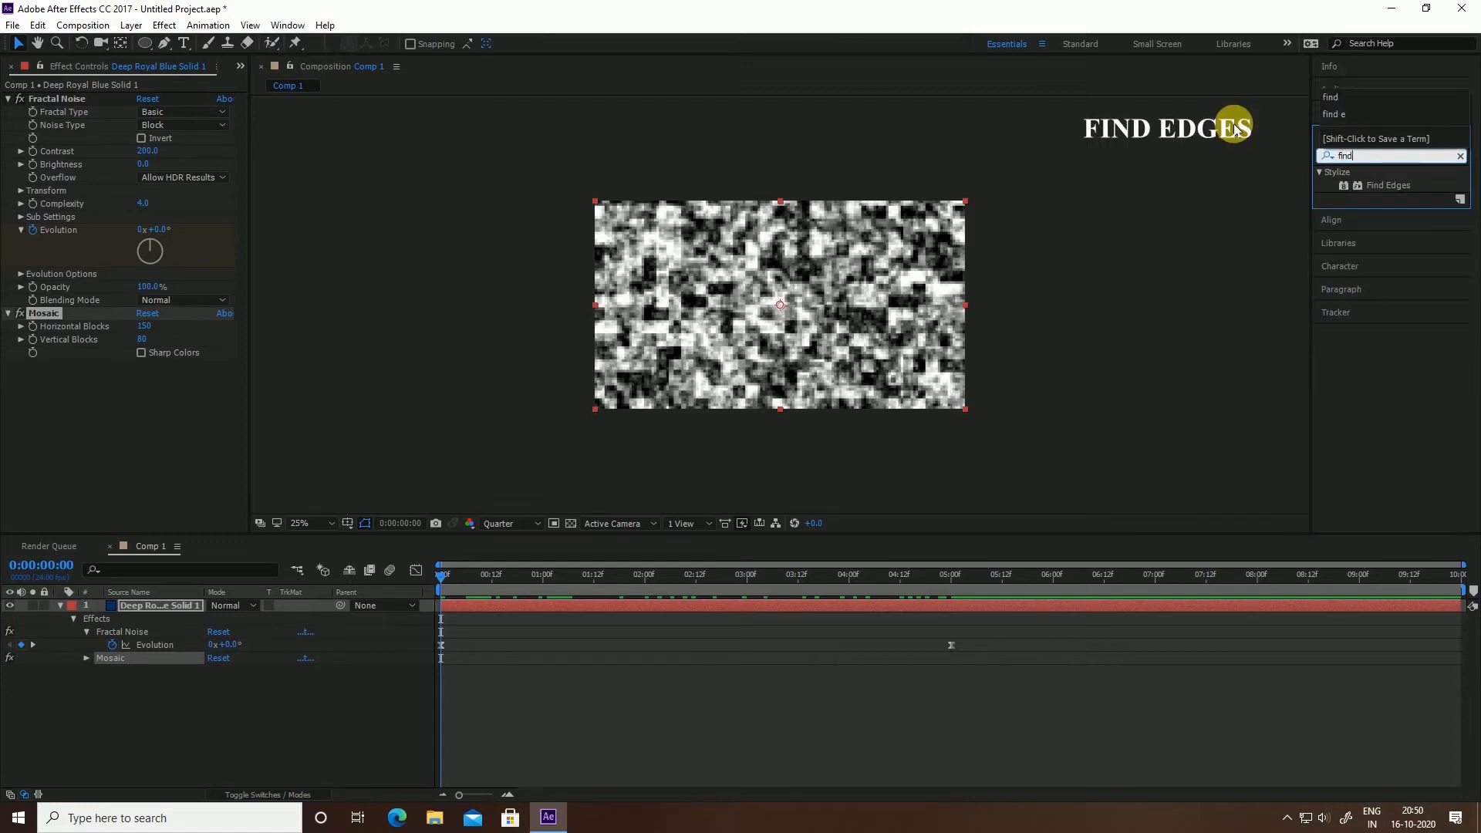
left_click_drag(1403, 184, 669, 328)
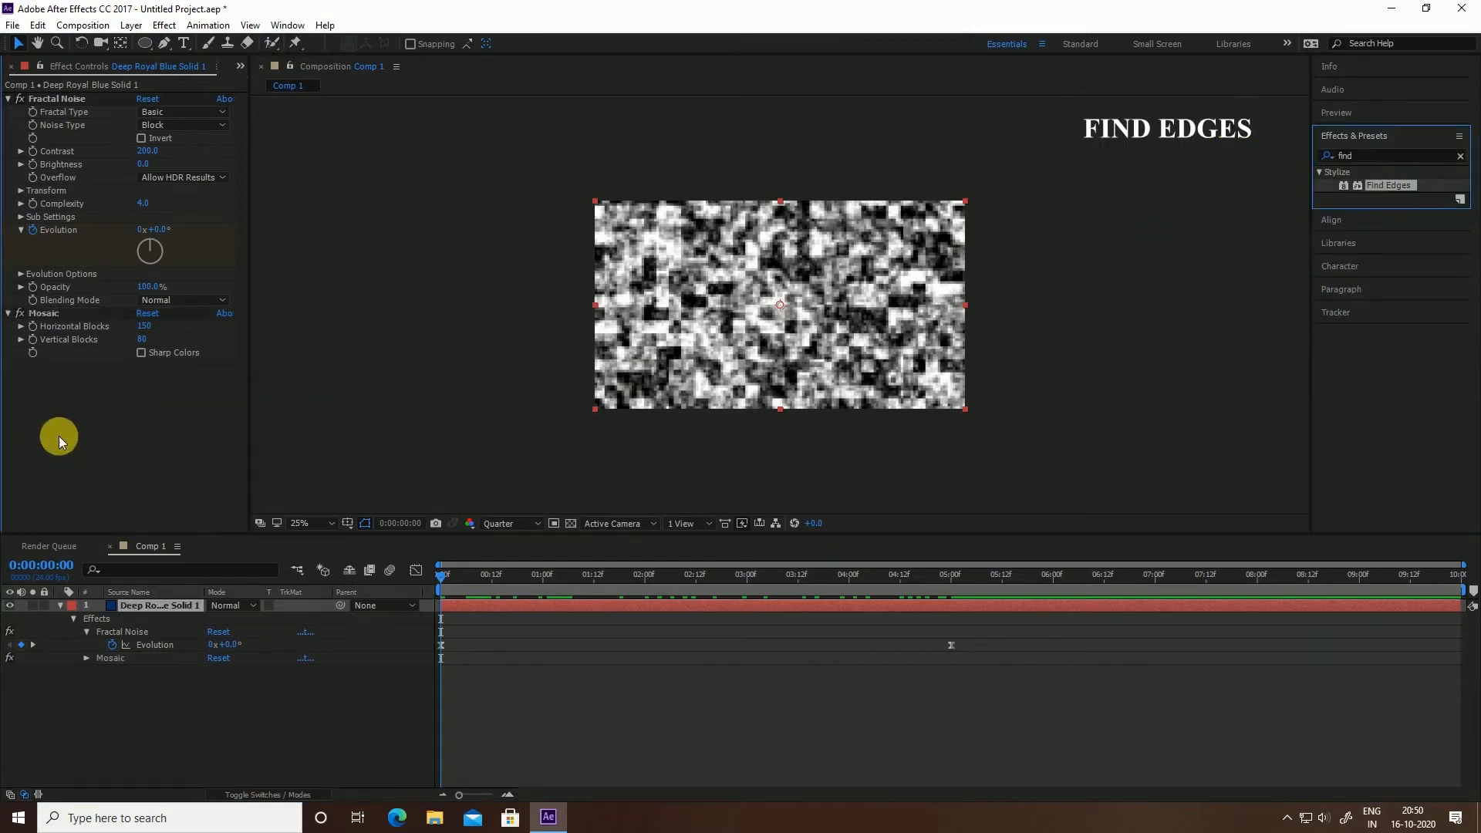
left_click(143, 379)
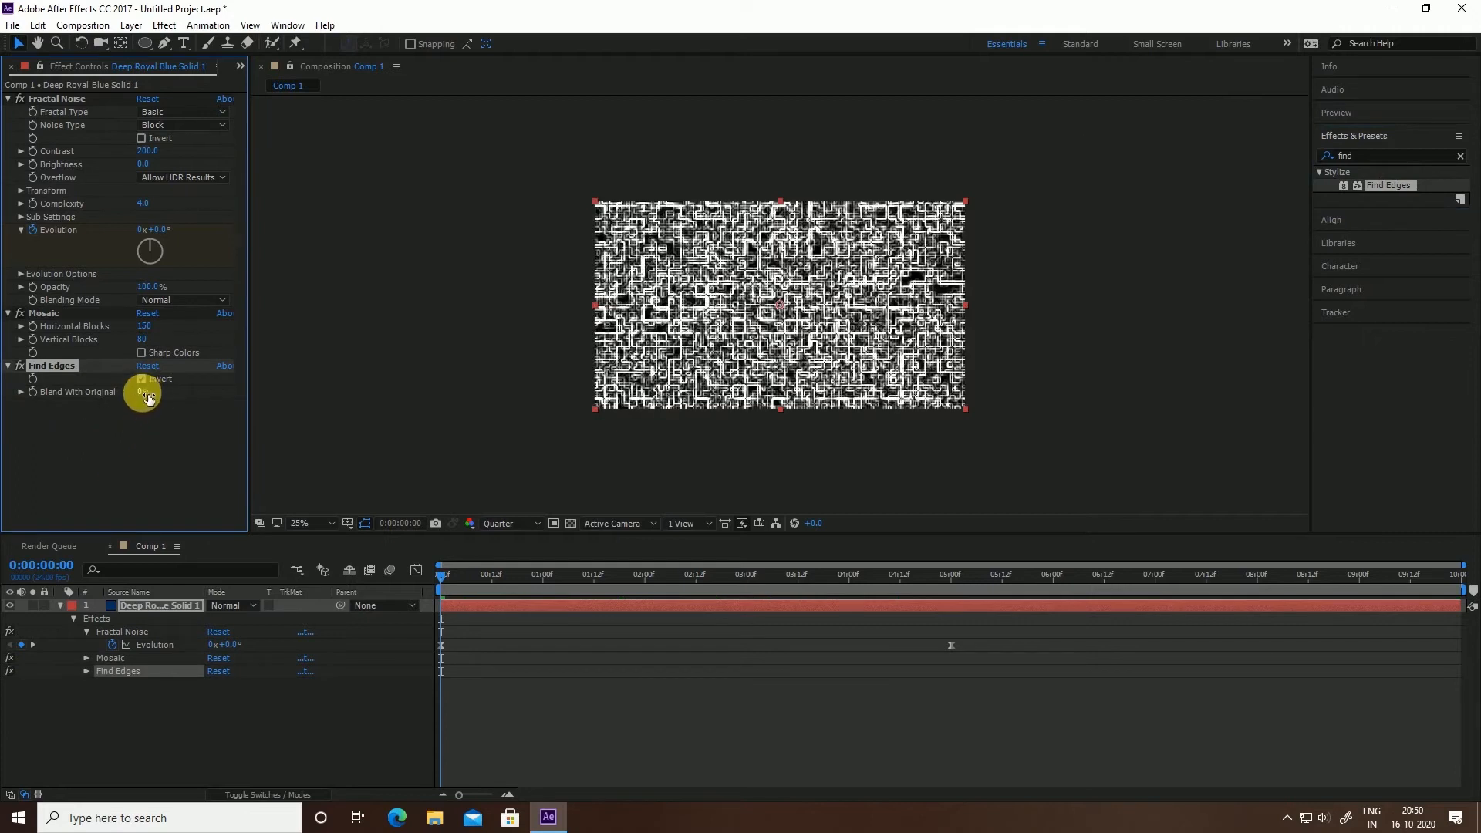
left_click_drag(143, 391, 173, 394)
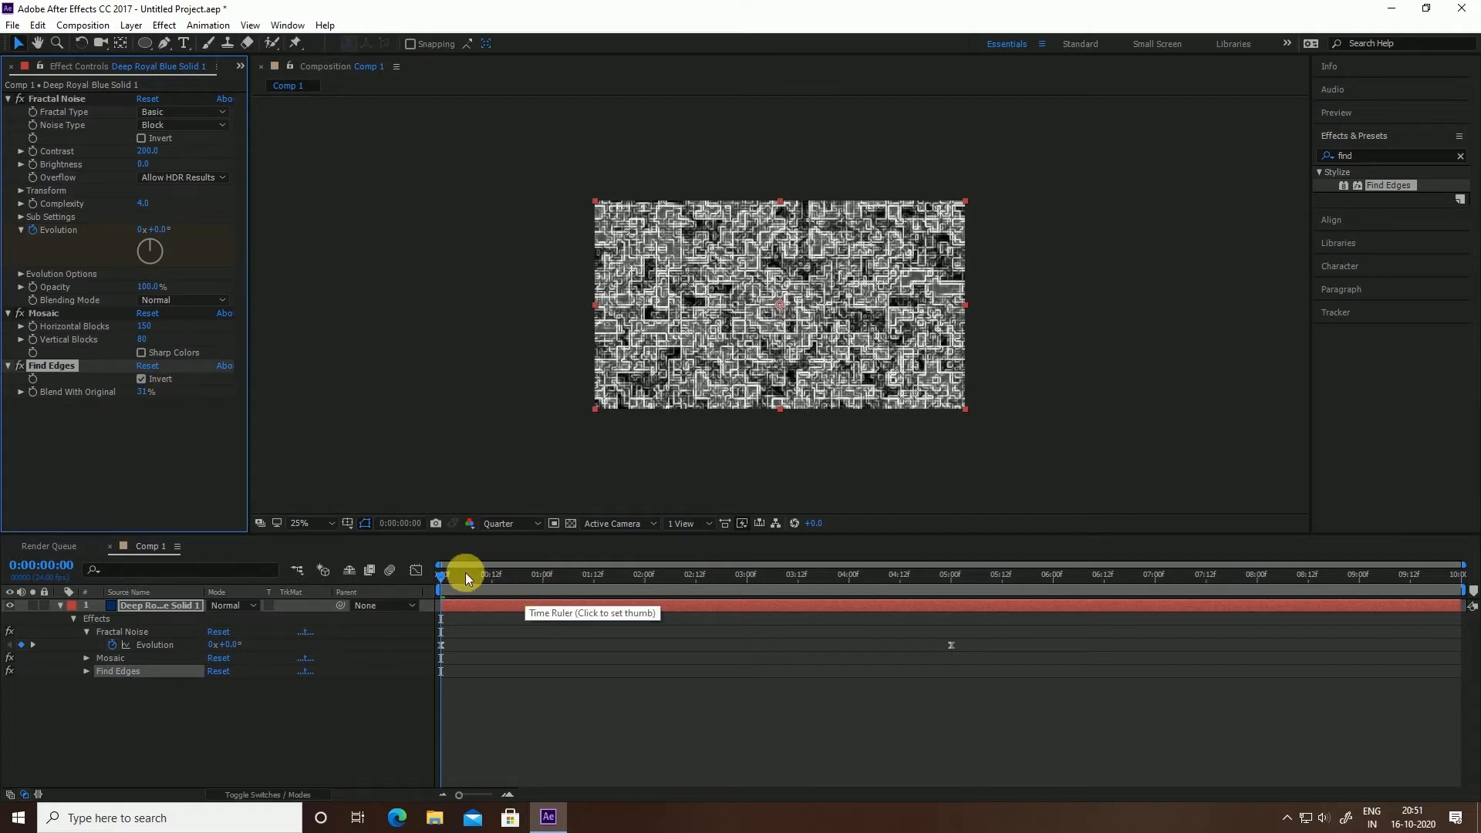
Set the Fractal Noise transform to Scale 50 and Rotation 45°, returning to 0:00
left_click(21, 191)
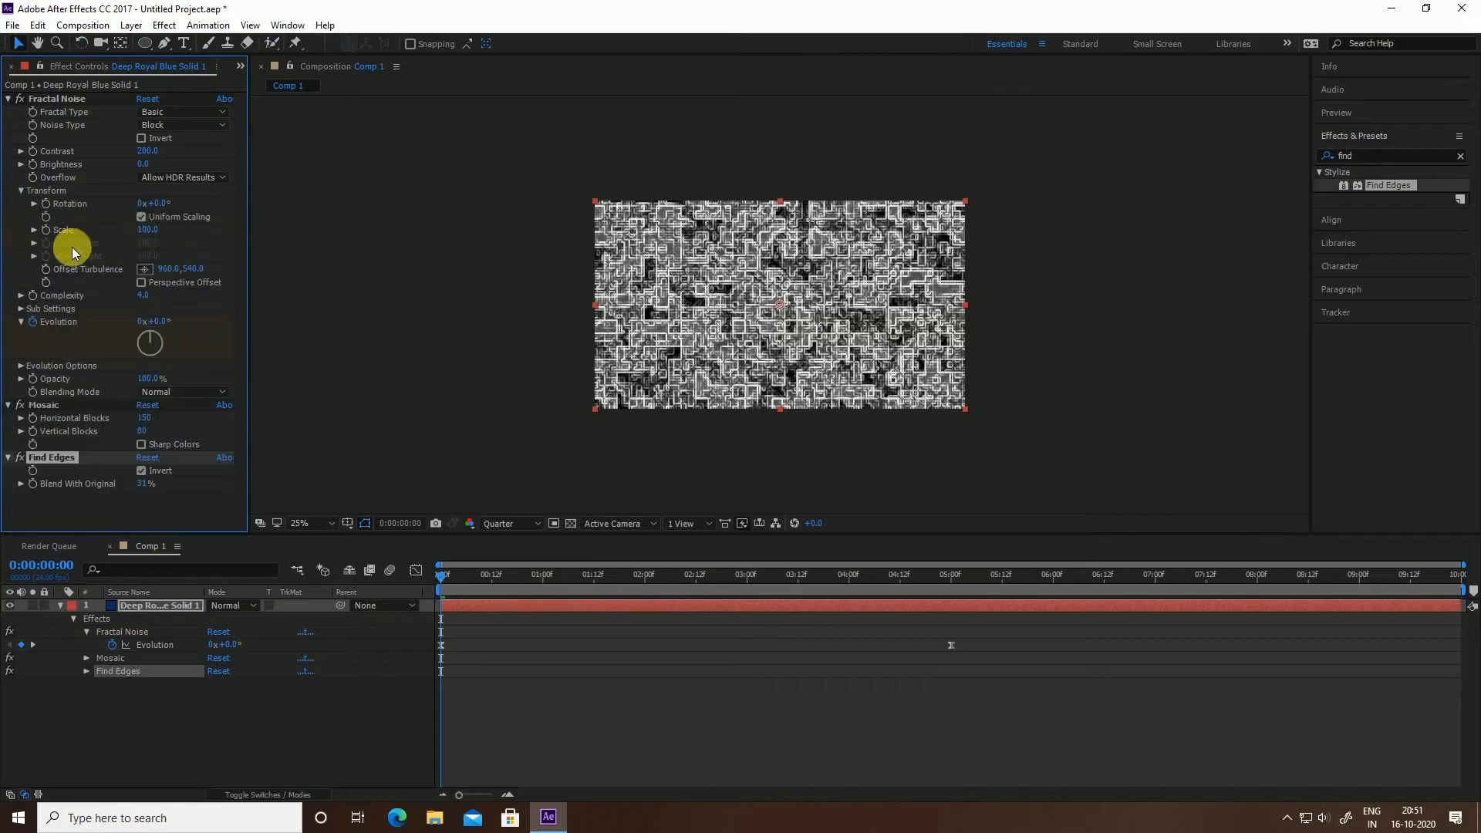
left_click(162, 230)
type("59")
left_click(158, 223)
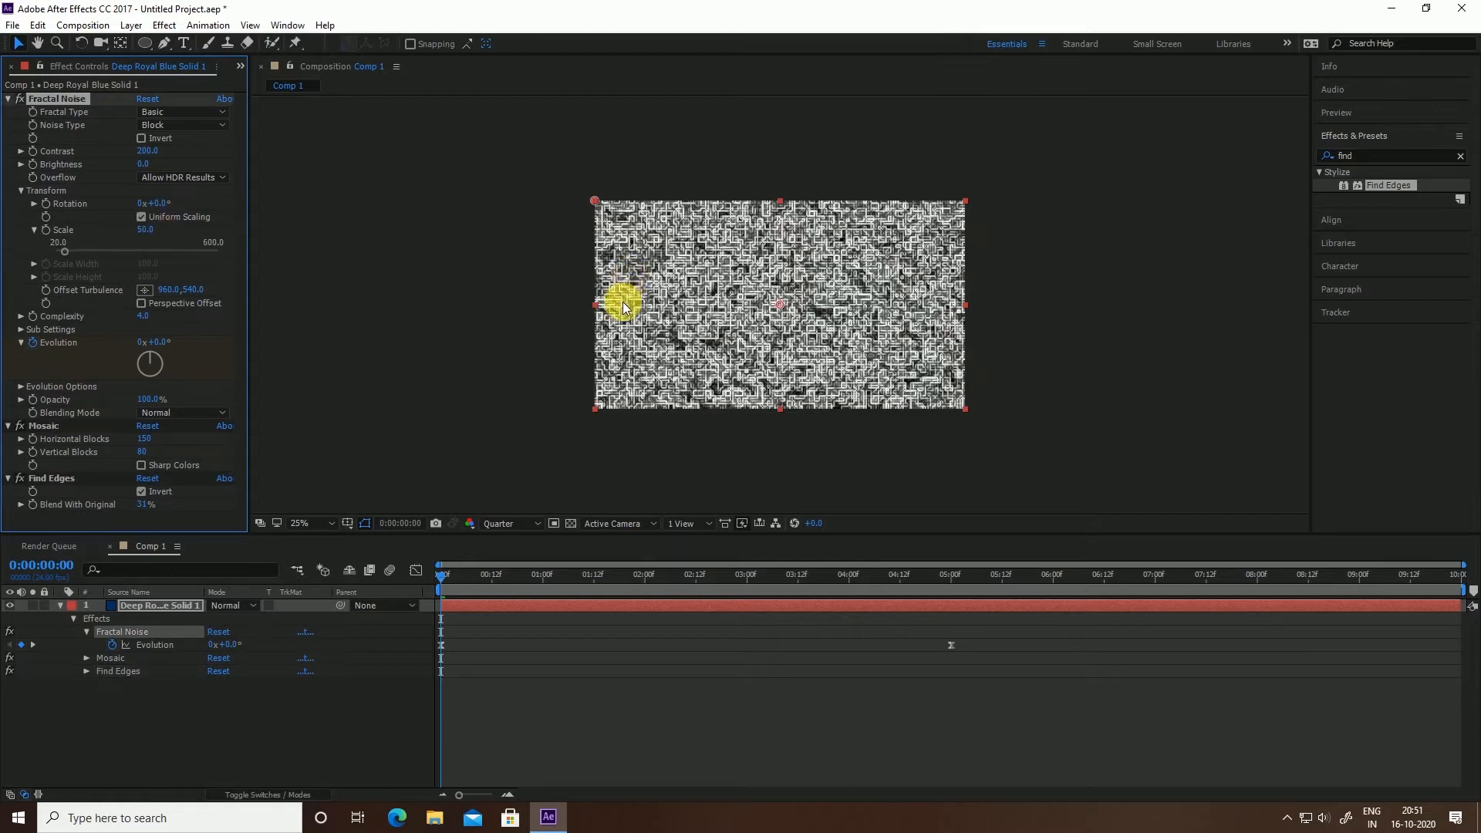
left_click(169, 205)
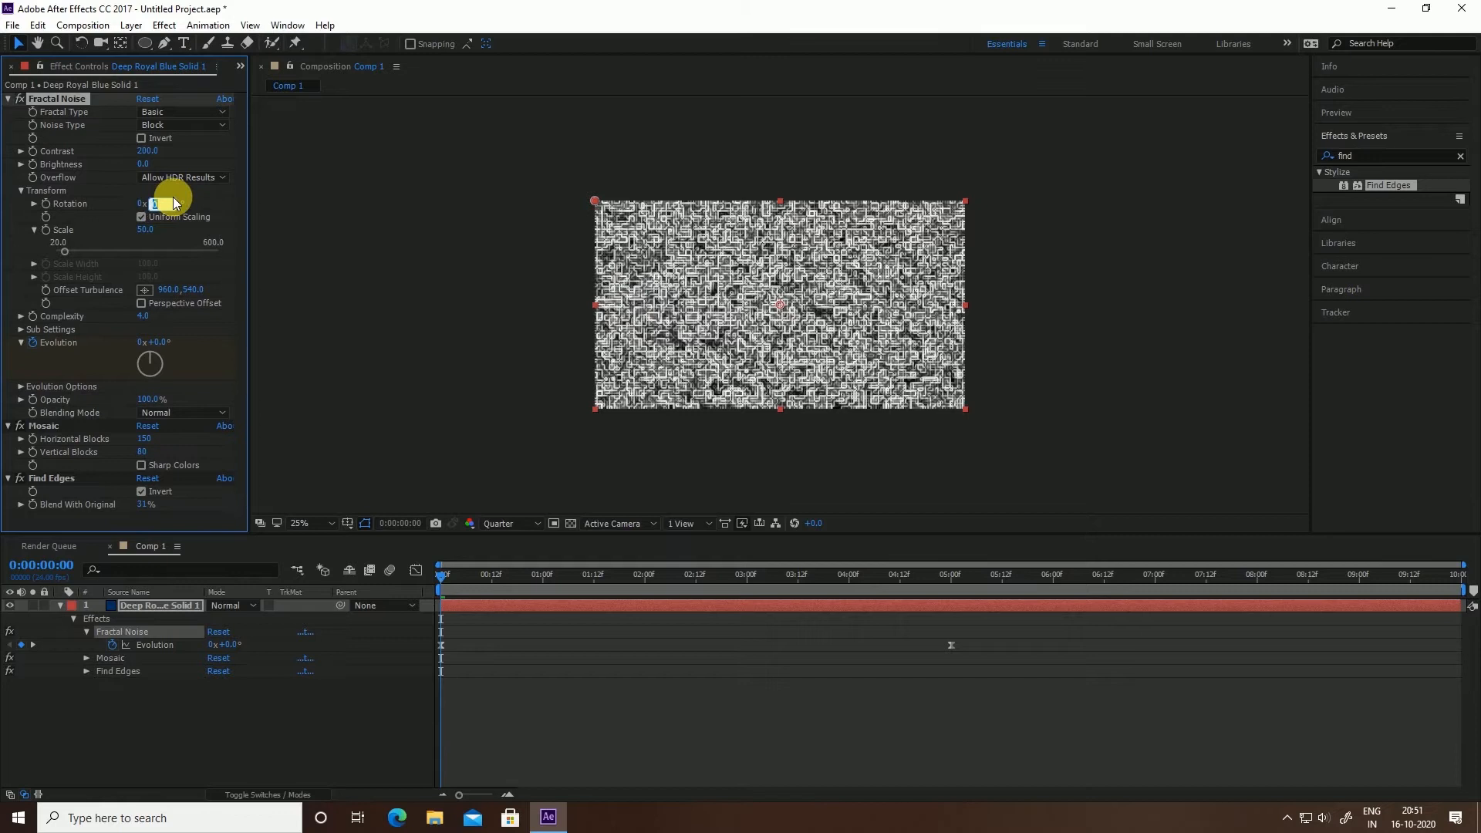
type("45")
left_click(173, 202)
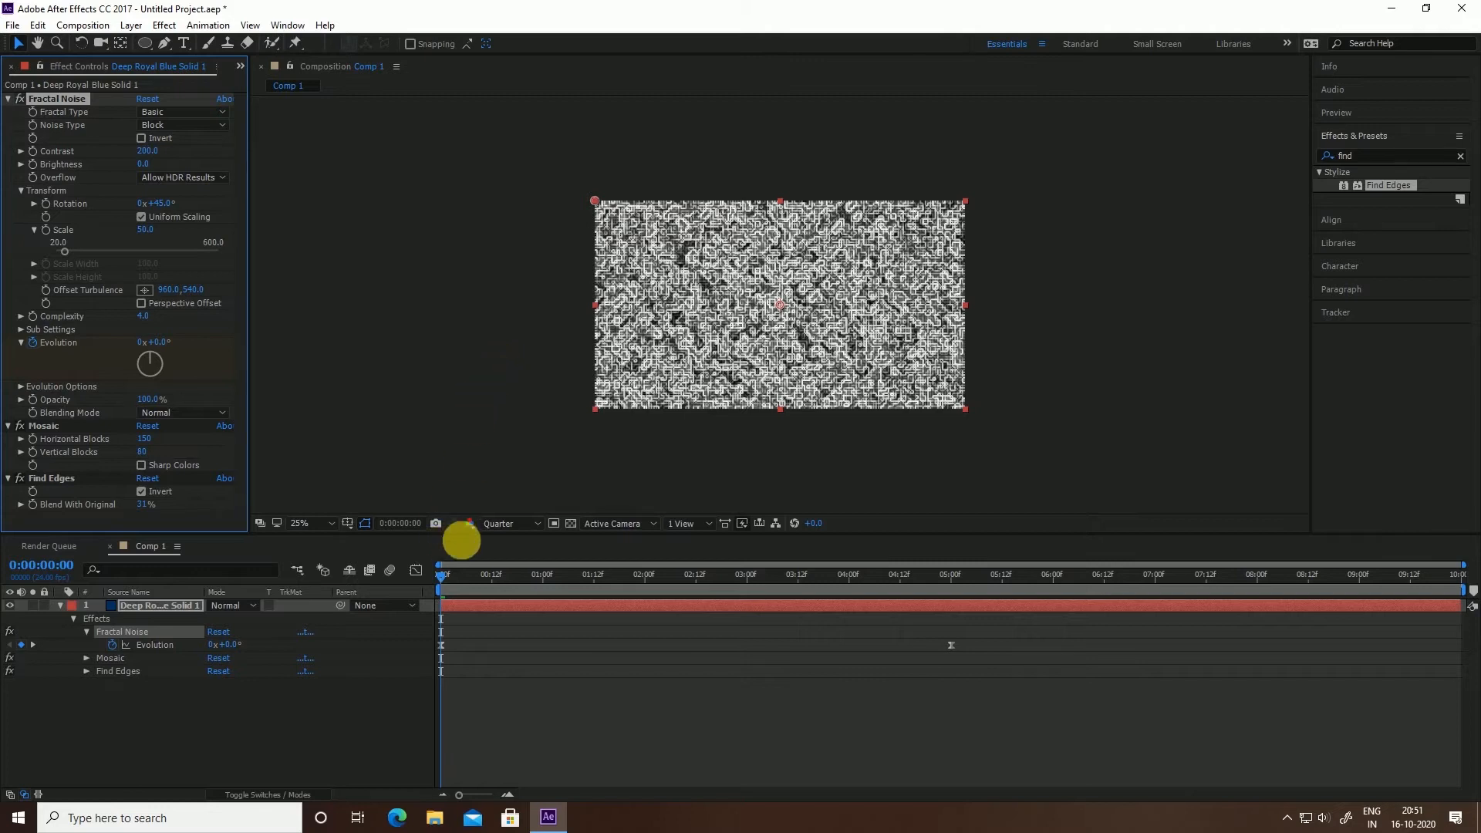
left_click_drag(465, 579, 381, 608)
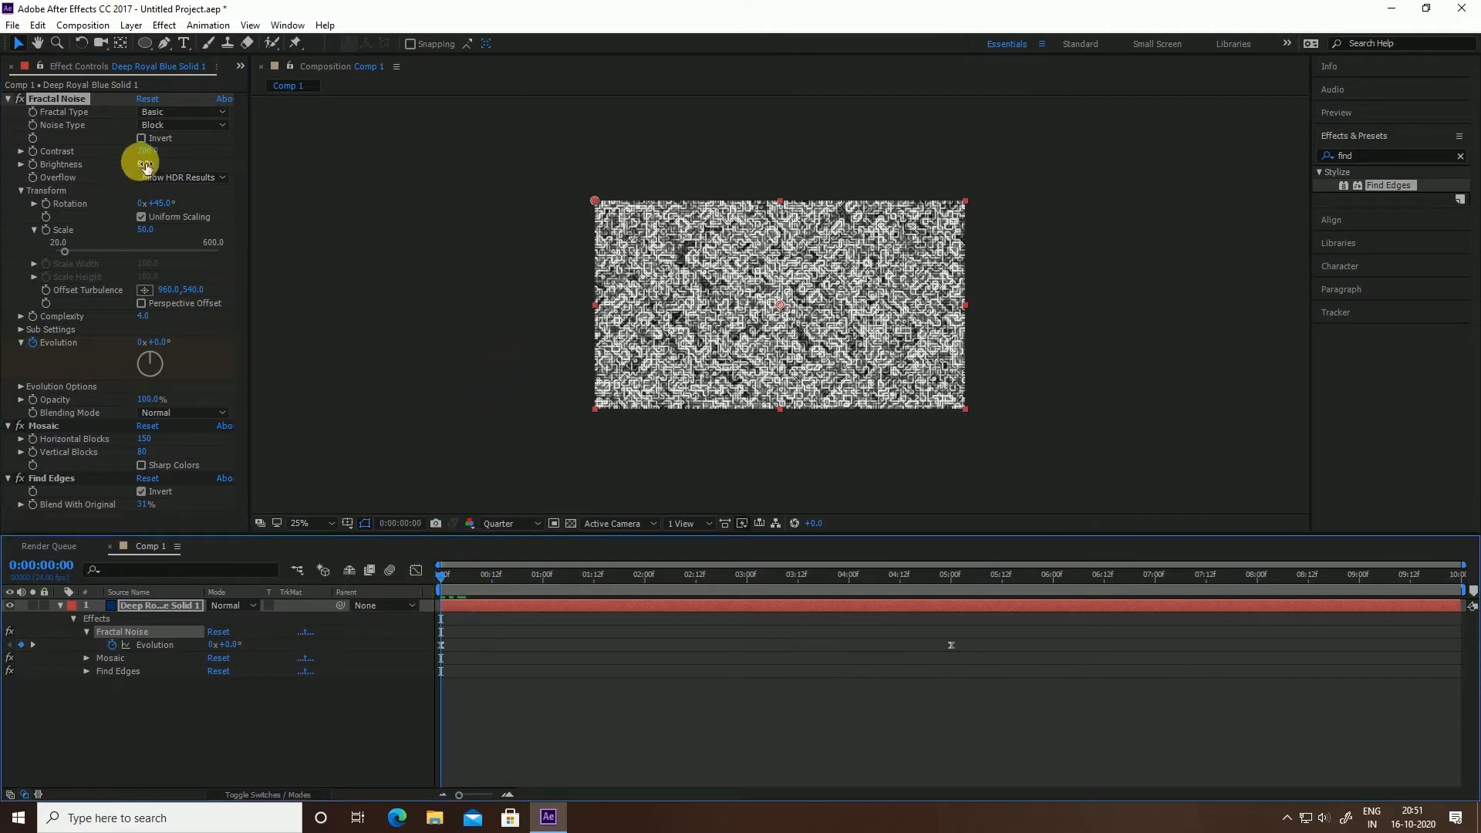
Keyframe noise Brightness at -170 at 0:00 and at 5:00
left_click(35, 165)
left_click(147, 164)
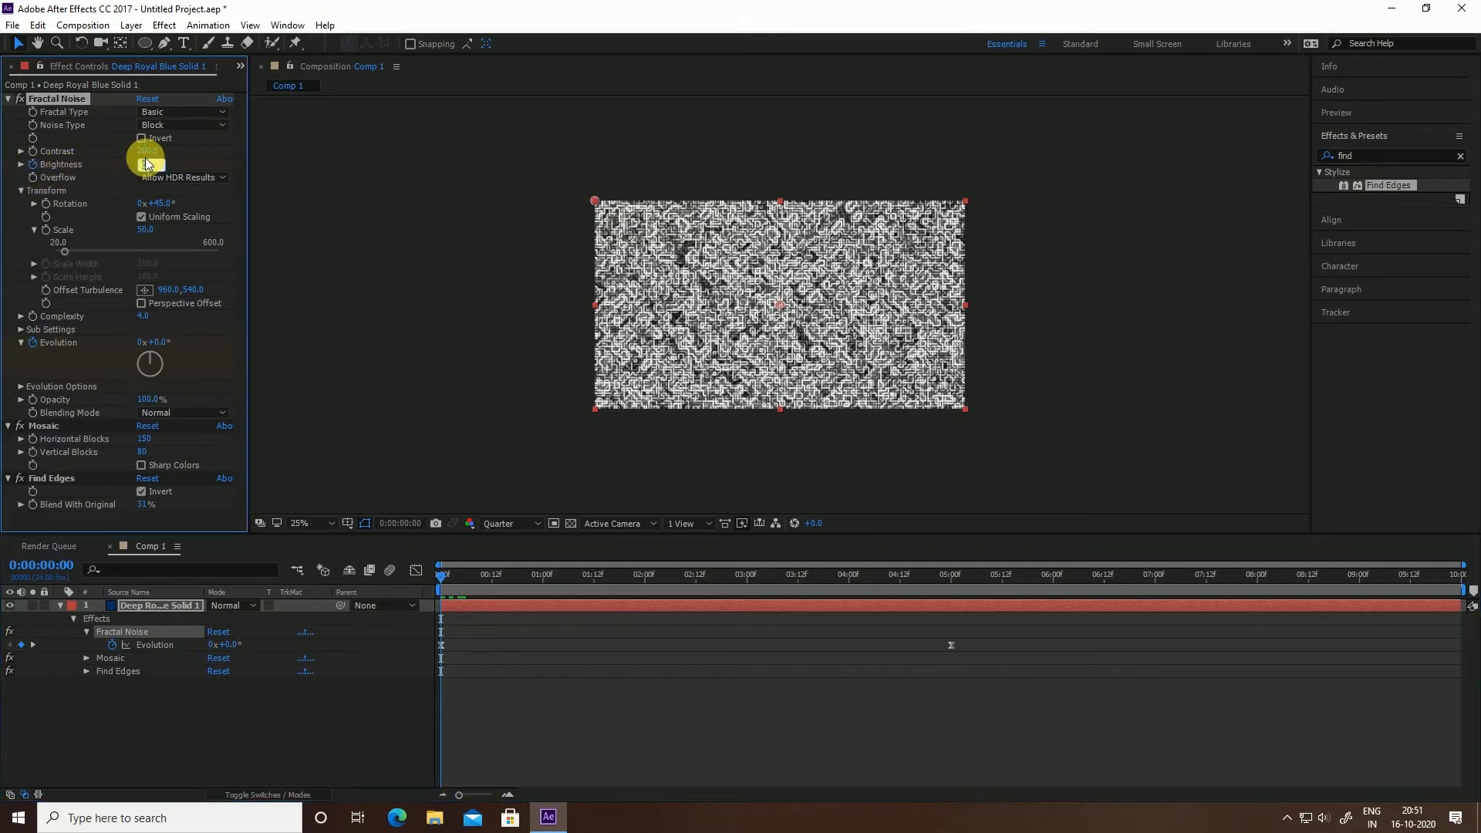
type("-170")
left_click(952, 576)
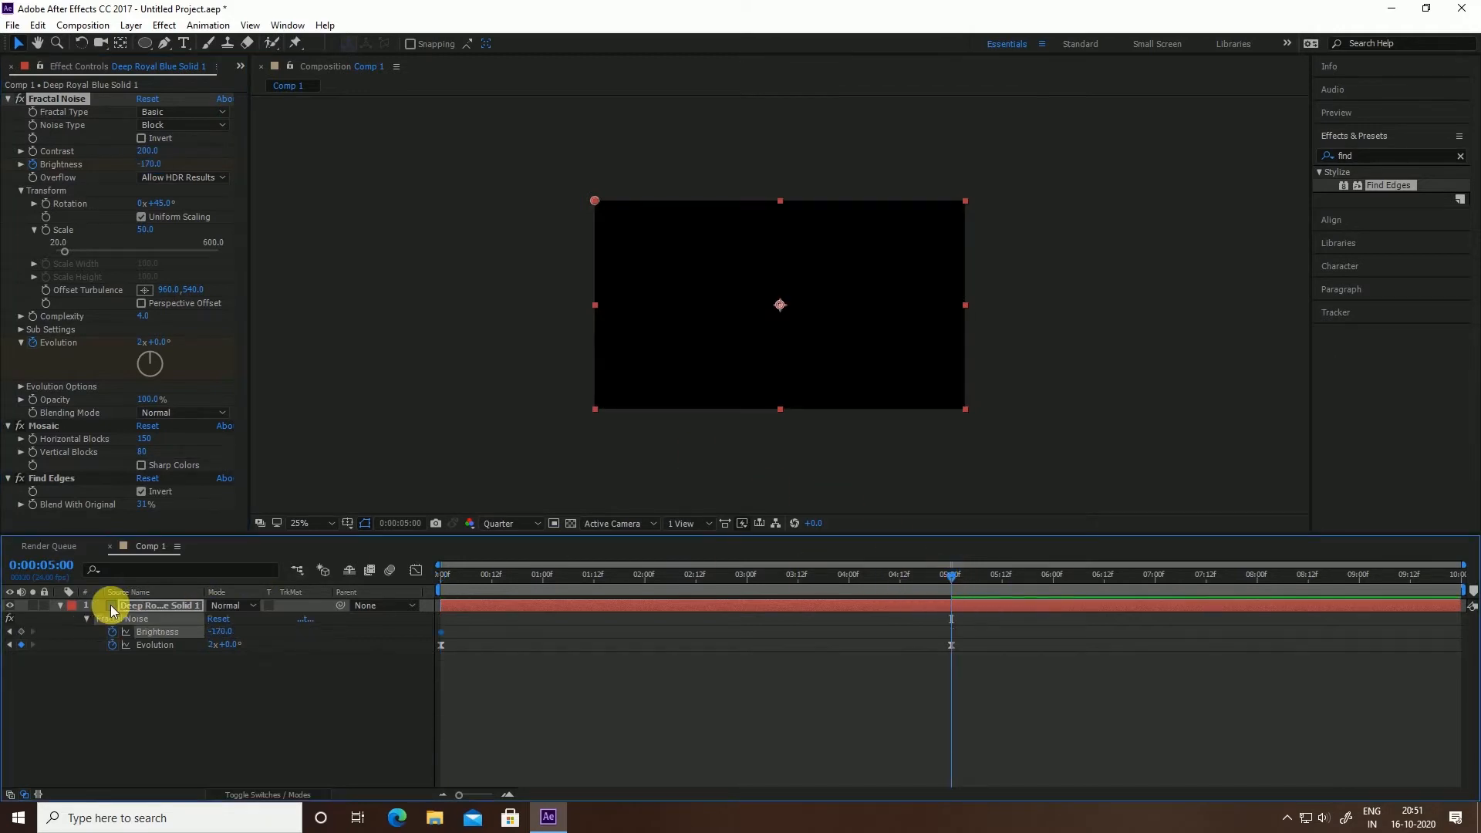
key("u")
key("u")
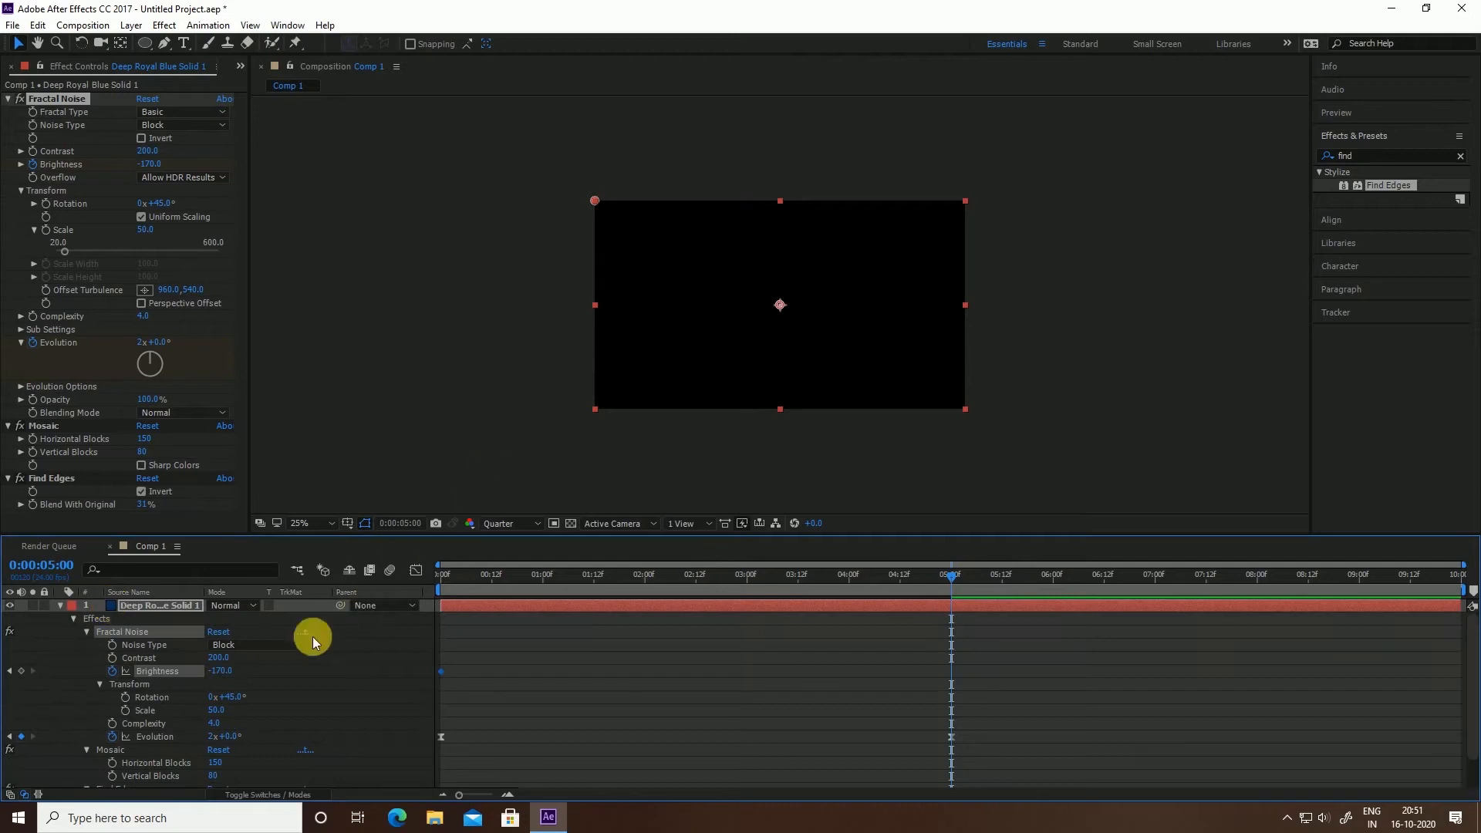
left_click(21, 671)
Set Brightness to 5 at 2:12, Easy Ease all three keyframes, and preview
left_click(697, 576)
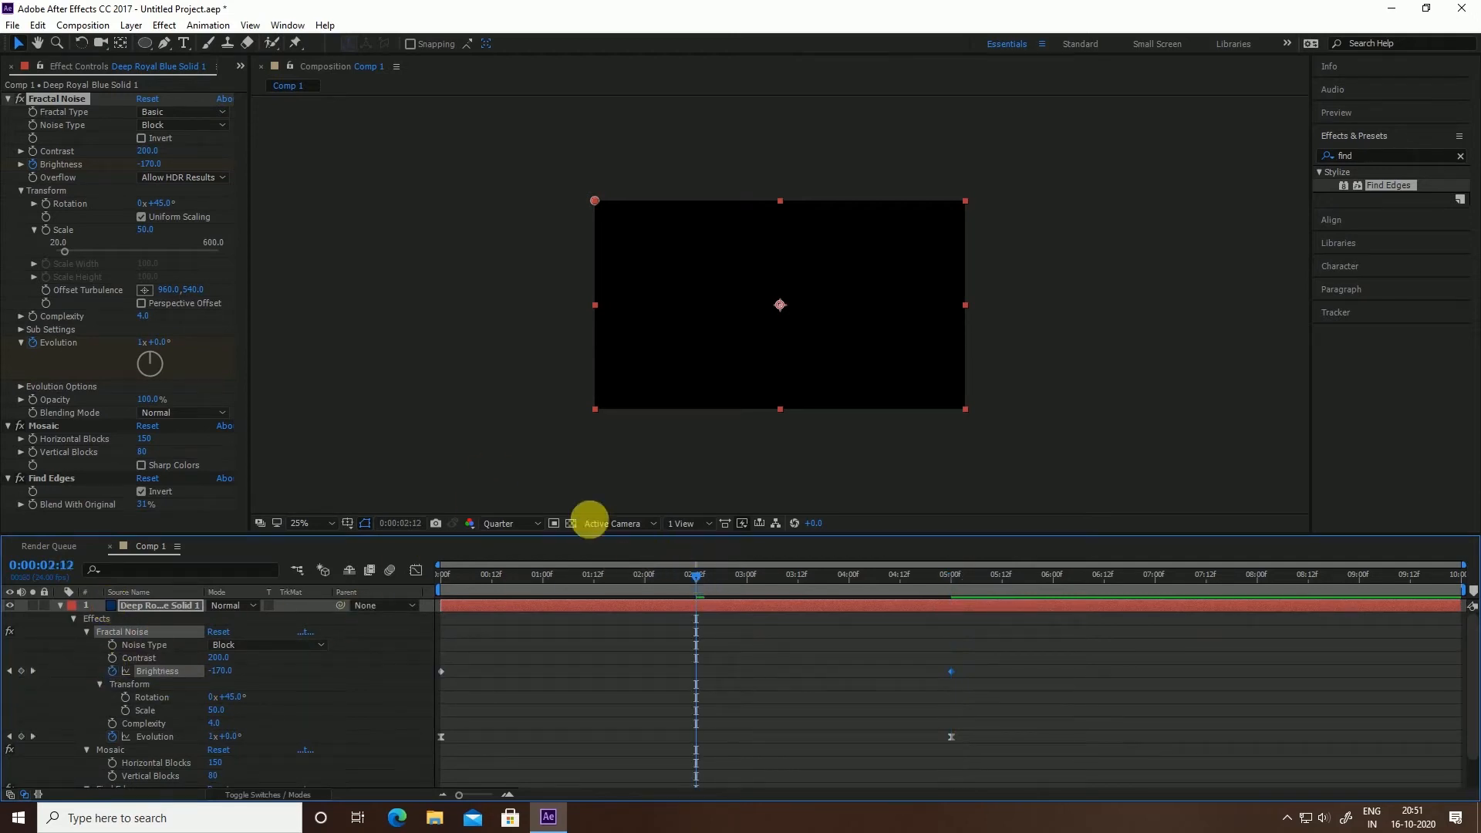
left_click(151, 165)
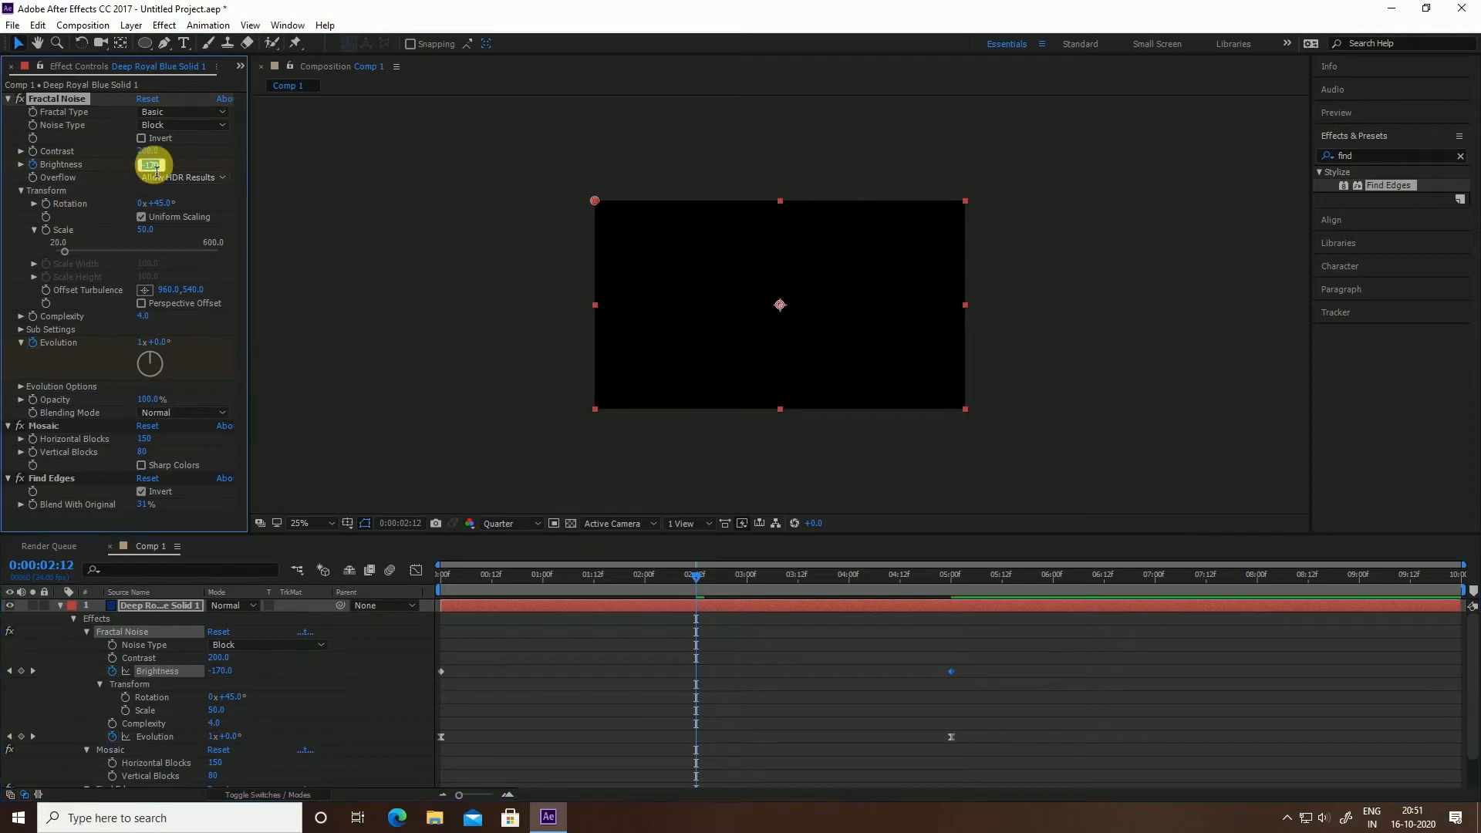
type("5")
key("Return")
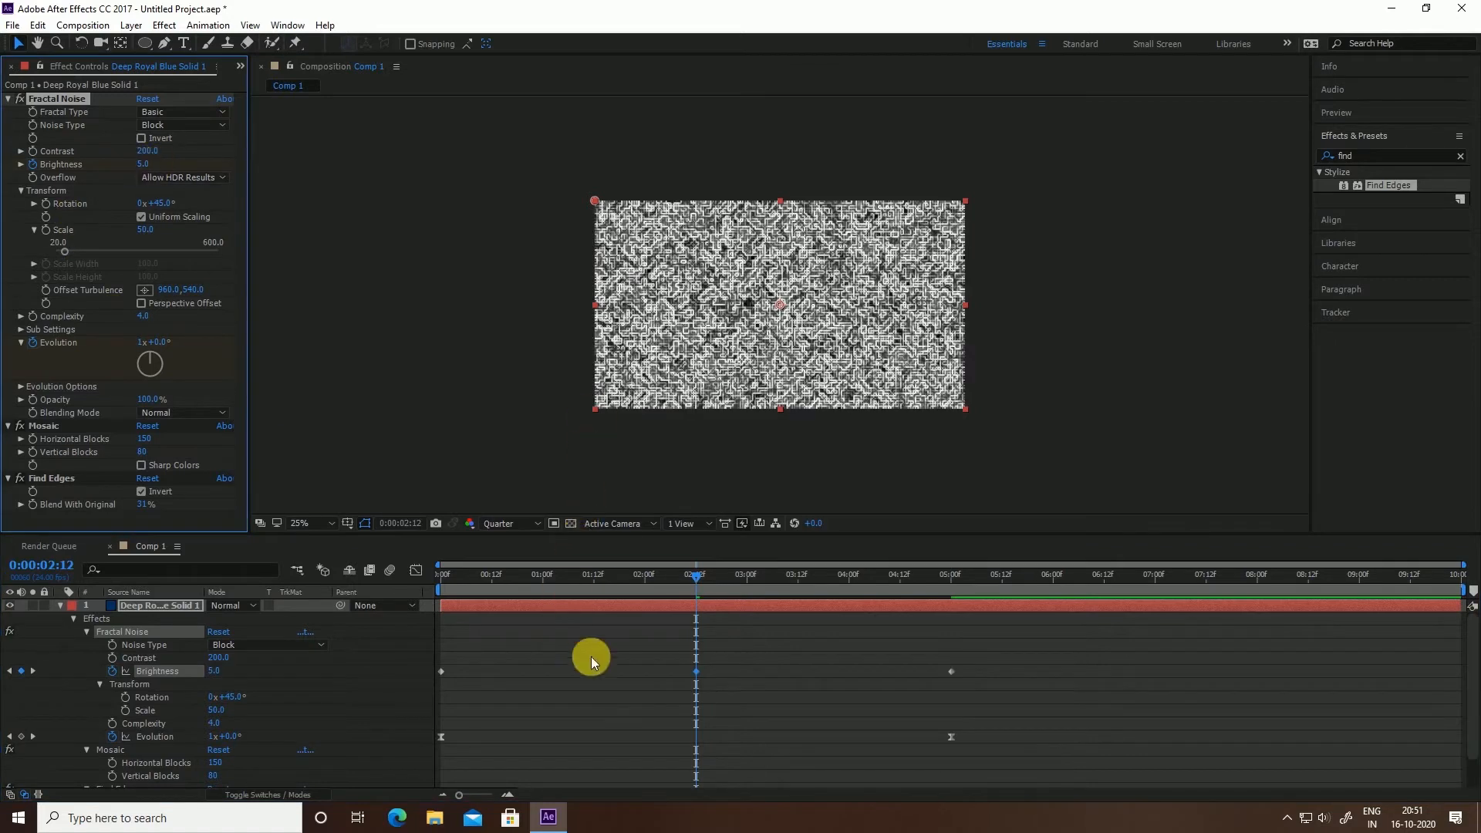
left_click_drag(968, 661, 401, 653)
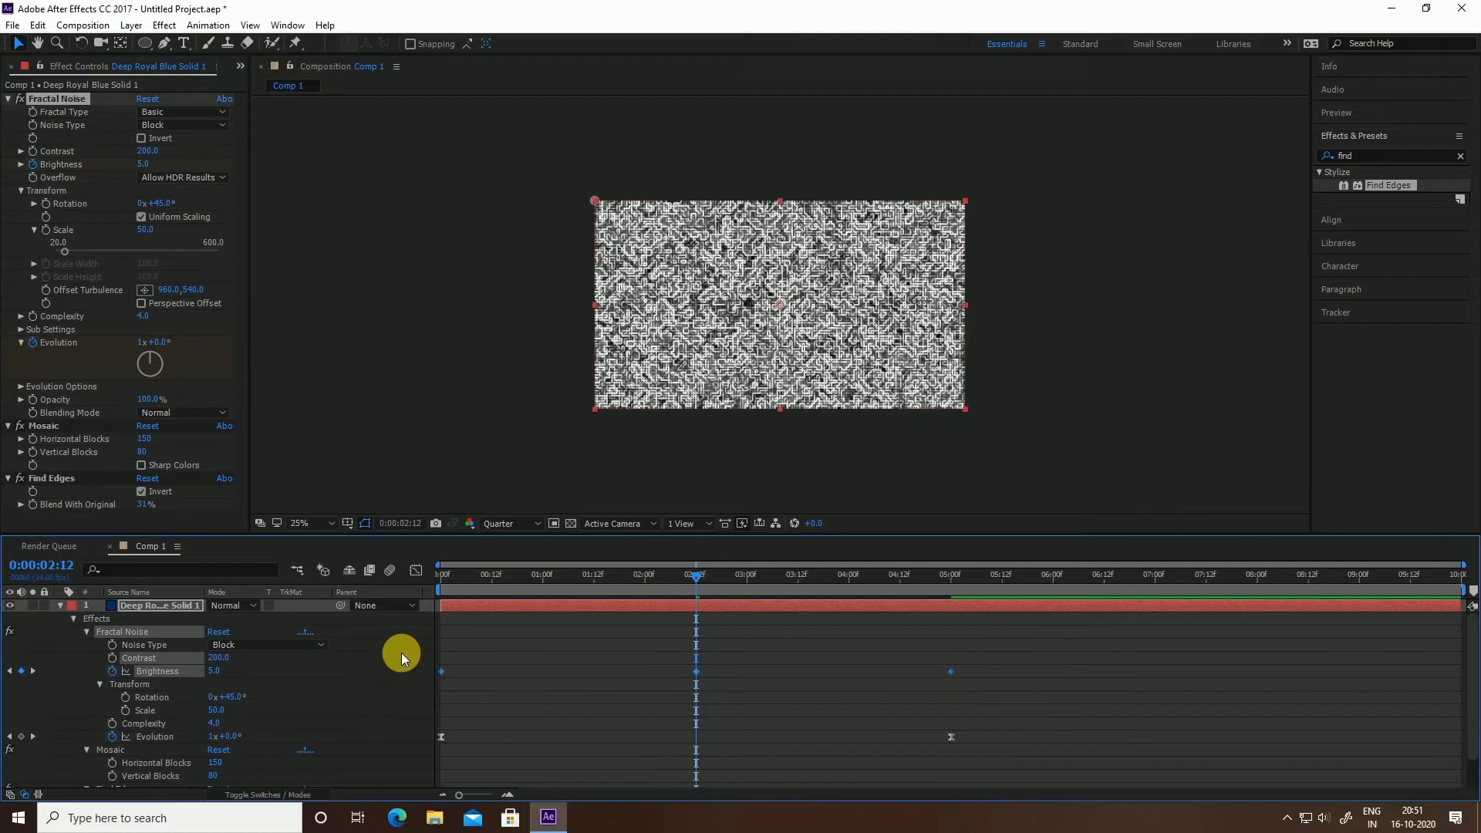
key("F9")
left_click_drag(487, 577, 350, 494)
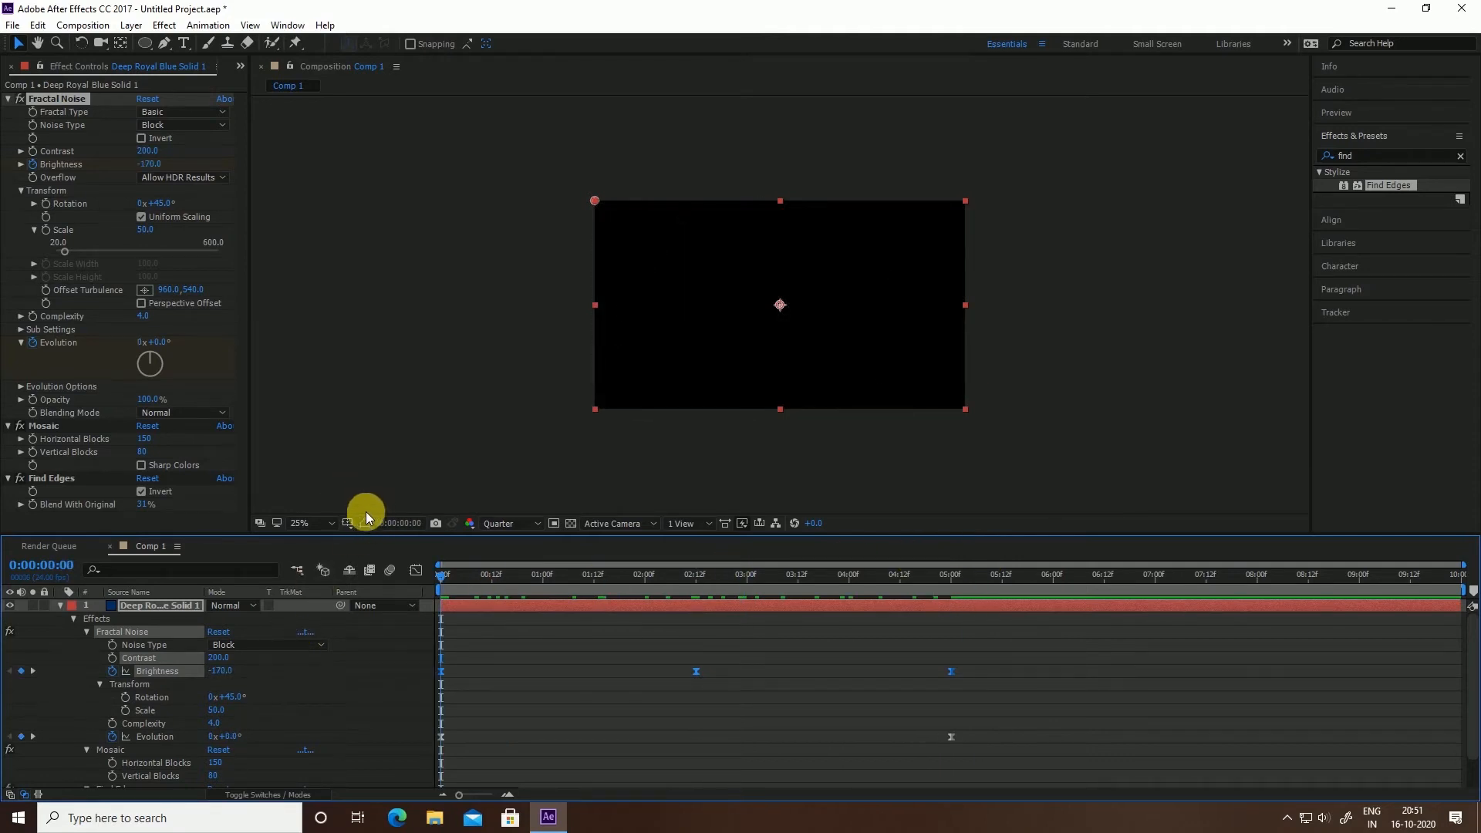
Pre-compose the noise solid as 'pixels', moving all attributes into the new composition
left_click(60, 605)
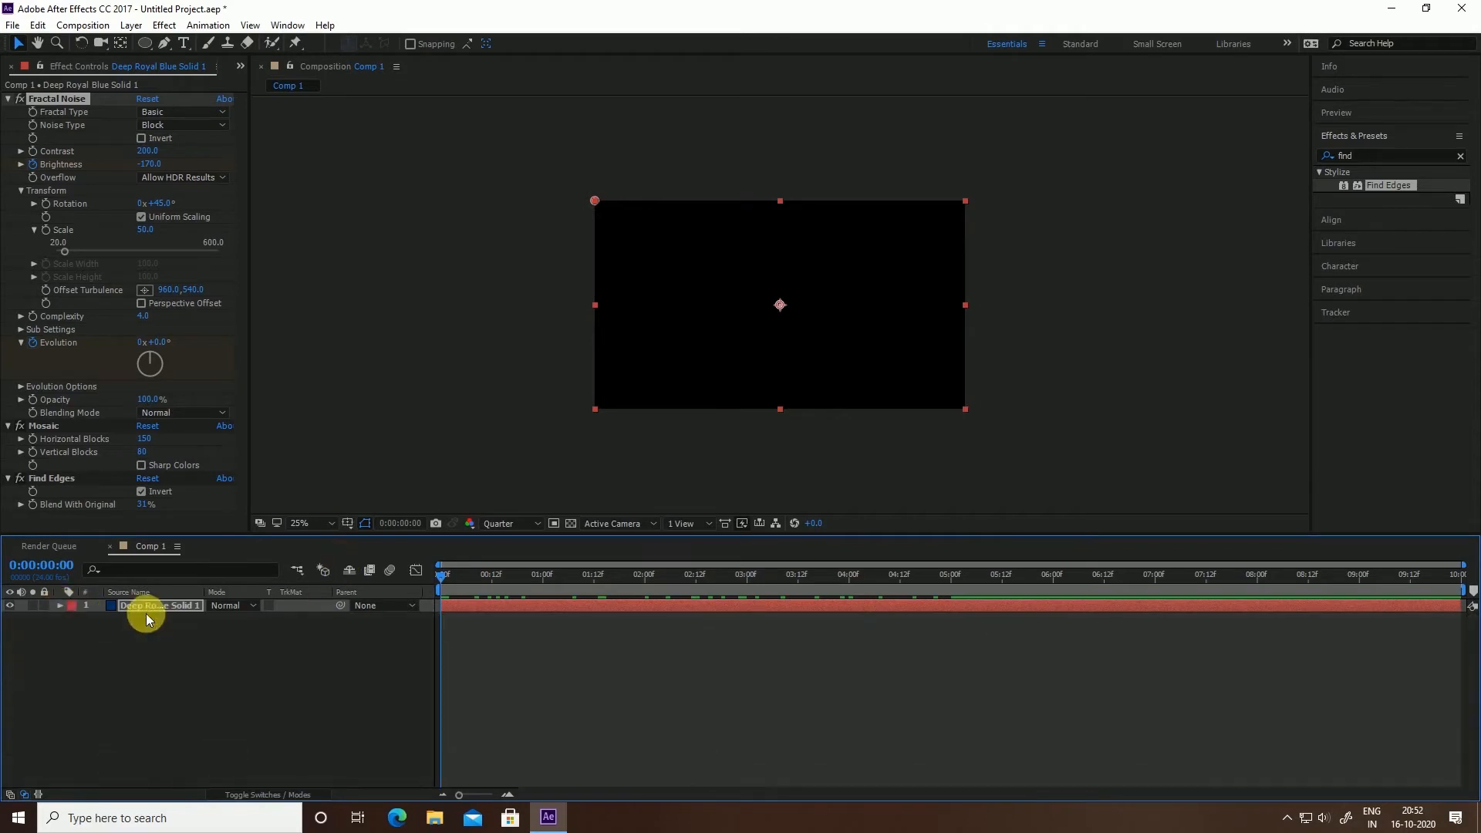
right_click(146, 604)
left_click(208, 662)
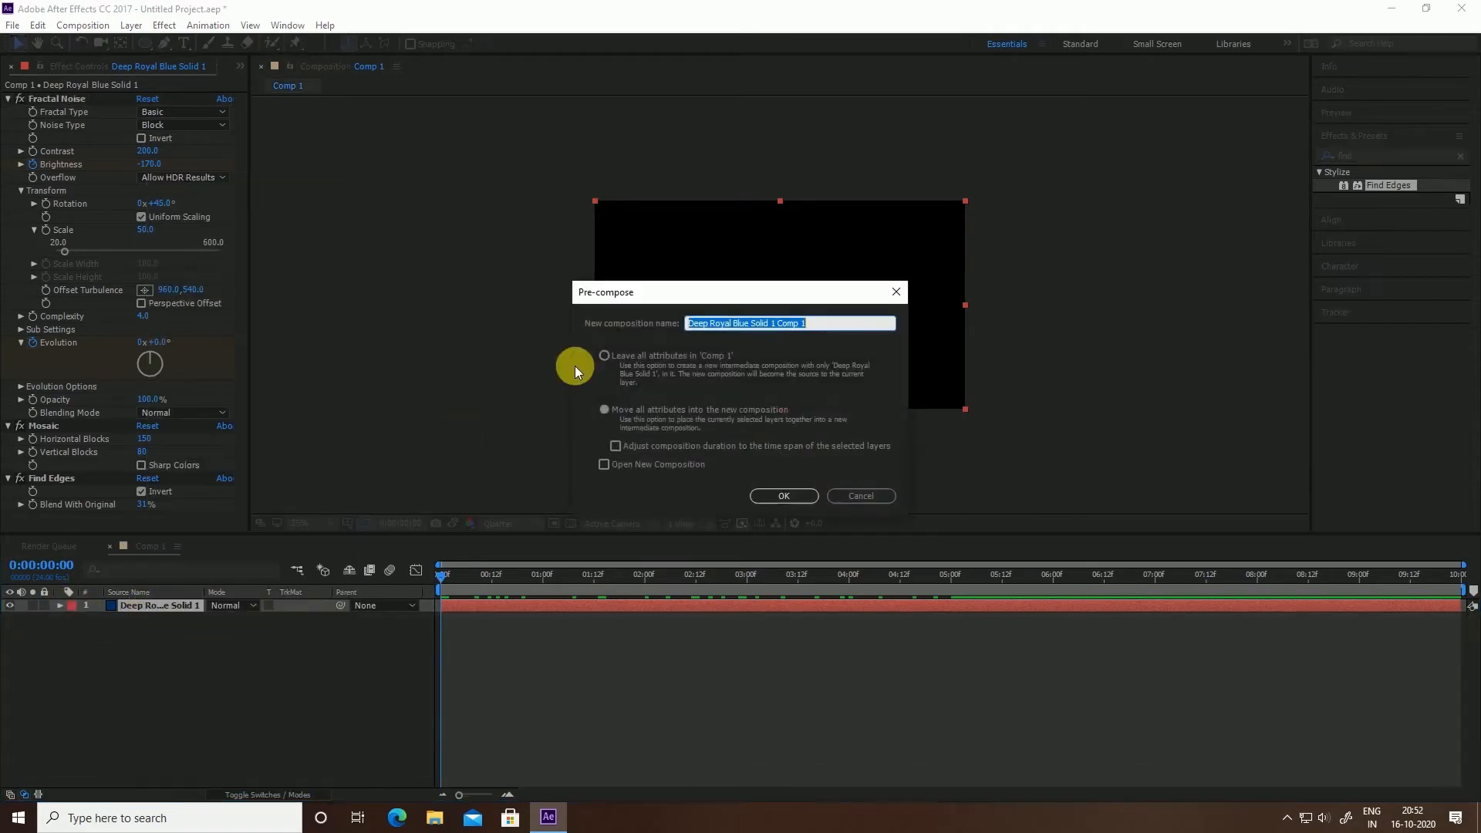
type("pixels")
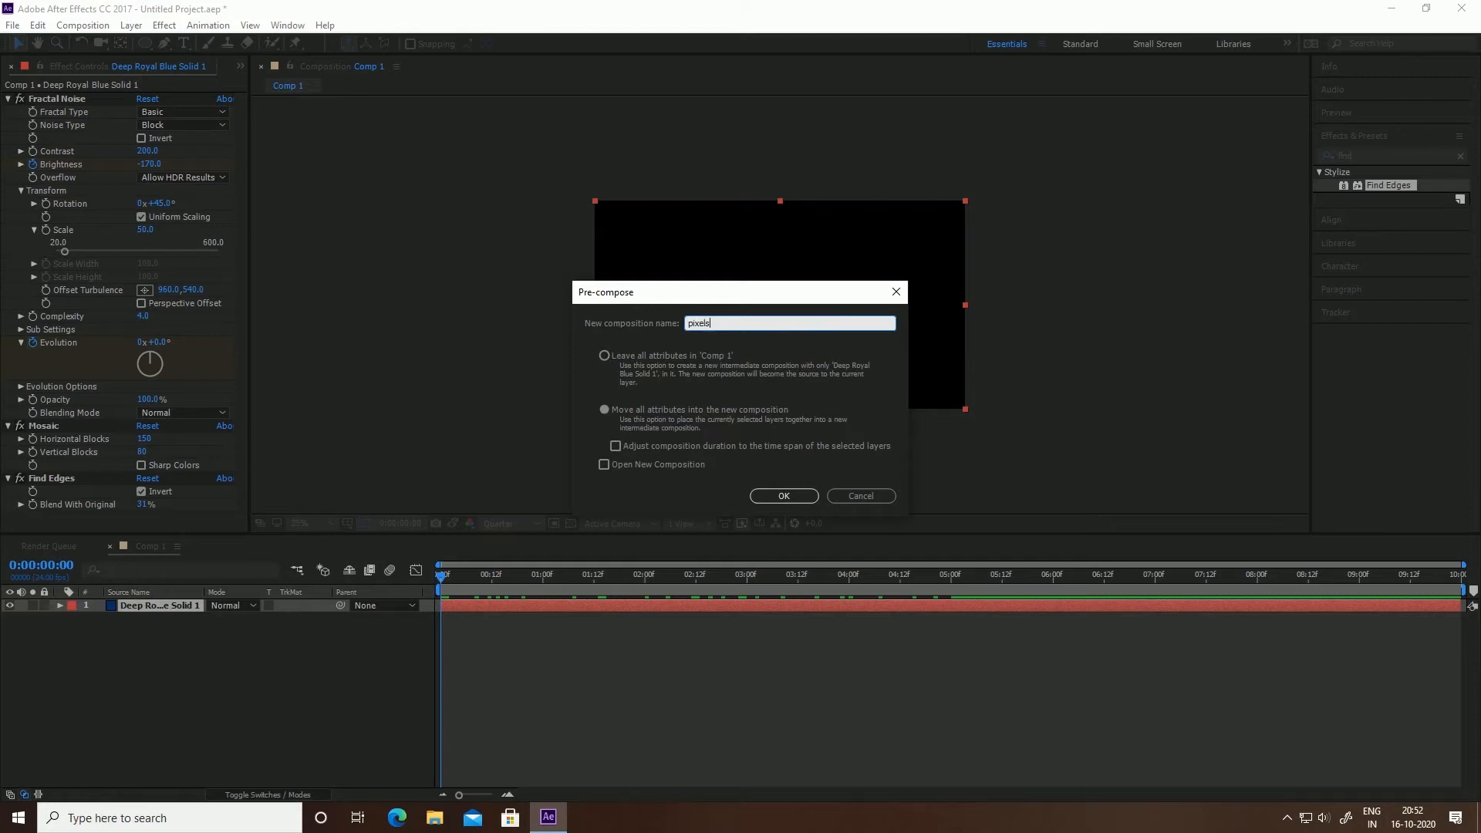
left_click(684, 411)
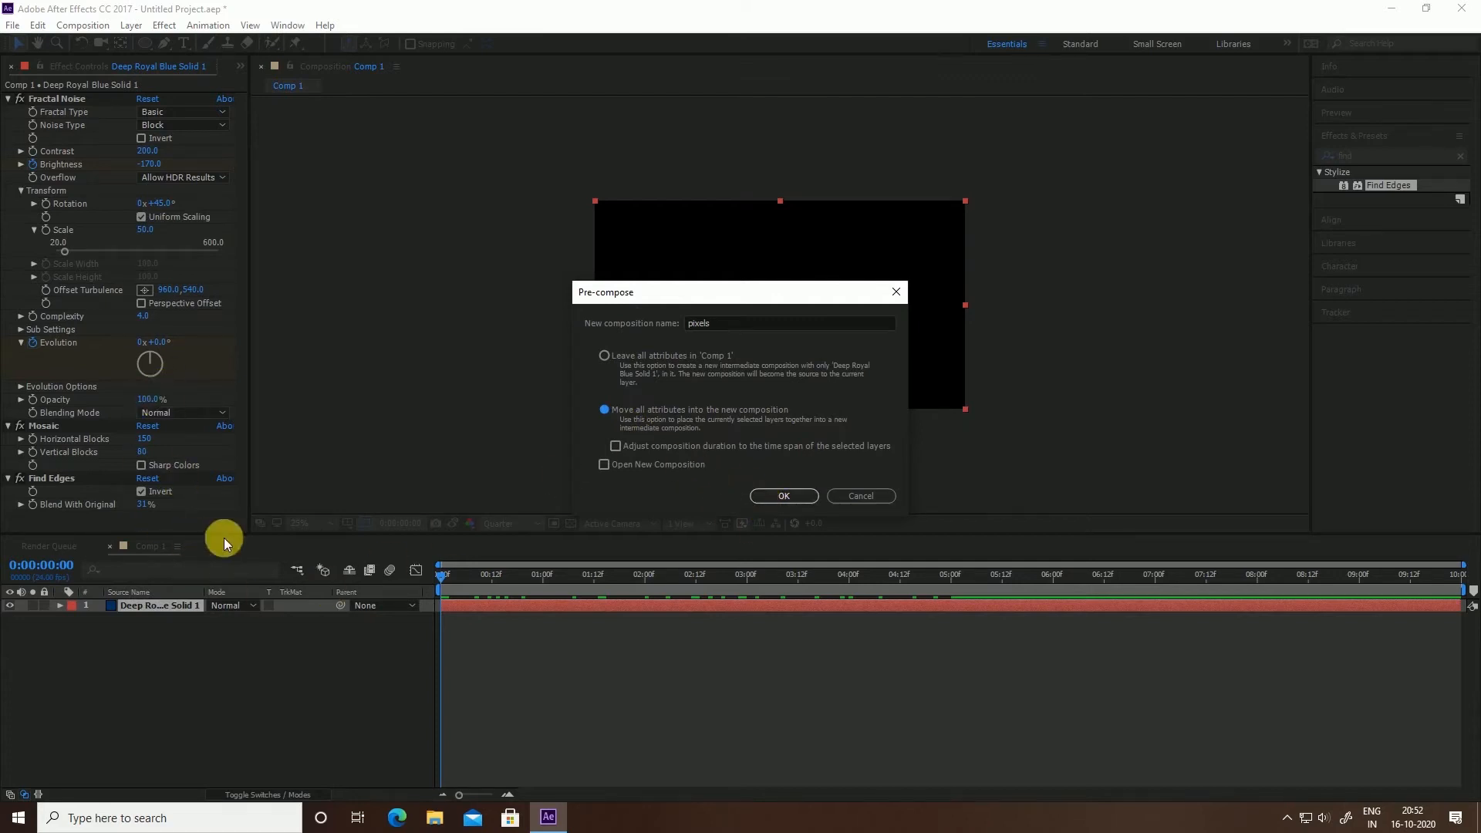
left_click(786, 494)
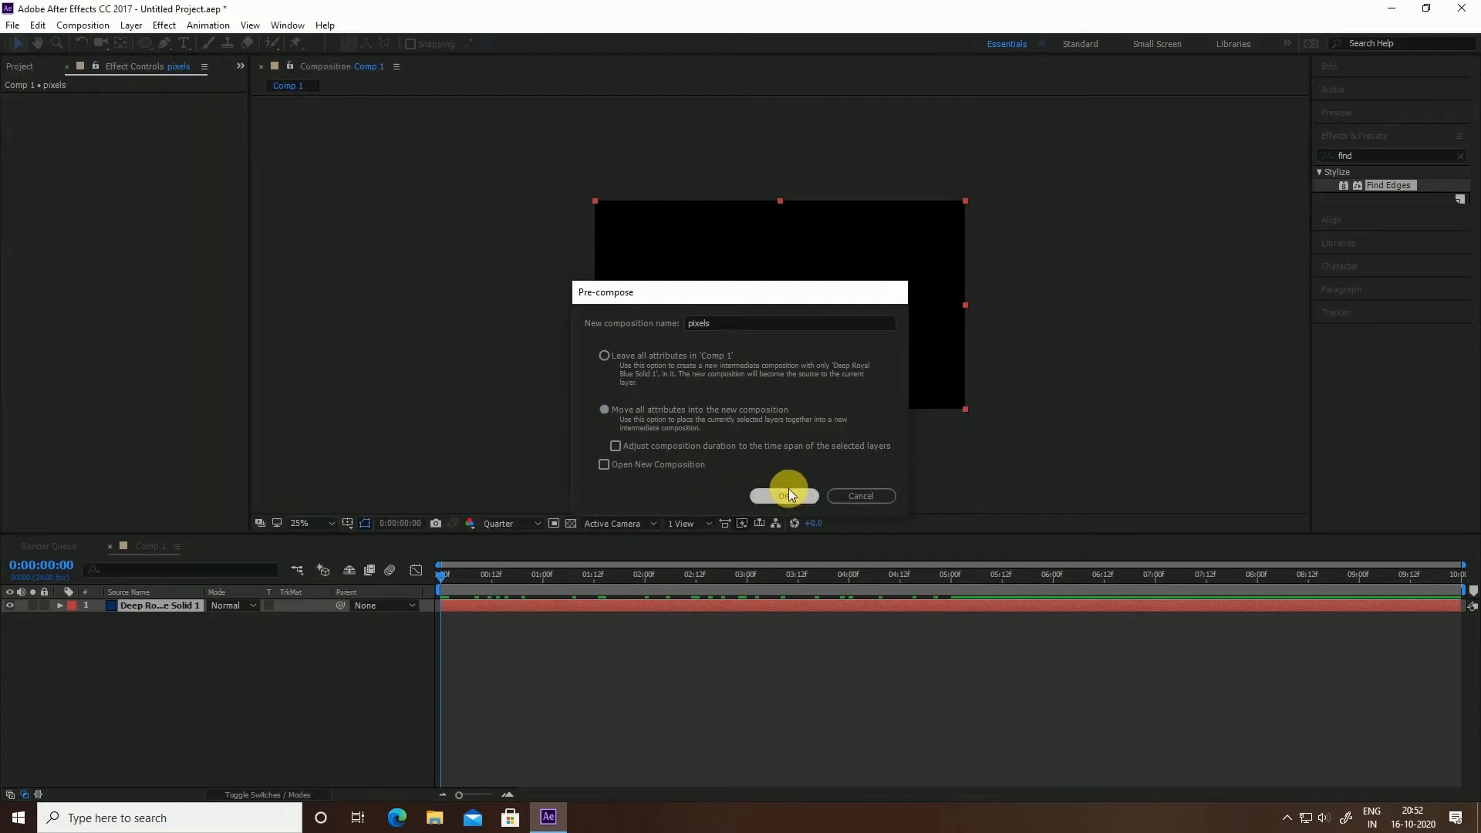
Delete JHCX.png, import the Ar logo image, and place it above the pixels layer
left_click(60, 68)
key("Delete")
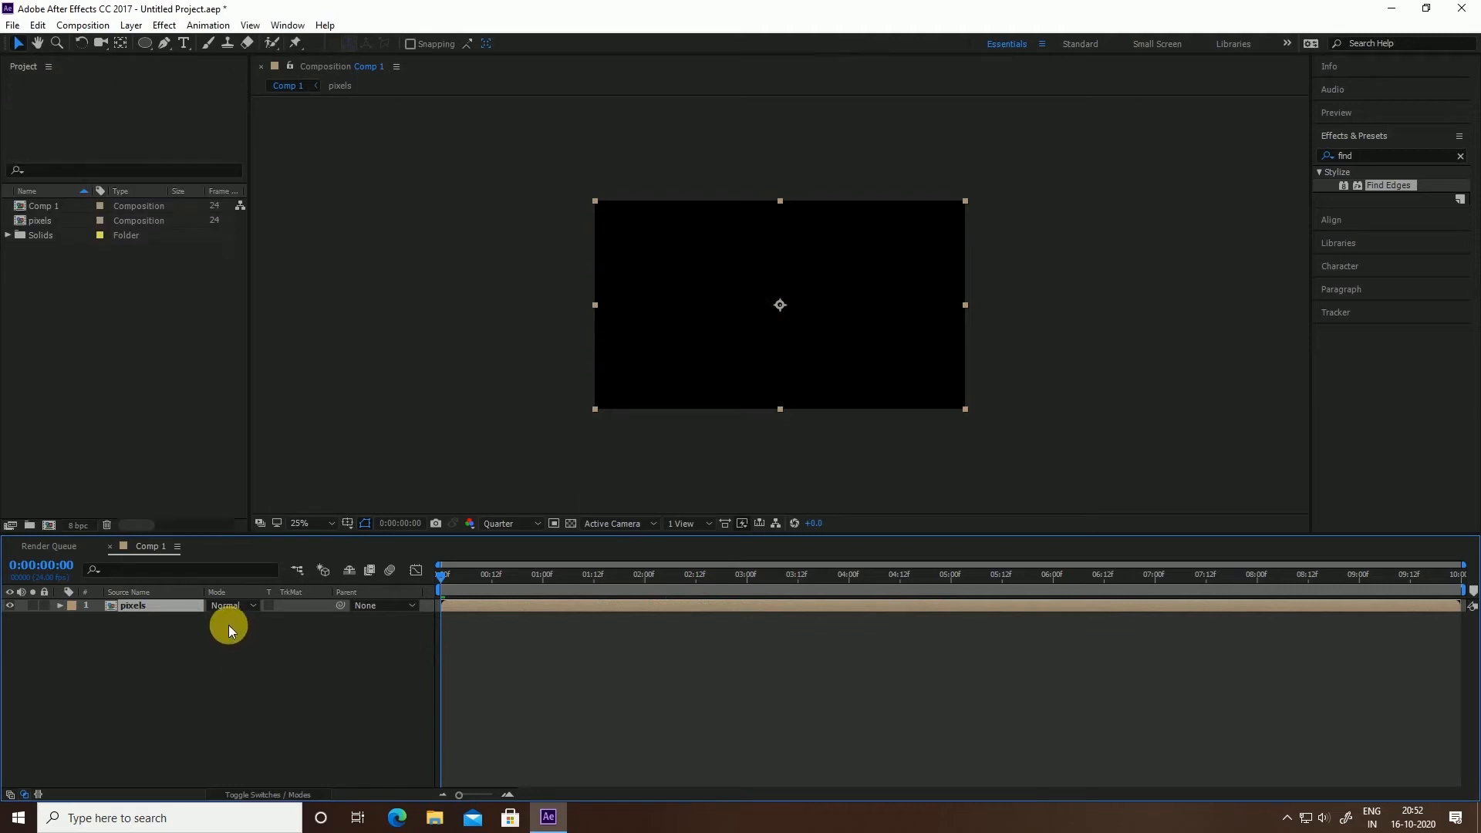
right_click(212, 426)
mouse_move(345, 504)
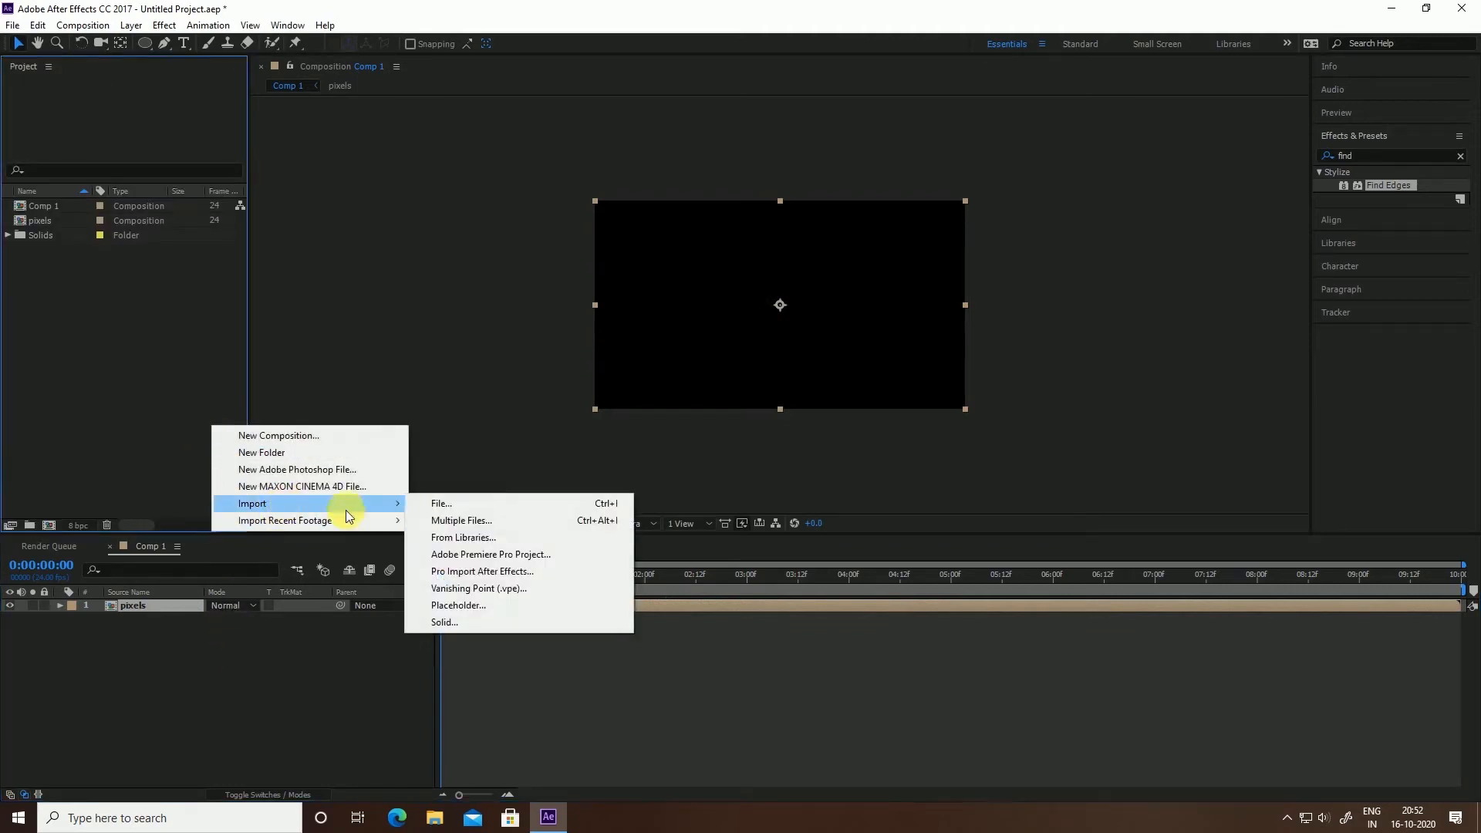
left_click(447, 497)
left_click(261, 176)
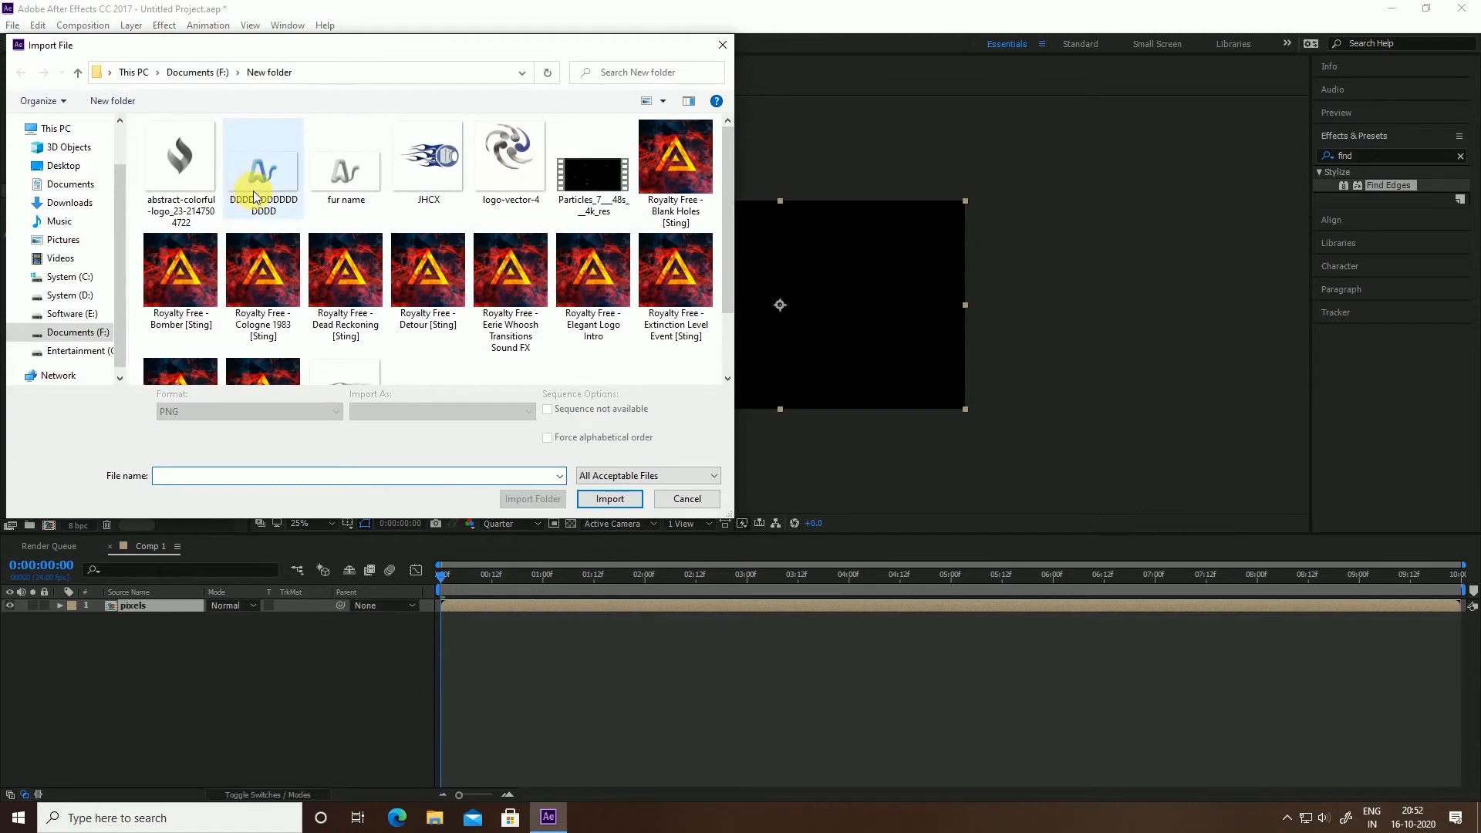
left_click(605, 488)
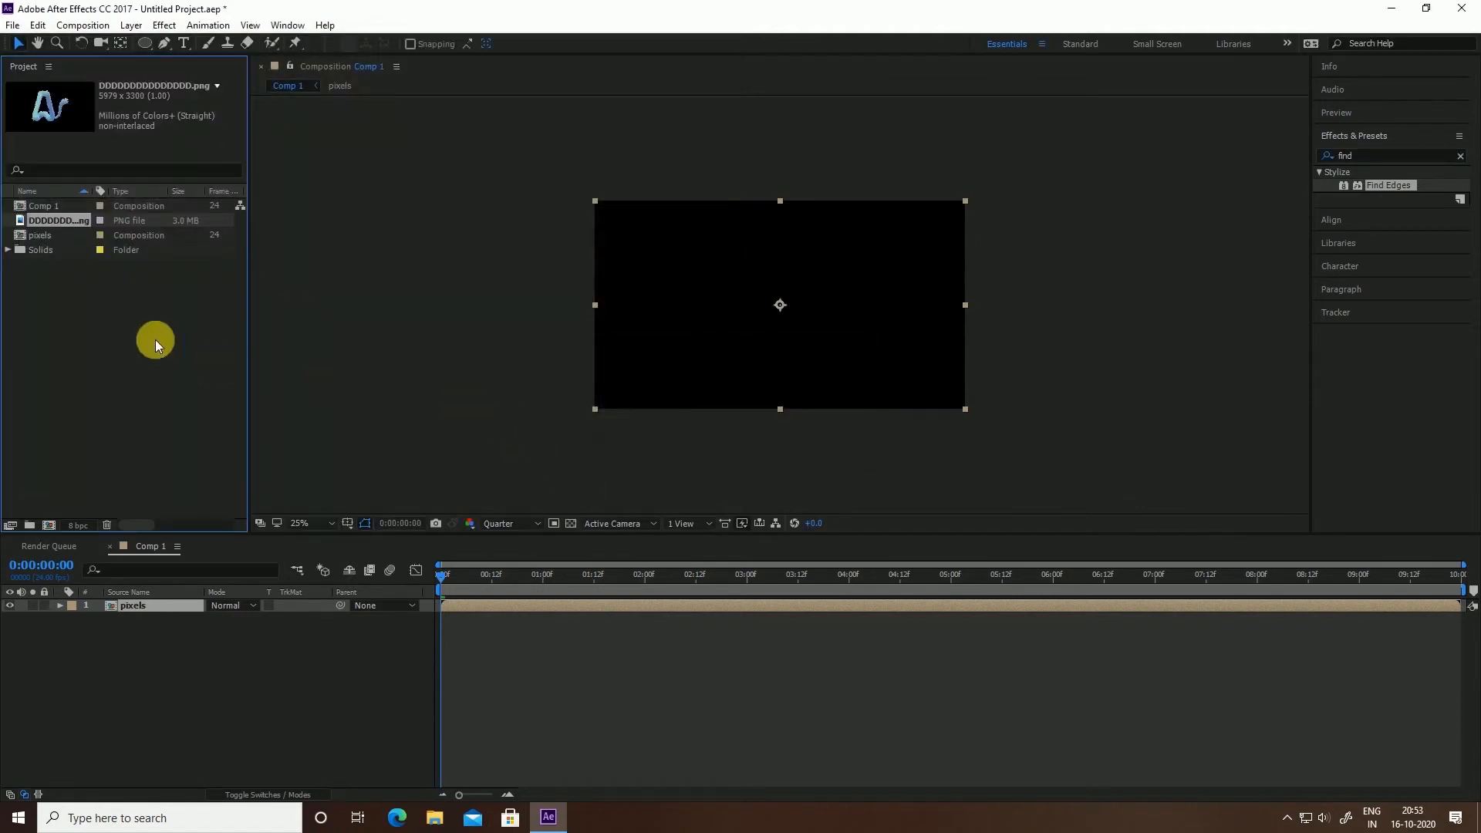
left_click_drag(62, 221, 142, 605)
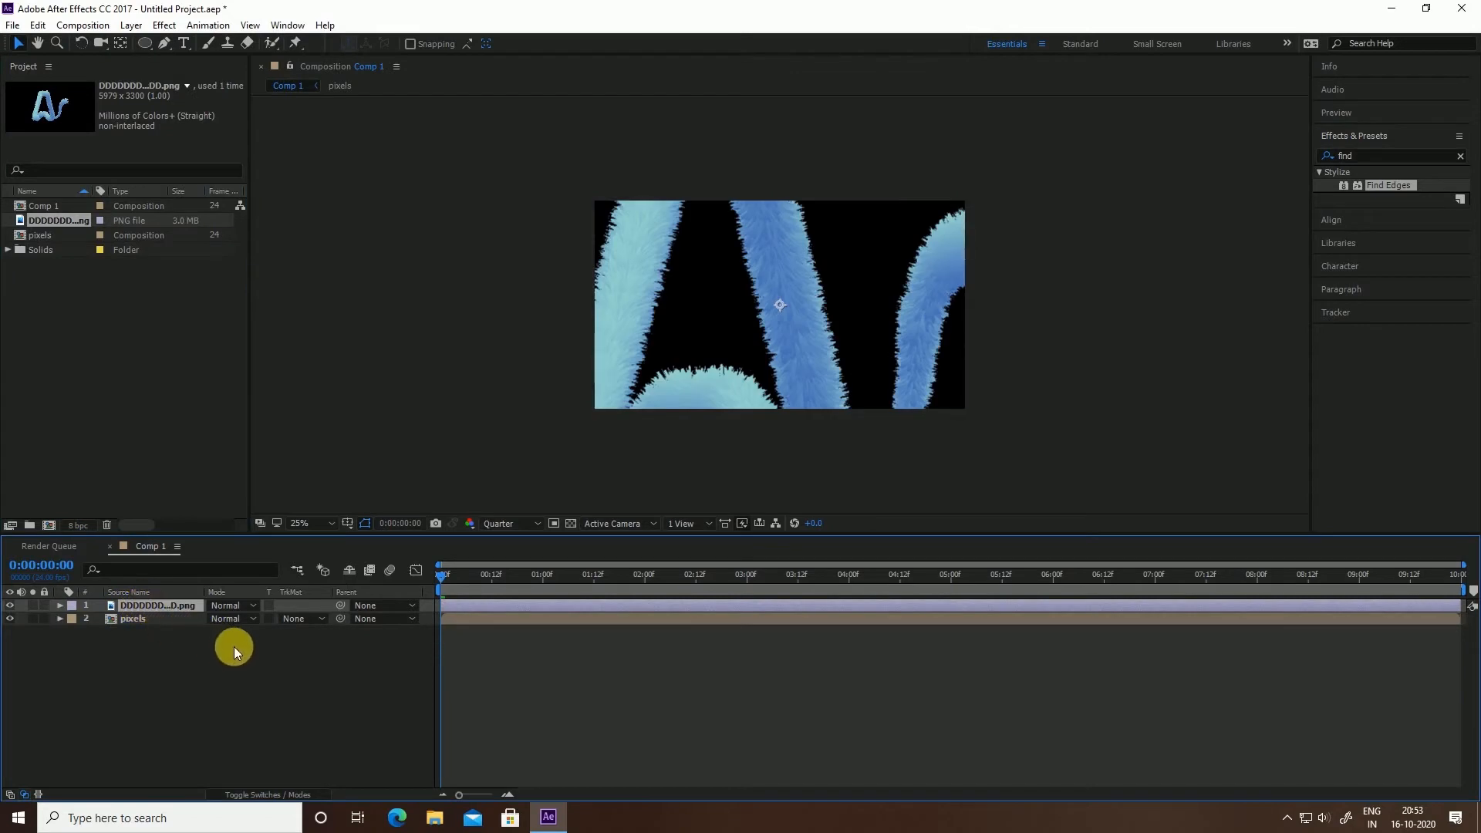
Scale the logo layer to 22%
key("s")
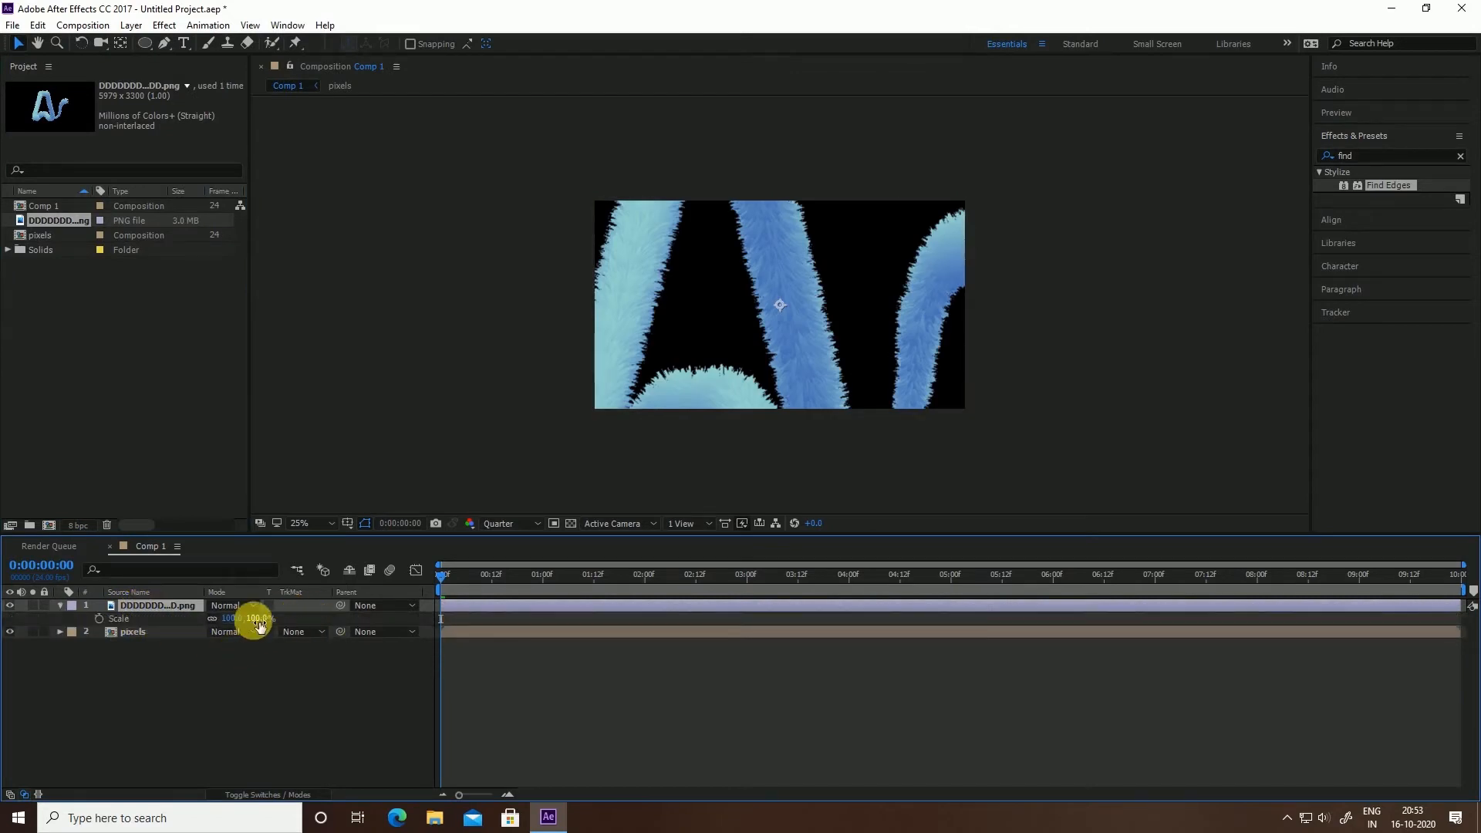
mouse_move(259, 626)
left_mouse_down()
mouse_move(182, 623)
mouse_move(241, 617)
mouse_move(247, 644)
left_mouse_up()
left_click(252, 626)
type("22")
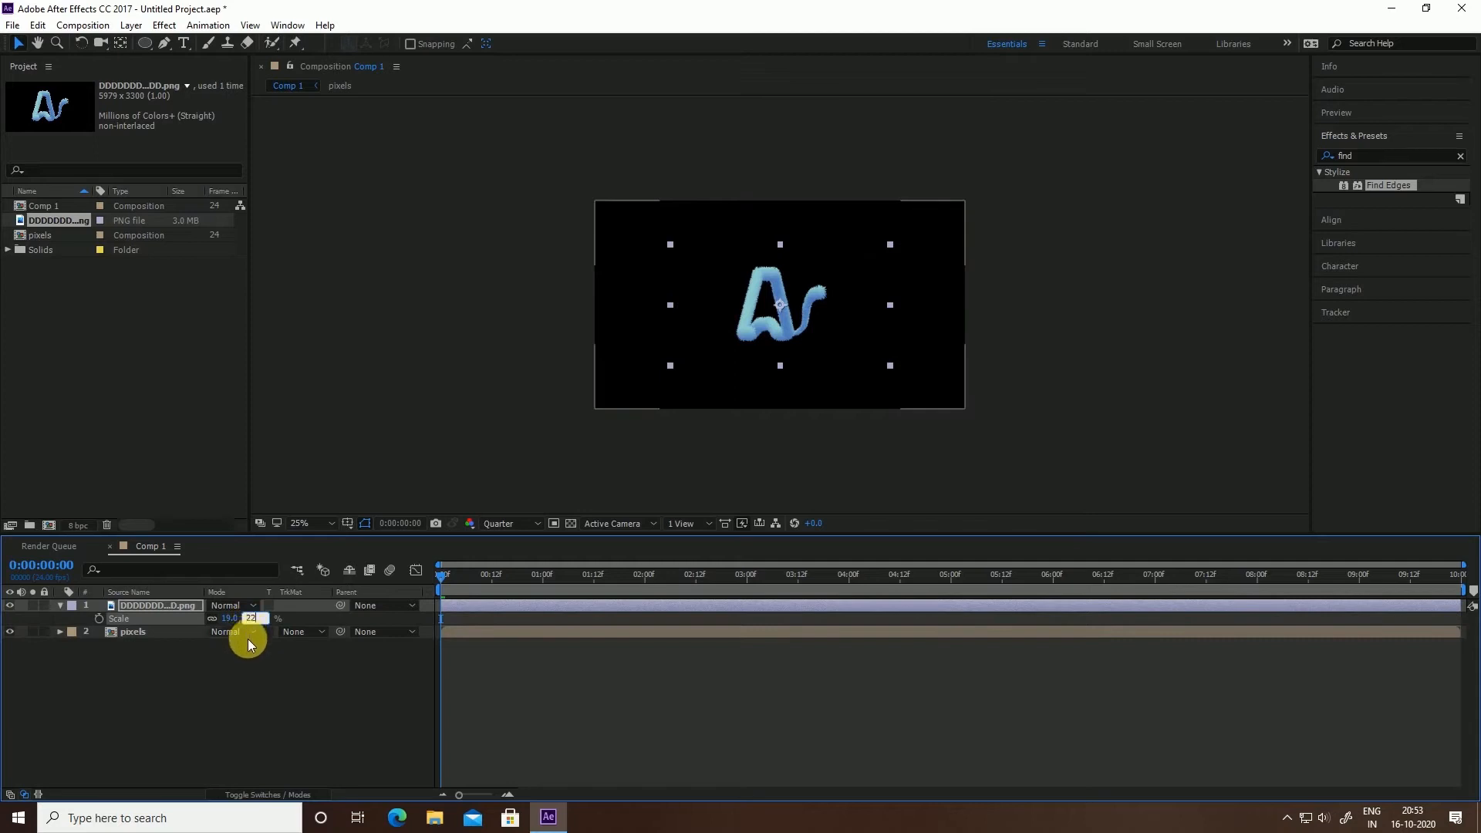
key("Return")
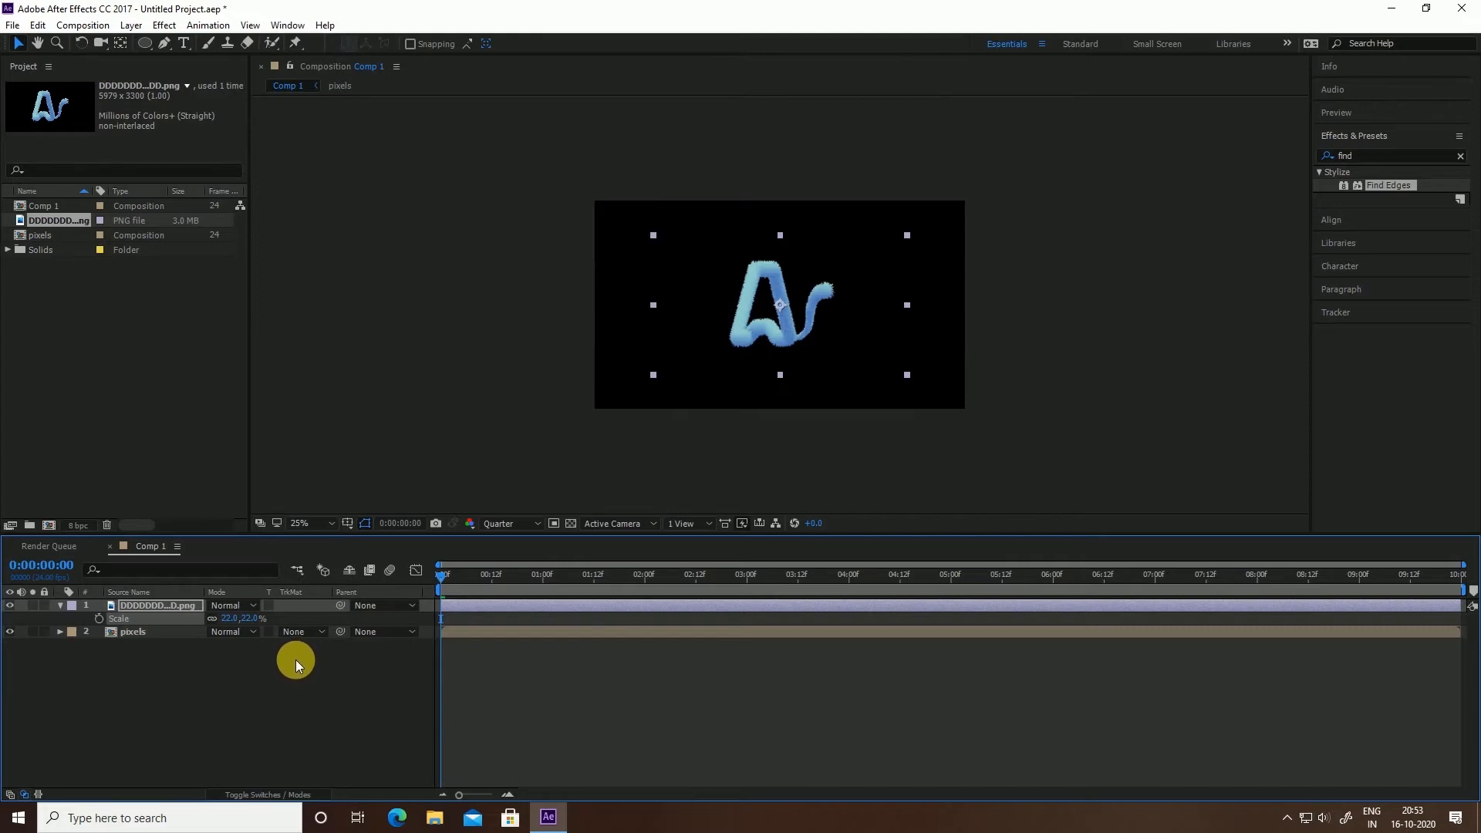
Pre-compose the logo image into a new 'logo' comp with all attributes moved, then hide that layer
right_click(174, 604)
left_click(224, 663)
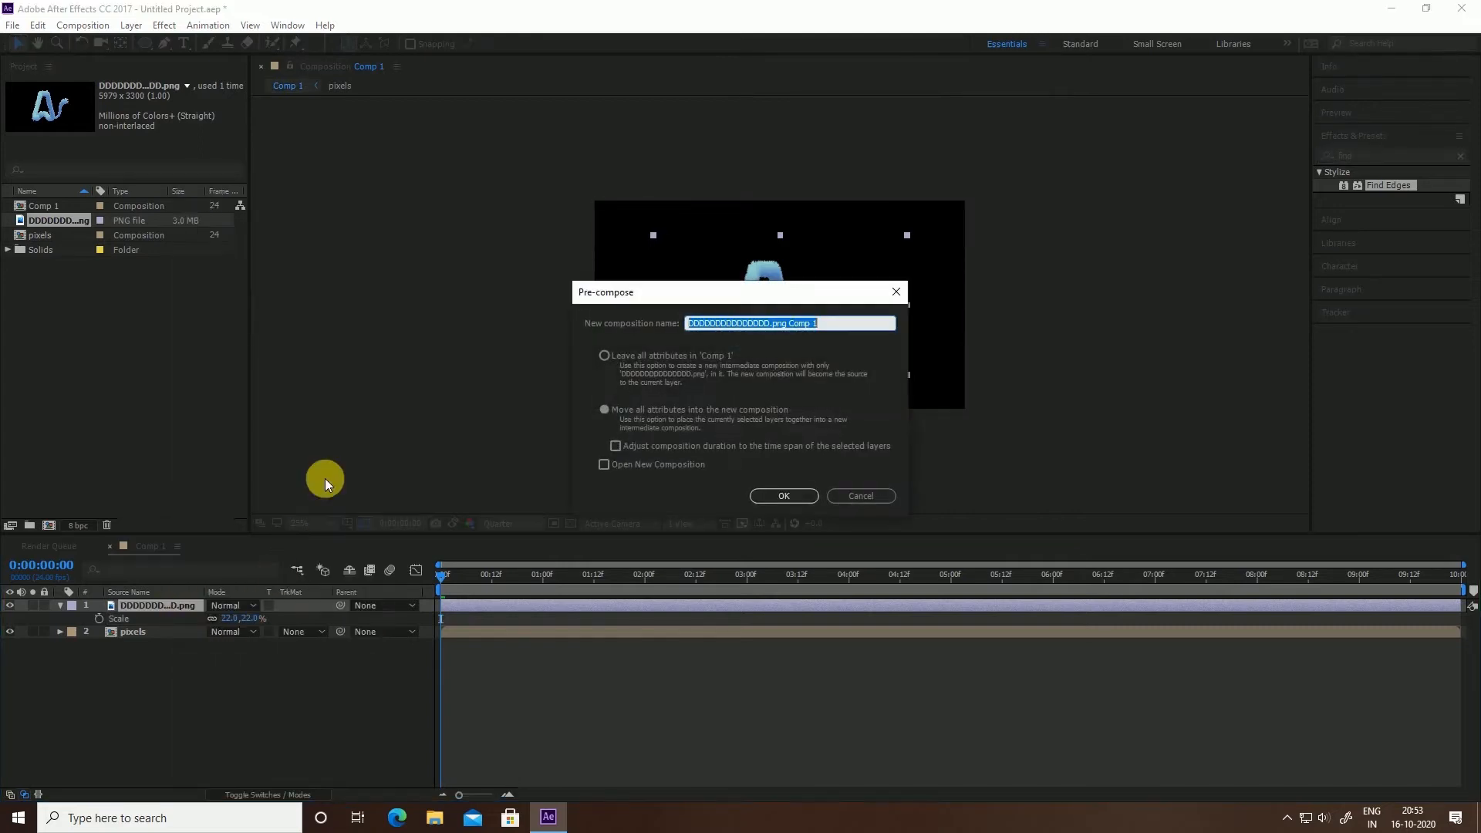
type("log")
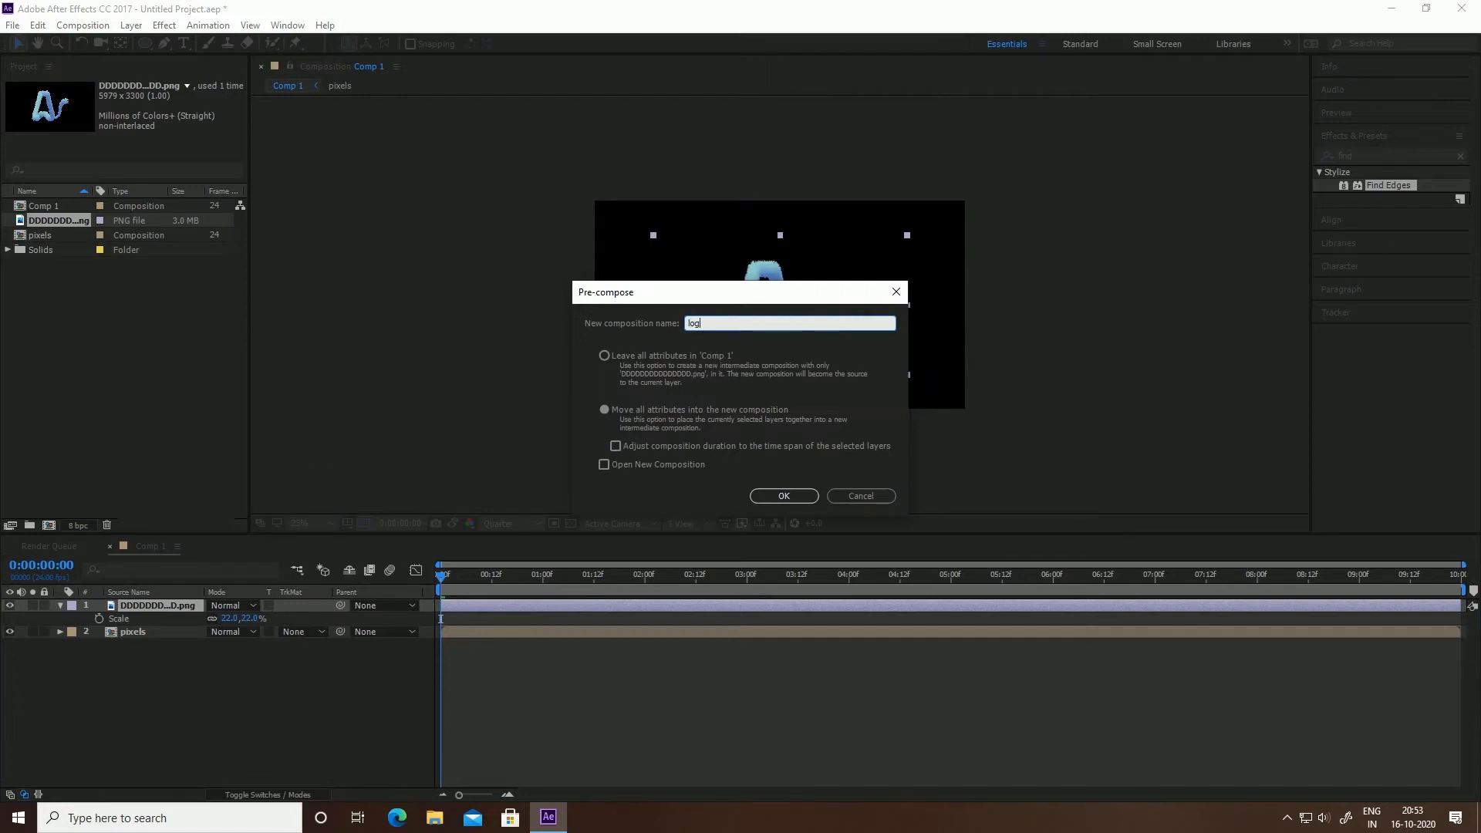
type("o")
left_click(615, 413)
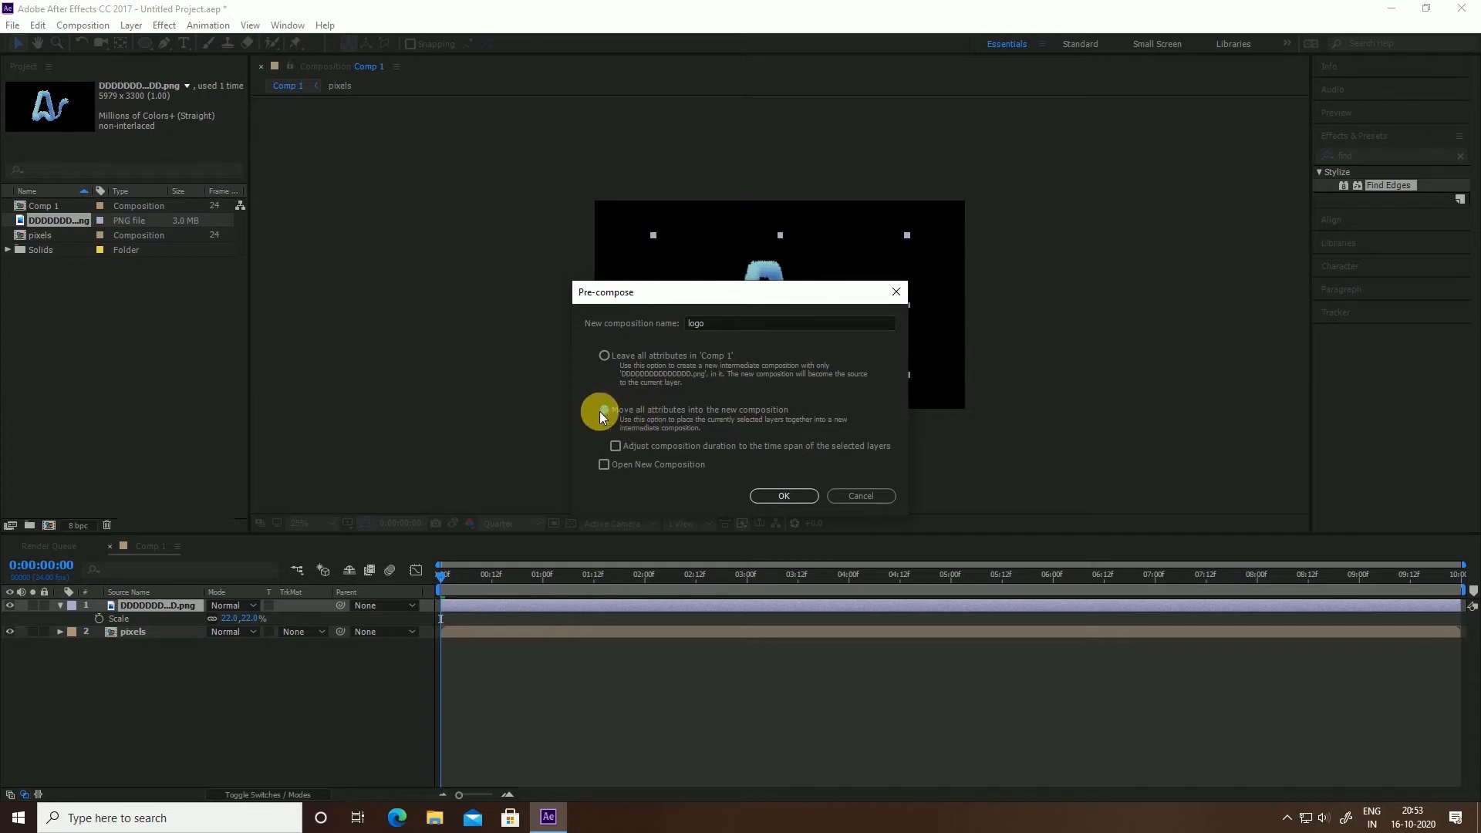
left_click(759, 498)
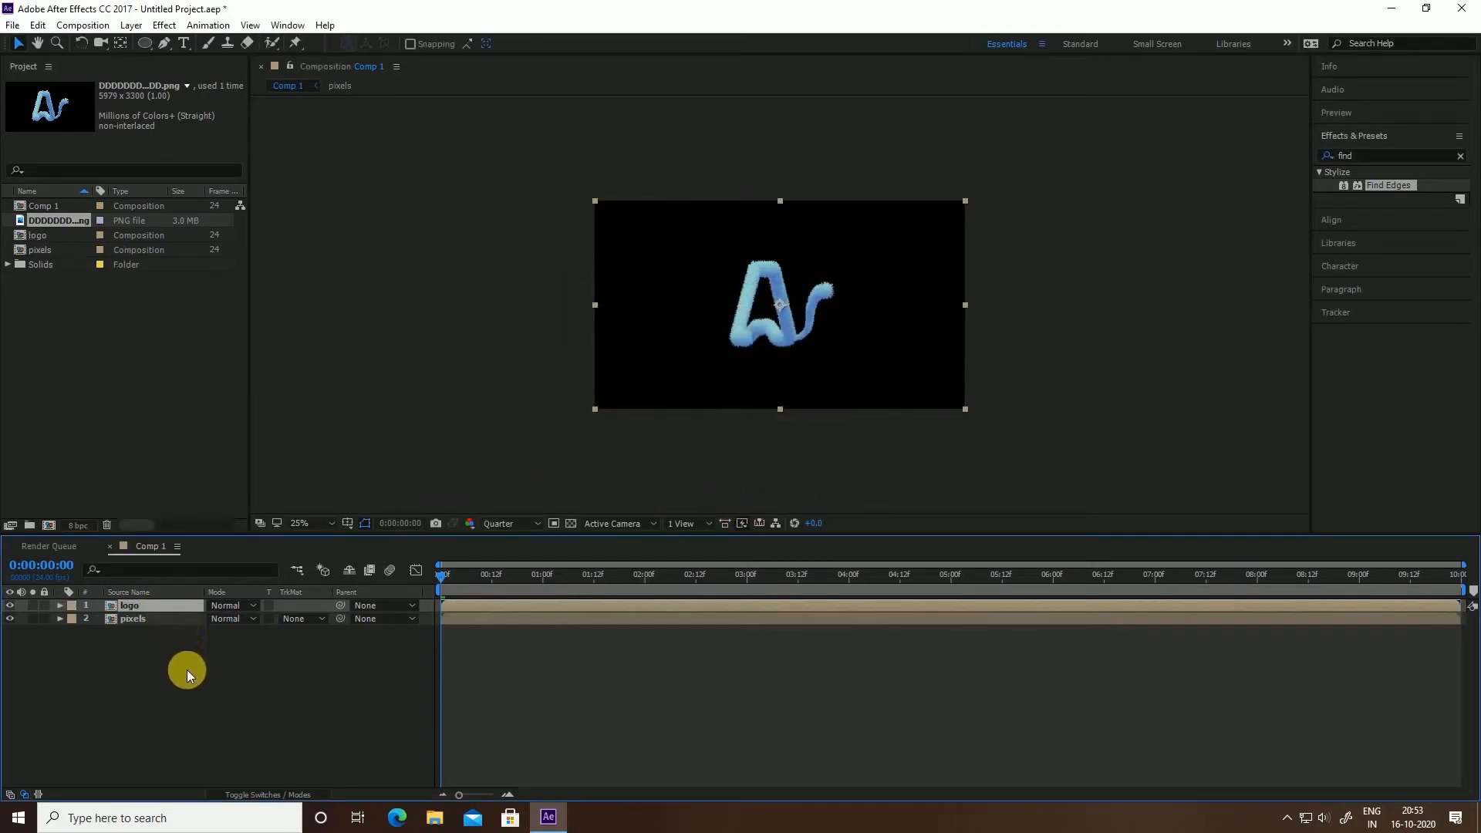
left_click(9, 604)
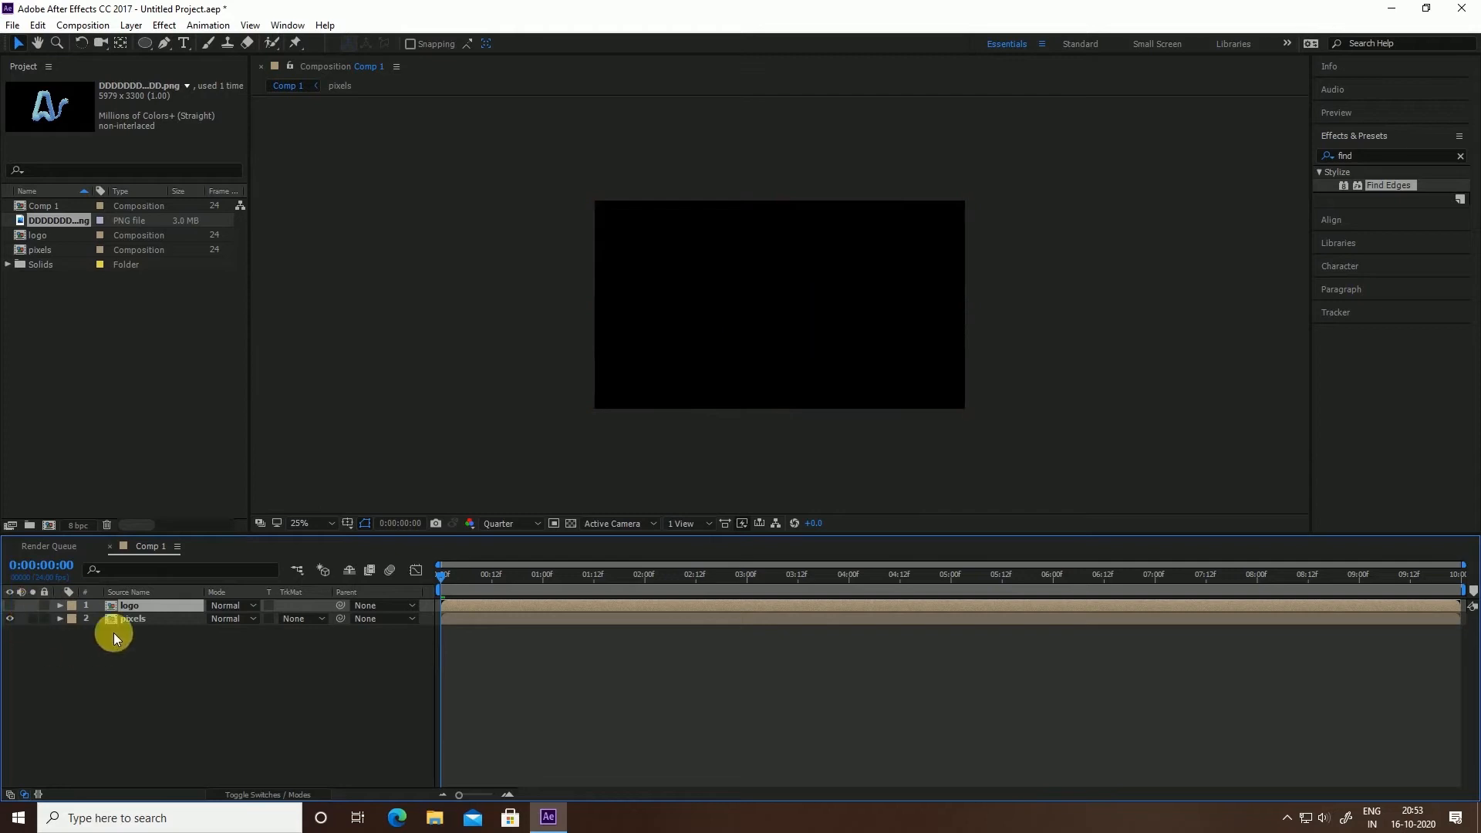
left_click(134, 621)
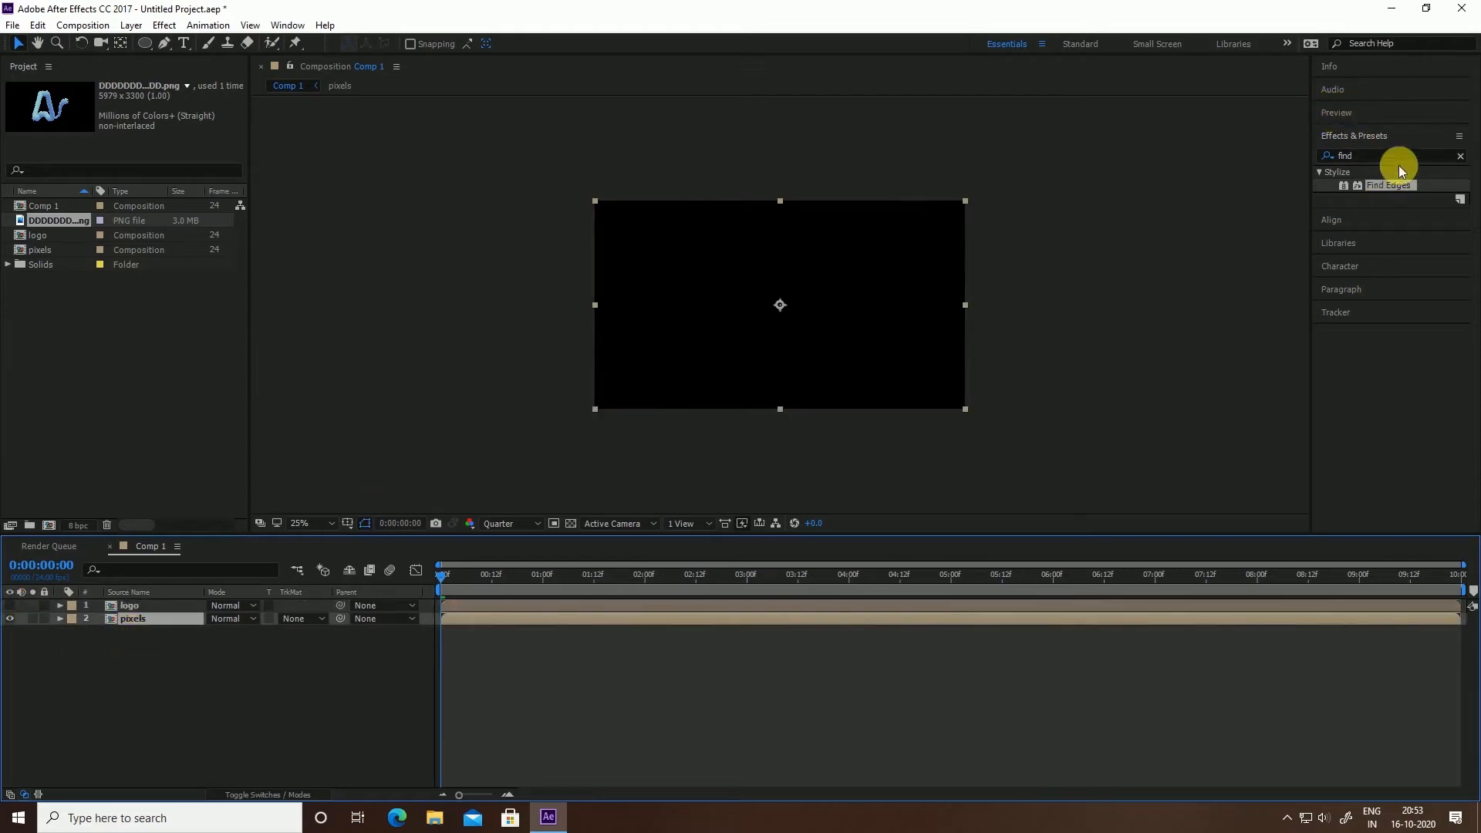
Apply Set Matte to the pixels layer, taking Luminance from layer 1. logo, and check it at two seconds
left_click_drag(1399, 159, 1309, 170)
type("set m")
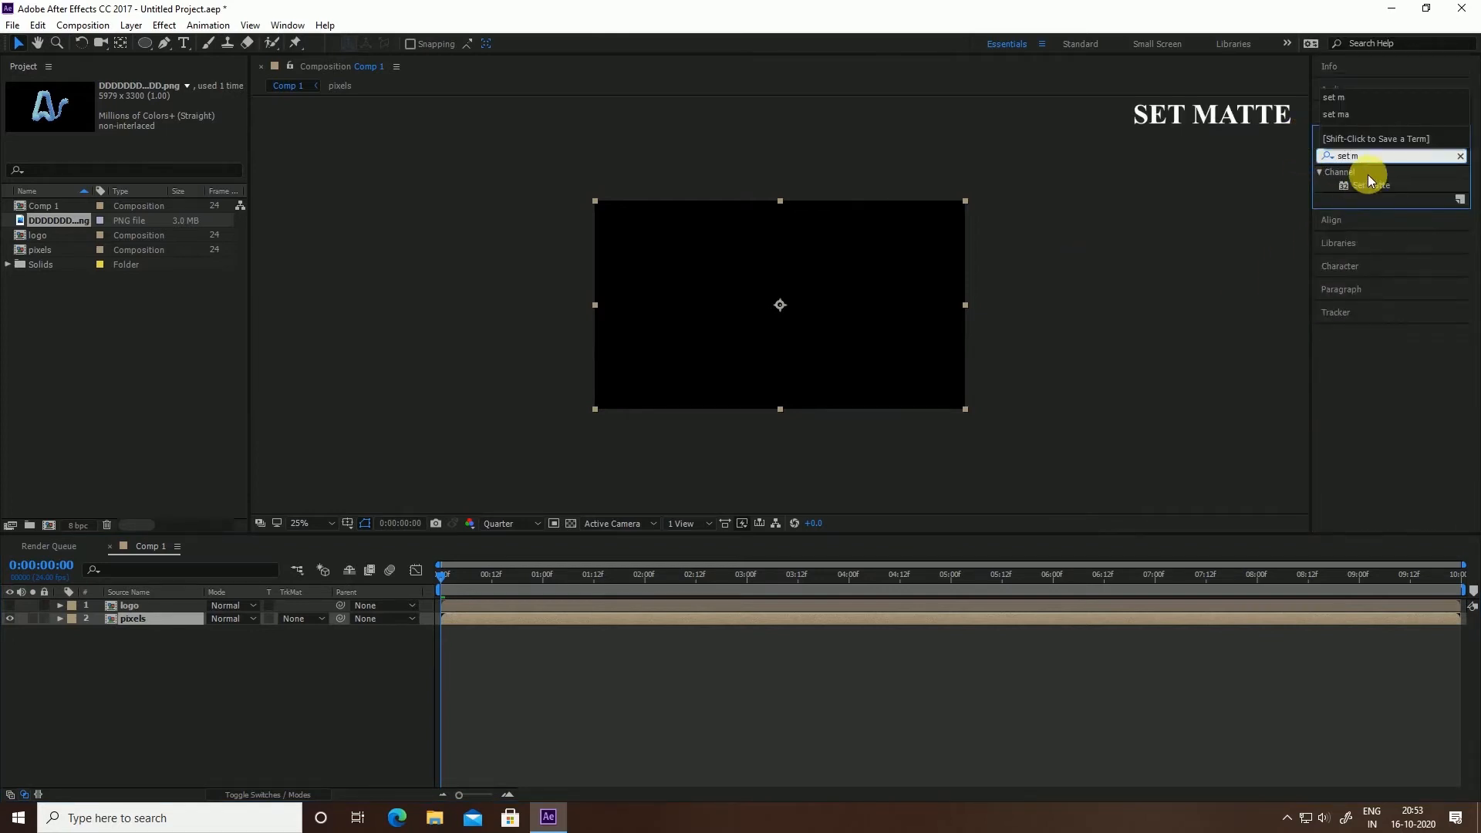
left_click_drag(1369, 183, 127, 617)
left_click(151, 113)
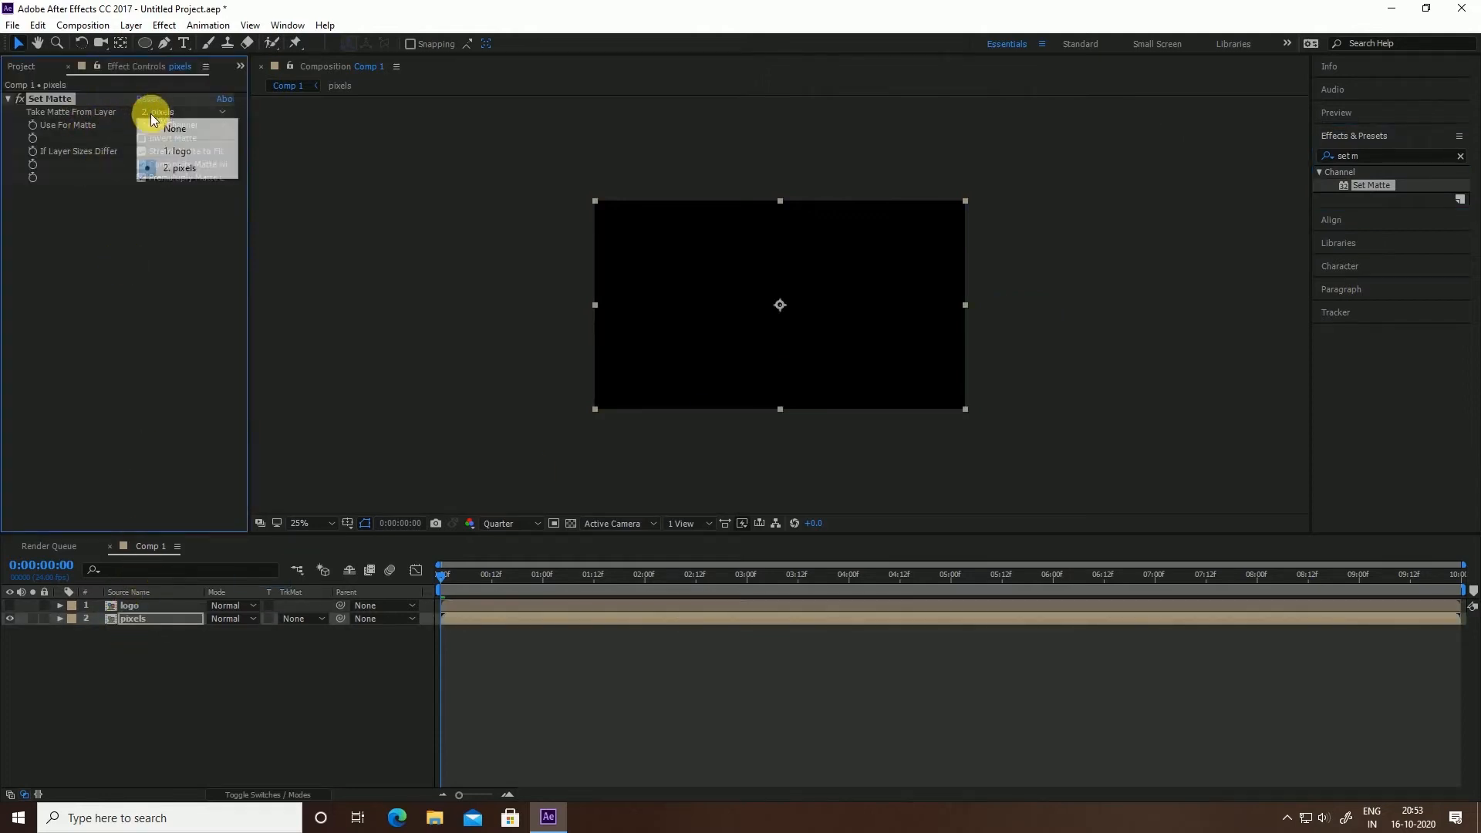
left_click(158, 151)
left_click(174, 128)
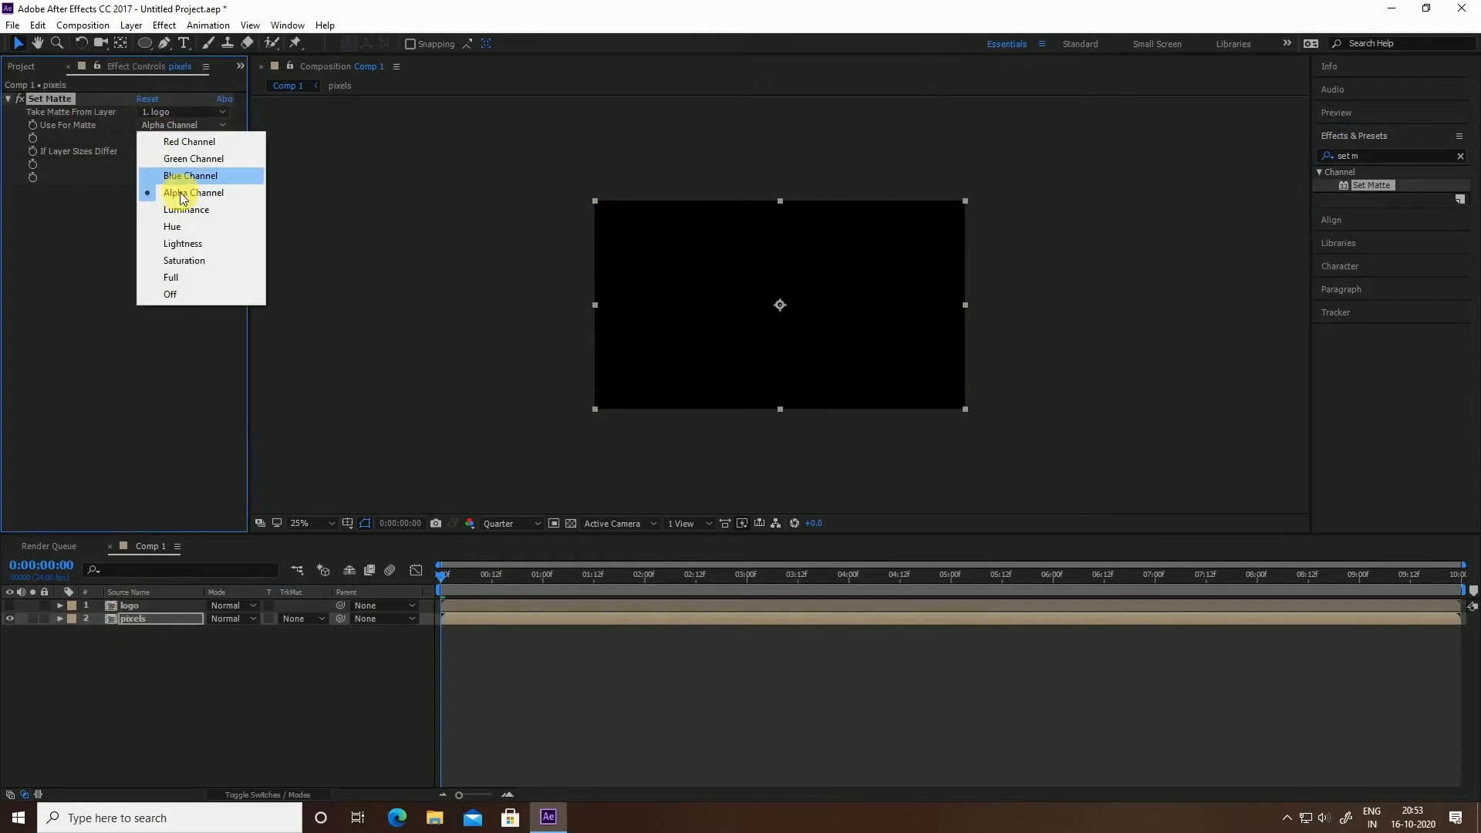
left_click(188, 211)
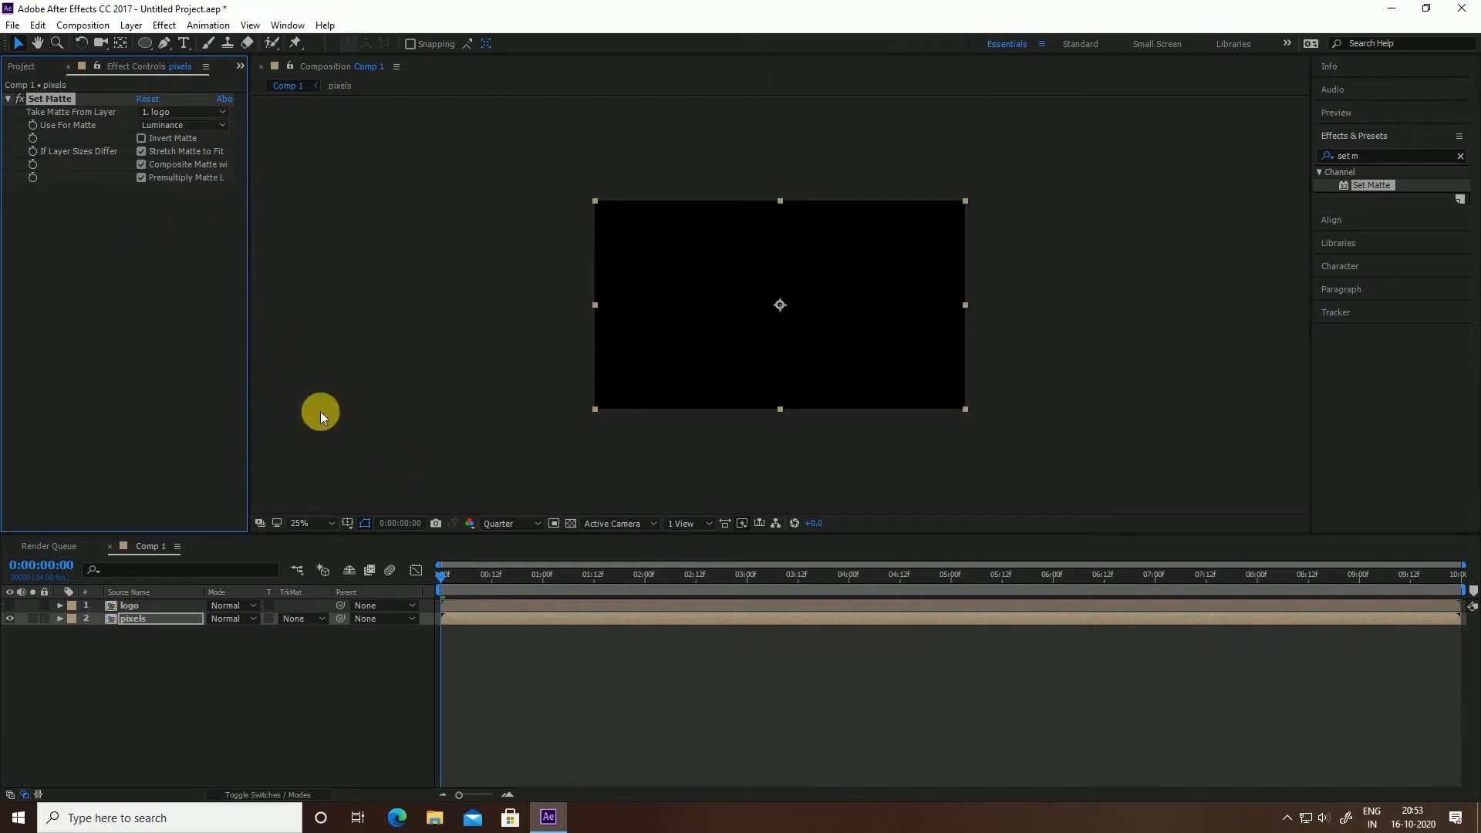
left_click_drag(515, 589, 449, 663)
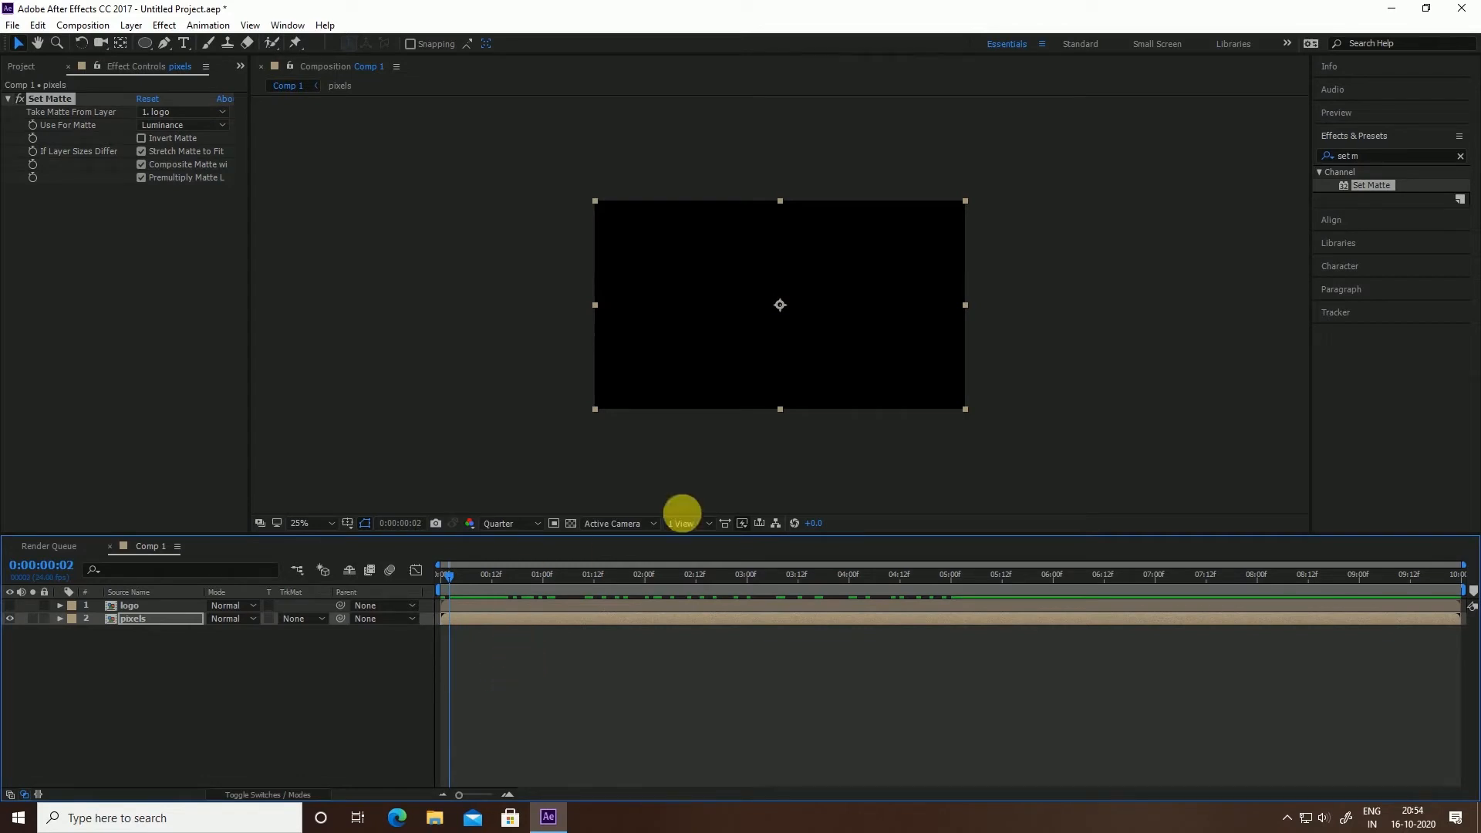
Apply CC Toner to the pixels layer and show the logo layer again for colour reference
left_click(1364, 158)
key("ctrl+a")
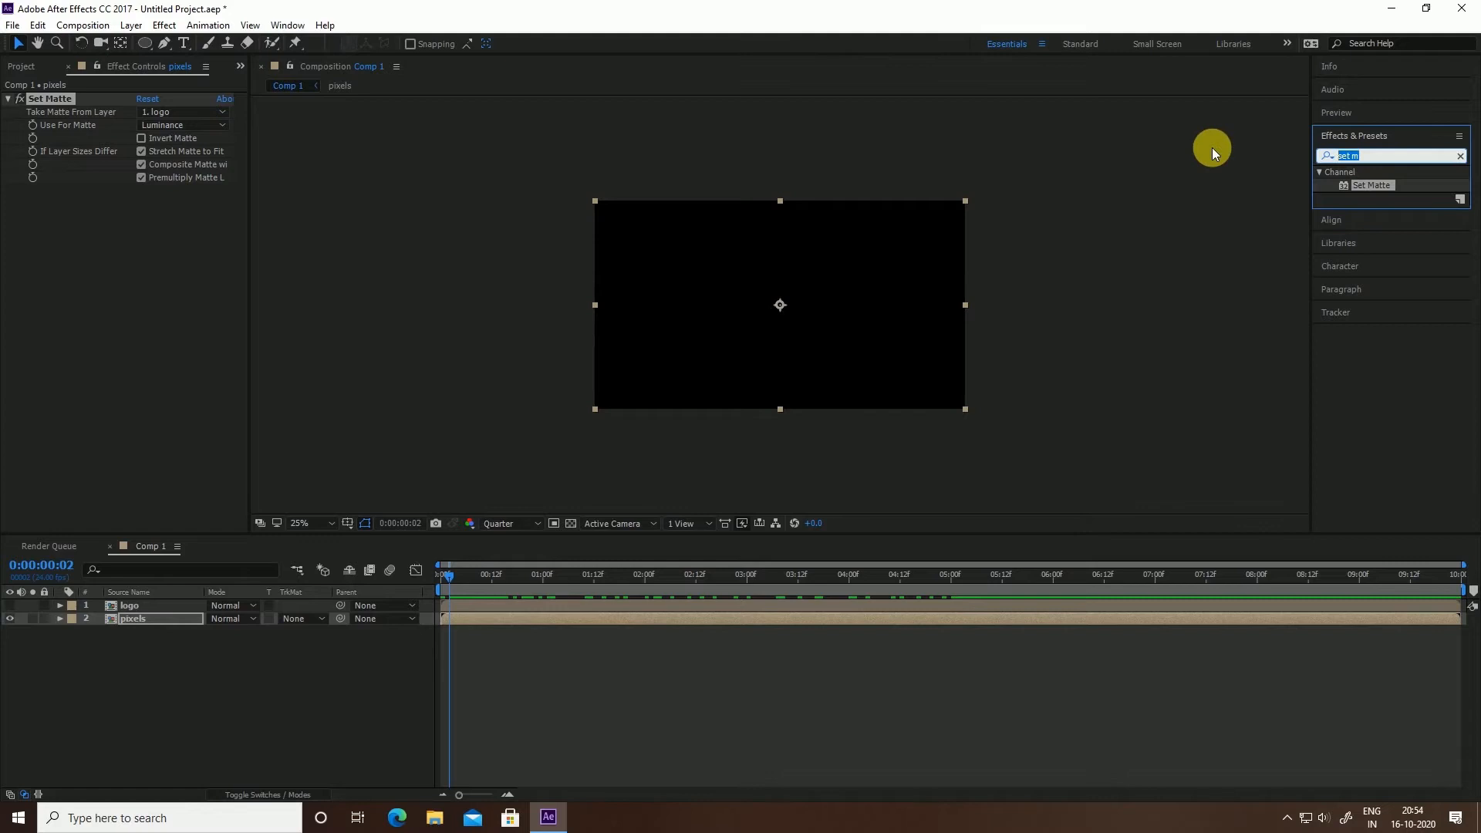
type("cc ton")
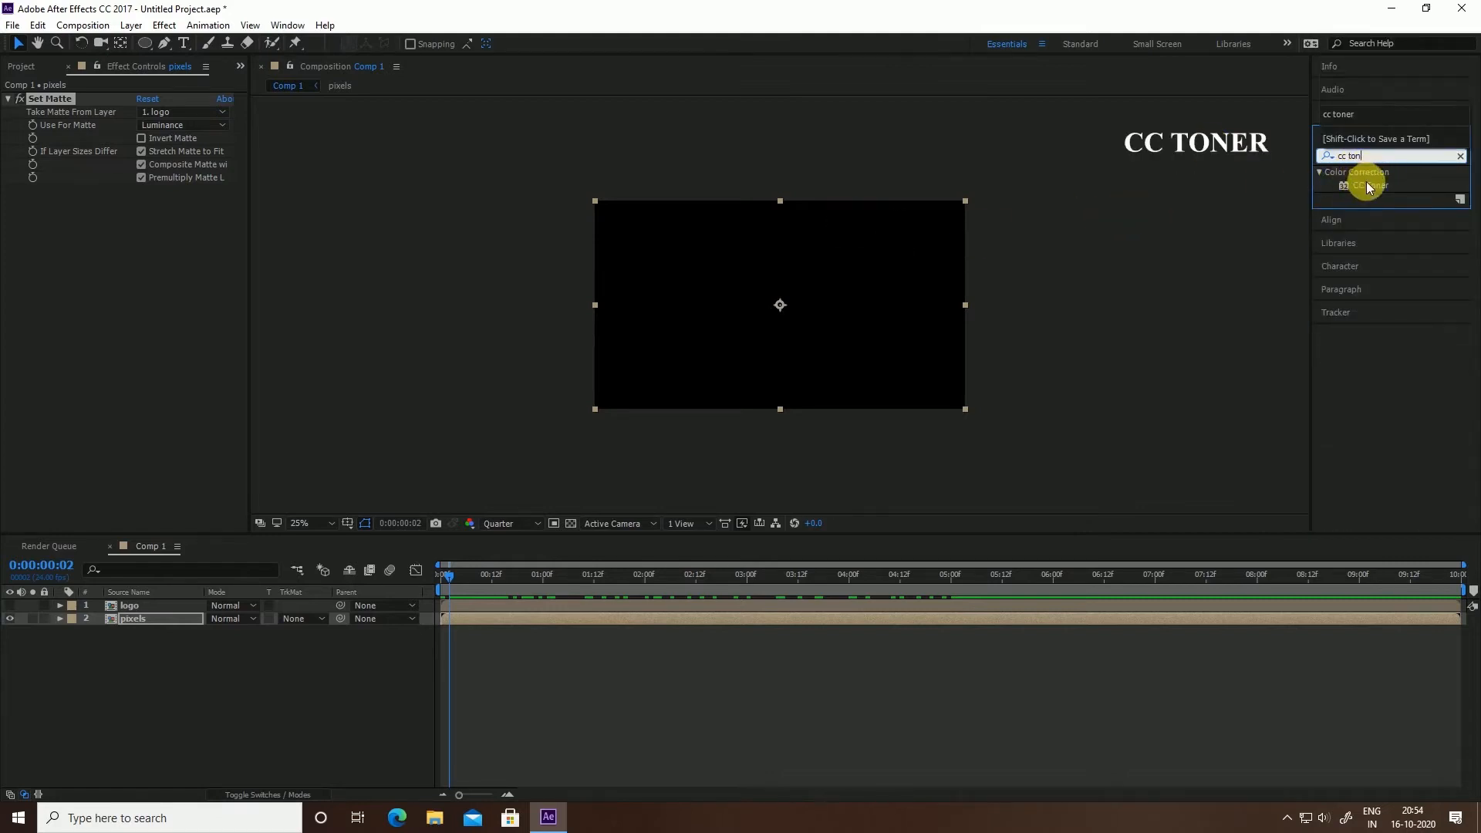
left_click_drag(1365, 187, 155, 620)
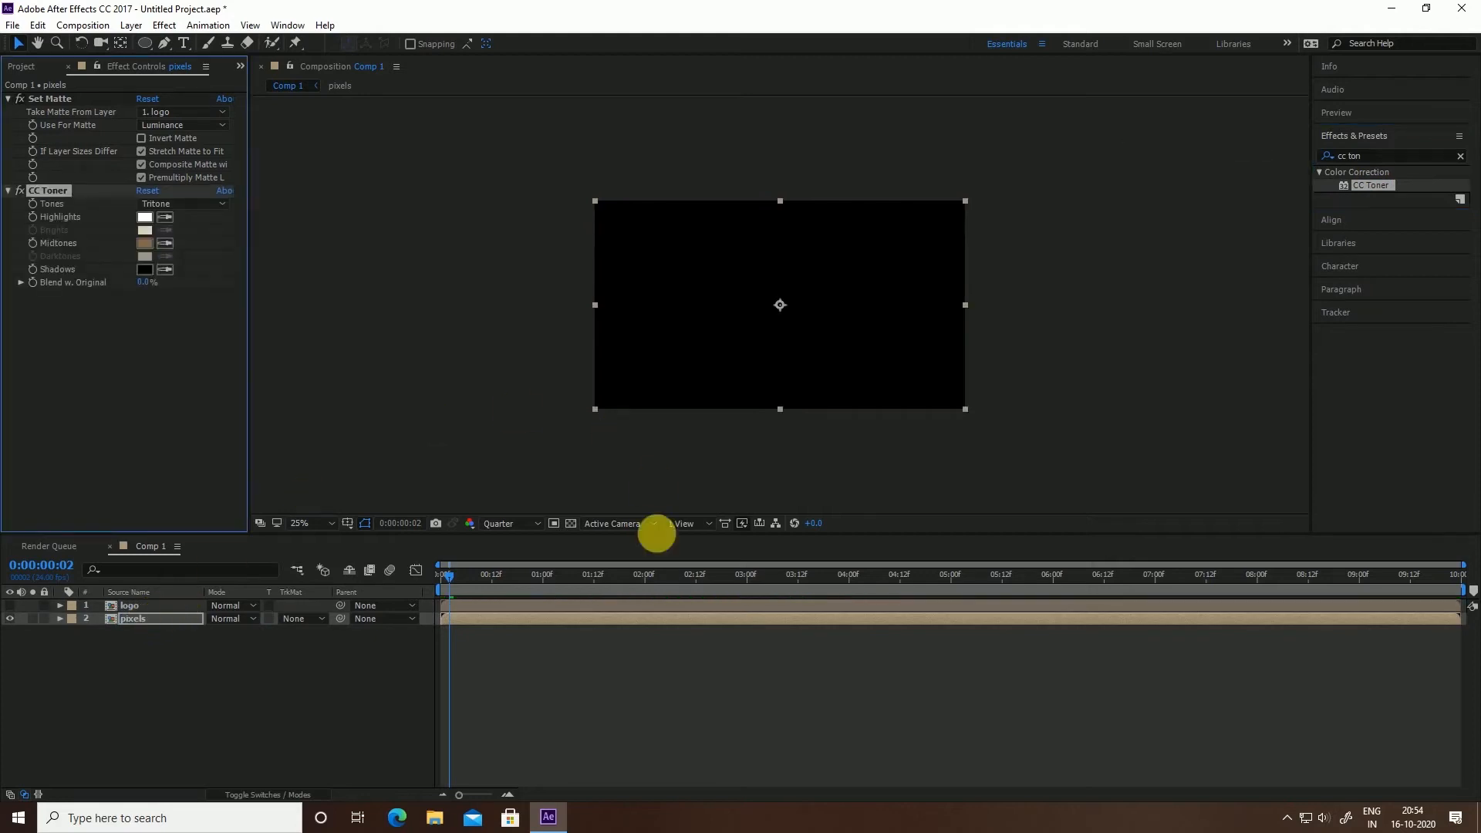
left_click_drag(644, 577, 700, 577)
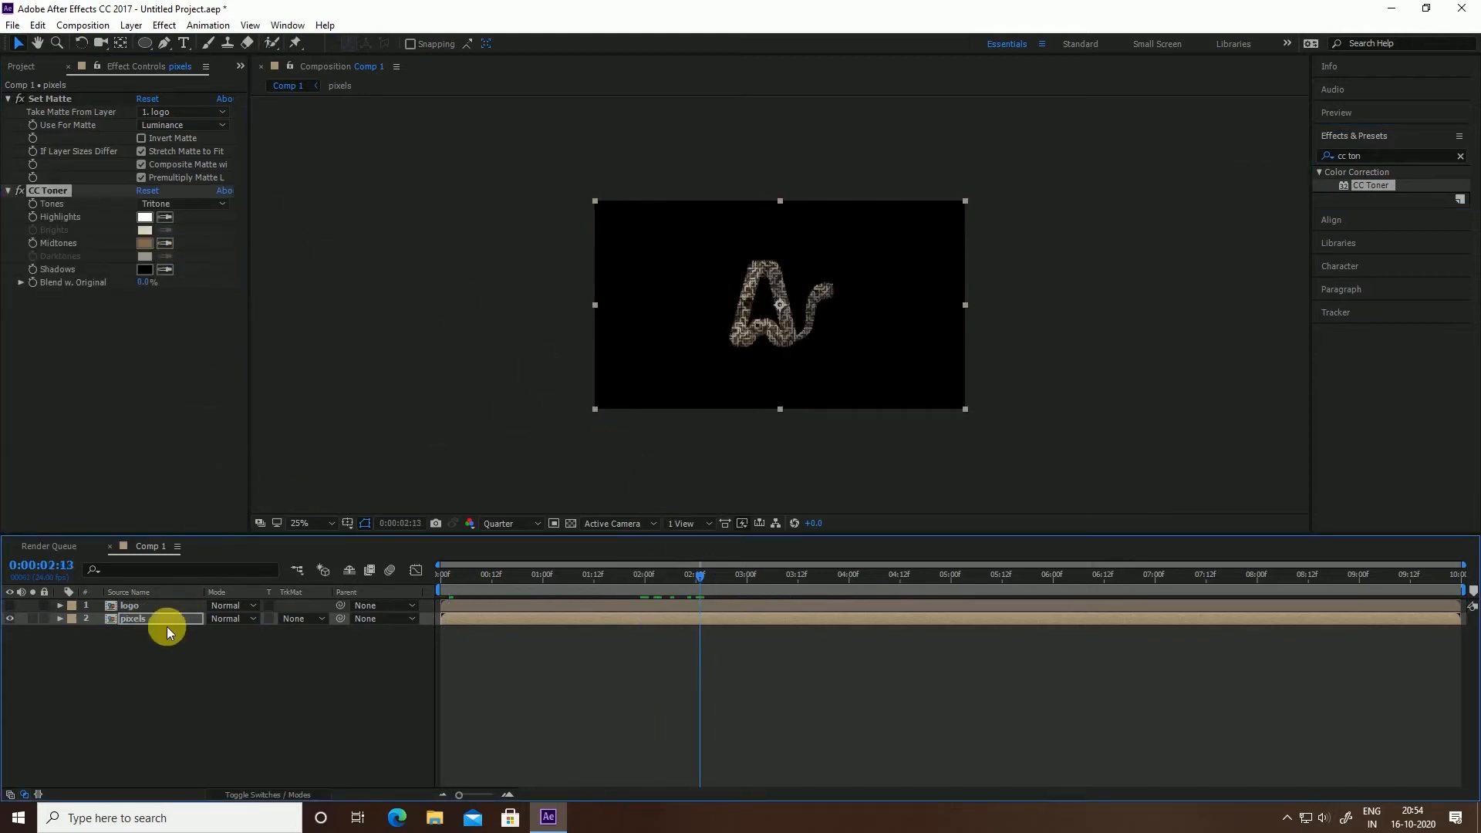
left_click(10, 606)
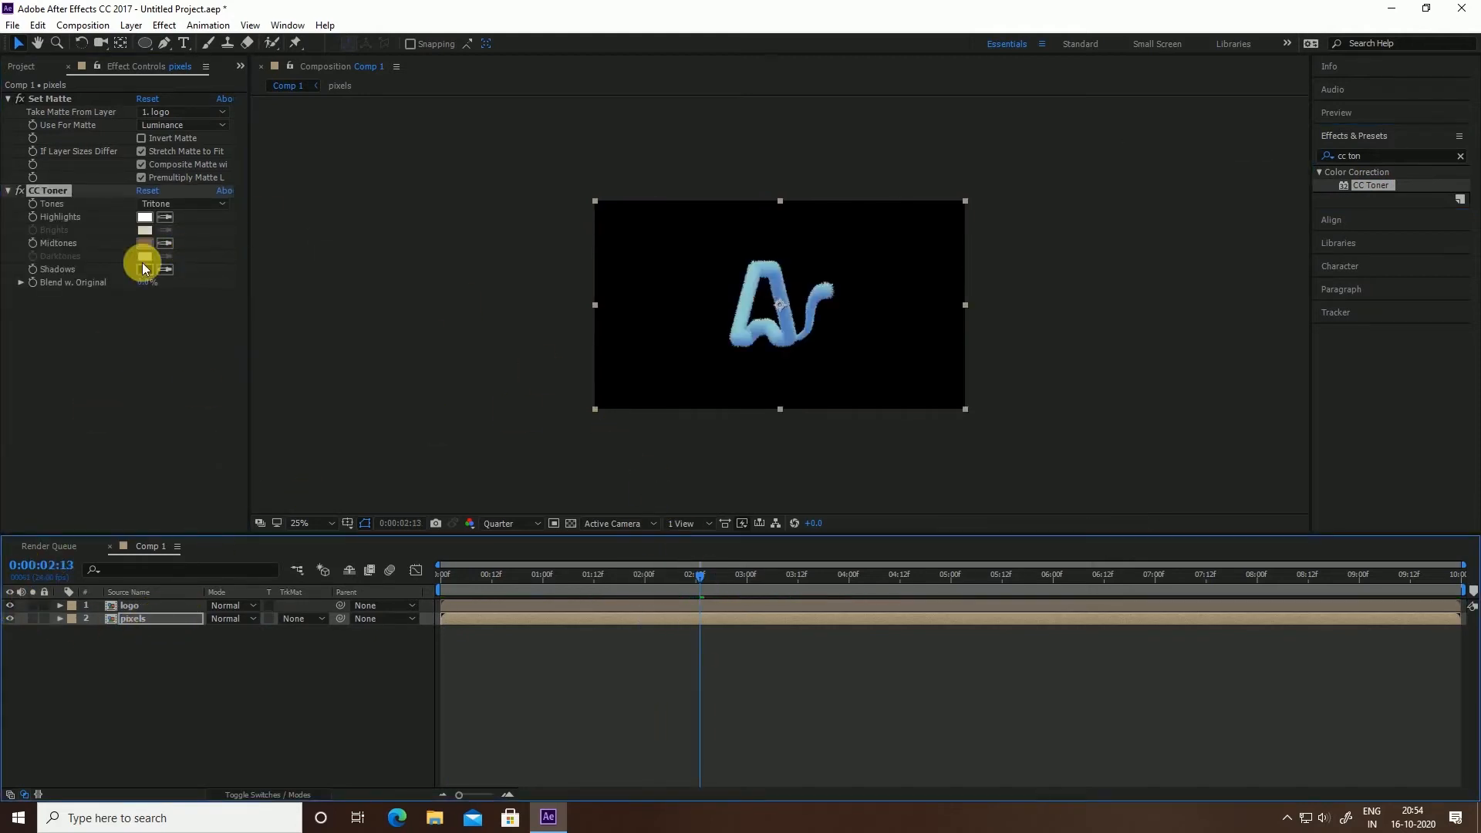
Set the CC Toner Highlights to pale cyan A0F0FF, sampled from the logo
left_click(145, 218)
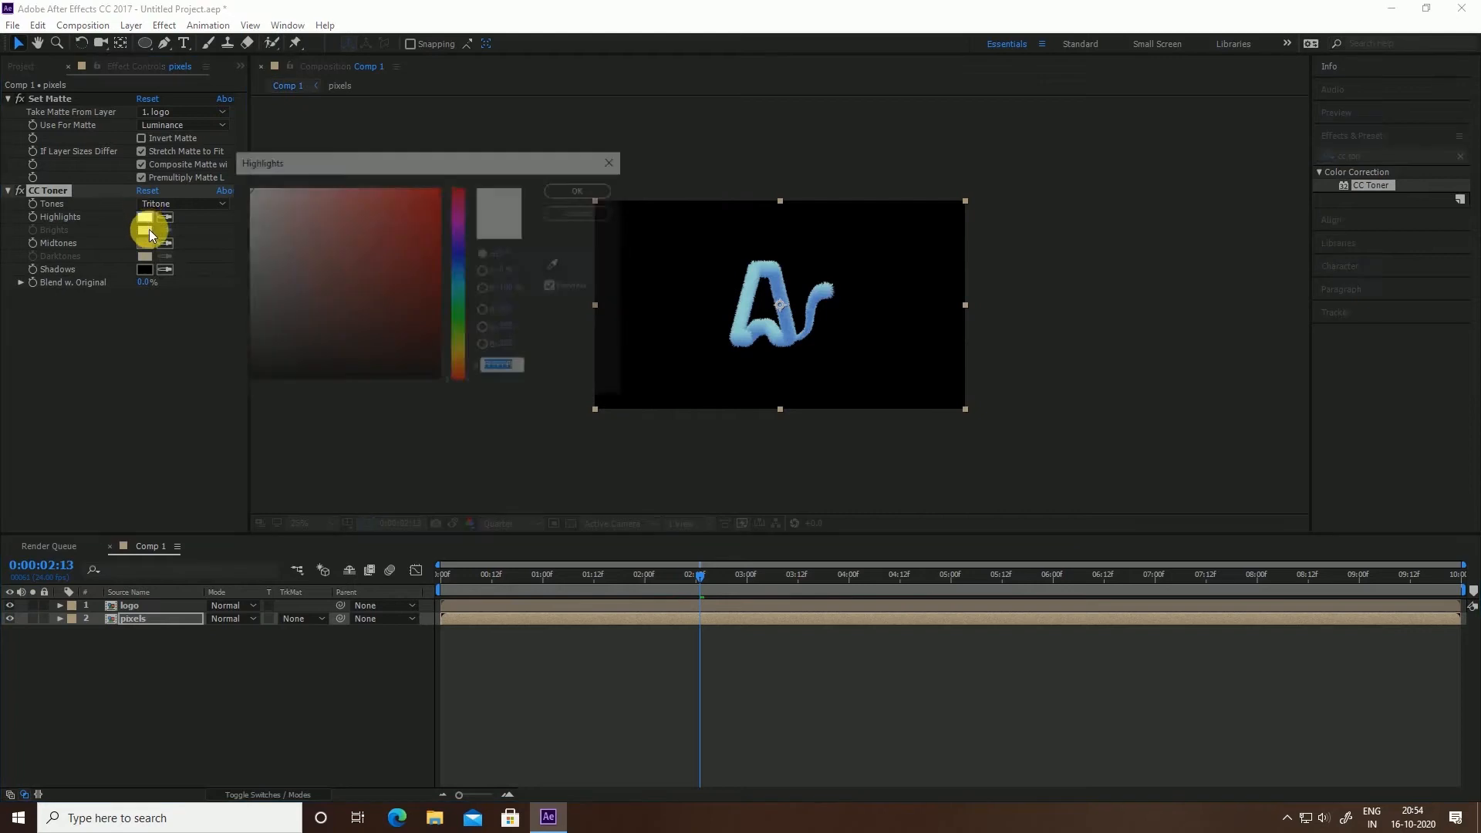
left_click(556, 265)
left_click(769, 291)
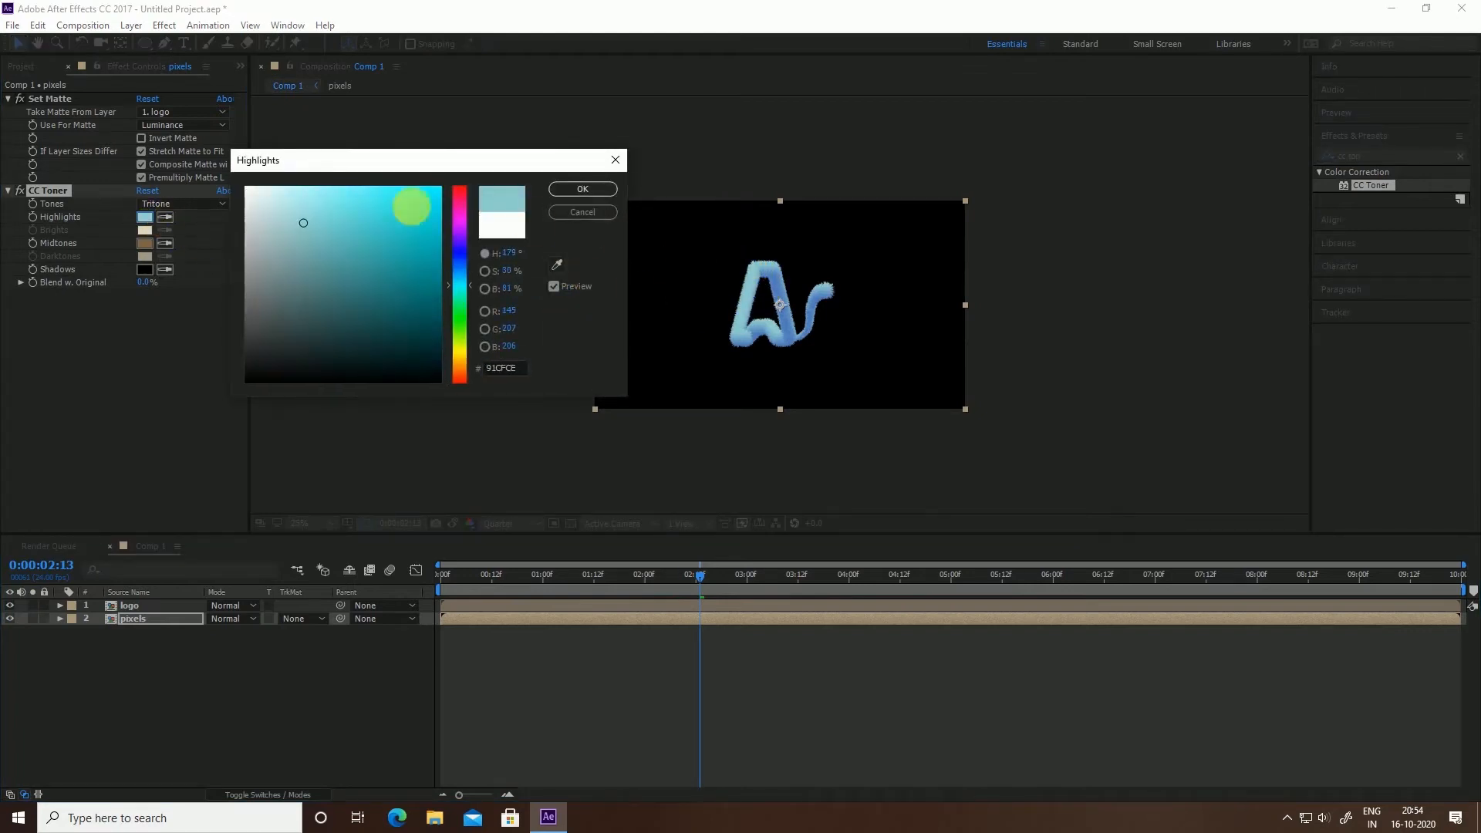
left_click_drag(293, 220, 325, 176)
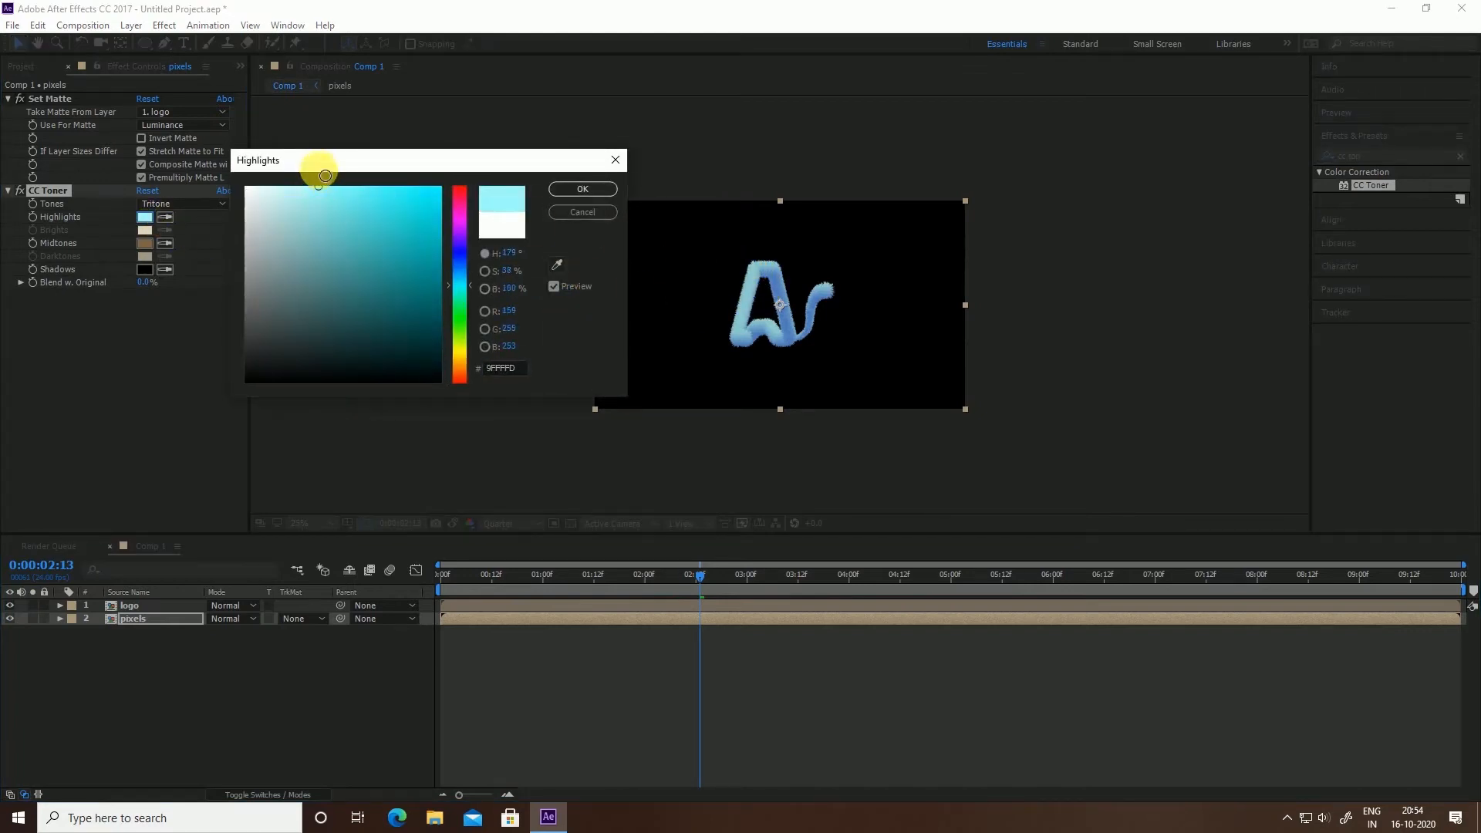
left_click(461, 279)
left_click_drag(460, 279, 462, 281)
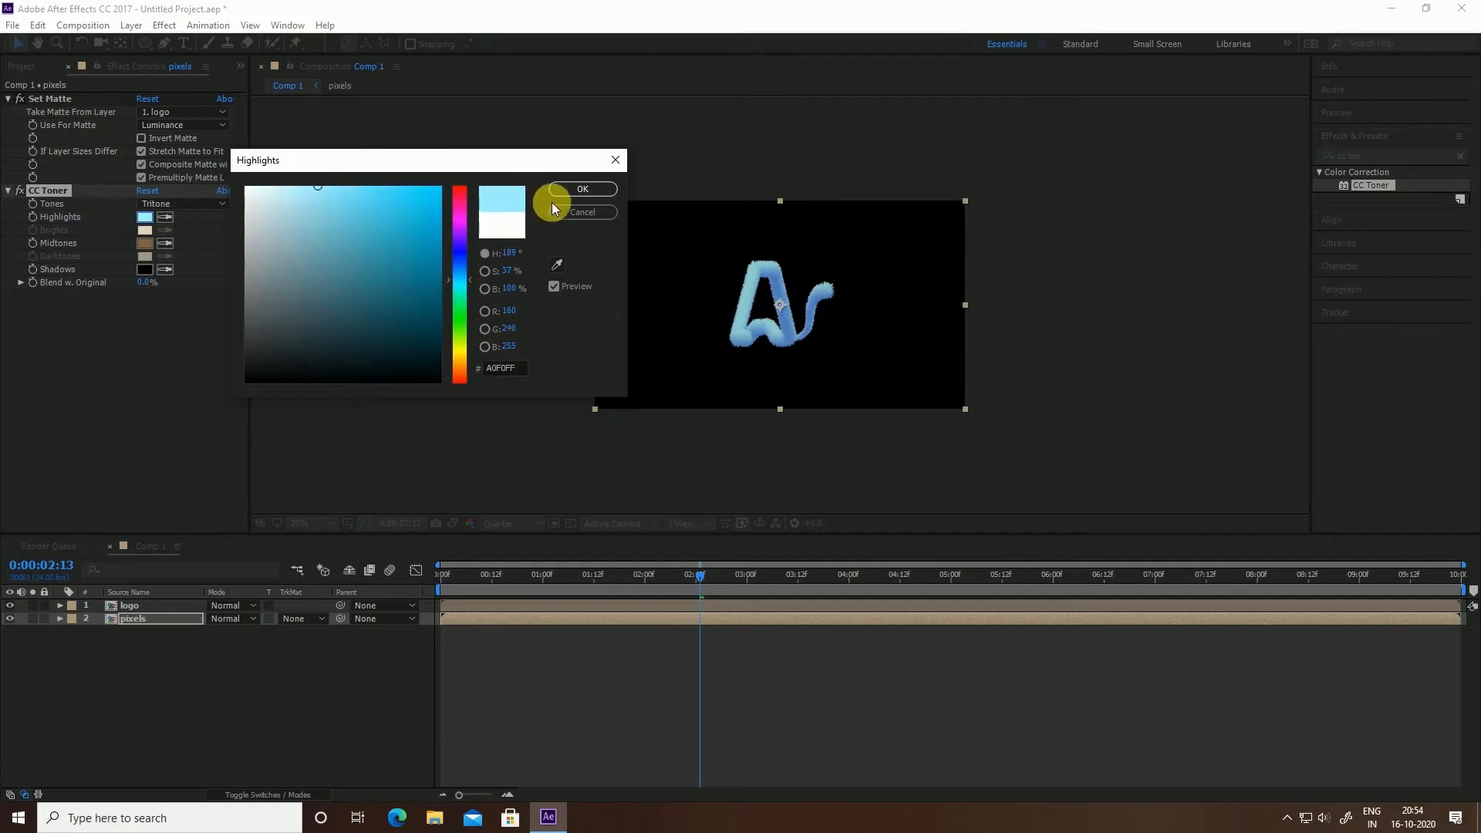
left_click(582, 188)
Set the CC Toner Midtones to a deep saturated blue, with the logo layer hidden
left_click(172, 247)
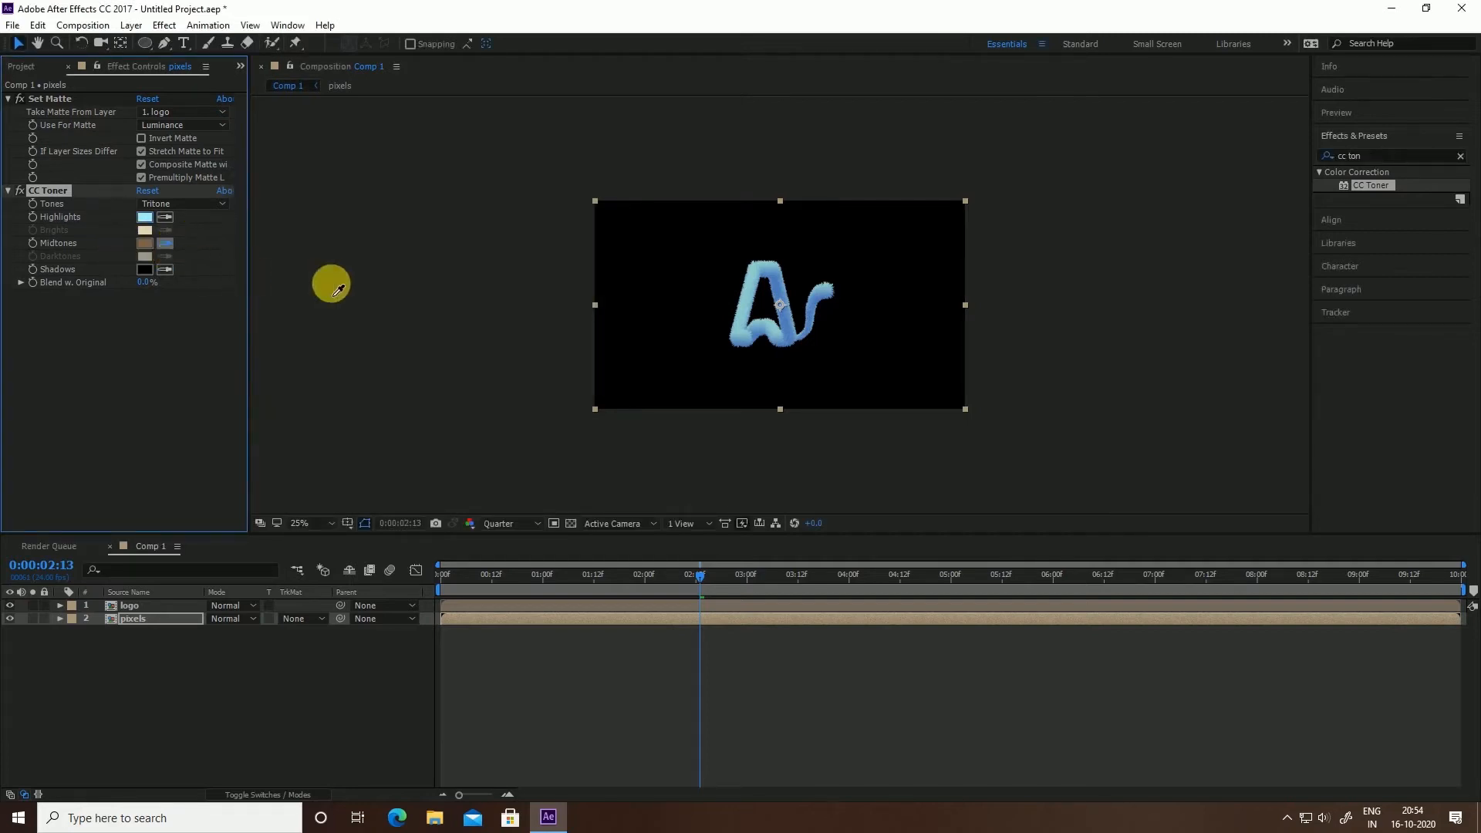
left_click(794, 342)
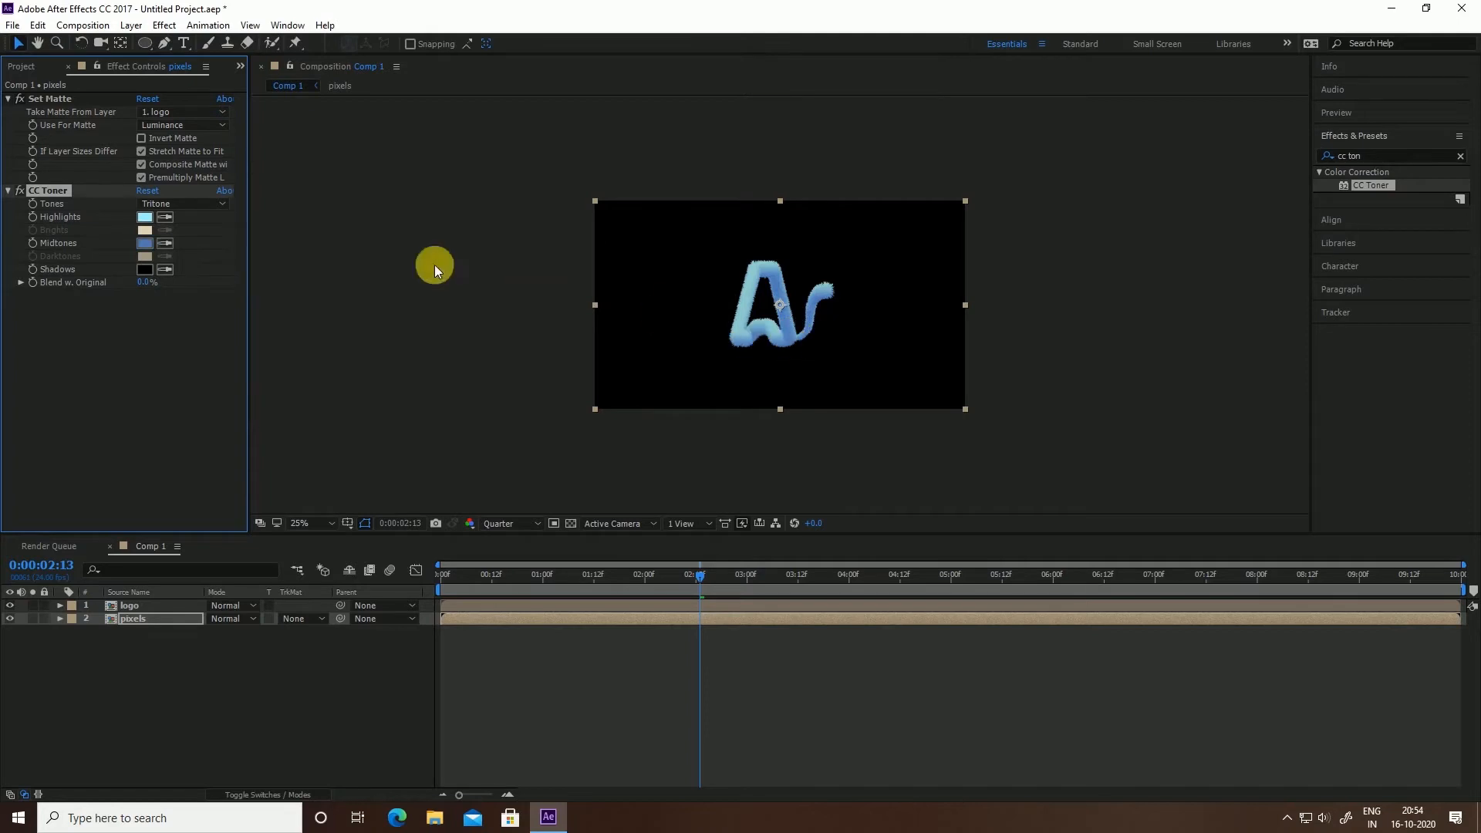
left_click(145, 243)
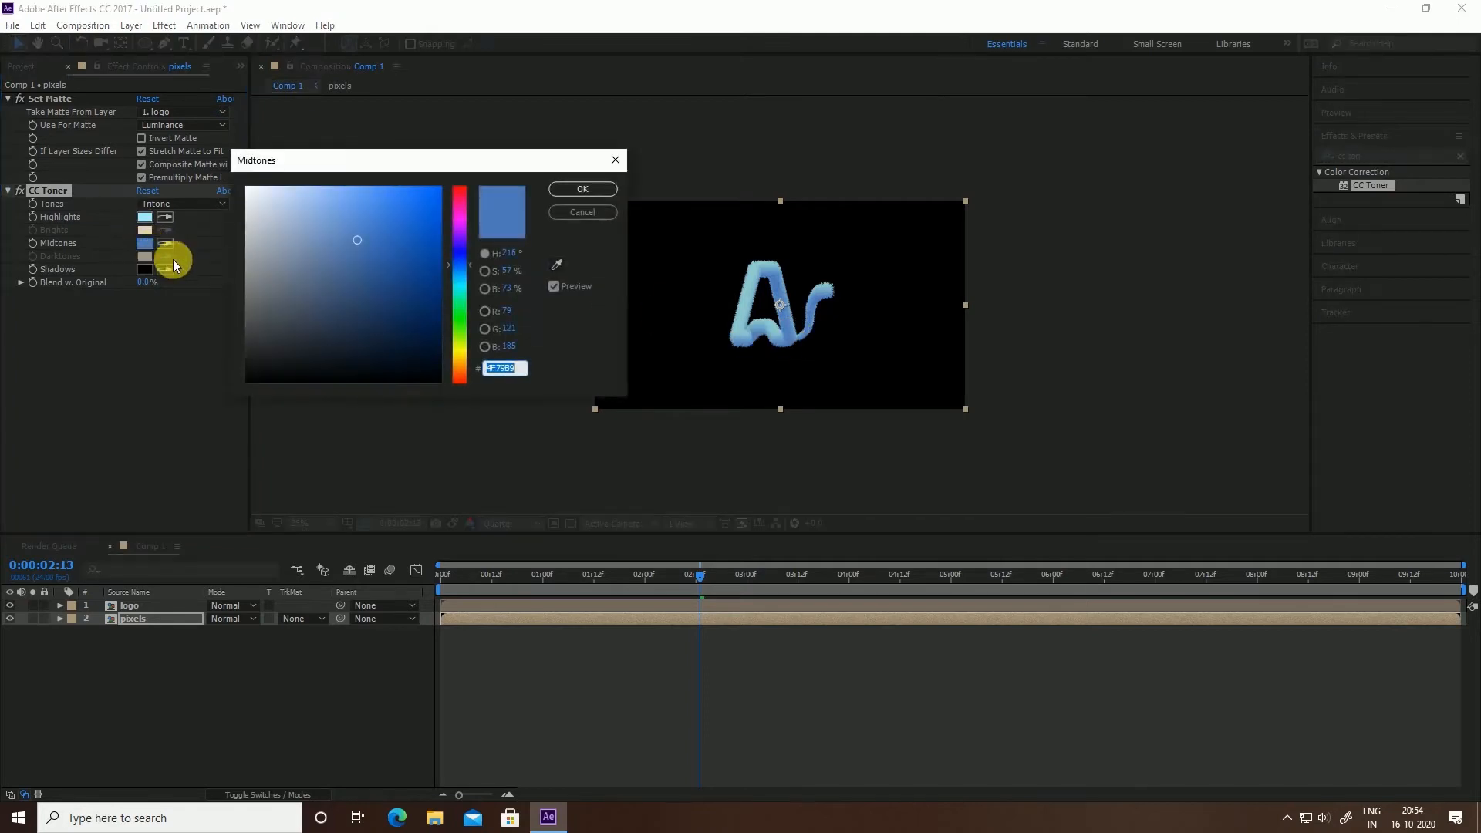
left_click(441, 255)
left_click(565, 190)
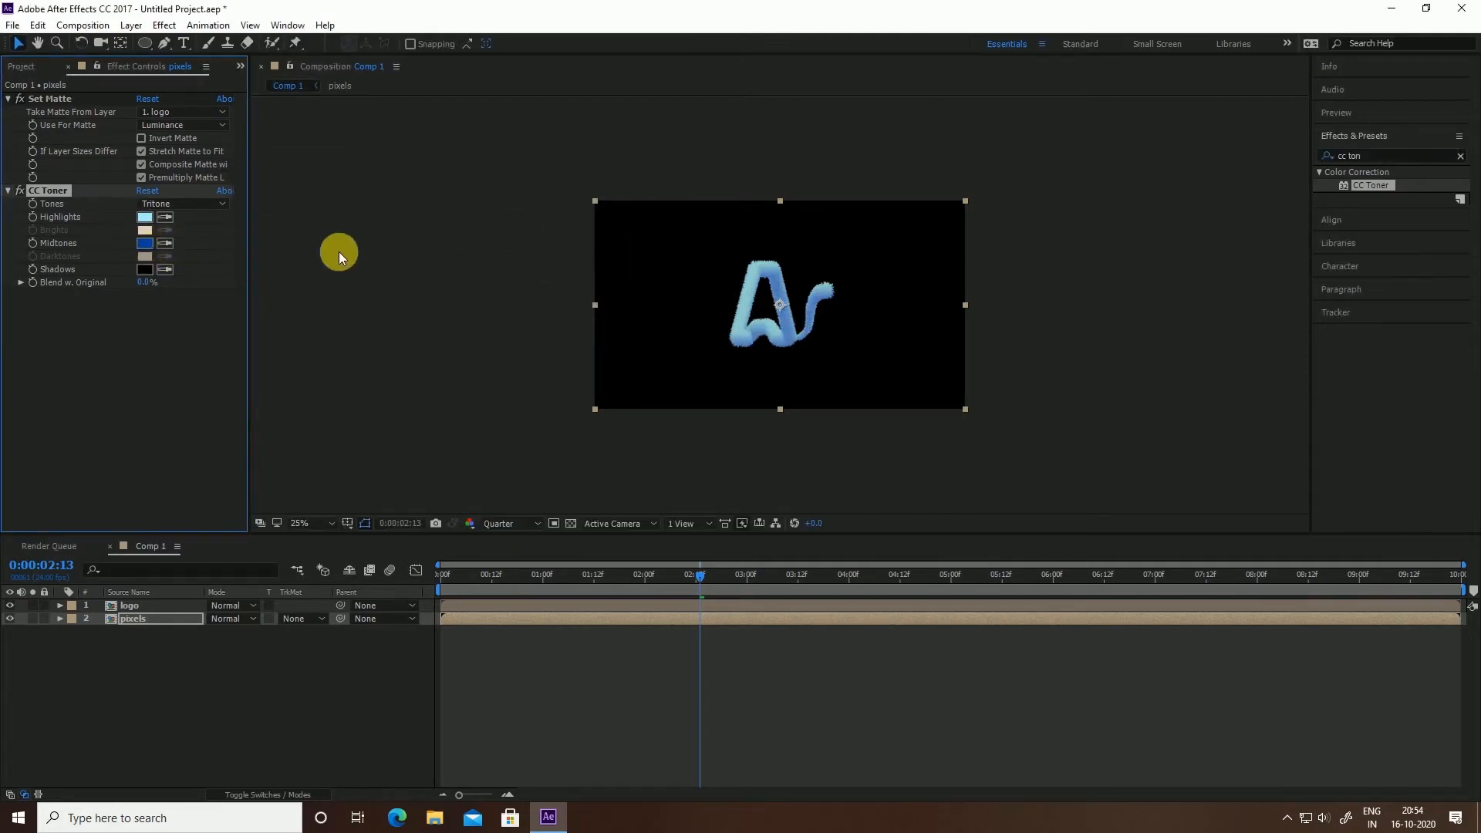
left_click(9, 607)
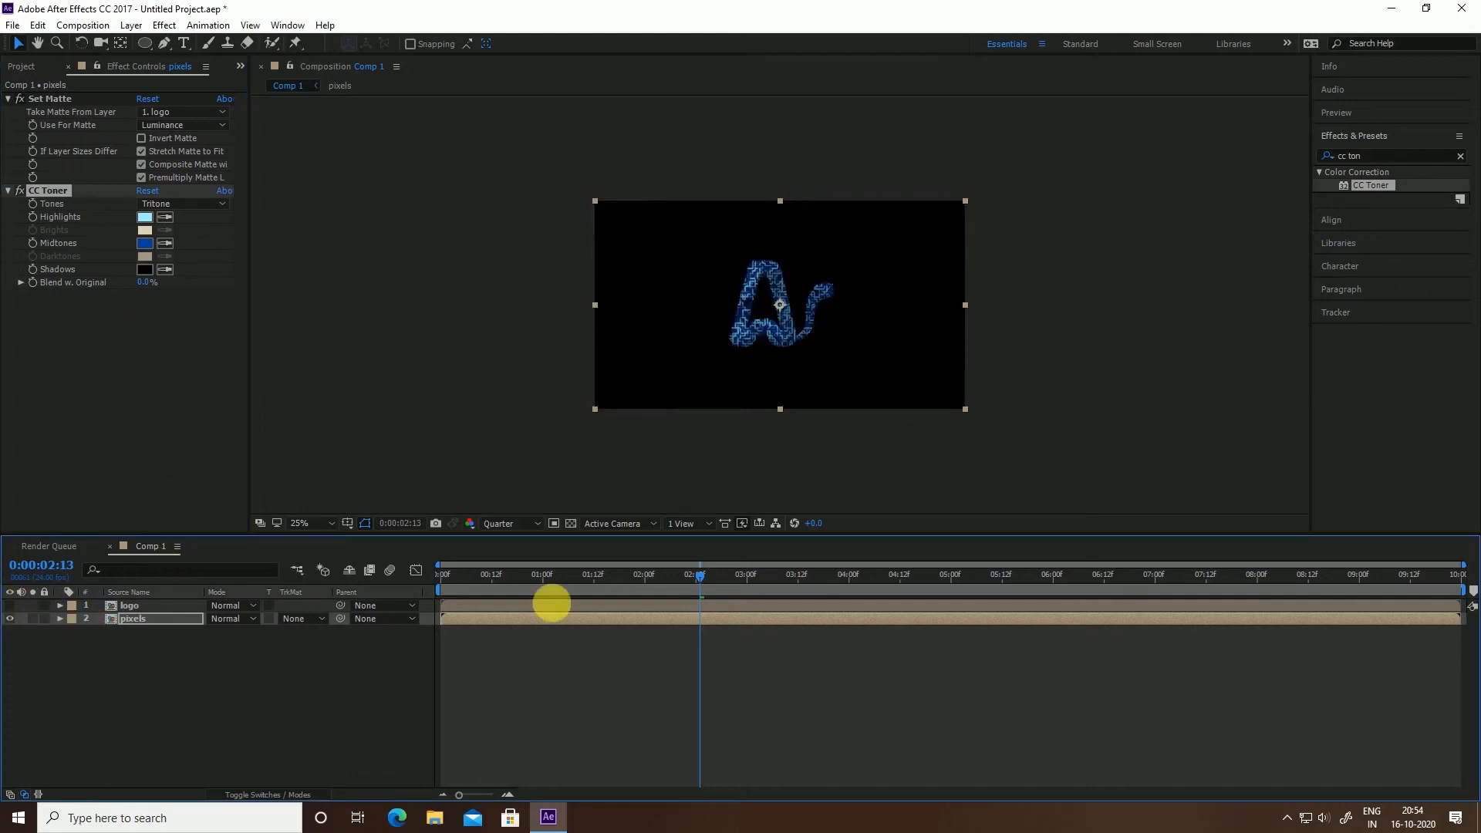
left_click_drag(661, 577, 708, 575)
left_click(143, 245)
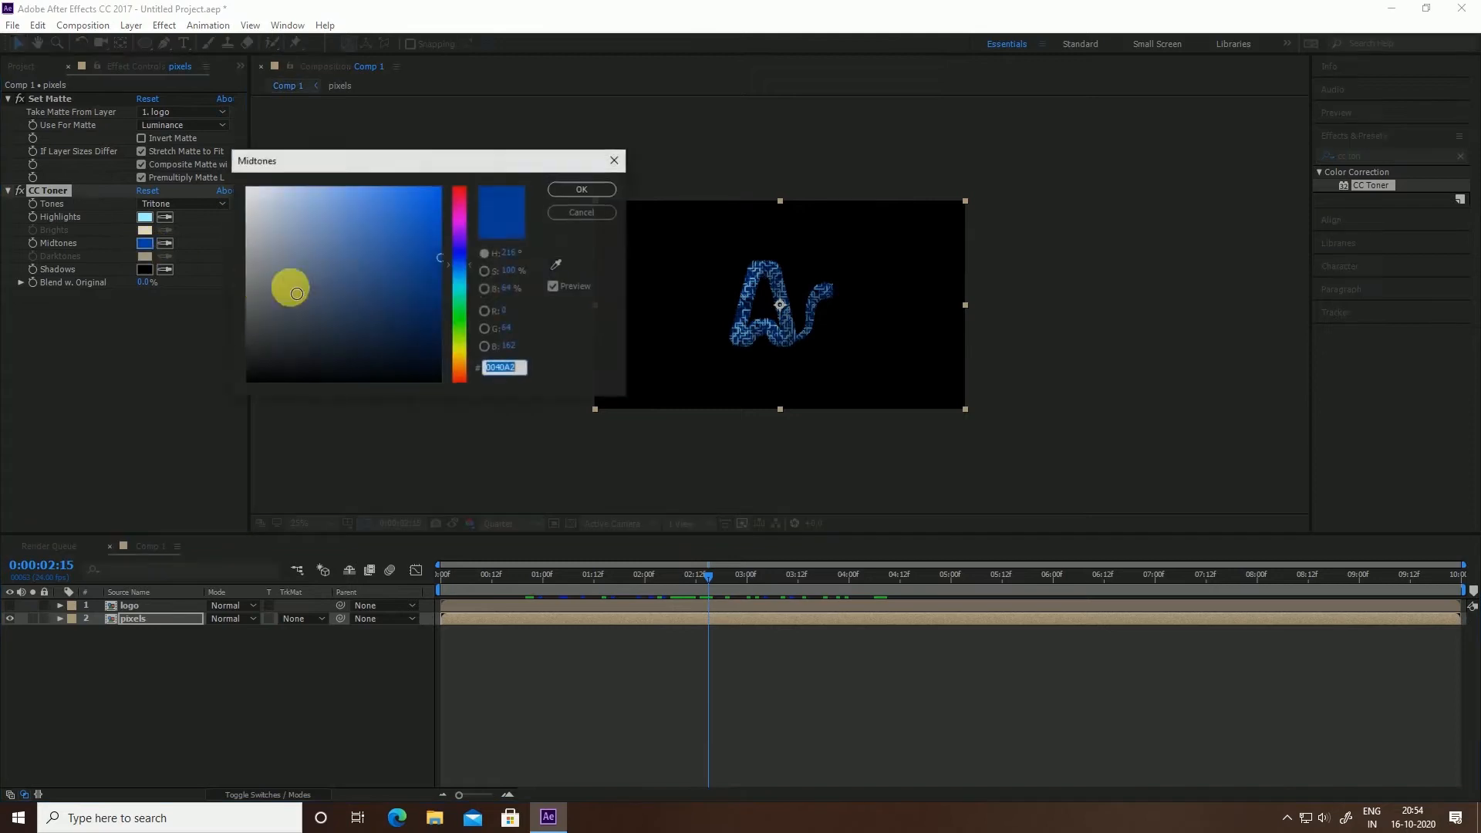
mouse_move(463, 261)
left_mouse_down()
mouse_move(440, 245)
mouse_move(458, 189)
mouse_move(471, 251)
left_mouse_up()
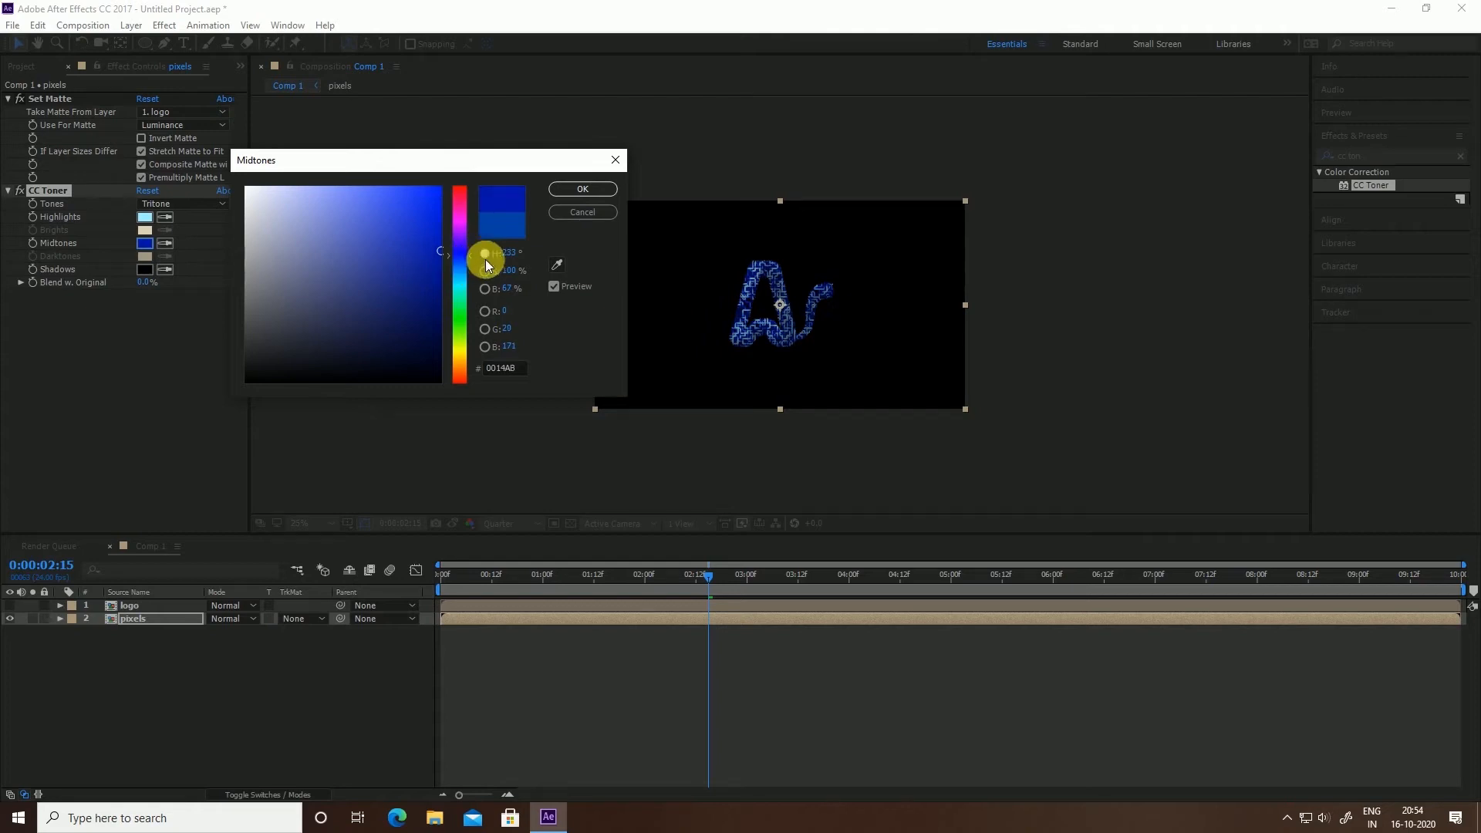
left_click(562, 190)
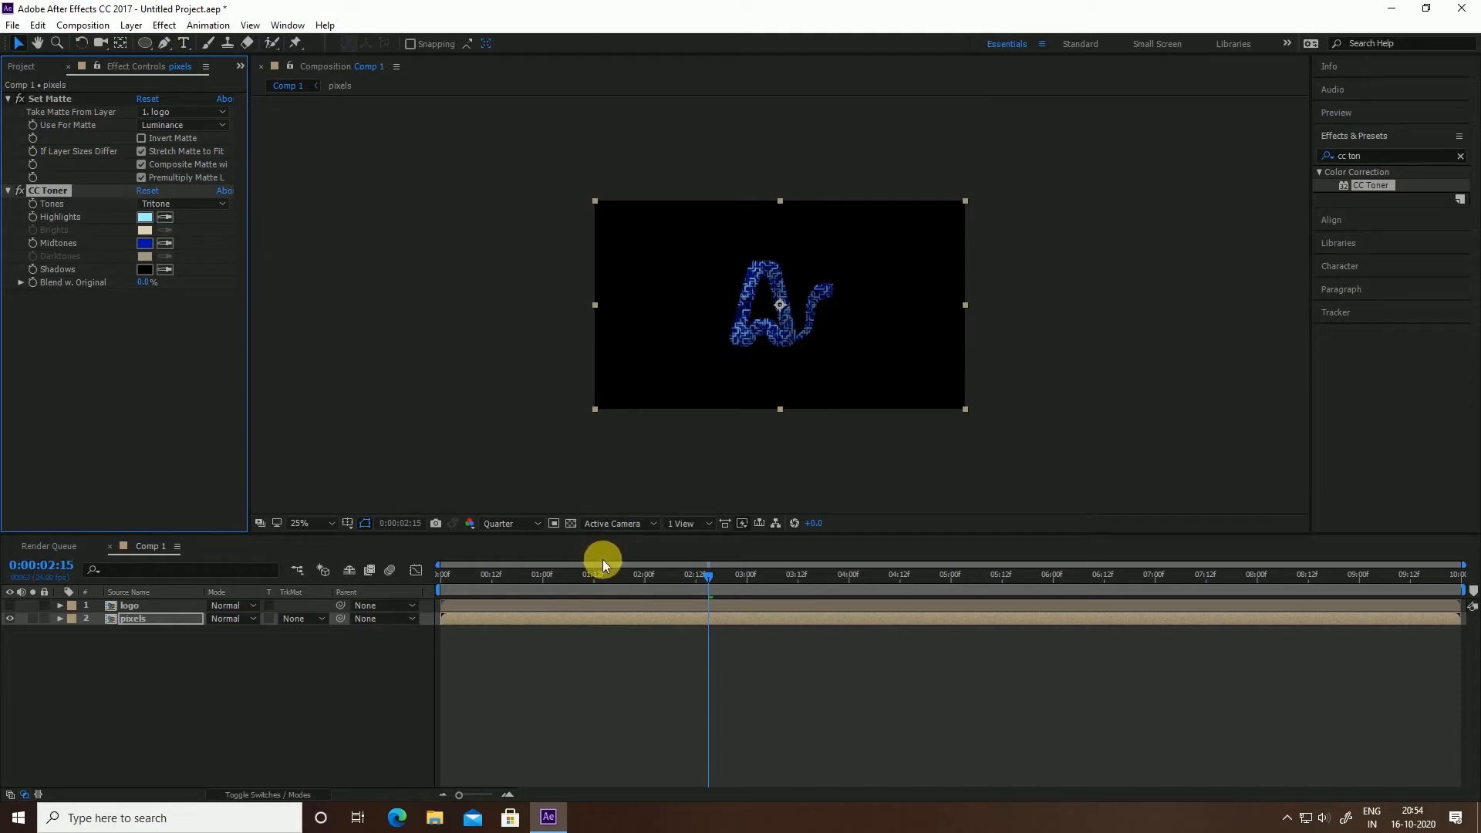
Duplicate the pixels layer, trim it to start at frame 8, and duplicate it again
left_click(139, 620)
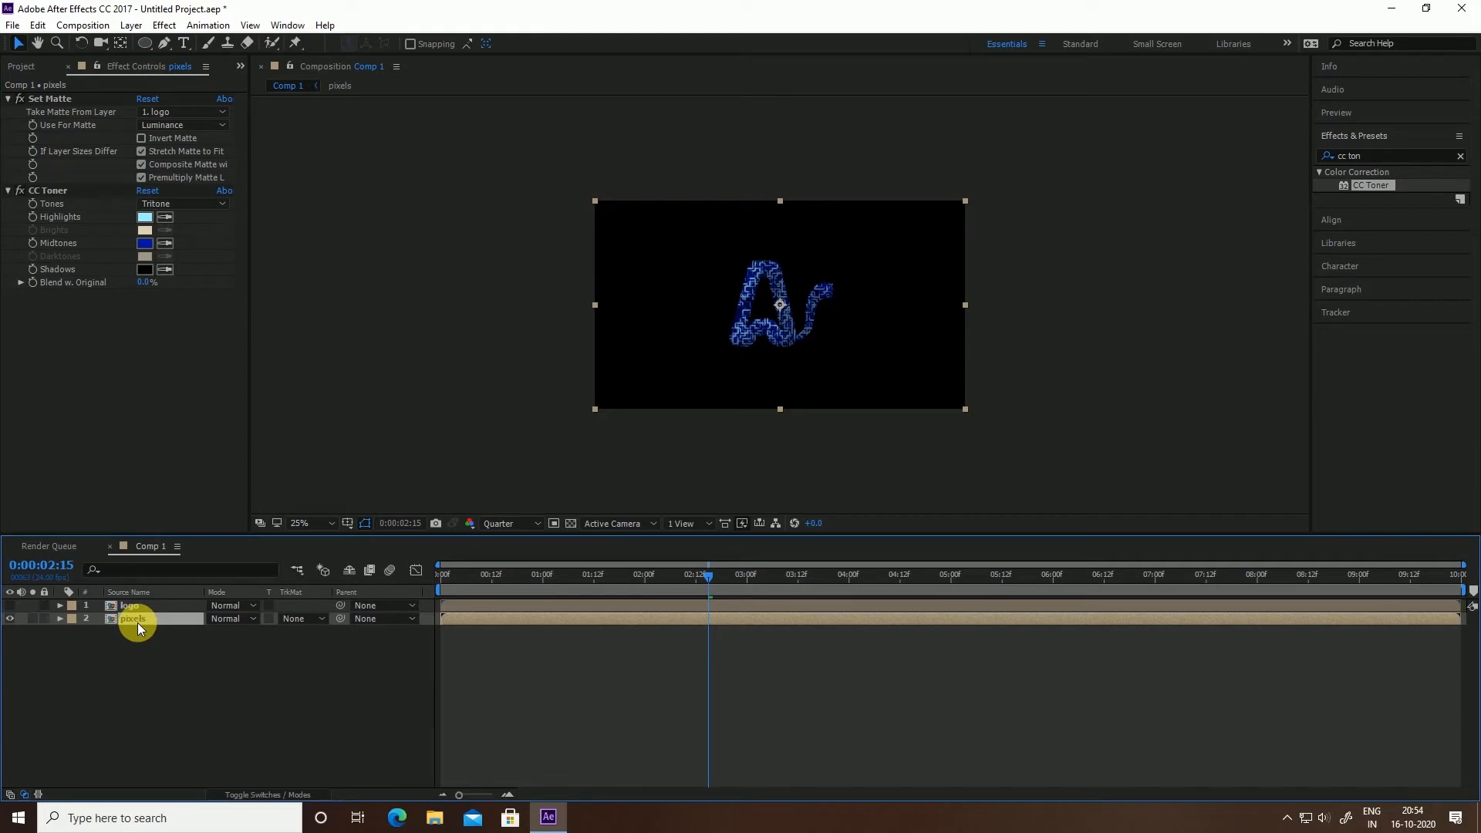
key("ctrl+d")
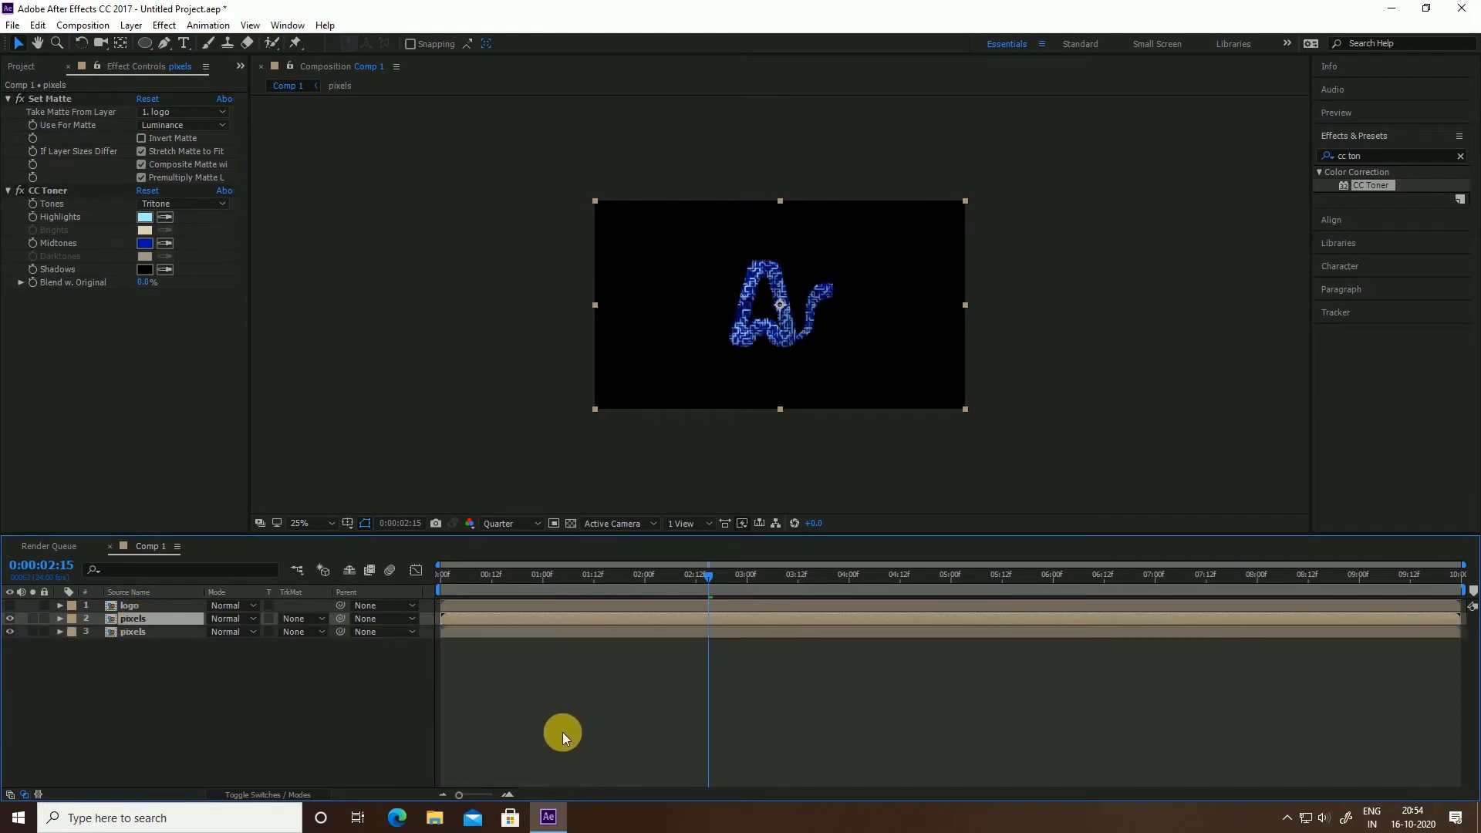
key("equal")
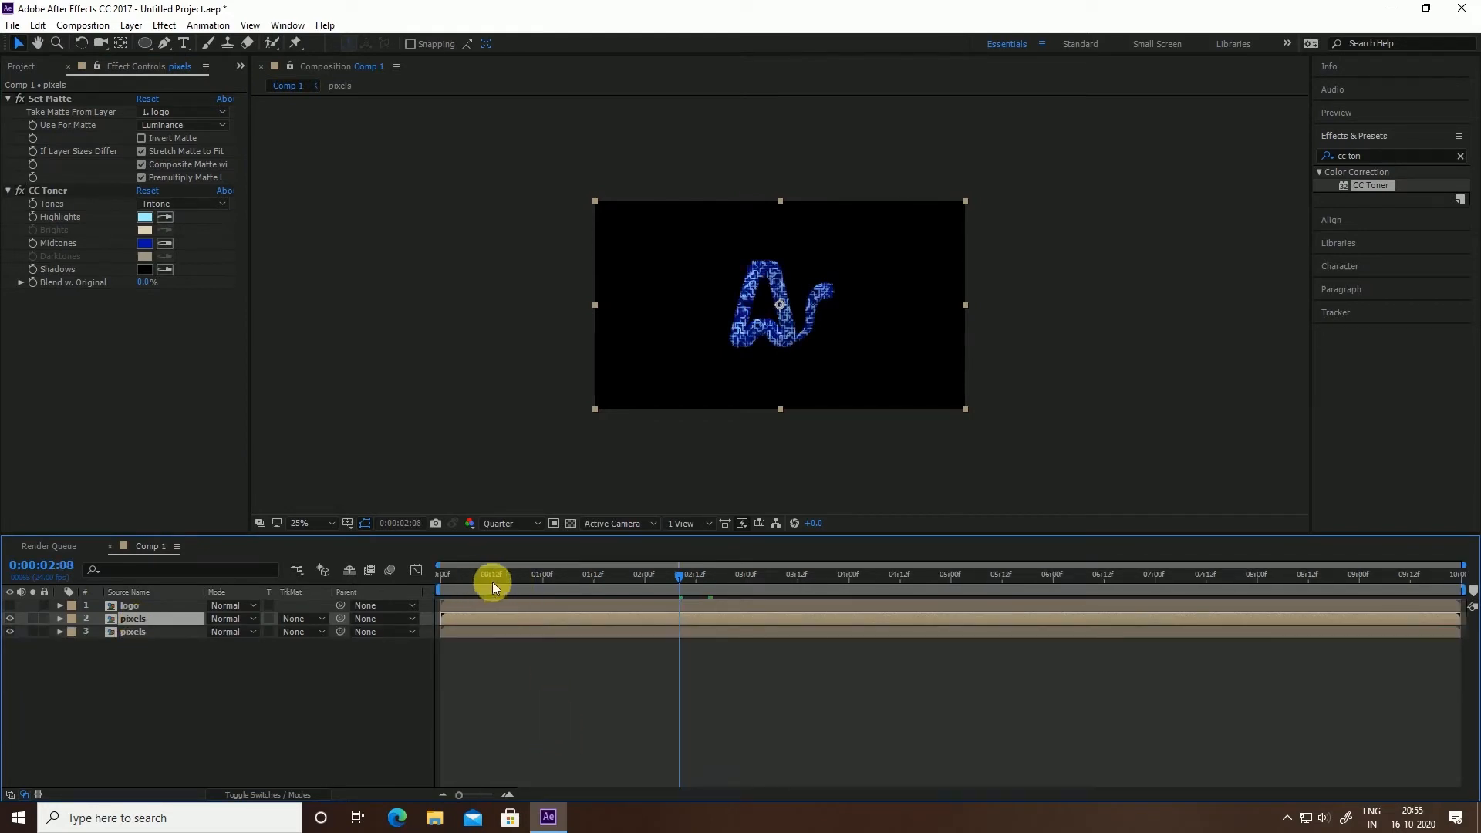
left_click(502, 793)
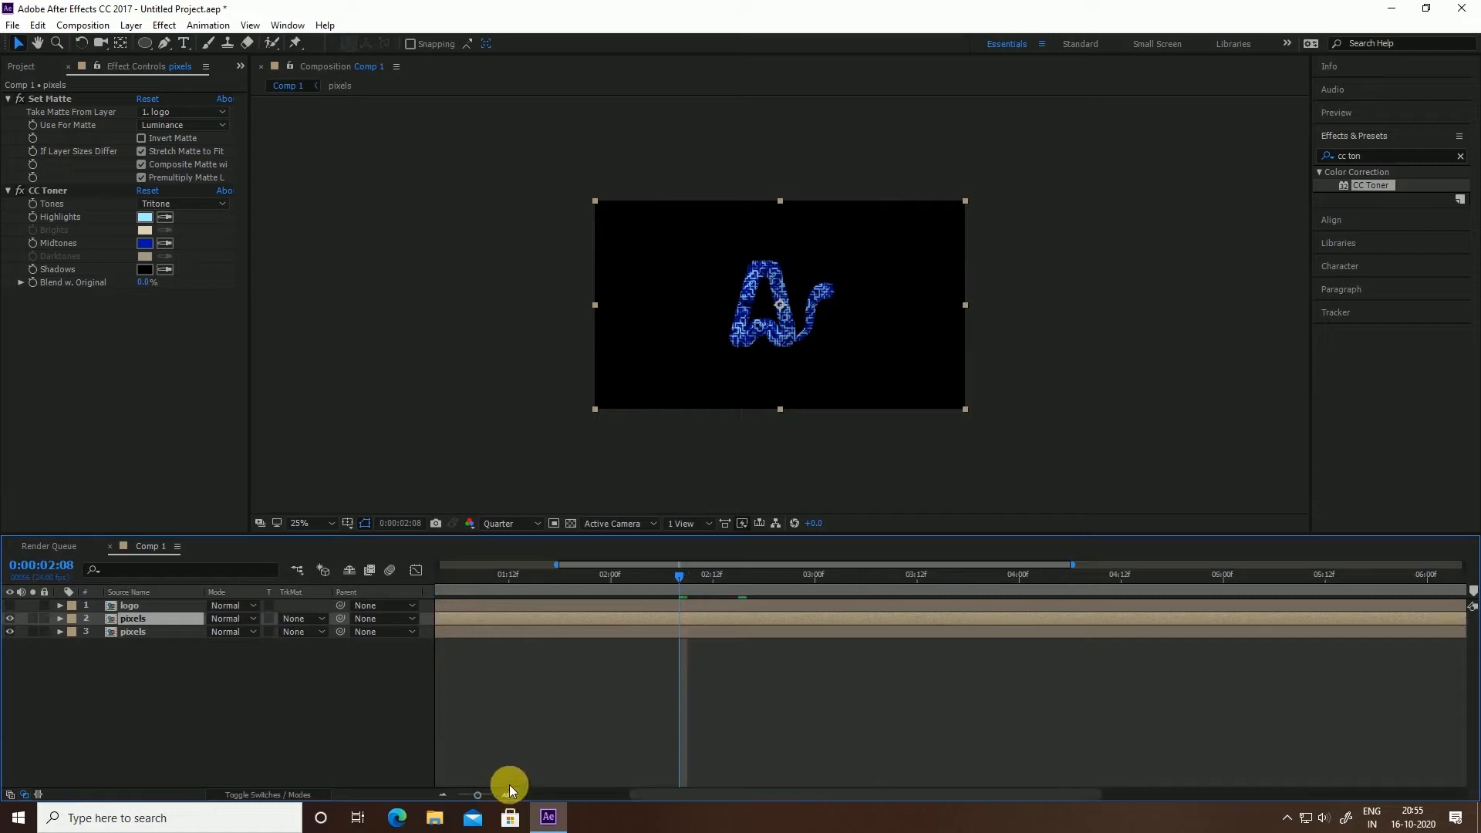
left_click_drag(718, 797, 472, 819)
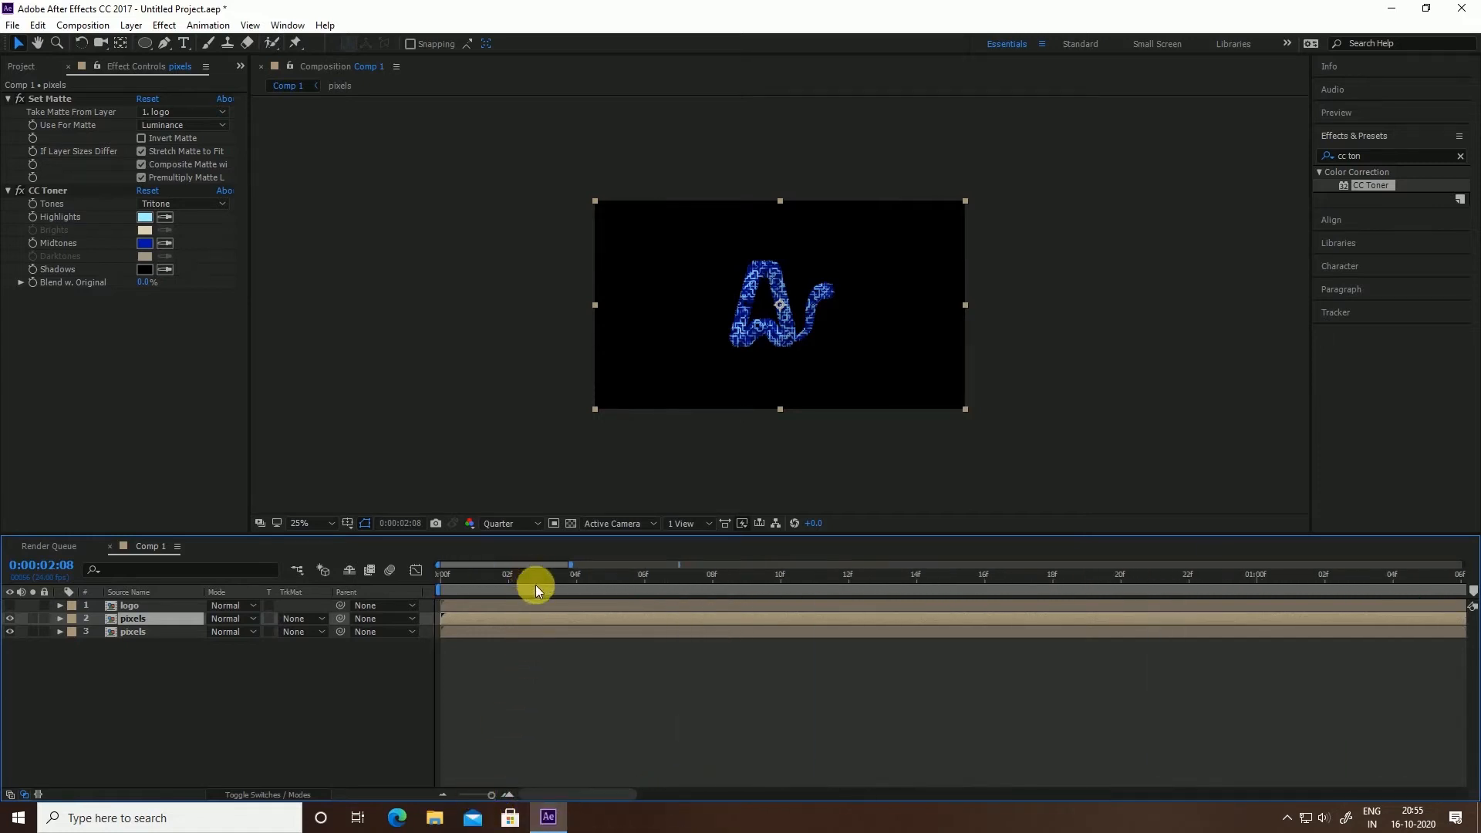
left_click(711, 575)
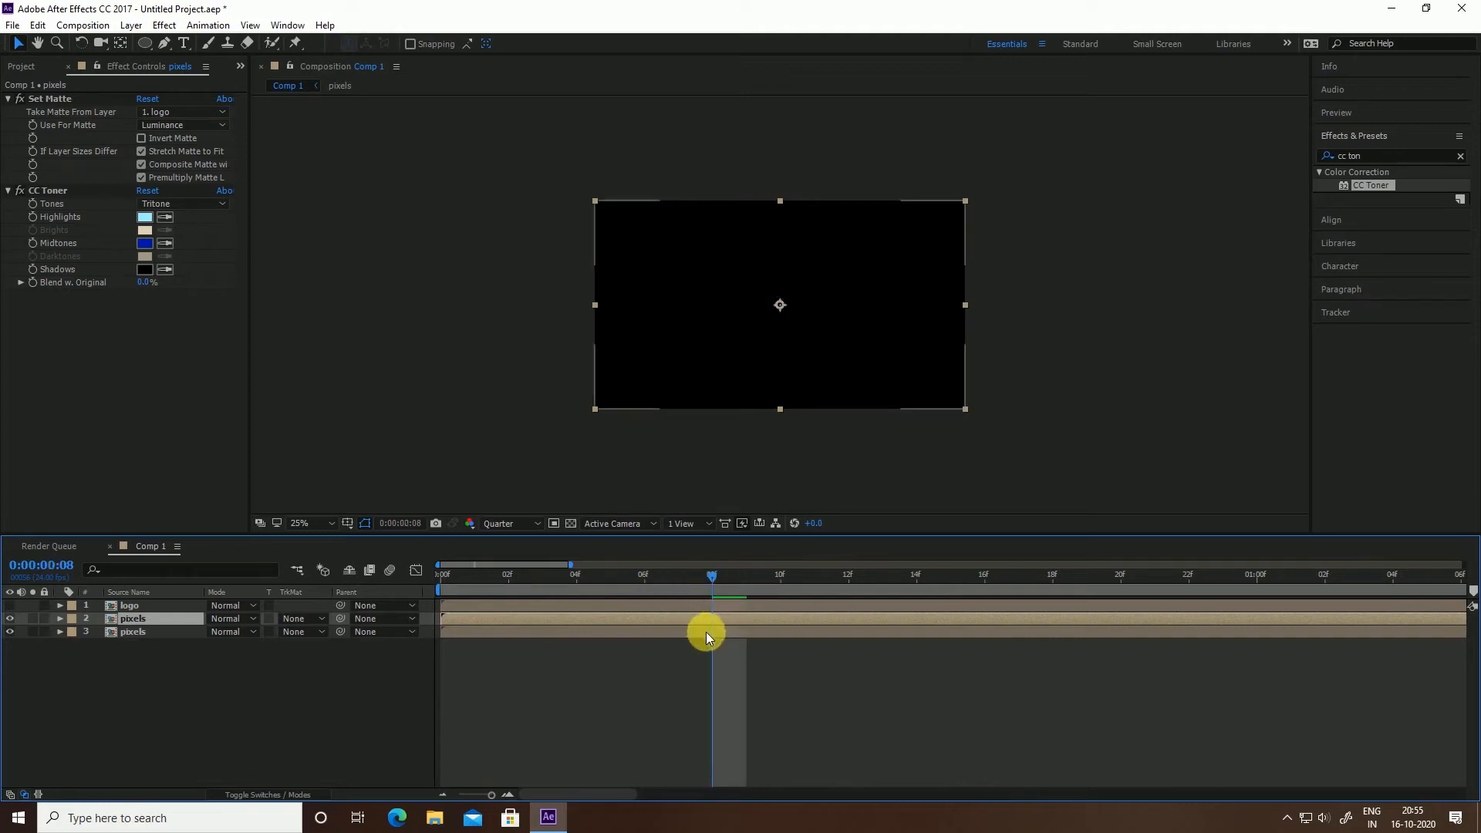
key("minus")
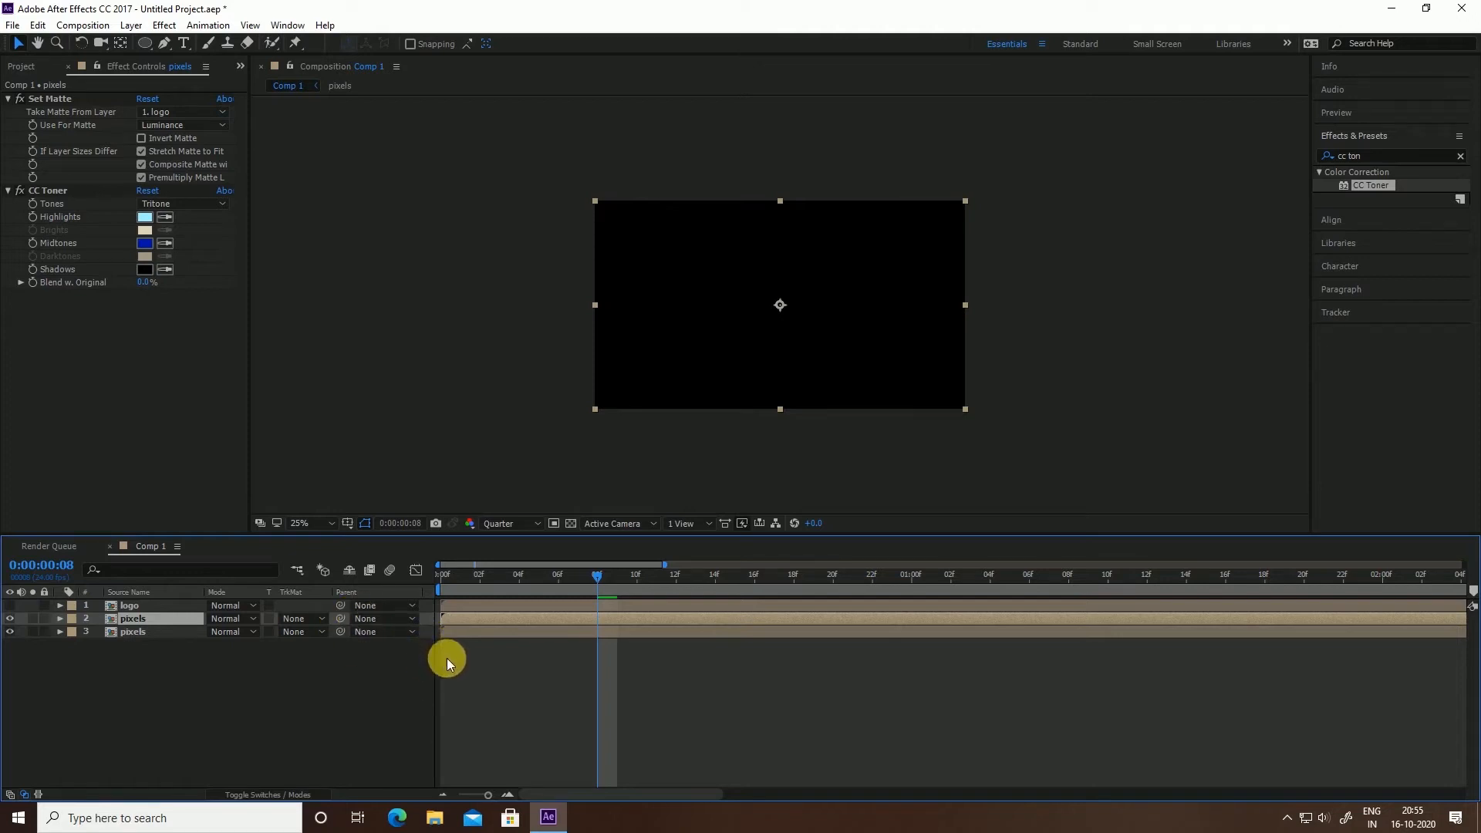
key("alt+bracketleft")
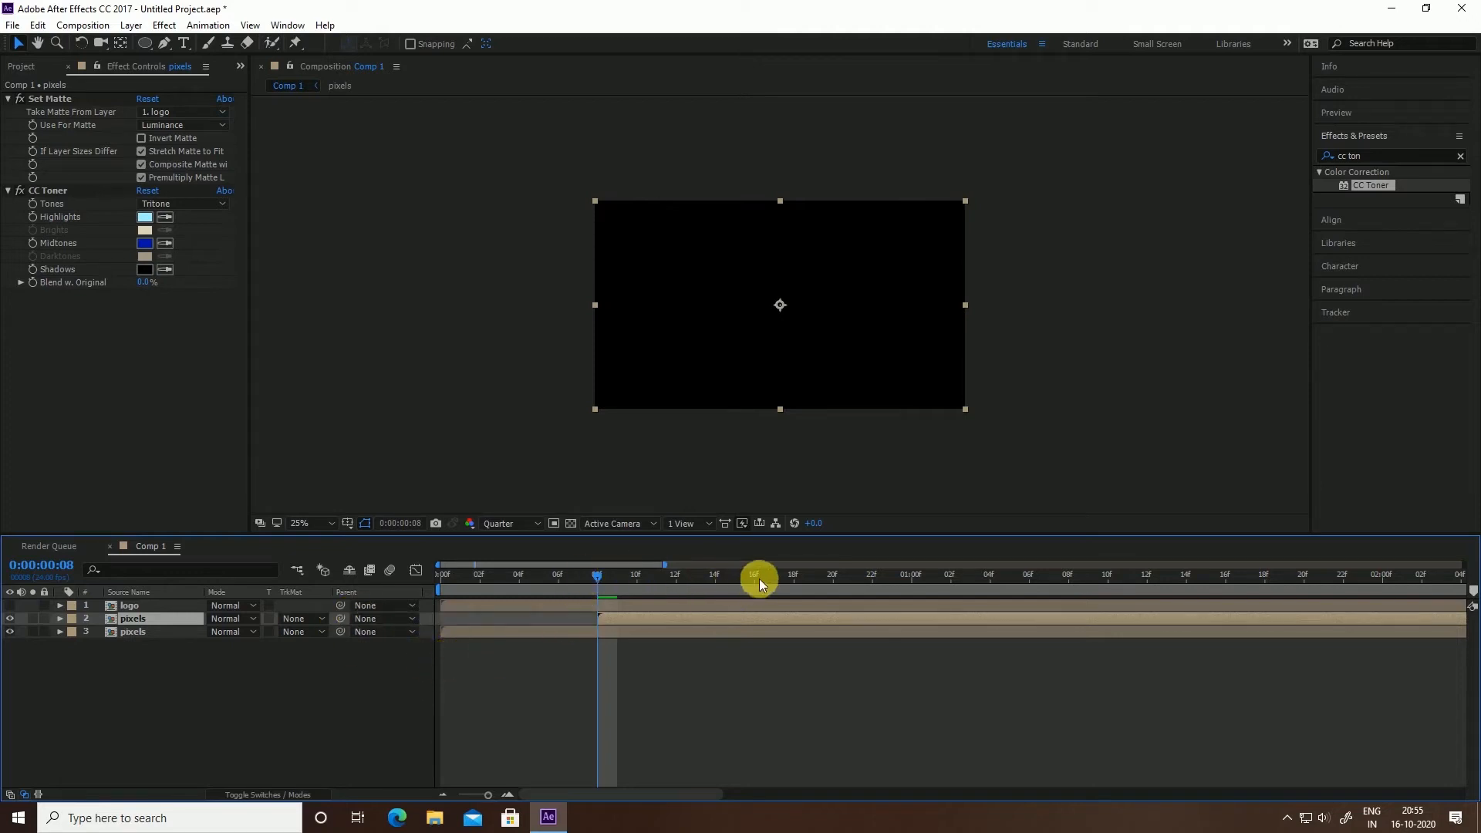
key("ctrl+d")
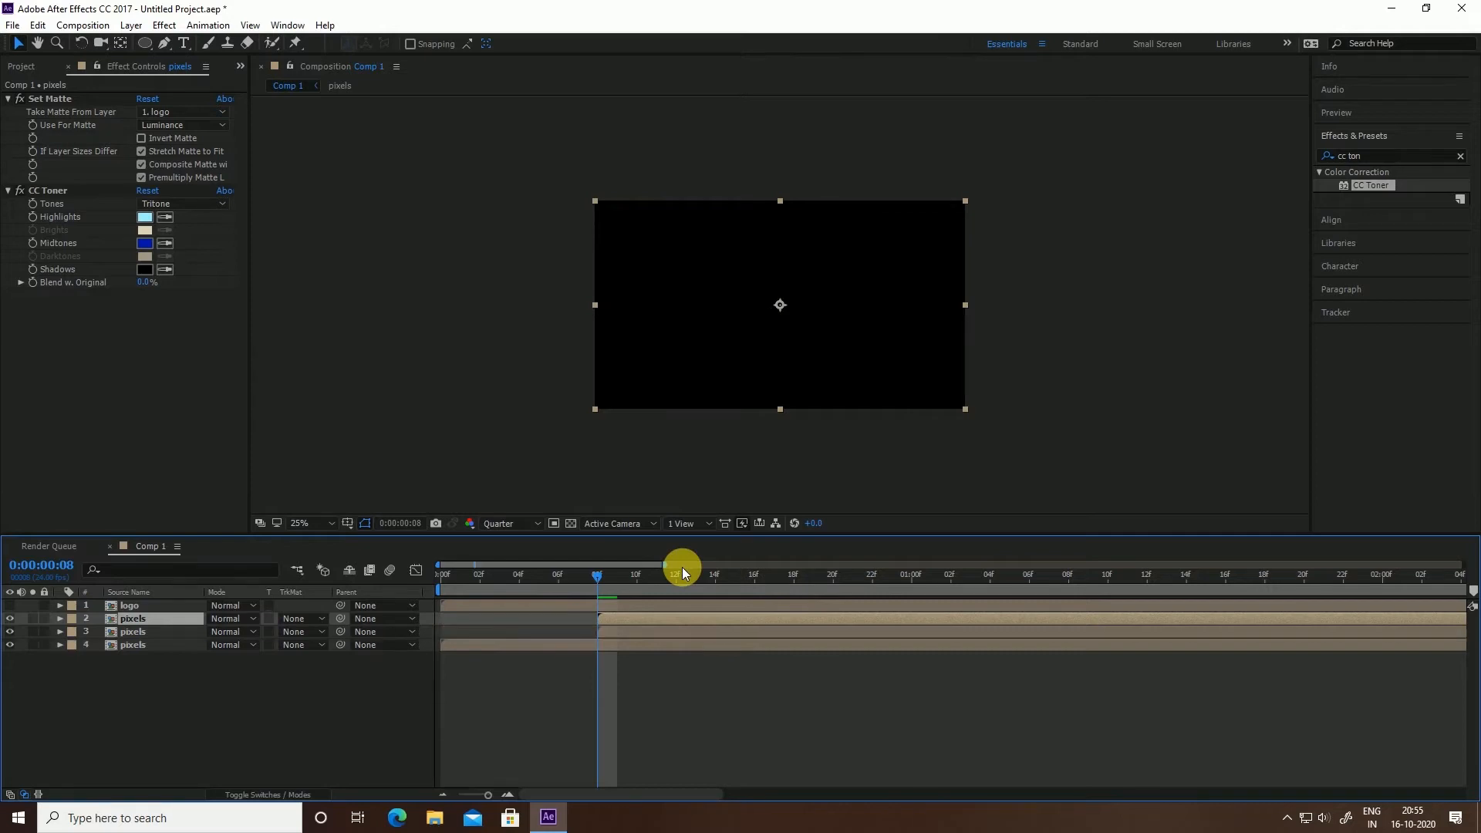
Trim the top pixels copy to start at frame 16 and preview the staggered animation
left_click(755, 577)
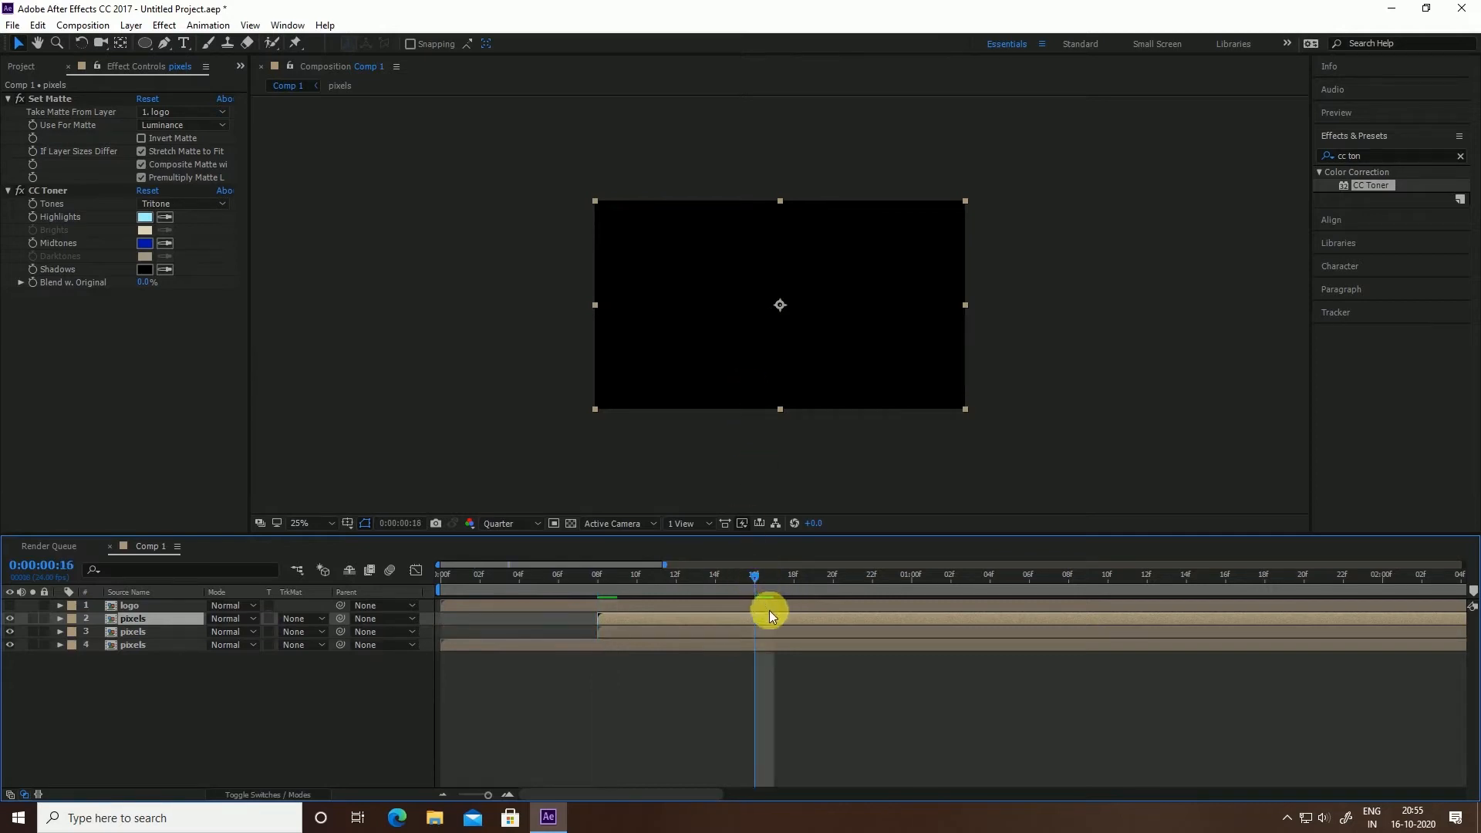
key("alt+bracketleft")
left_click_drag(756, 576, 318, 686)
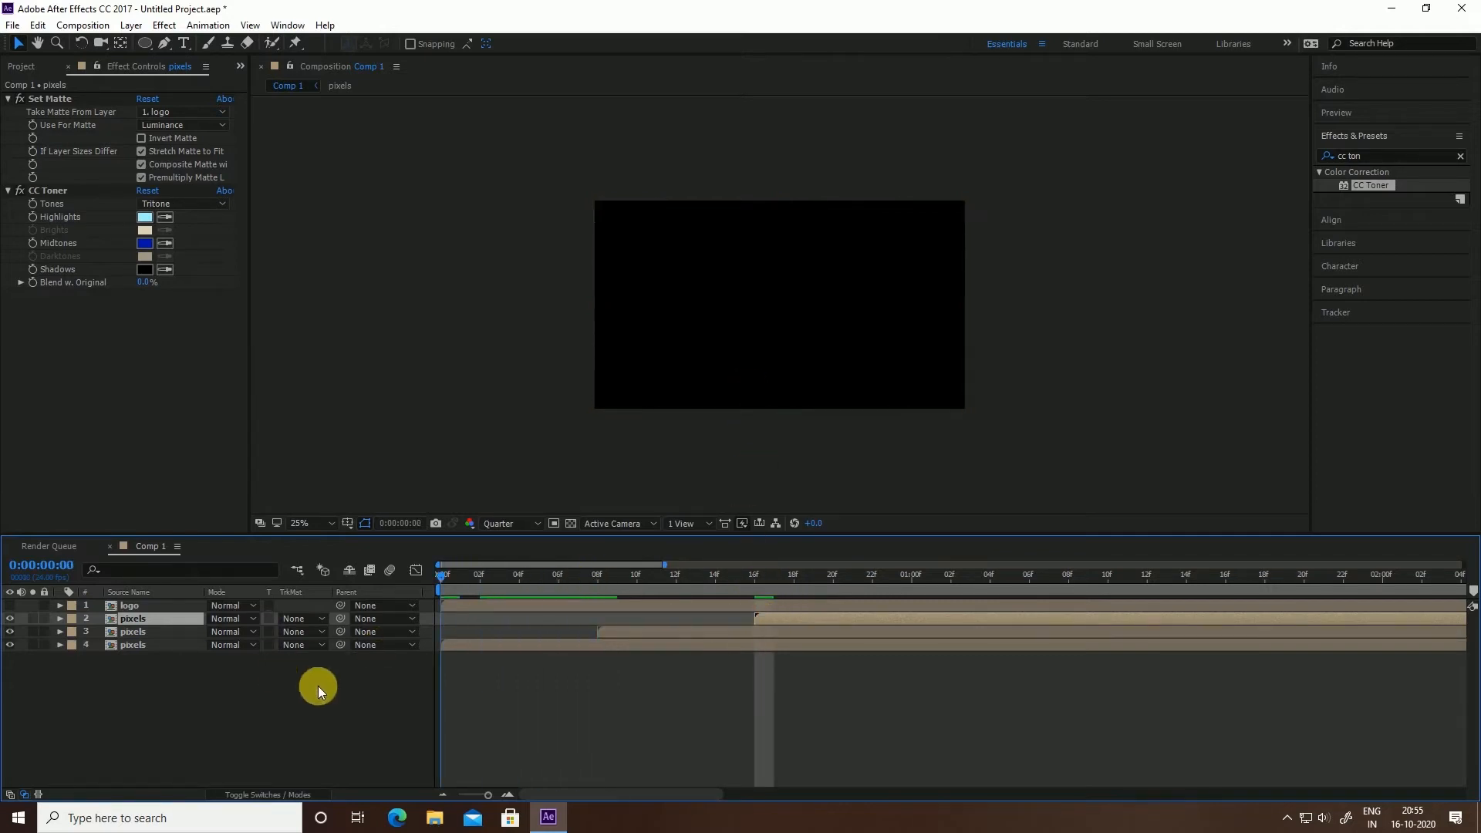
left_click(552, 761)
key("space")
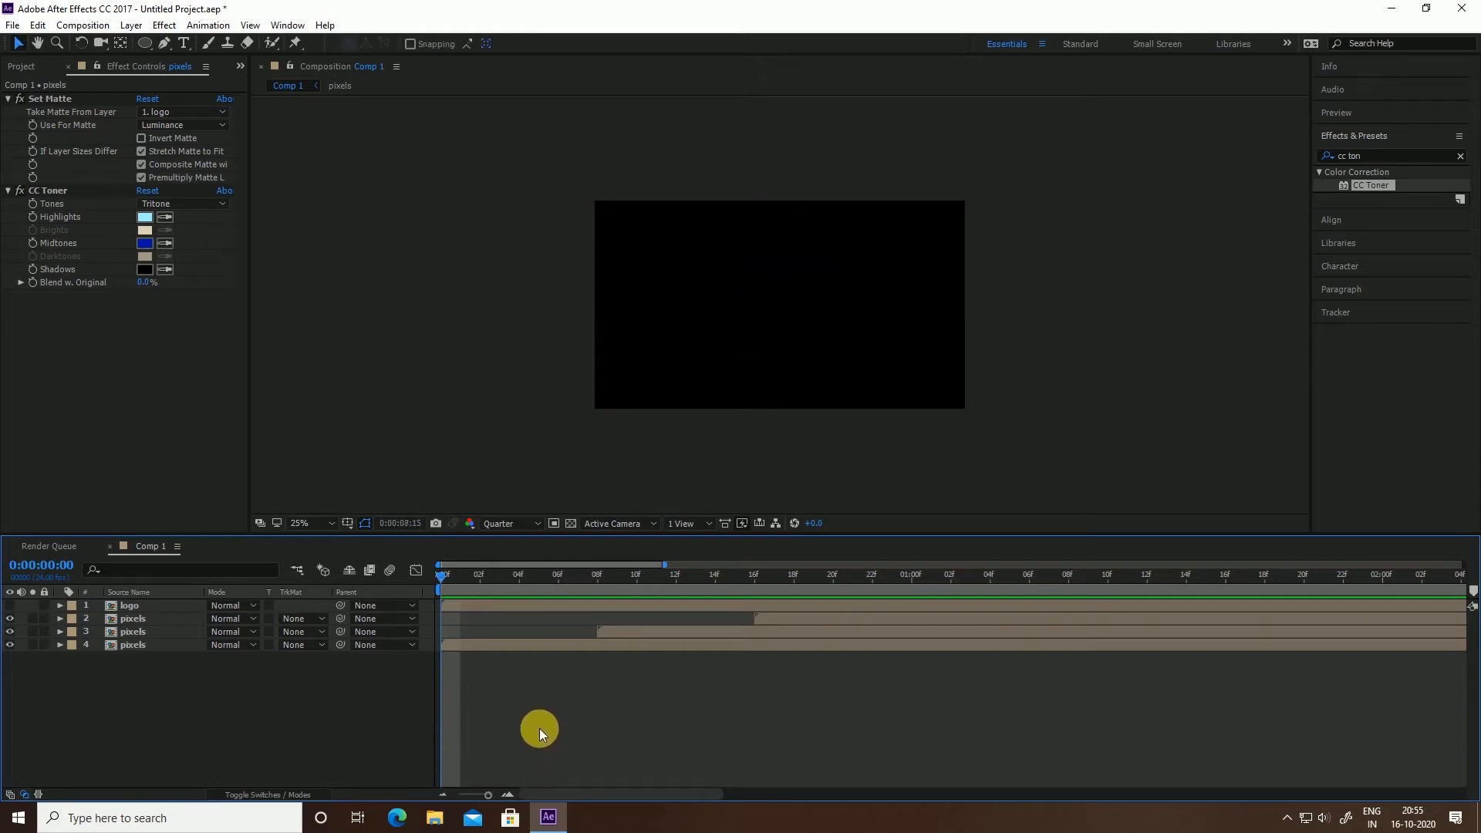
Set all three pixels layers to Screen blend mode
left_click(159, 646)
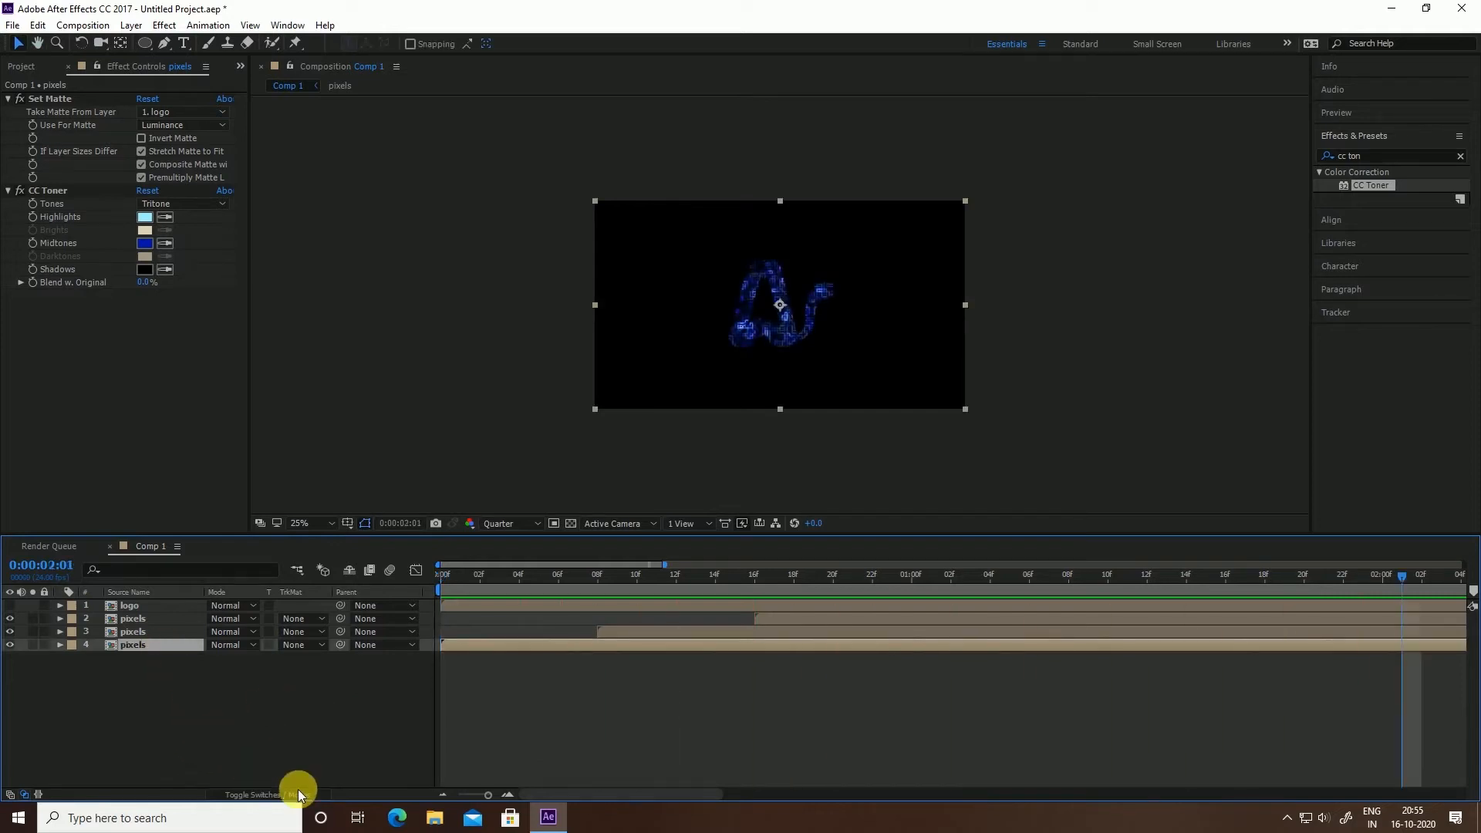
left_click_drag(465, 799, 436, 802)
left_click_drag(173, 720, 136, 622)
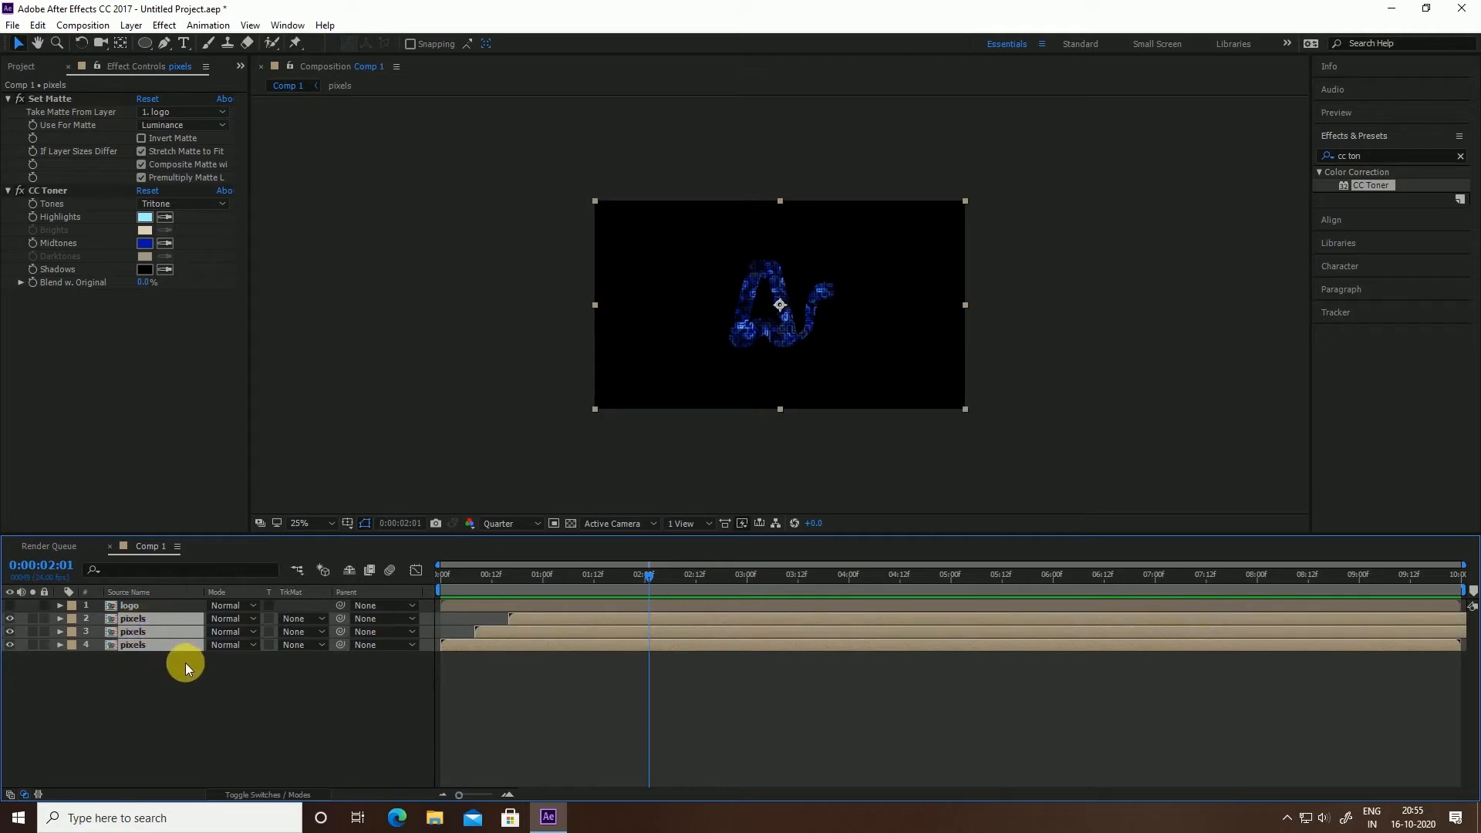
left_click(252, 618)
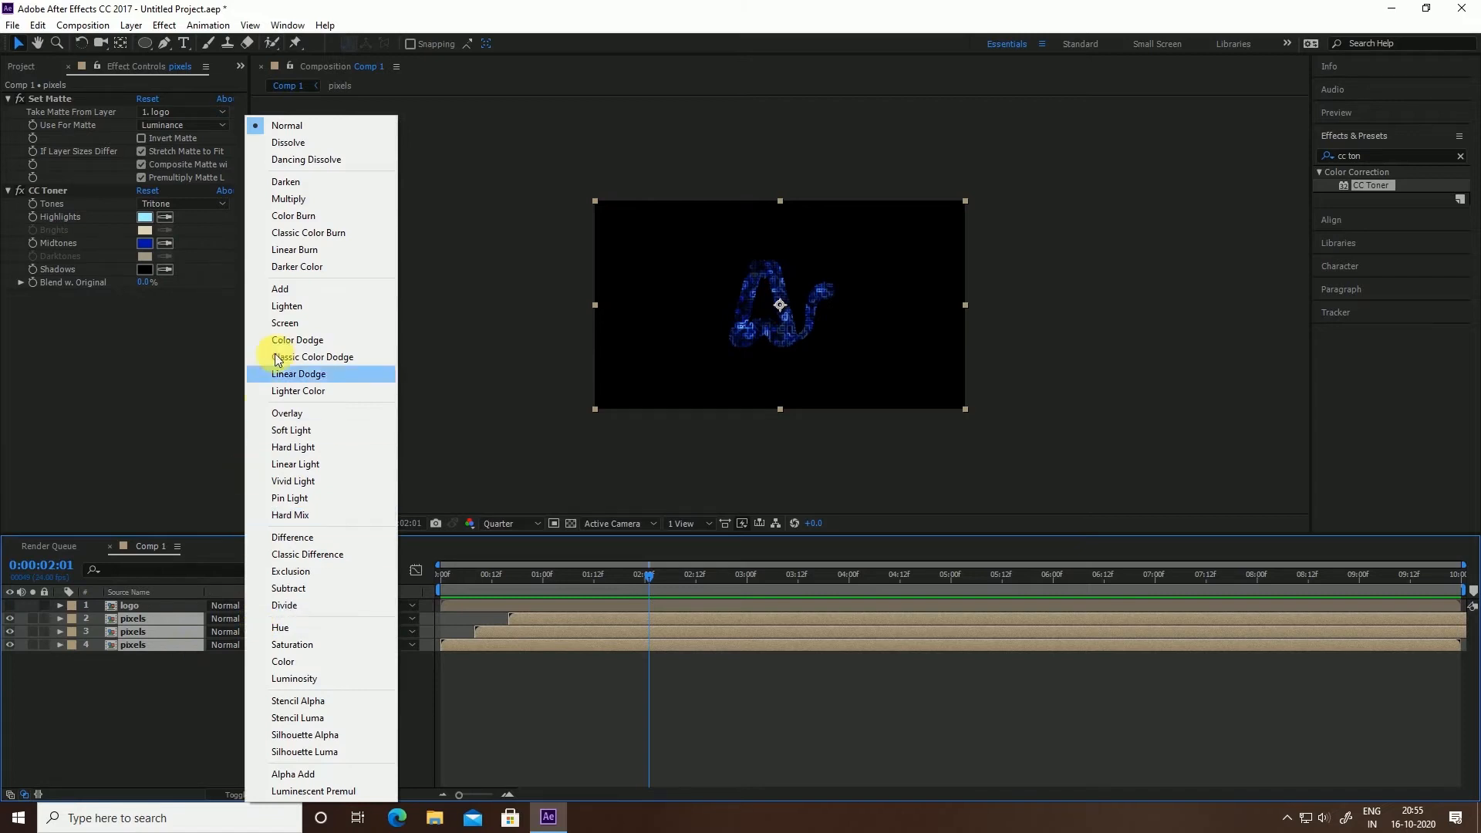
left_click(284, 325)
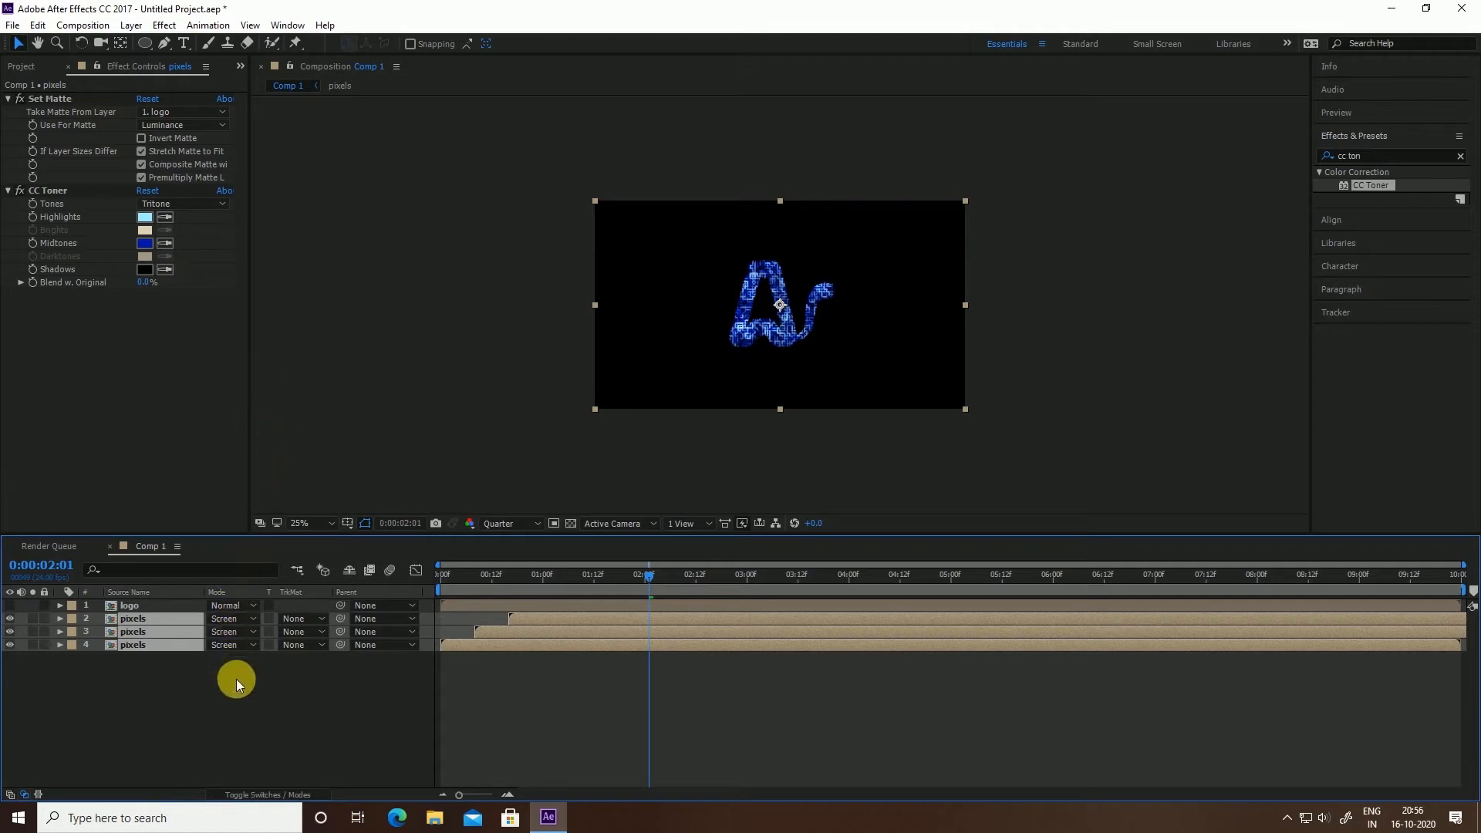
left_click(145, 606)
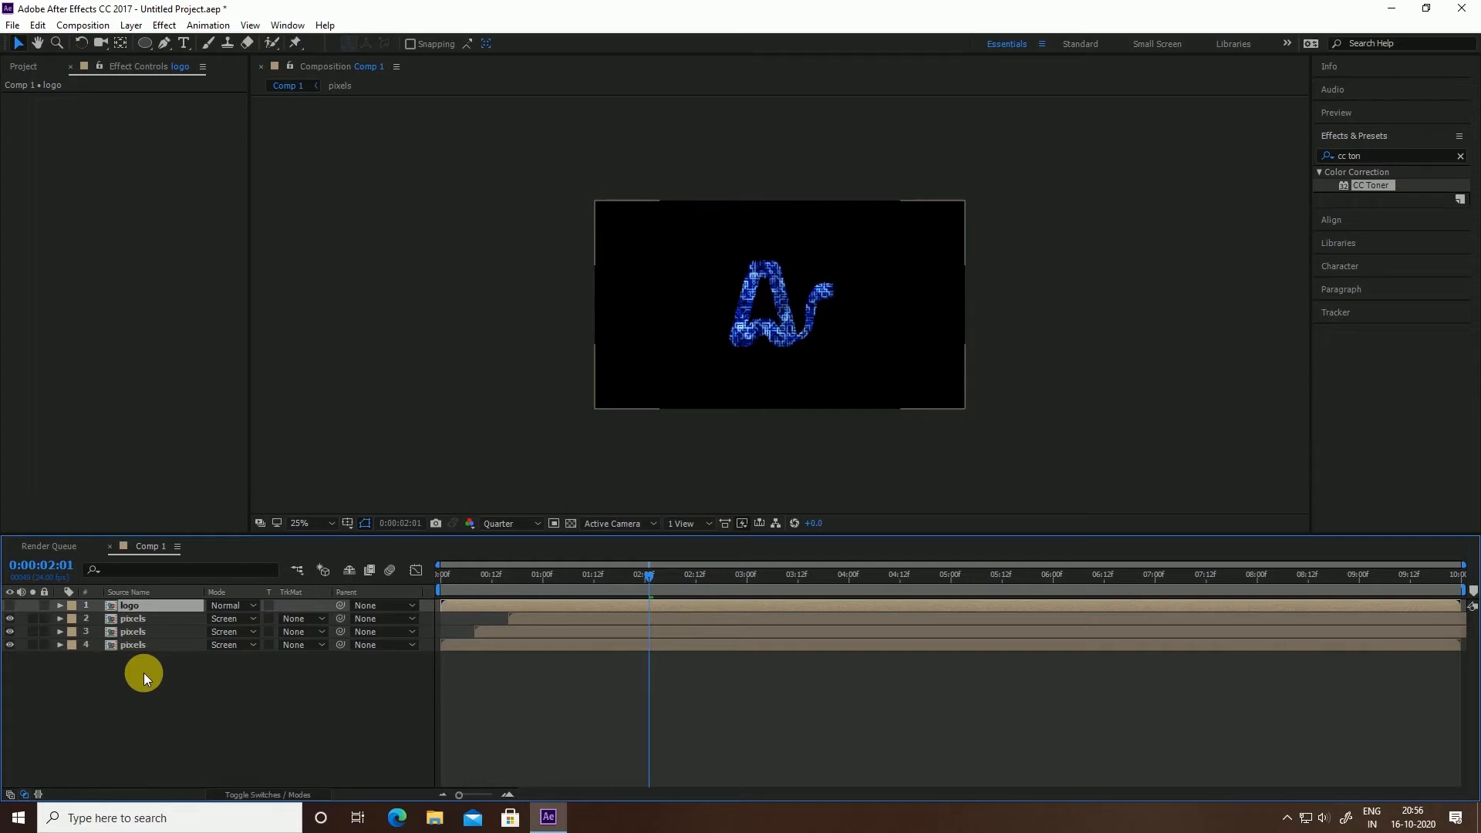
Duplicate the logo layer, rename the copy logo_reveal, and make it visible
key("ctrl+d")
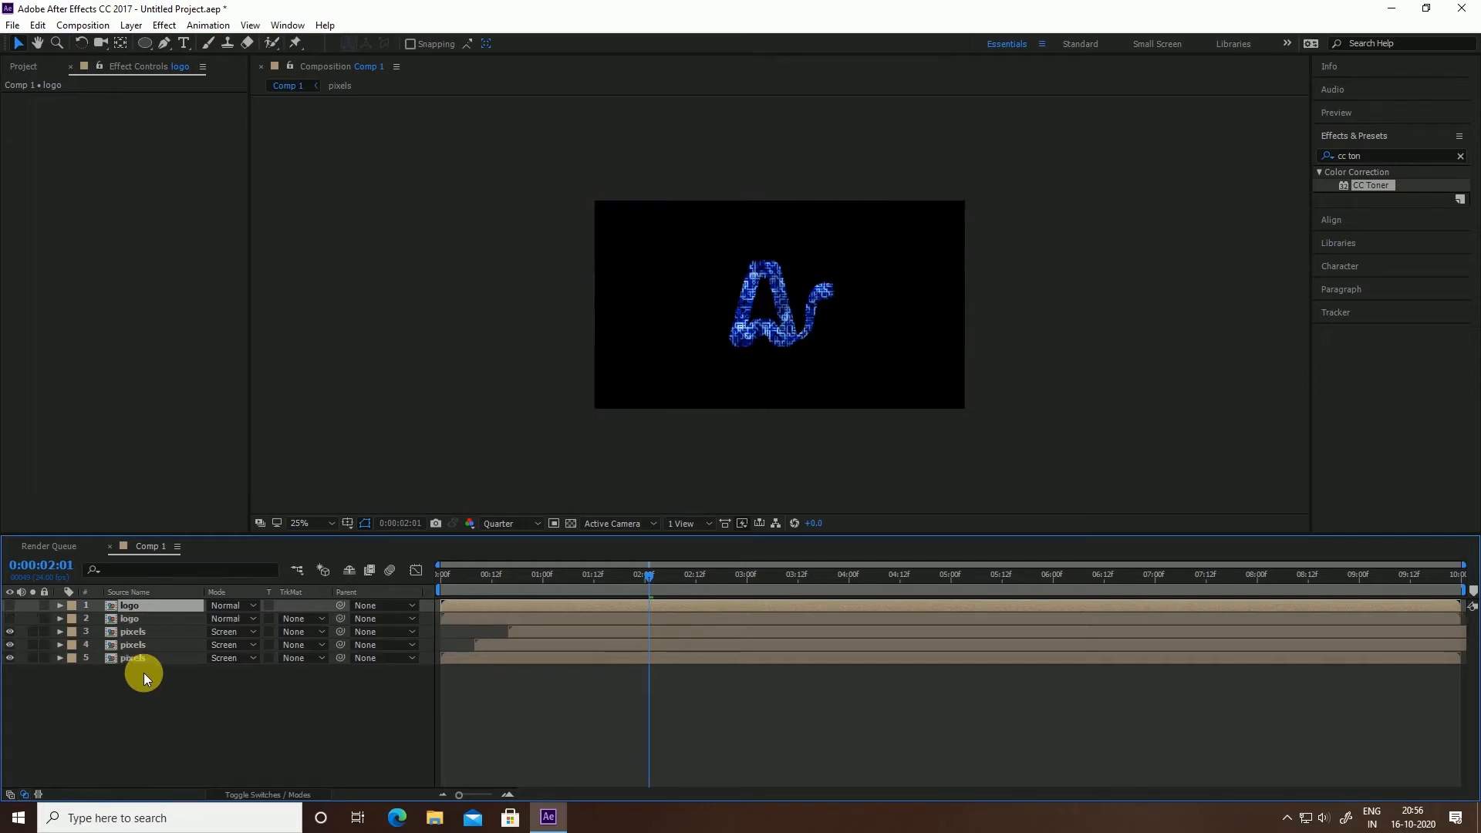
right_click(166, 606)
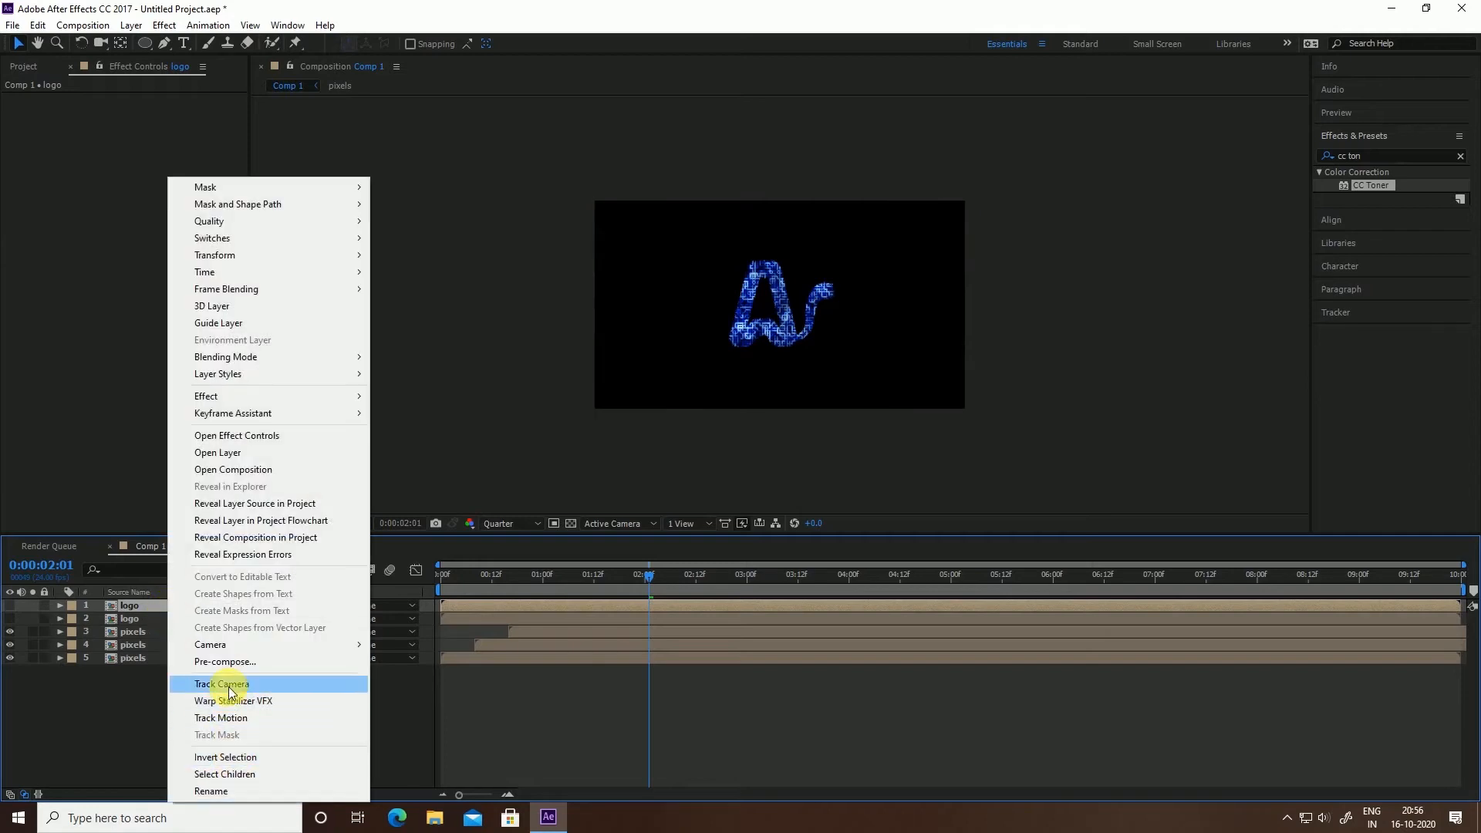
left_click(211, 791)
left_click(165, 605)
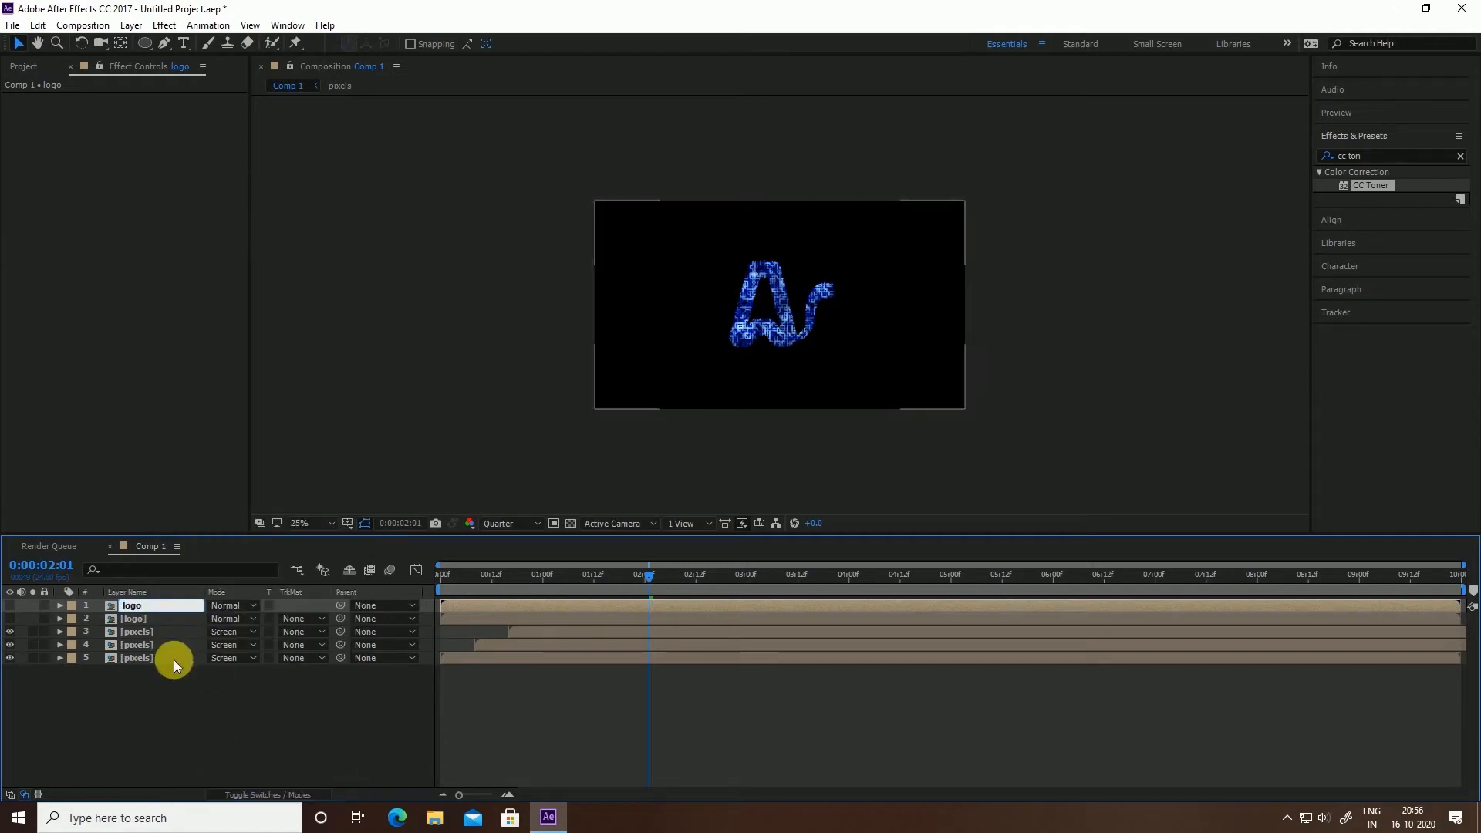
type("_reveal")
key("Return")
left_click(26, 433)
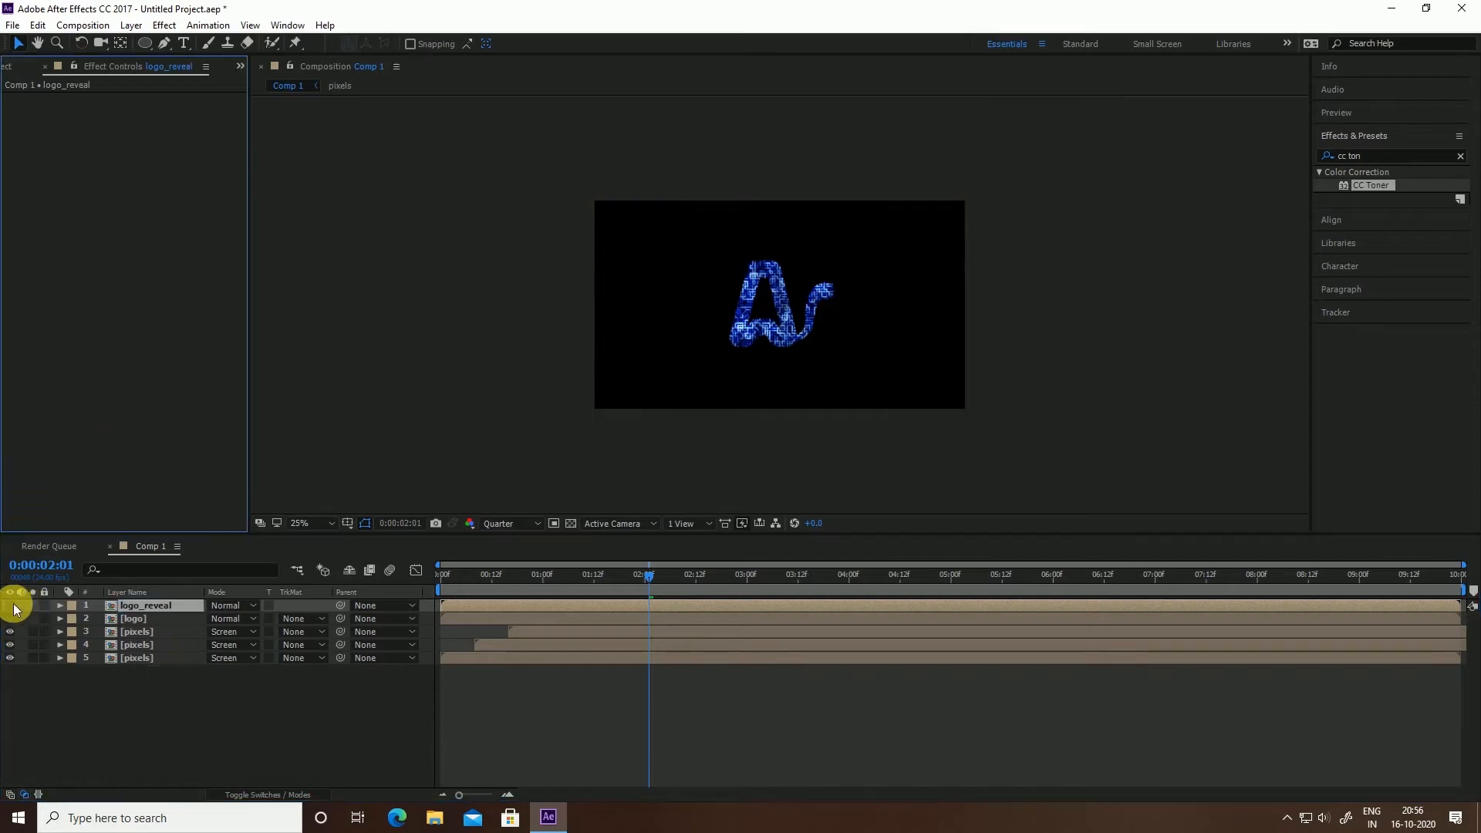
left_click(11, 605)
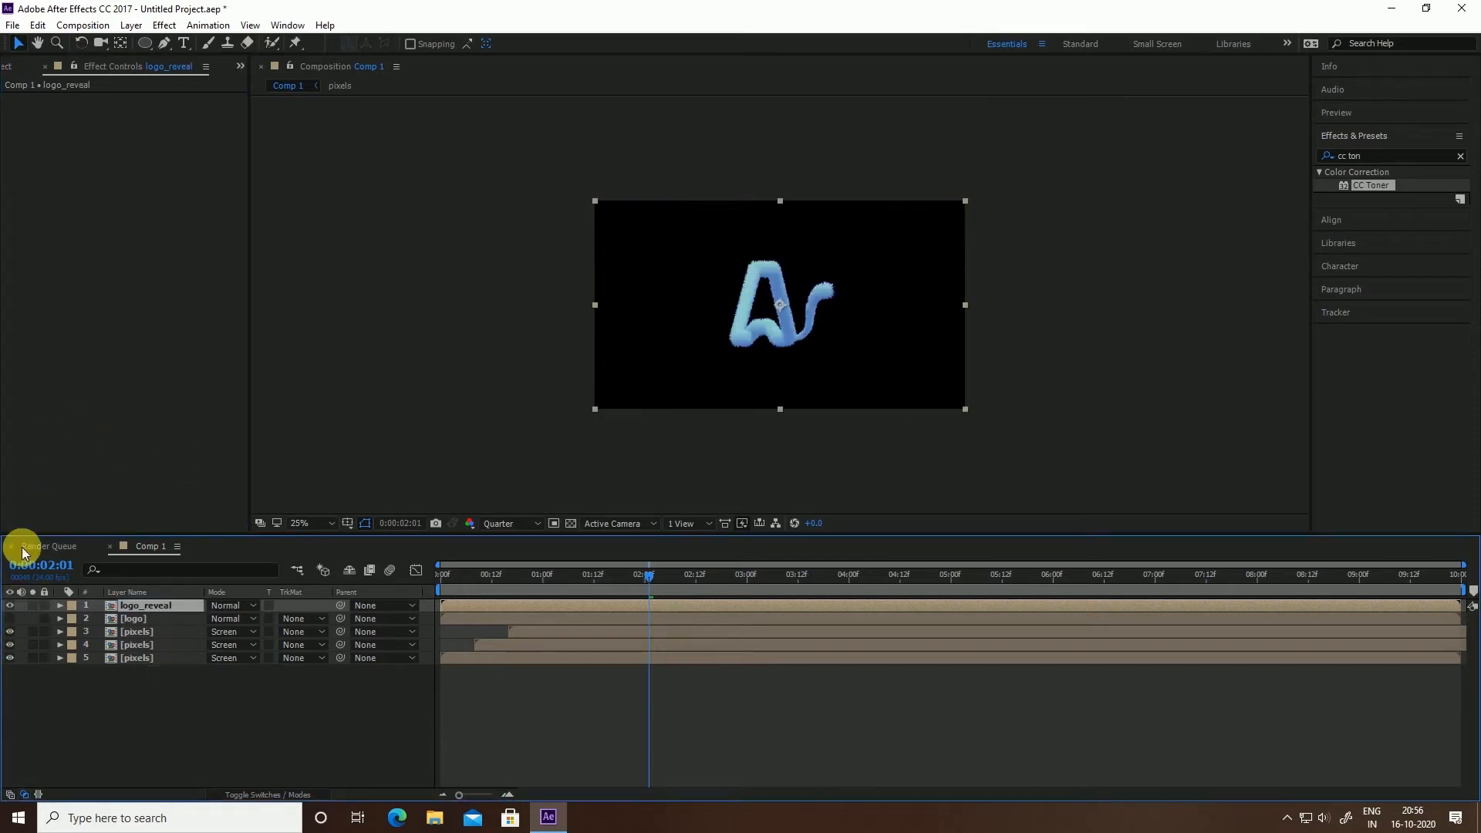
left_click(362, 525)
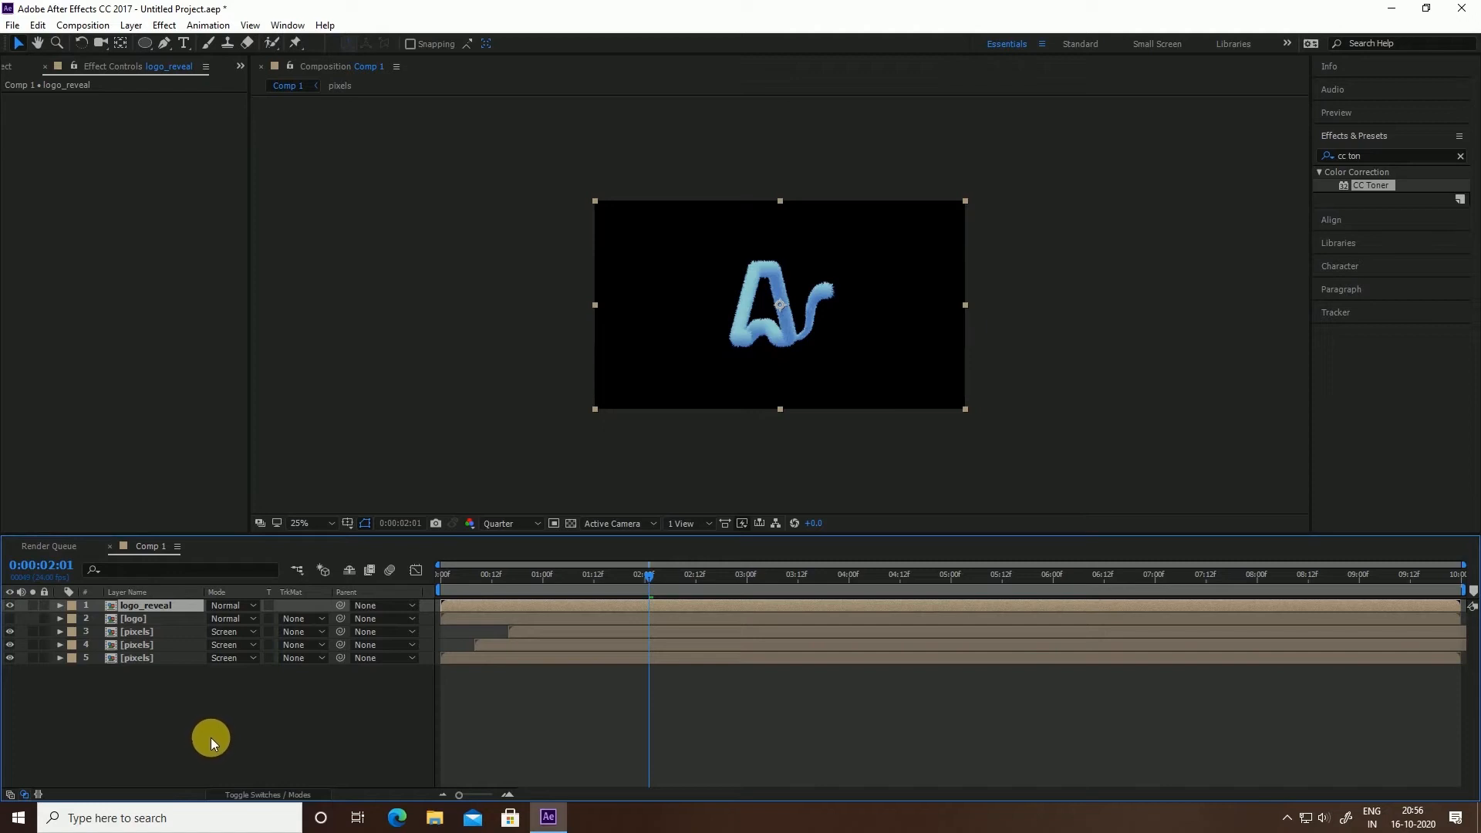
Create a new solid layer named logo_texture
right_click(116, 737)
mouse_move(182, 588)
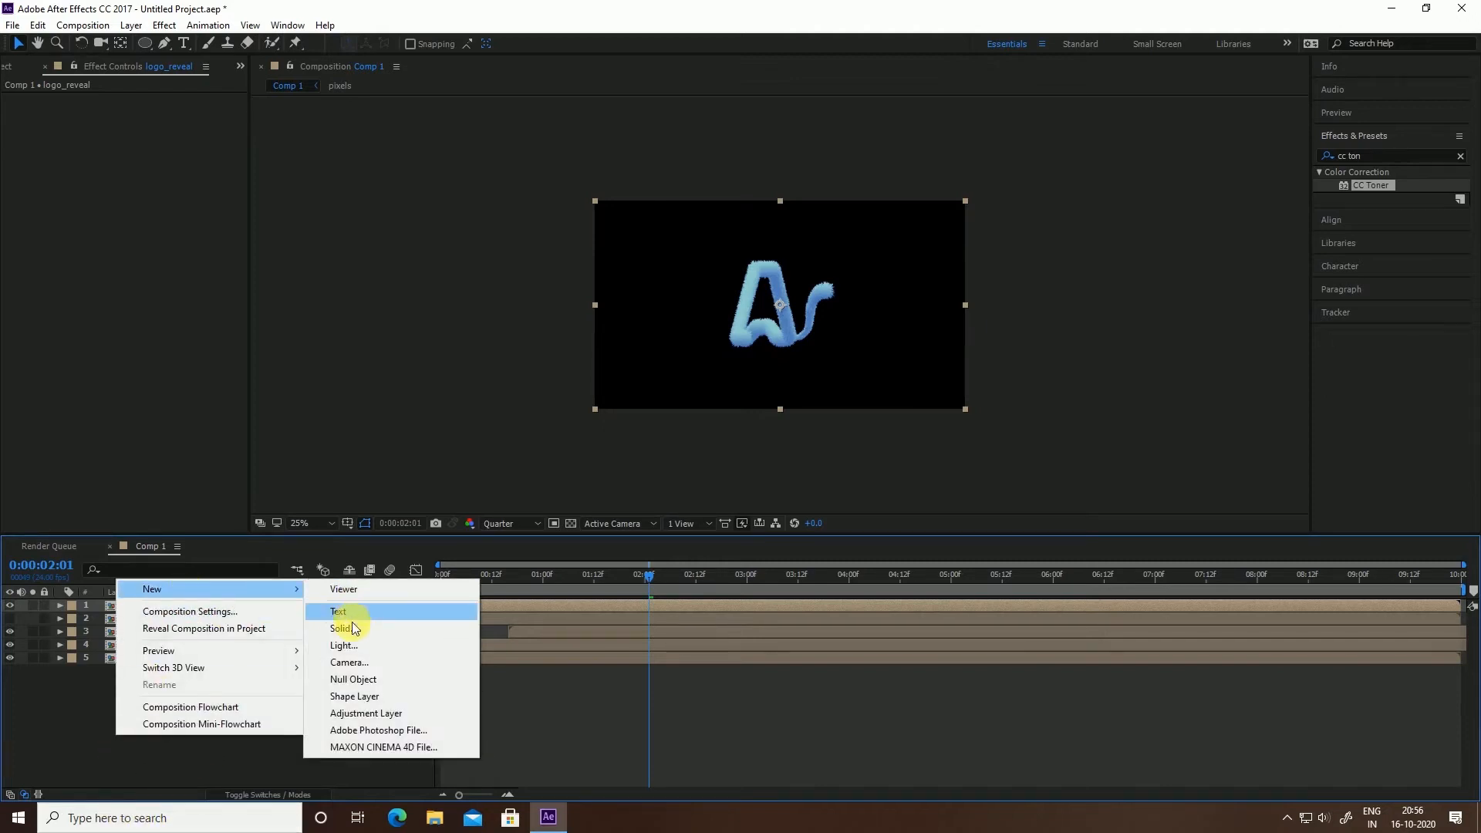
left_click(346, 628)
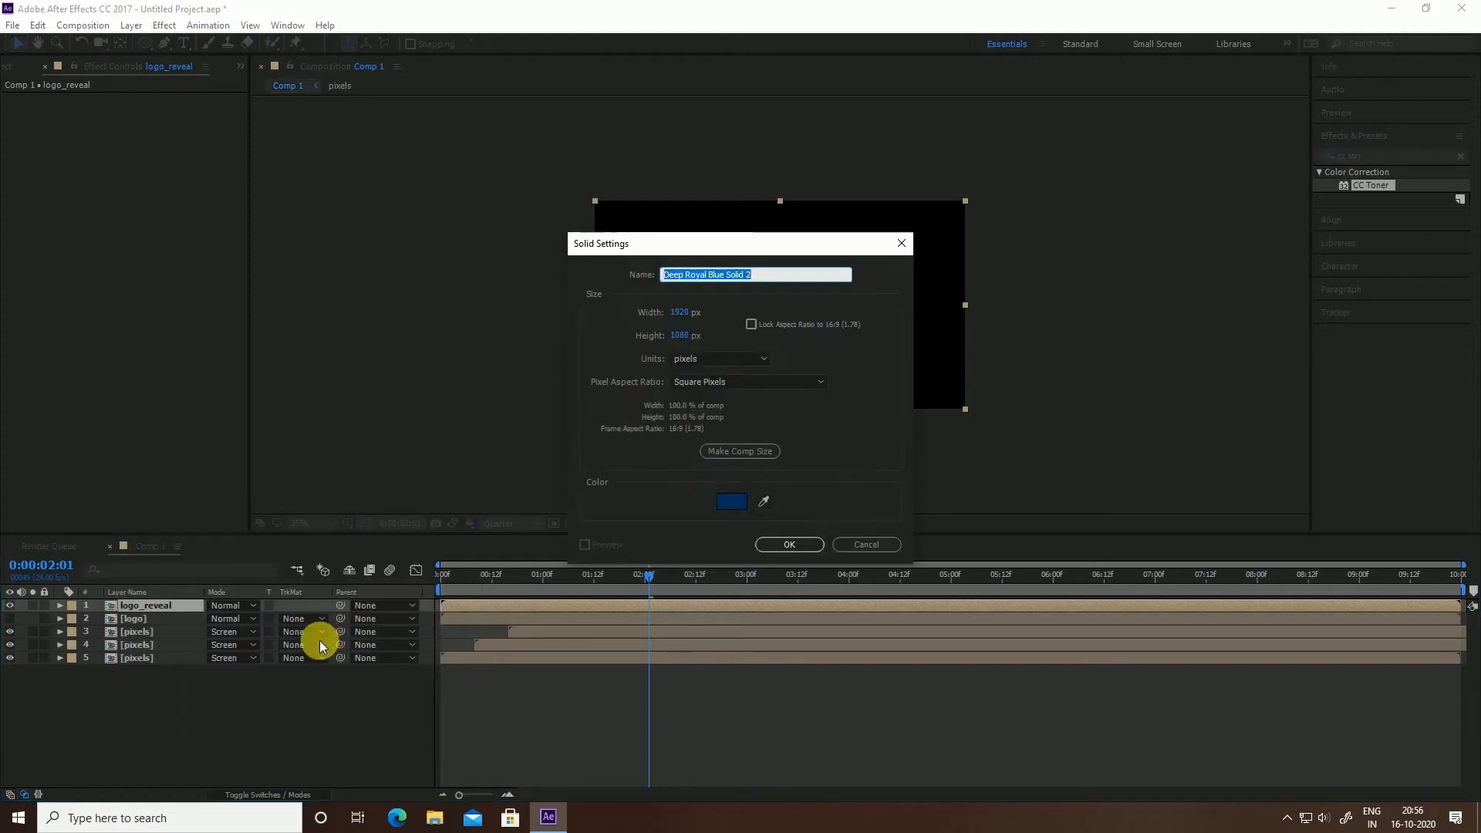
type("logo")
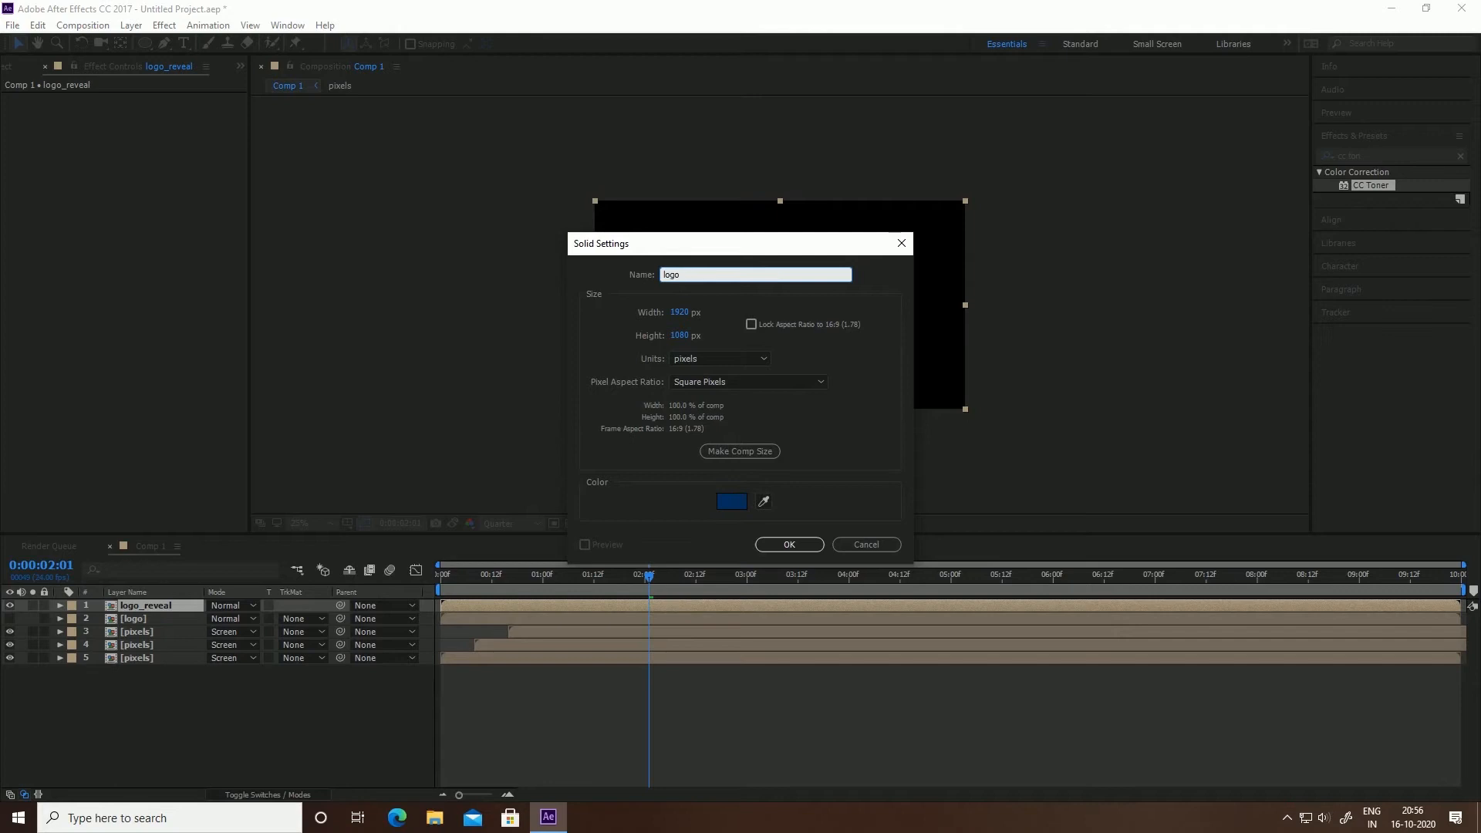
type("_texture")
left_click(798, 547)
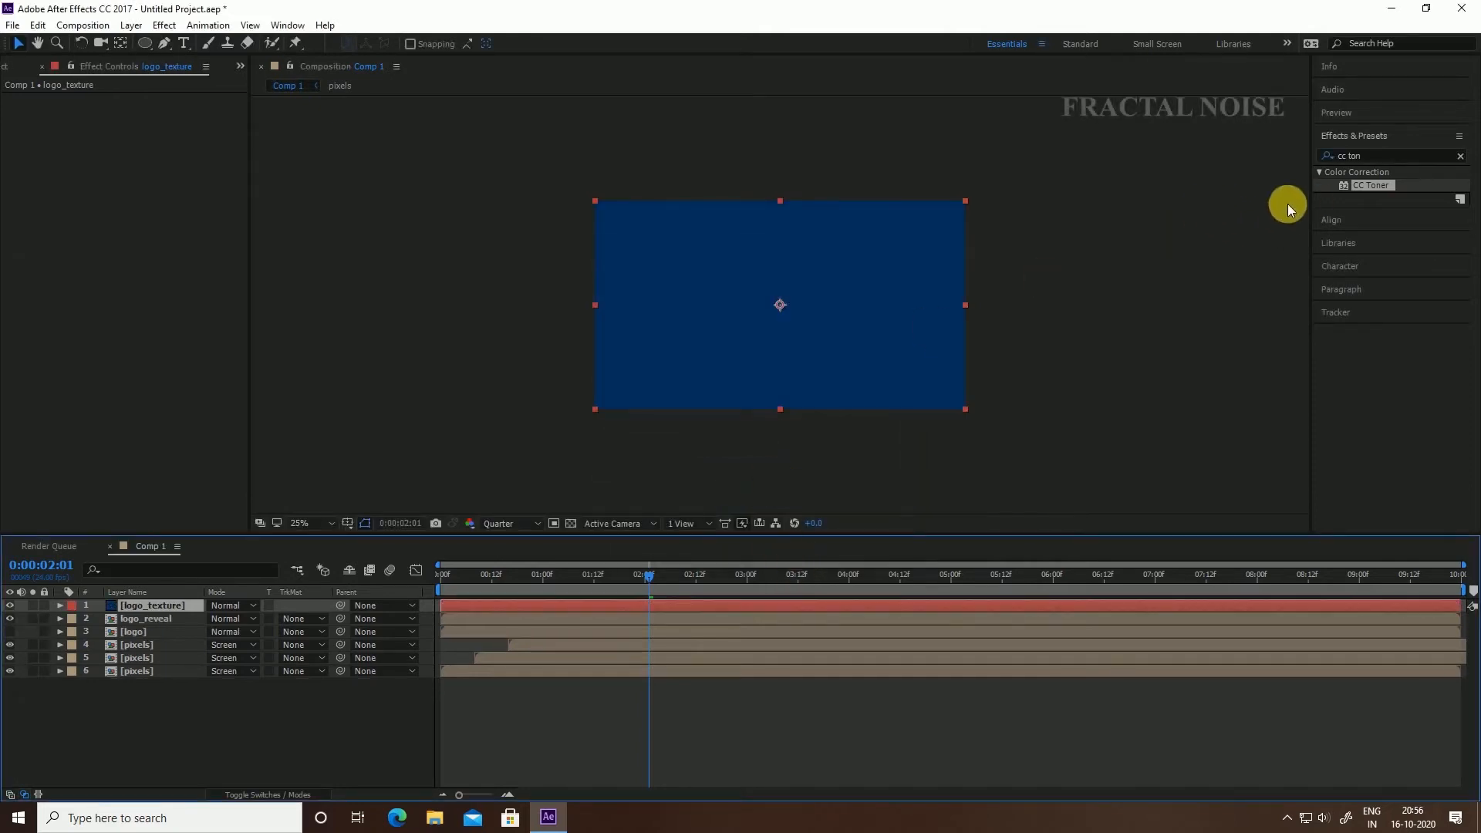
Apply Fractal Noise to logo_texture with Block type, Contrast 300 and Complexity 4
left_click(1367, 155)
type("f")
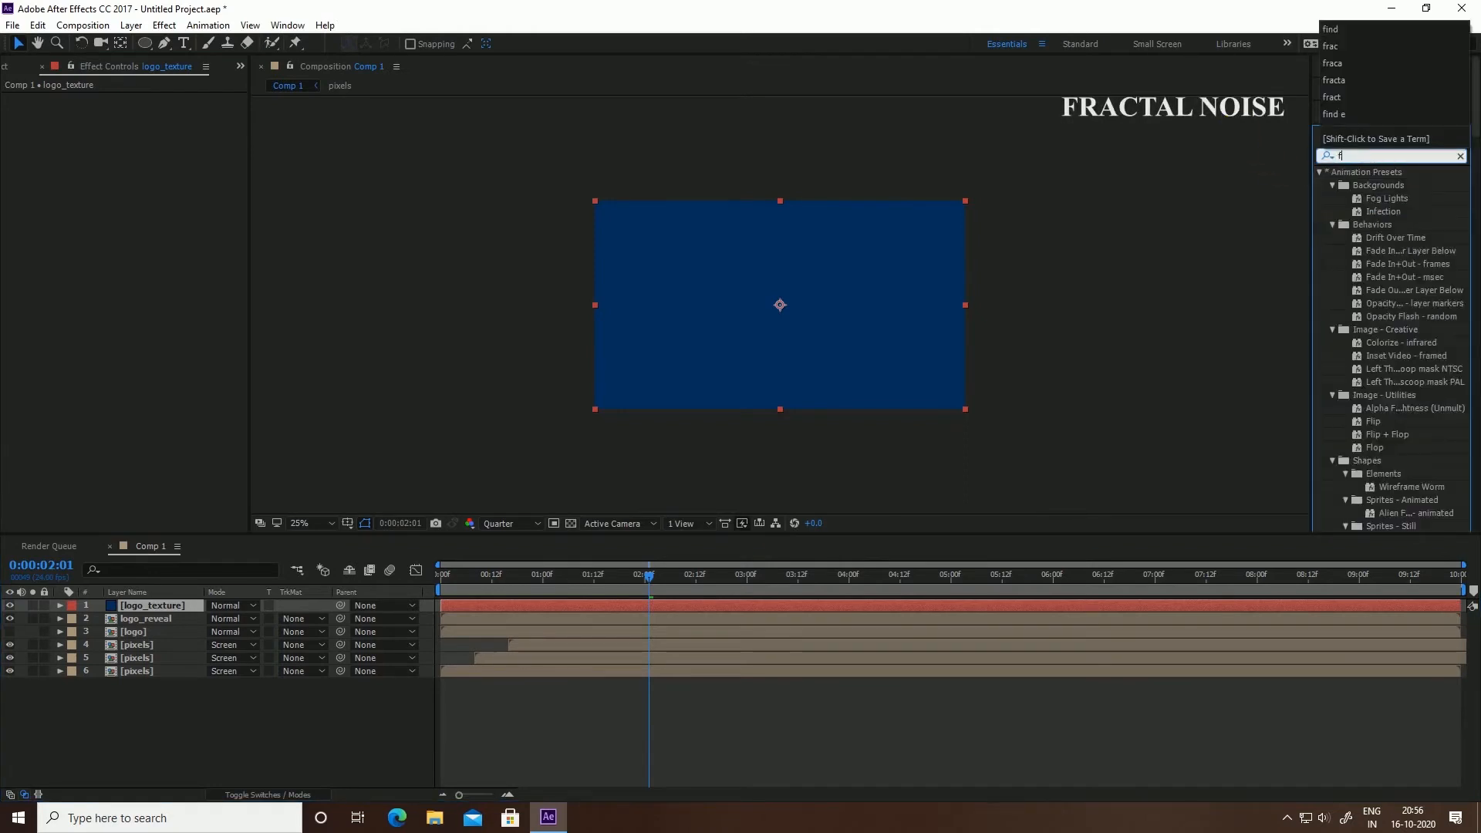
type("ract")
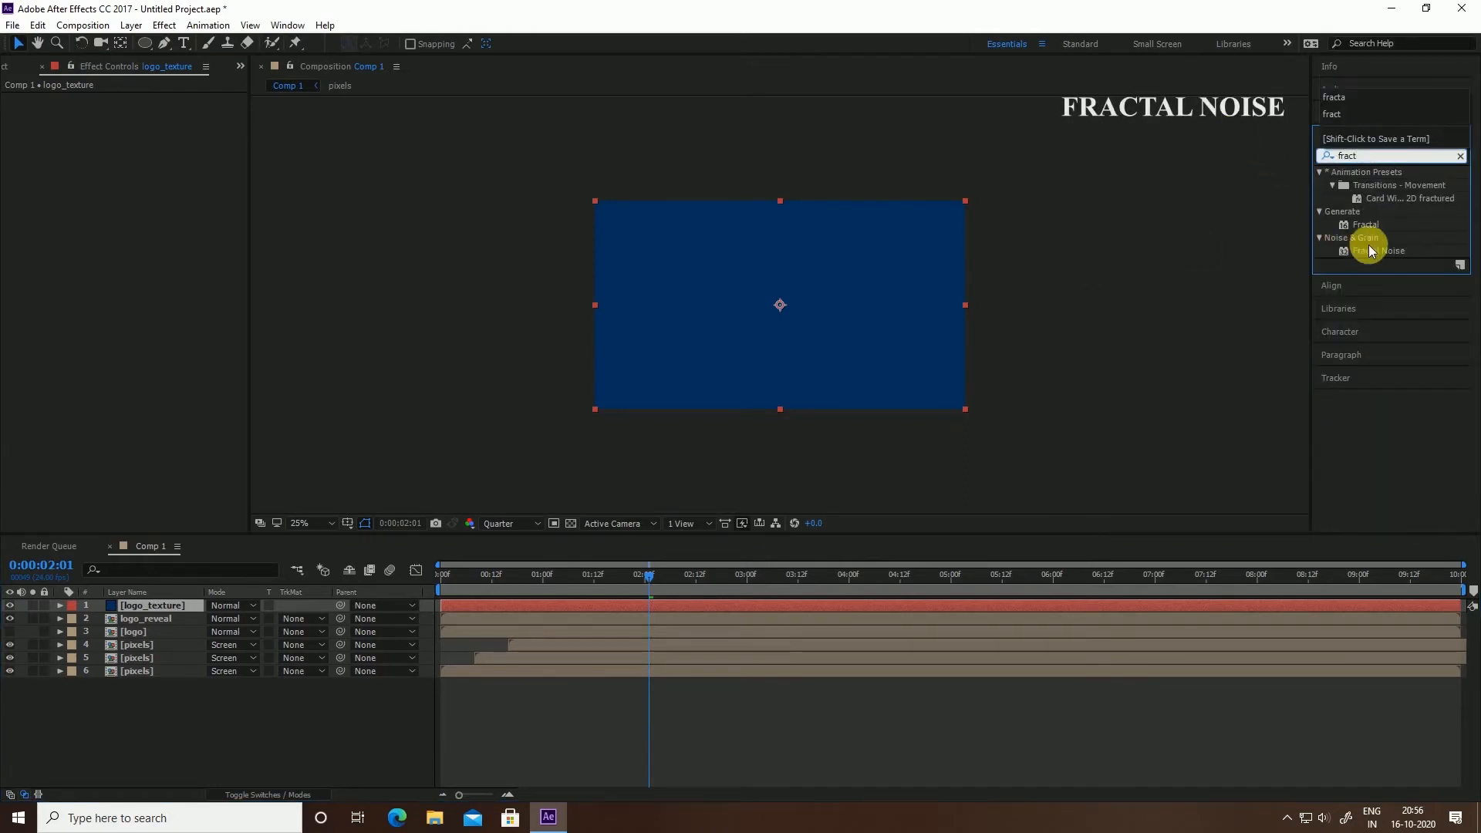
left_click_drag(1381, 249, 144, 607)
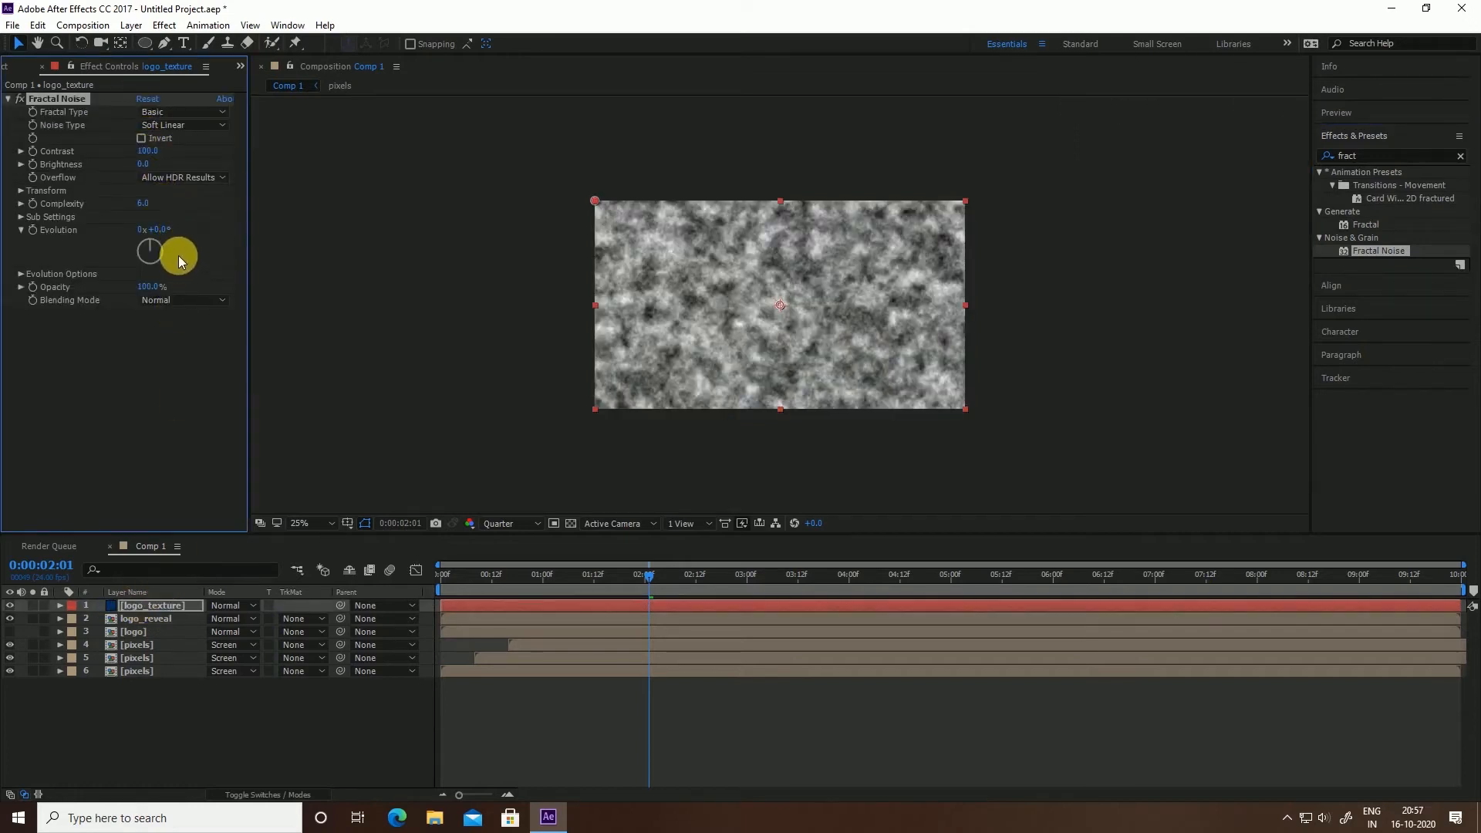
left_click(154, 127)
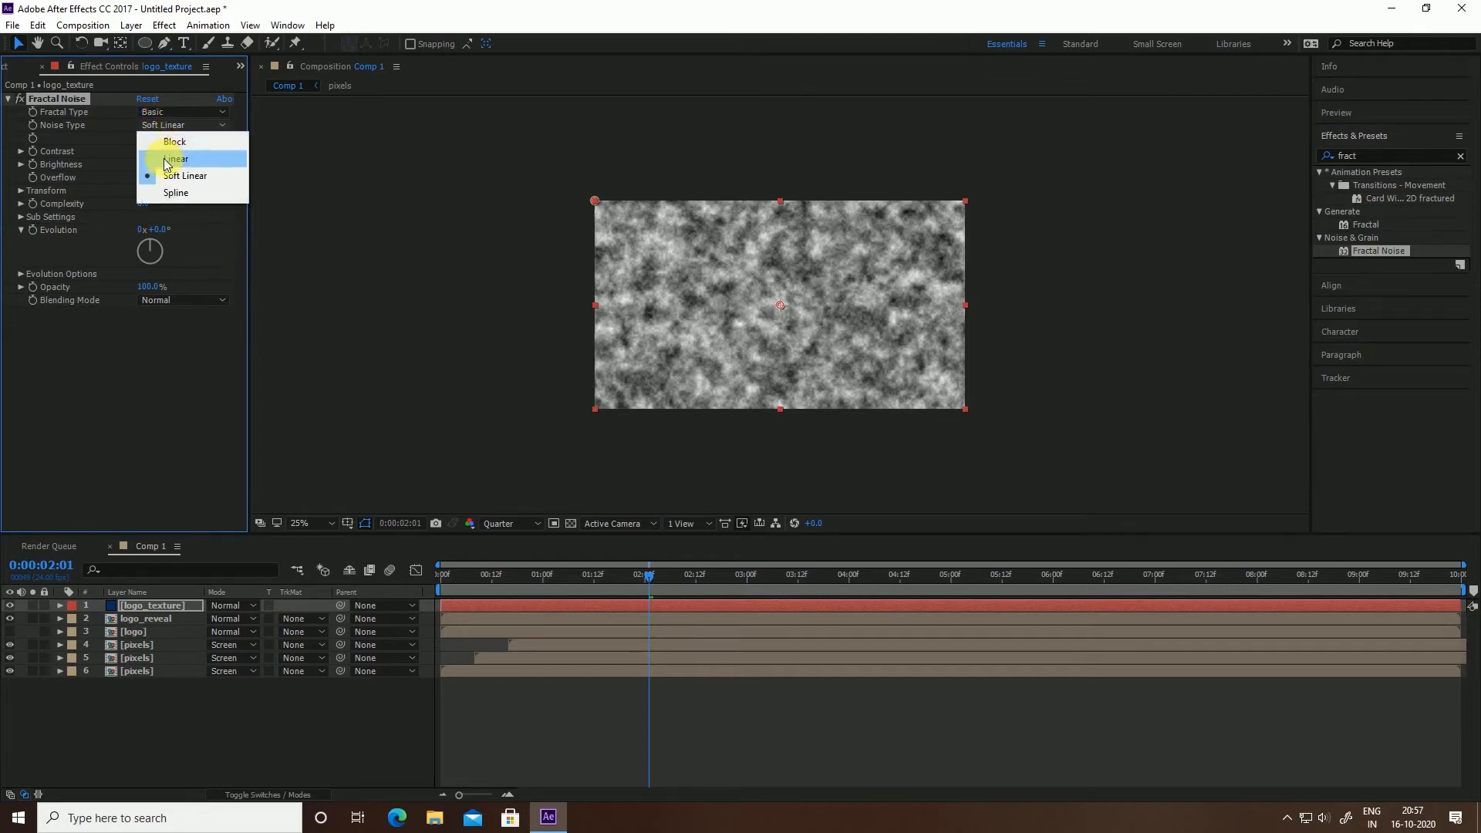
left_click(168, 142)
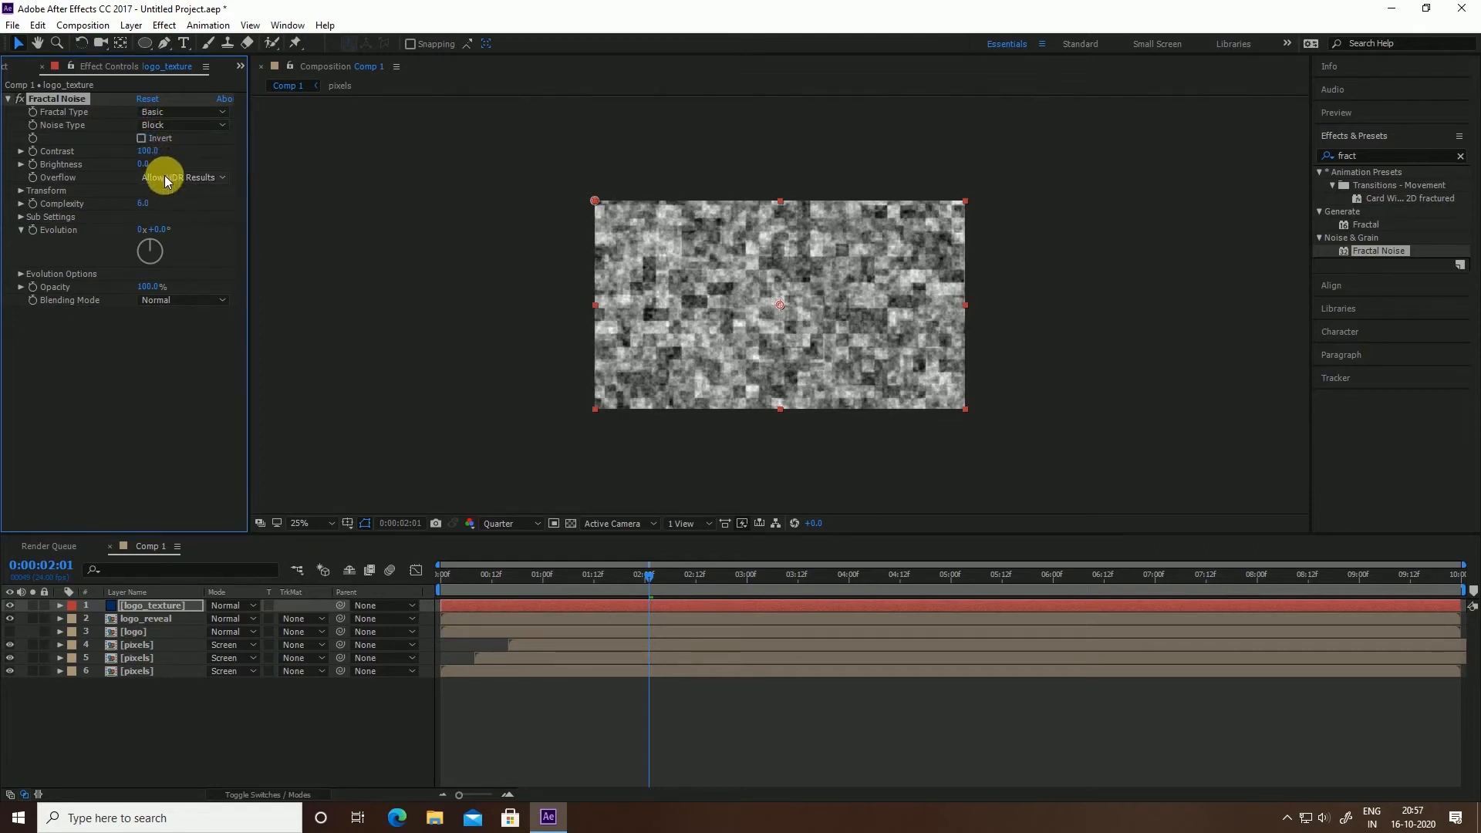
left_click(146, 151)
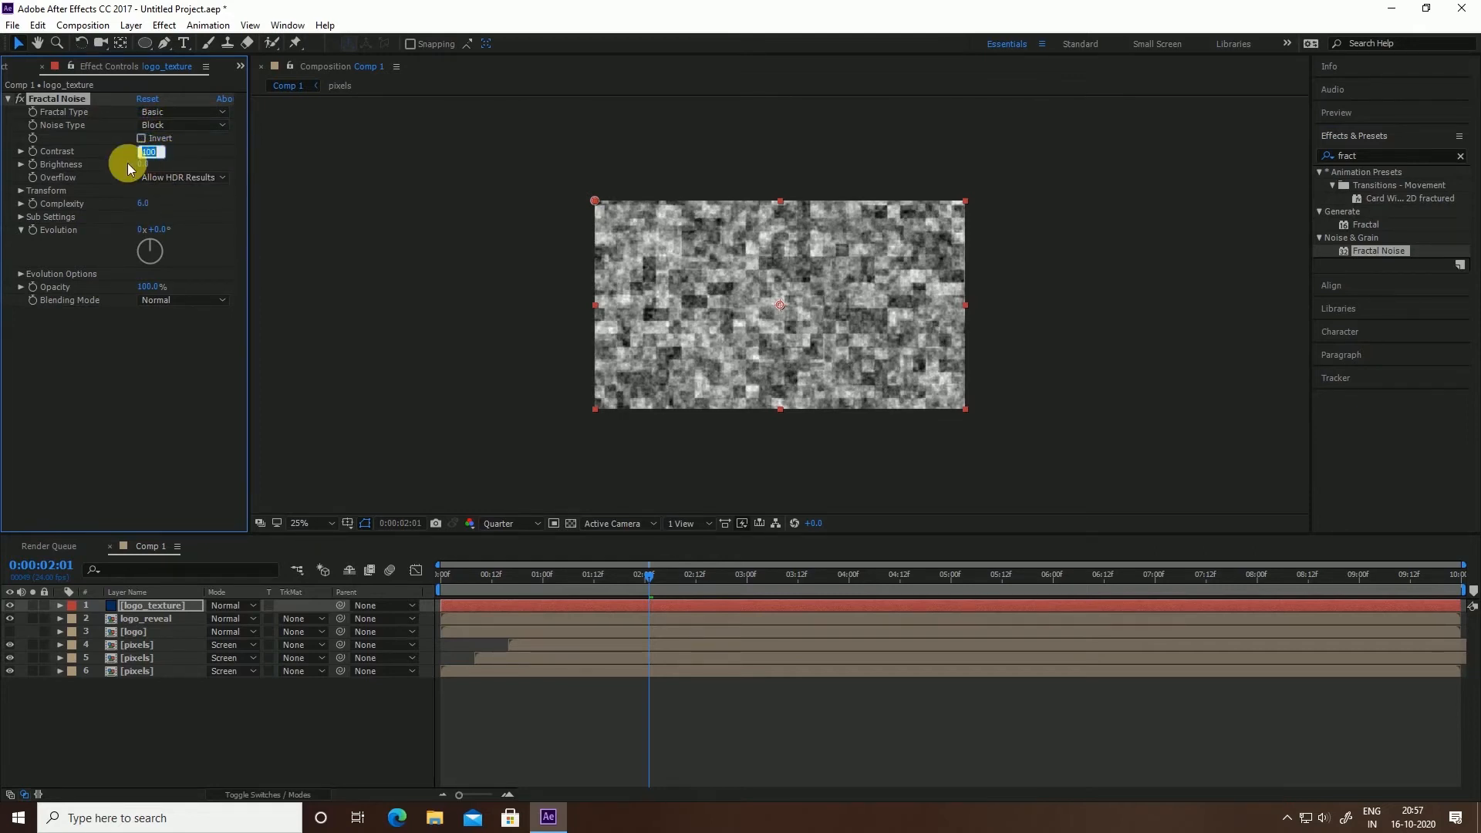
type("3")
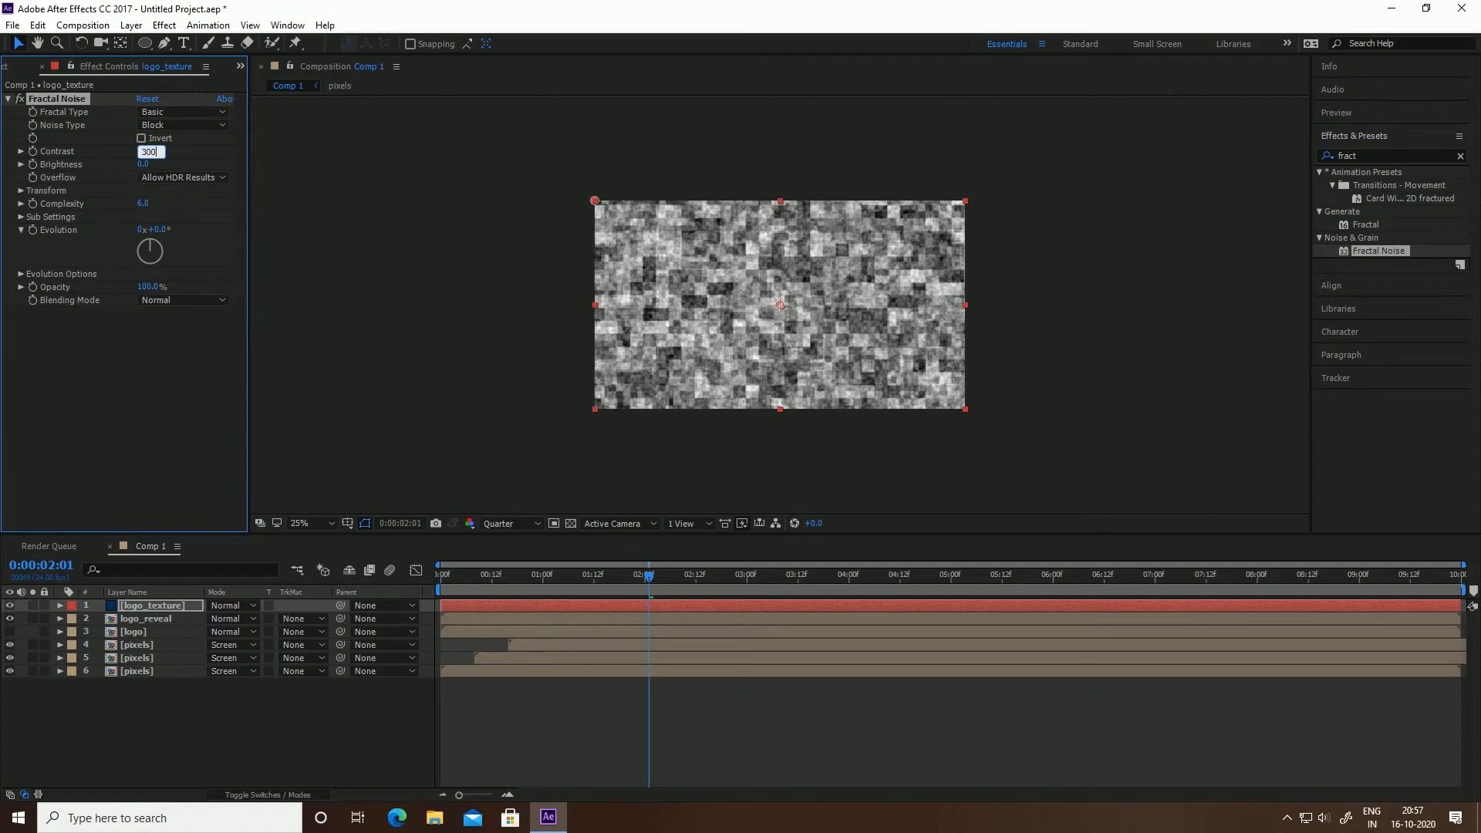
left_click(128, 163)
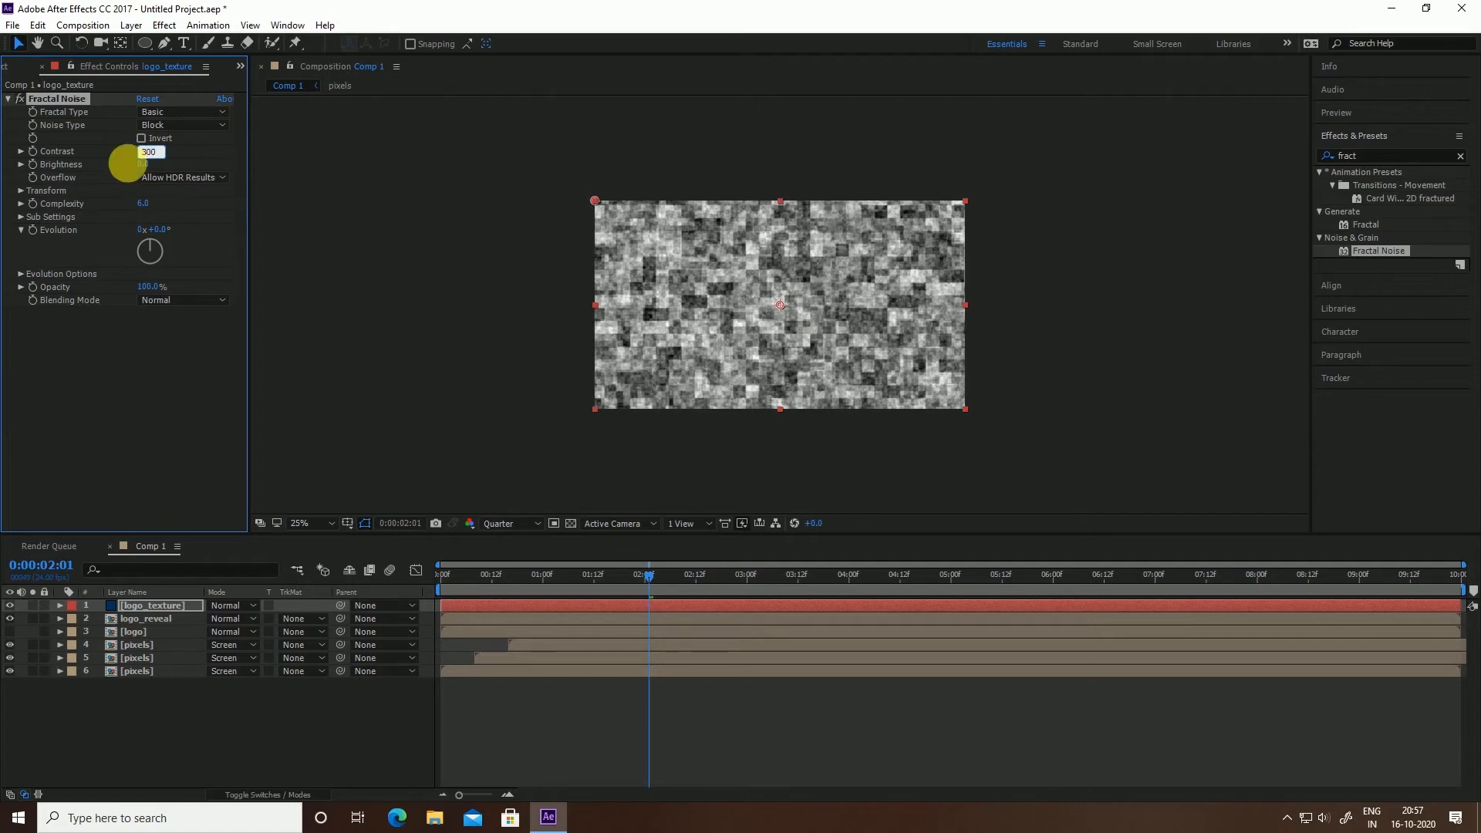
left_click(147, 204)
type("4")
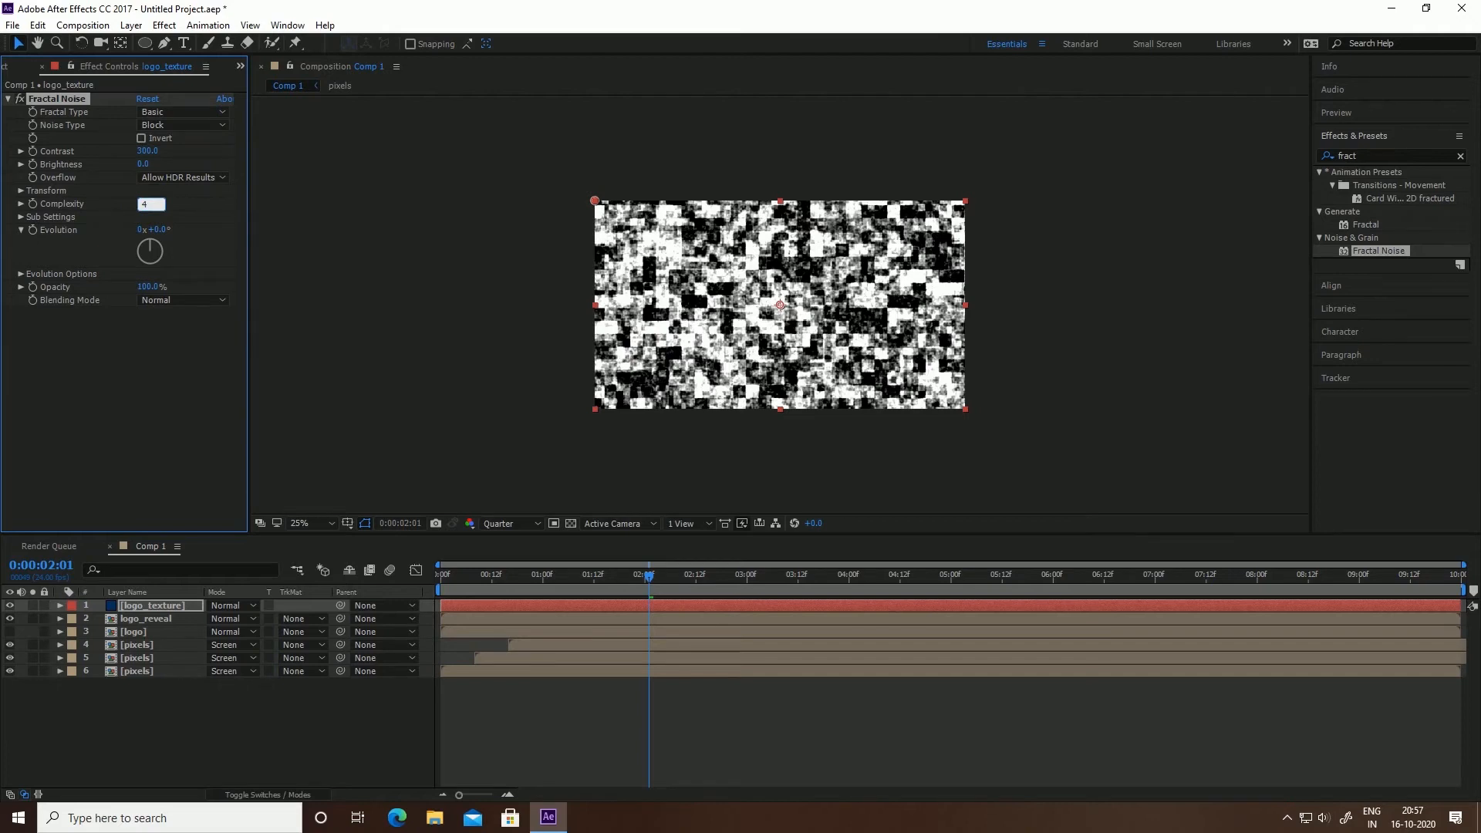
key("Return")
Set the Fractal Noise Transform Scale to 50 and Rotation to 45°
left_click(22, 190)
left_click(148, 229)
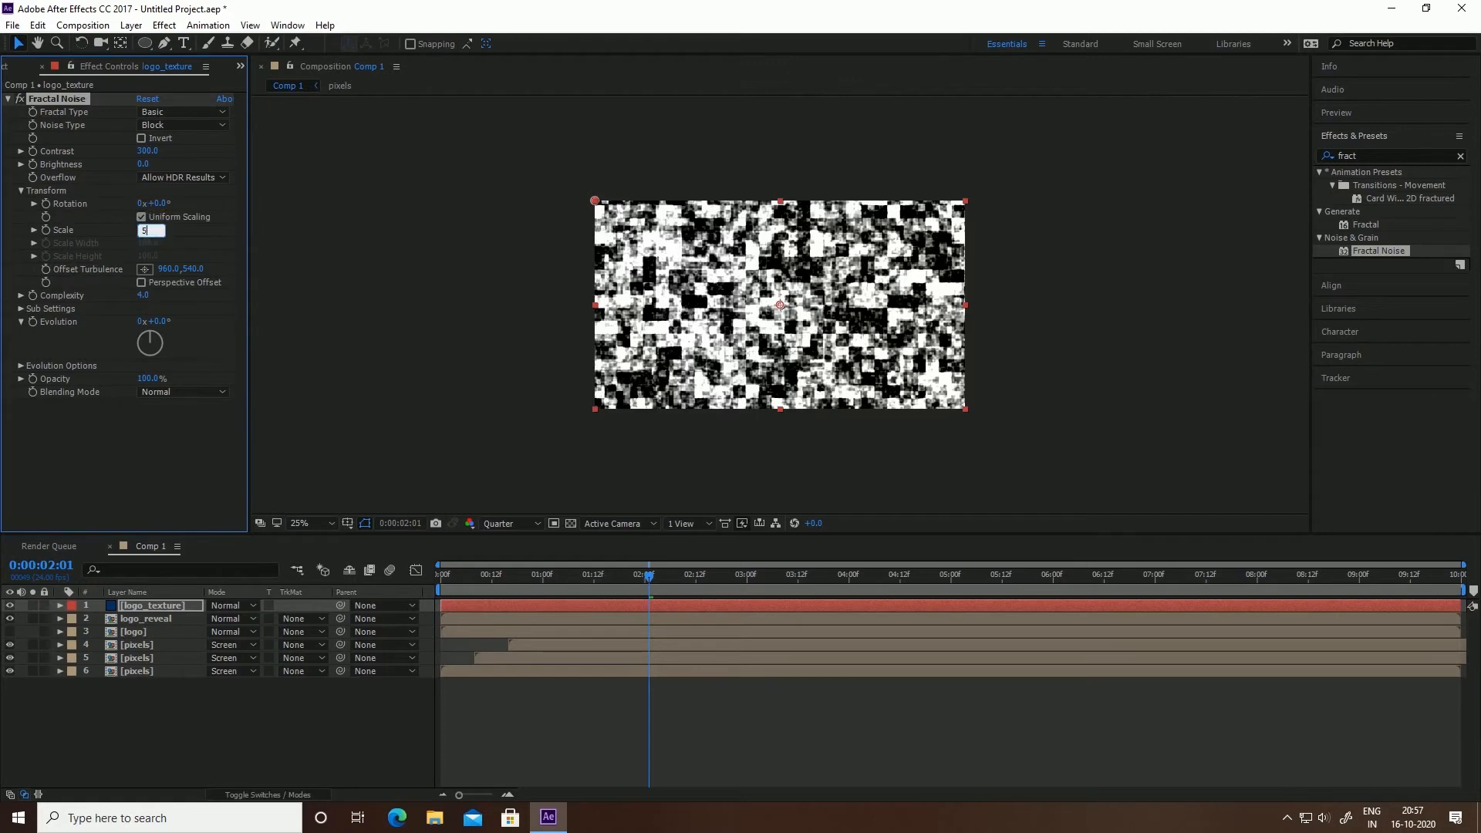
type("50")
key("Return")
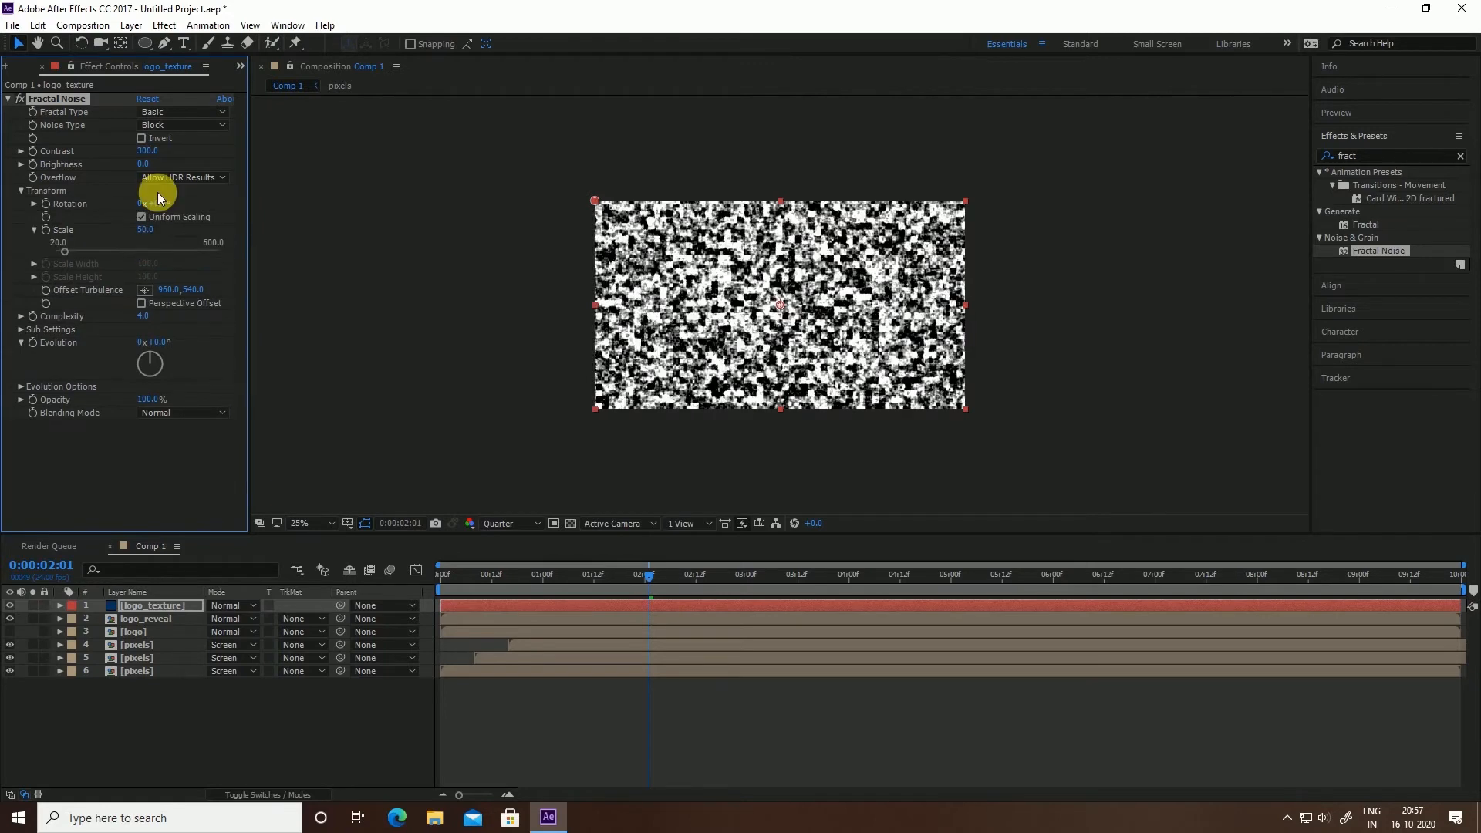
left_click(163, 206)
left_click(162, 193)
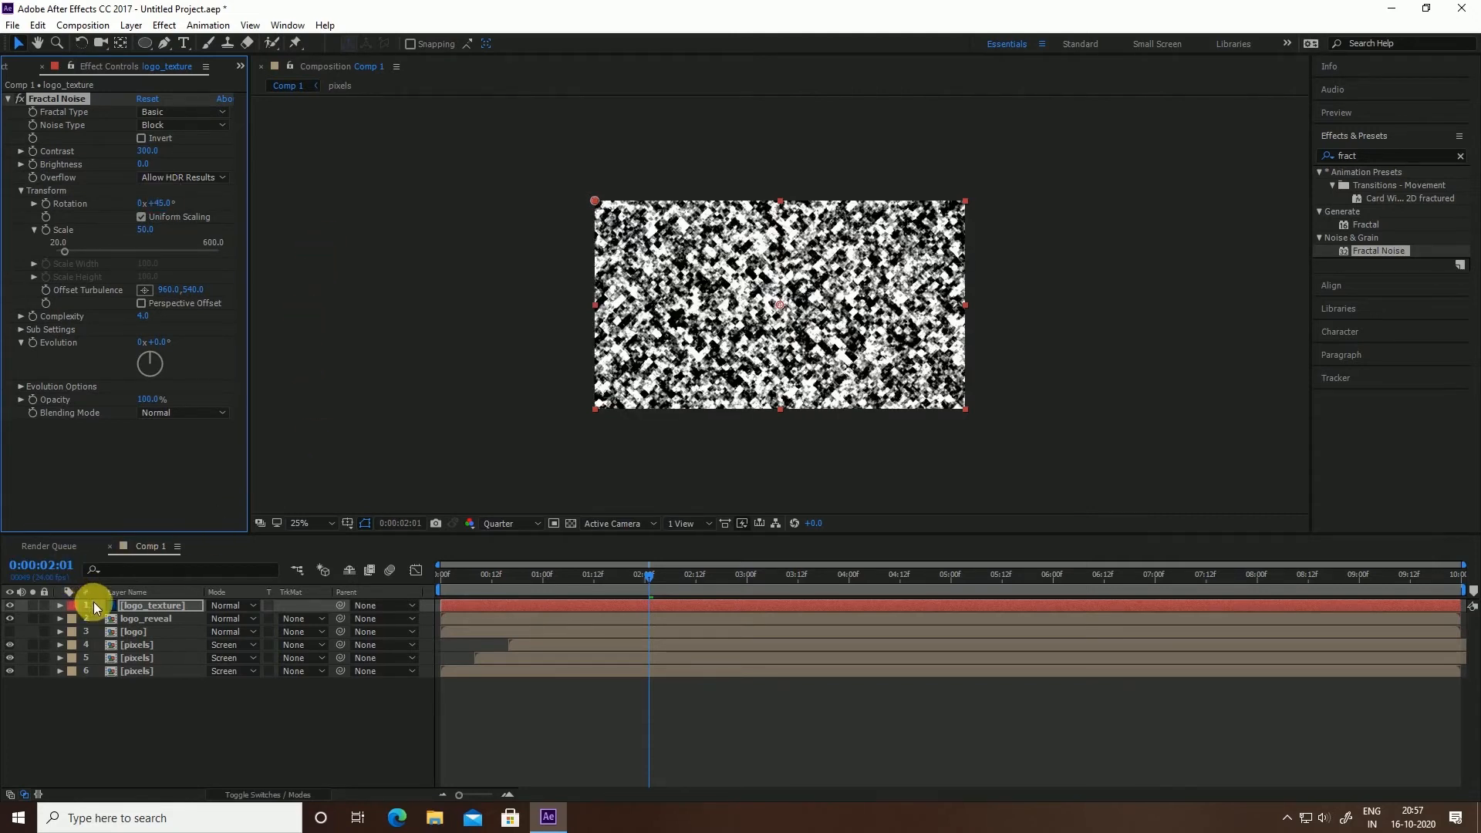
Pre-compose the logo_texture layer into a logo_texture comp and open it at the start
right_click(137, 603)
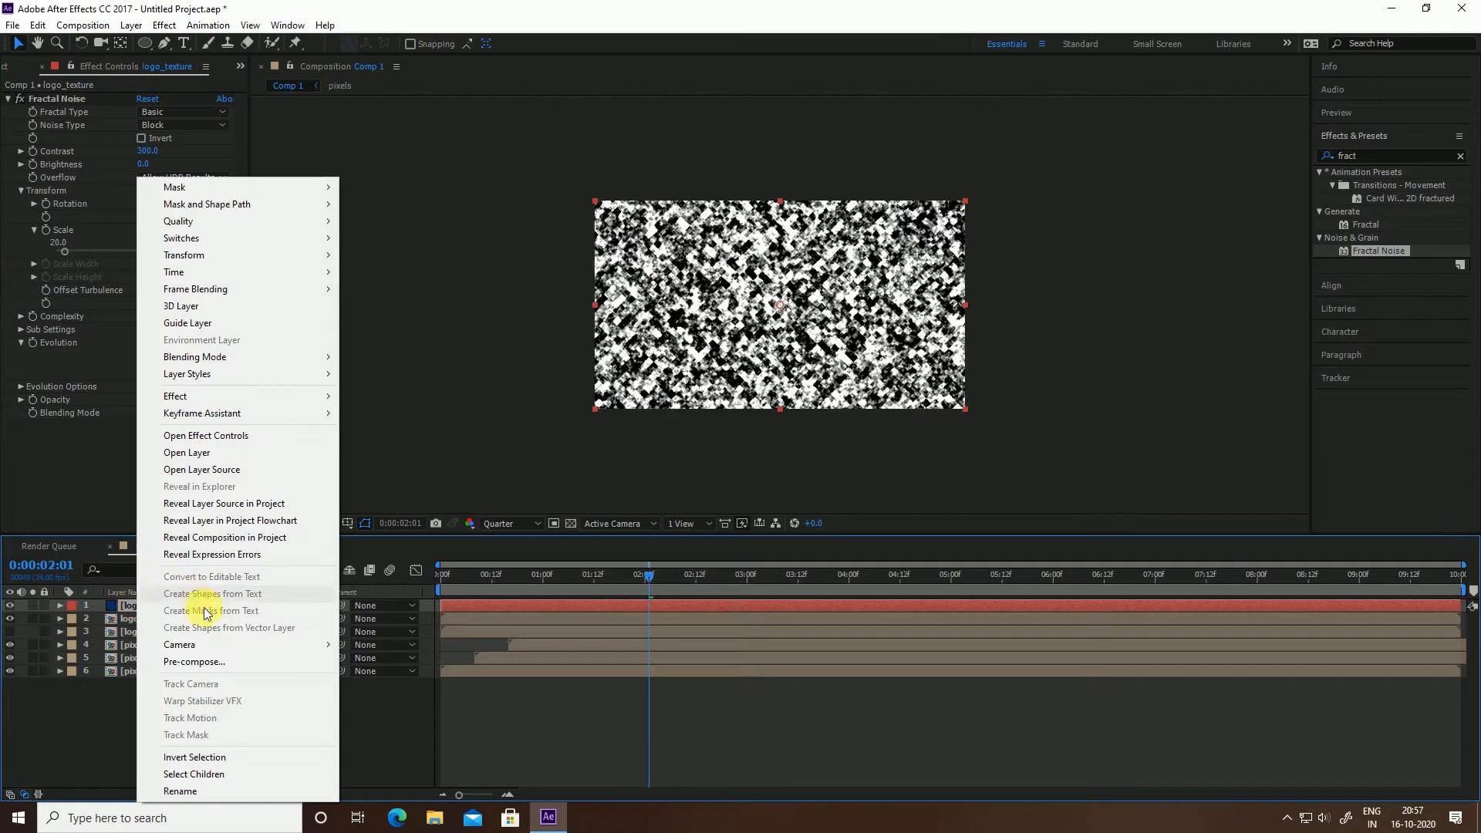
left_click(202, 661)
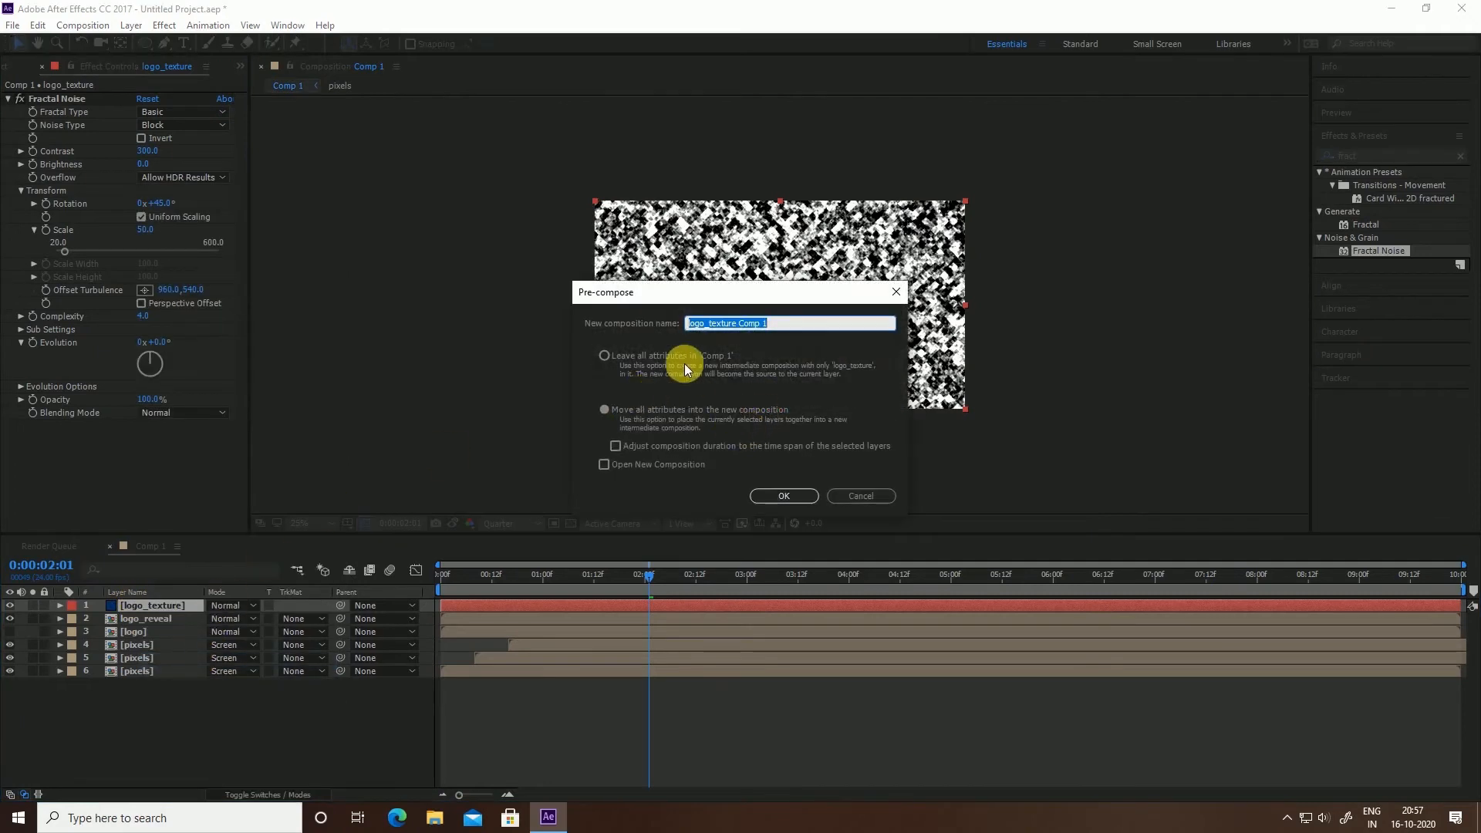
left_click_drag(777, 328, 741, 336)
left_click(793, 497)
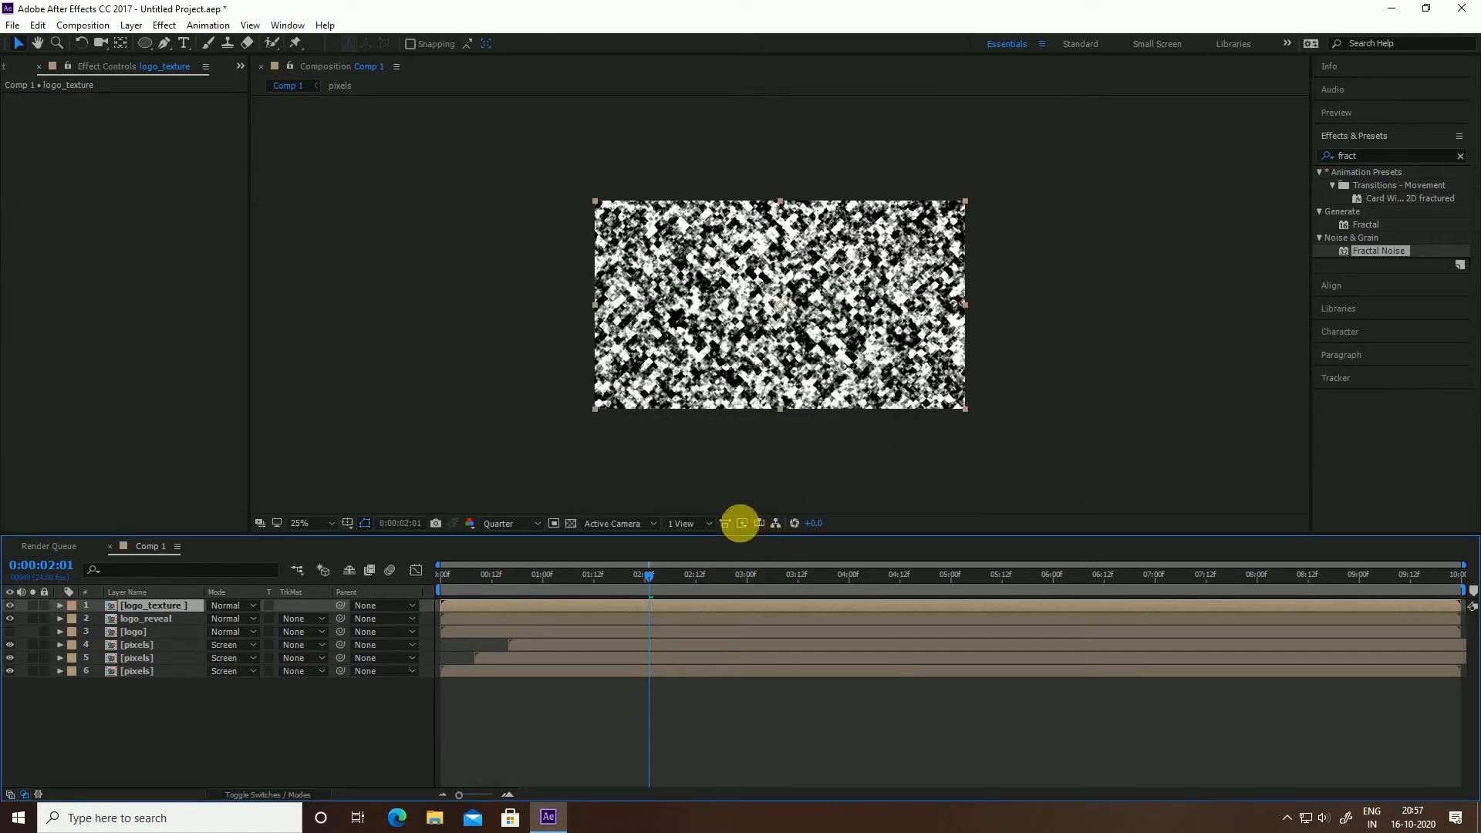
double_click(147, 609)
key("Home")
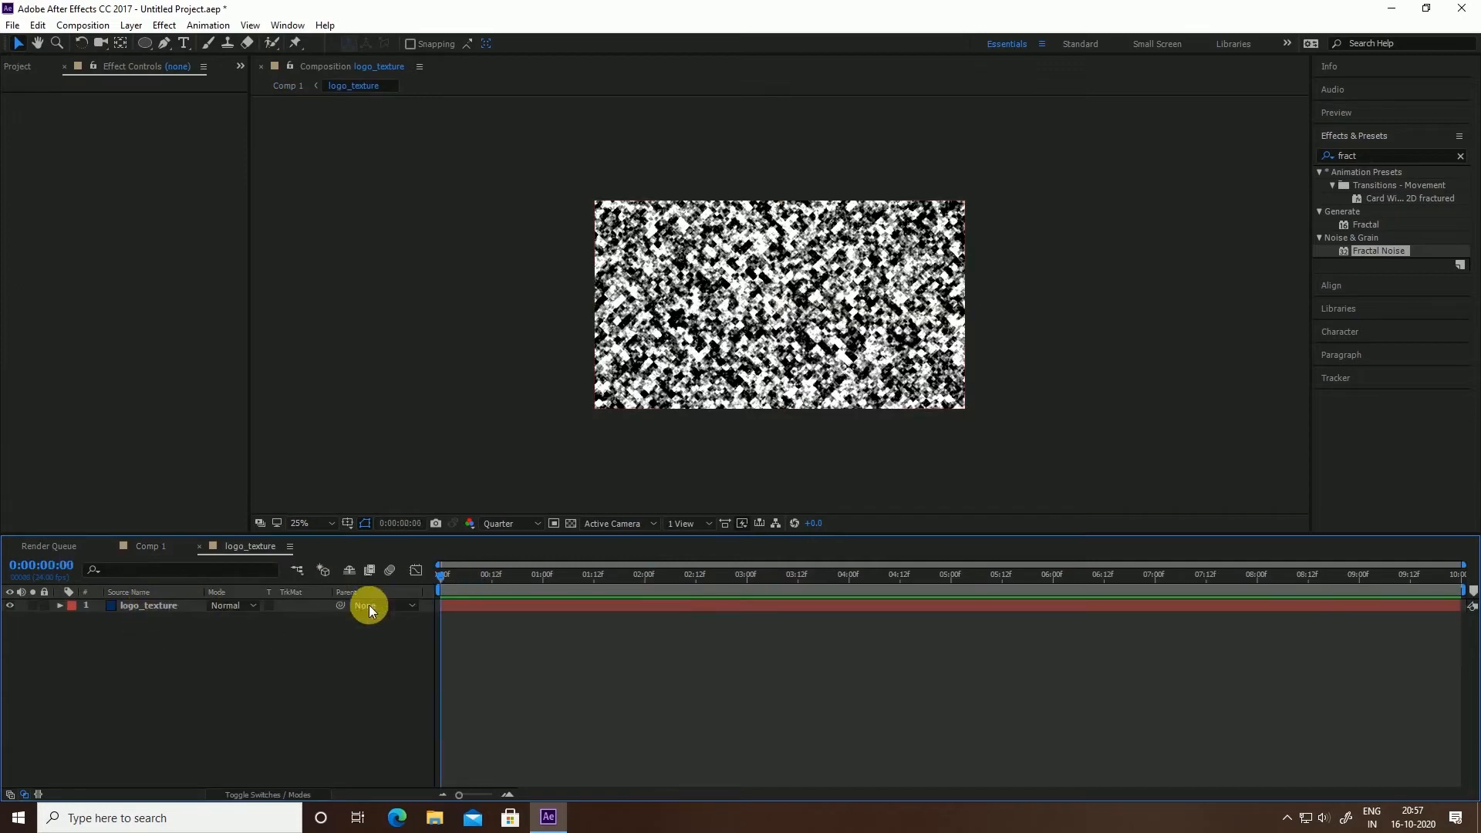
Set Fractal Noise Brightness to -300 at 0:00, then edit Brightness again at five seconds
left_click(149, 608)
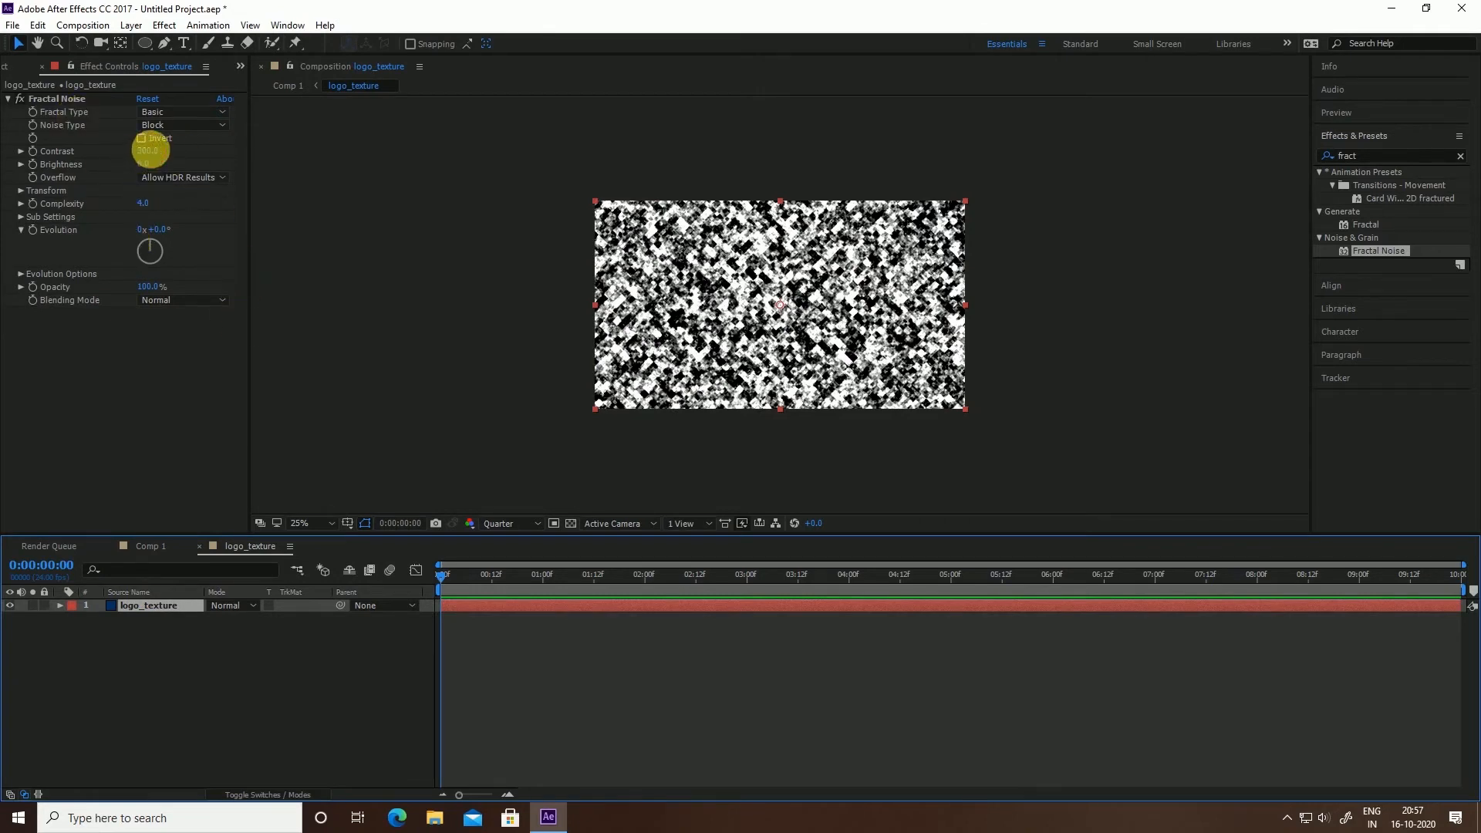
left_click(144, 165)
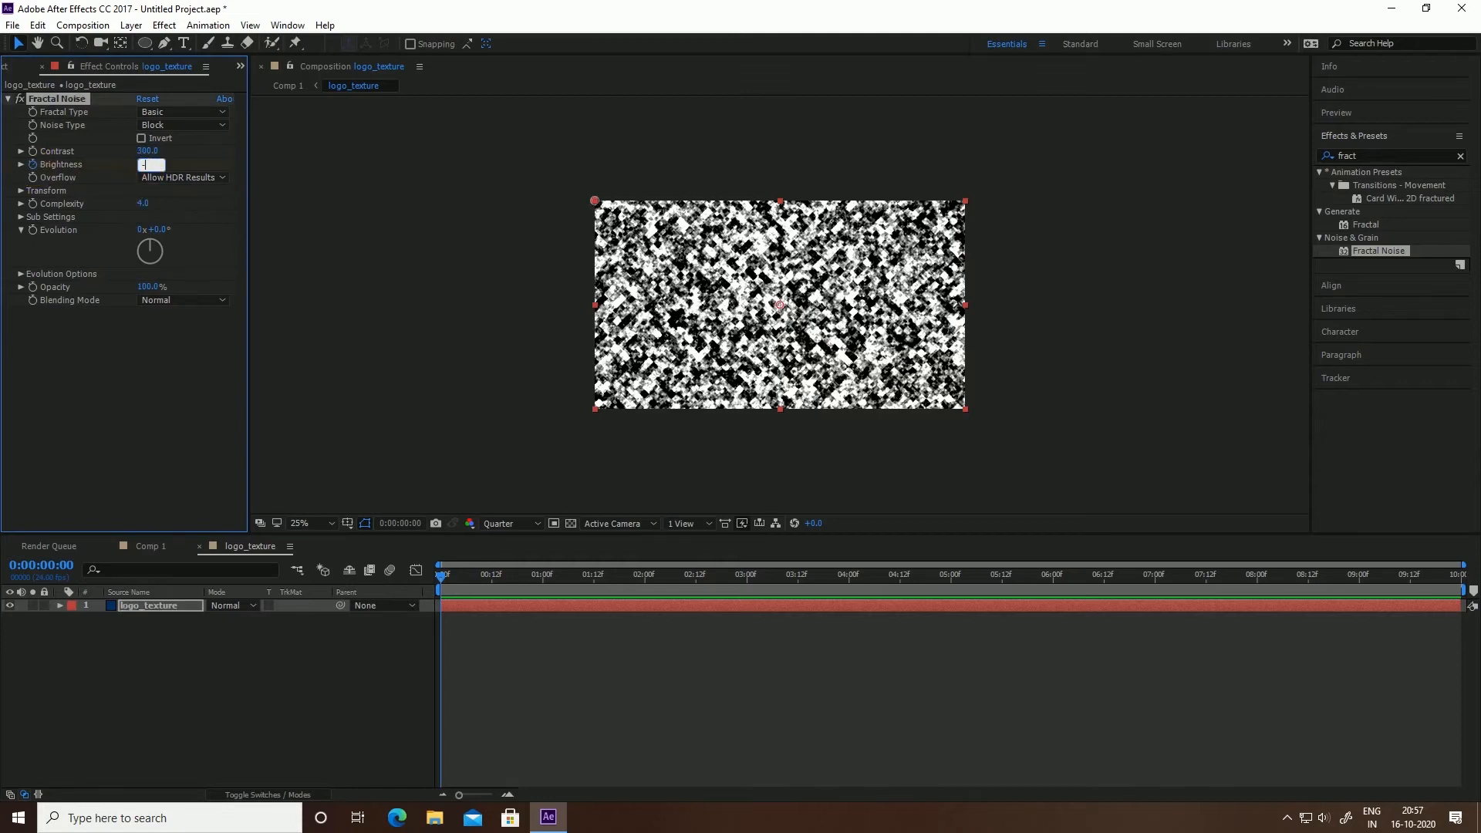
type("-300")
left_click(126, 190)
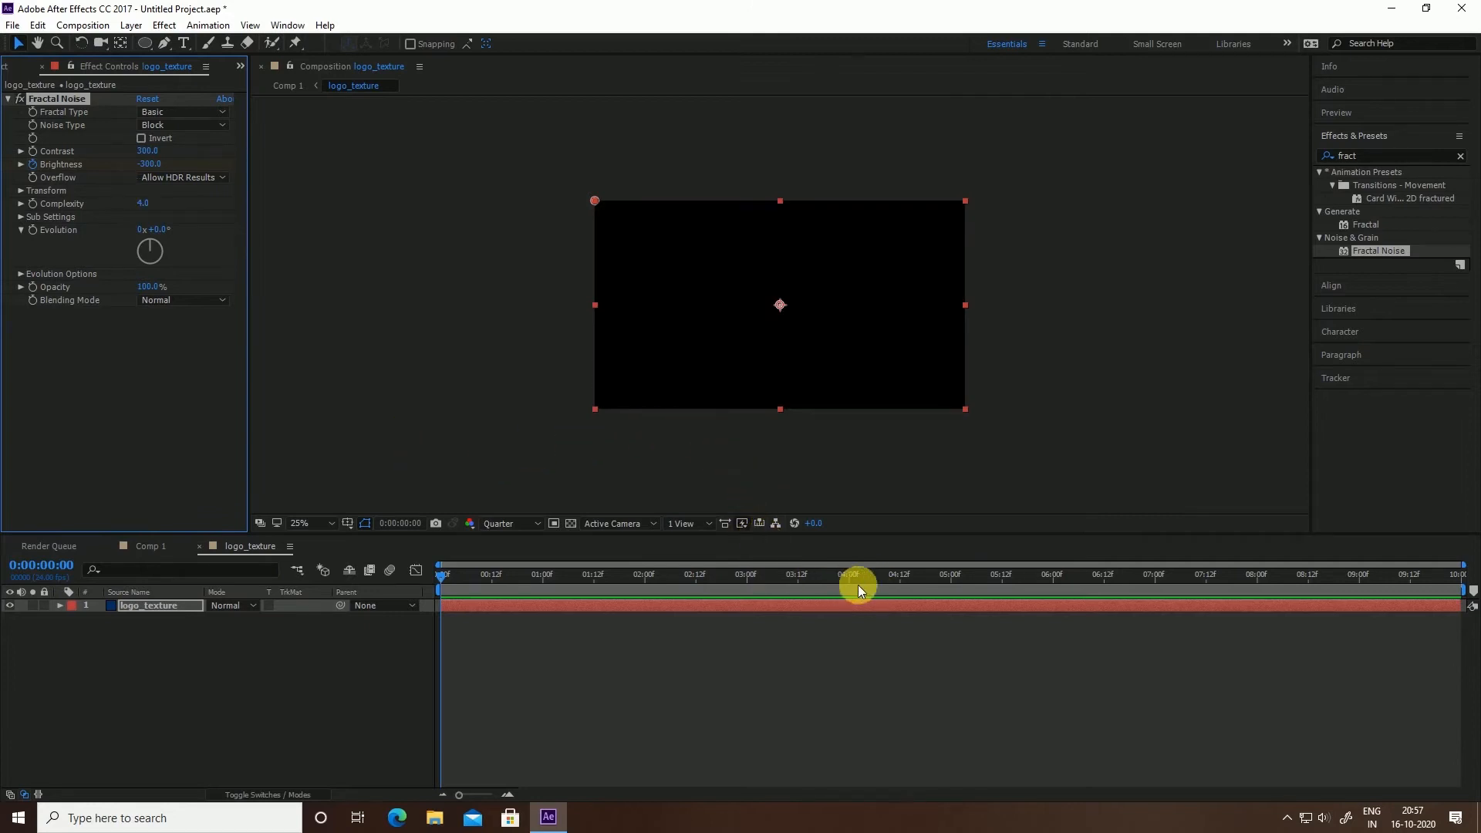
left_click(953, 582)
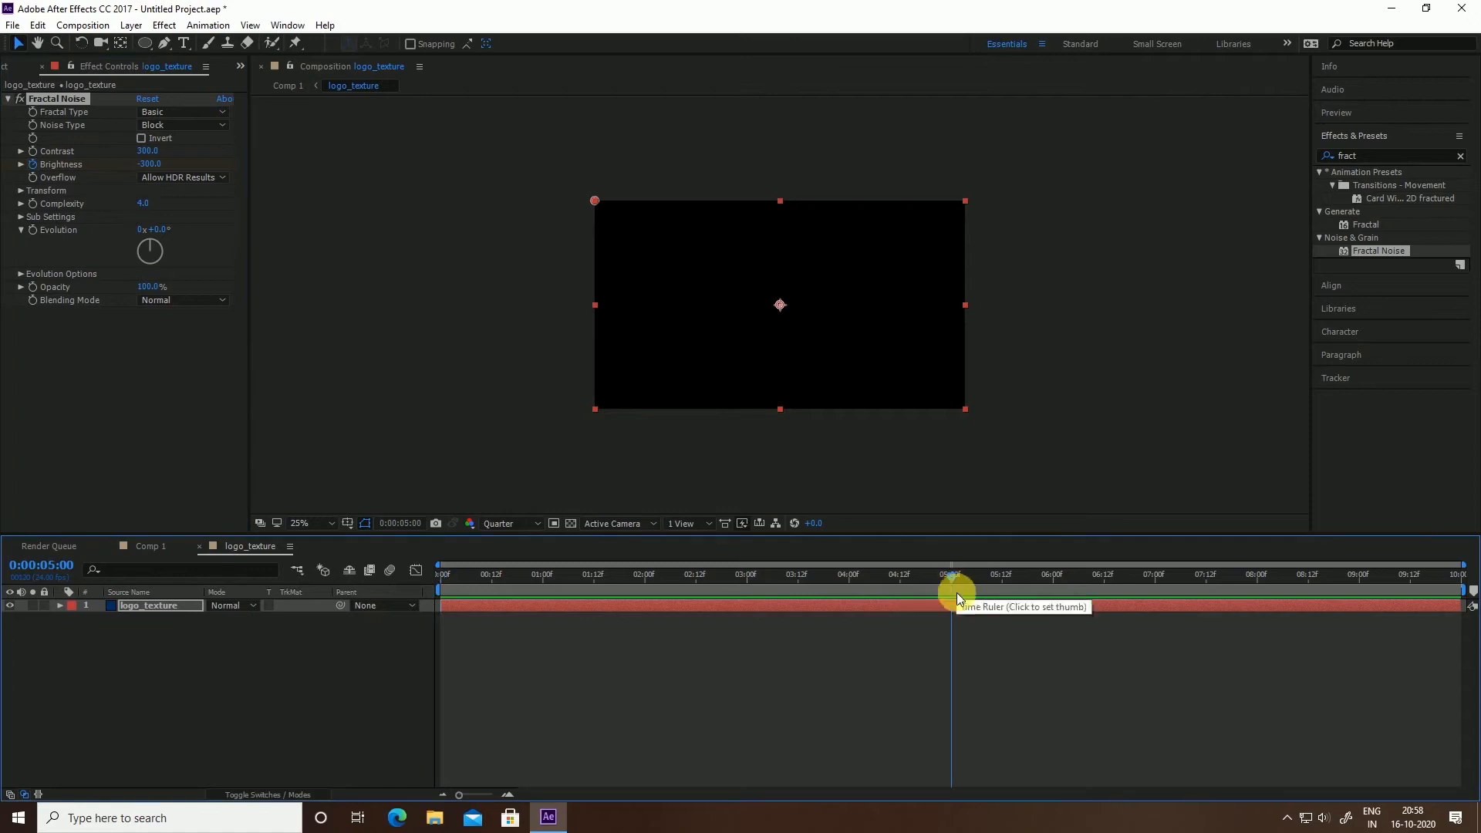
left_click(153, 164)
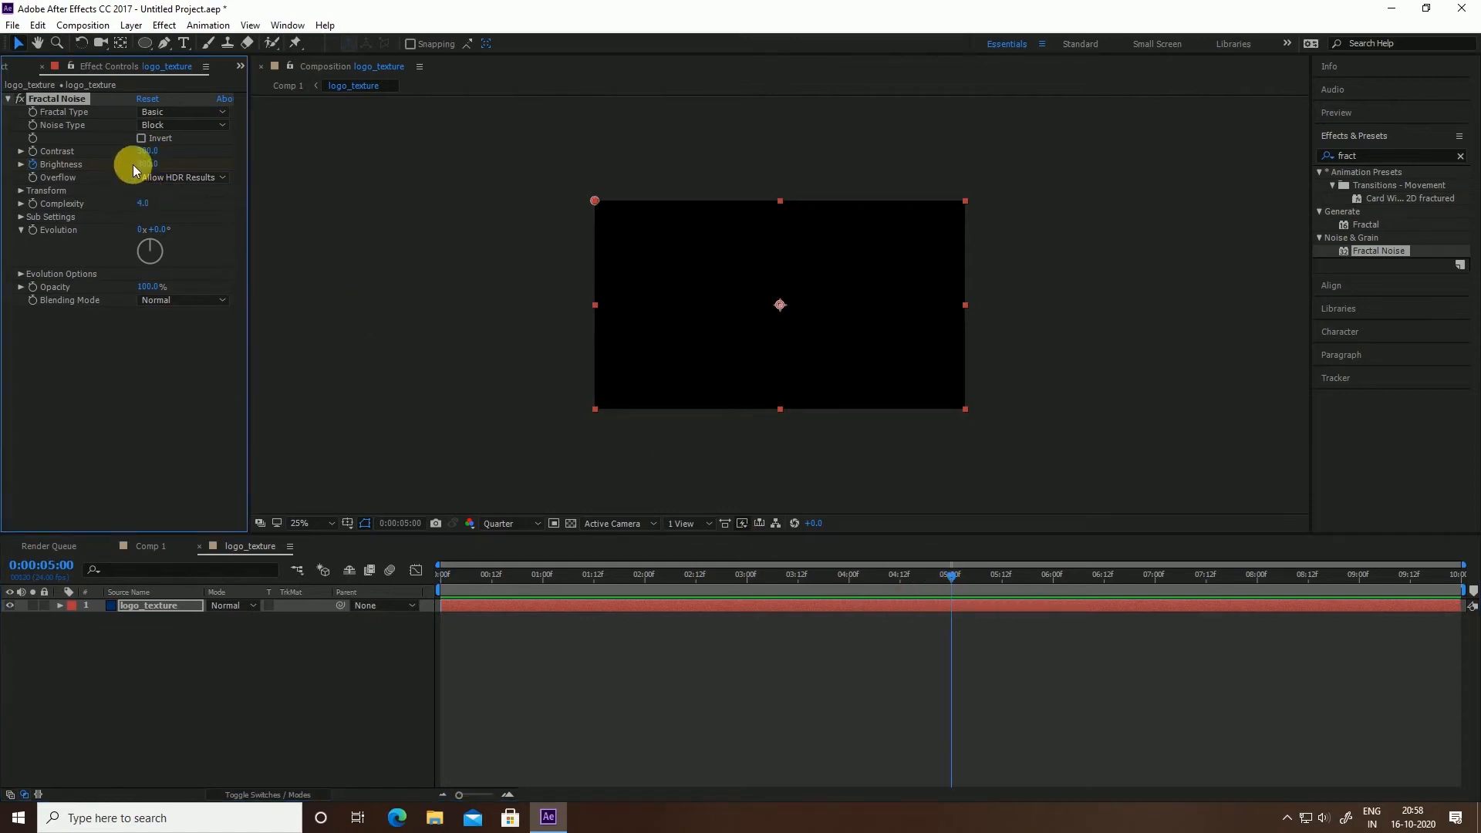
Hide the logo_texture precomp in Comp 1 and check its Brightness keyframes inside the precomp
left_click(11, 546)
left_click(45, 550)
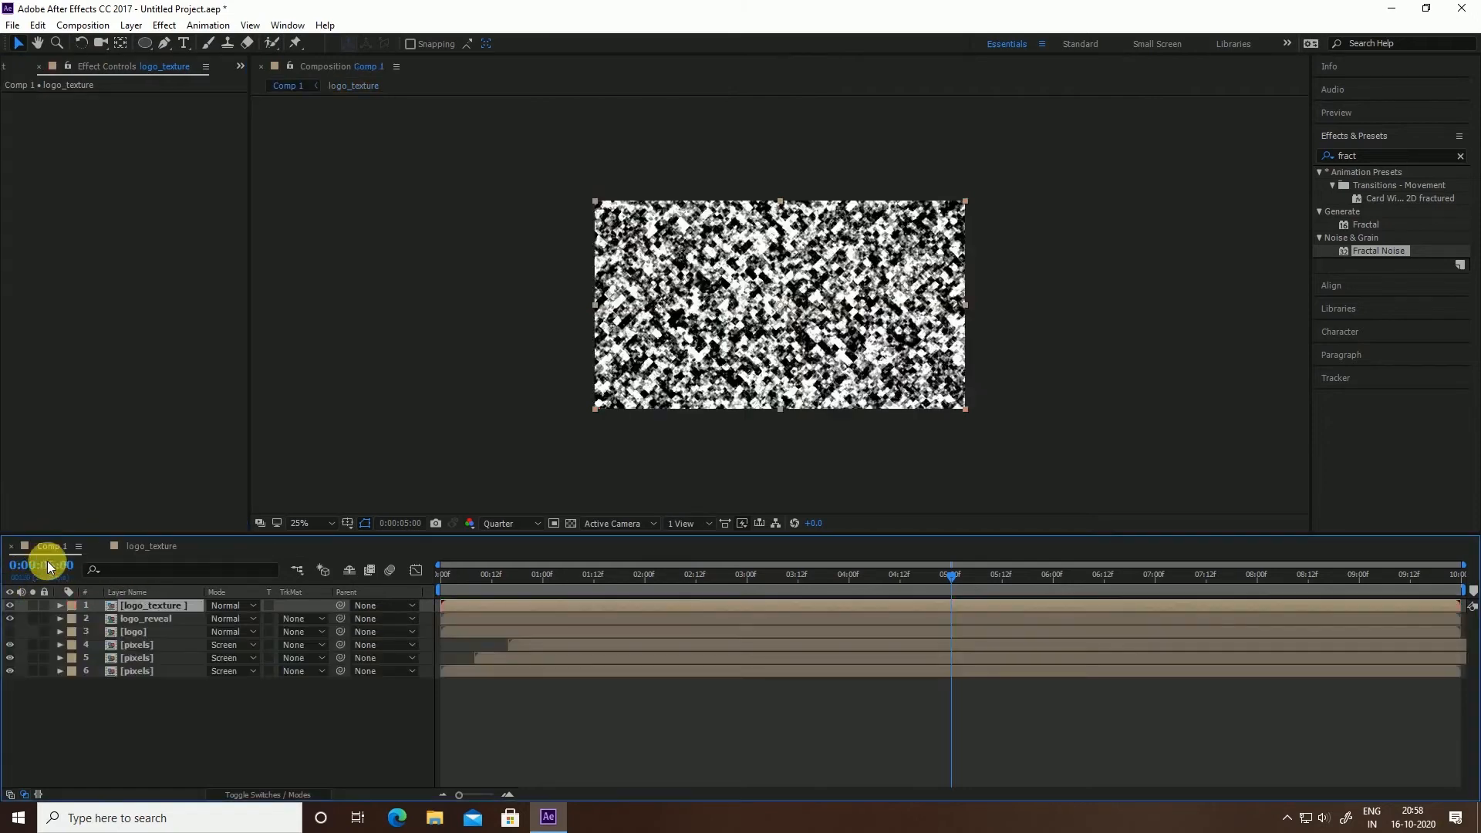
left_click(9, 606)
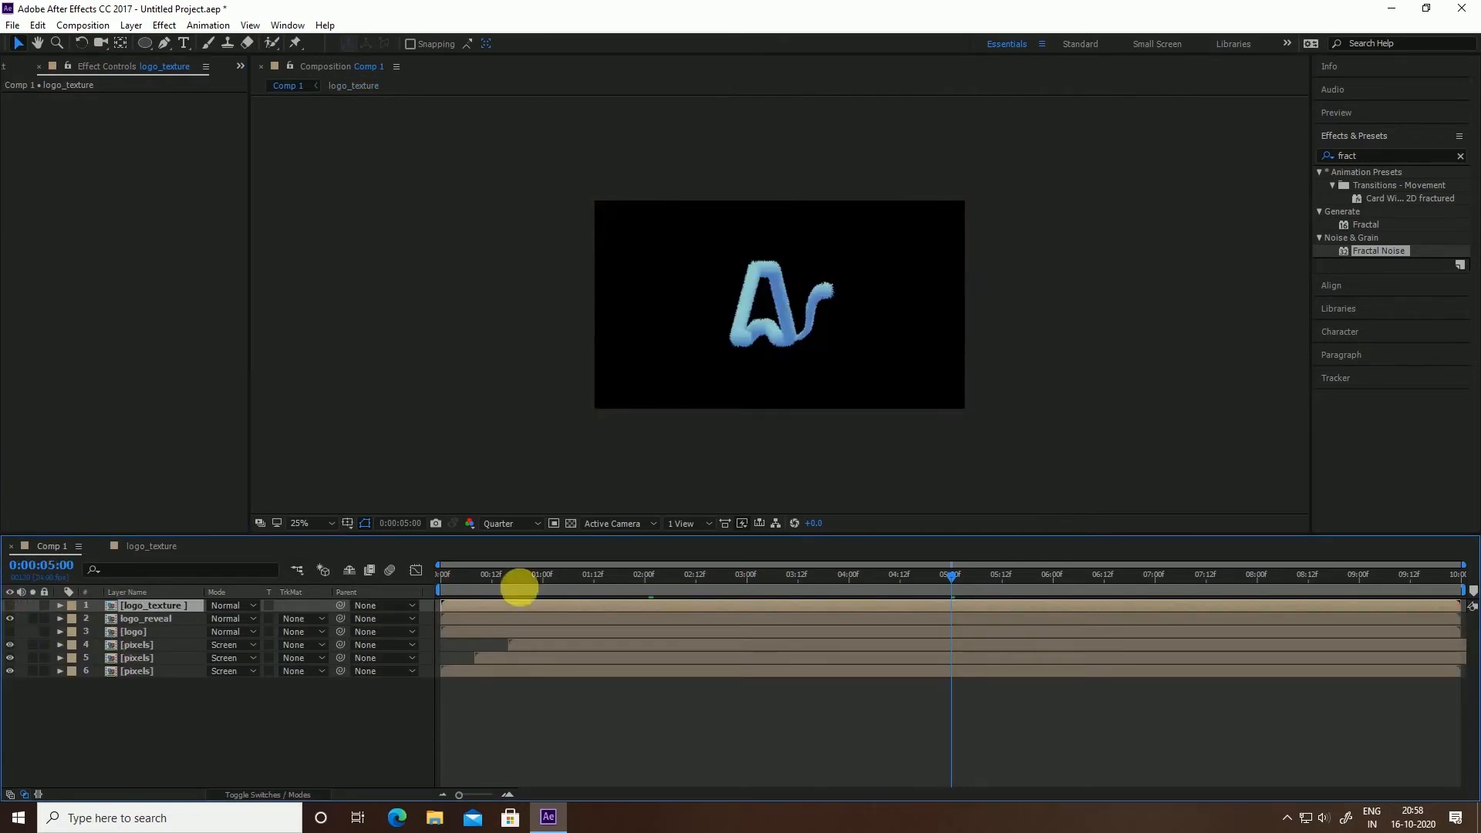
left_click_drag(519, 587, 414, 605)
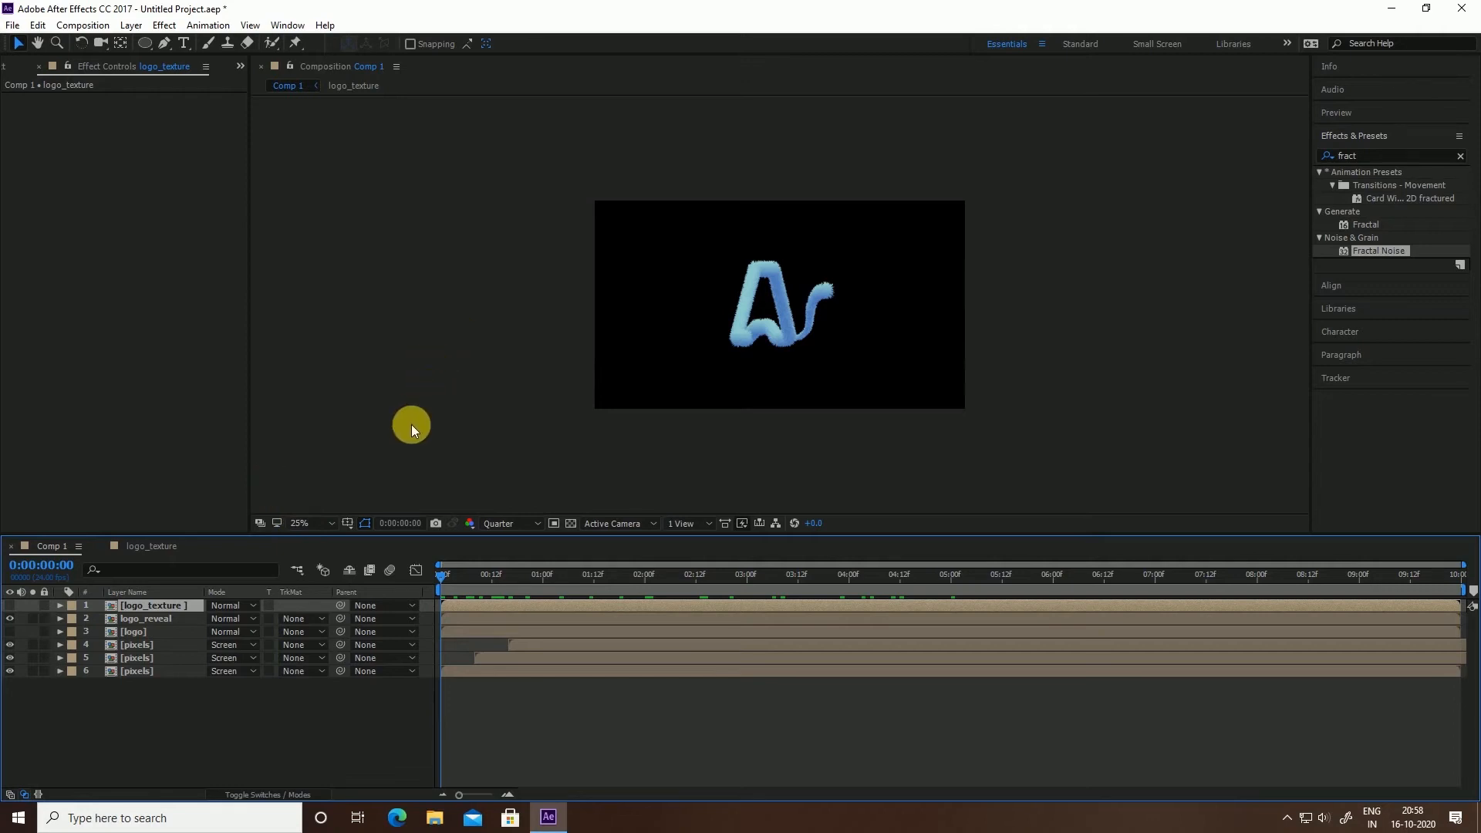
double_click(131, 611)
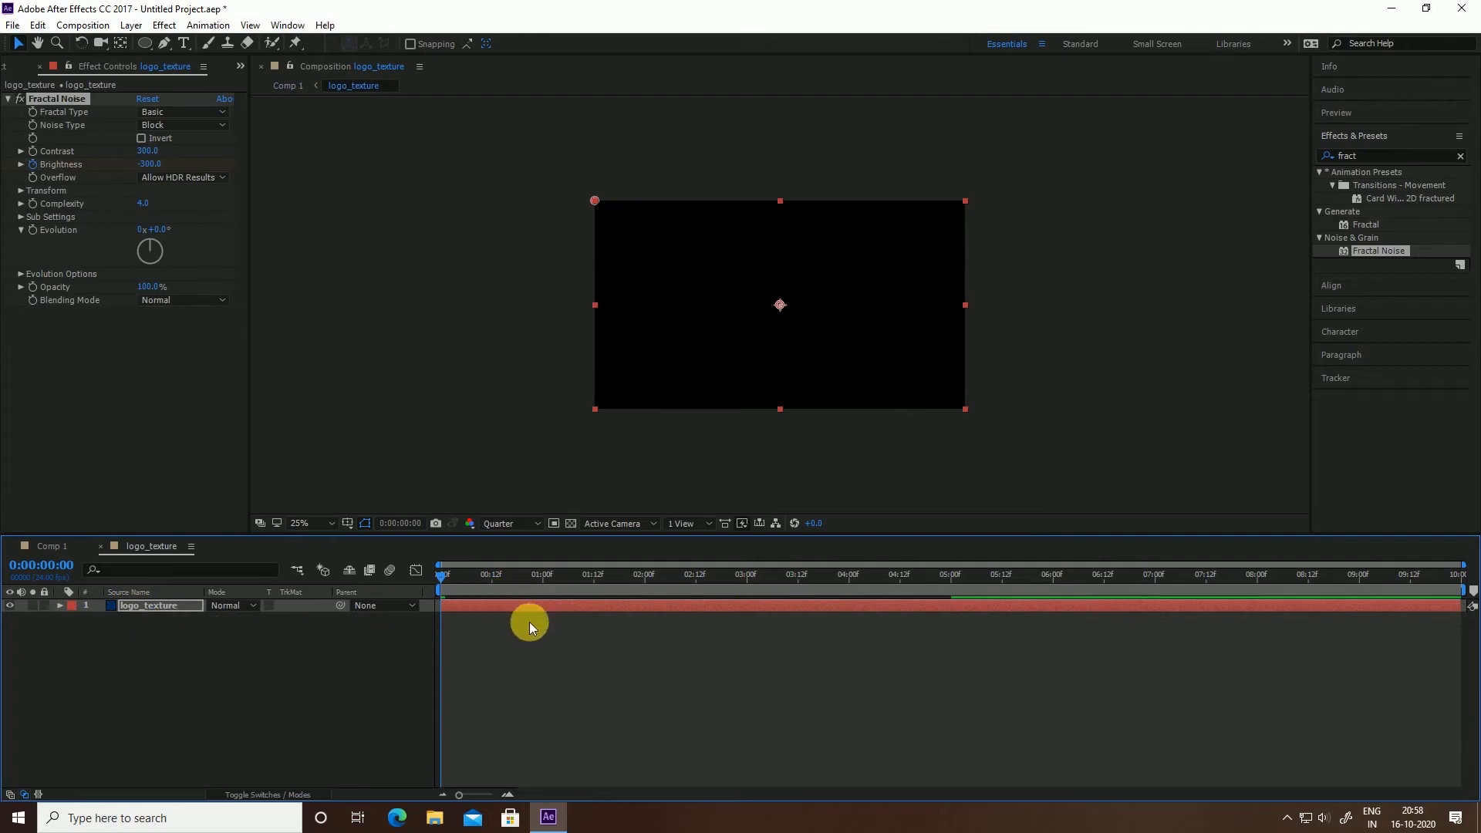
key("u")
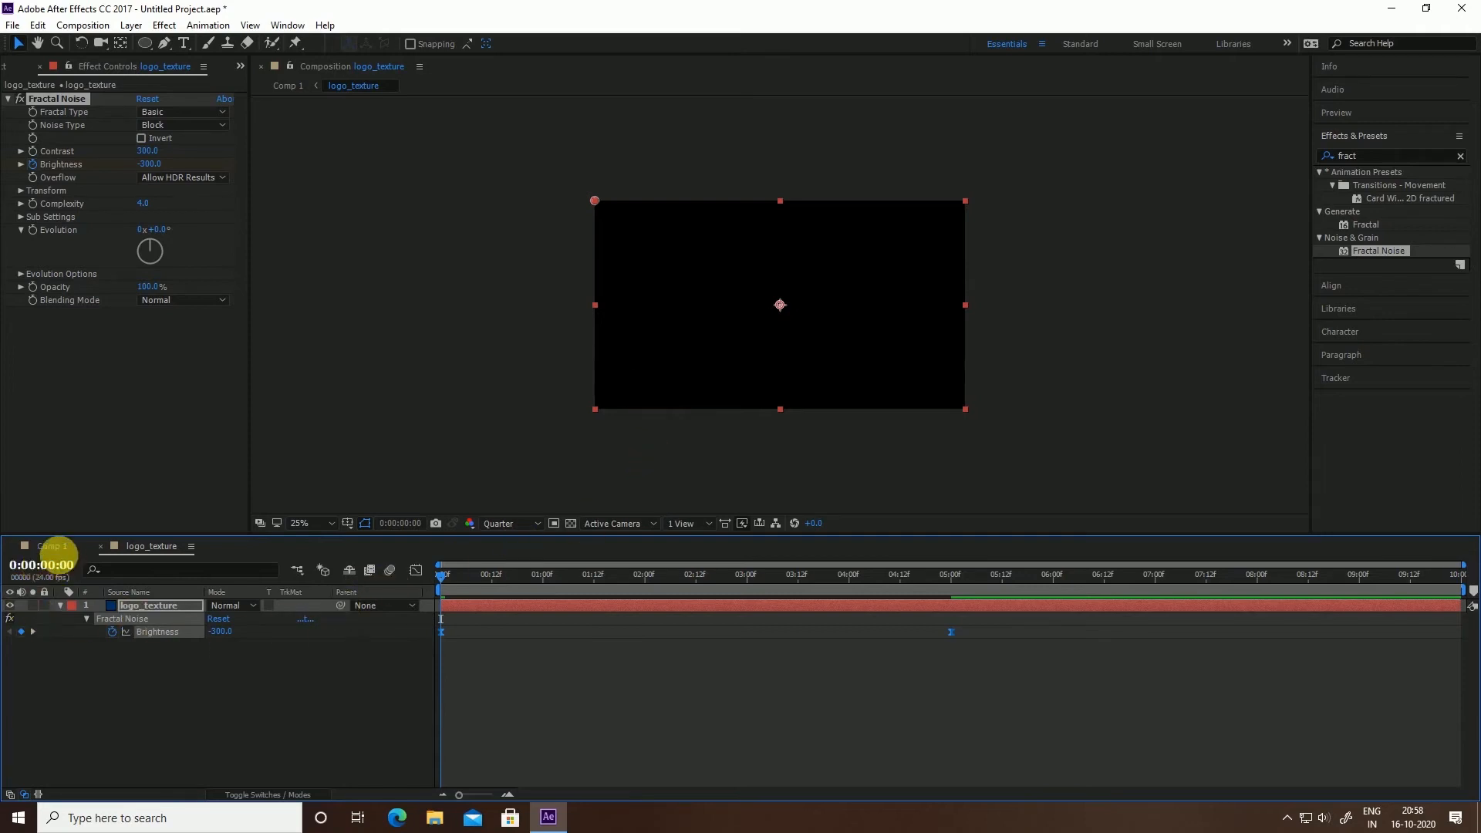
left_click(52, 546)
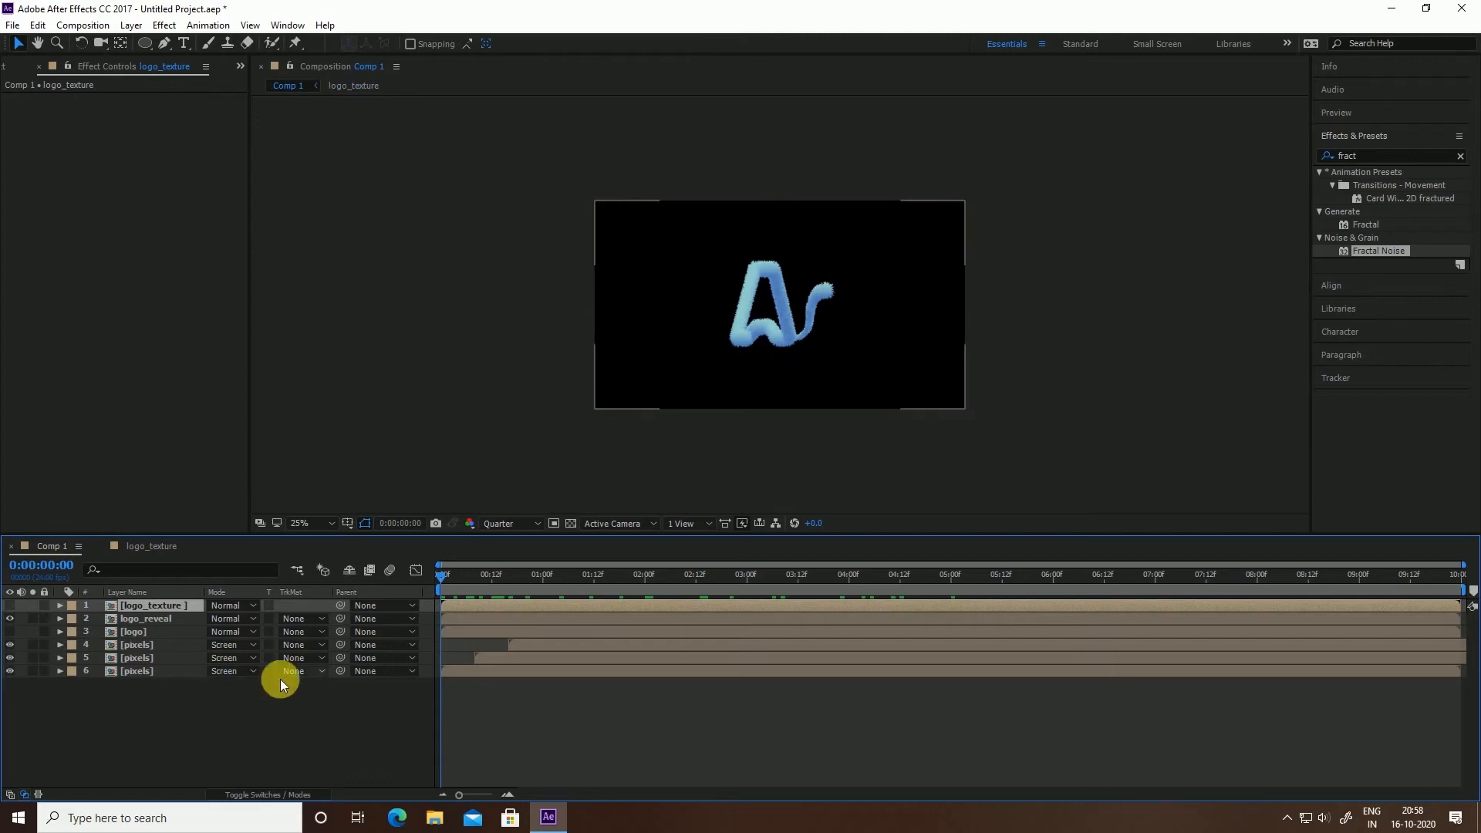
left_click(164, 608)
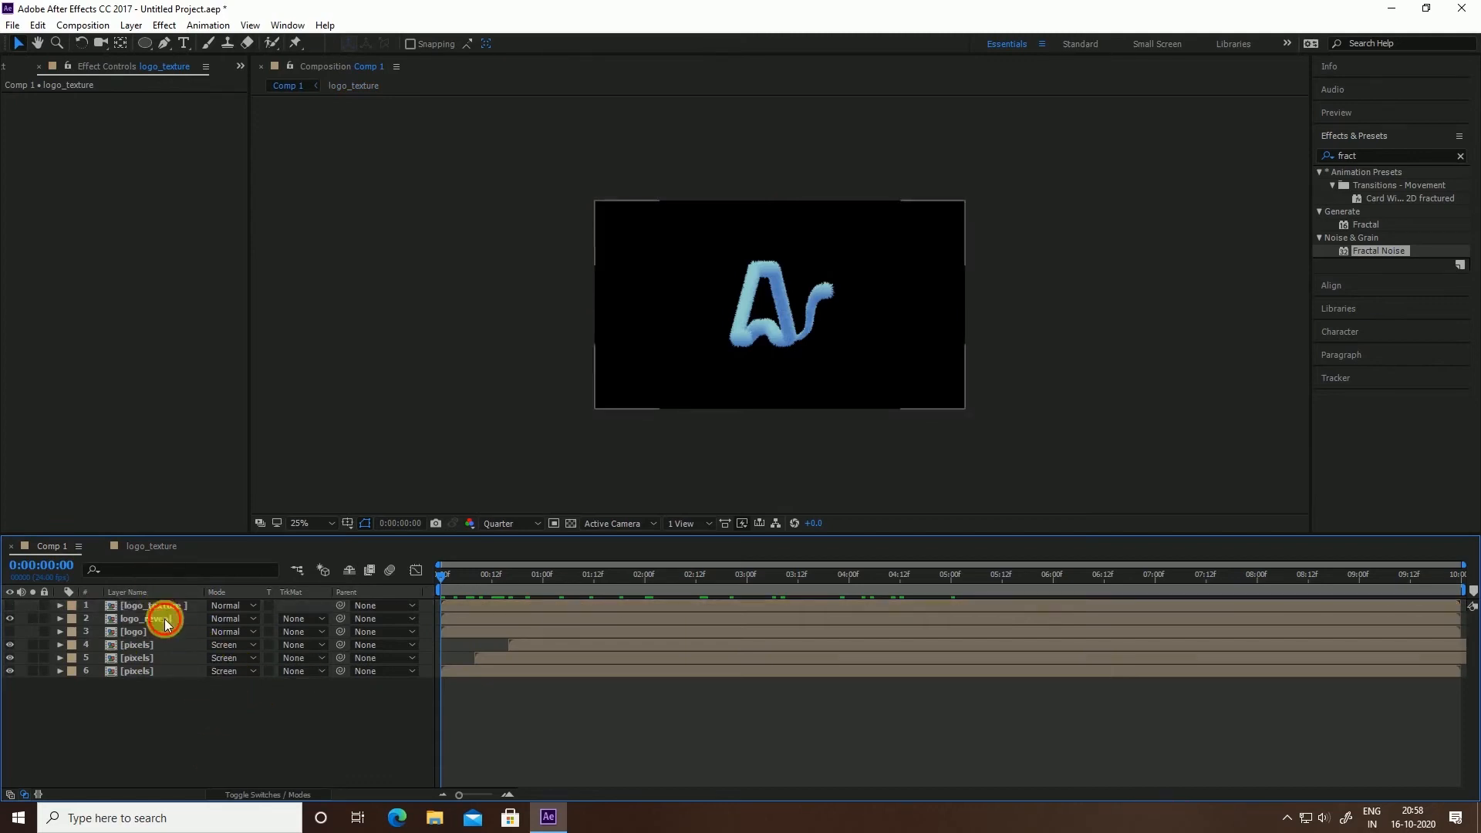
Apply Set Matte to logo_reveal, taking Luminance from the logo_texture layer
left_click(168, 621)
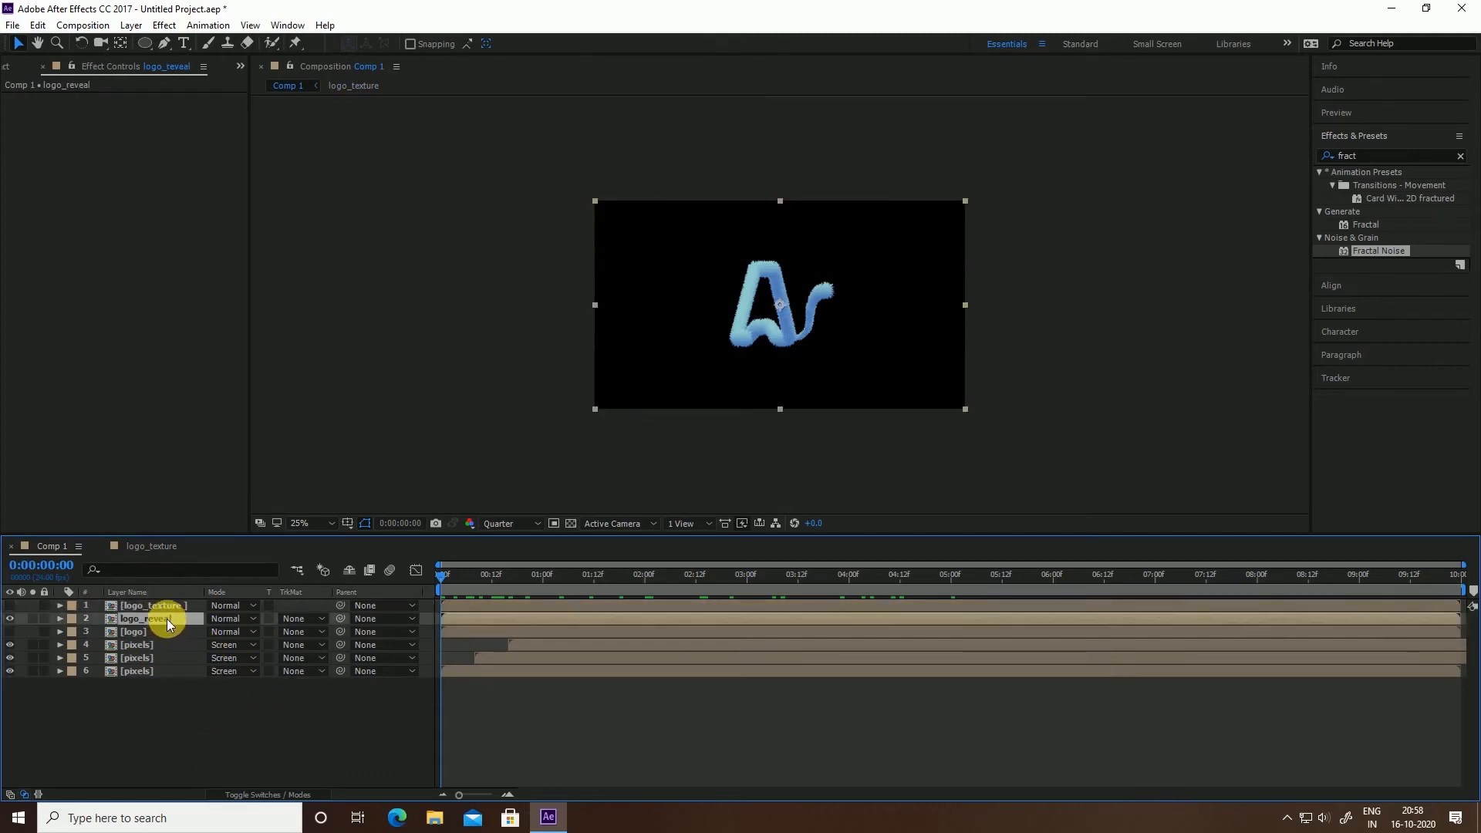
left_click(1365, 155)
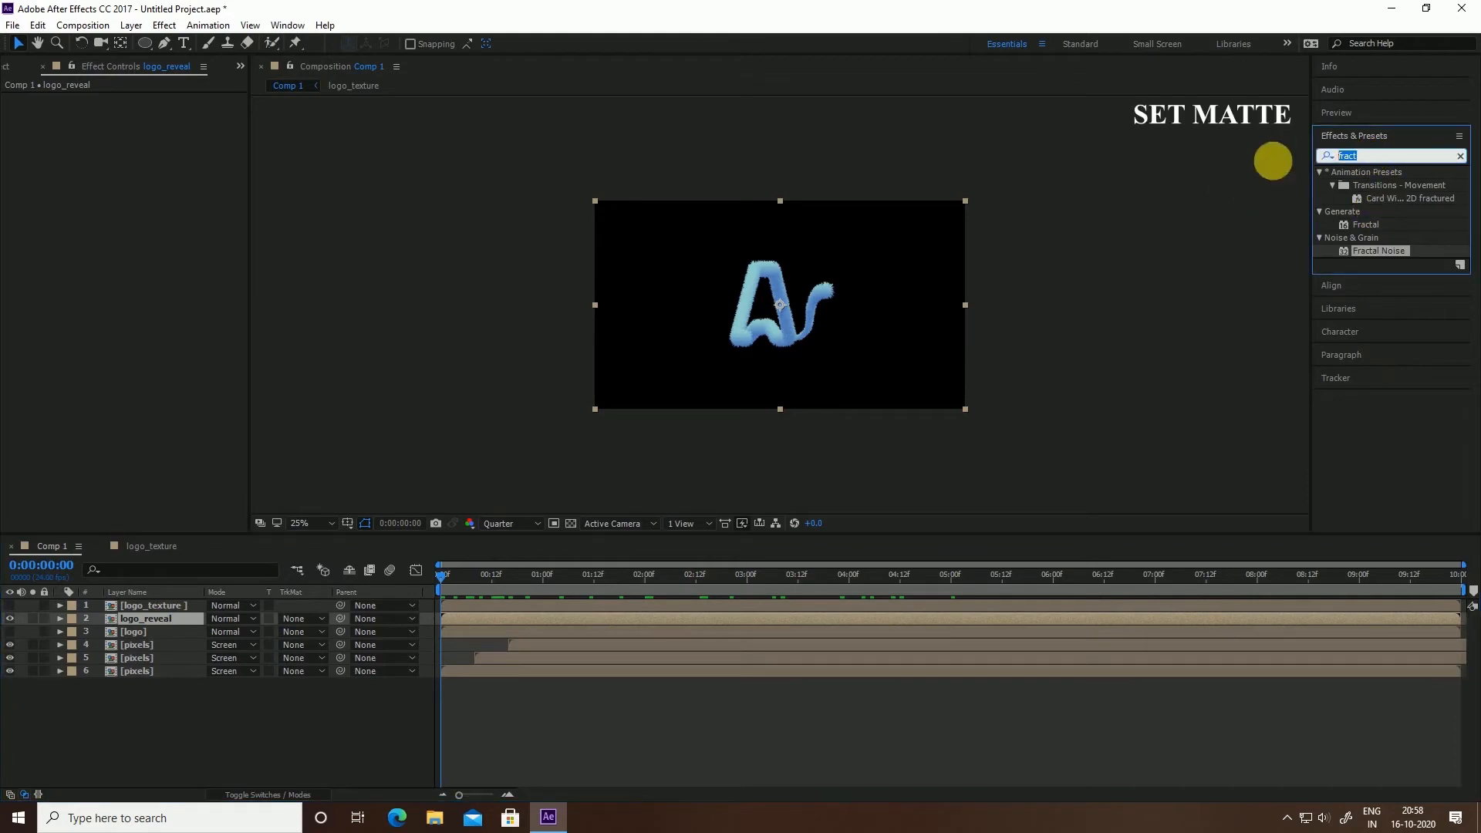
type("set ")
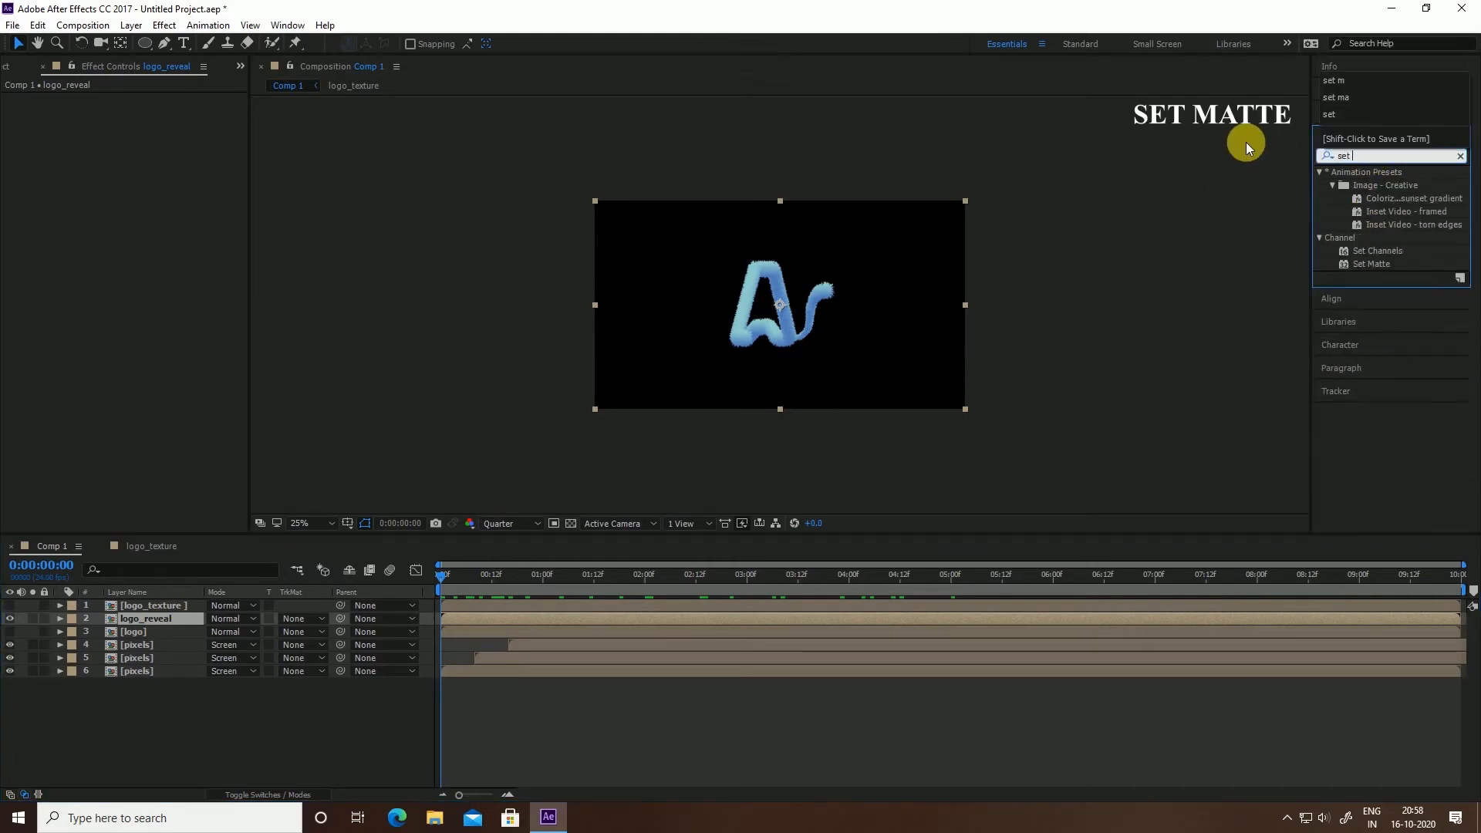
type("mat")
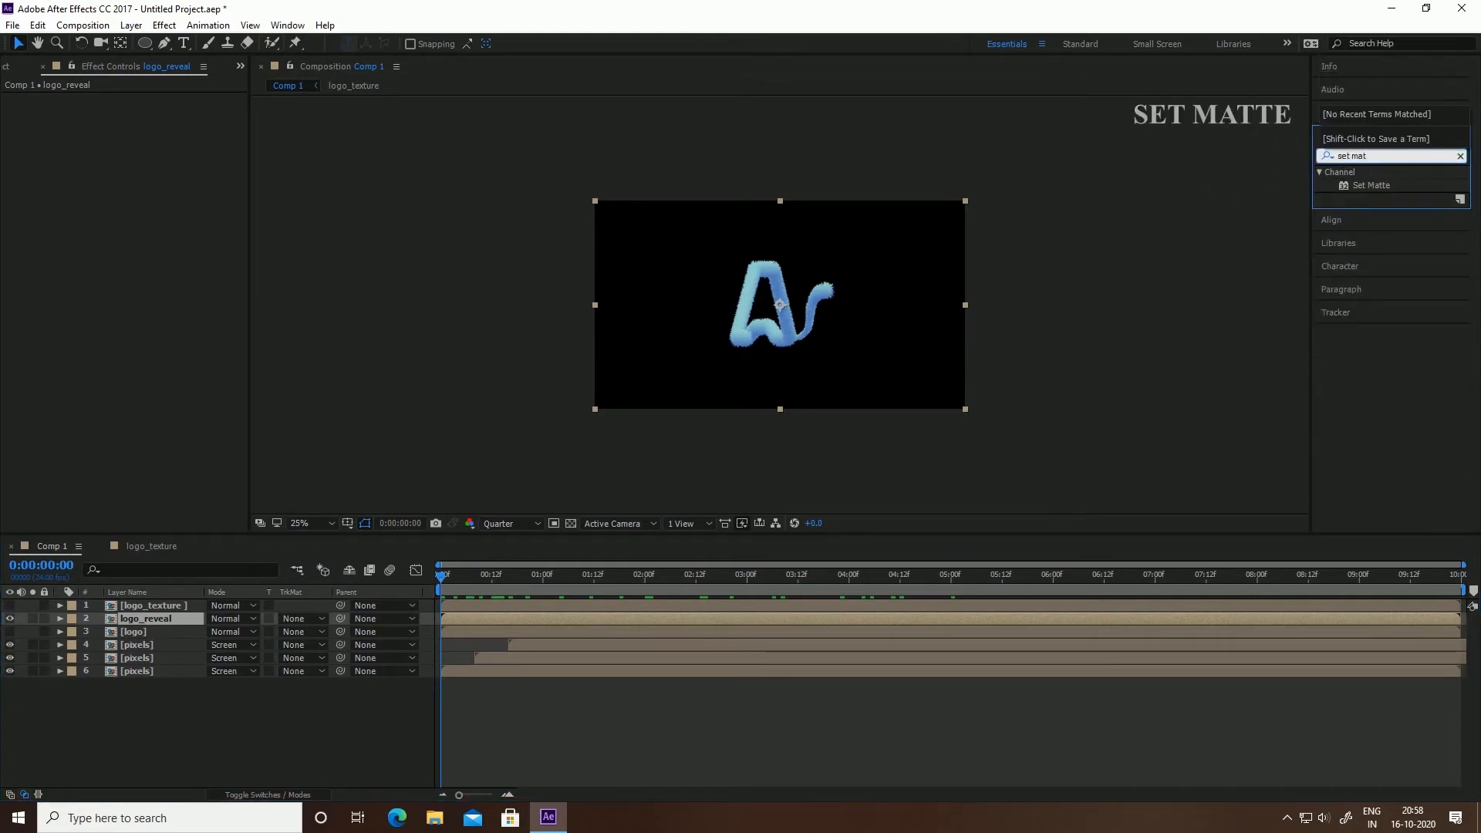
left_click_drag(1371, 185, 136, 618)
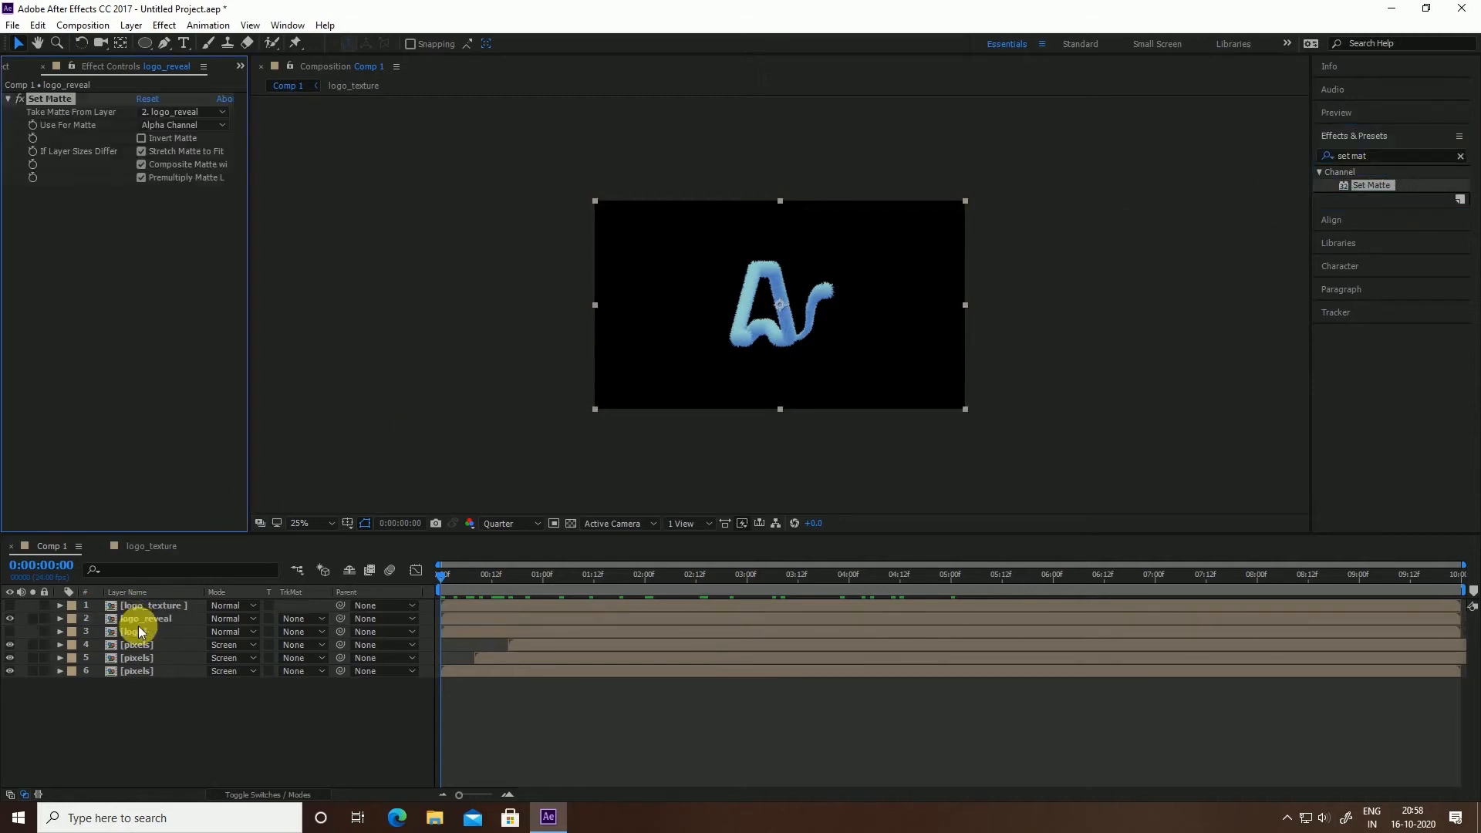
left_click(169, 113)
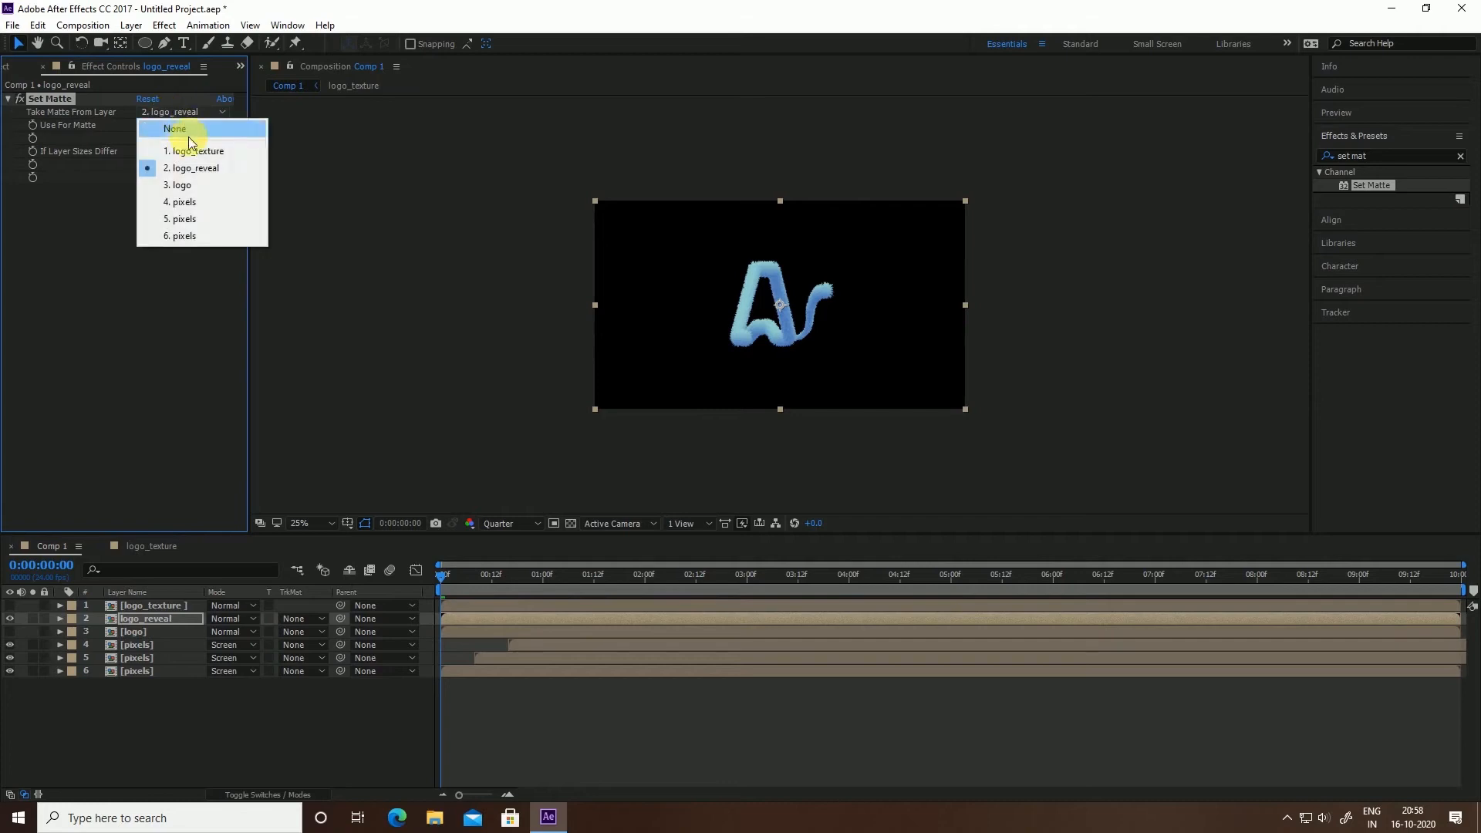
left_click(192, 151)
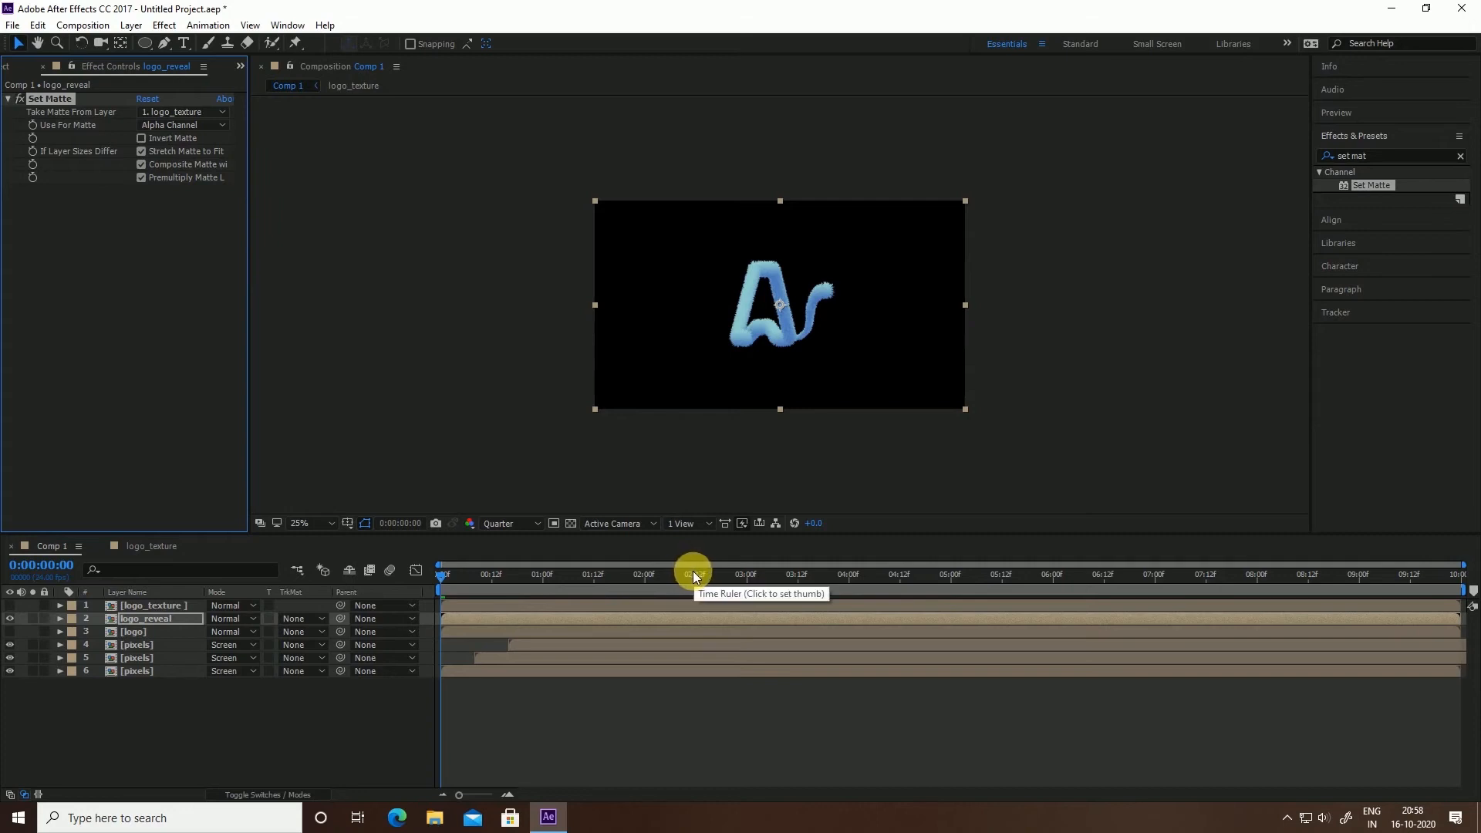
left_click(187, 123)
left_click(211, 210)
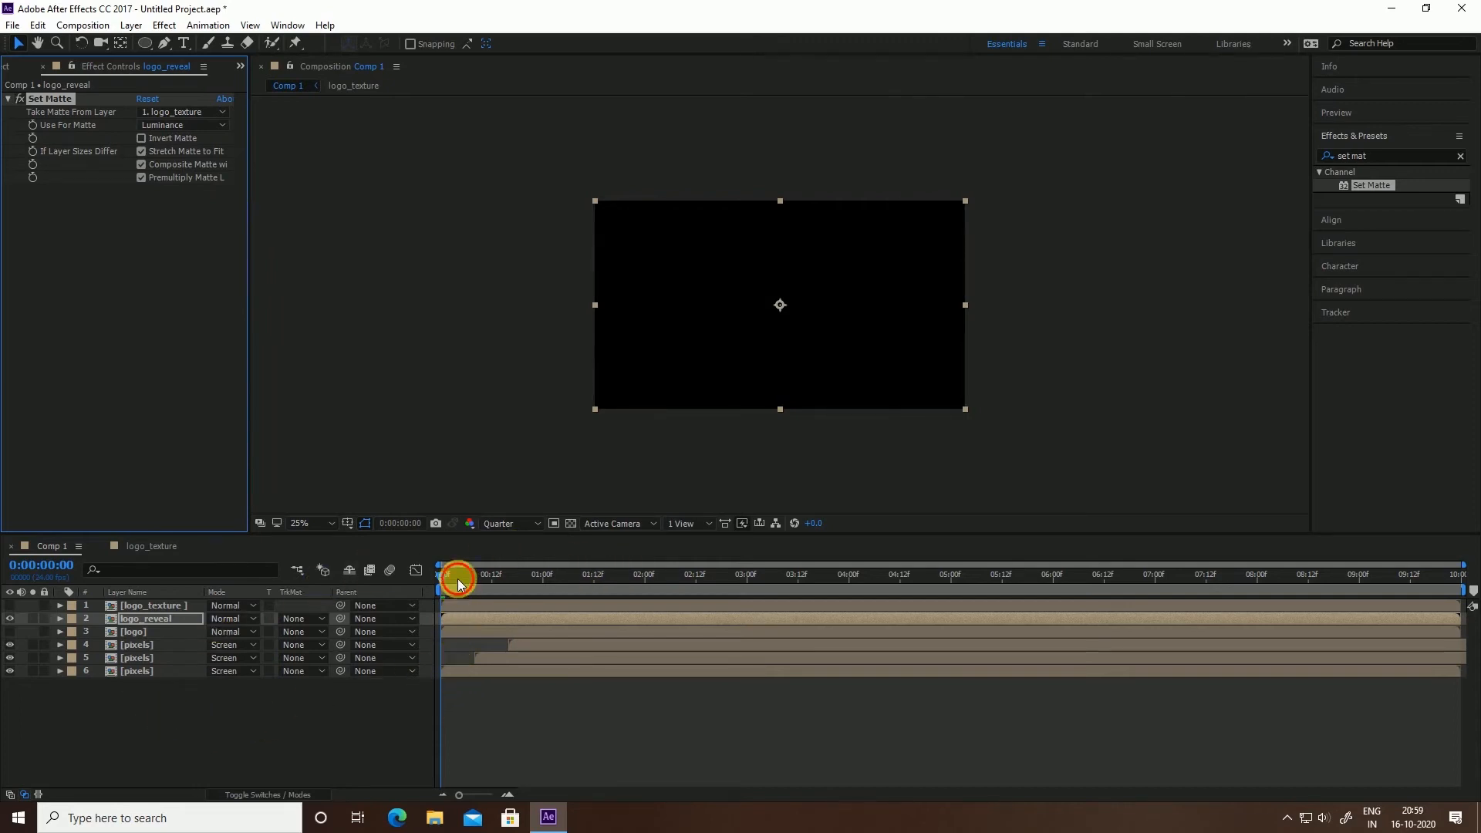
Trim the logo layers to start at one second and preview the animation
left_click_drag(456, 580, 491, 591)
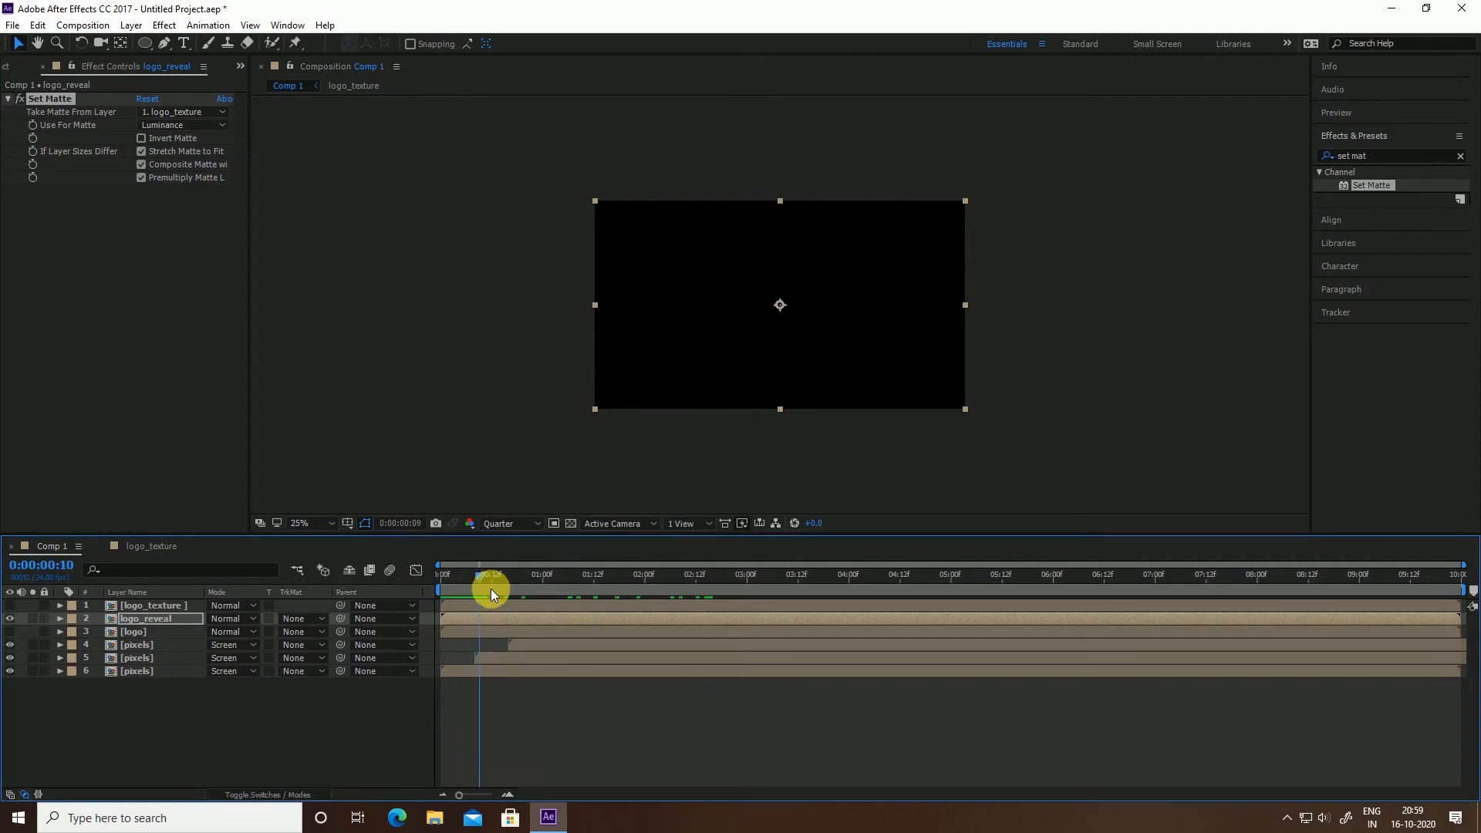
left_click(541, 576)
left_click(146, 605)
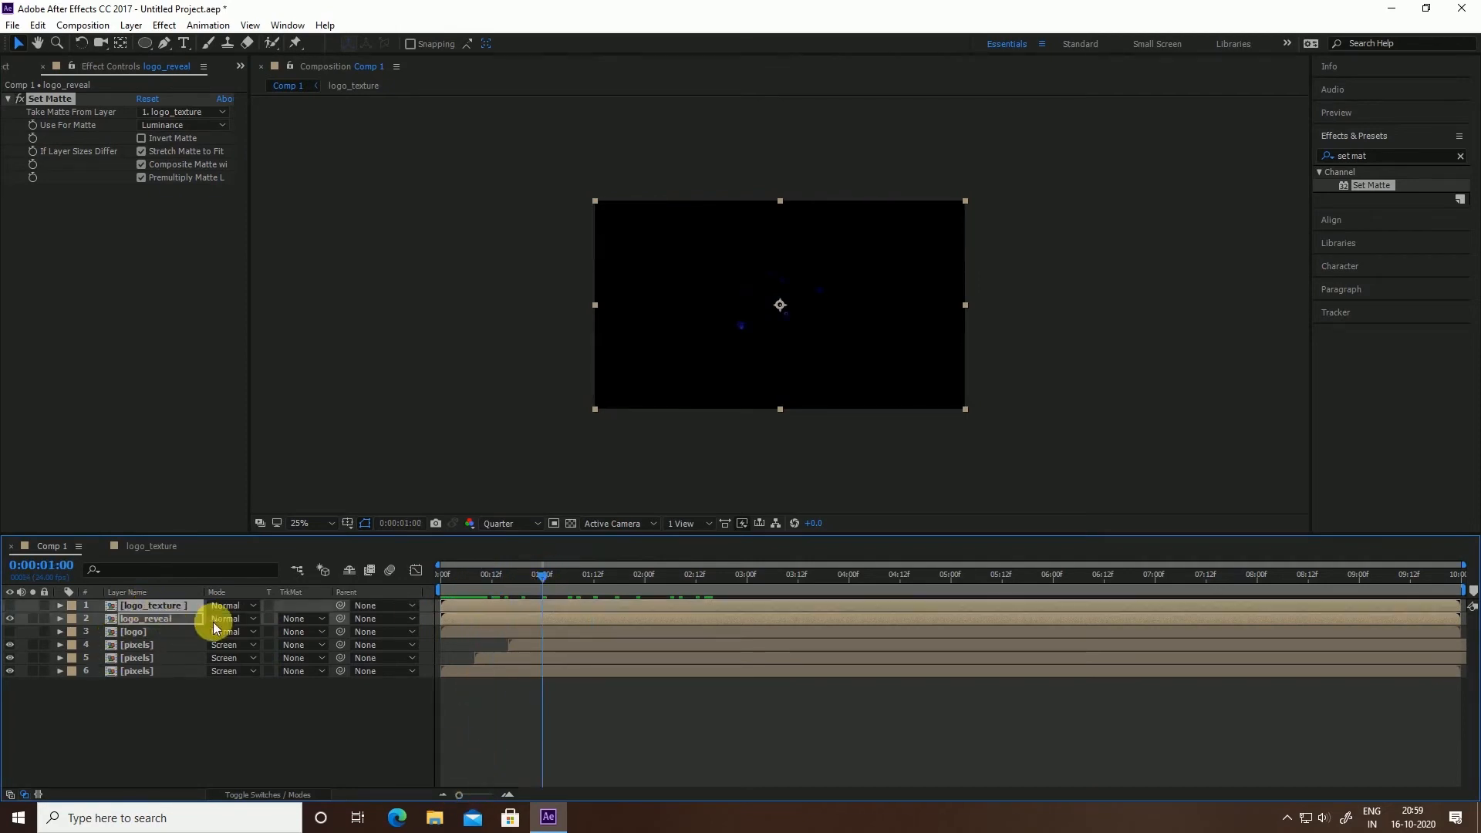
key("alt+bracketleft")
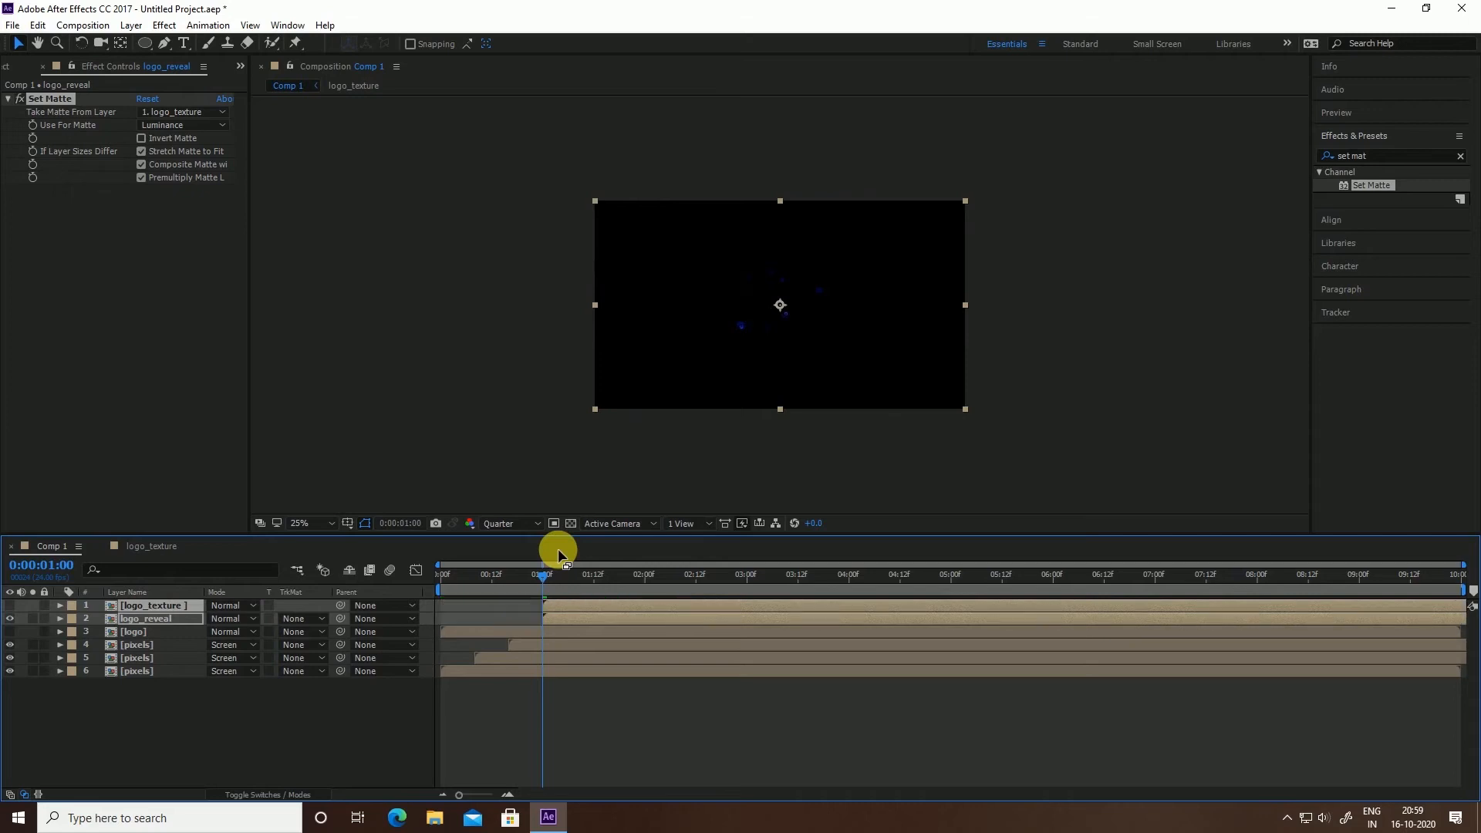
left_click_drag(569, 564, 448, 580)
left_click(463, 395)
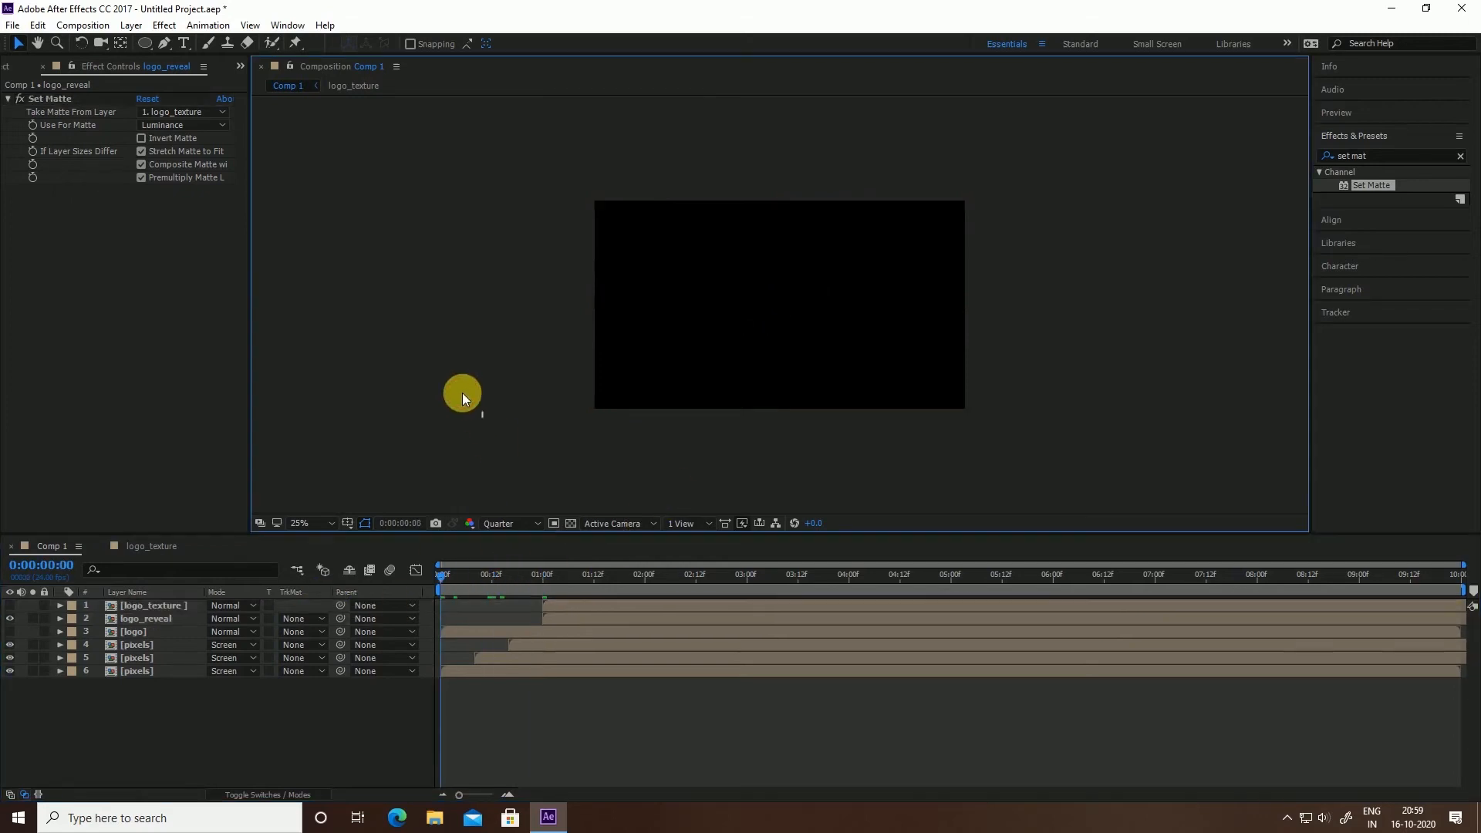
key("space")
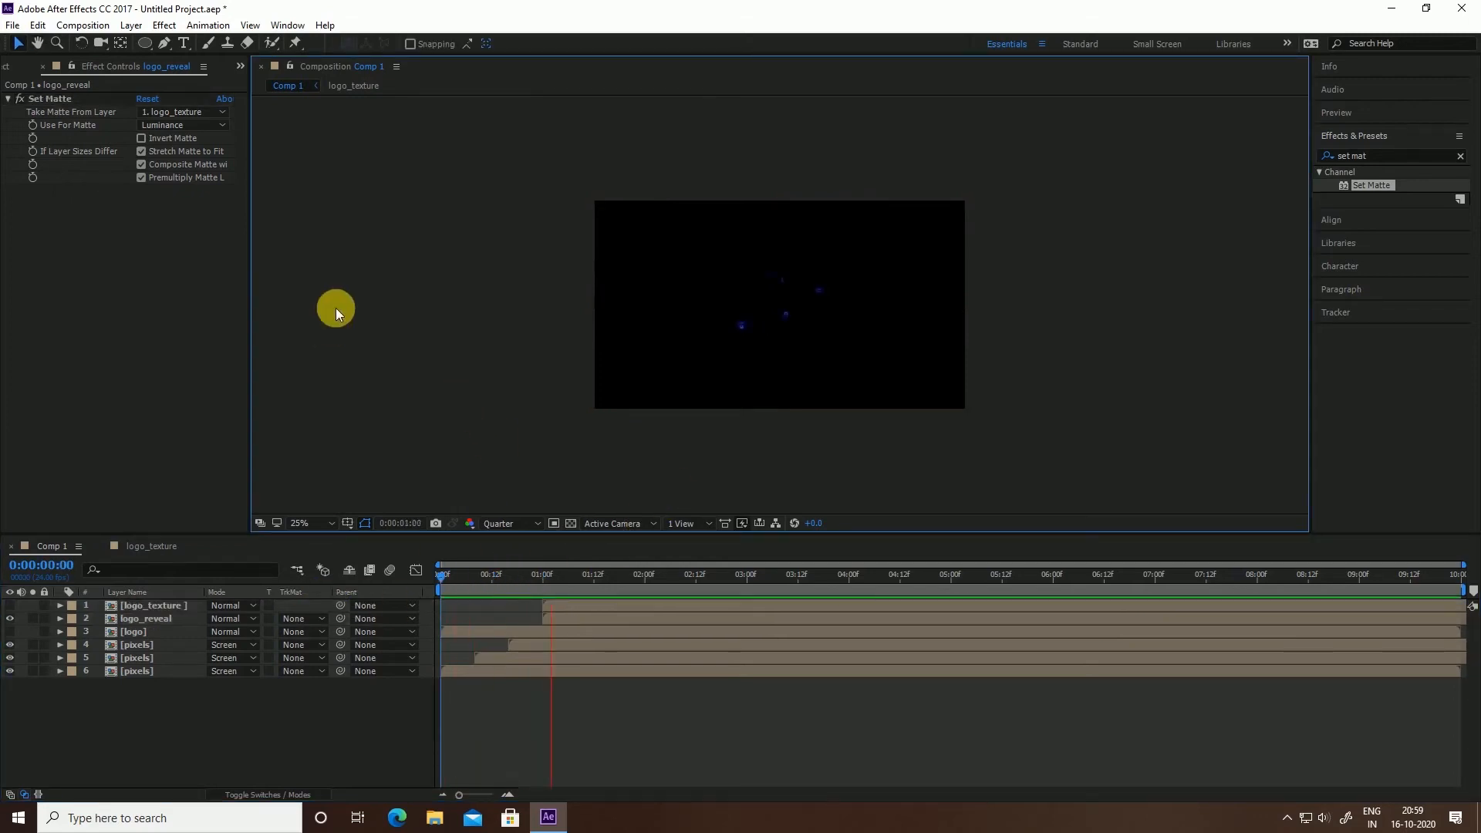
Stop the preview and add a full-frame dark blue solid named light to Comp 1
left_click(311, 724)
right_click(300, 715)
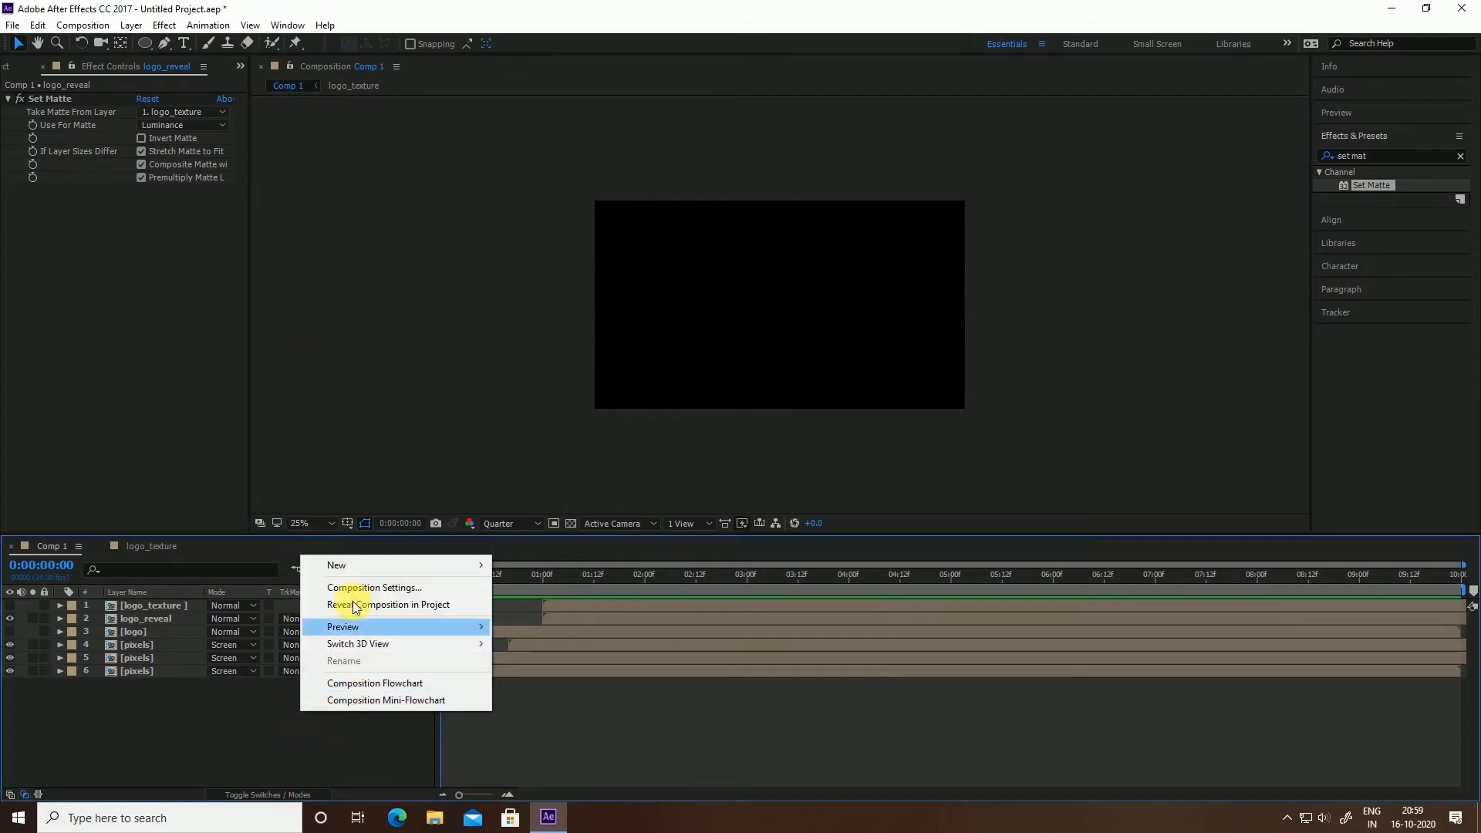
mouse_move(363, 565)
left_click(559, 601)
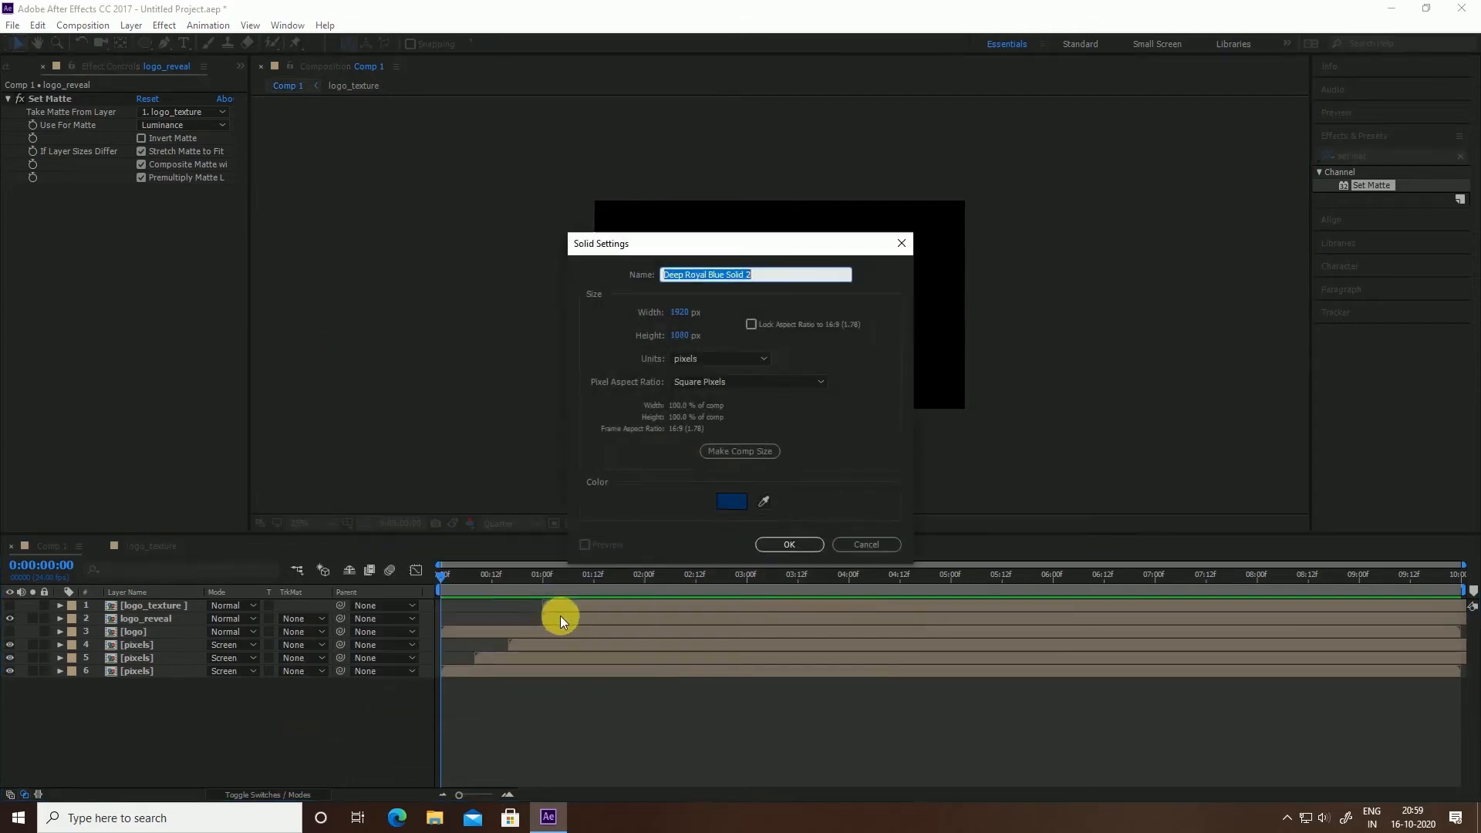
key("BackSpace")
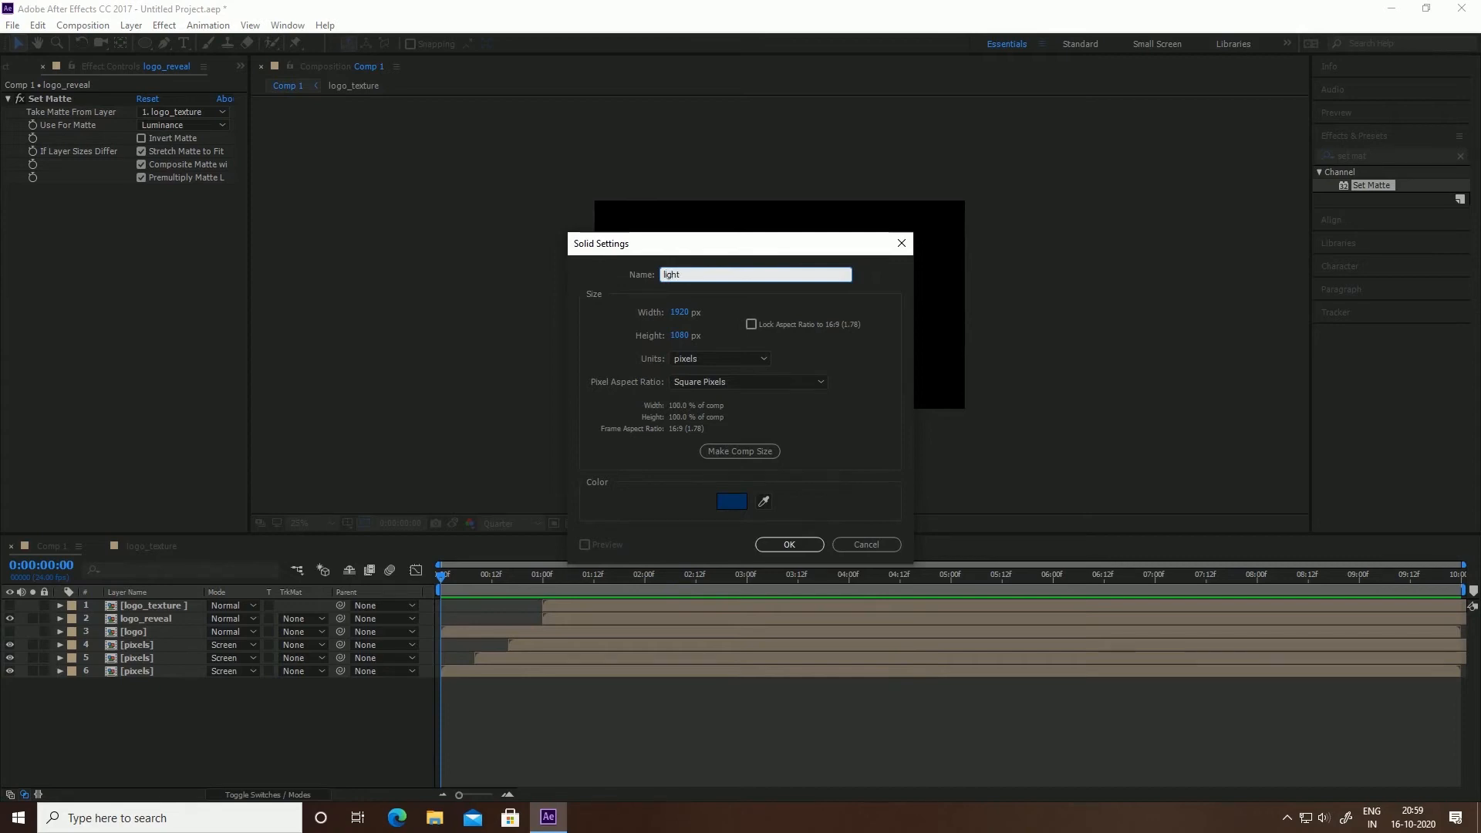
key("Return")
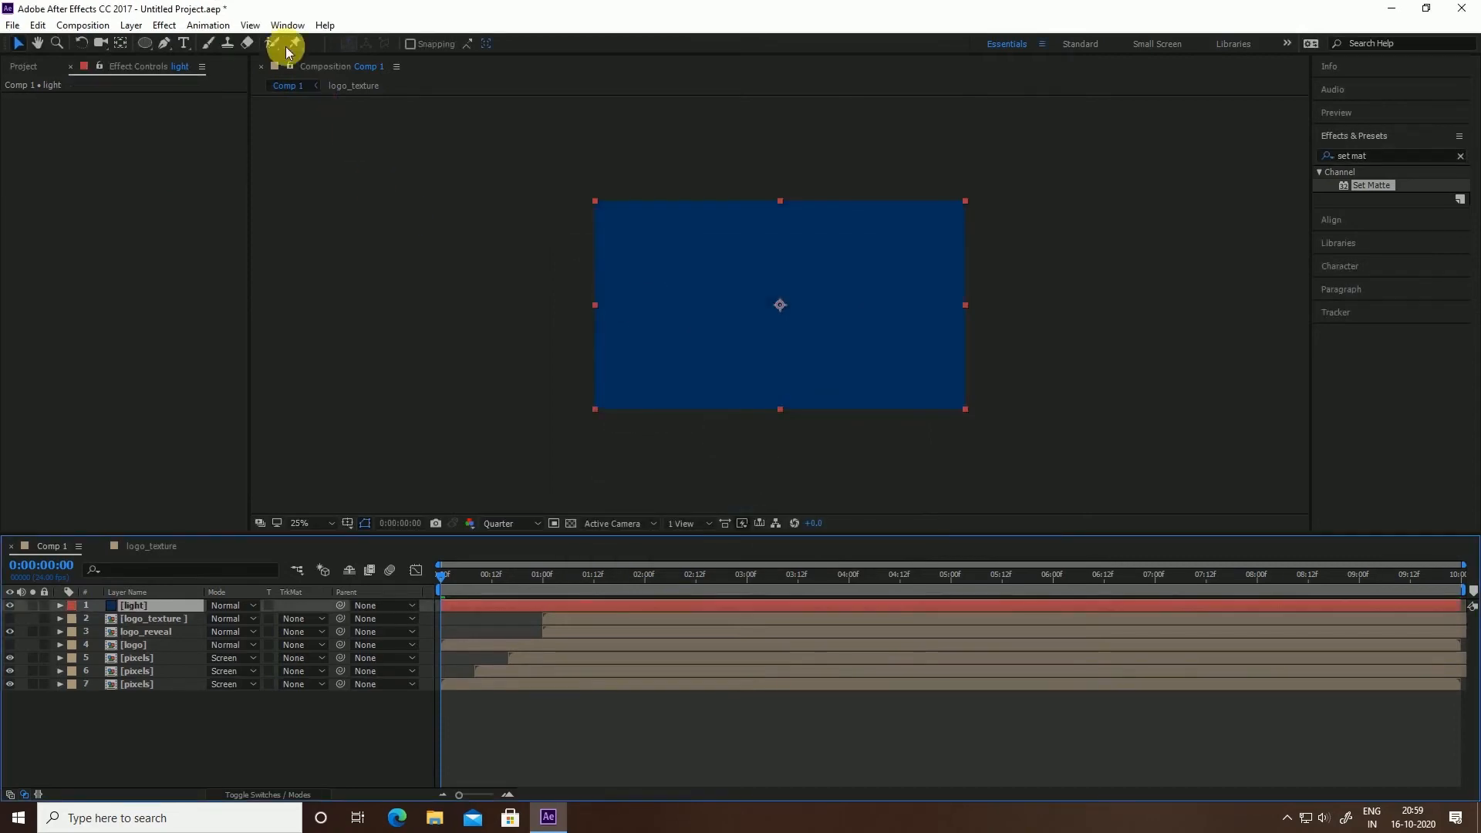
left_click(145, 44)
Draw a flattened ellipse mask across the top of the light solid and feather it 996 pixels
left_click_drag(550, 157, 1028, 254)
mouse_move(1008, 252)
left_mouse_down()
mouse_move(992, 235)
mouse_move(1008, 225)
mouse_move(1000, 250)
left_mouse_up()
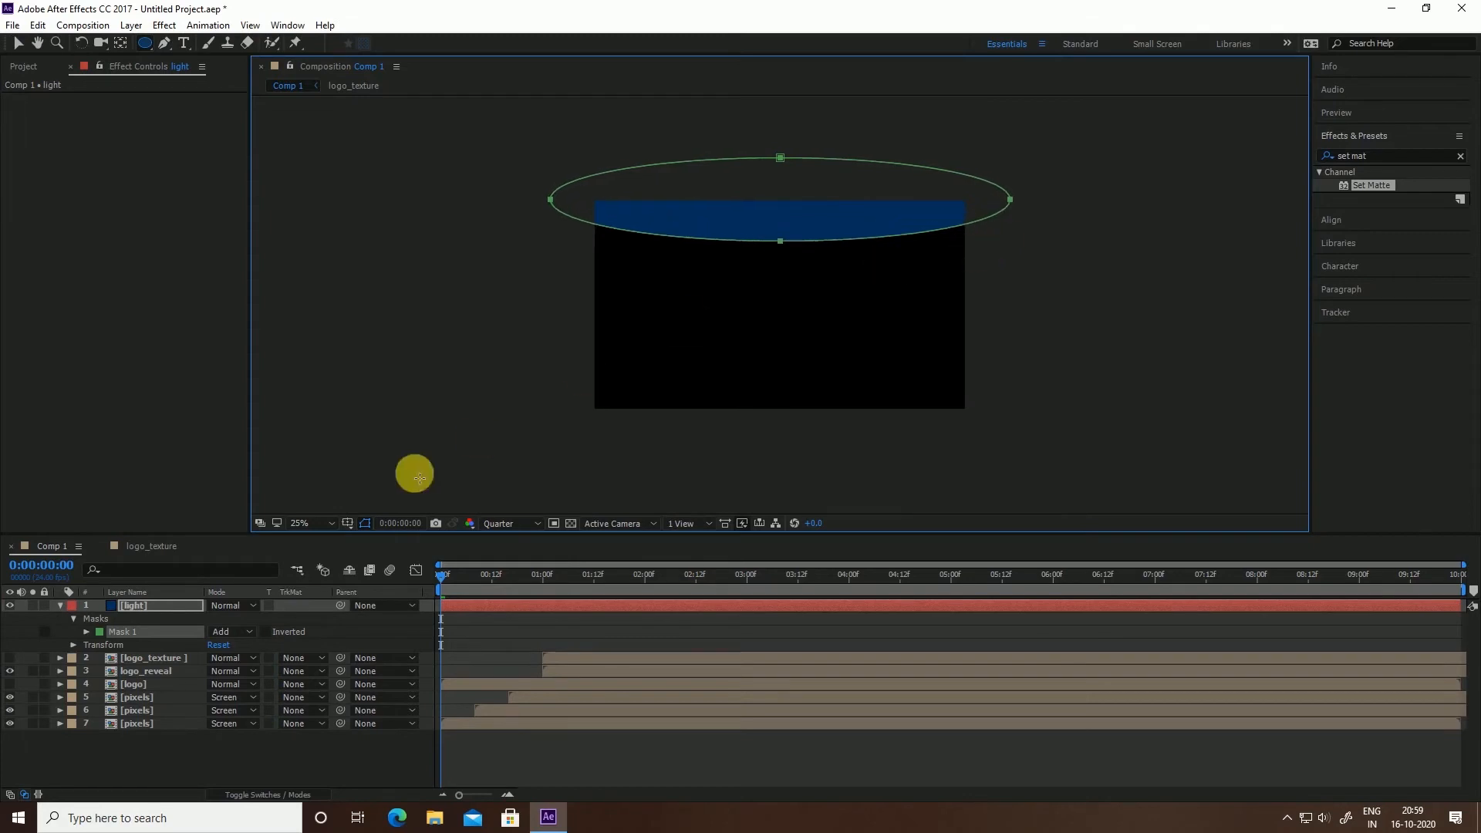
key("f")
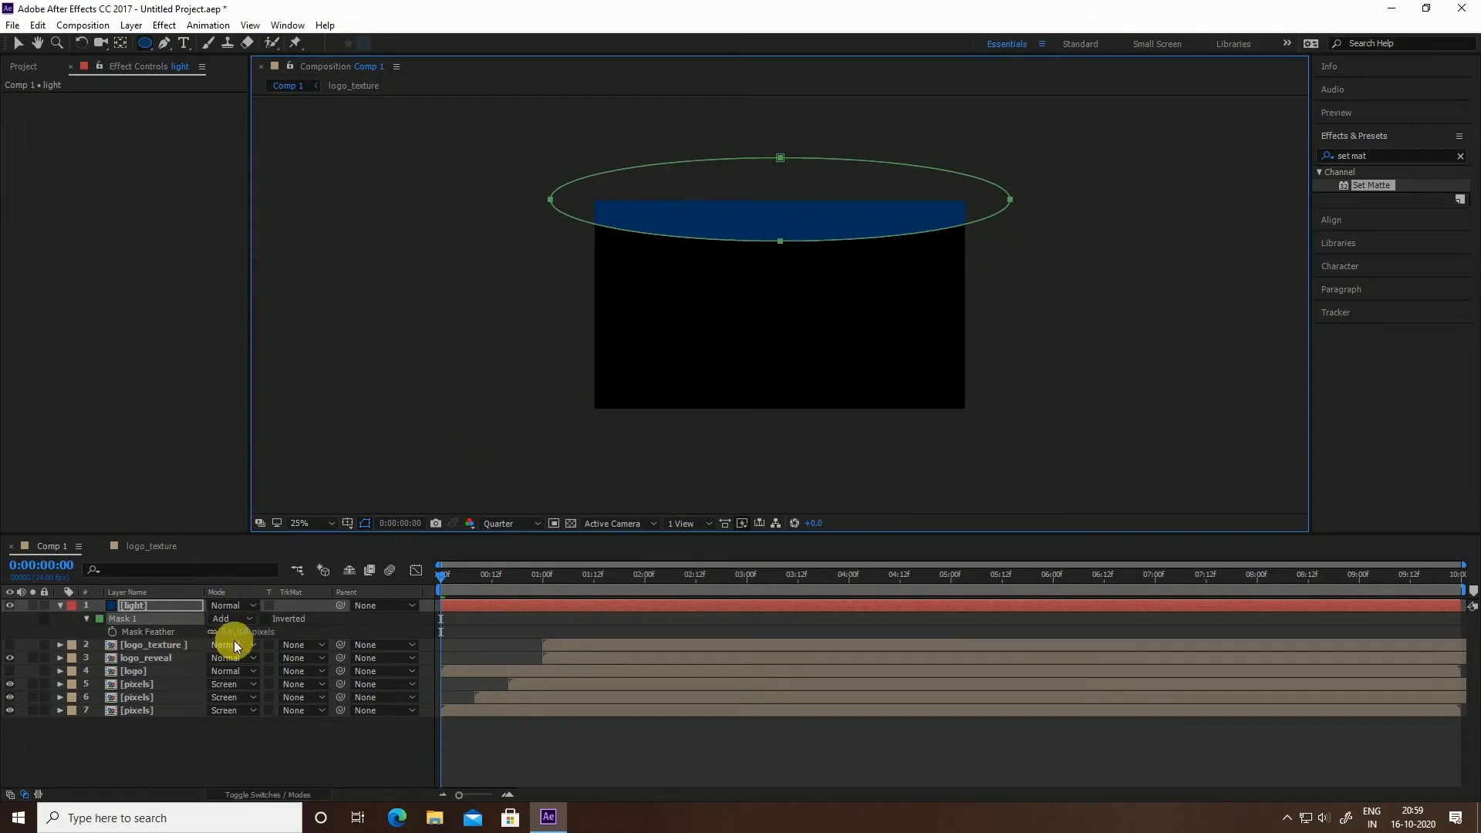
left_click(275, 634)
left_click_drag(274, 634, 1234, 557)
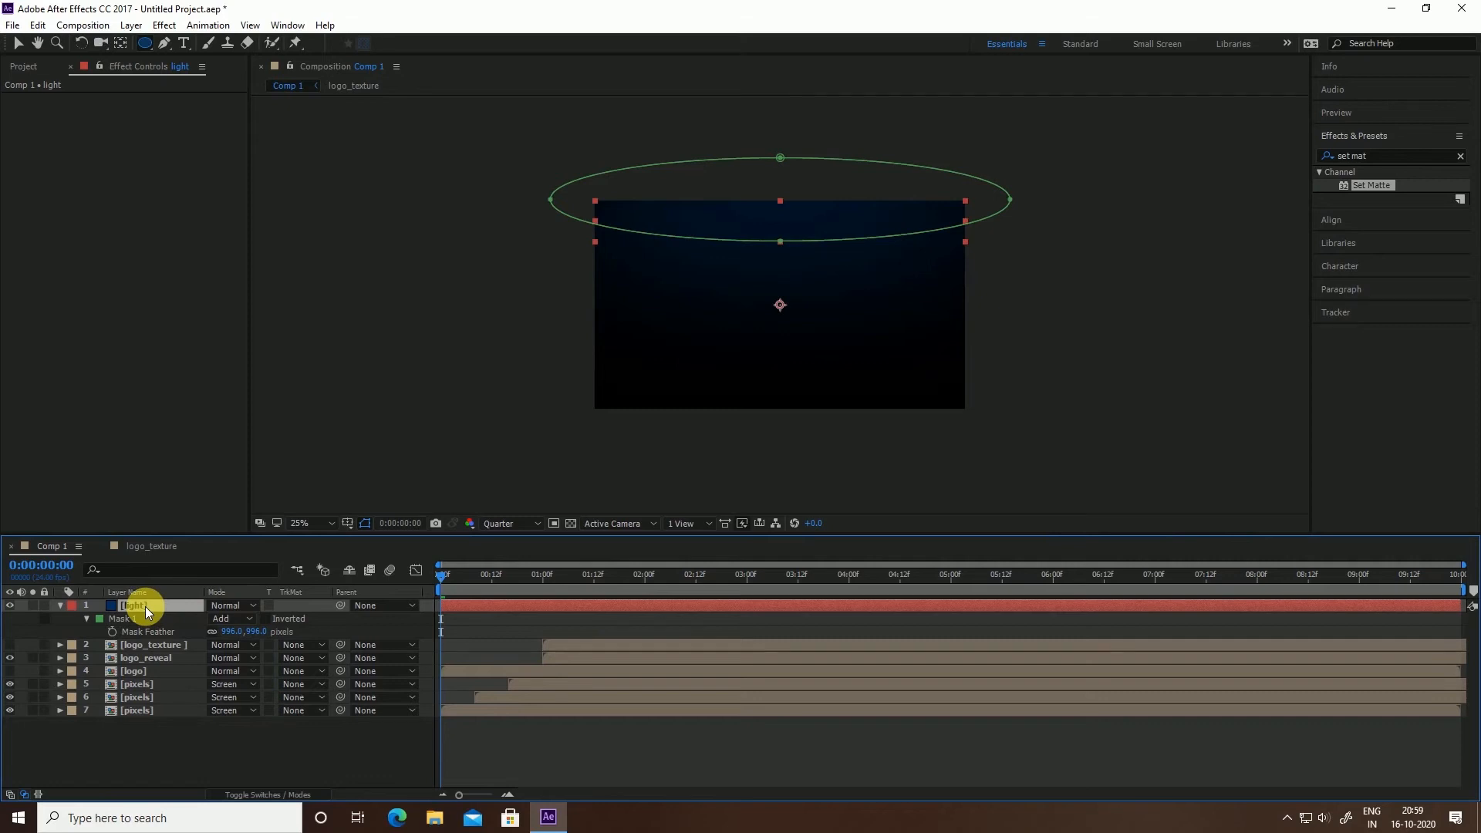
Duplicate the light layer and rotate the copy 180° so it glows from the bottom
key("ctrl+d")
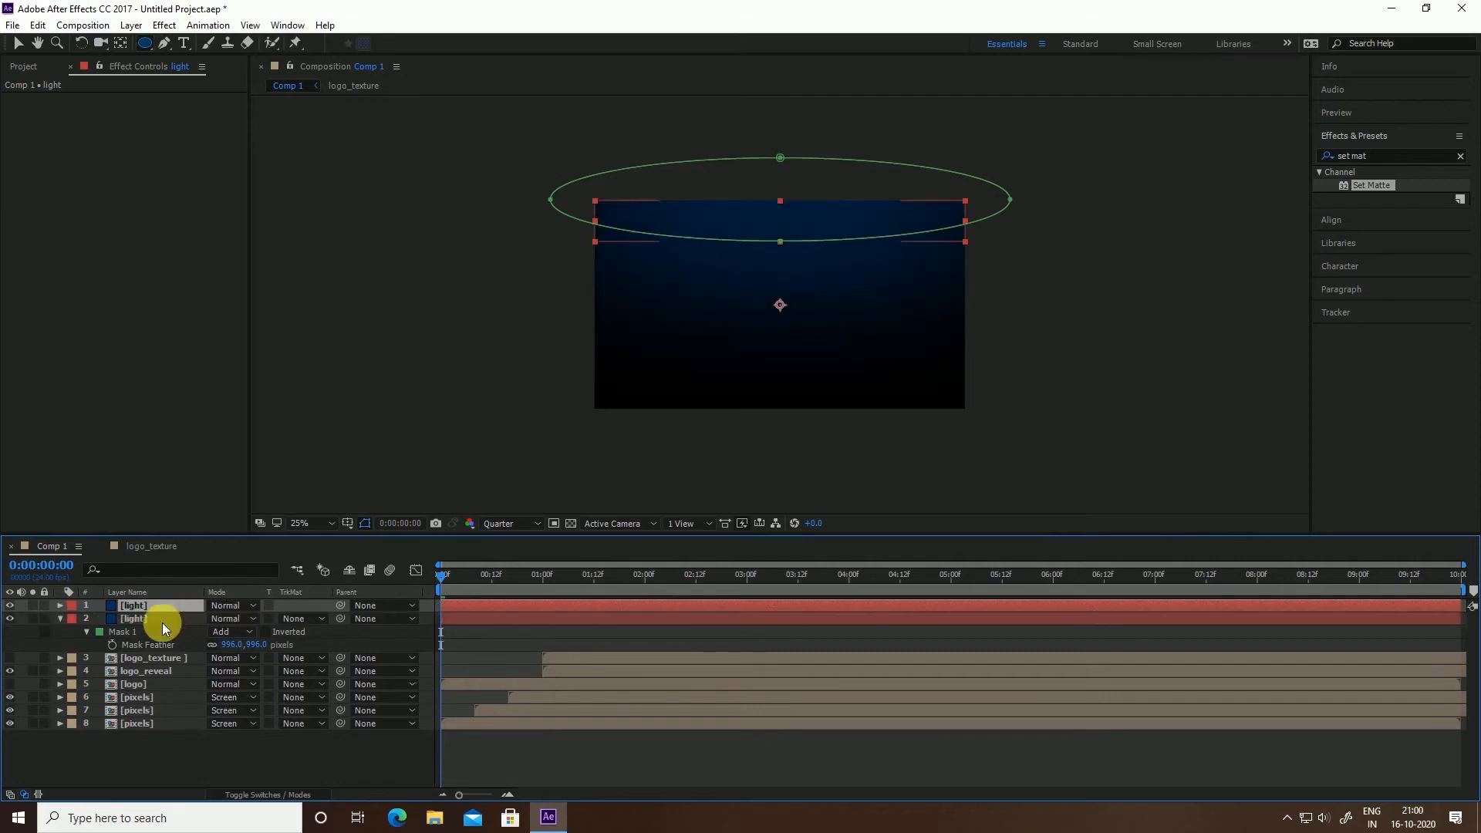
left_click(59, 619)
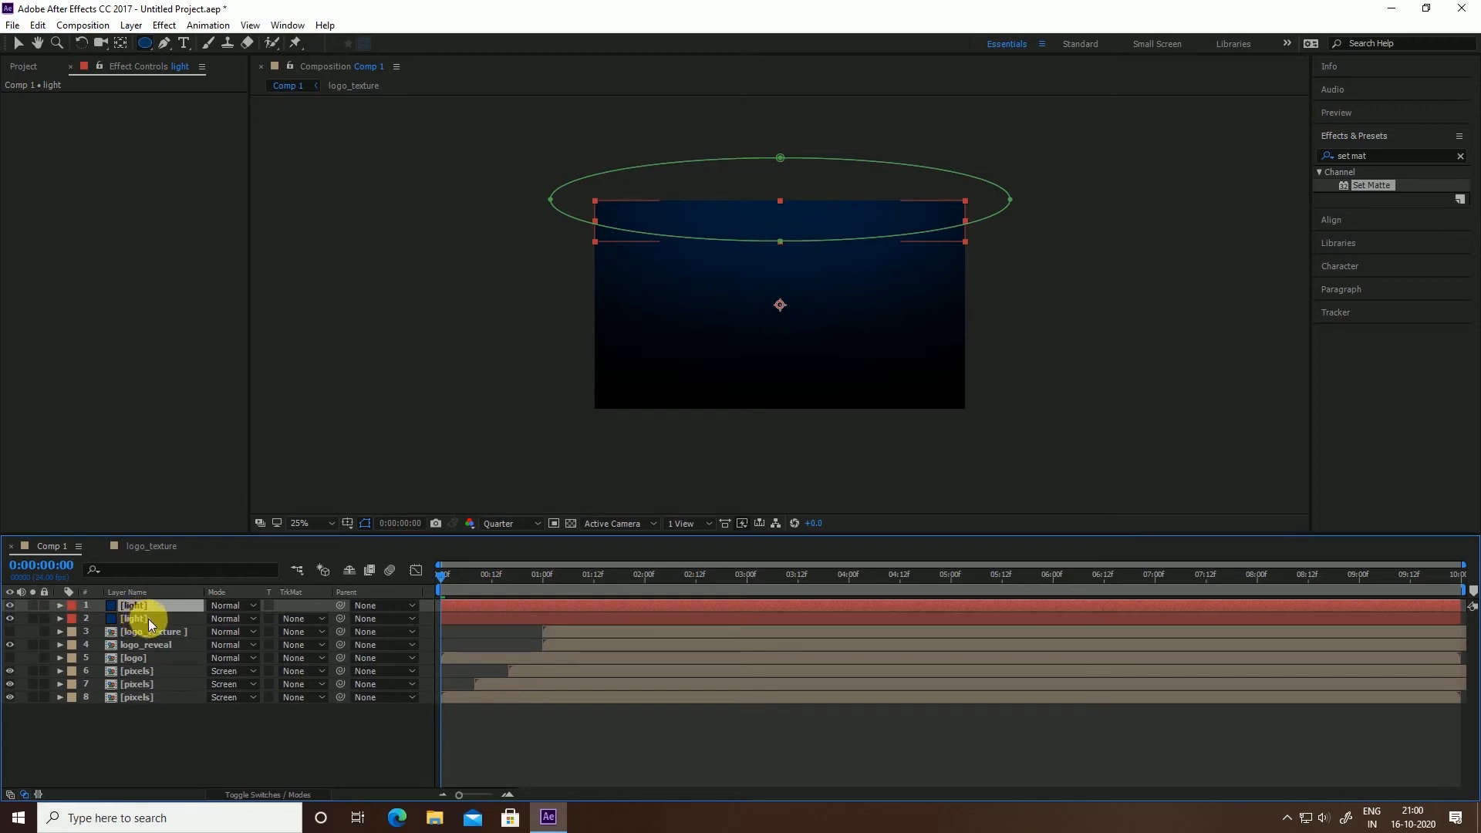
key("r")
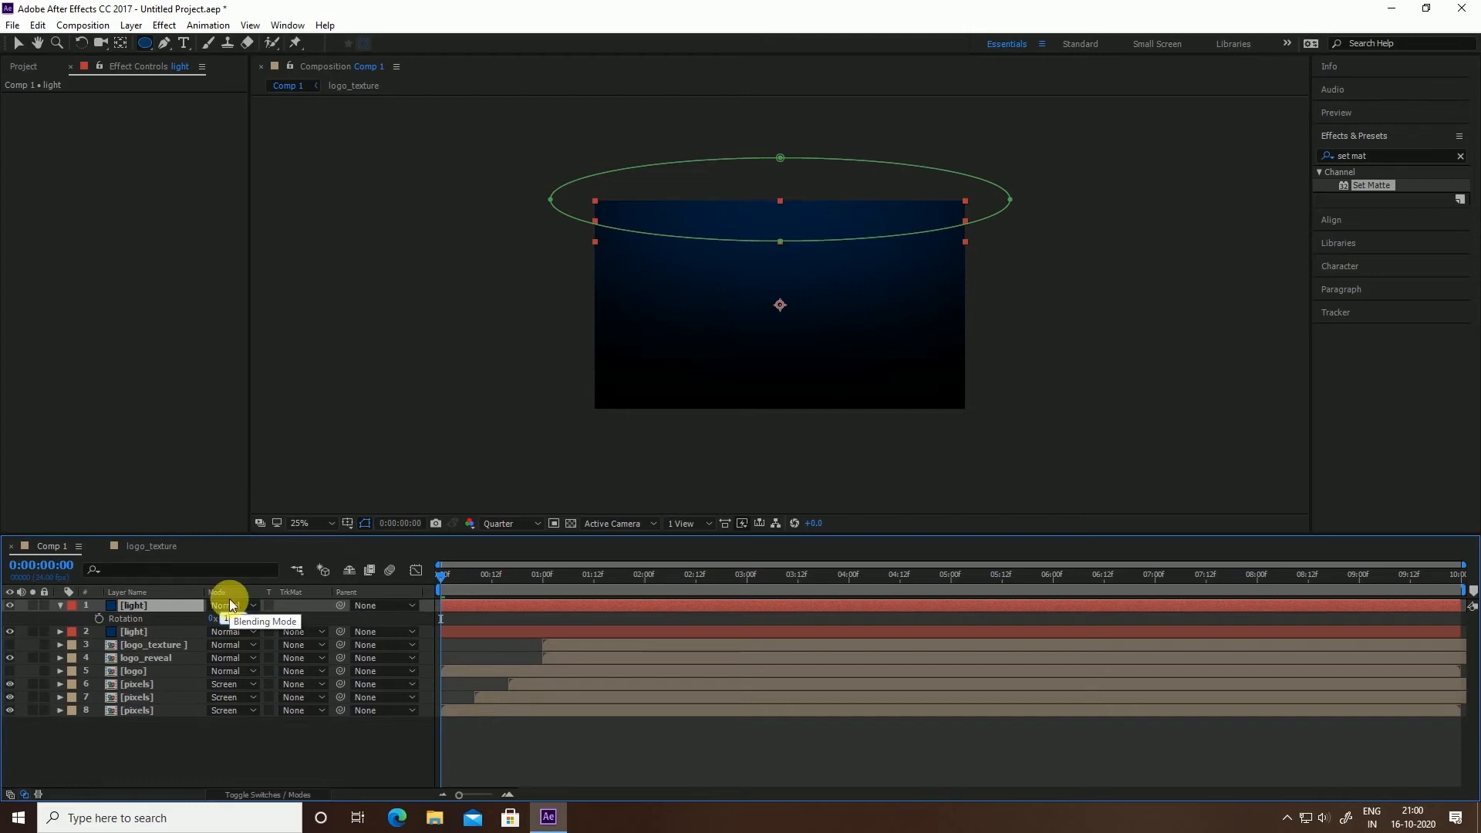
key("Return")
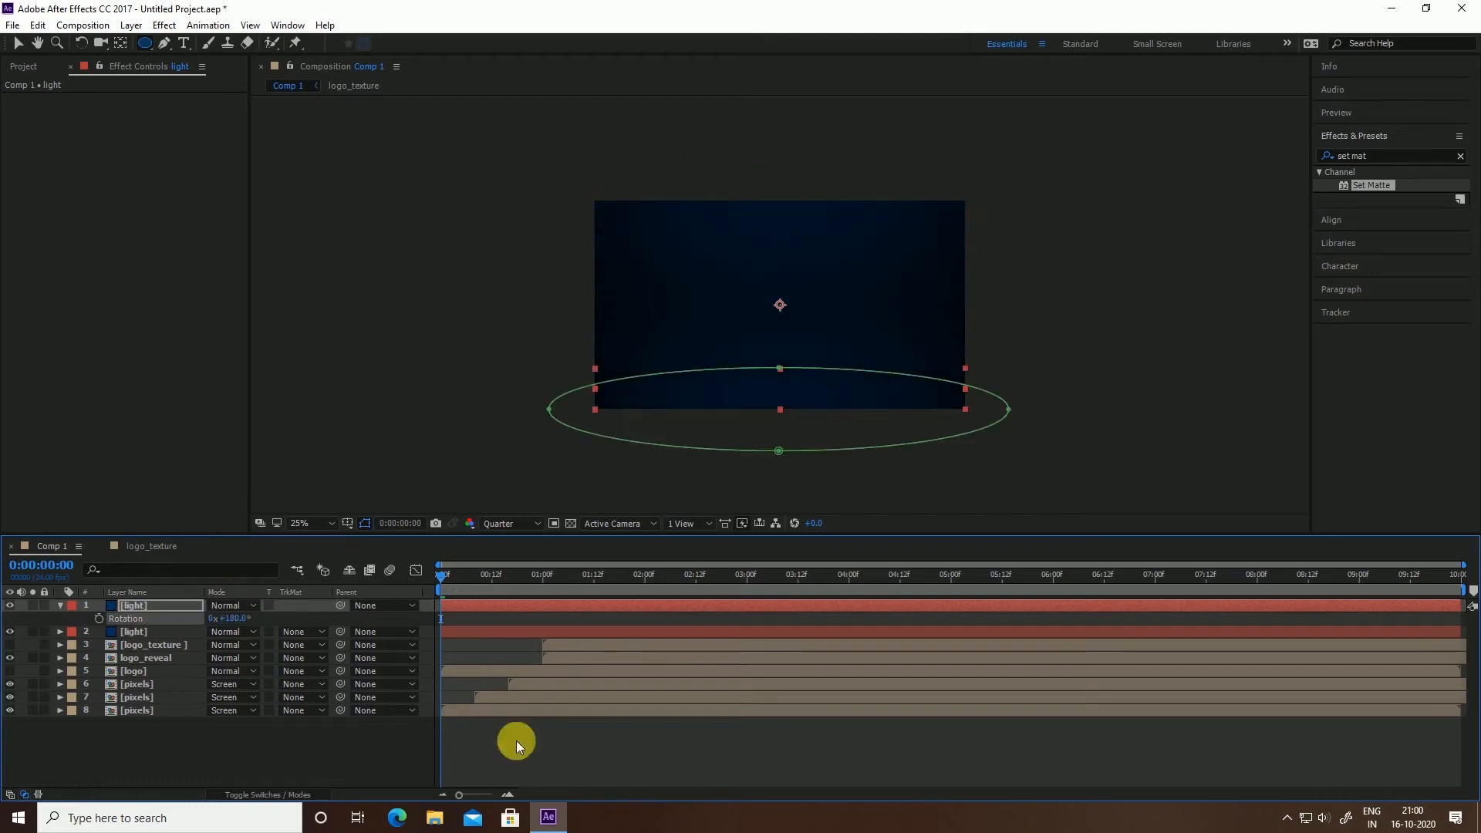
left_click_drag(784, 497, 790, 505)
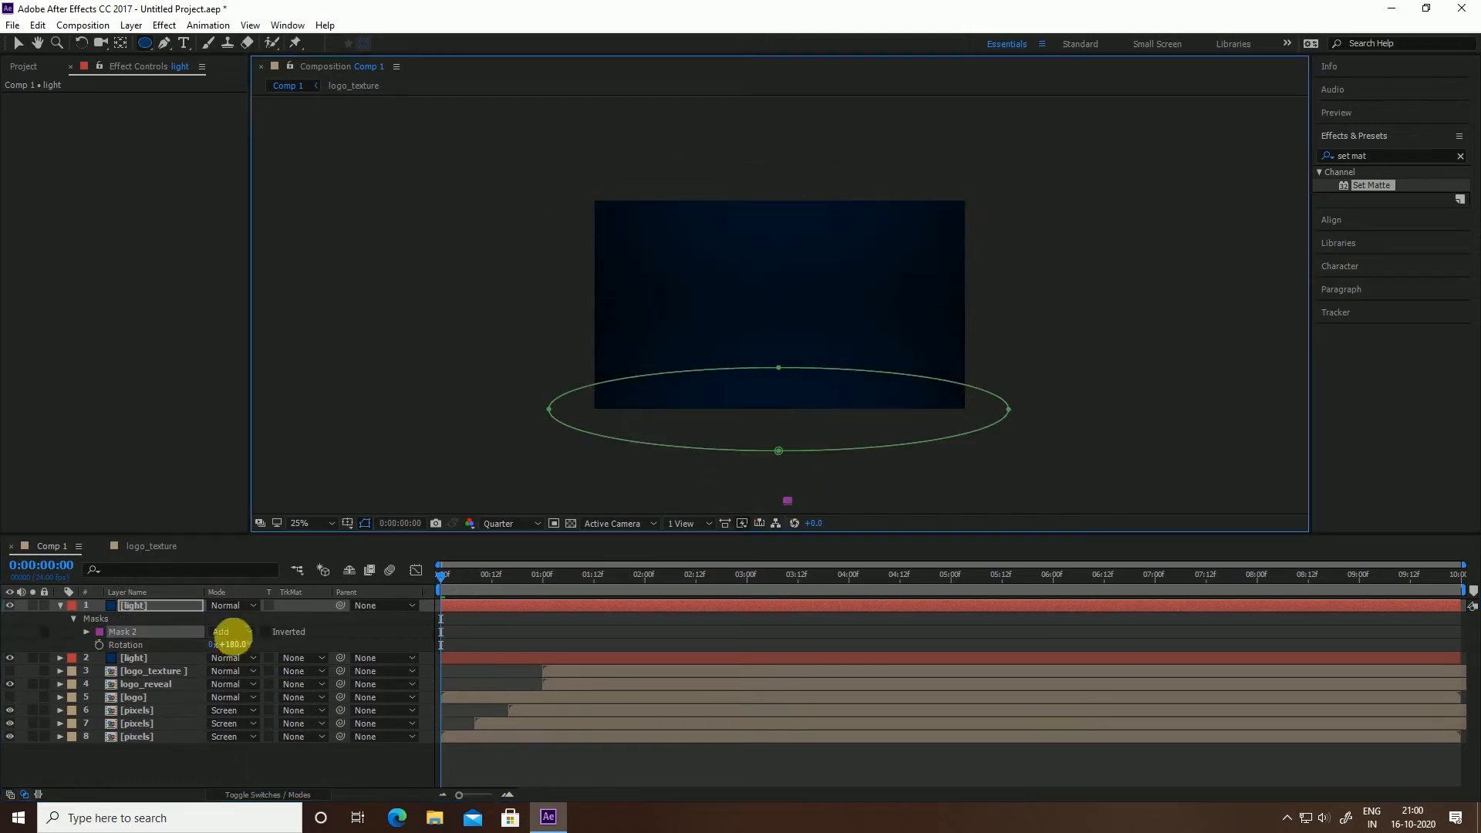
left_click(57, 604)
left_click(136, 620)
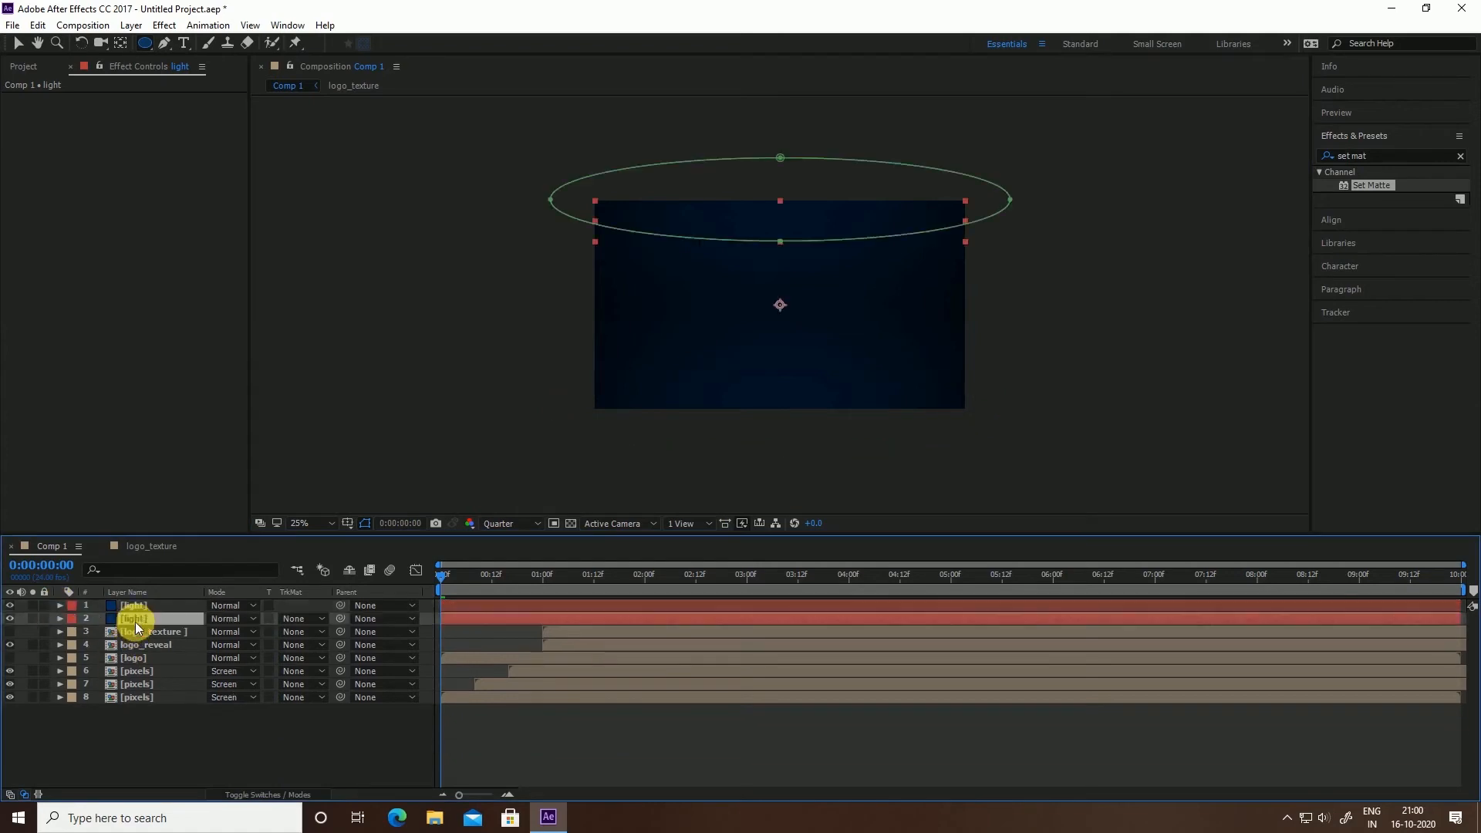
left_click(131, 25)
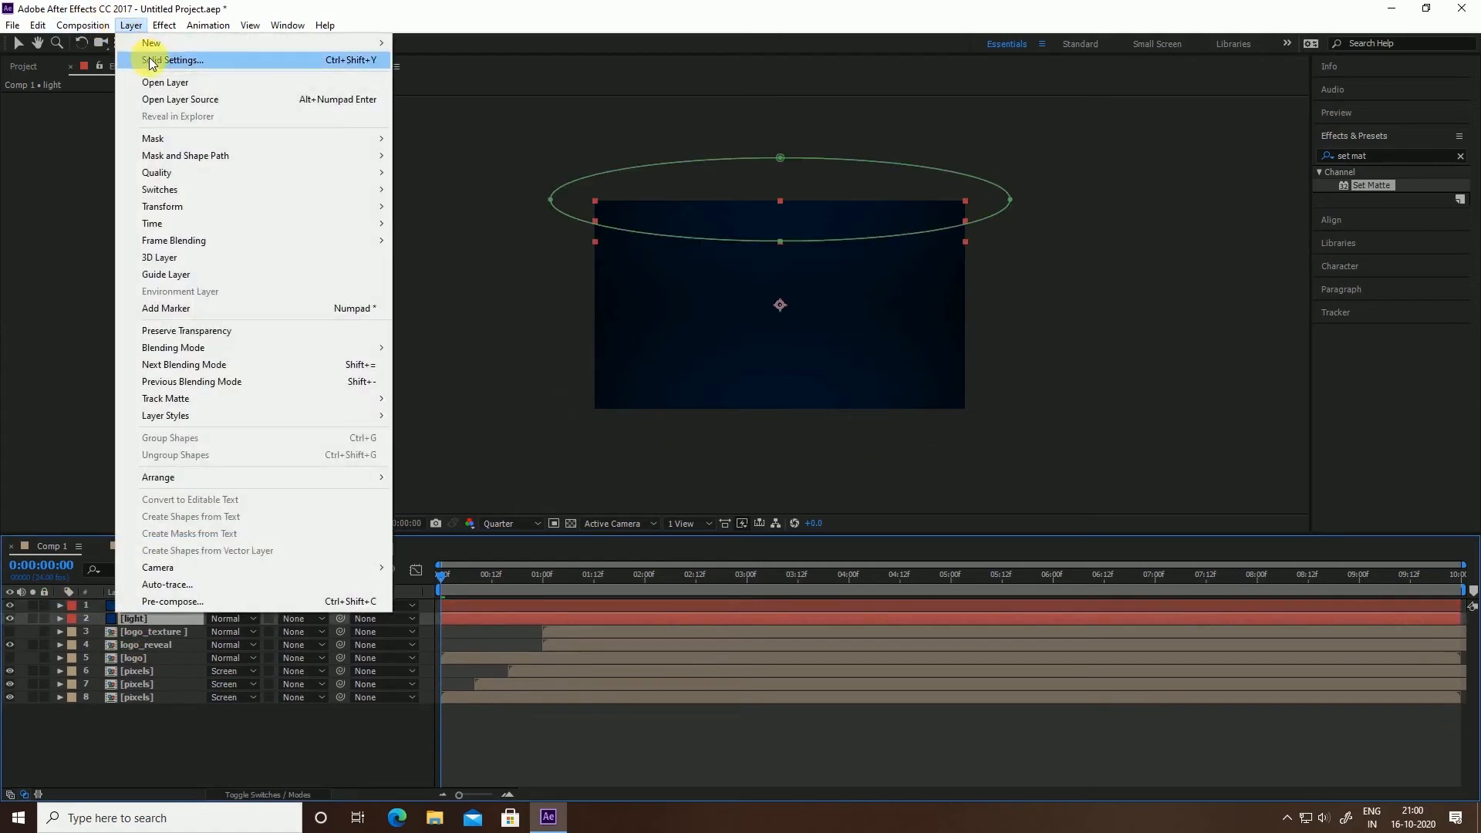
Give the second light layer its own new solid, light 2, coloured brighter blue 0D8AFF
left_click(309, 59)
left_click(1221, 436)
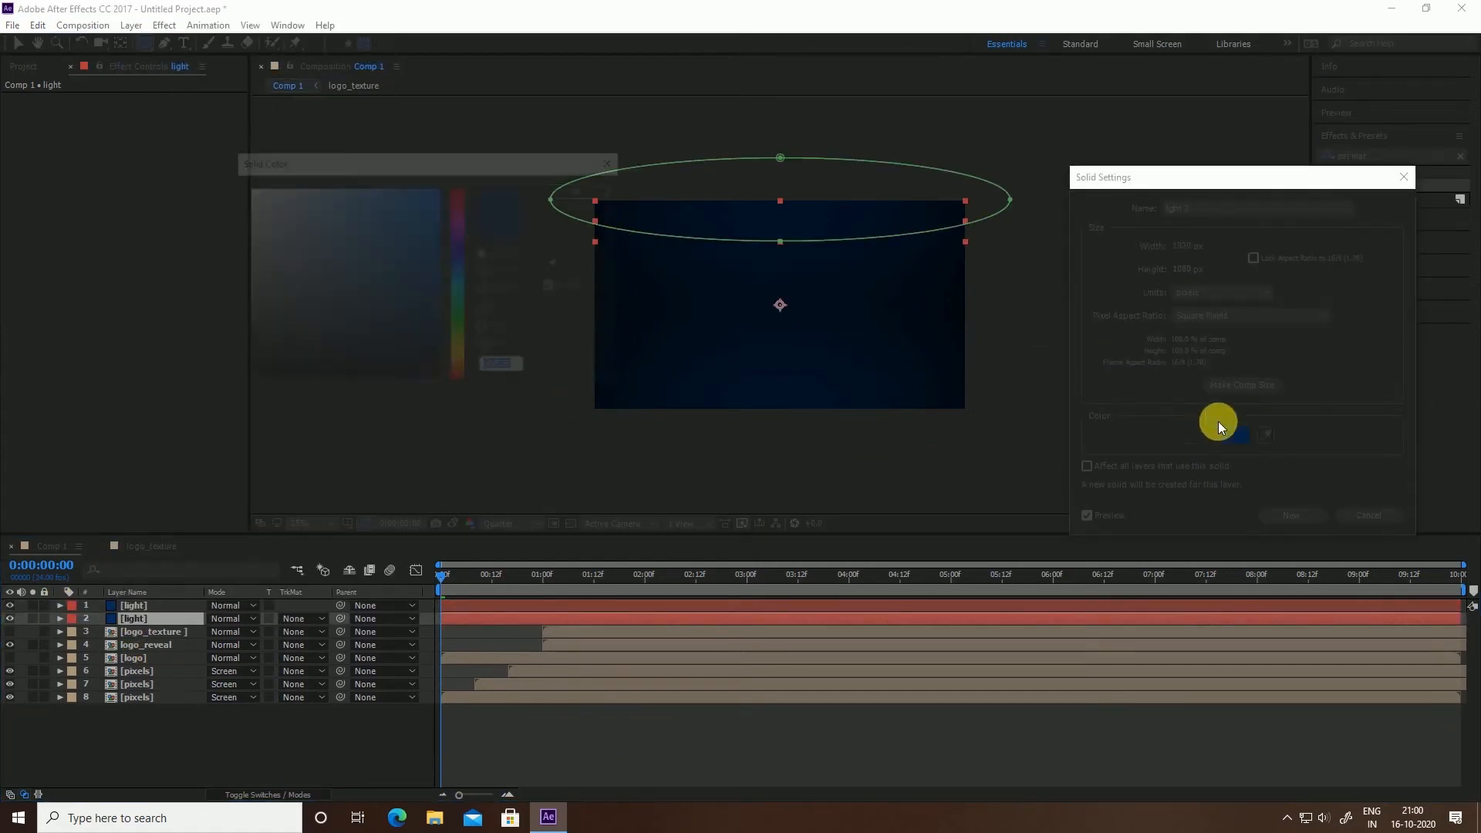
mouse_move(383, 212)
left_mouse_down()
mouse_move(308, 215)
mouse_move(305, 178)
mouse_move(438, 152)
left_mouse_up()
left_click_drag(455, 269, 470, 271)
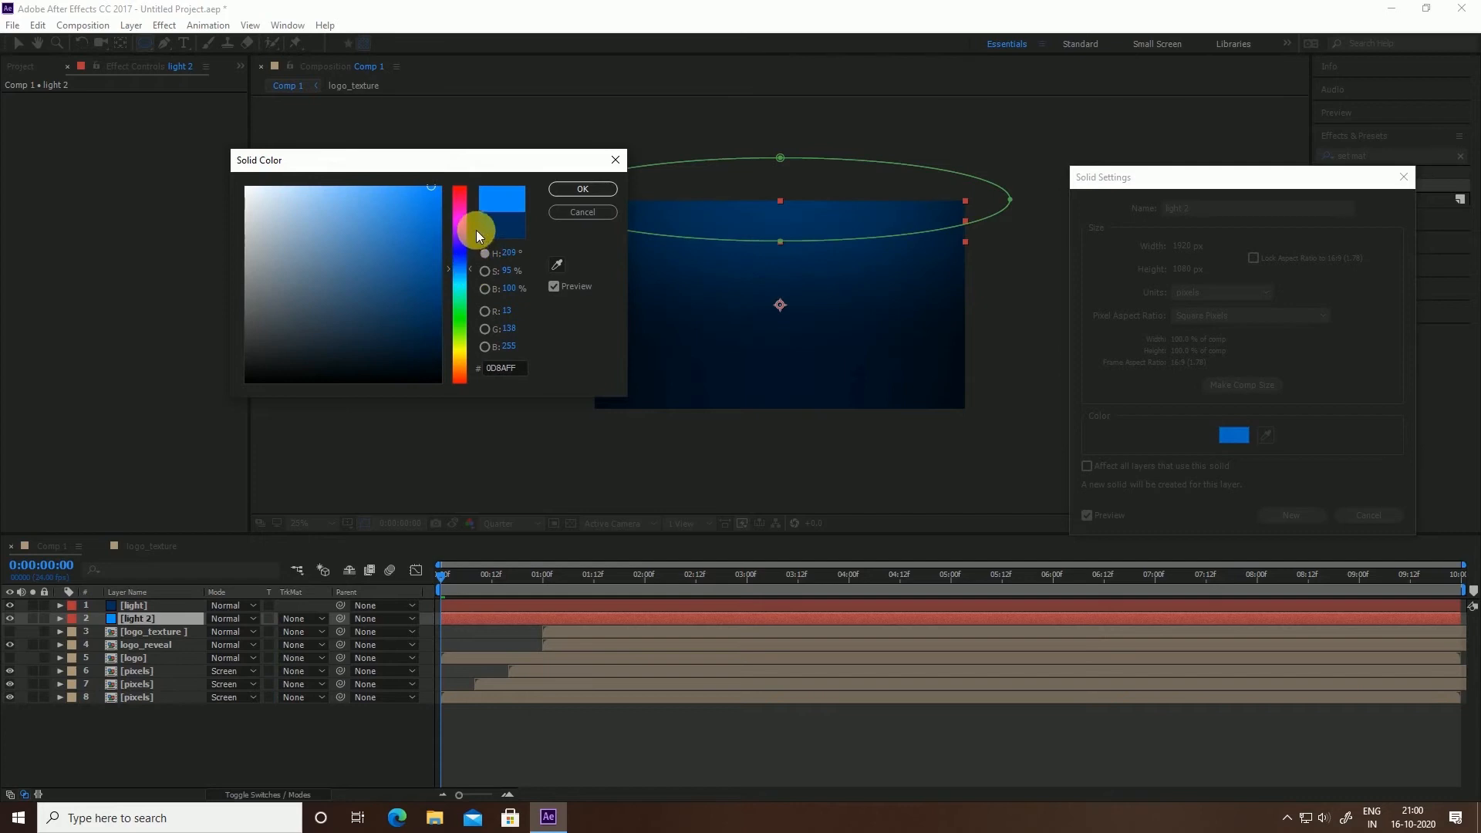
left_click(580, 190)
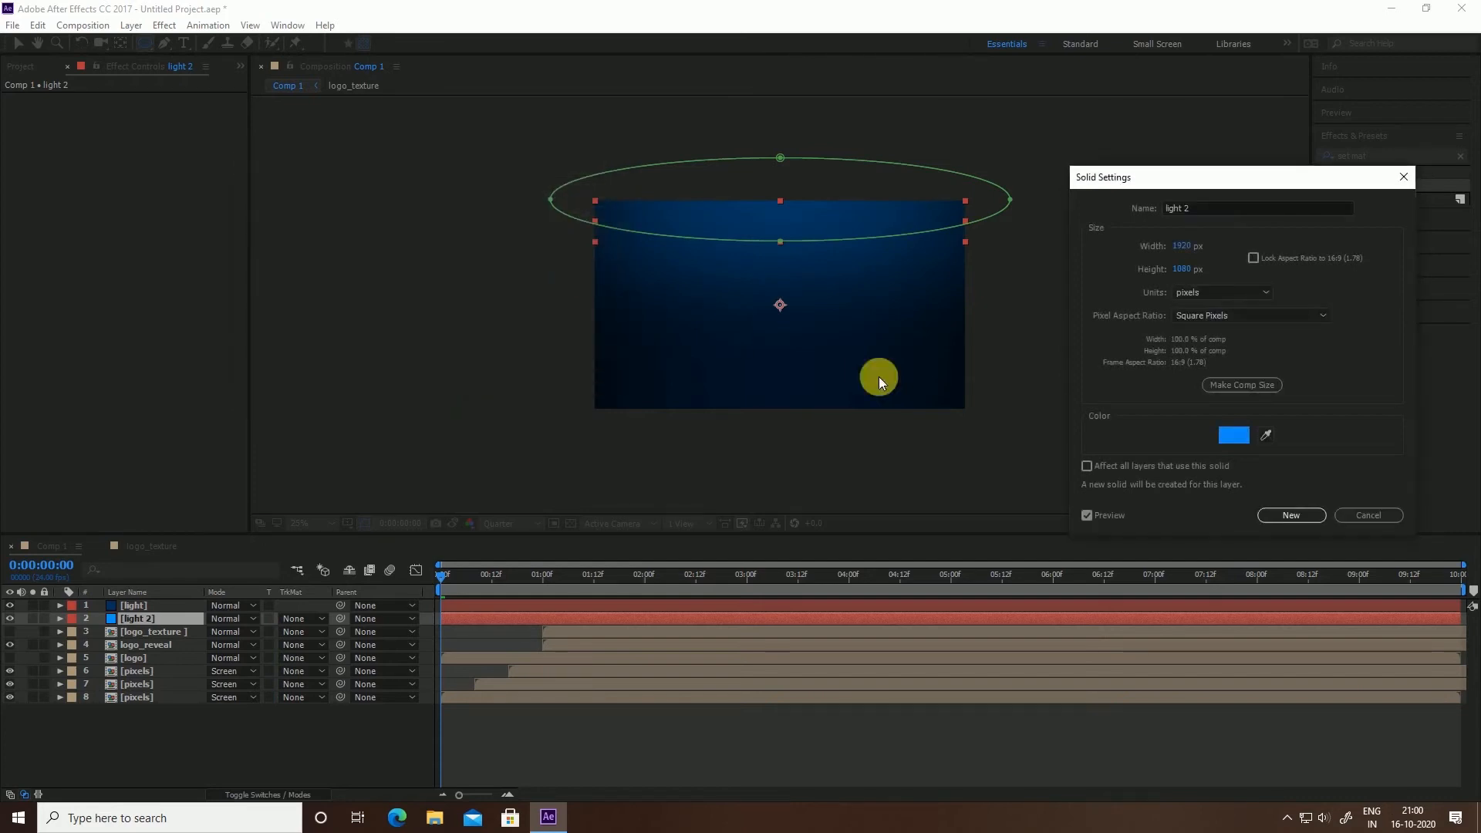
left_click(1294, 523)
left_click(157, 607)
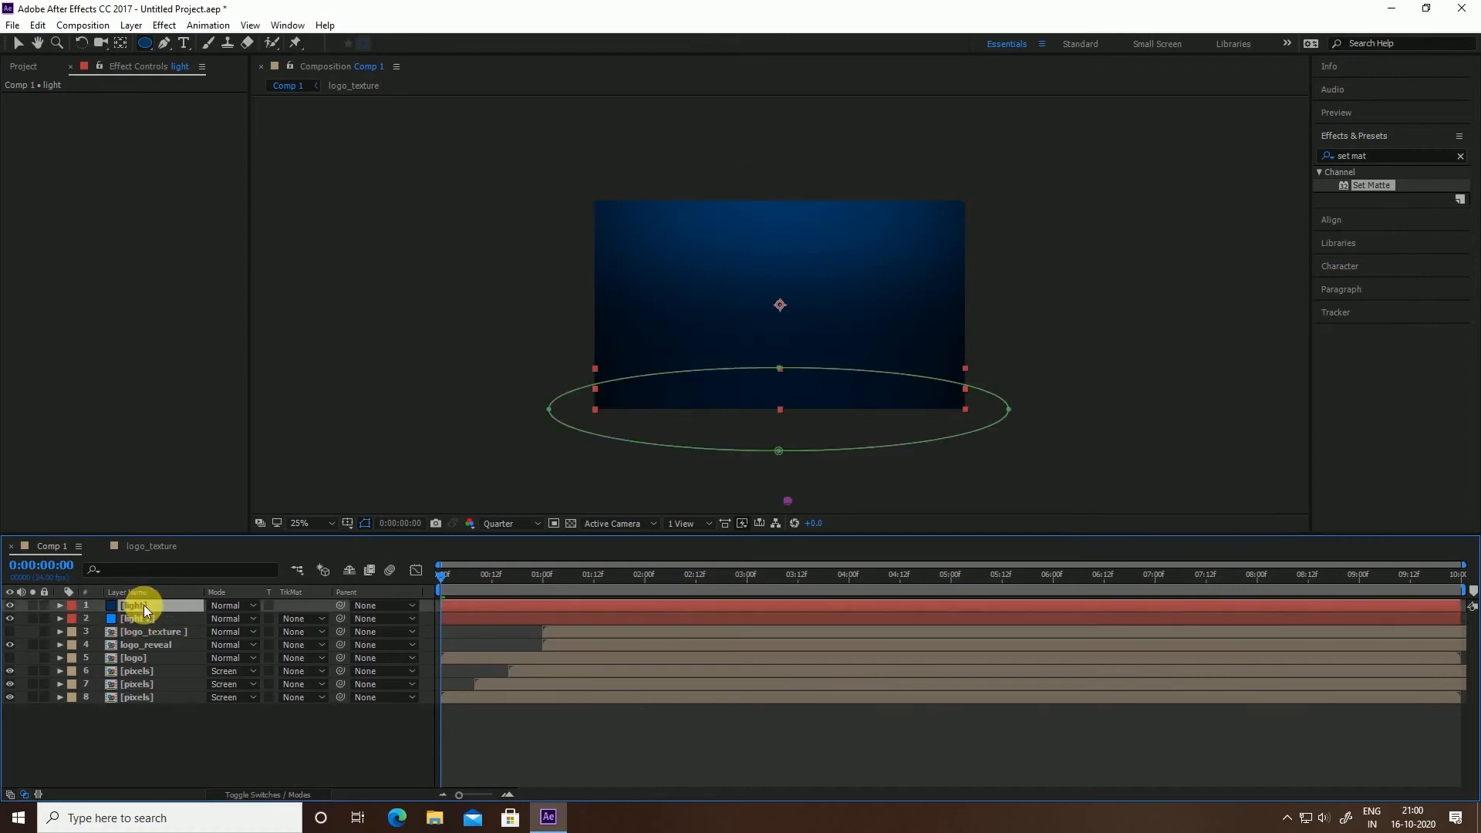
Move both light solids to the bottom of the stack, beneath the logo and pixels layers
left_click(140, 617, "shift")
left_click_drag(140, 617, 154, 736)
left_click(205, 728)
Pre-compose the six logo and pixels layers into a composition named logo
left_click(152, 671)
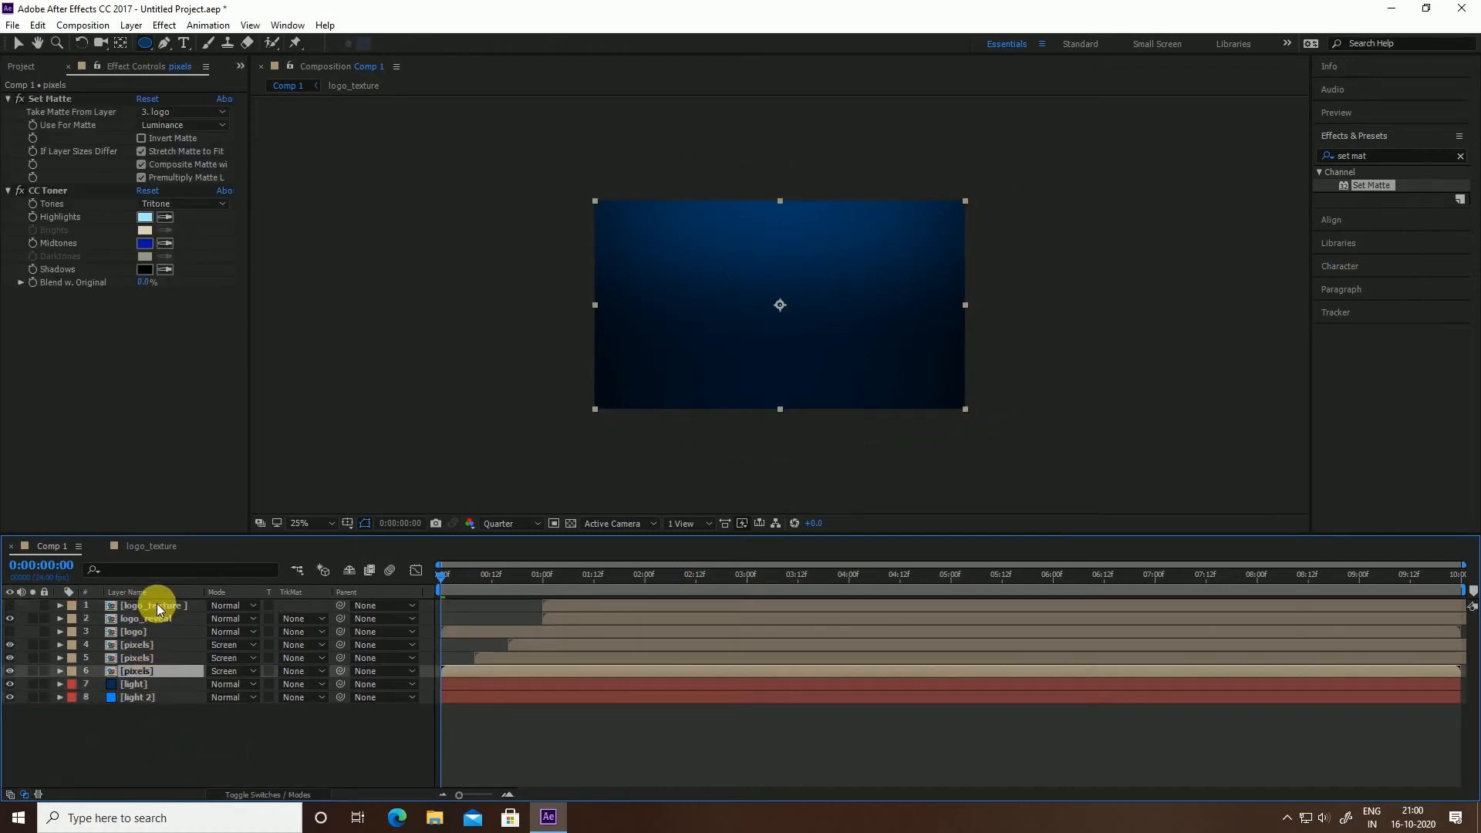
left_click(157, 605, "shift")
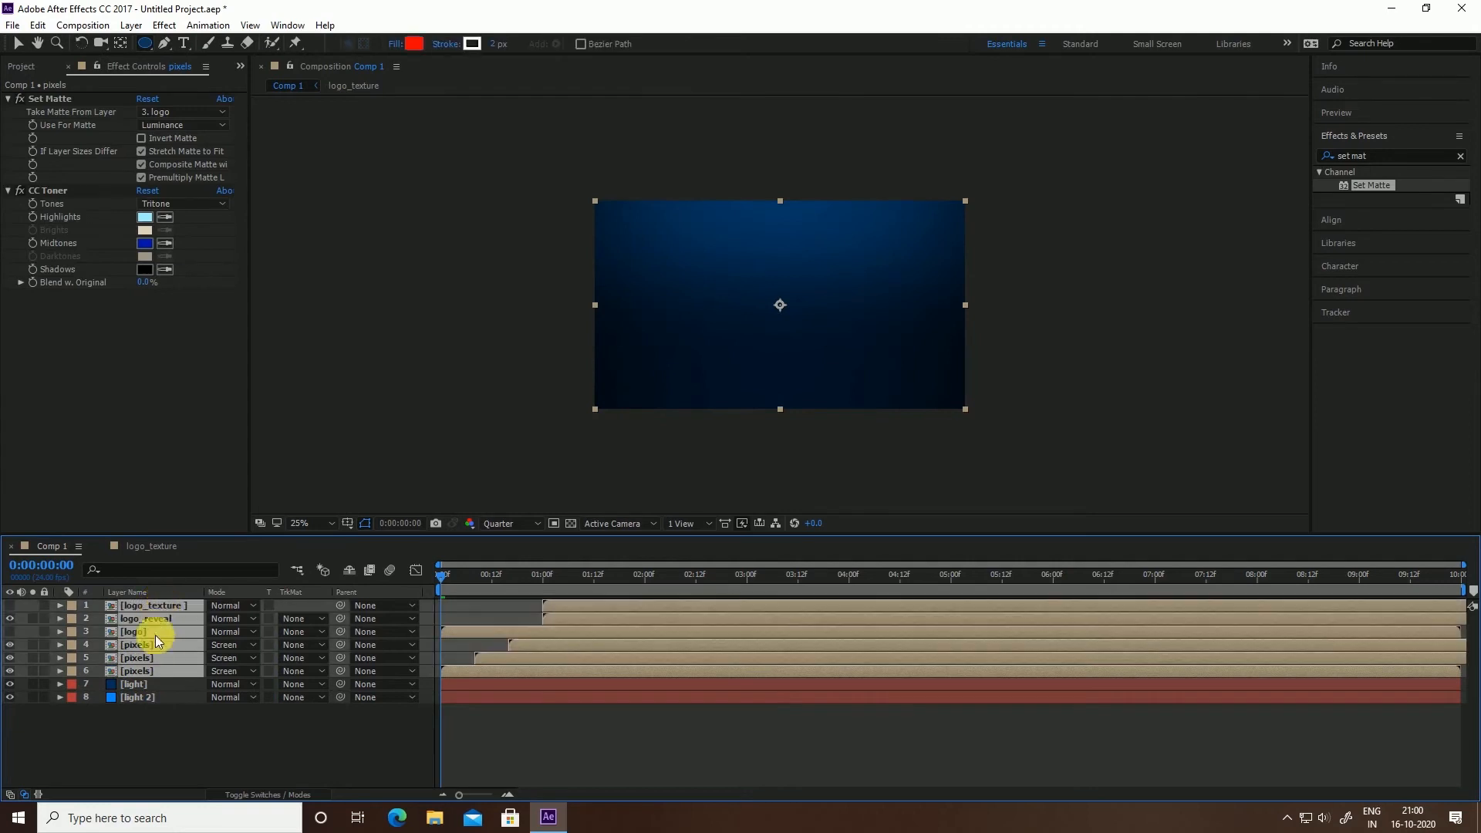
right_click(123, 606)
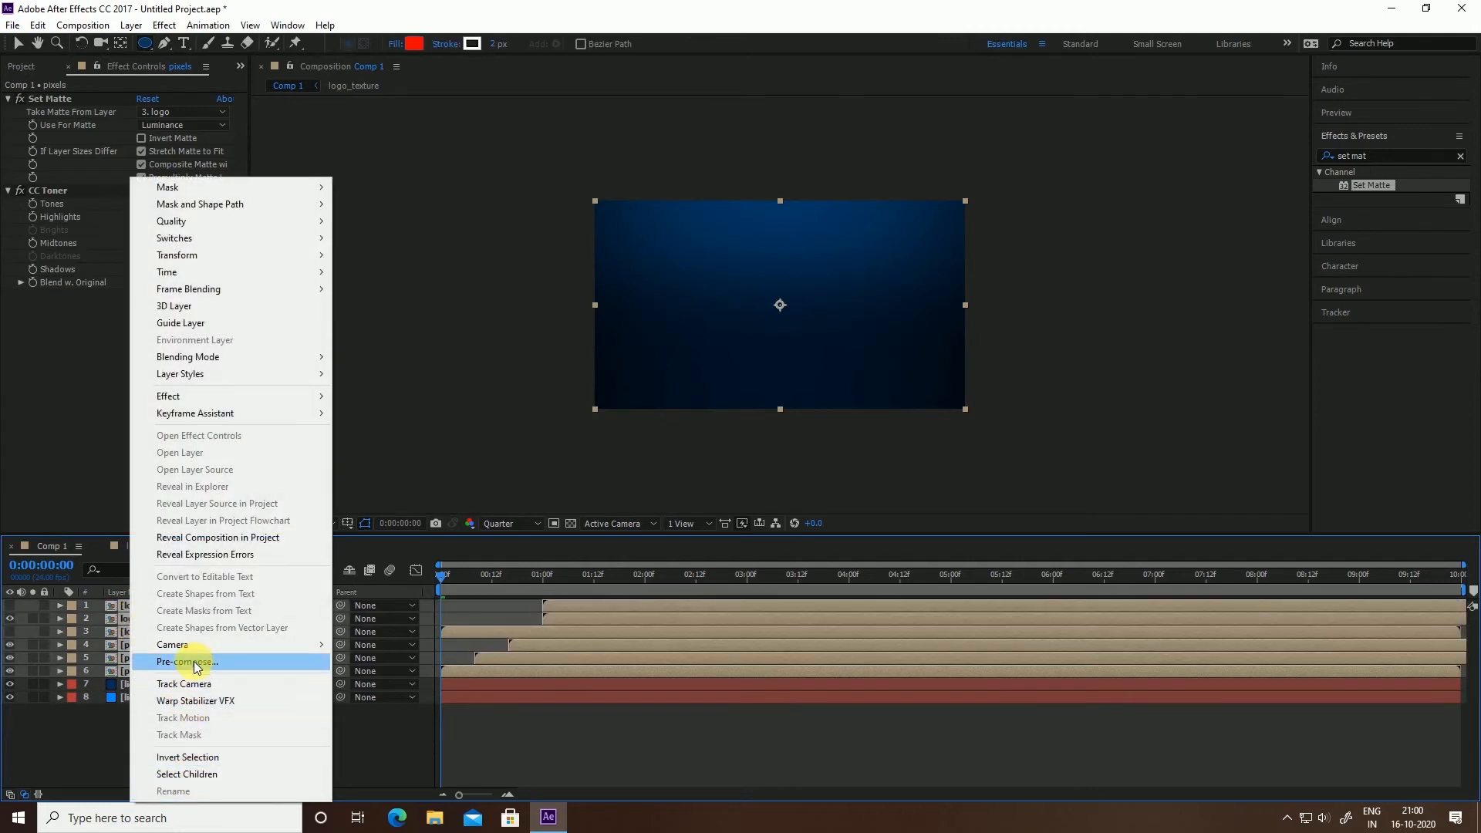
left_click(193, 662)
key("BackSpace")
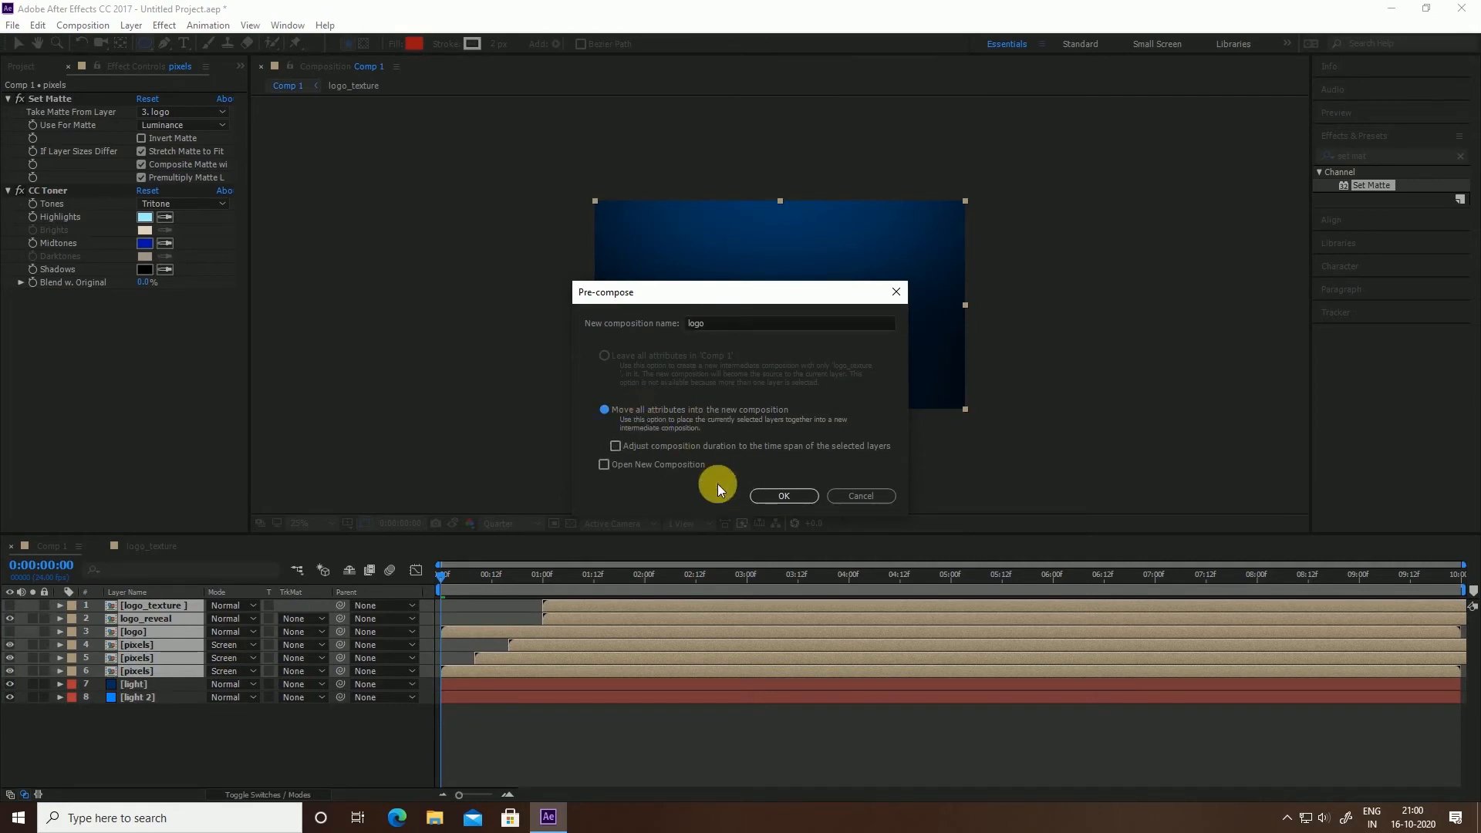
left_click(767, 495)
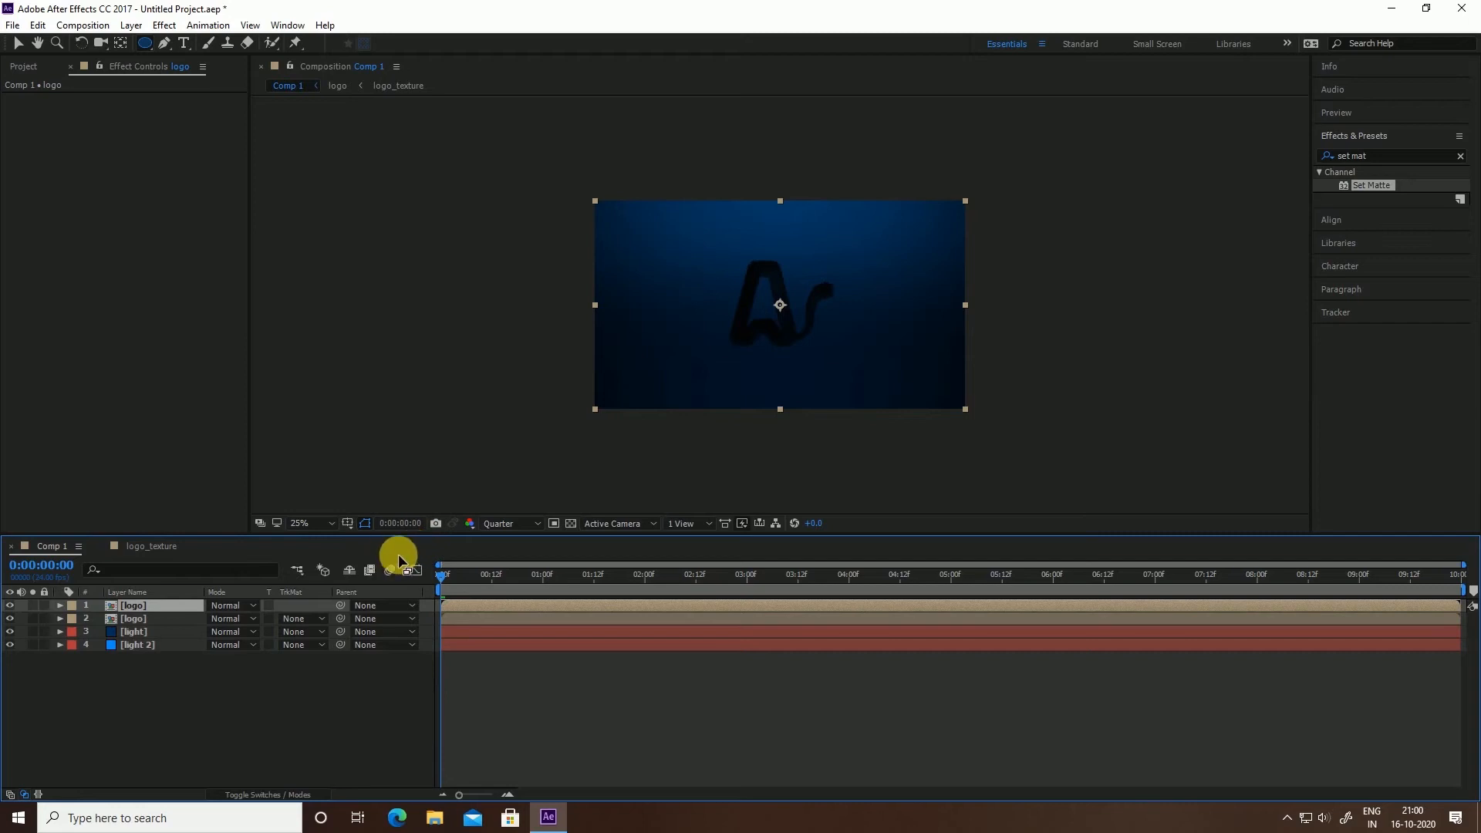
Append '_reflection' to the second logo layer's name so it reads logo_reflection
left_click(133, 626)
right_click(132, 625)
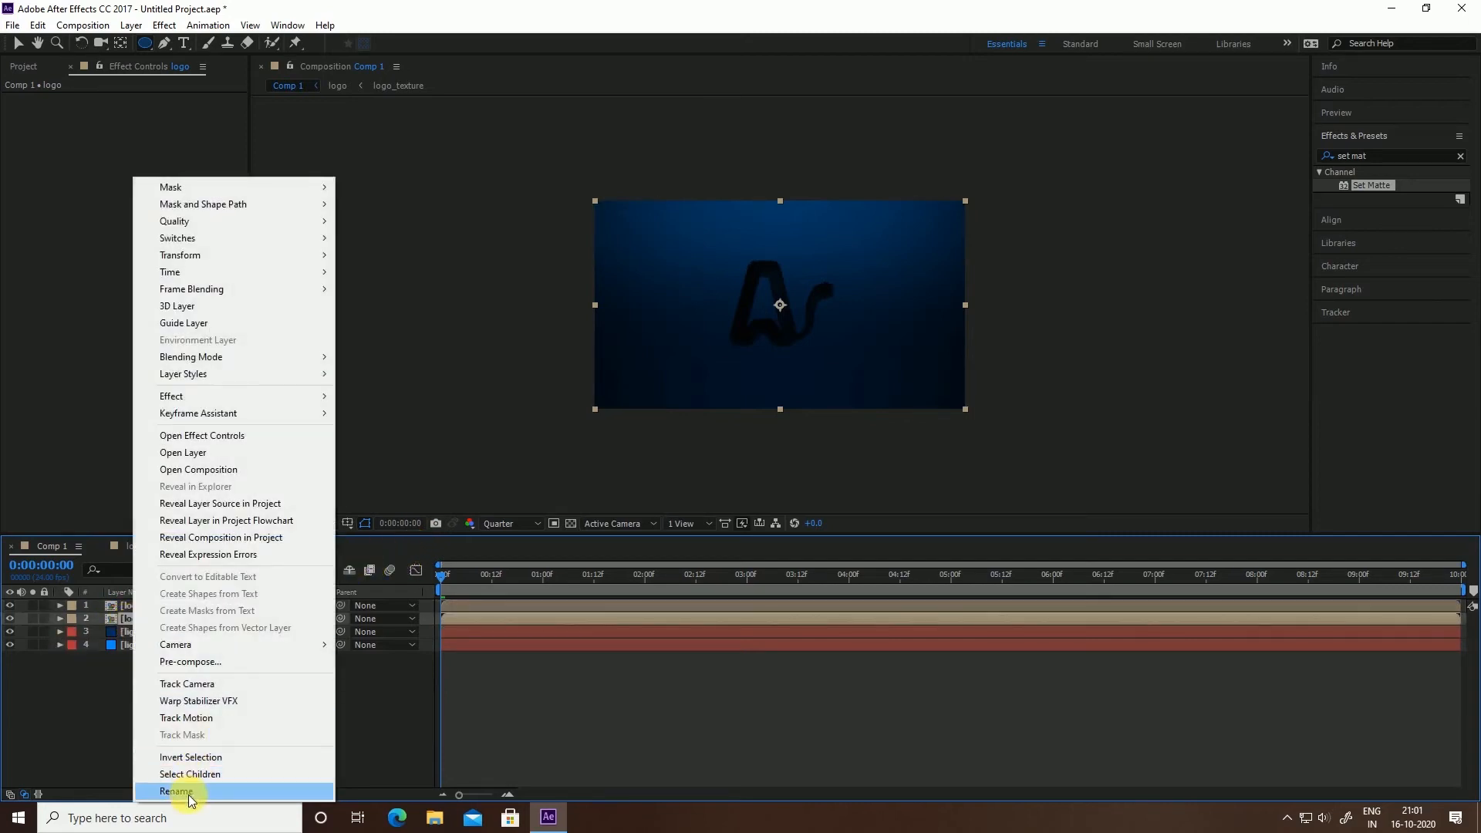
left_click(187, 794)
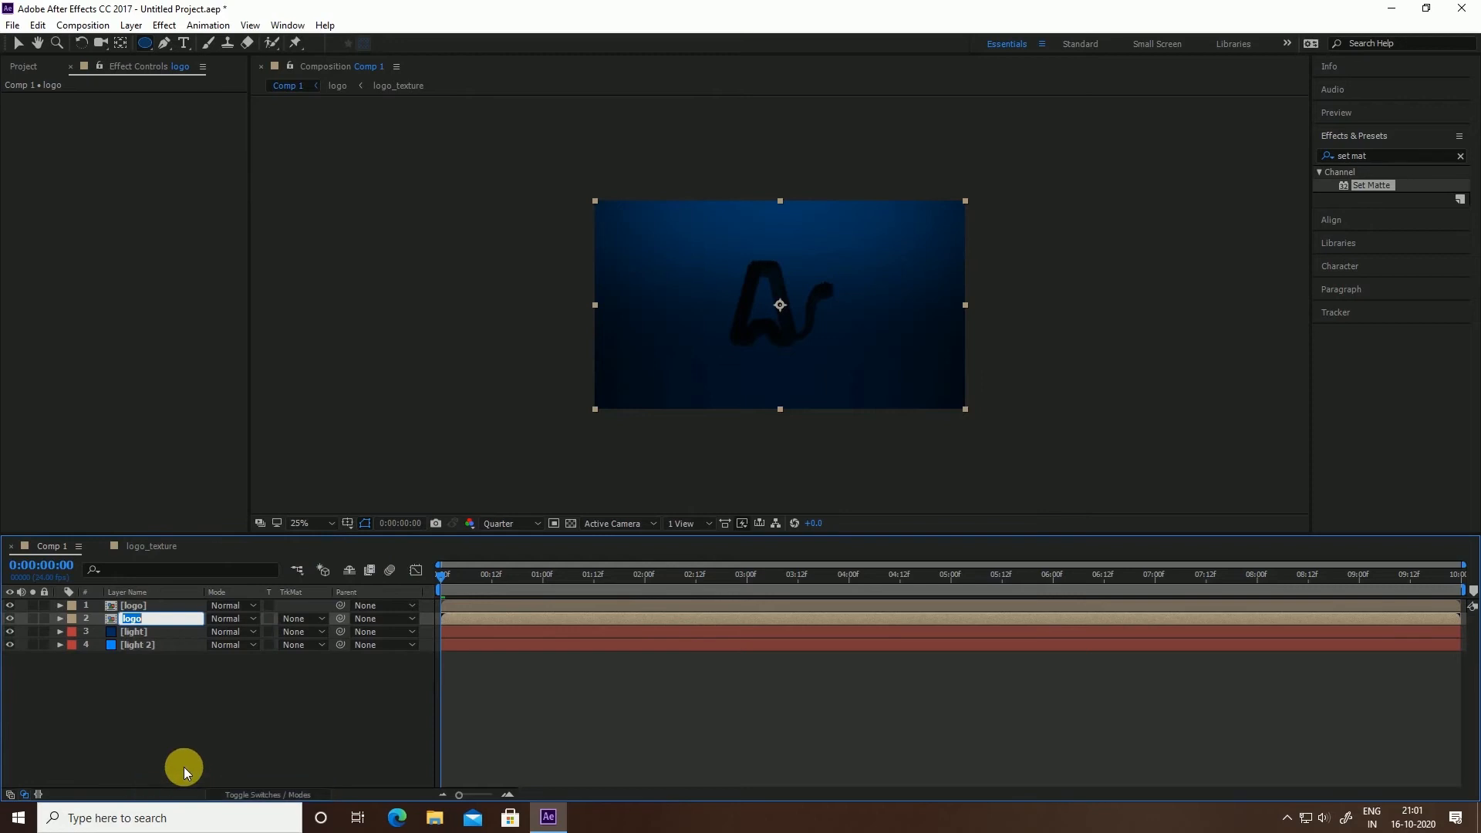
left_click(145, 620)
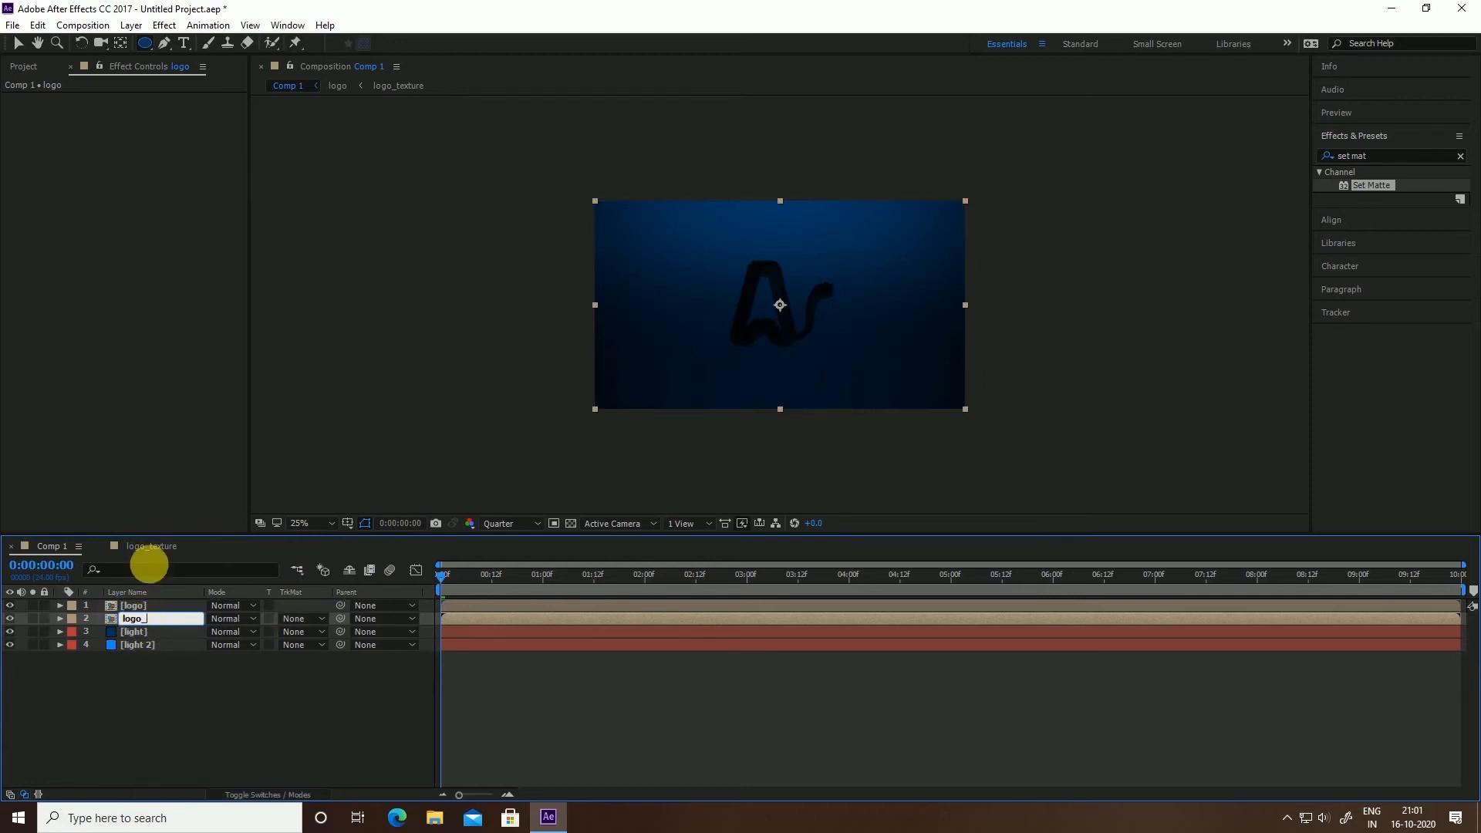
type("_reflection")
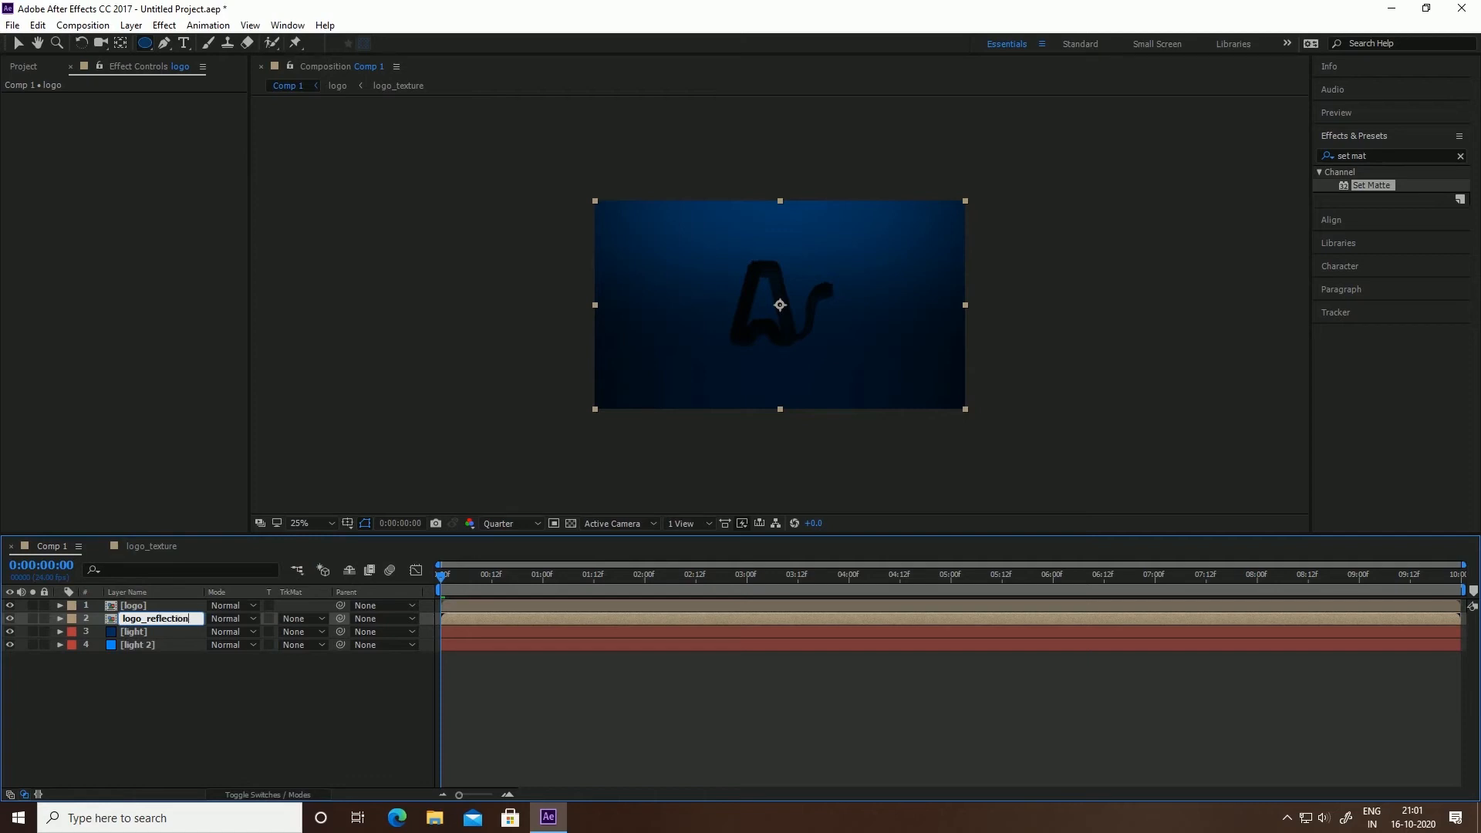
left_click(149, 564)
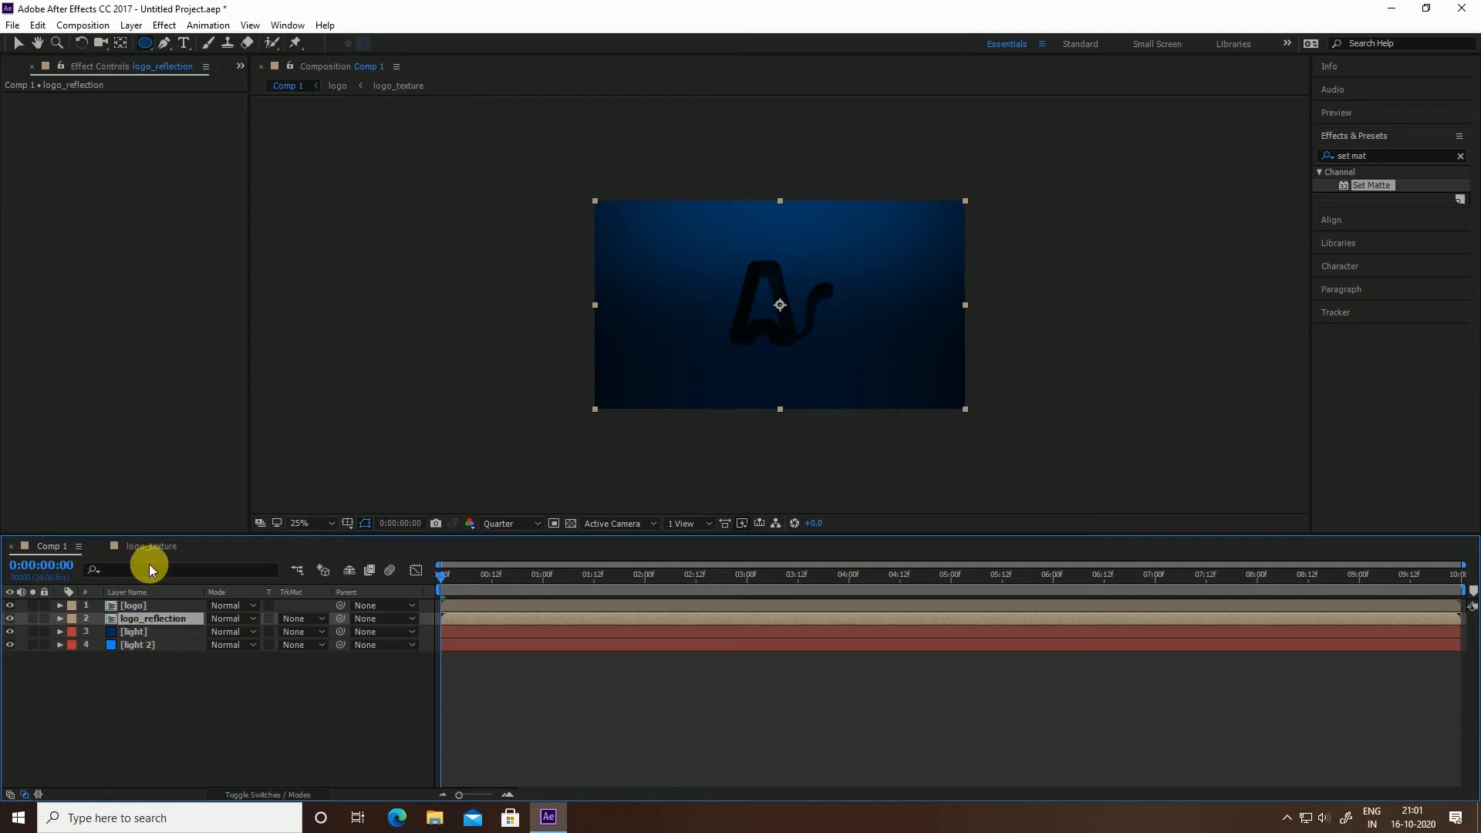
left_click(132, 691)
Create a new blue solid layer named floor in Comp 1
right_click(137, 691)
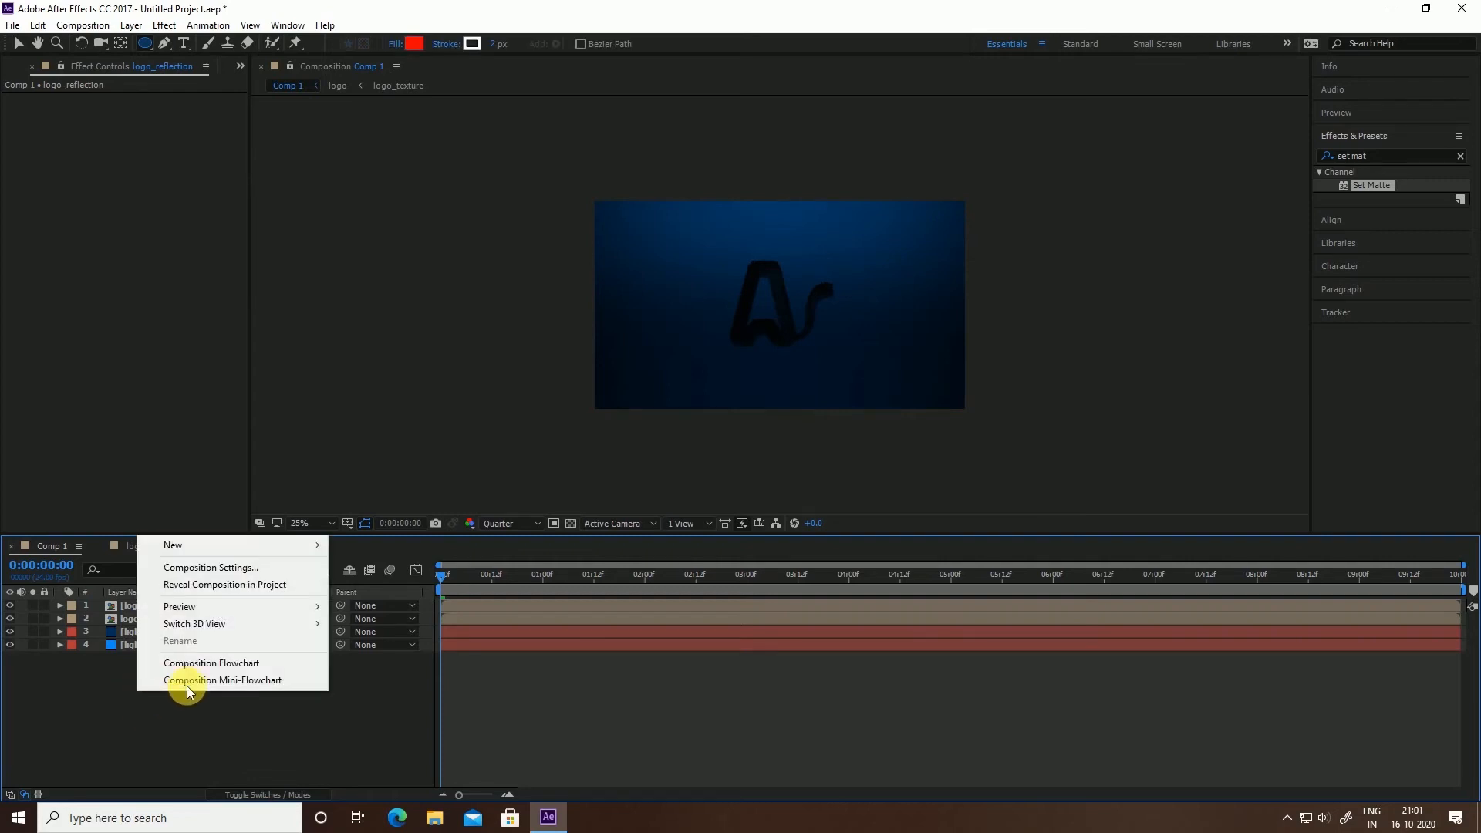
mouse_move(206, 545)
left_click(388, 583)
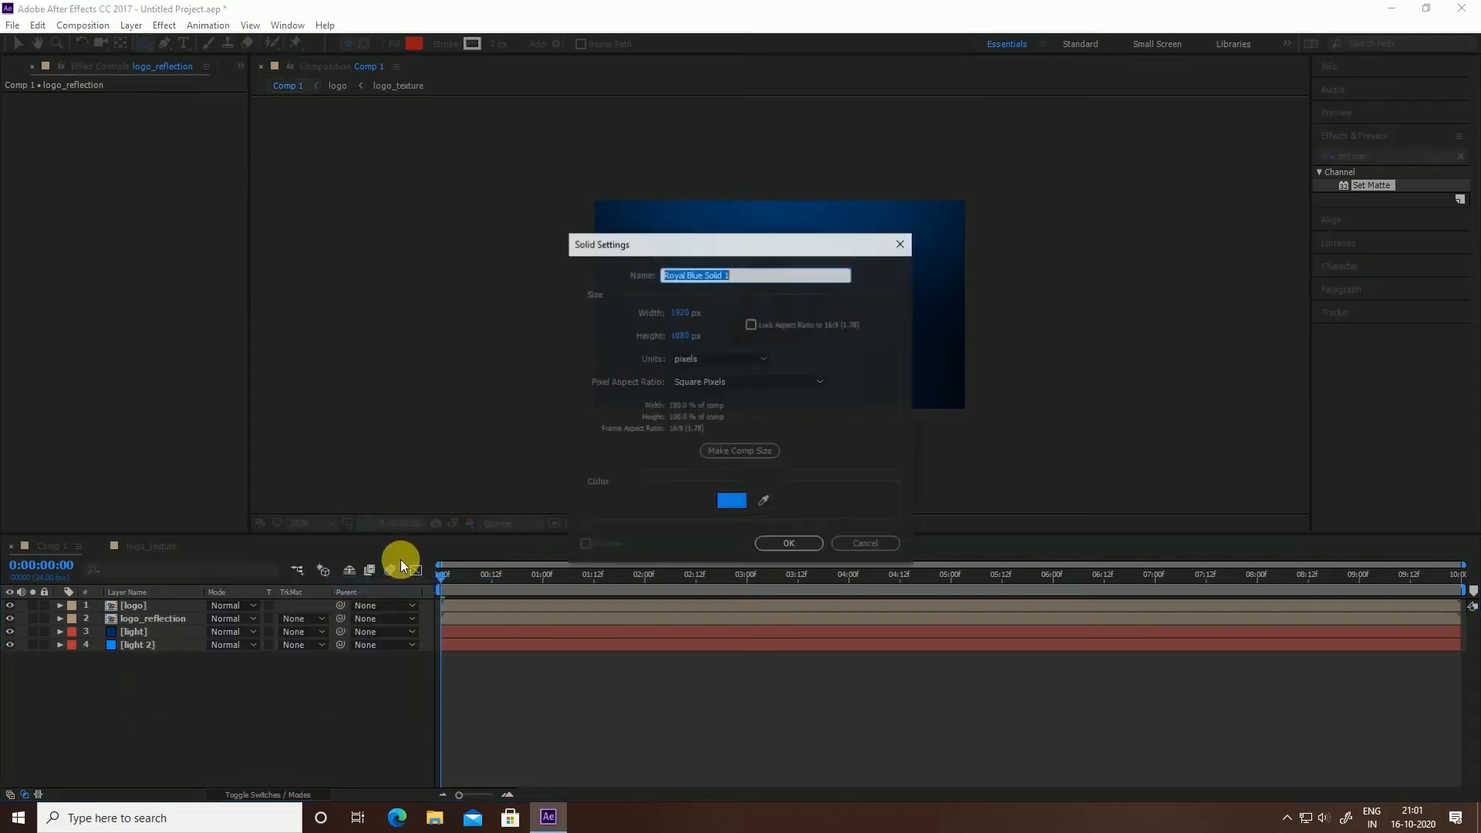
type("floor")
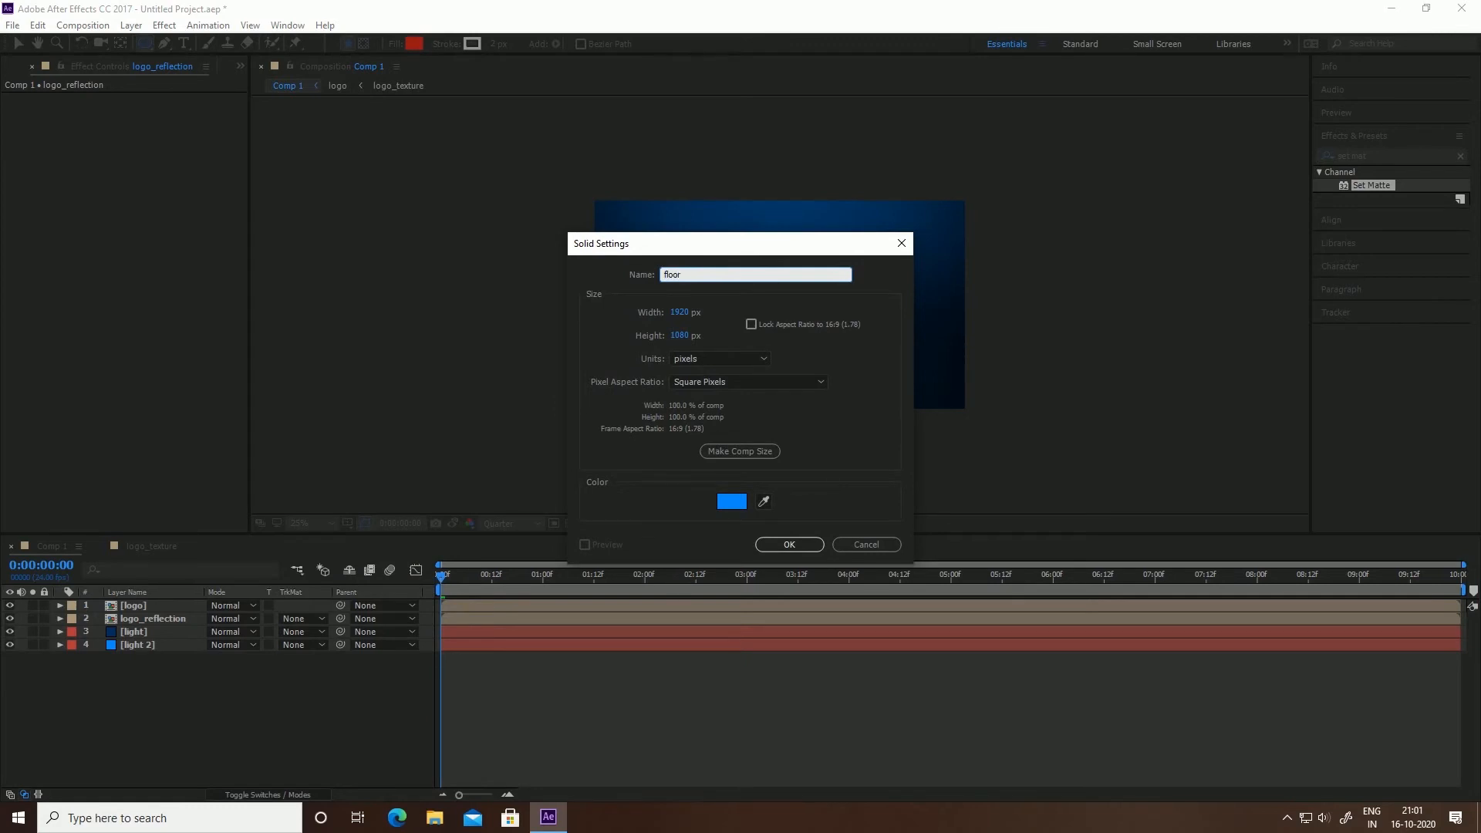
key("Return")
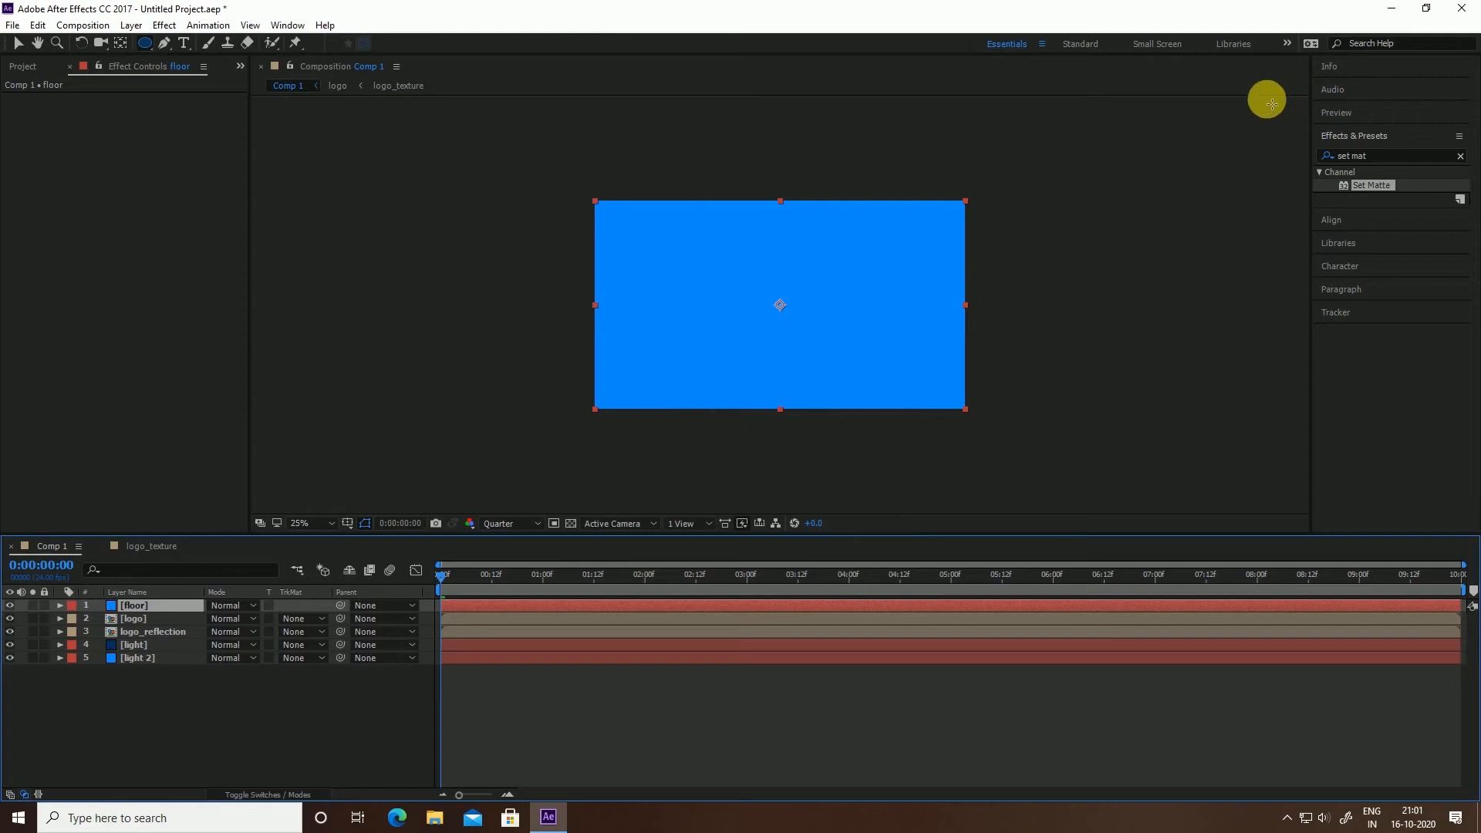
Apply Fractal Noise to the floor solid and set its Contrast to 300
left_click(1388, 154)
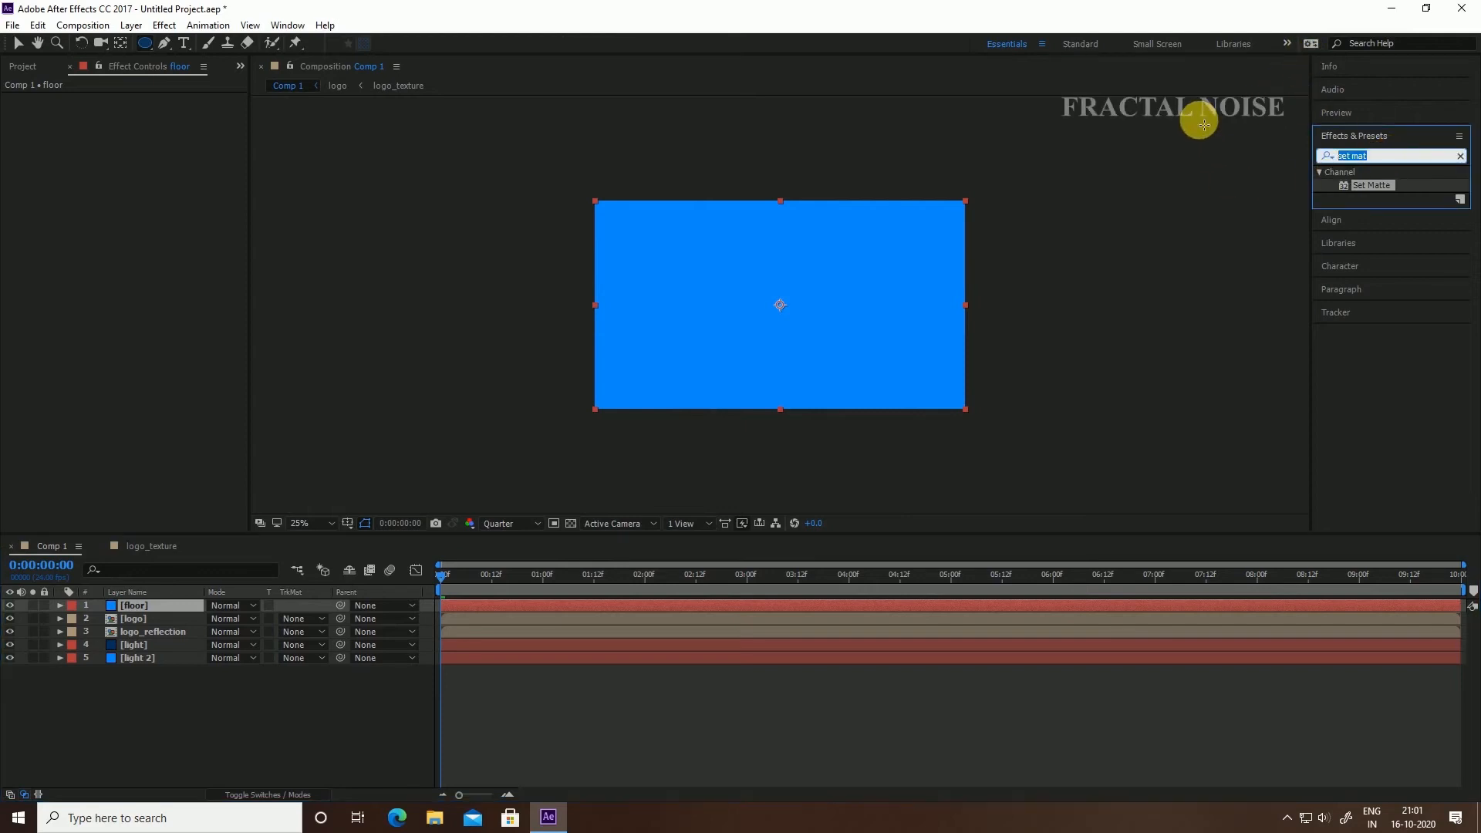
type("fractal")
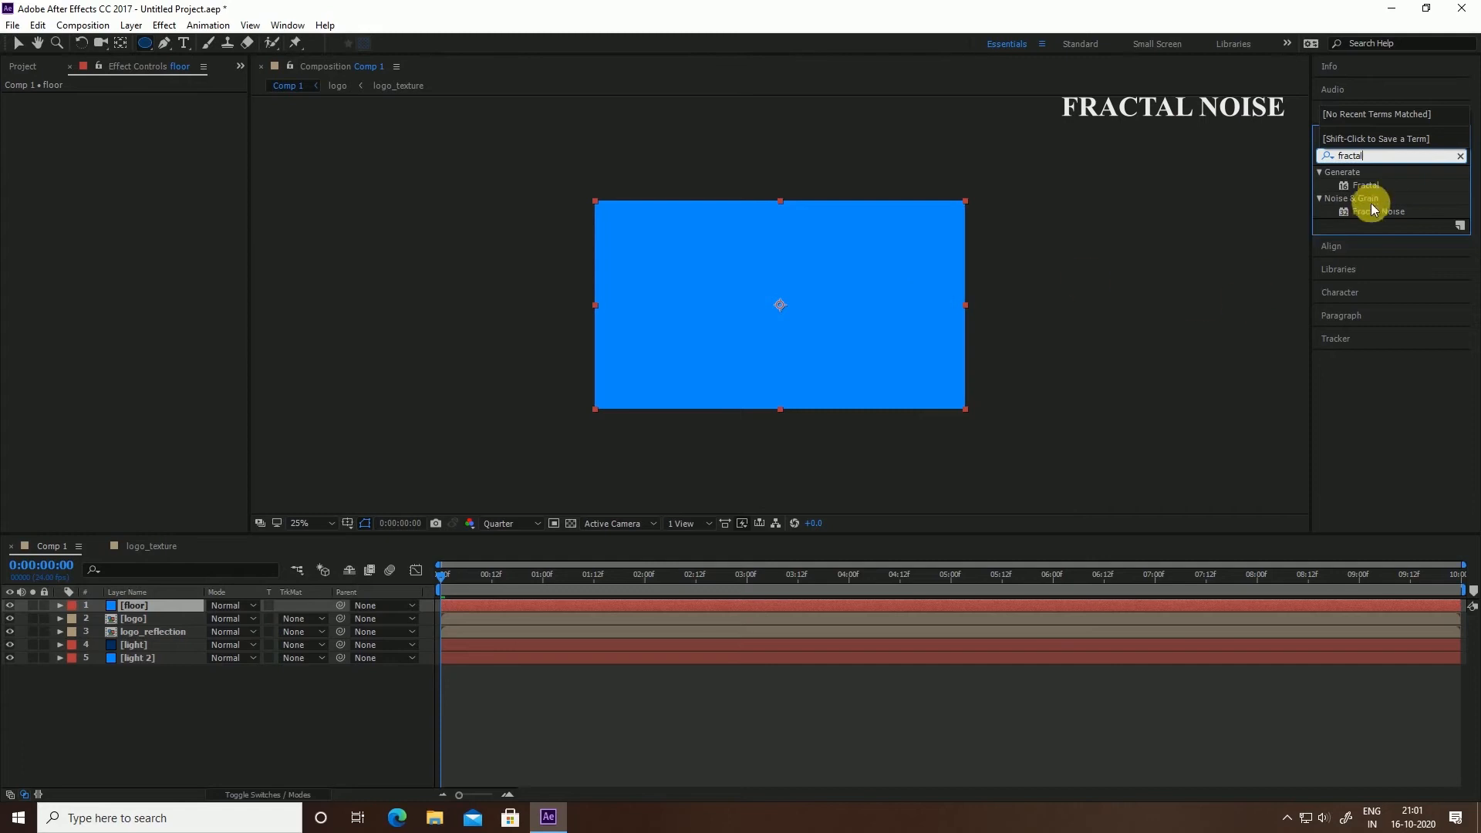
left_click_drag(1343, 213, 131, 606)
key("v")
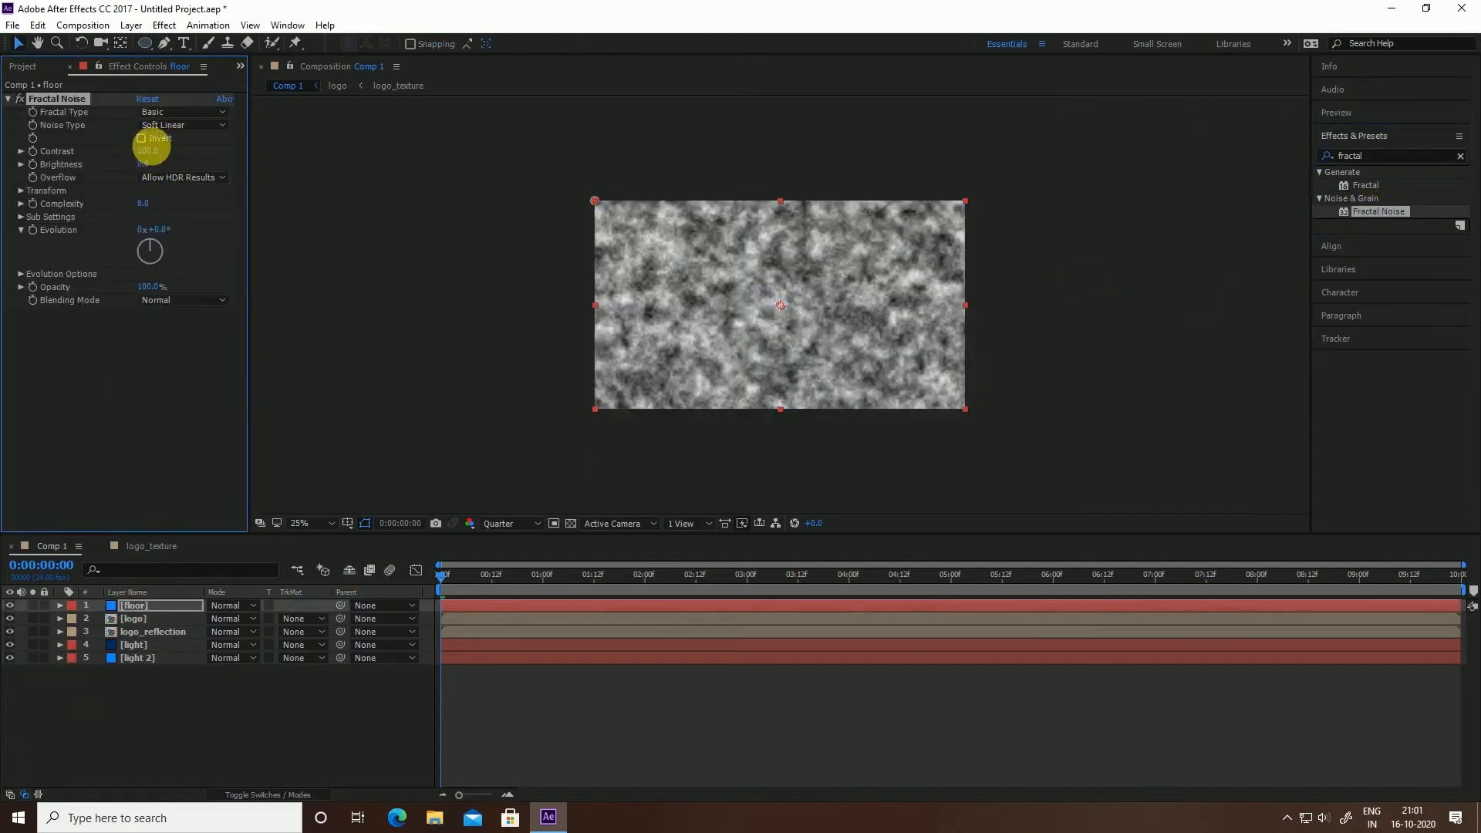
left_click(158, 154)
type("300")
left_click(133, 127)
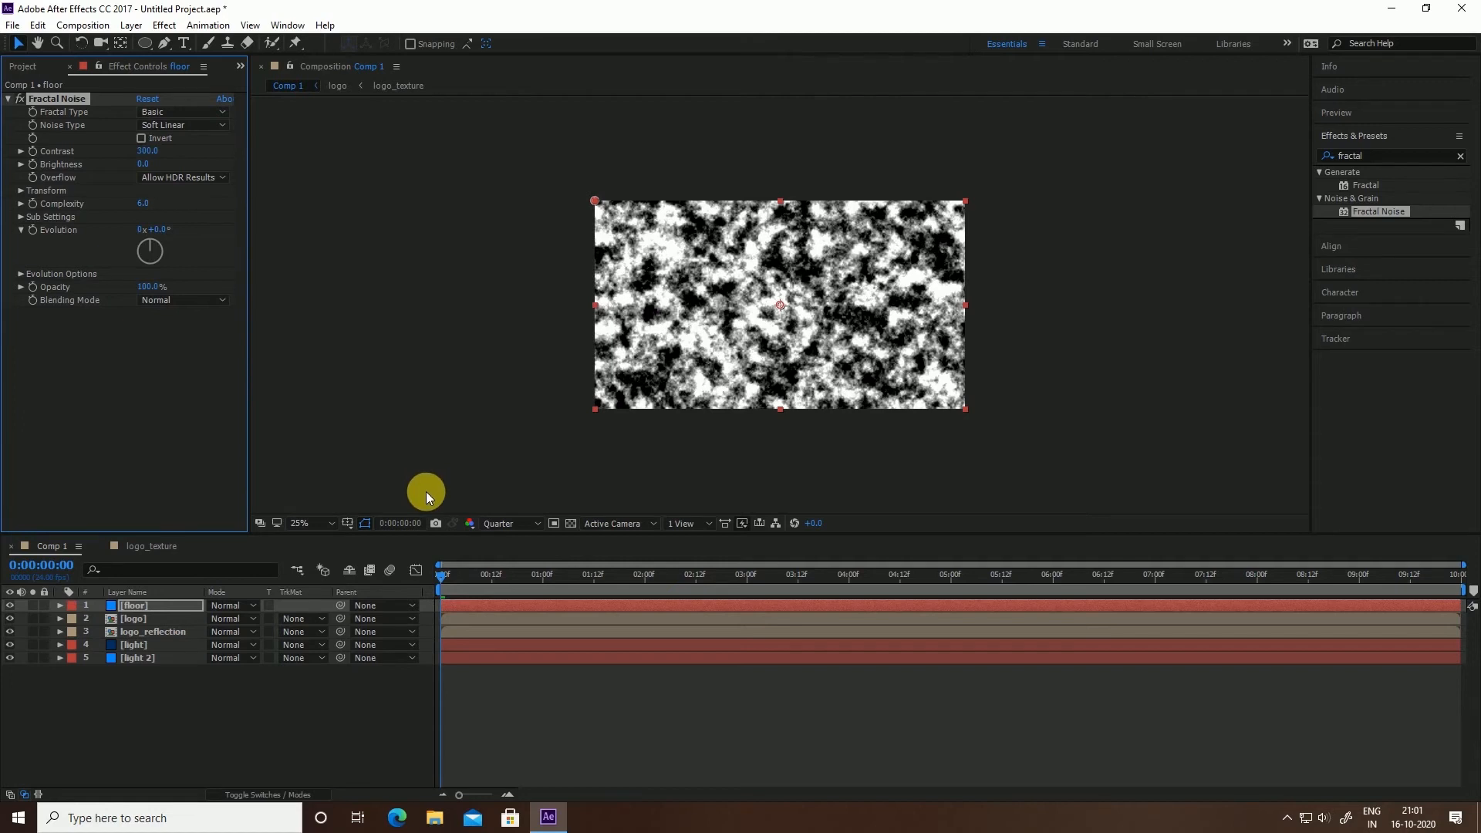
Pre-compose the floor solid as 'floor' with all attributes moved, then hide that layer
right_click(137, 608)
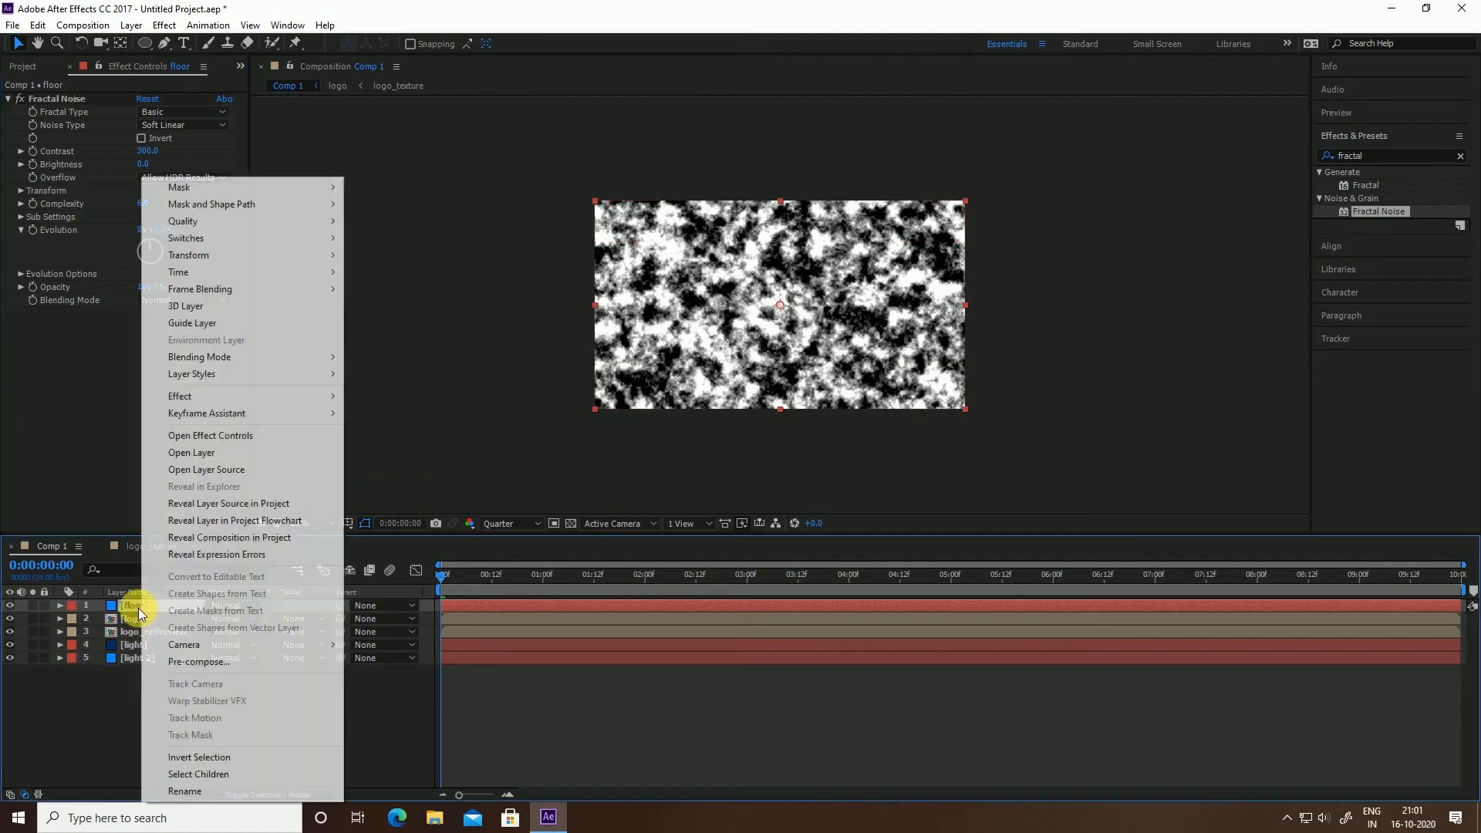
left_click(178, 661)
left_click(719, 330)
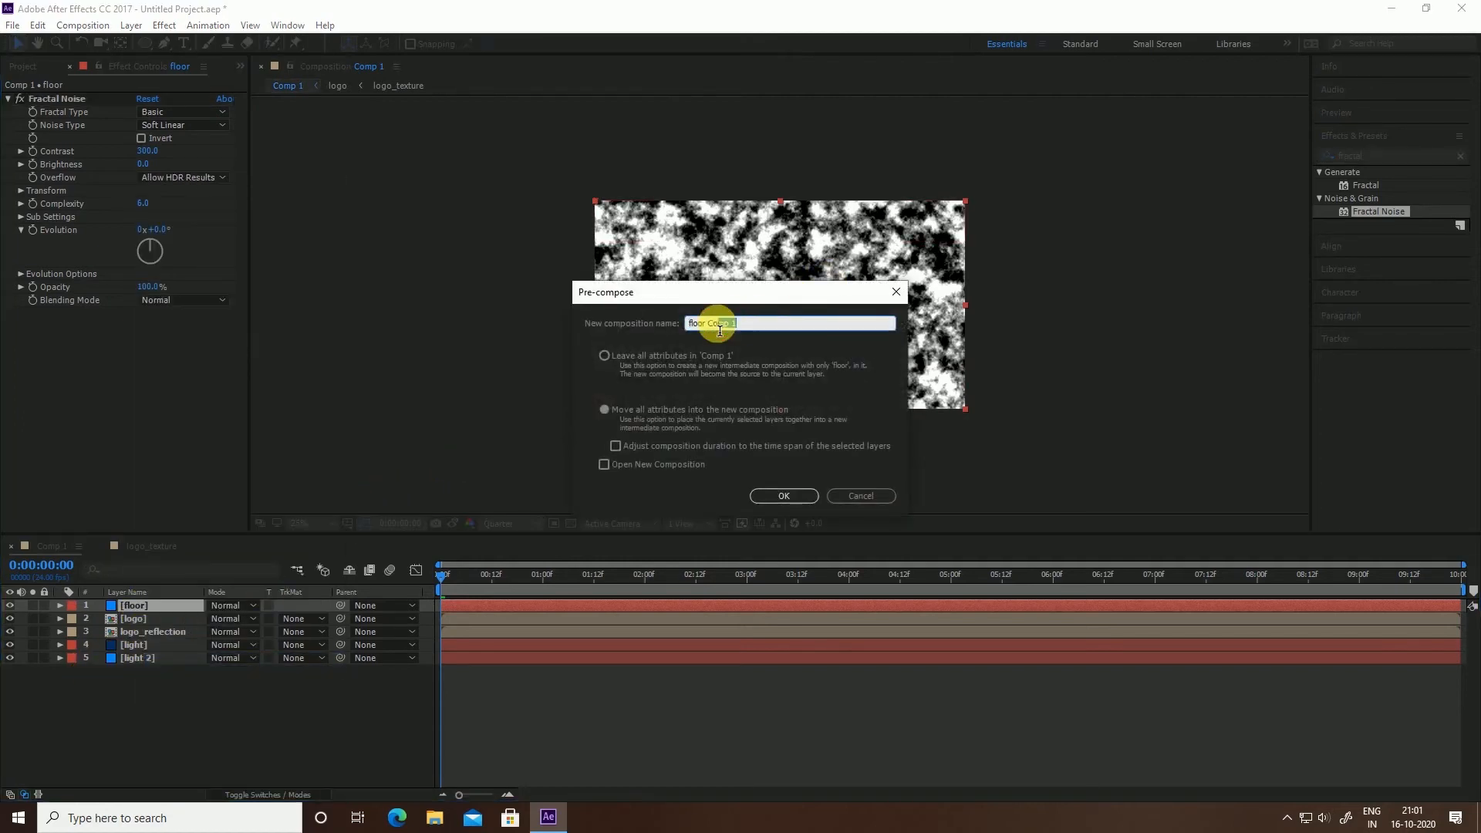
left_click_drag(719, 331, 712, 332)
key("BackSpace")
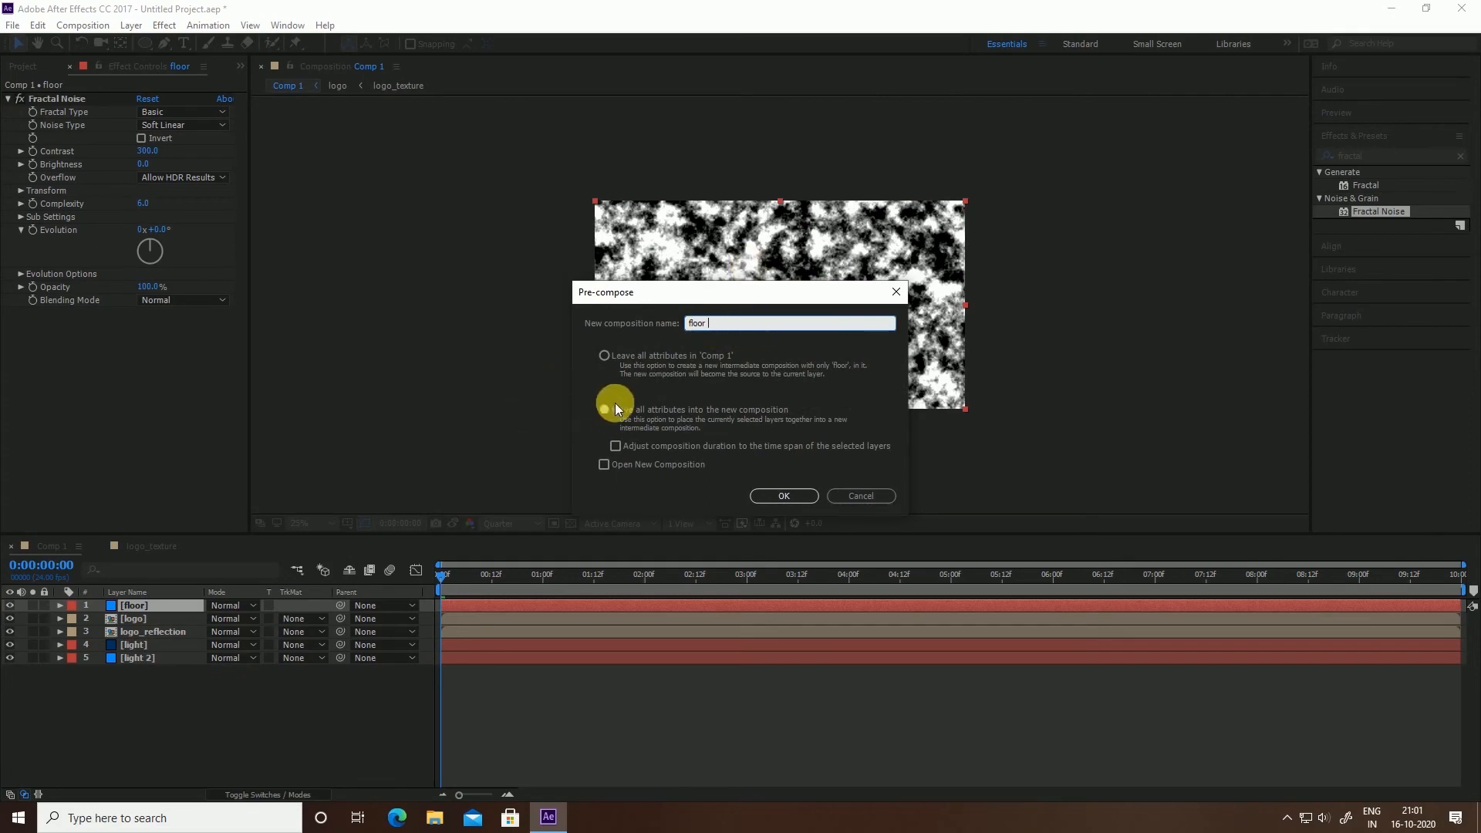
left_click(614, 407)
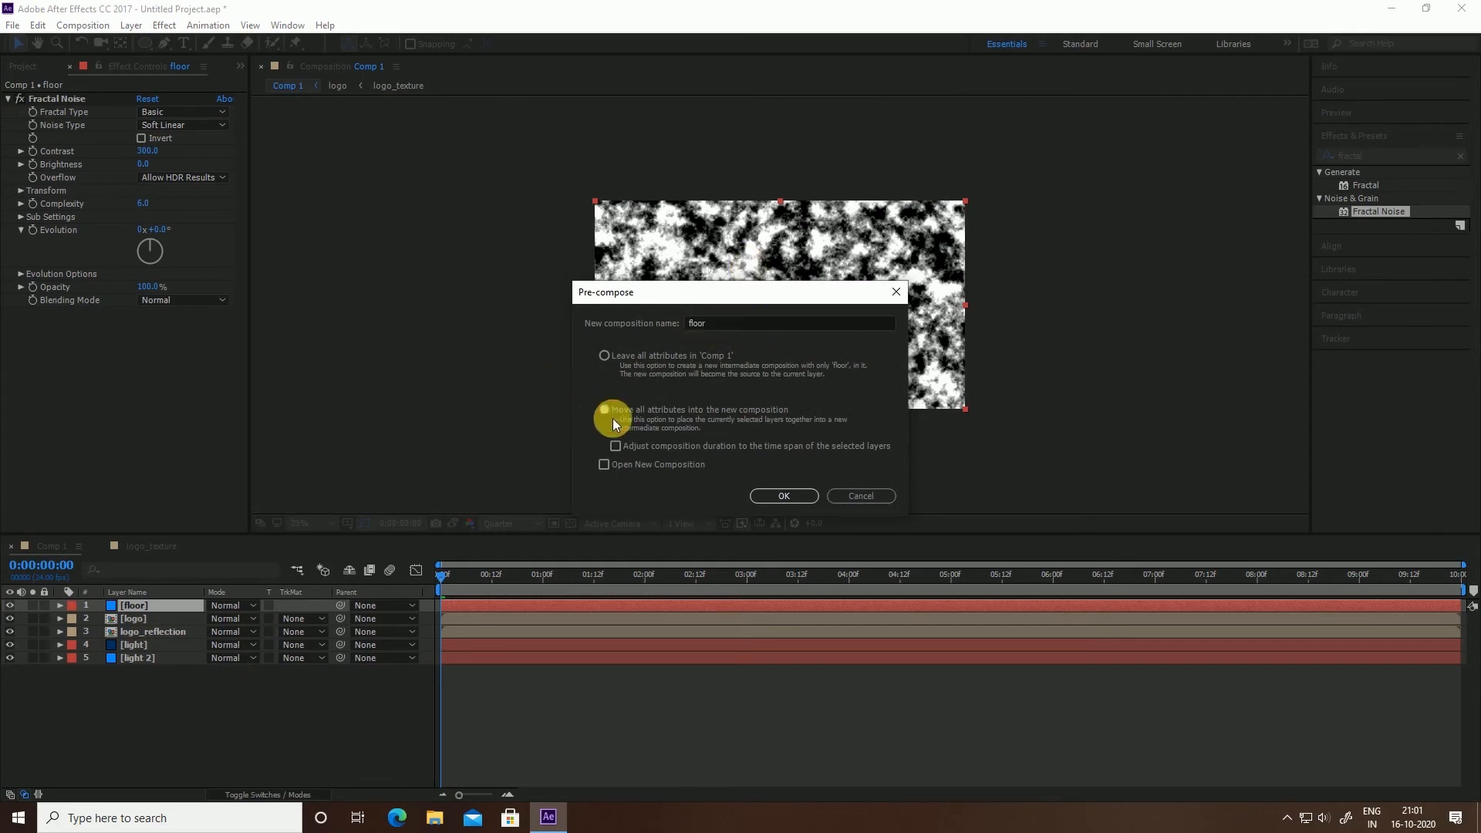
left_click(765, 498)
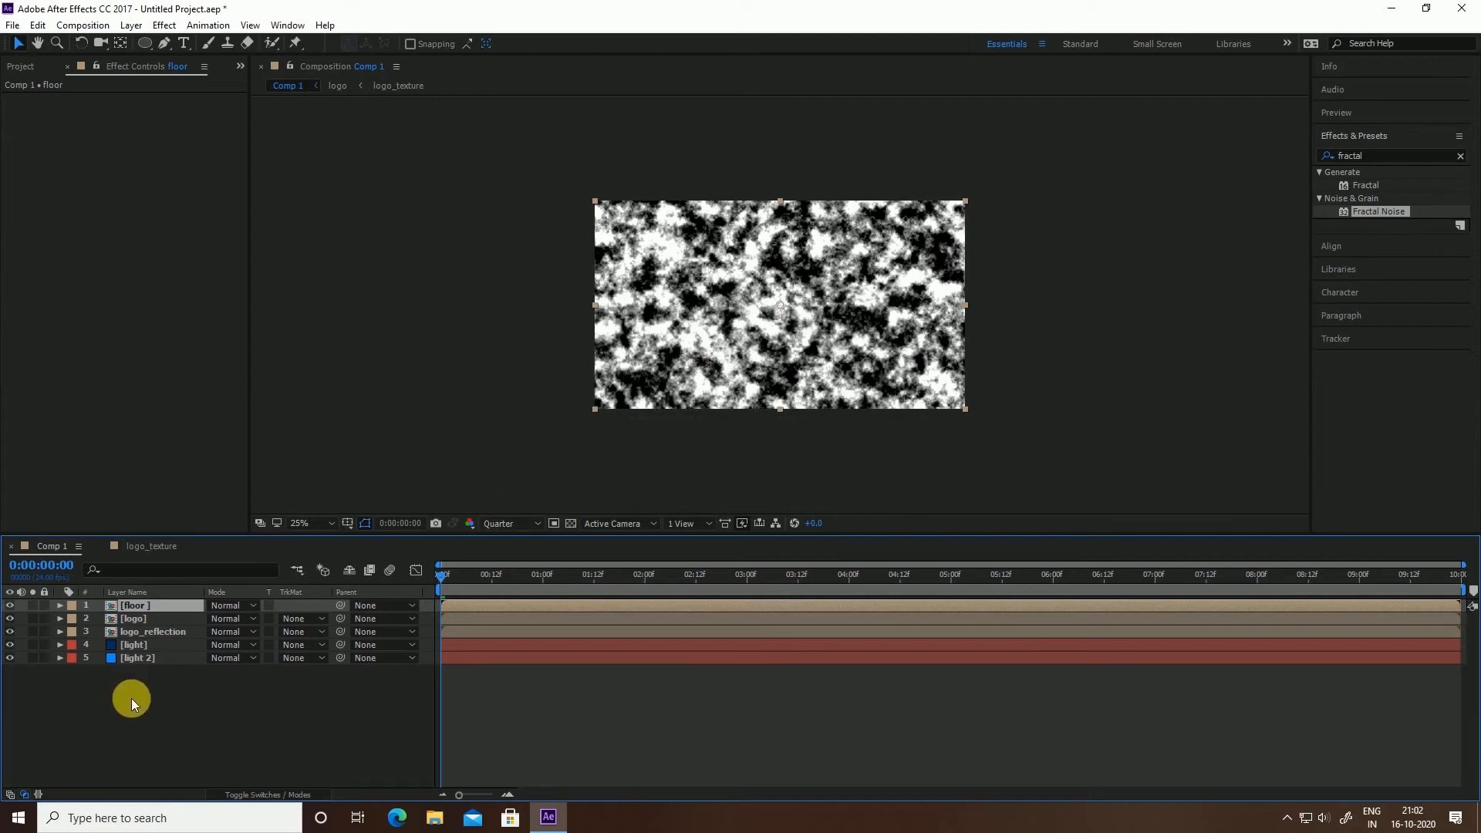
left_click(10, 605)
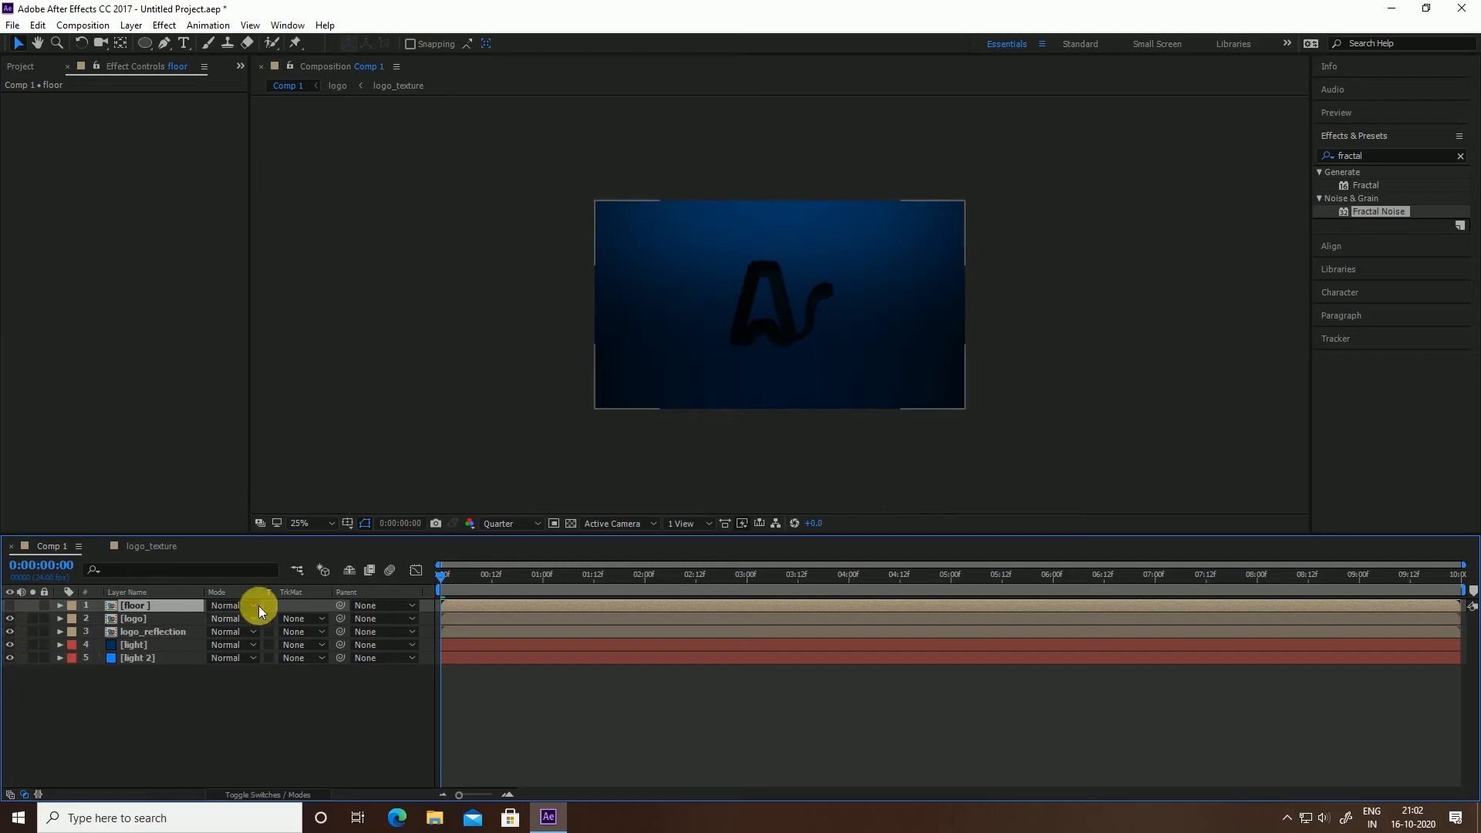
left_click(160, 633)
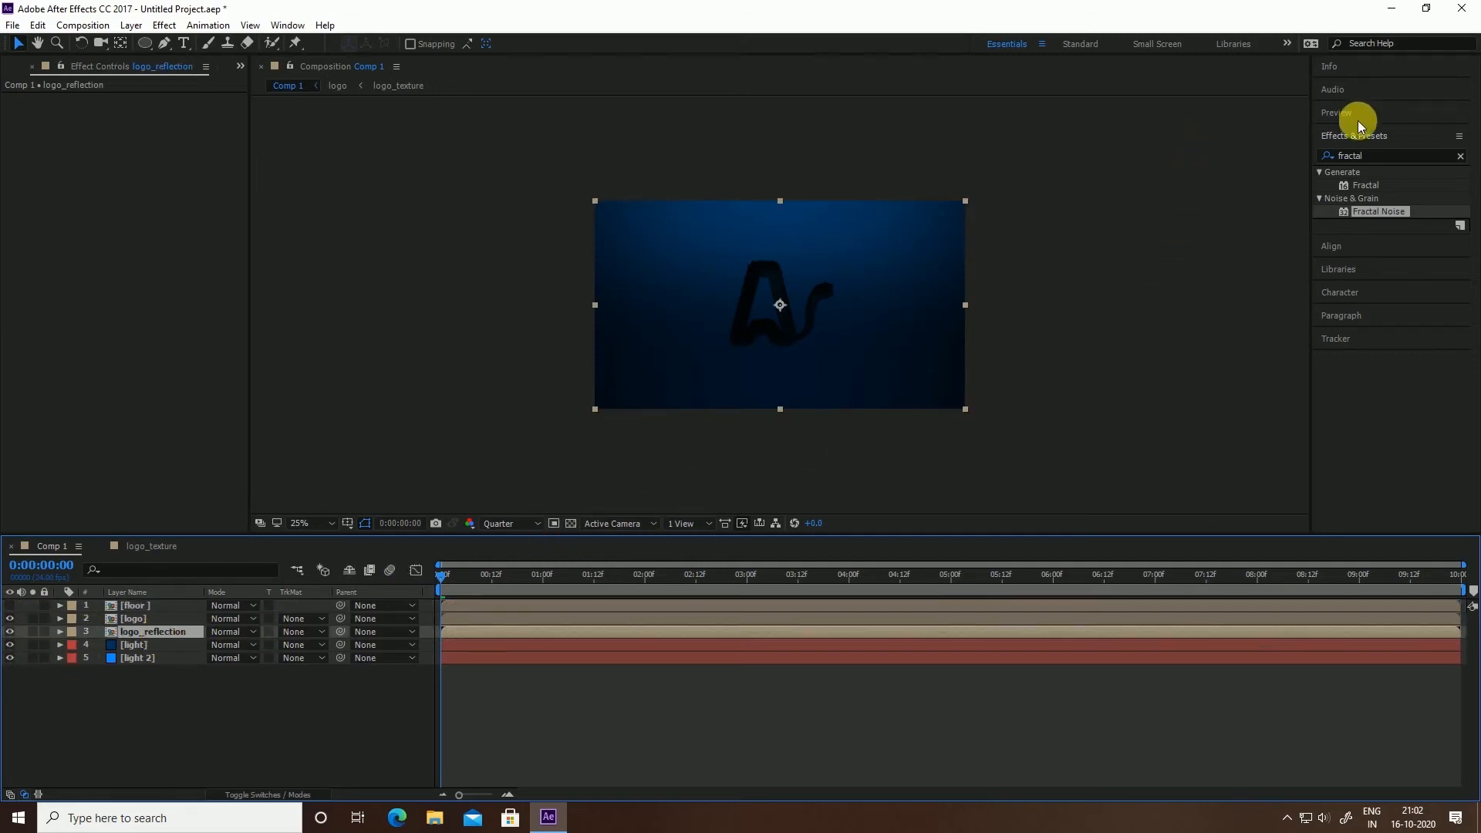
Apply Compound Blur to logo_reflection, using the floor layer as its Blur Layer
double_click(1376, 166)
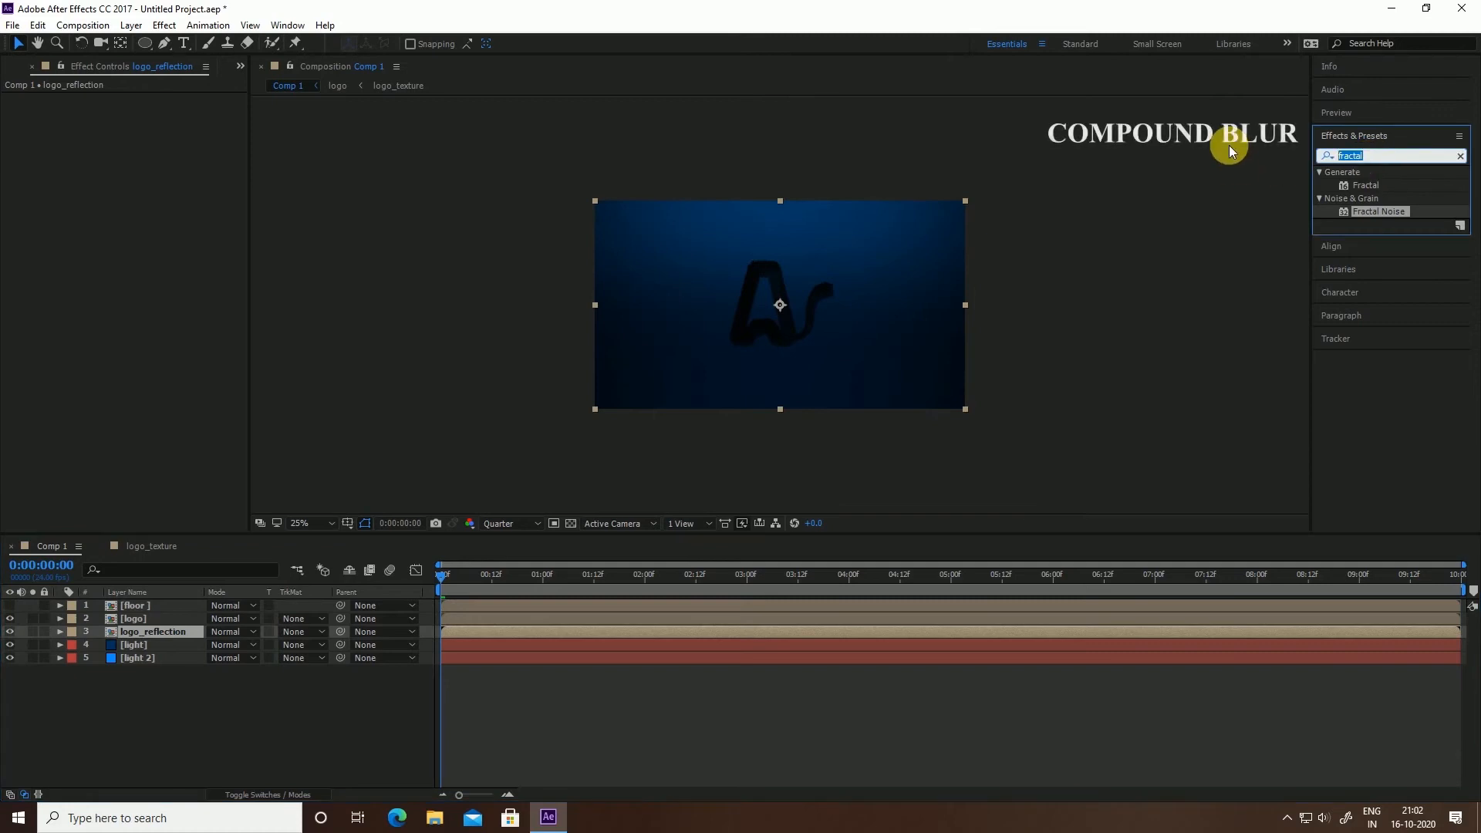
type("comp")
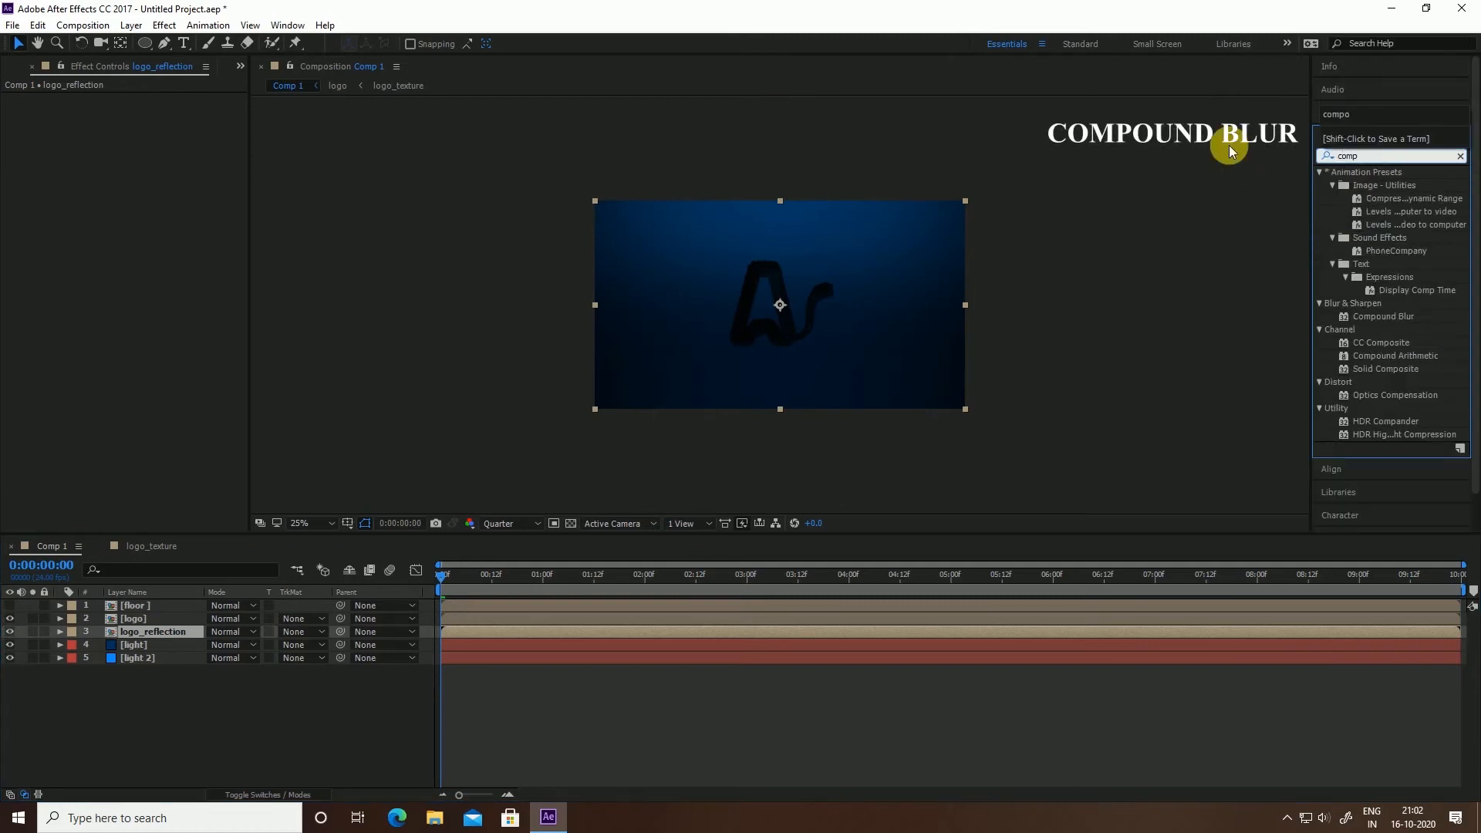
type("o")
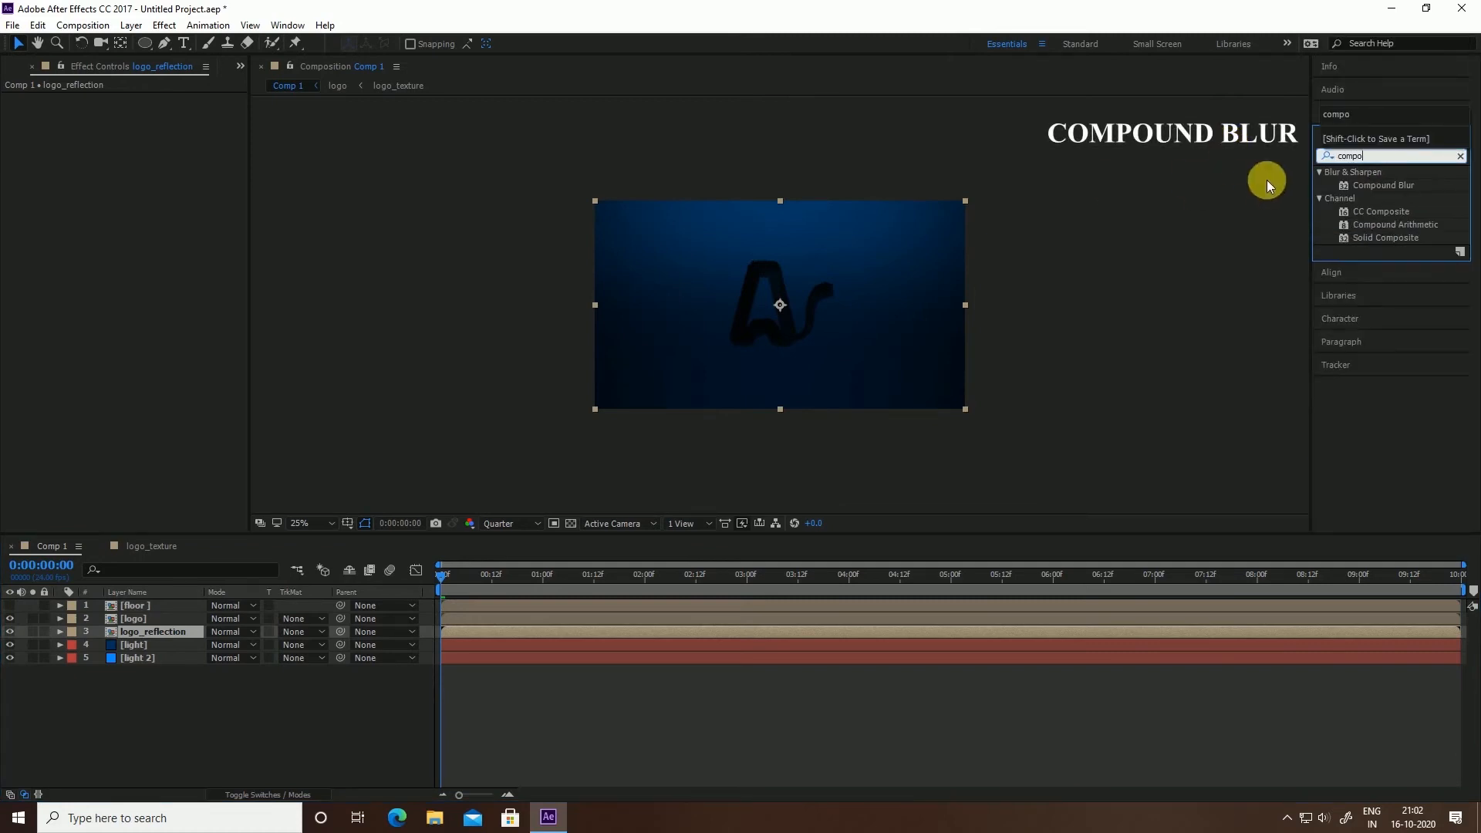
left_click_drag(1378, 183, 179, 631)
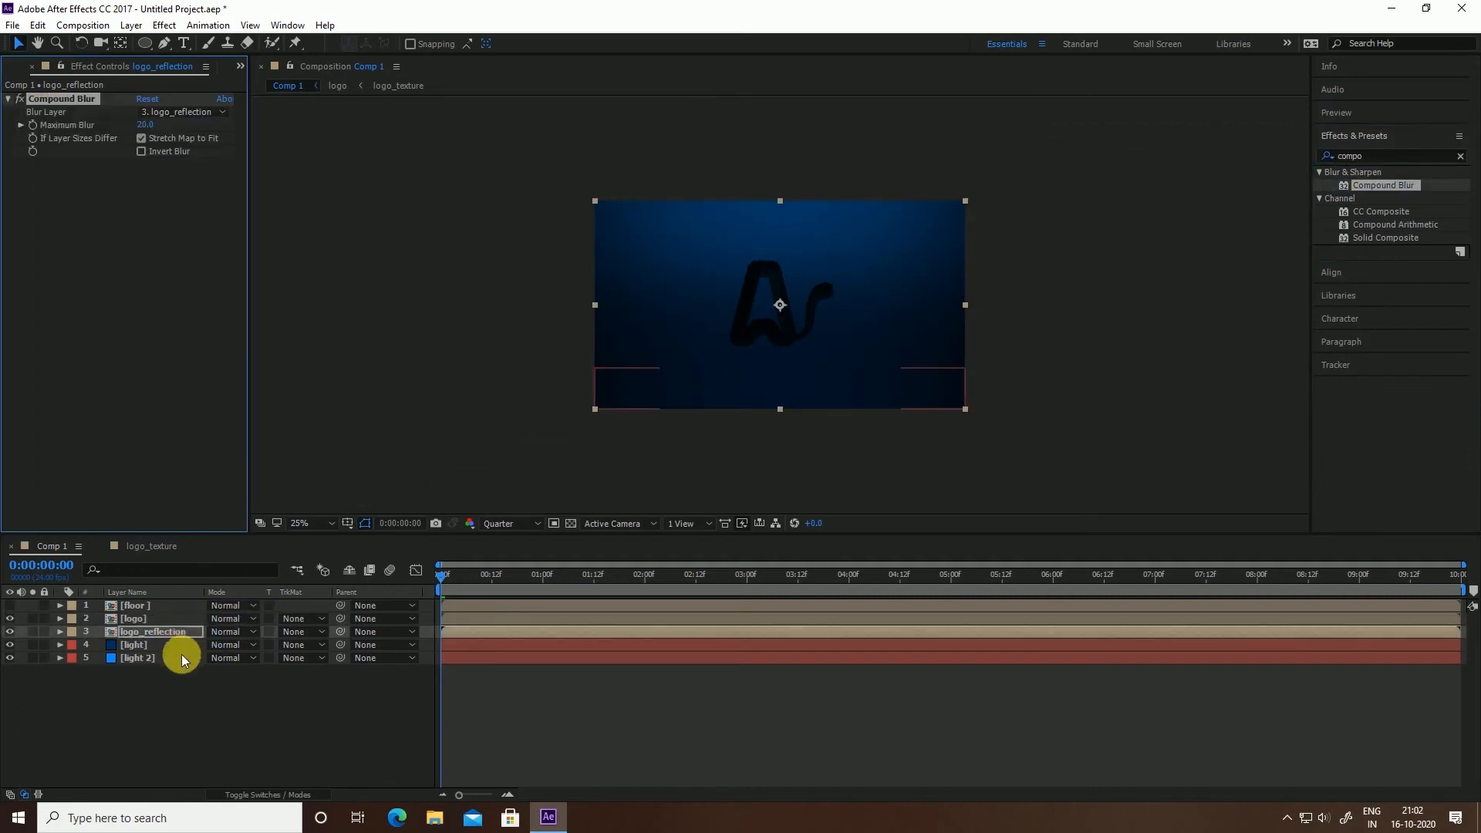
left_click(164, 111)
left_click(181, 153)
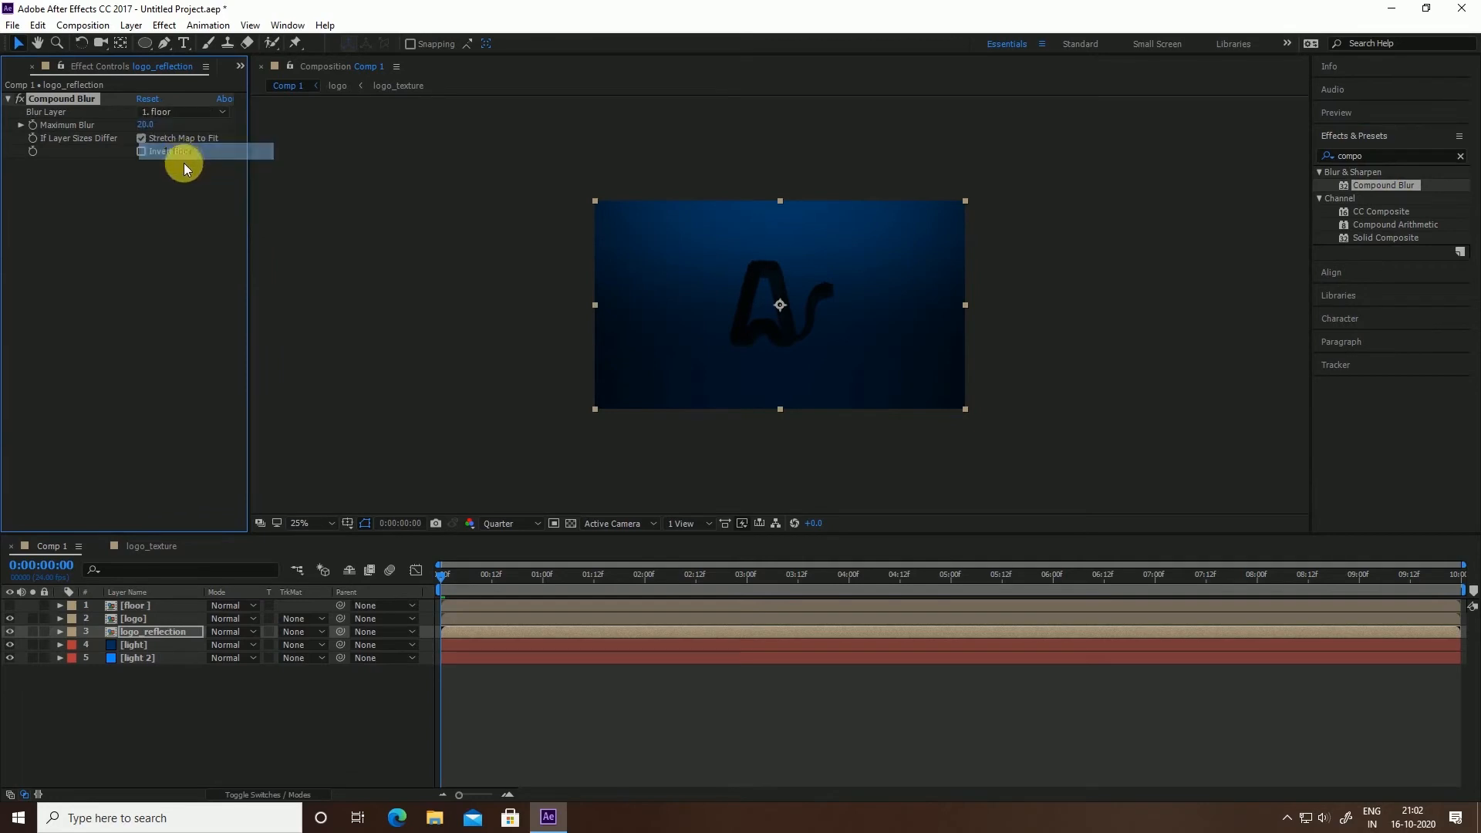
Raise Compound Blur's Maximum Blur to about 65, checking the logo at 0:00:03:09
mouse_move(168, 127)
left_mouse_down()
mouse_move(186, 127)
mouse_move(152, 132)
mouse_move(180, 133)
left_mouse_up()
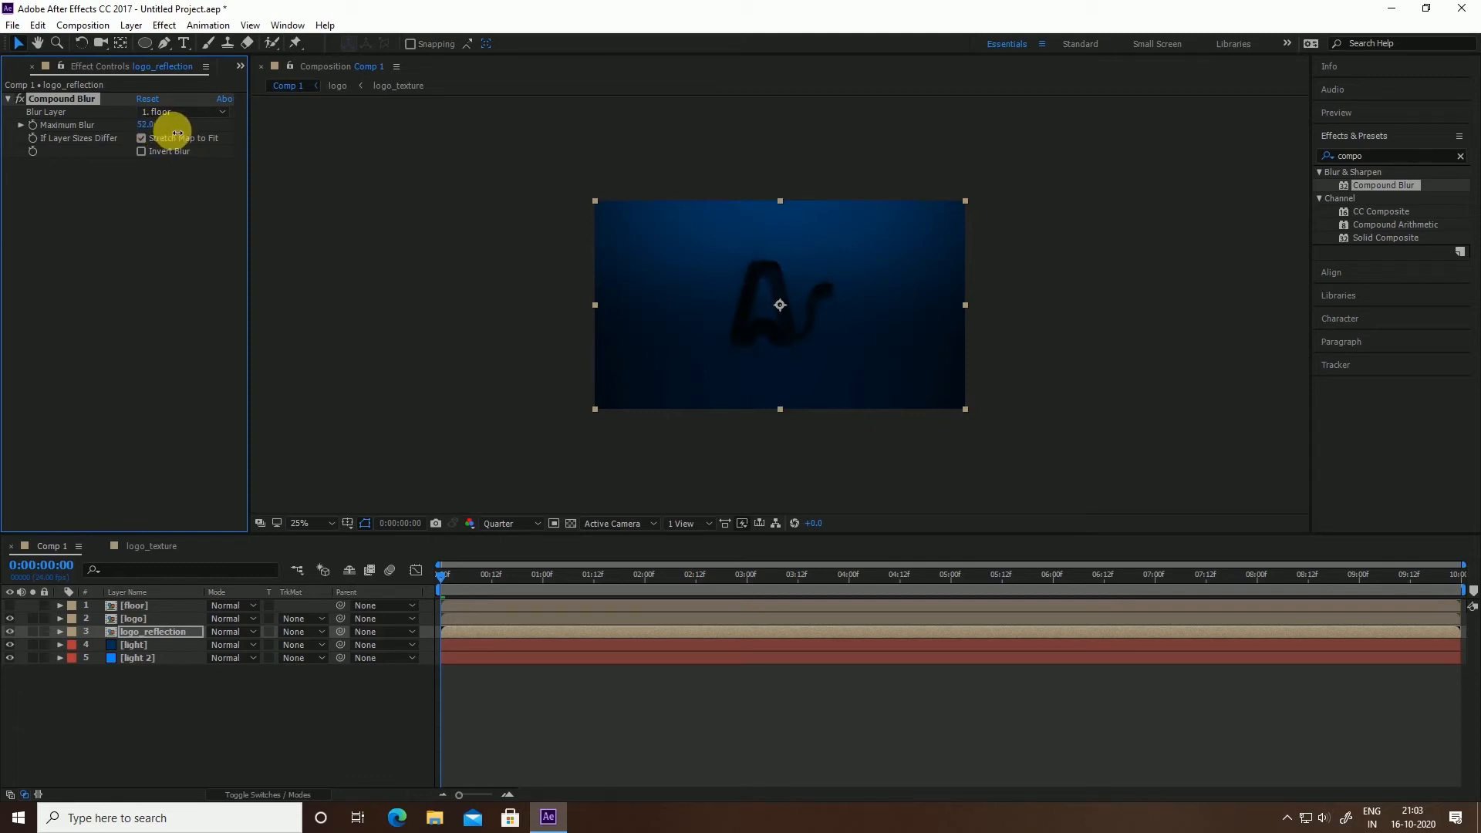
left_click(784, 577)
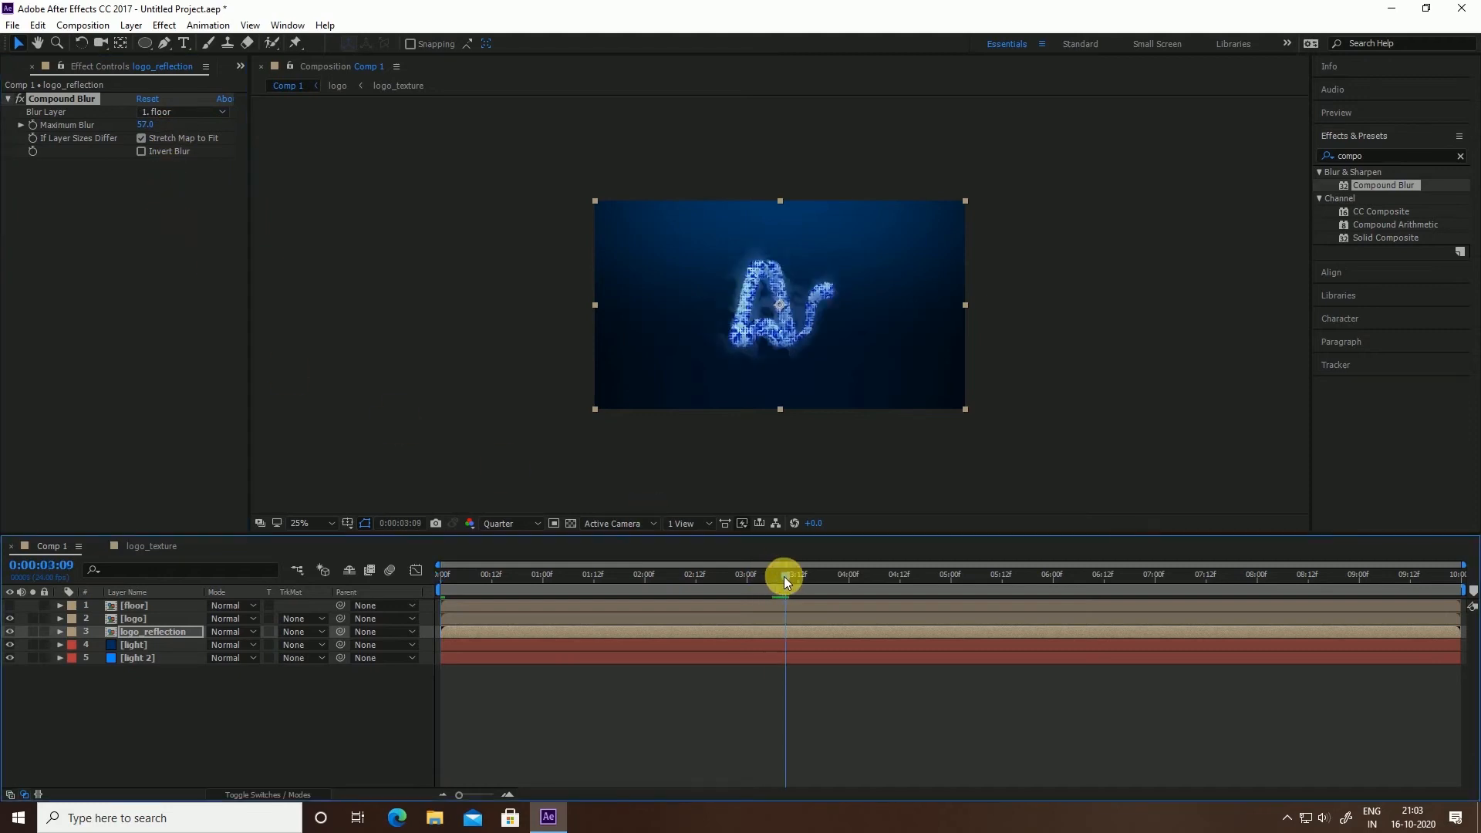
left_click(161, 128)
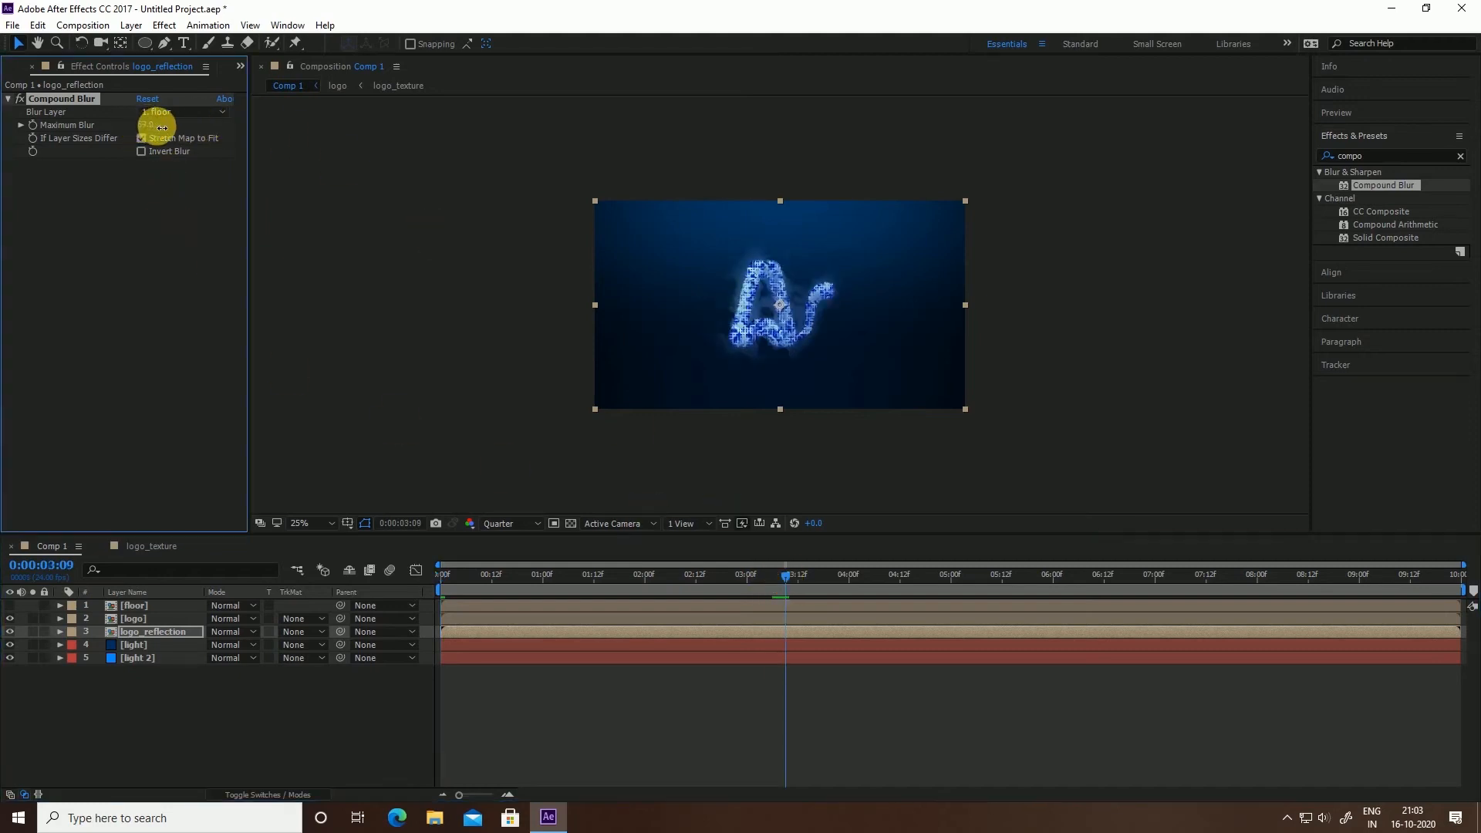
left_click_drag(161, 128, 159, 134)
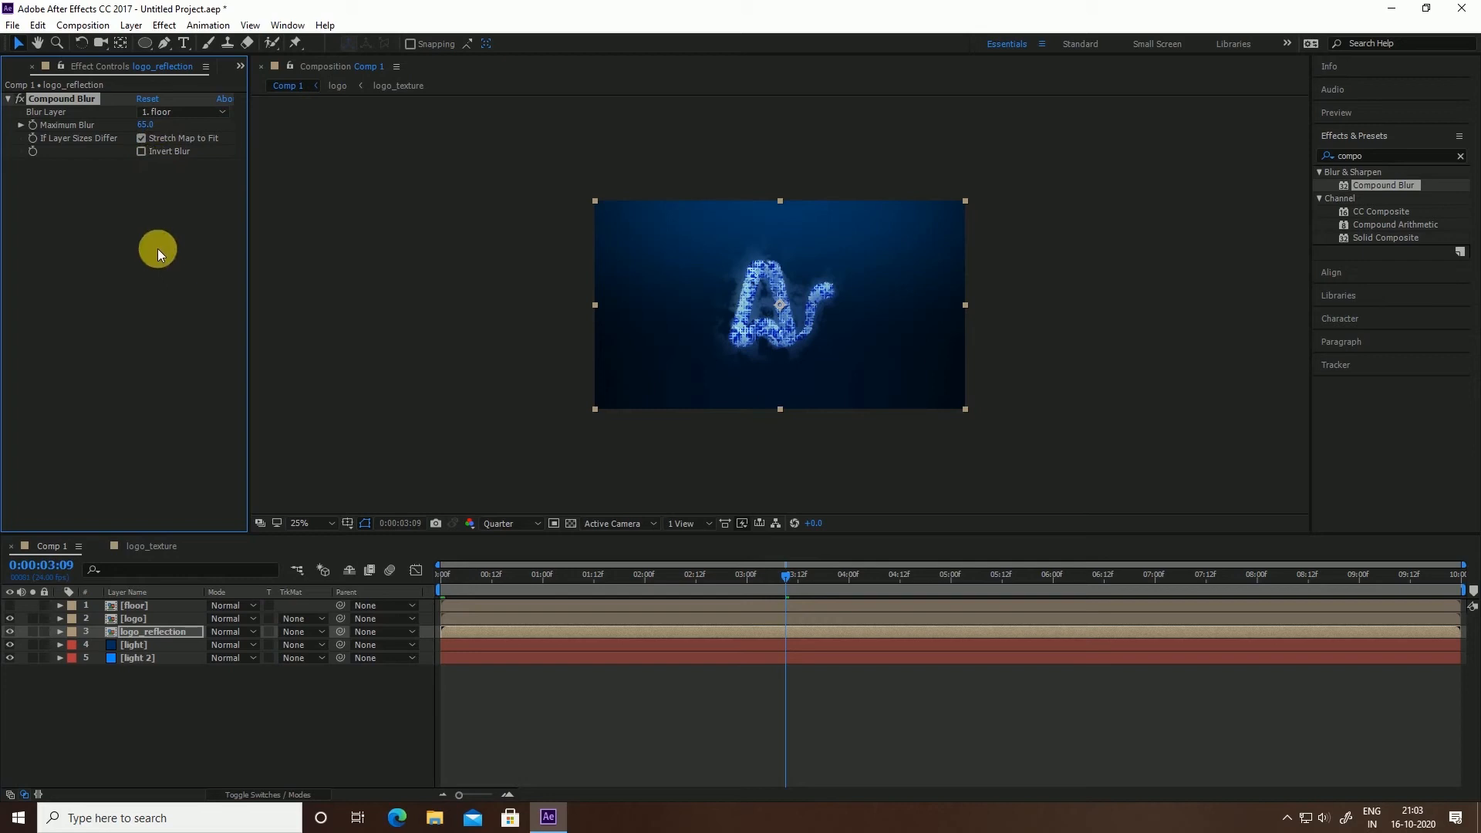
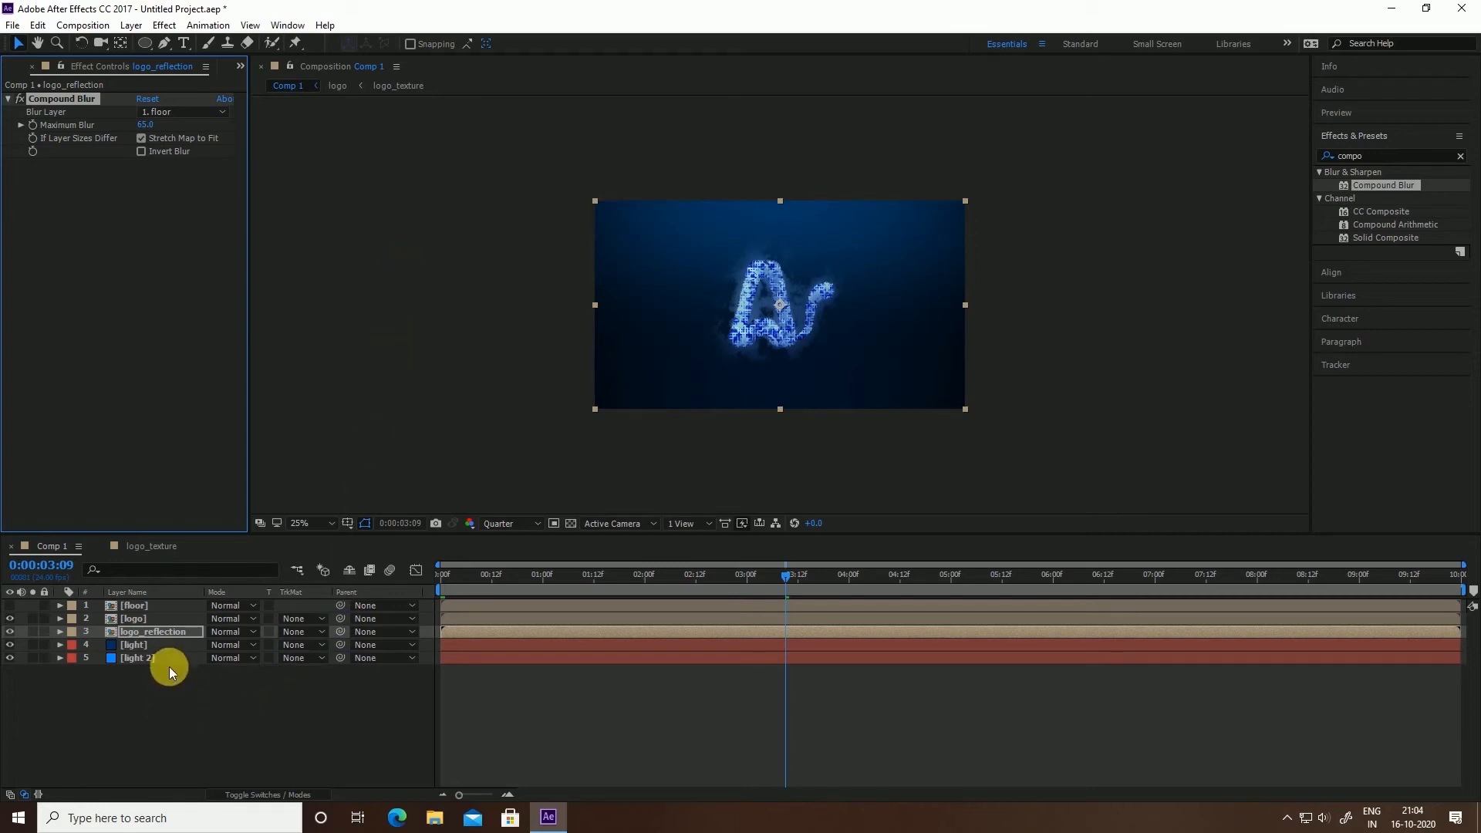
Show the layer switches with F4 and turn on the 3D switch for logo_reflection
key("F4")
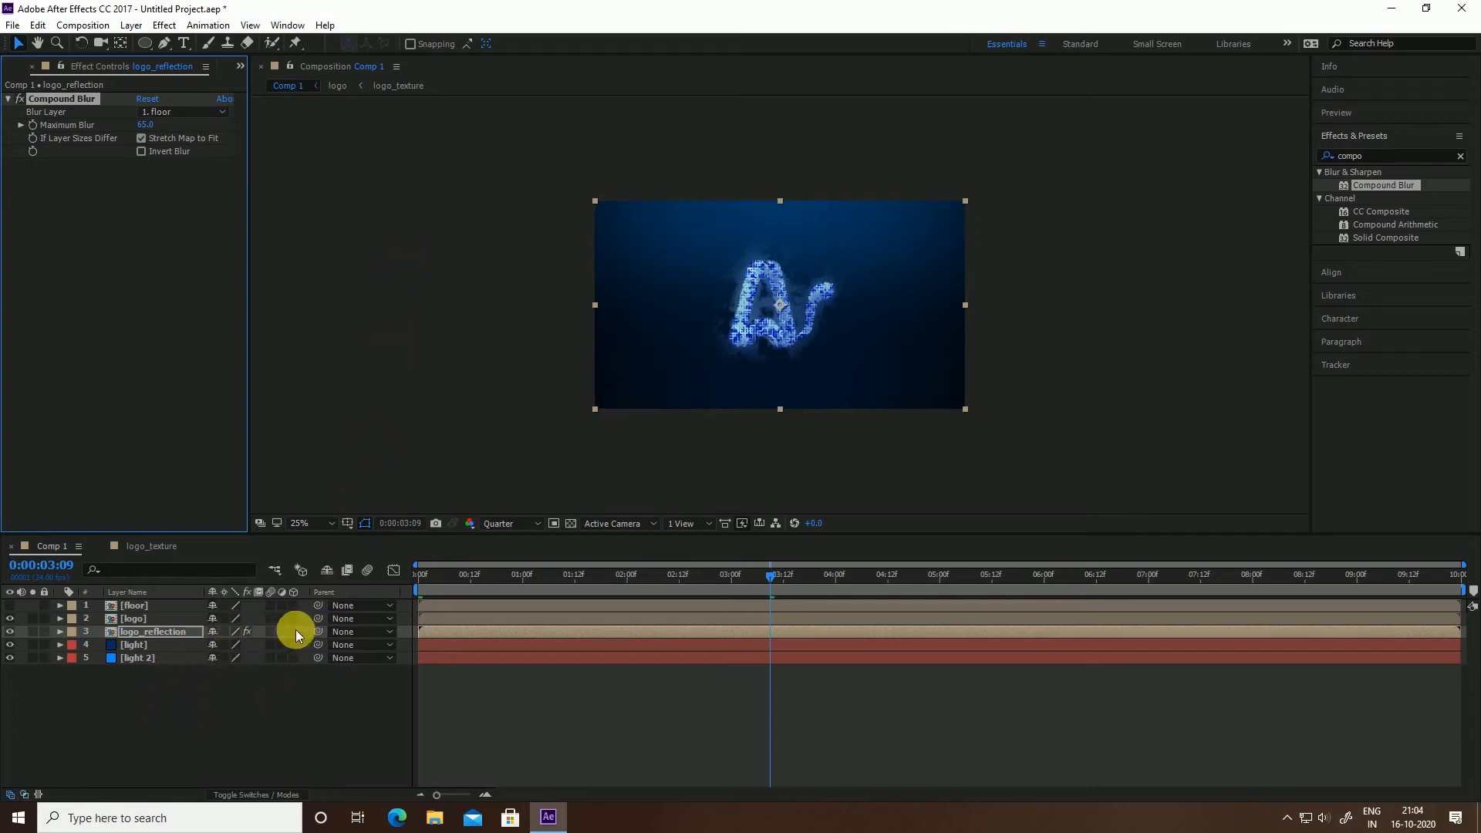
left_click(293, 631)
Tilt logo_reflection to -75° X Rotation and move it down beneath the logo
key("r")
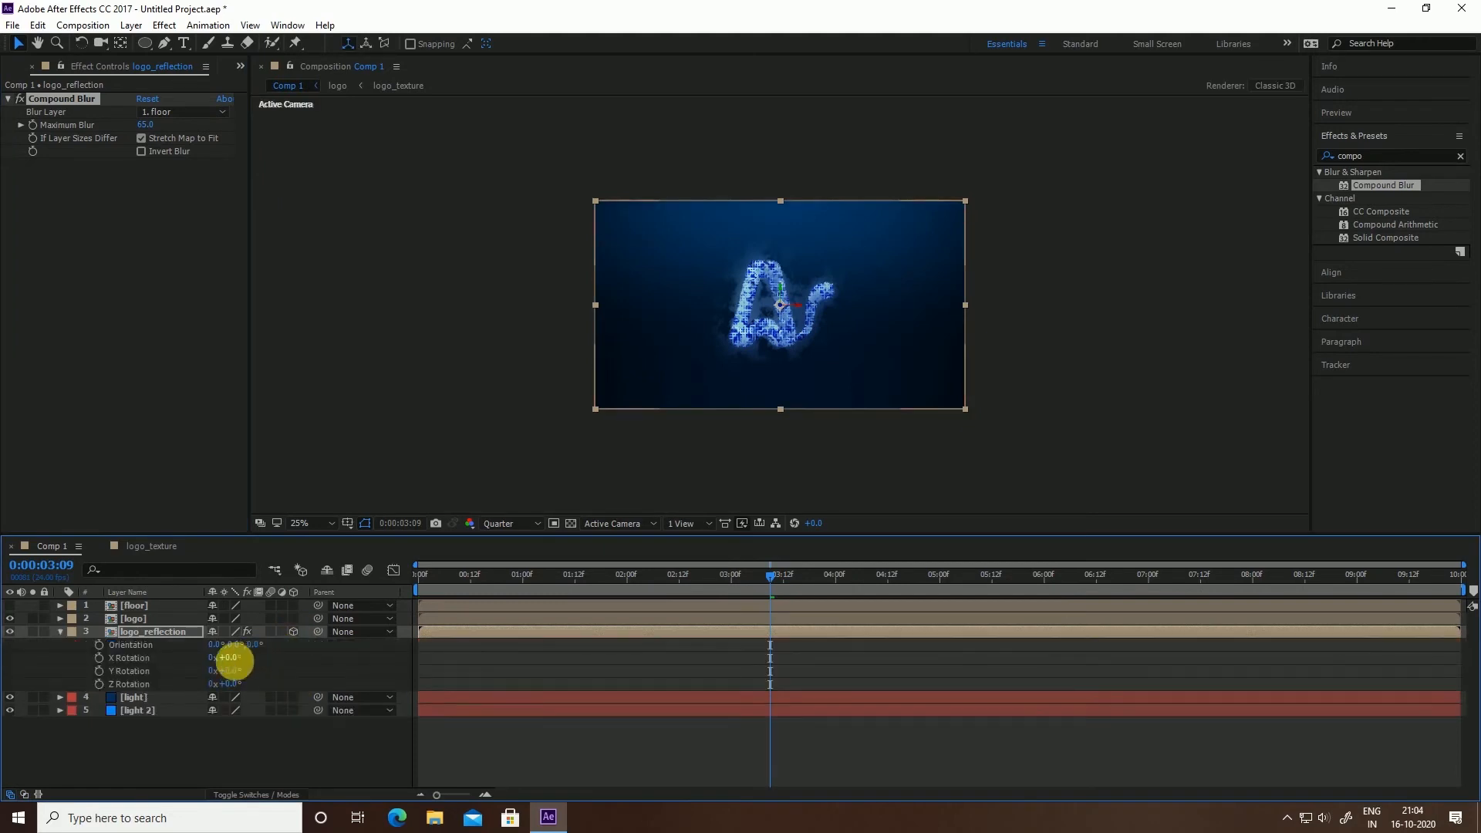
left_click_drag(231, 660, 183, 668)
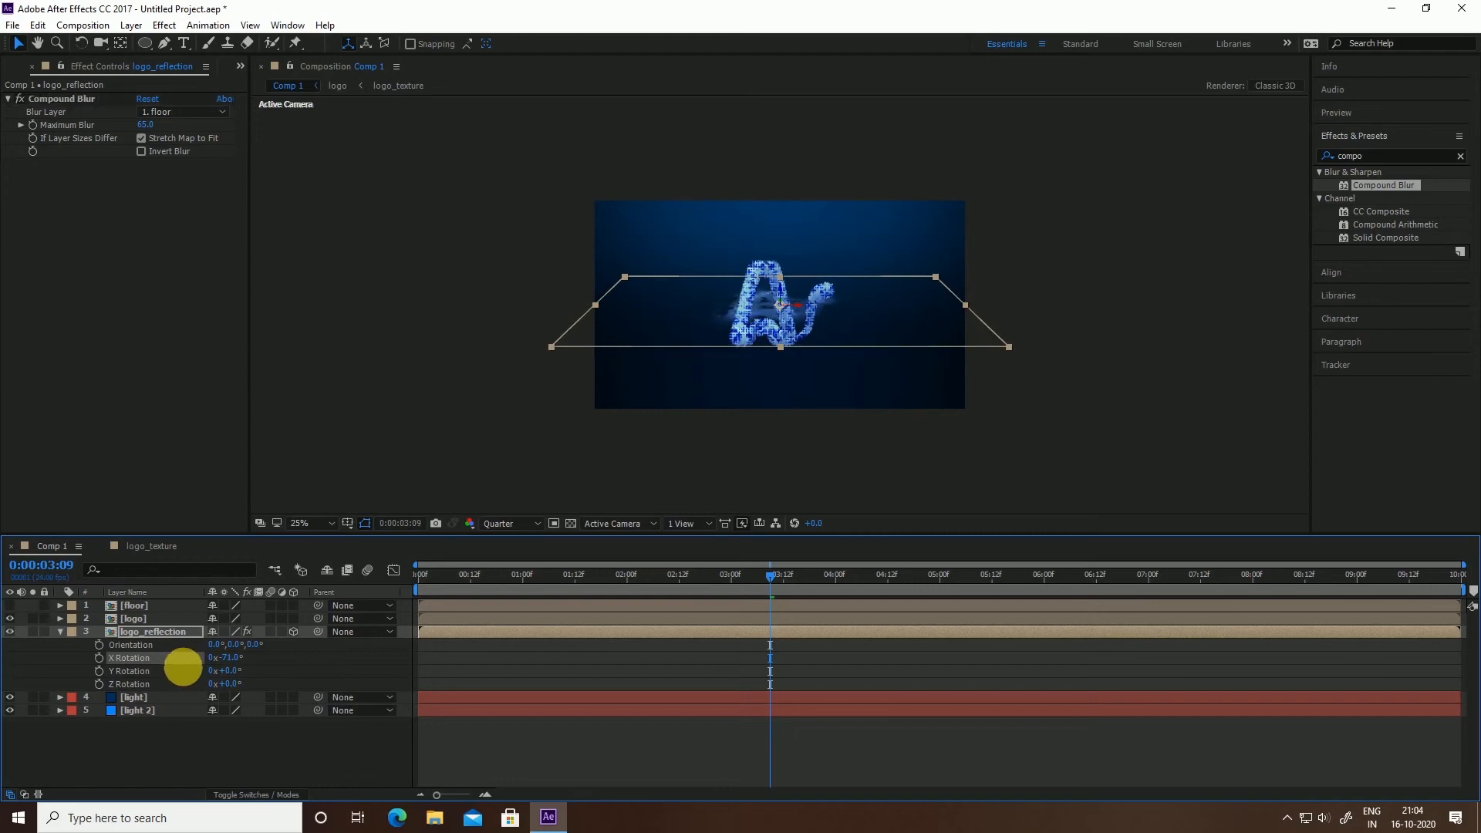
left_click(232, 659)
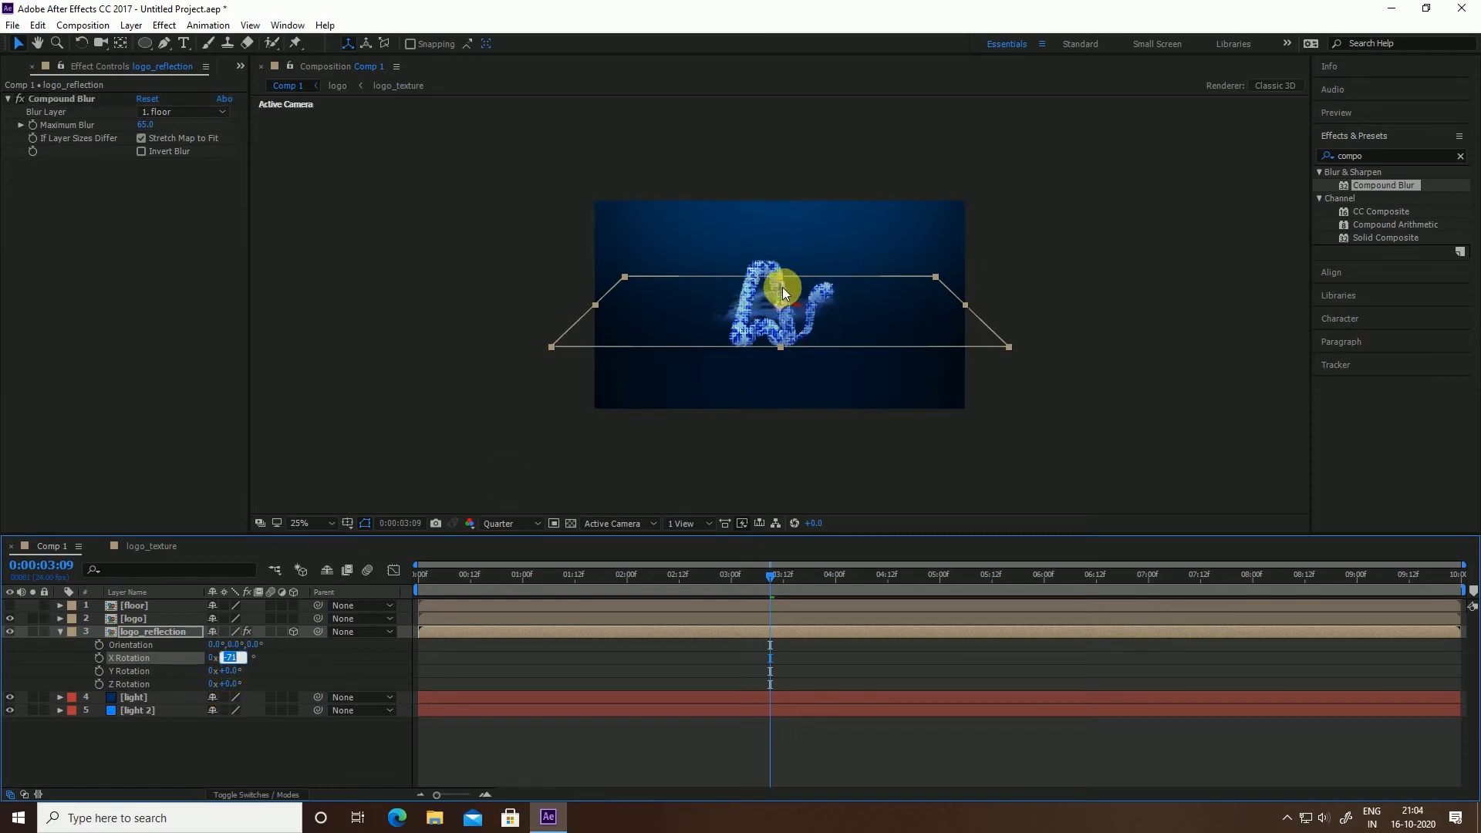
left_click_drag(783, 293, 774, 367)
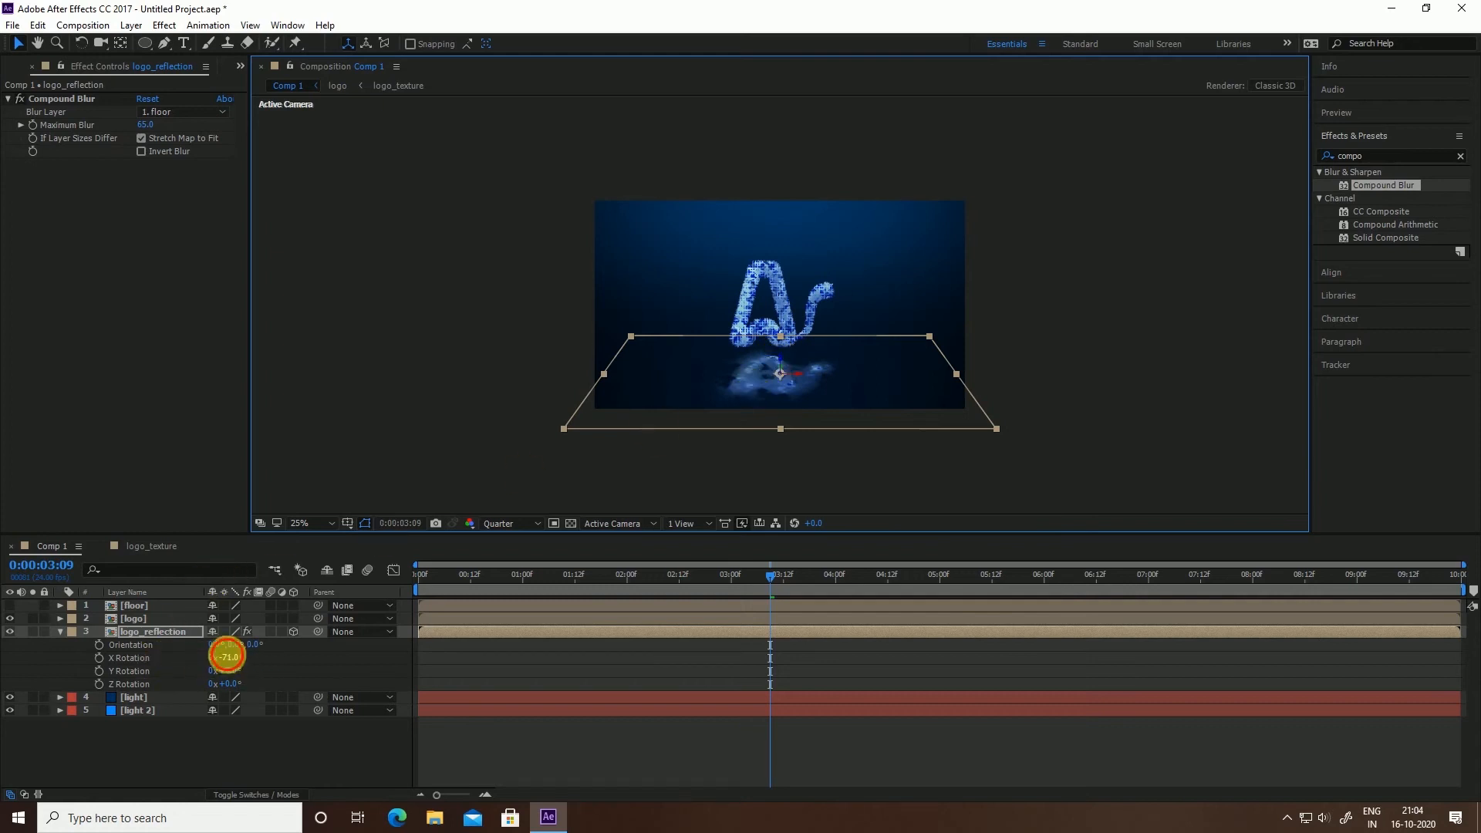
left_click_drag(228, 652, 222, 649)
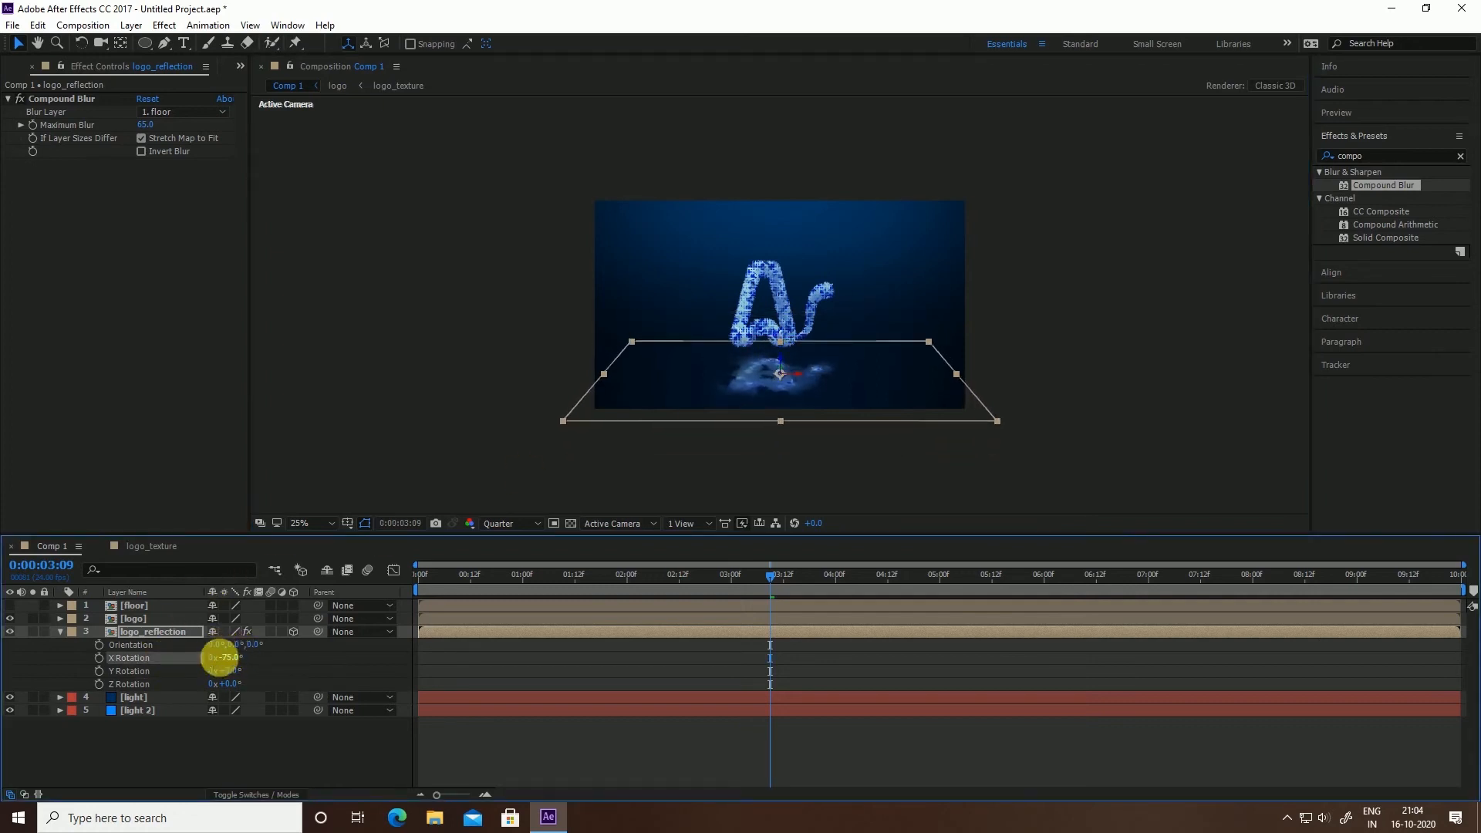
left_click_drag(788, 577, 857, 574)
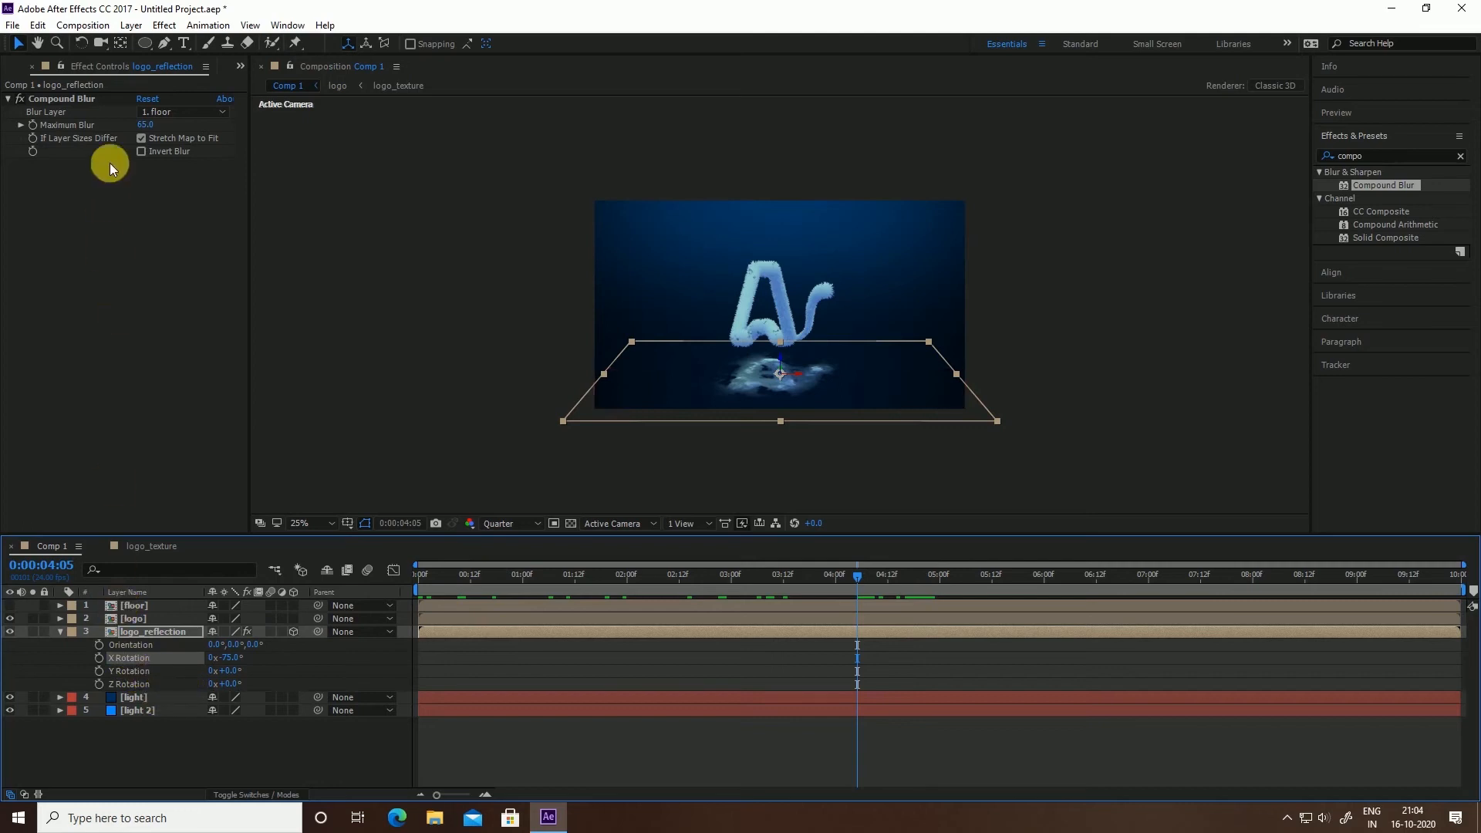
left_click(165, 622)
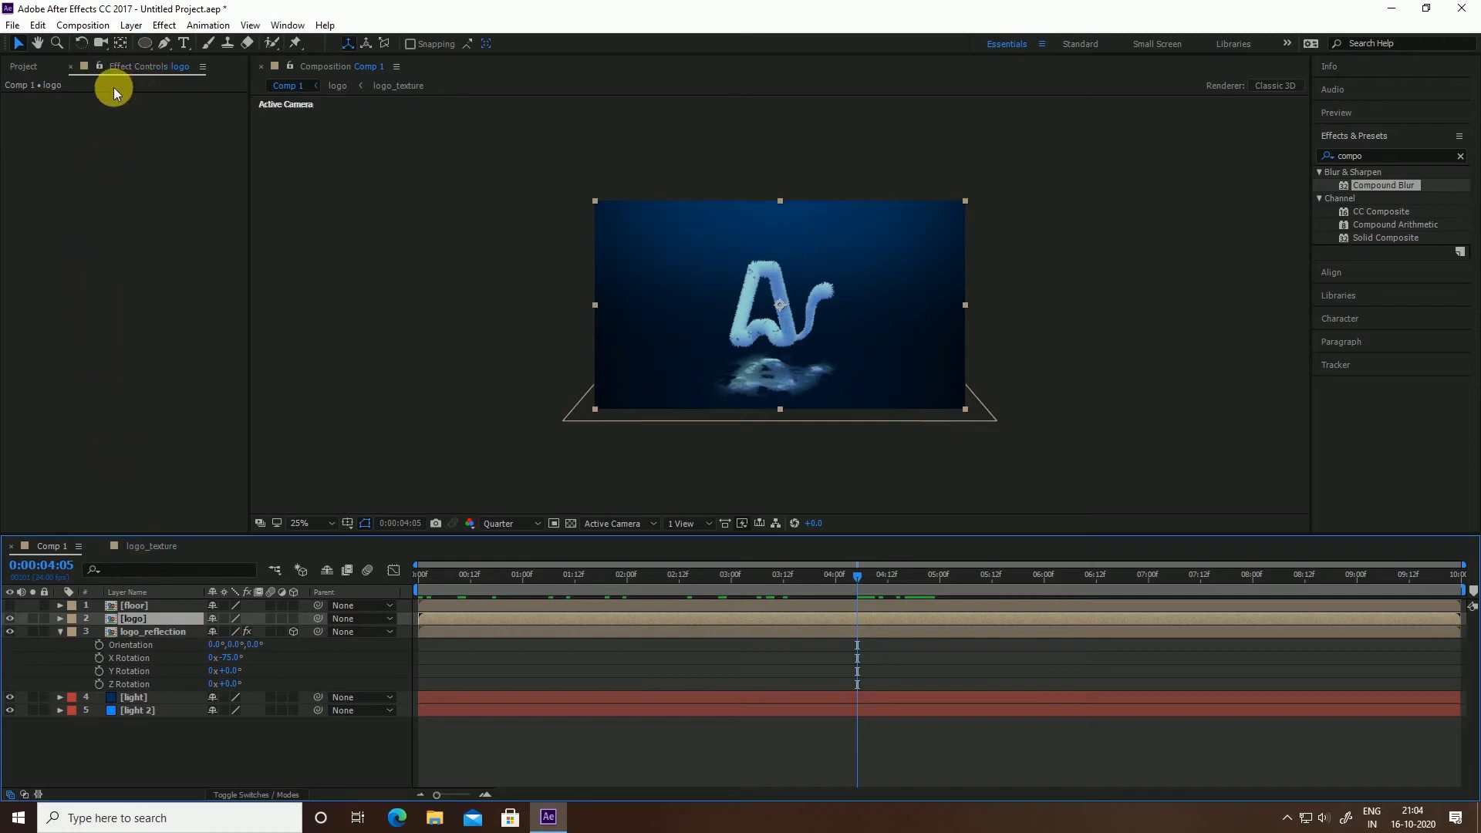
Set logo_reflection's Compound Blur Maximum Blur to 80
left_click(151, 632)
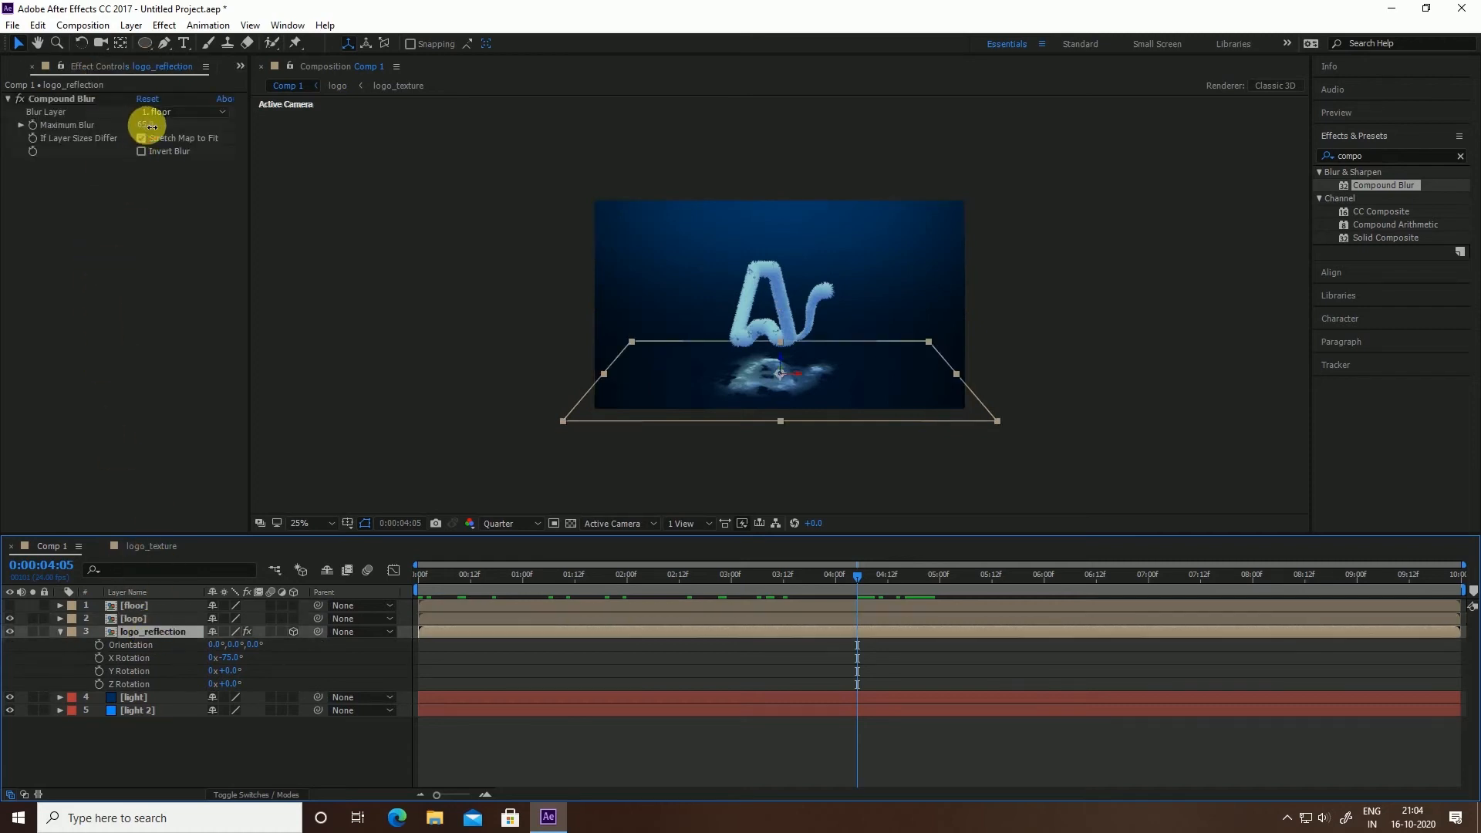
left_click_drag(148, 124, 175, 124)
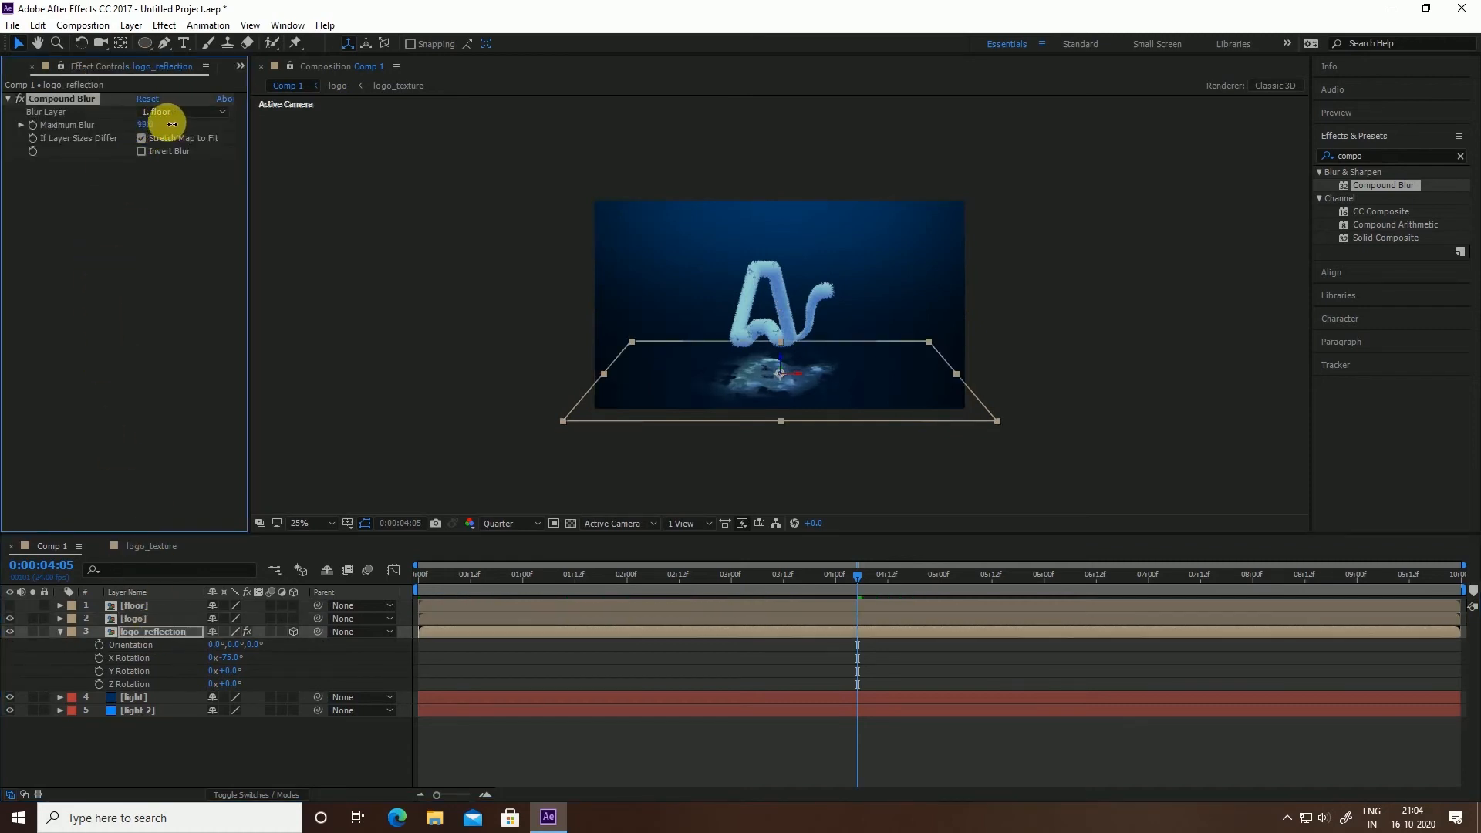
type("80")
left_click(145, 165)
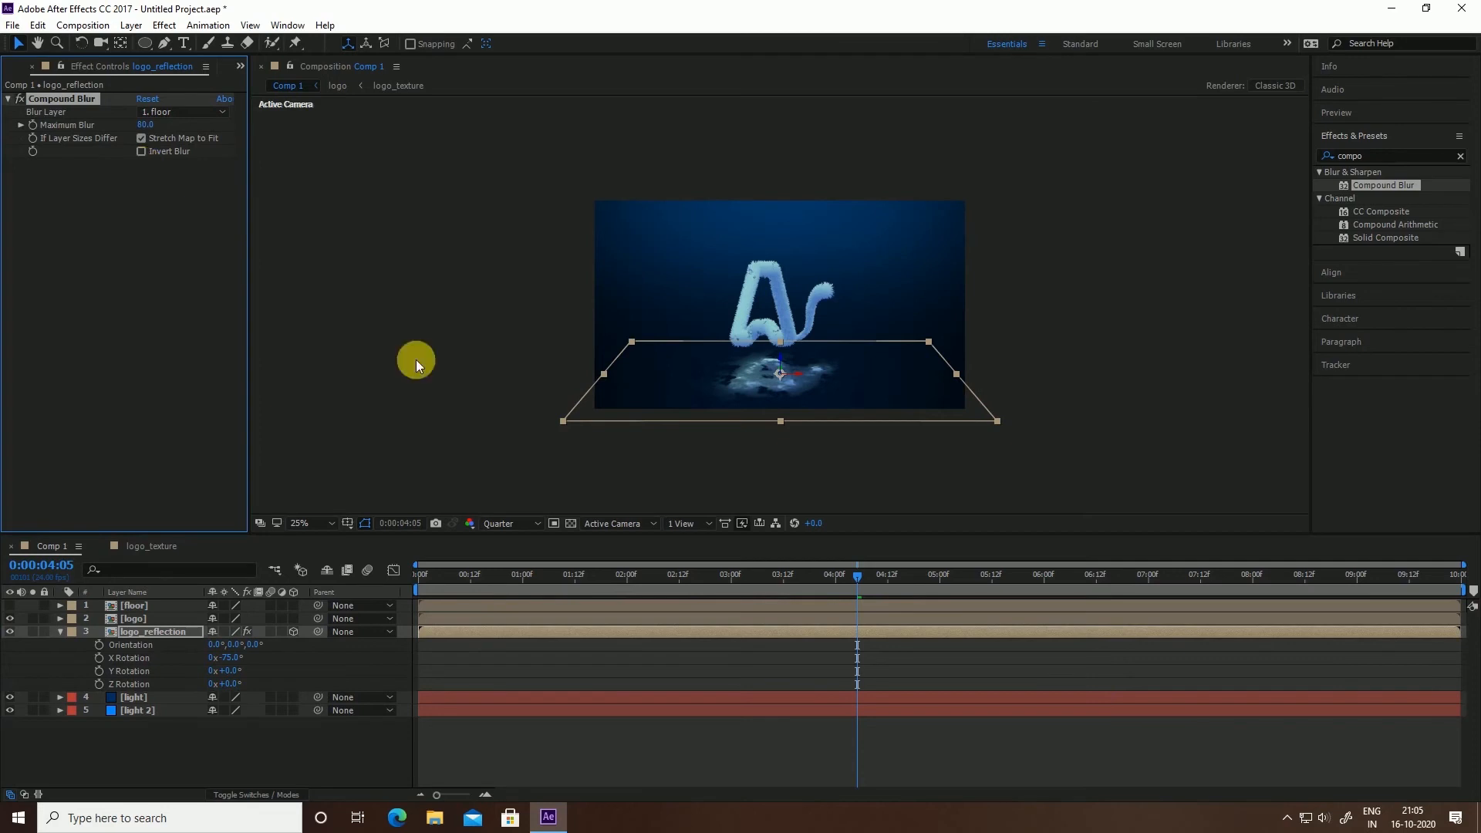
Duplicate logo_reflection, delete the copy's Compound Blur, and apply Directional Blur instead
left_click(160, 636)
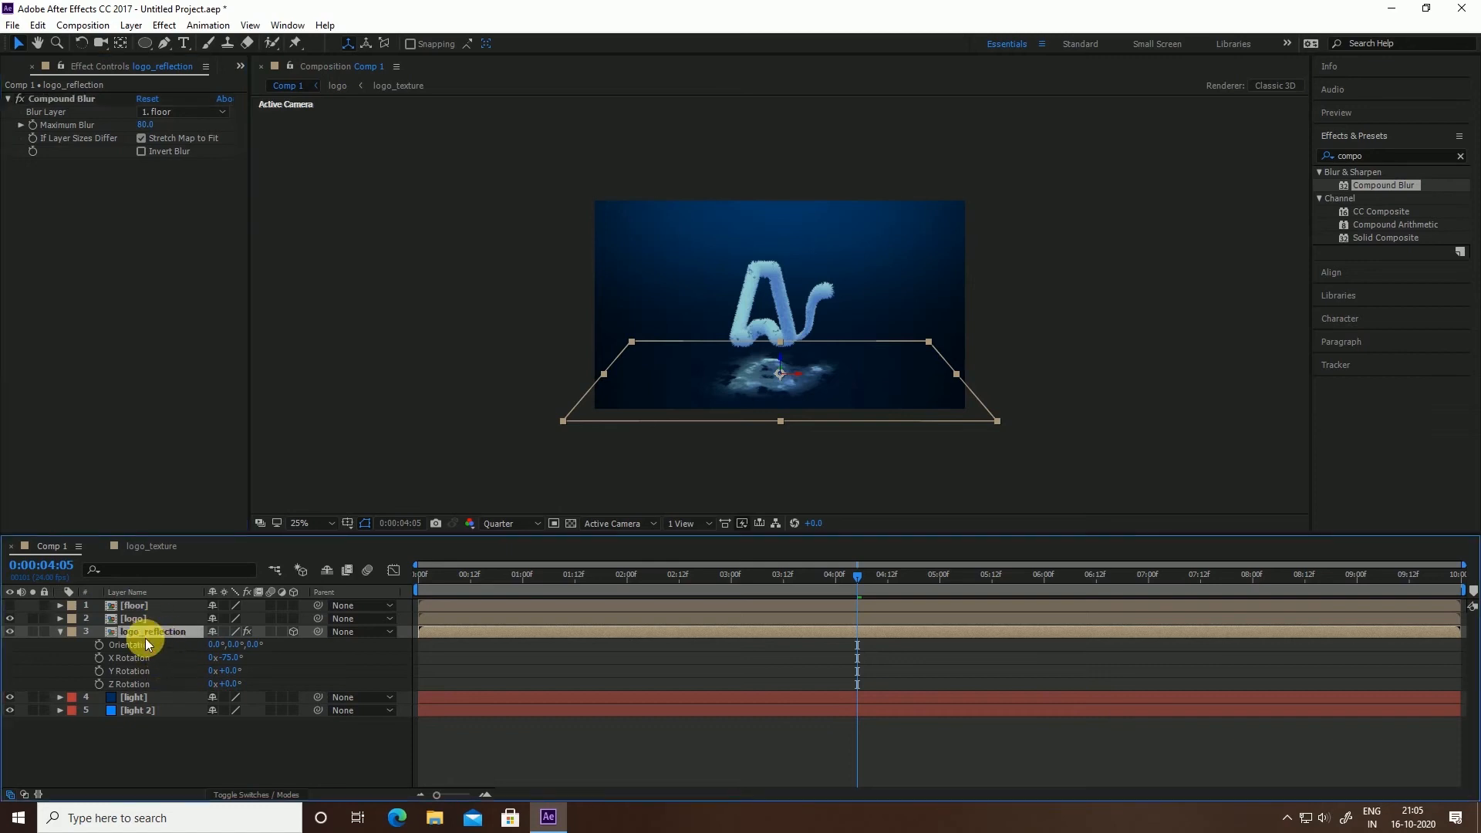
key("ctrl+d")
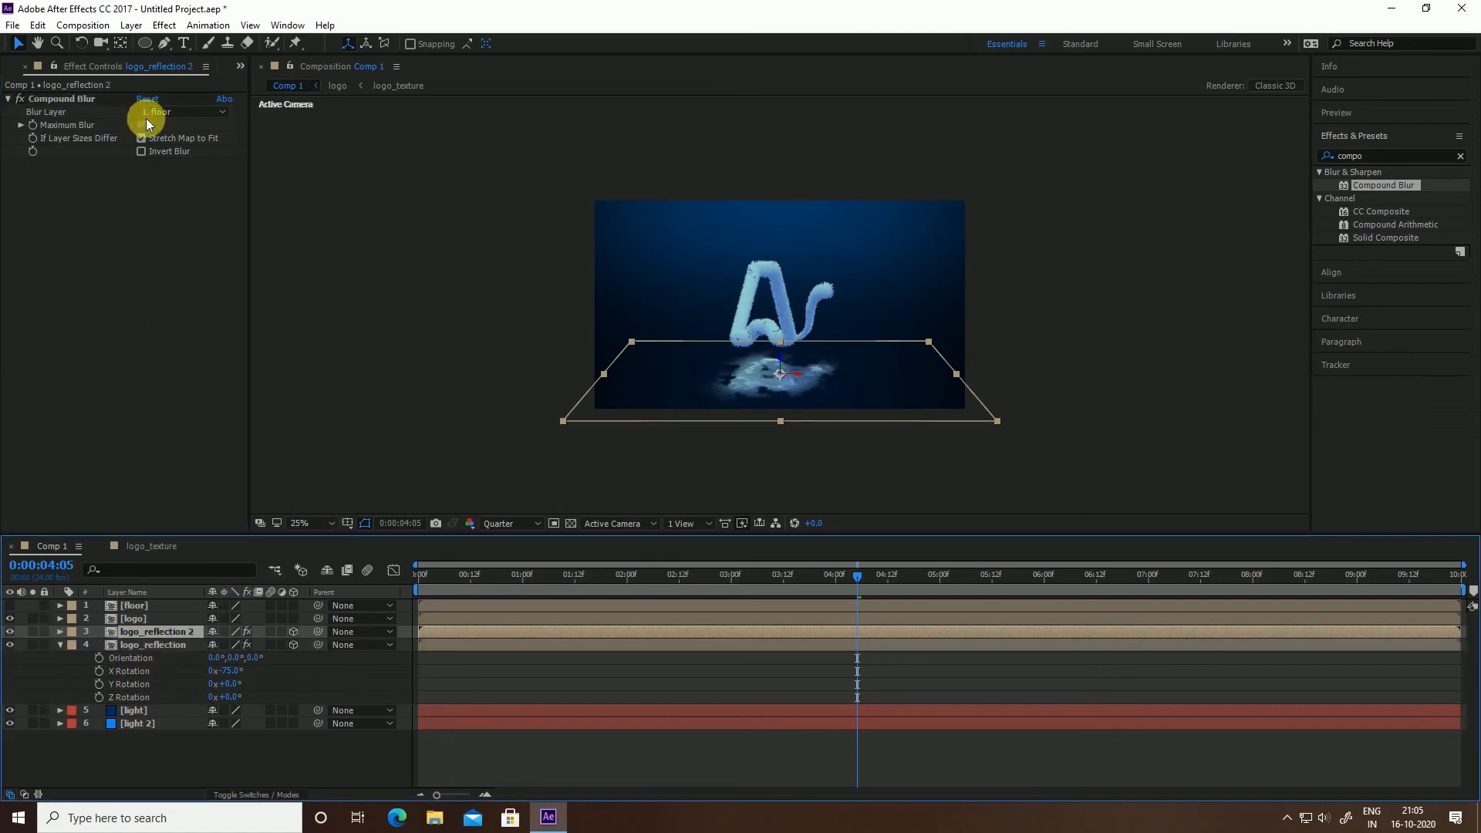
left_click(68, 97)
key("Delete")
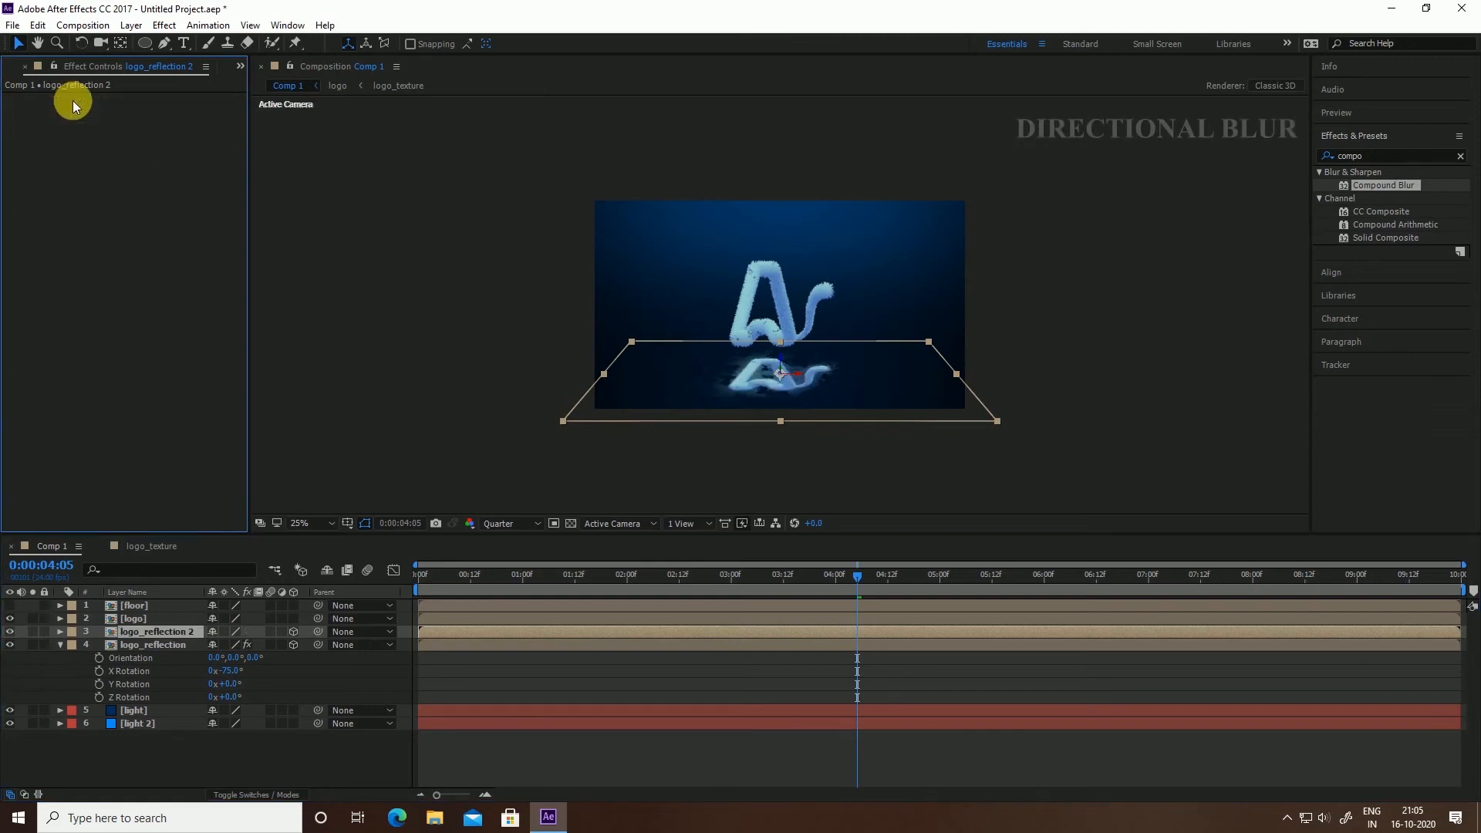
left_click(1443, 155)
type("direc")
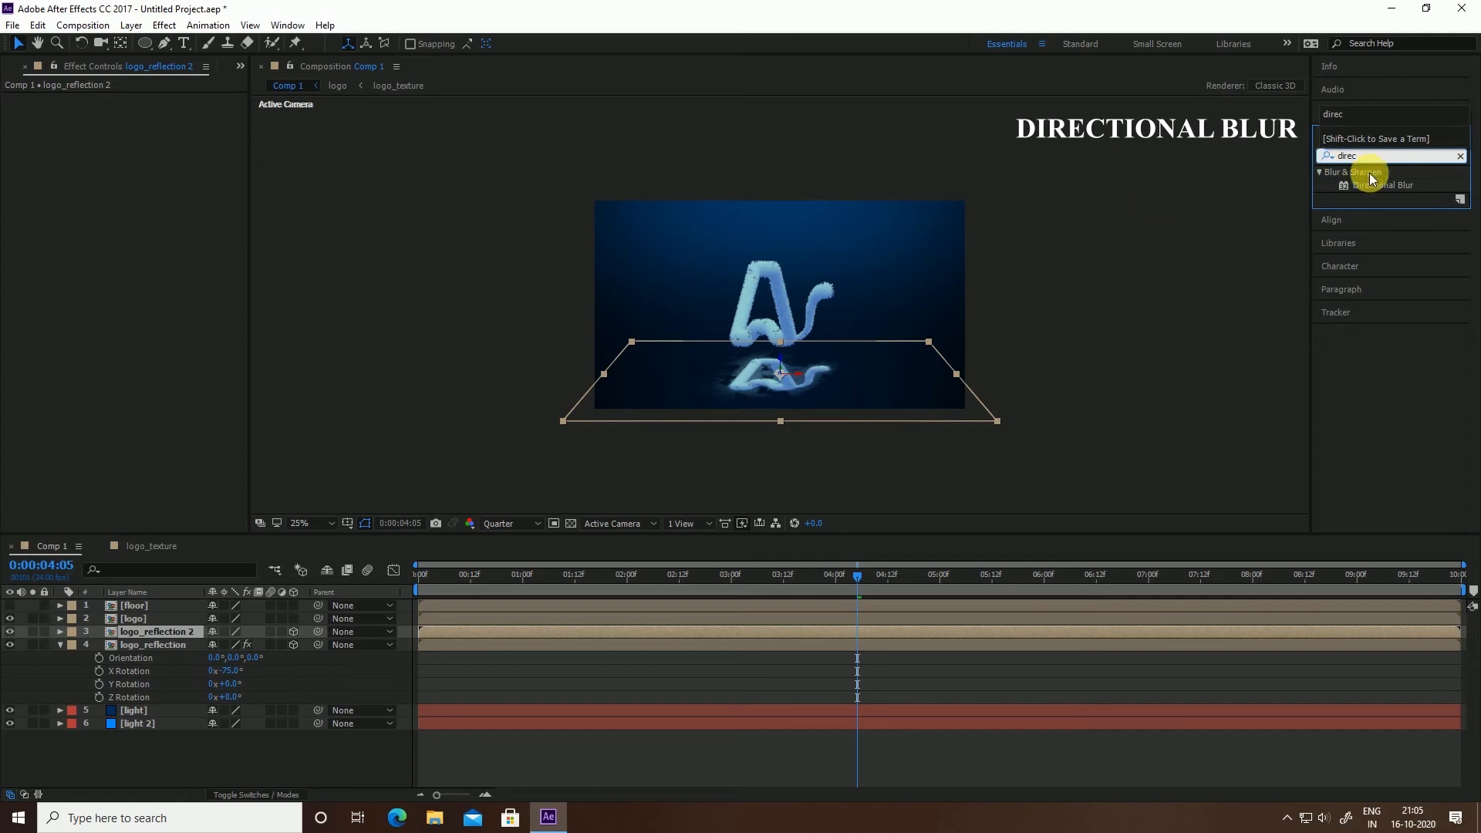
left_click_drag(1381, 185, 169, 631)
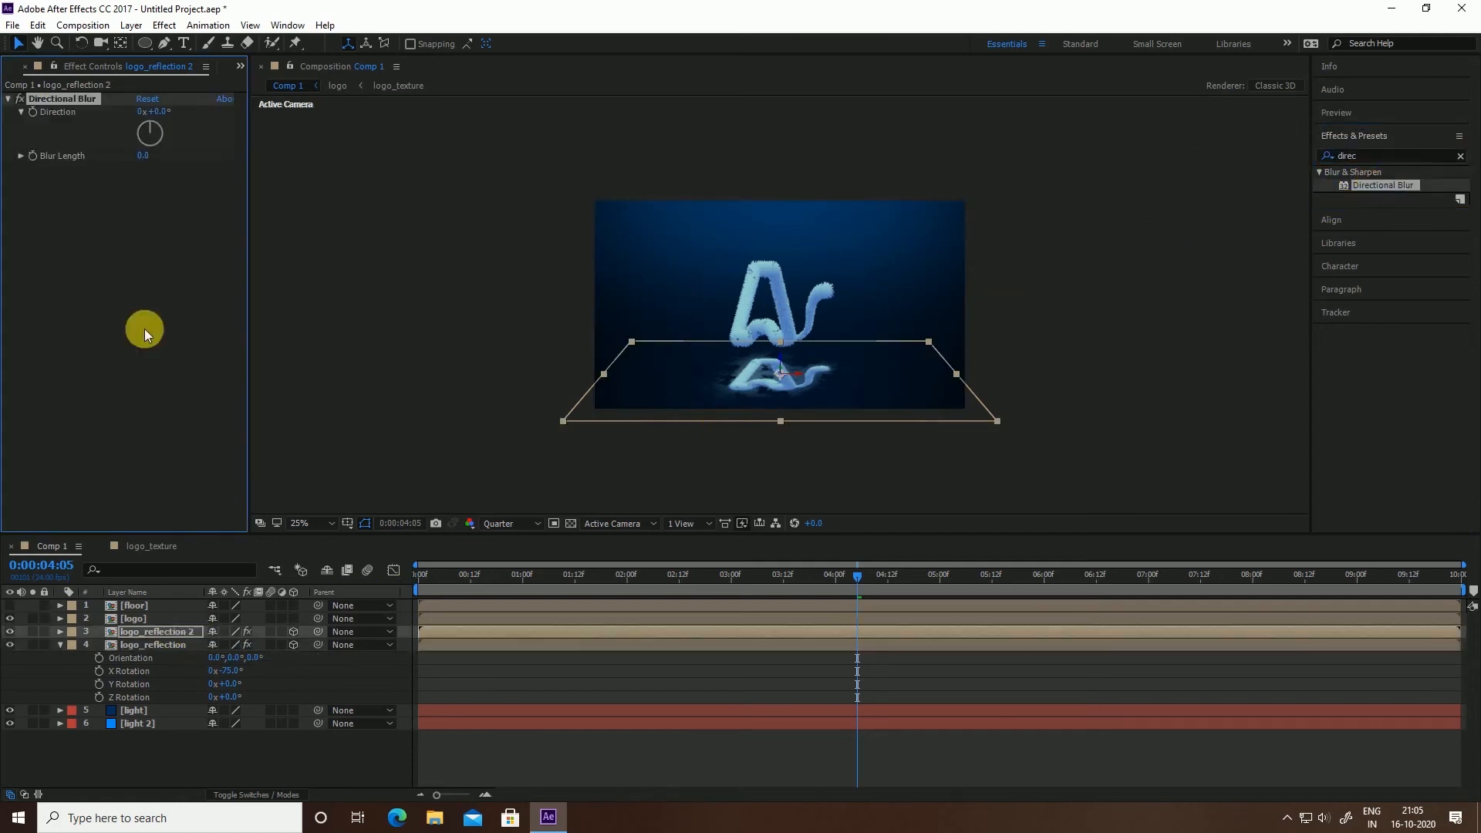
Set the first Directional Blur to length 700 and direction 90°
left_click(147, 157)
key("Return")
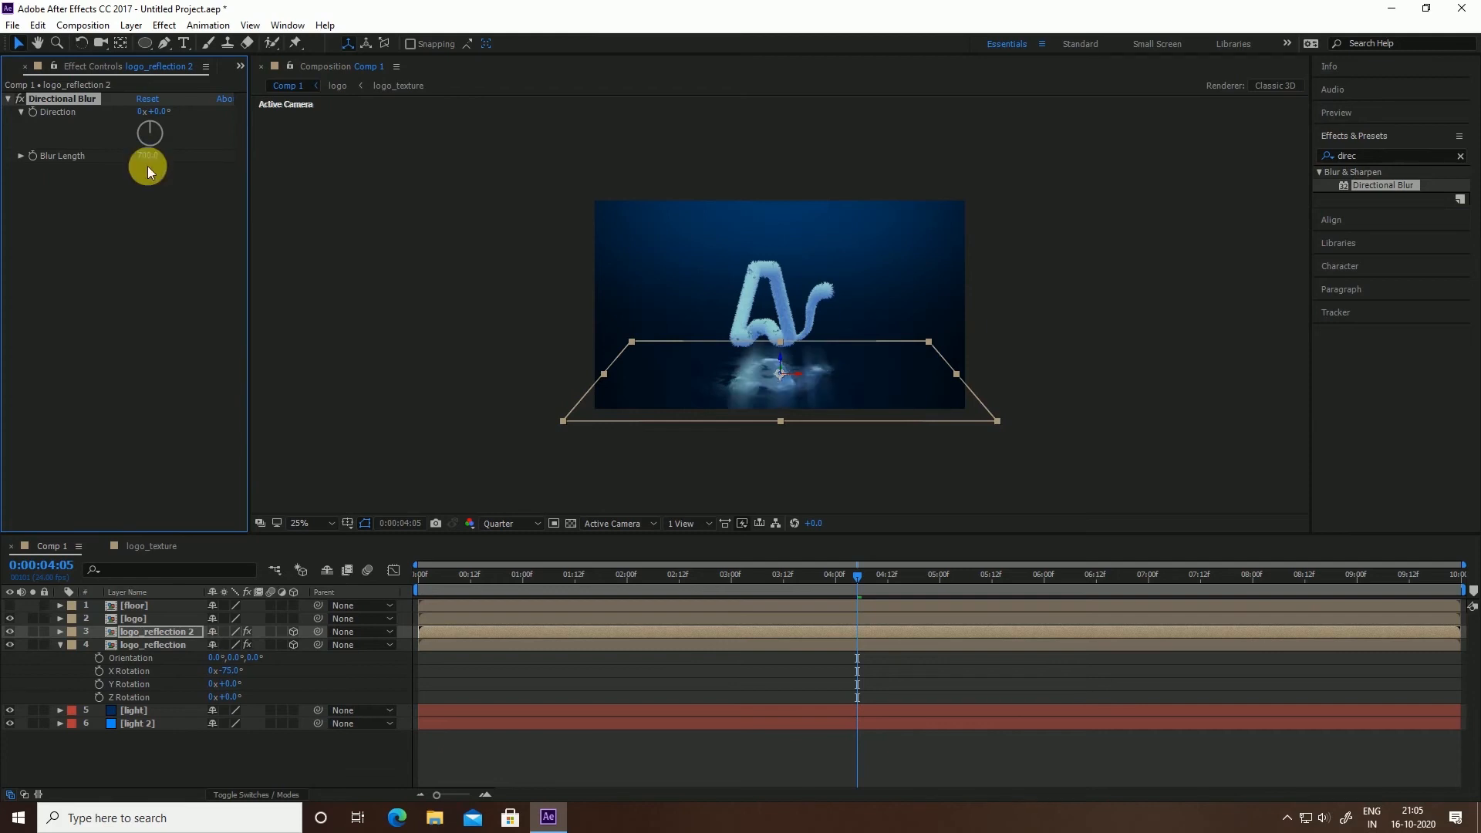
left_click(156, 119)
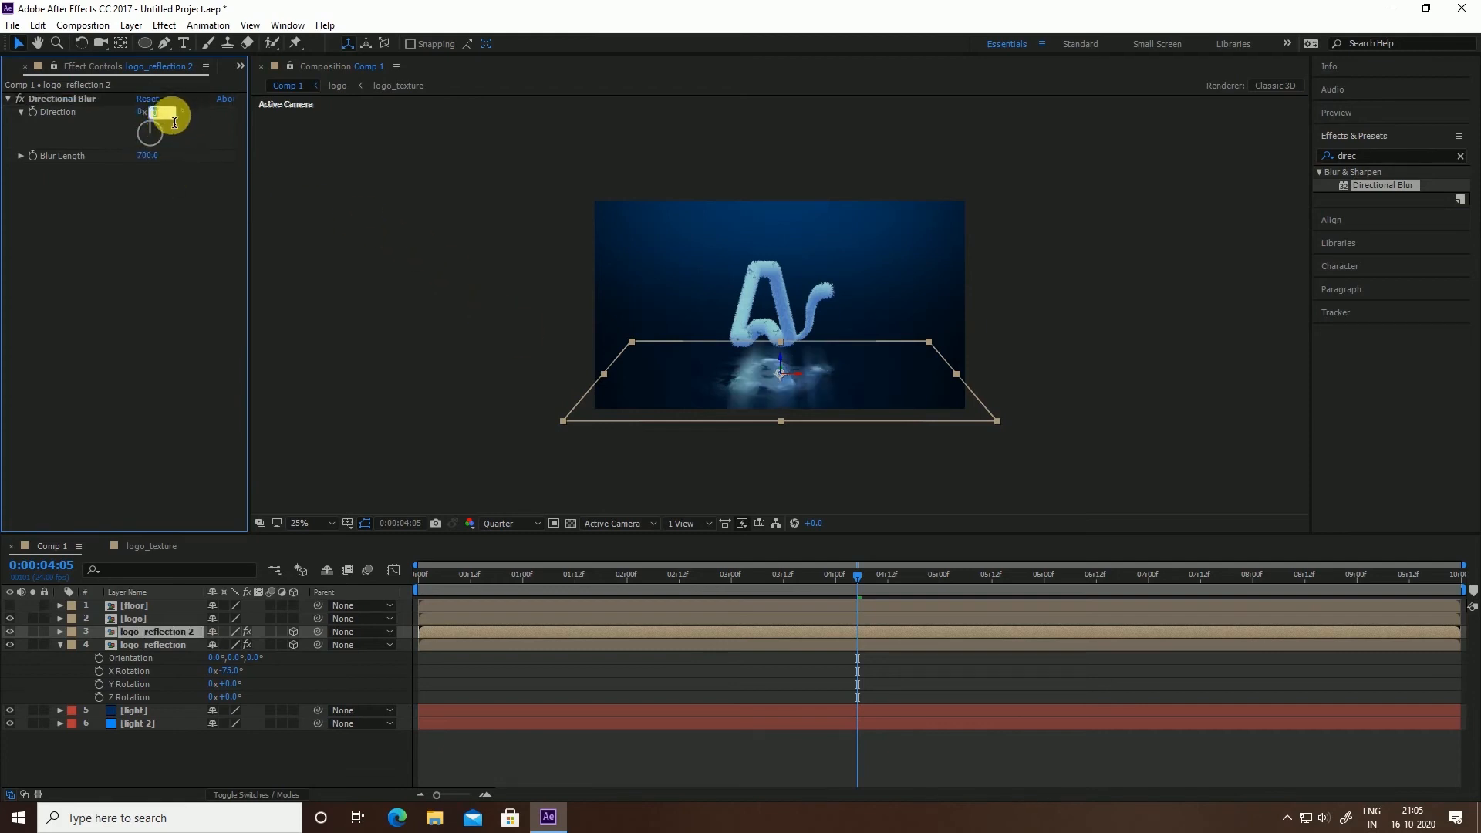
type("90")
key("Return")
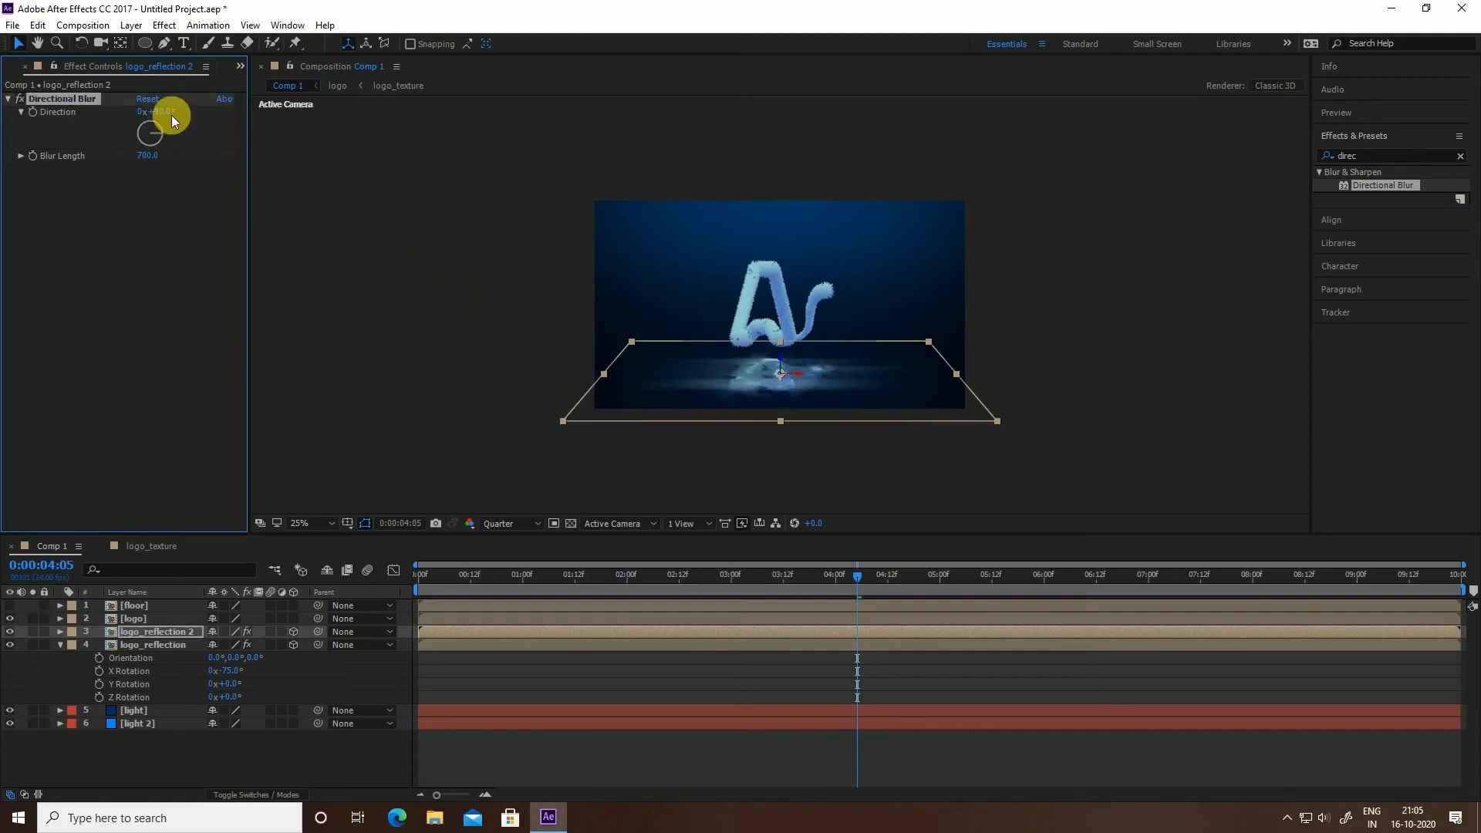
Add a second Directional Blur with length 500 at 0°
left_click_drag(1400, 186, 110, 261)
left_click(145, 227)
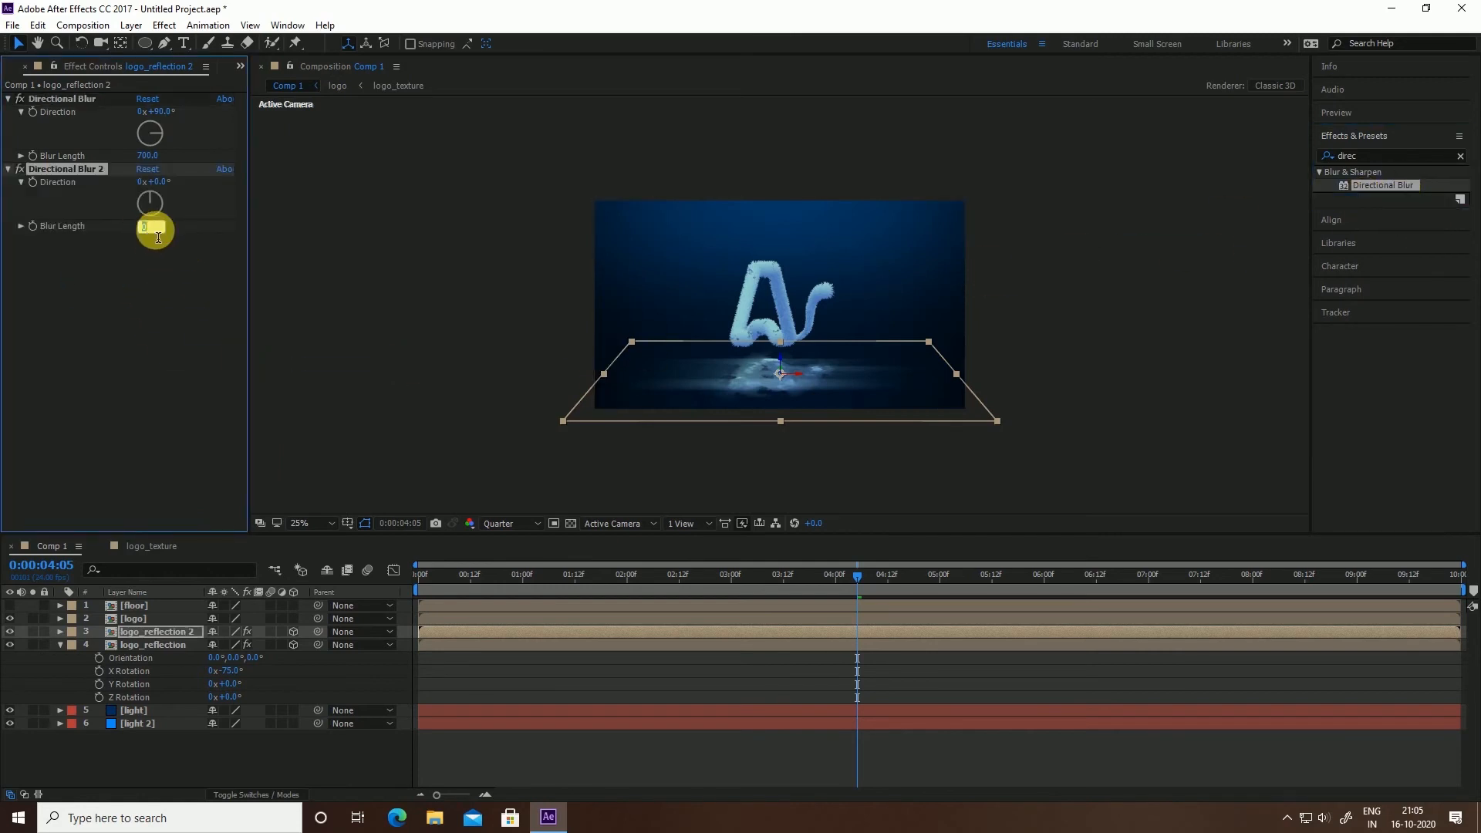
type("500")
left_click(155, 230)
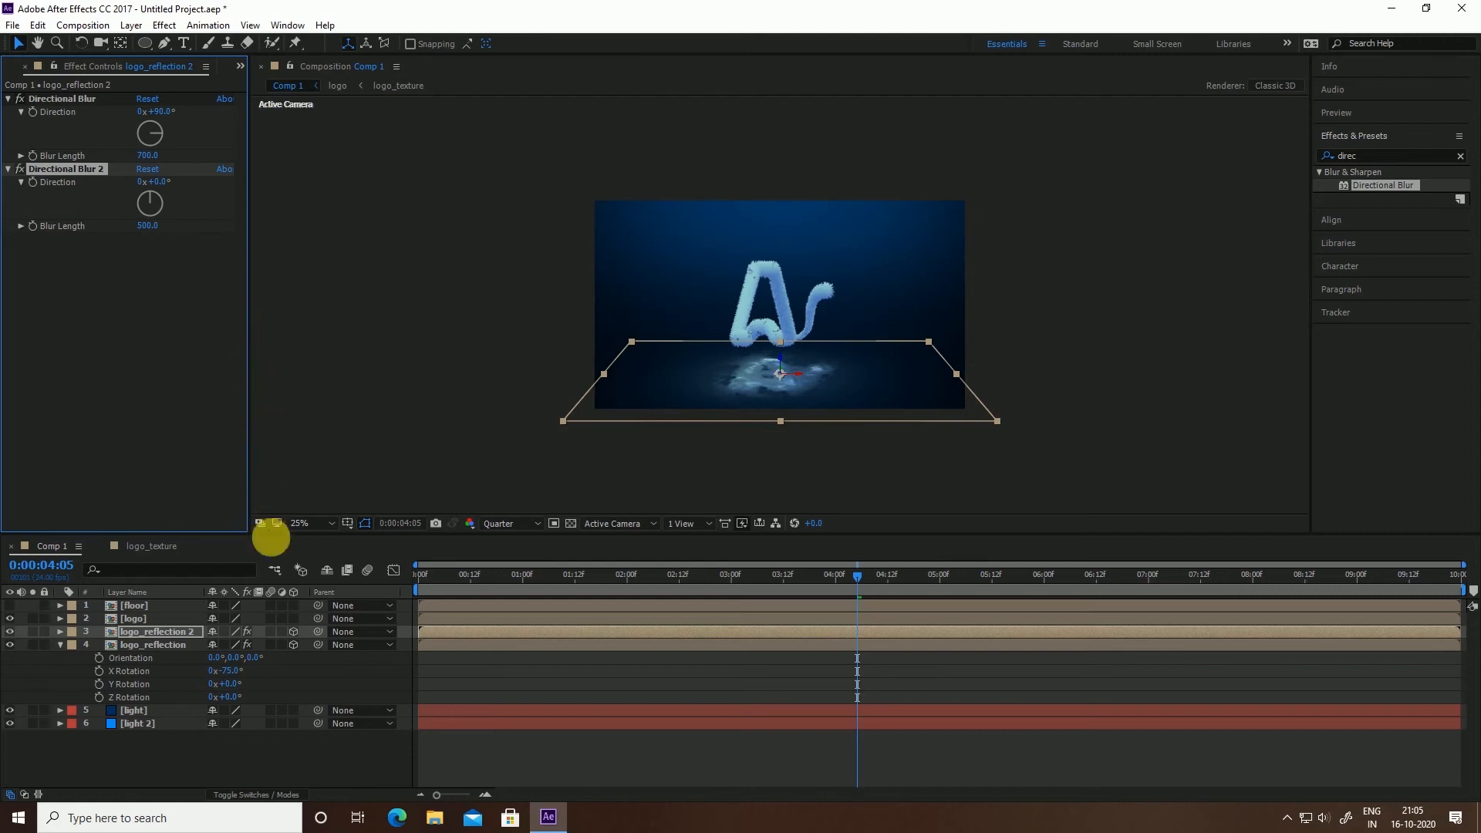
left_click(60, 644)
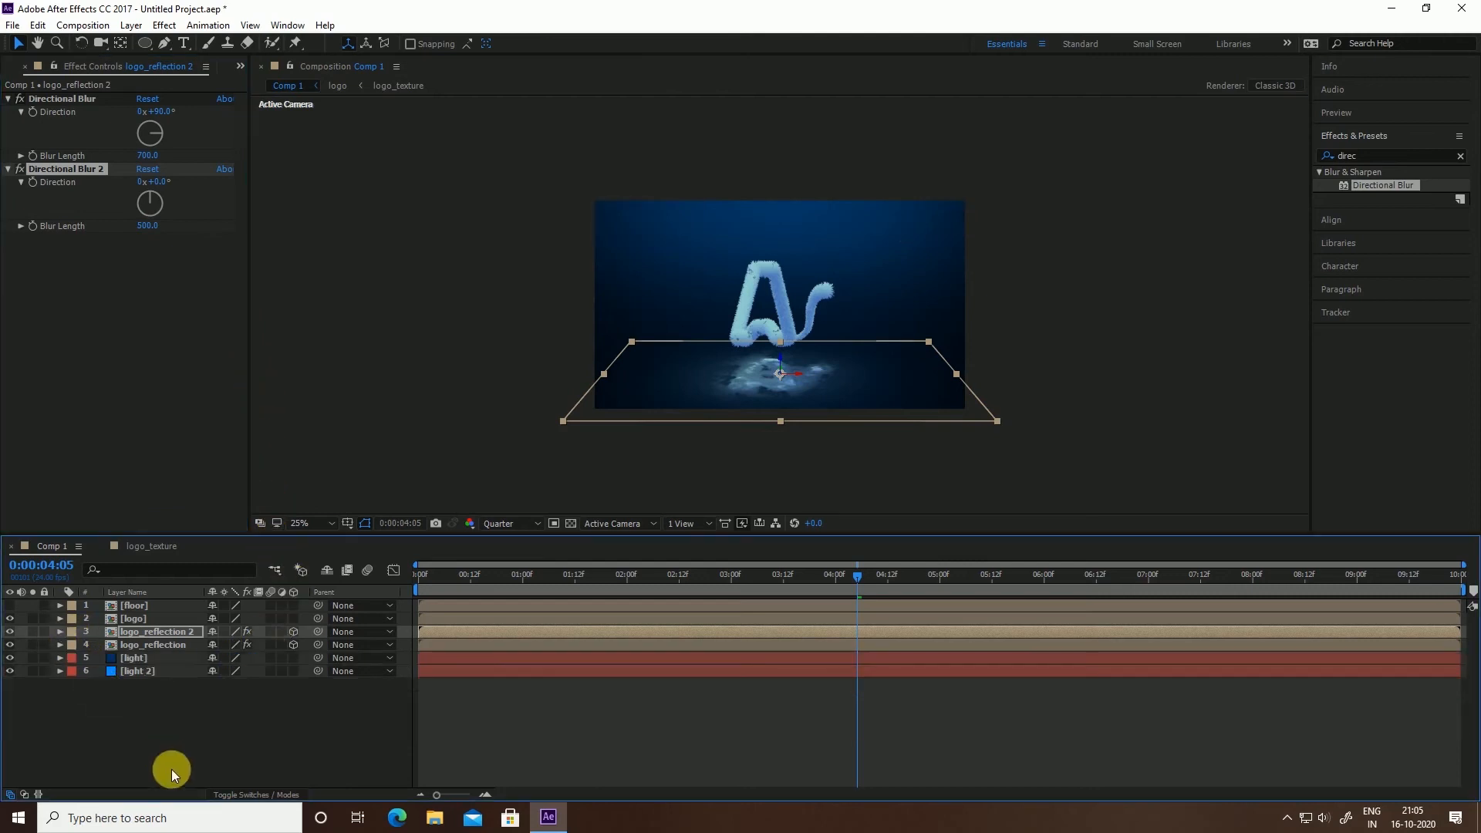
Set logo, logo_reflection and logo_reflection 2 to Screen blend mode, then review the result
left_click(171, 770)
left_click(152, 644)
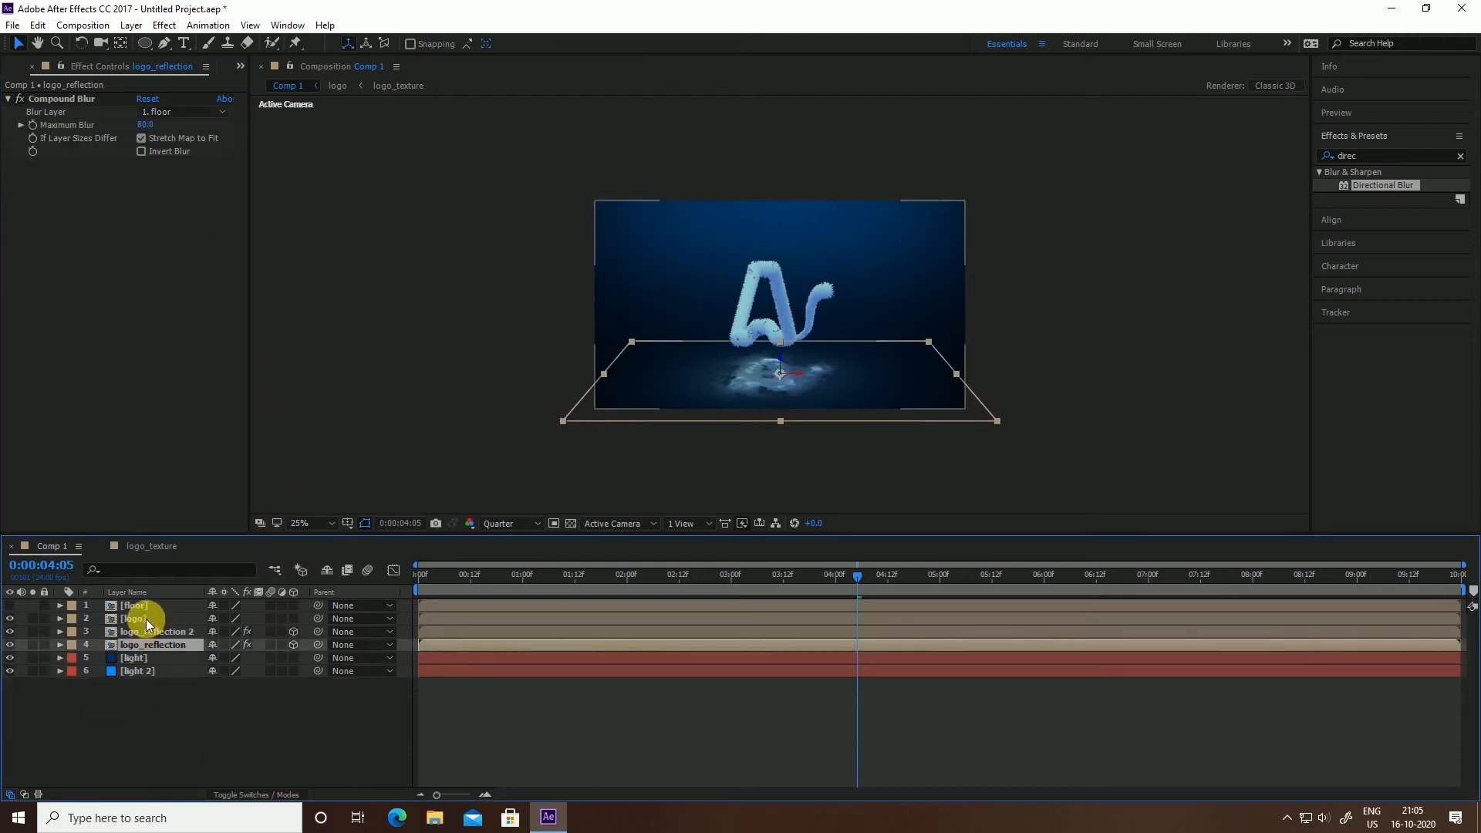
left_click(146, 618, "shift")
key("F4")
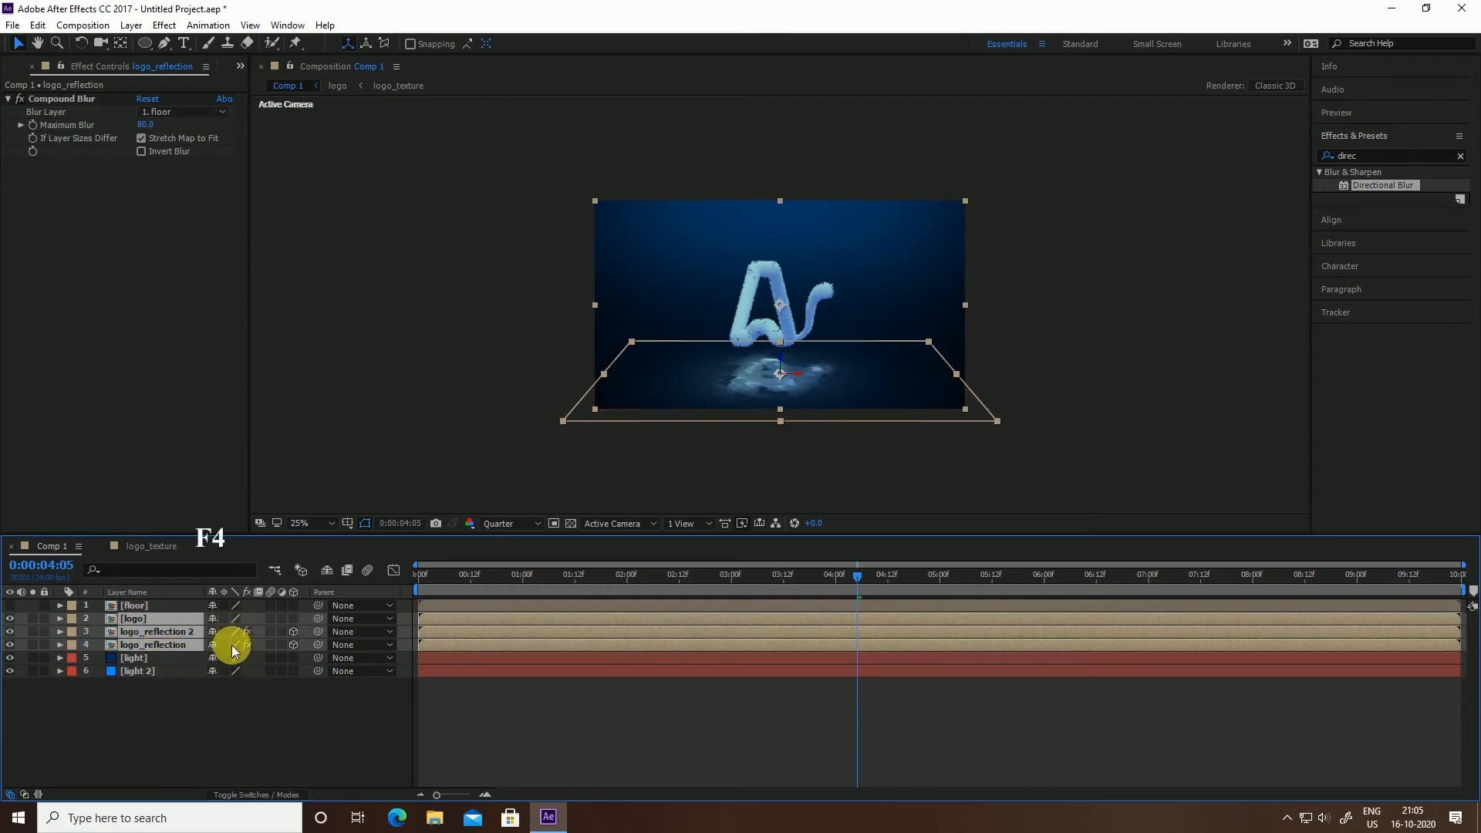
left_click(251, 631)
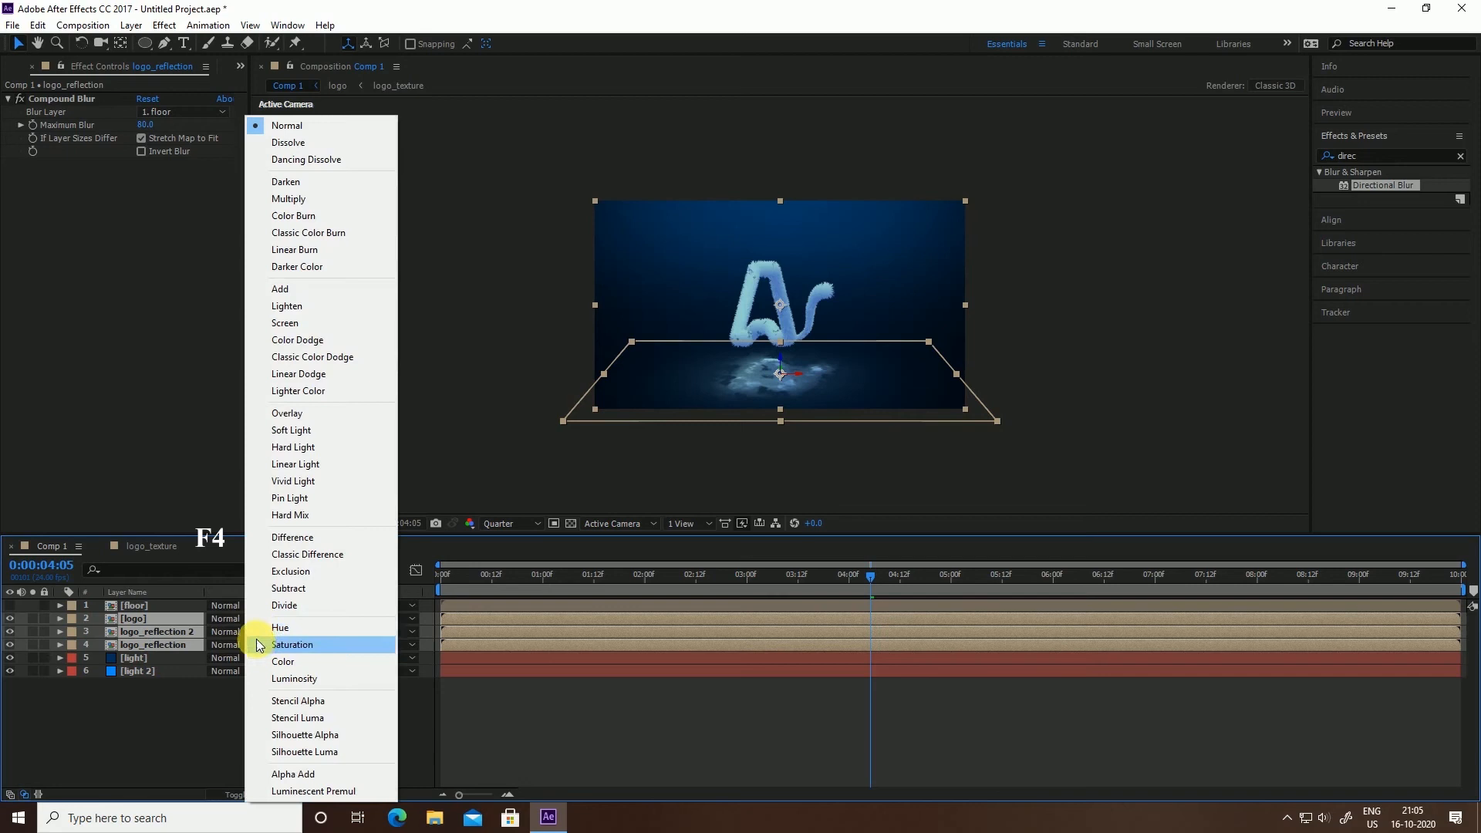
left_click(310, 322)
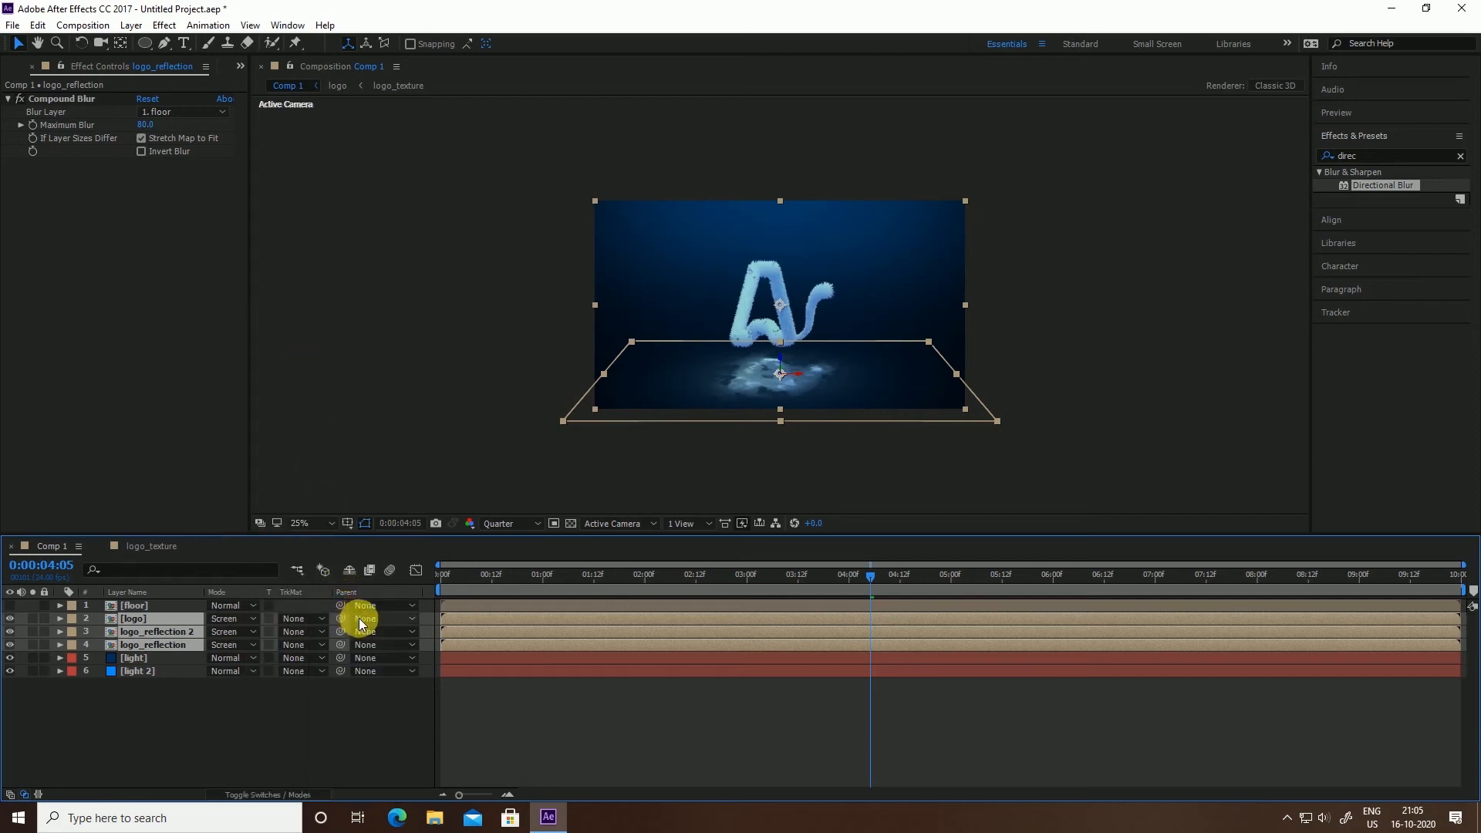
left_click_drag(421, 583, 336, 651)
left_click(430, 381)
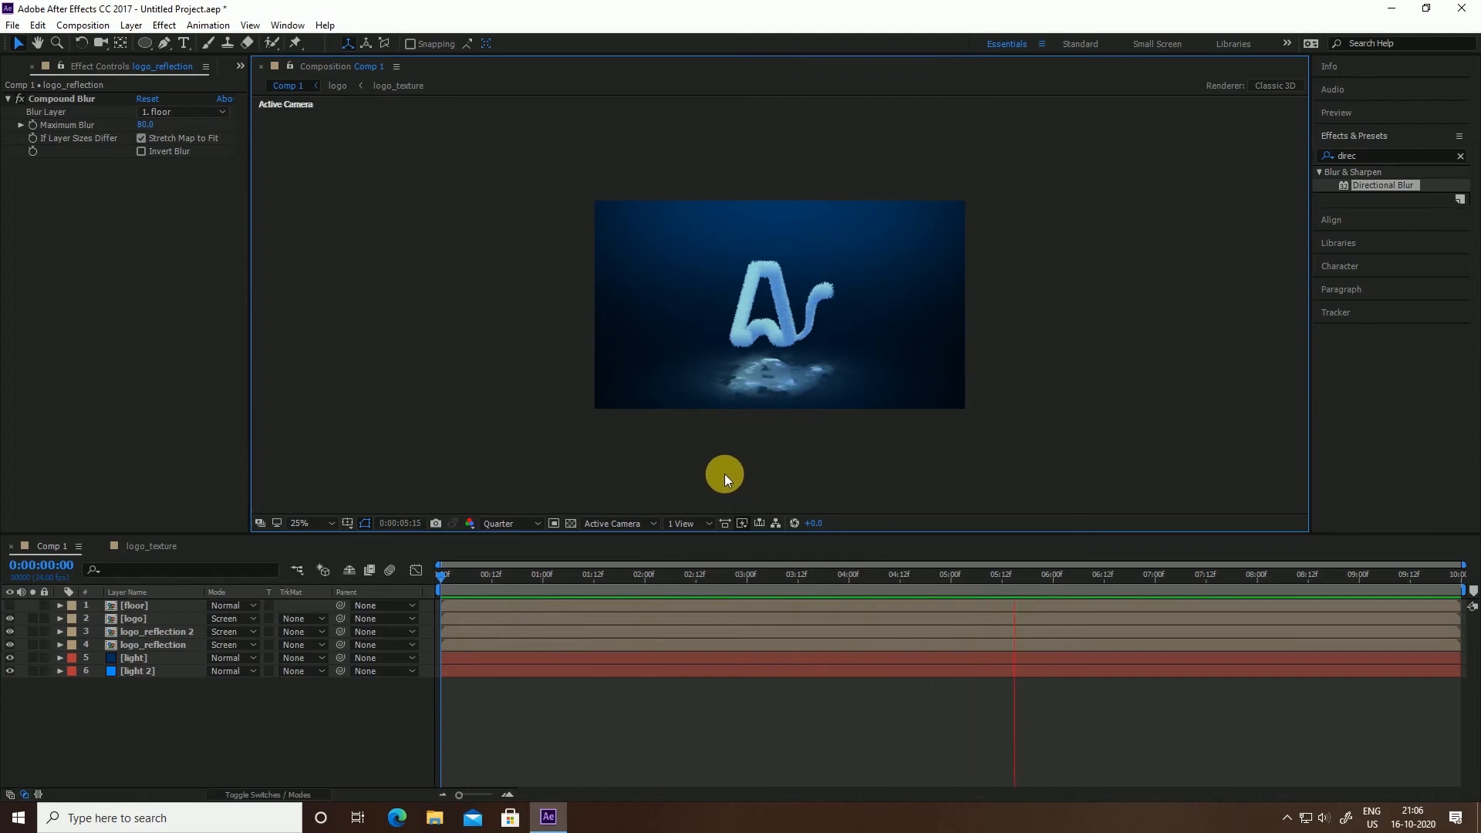
Raise logo_reflection's Compound Blur Maximum Blur further, to 112
key("space")
left_click(774, 373)
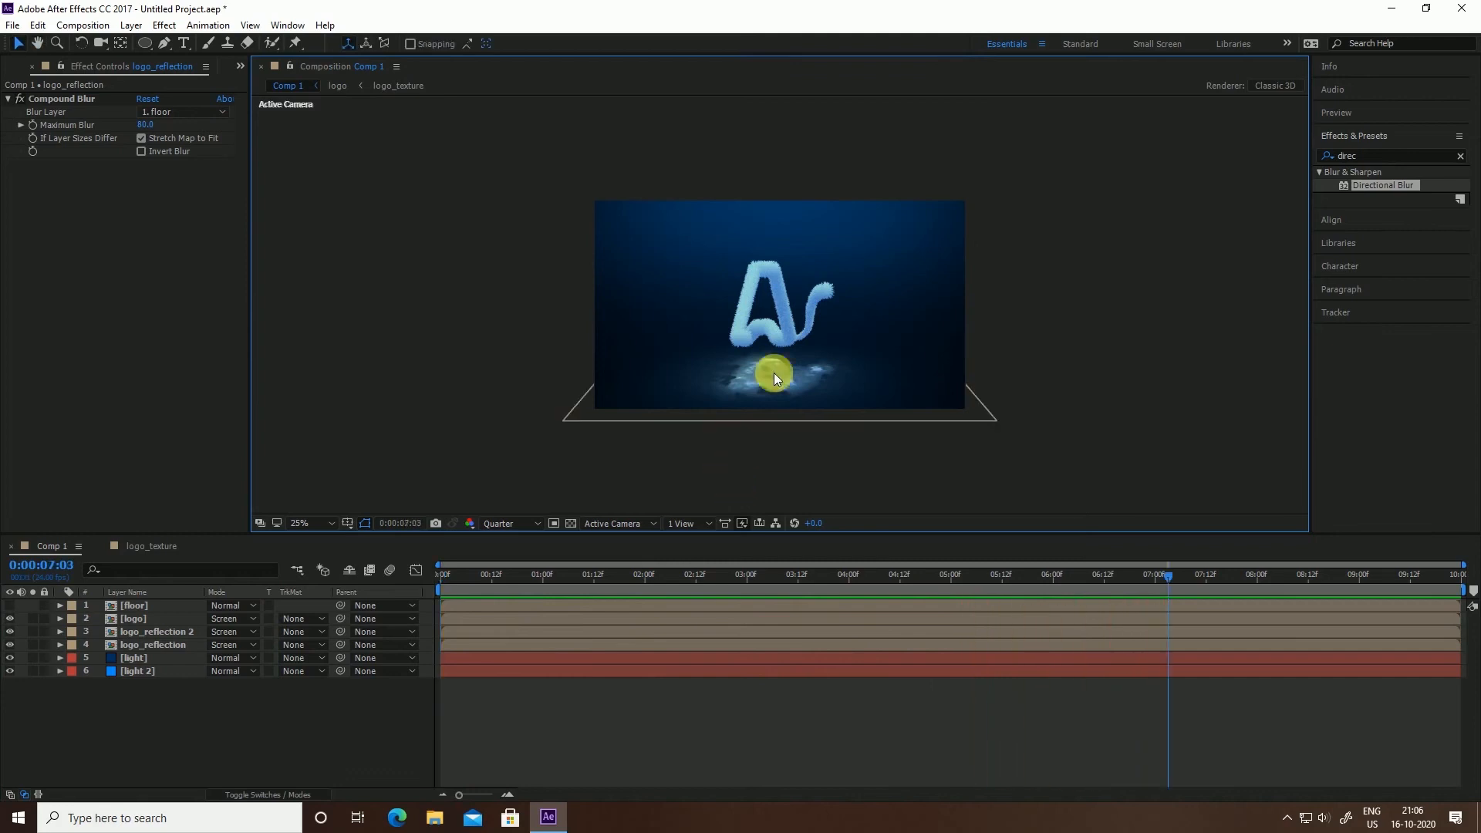
mouse_move(784, 574)
left_mouse_down()
mouse_move(672, 606)
mouse_move(540, 609)
mouse_move(742, 607)
mouse_move(1071, 562)
mouse_move(772, 566)
left_mouse_up()
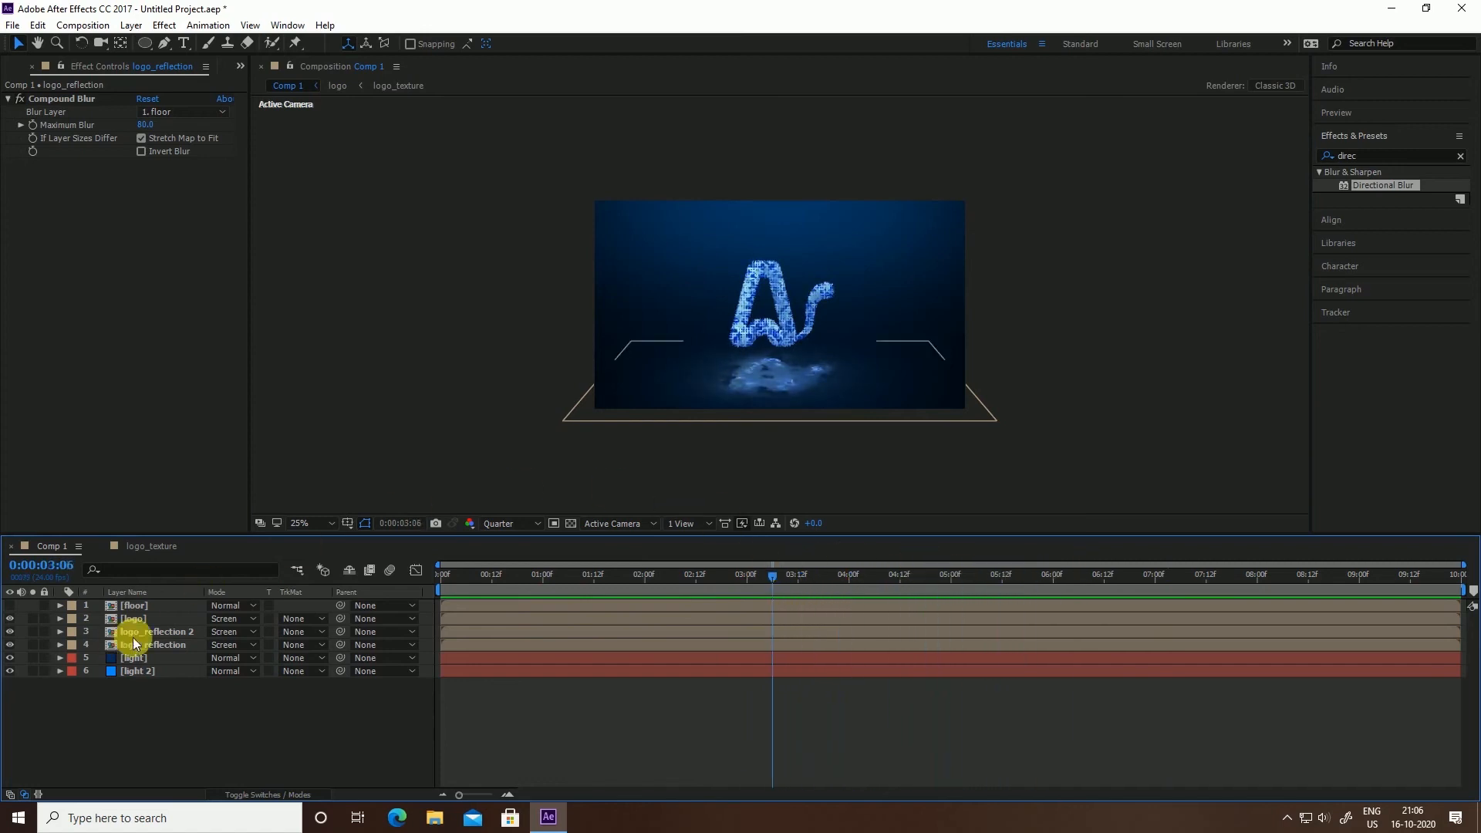
left_click(156, 648)
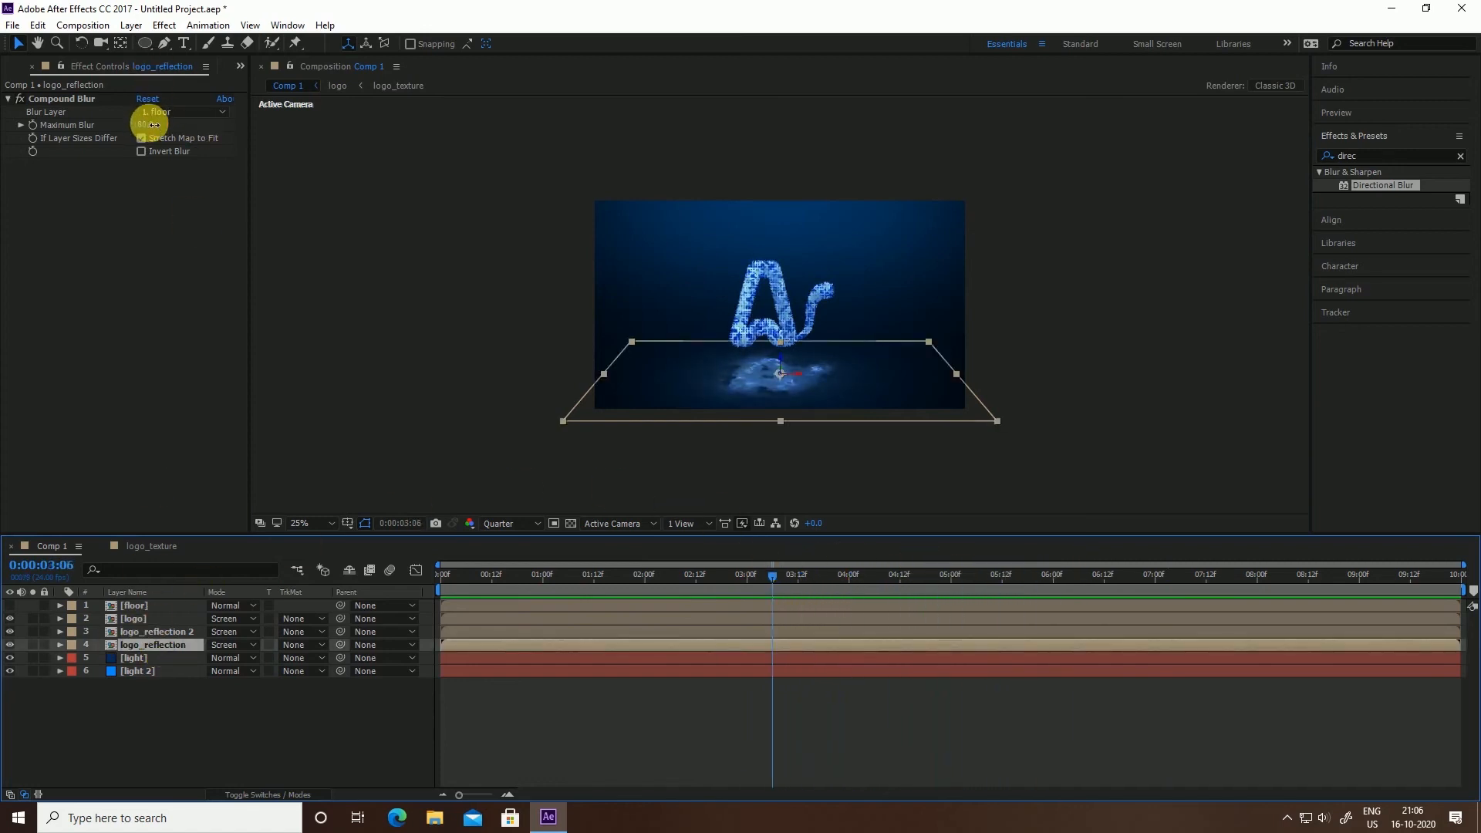
left_click_drag(148, 123, 179, 124)
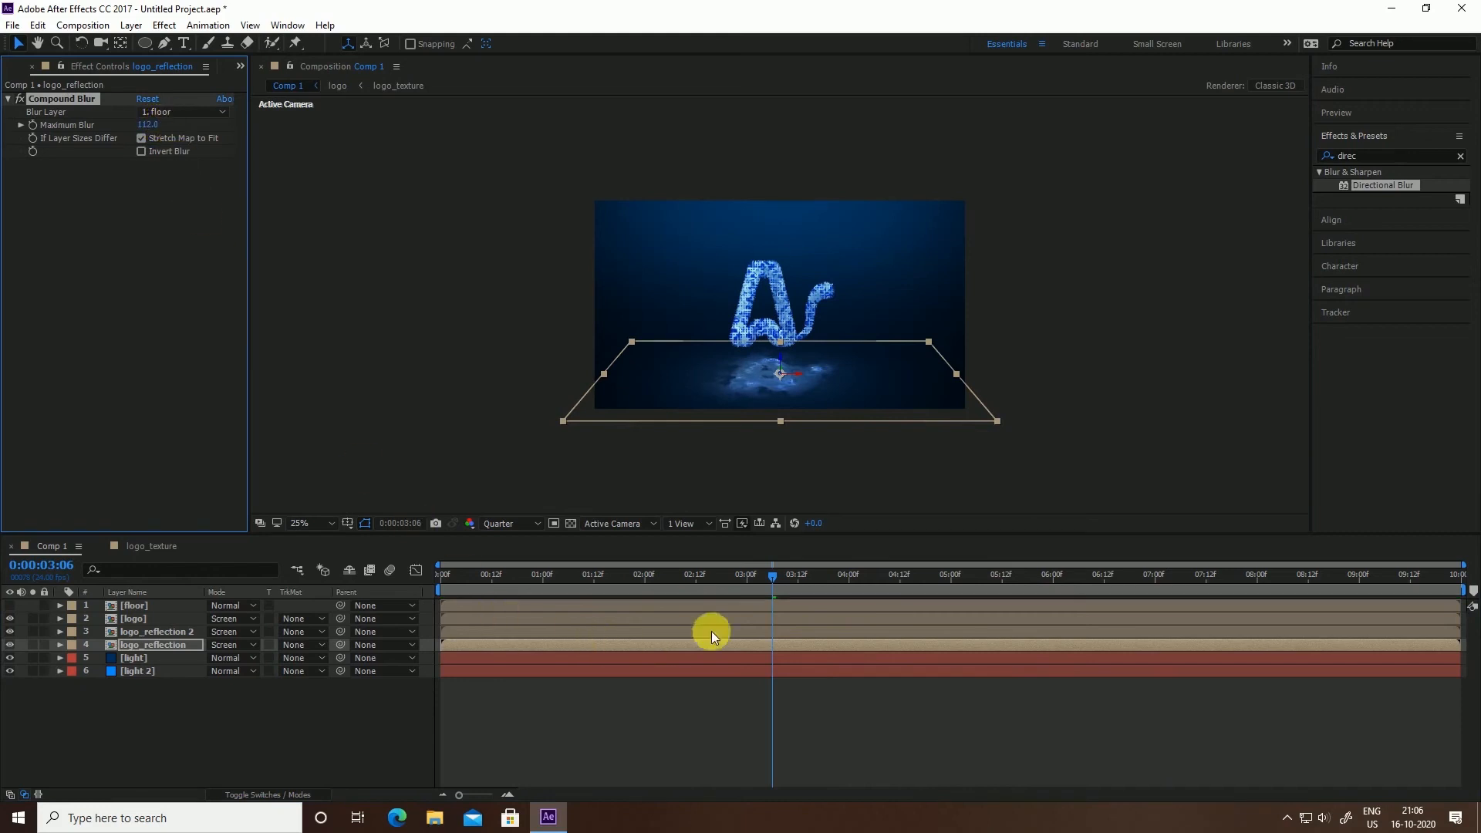
Preview the comp, rewind to 0:00:00:00, and show the Project panel again
left_click(746, 576)
key("space")
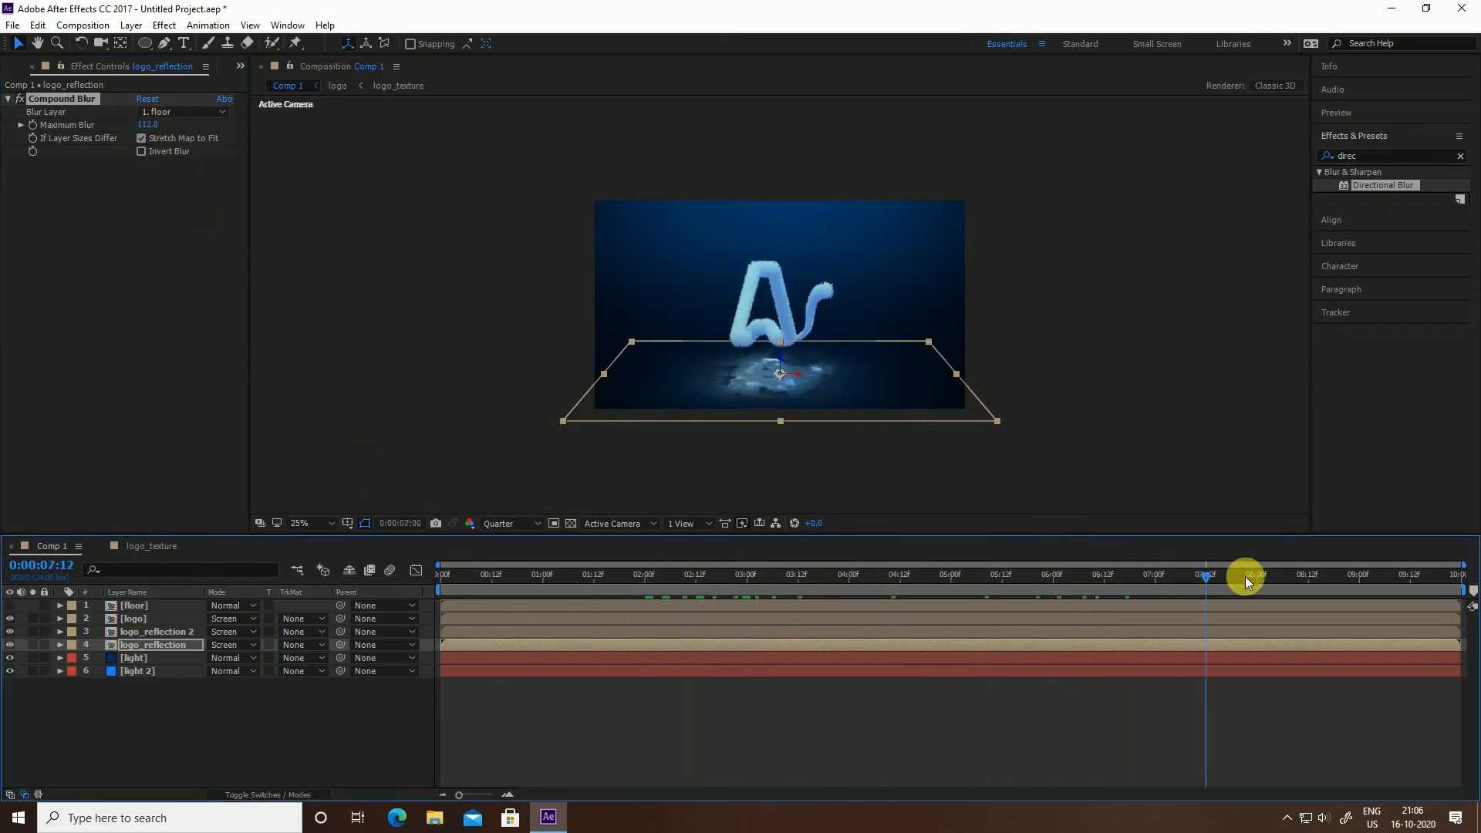
left_click_drag(775, 606, 320, 600)
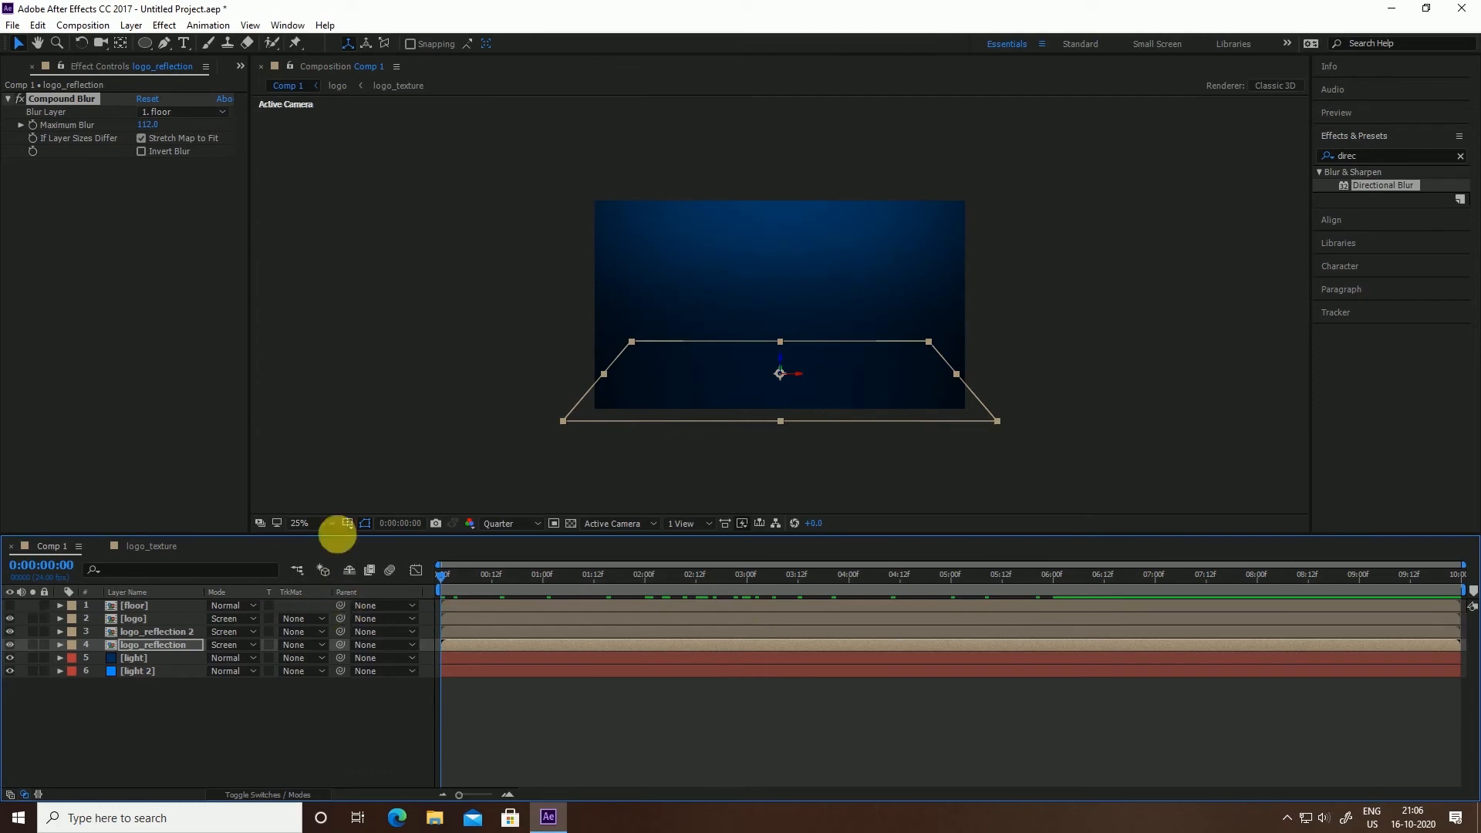
left_click(398, 462)
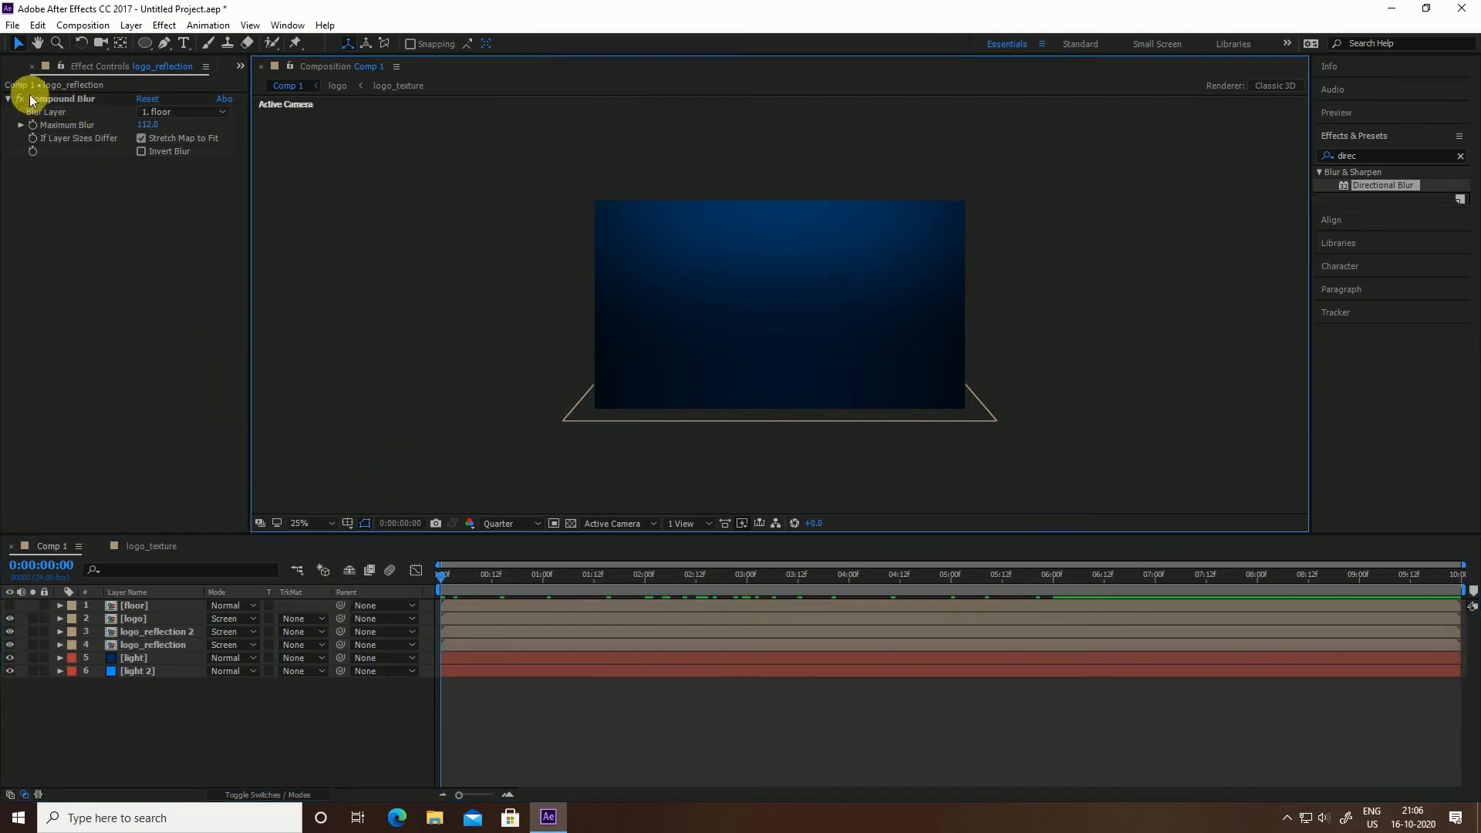
left_click(31, 67)
Import the Particles 4K mp4 file into the project via Import > File
right_click(70, 351)
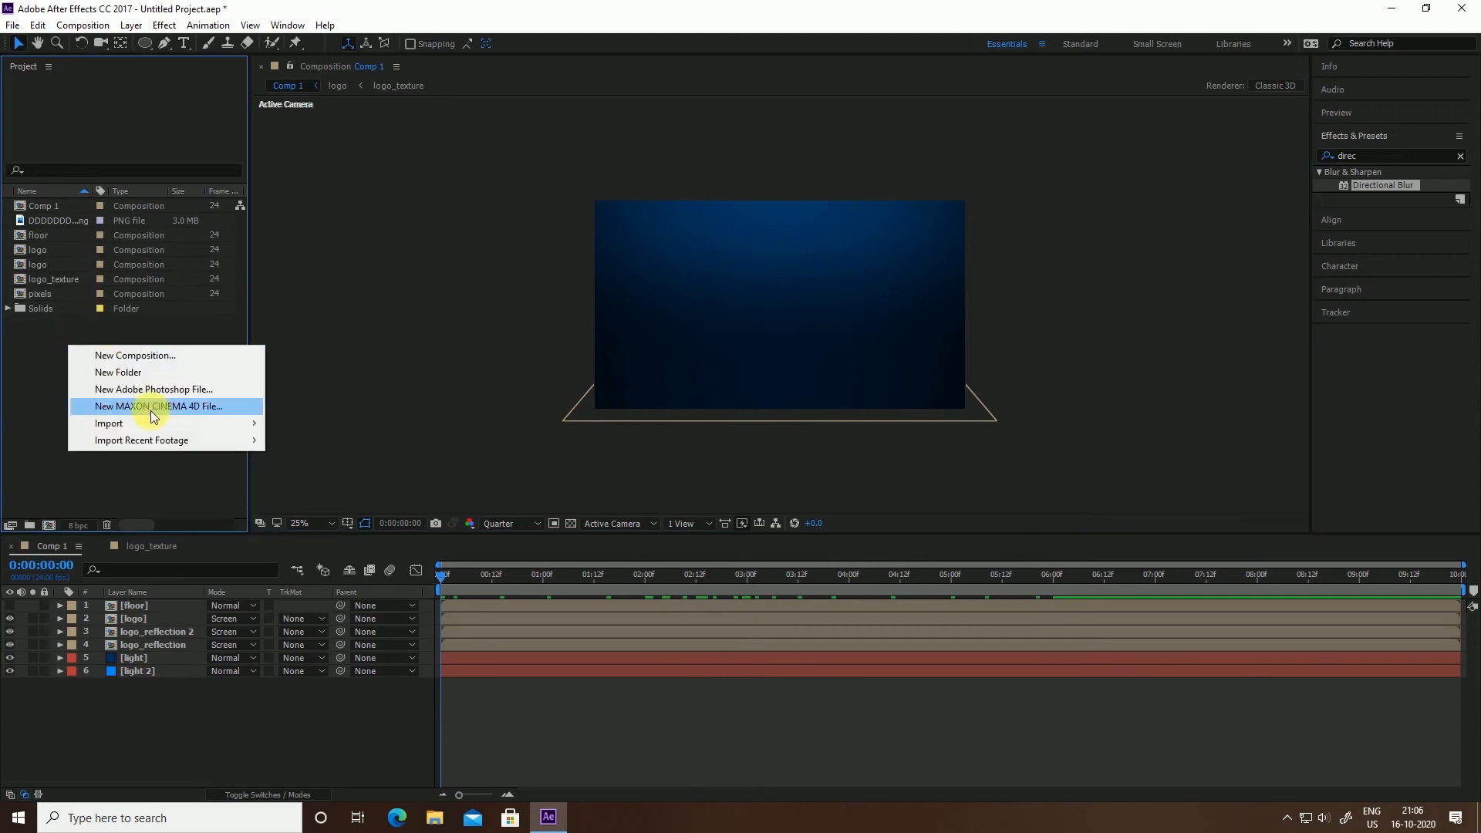
mouse_move(159, 422)
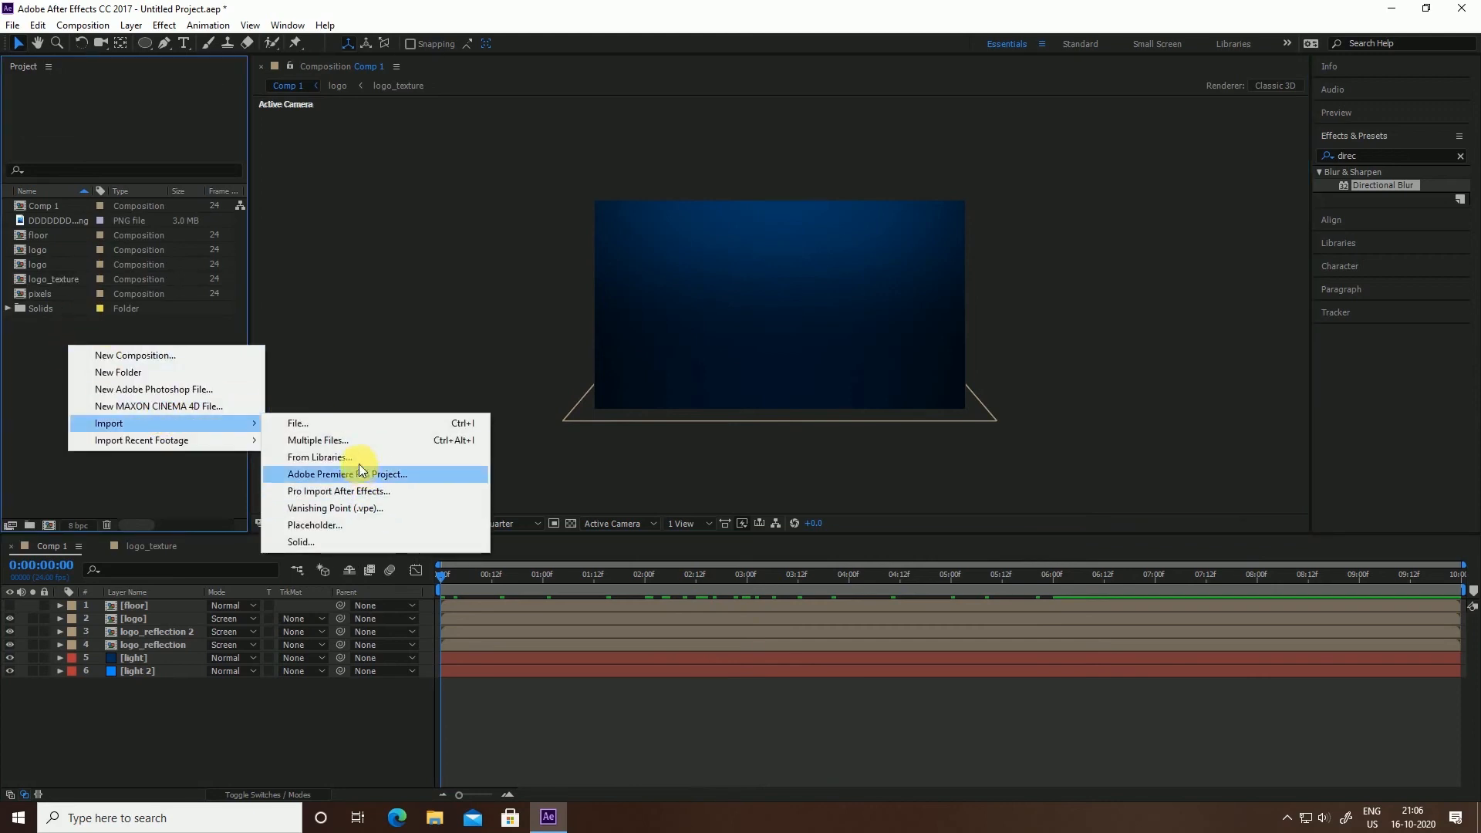
left_click(353, 426)
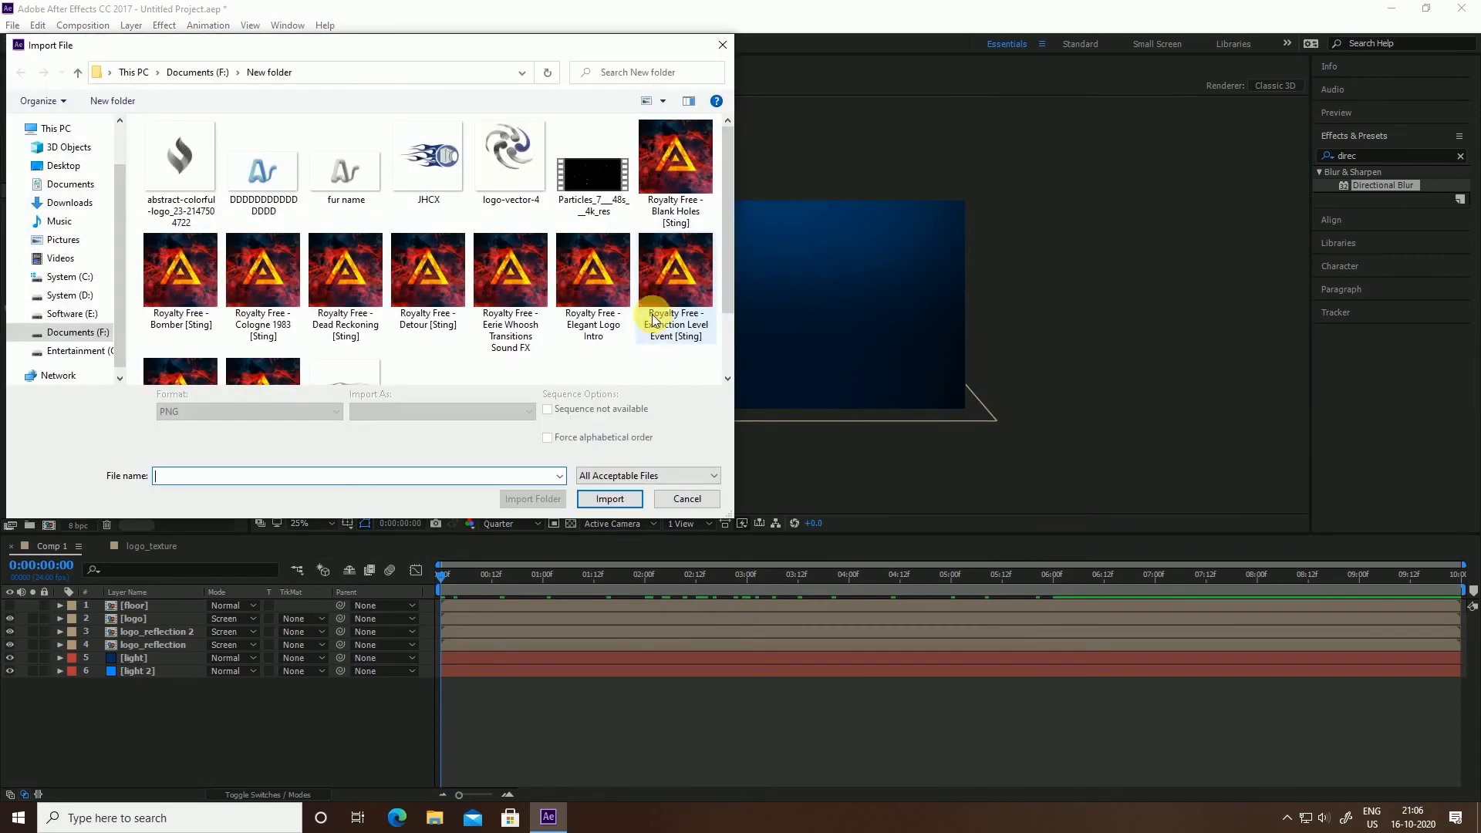
left_click(561, 206)
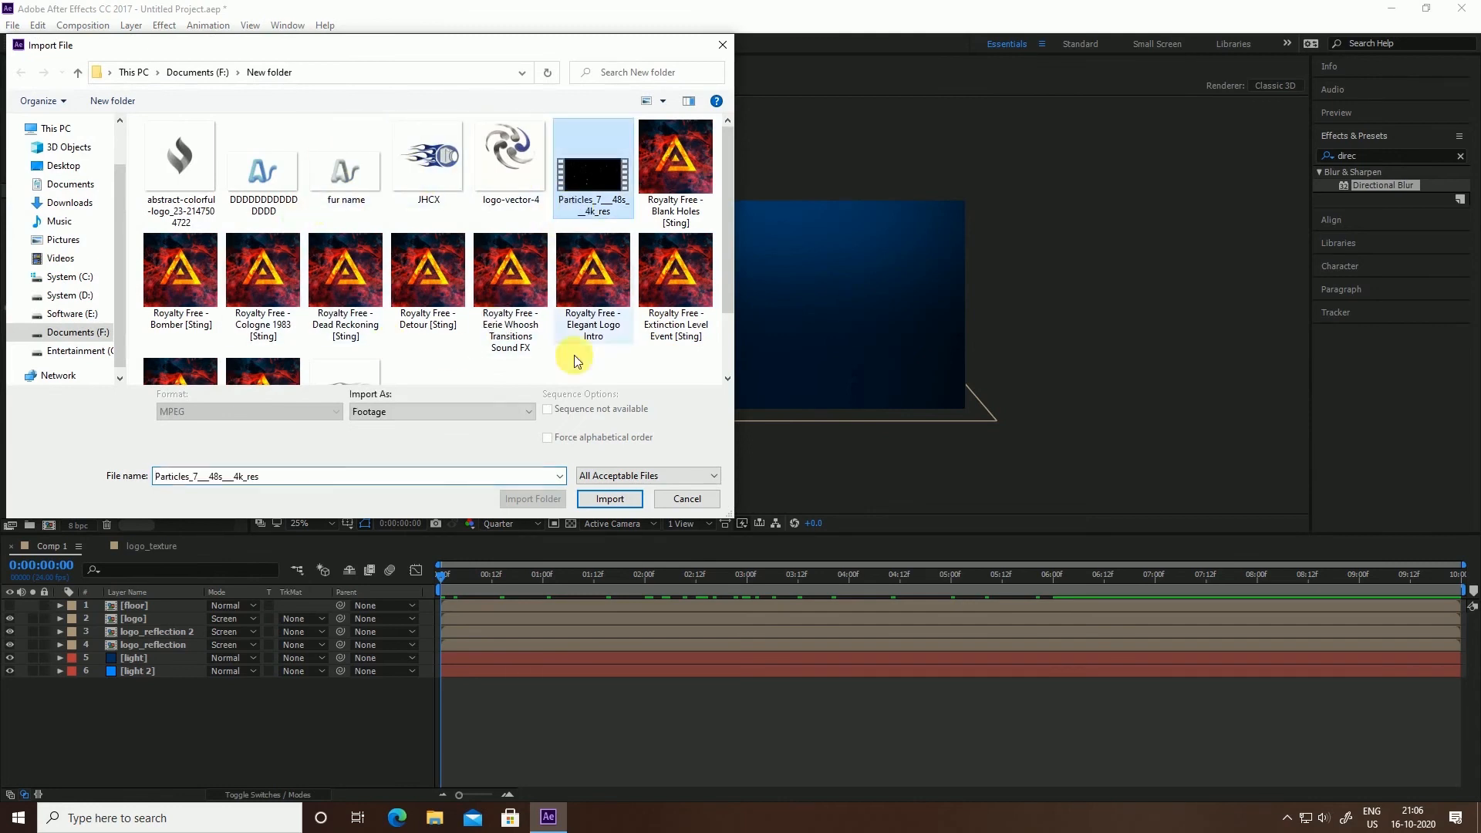
left_click(602, 500)
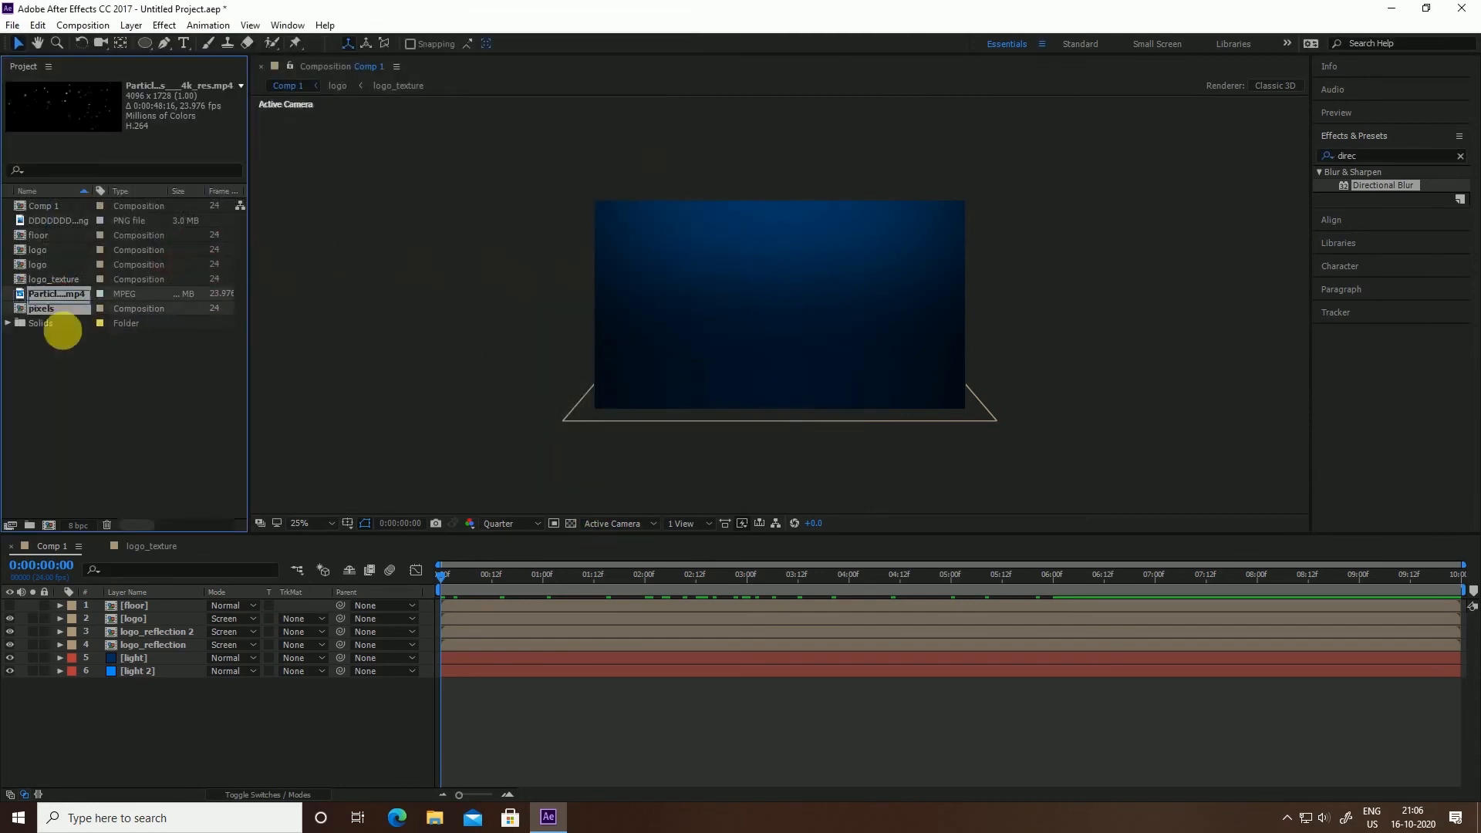
Place the Particles clip as Comp 1's top layer and scale it to 65%
left_click_drag(56, 293, 94, 607)
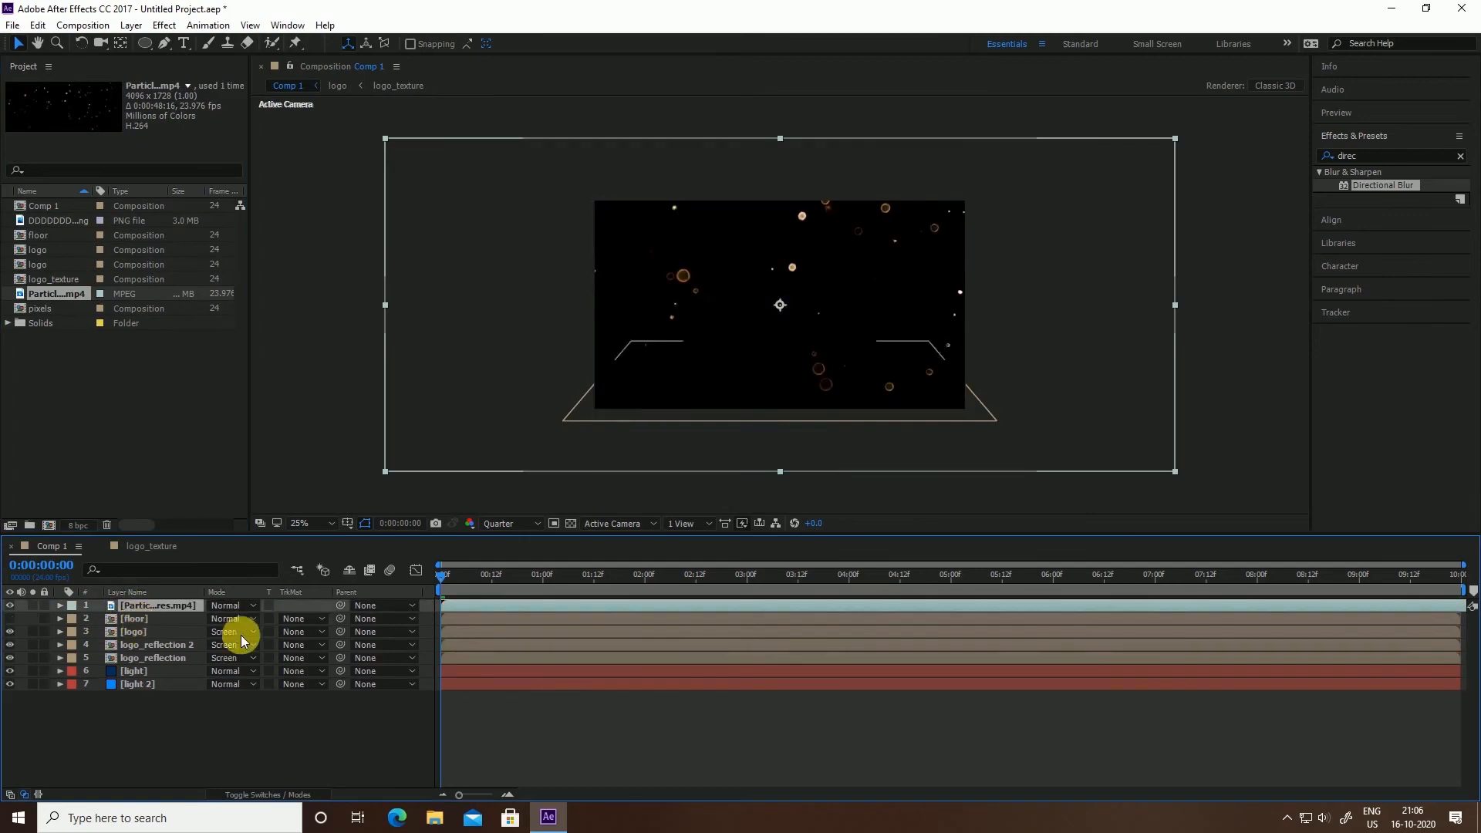
key("s")
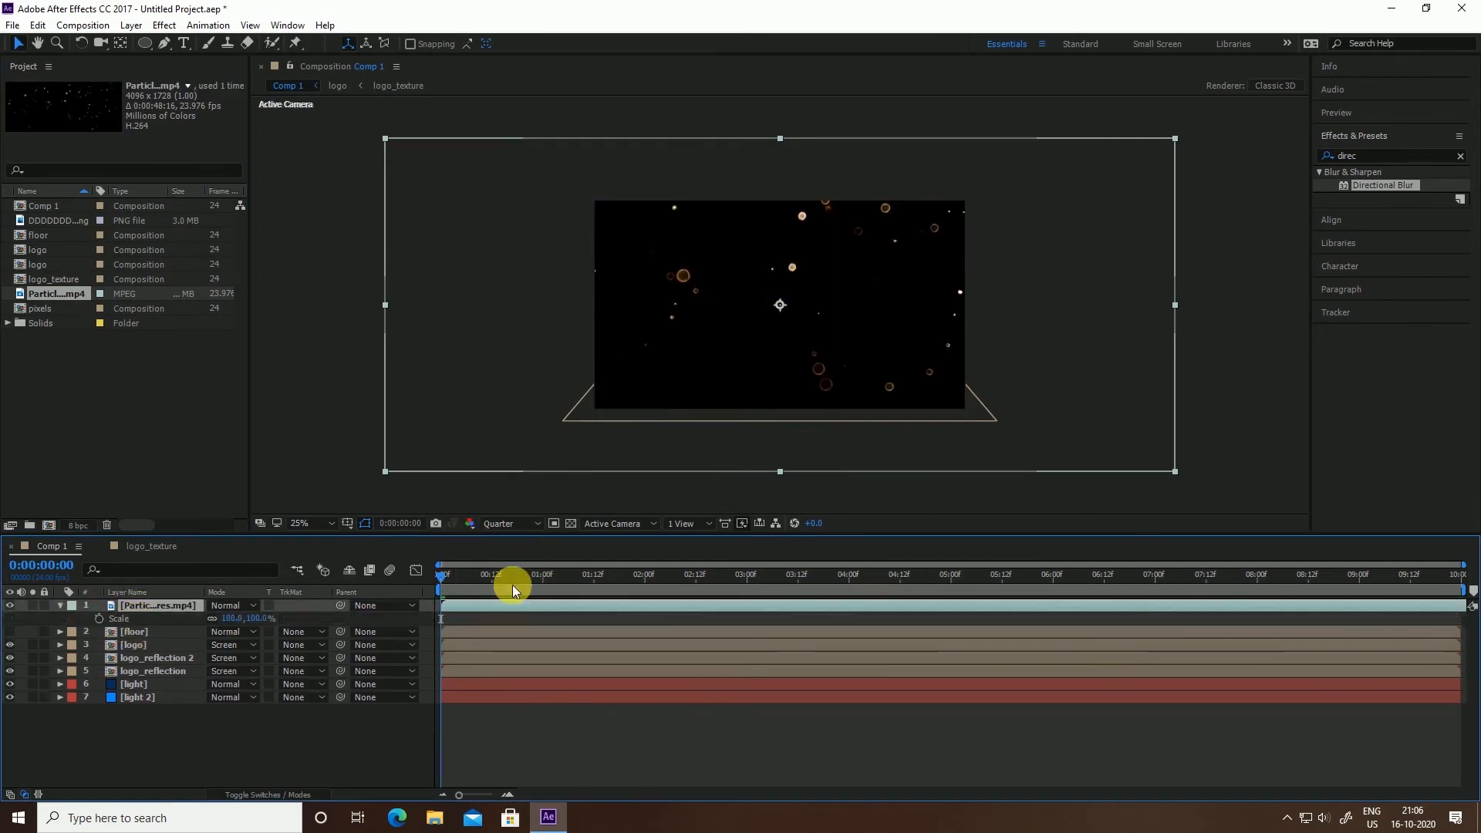
mouse_move(261, 621)
left_mouse_down()
mouse_move(238, 617)
mouse_move(257, 645)
left_mouse_up()
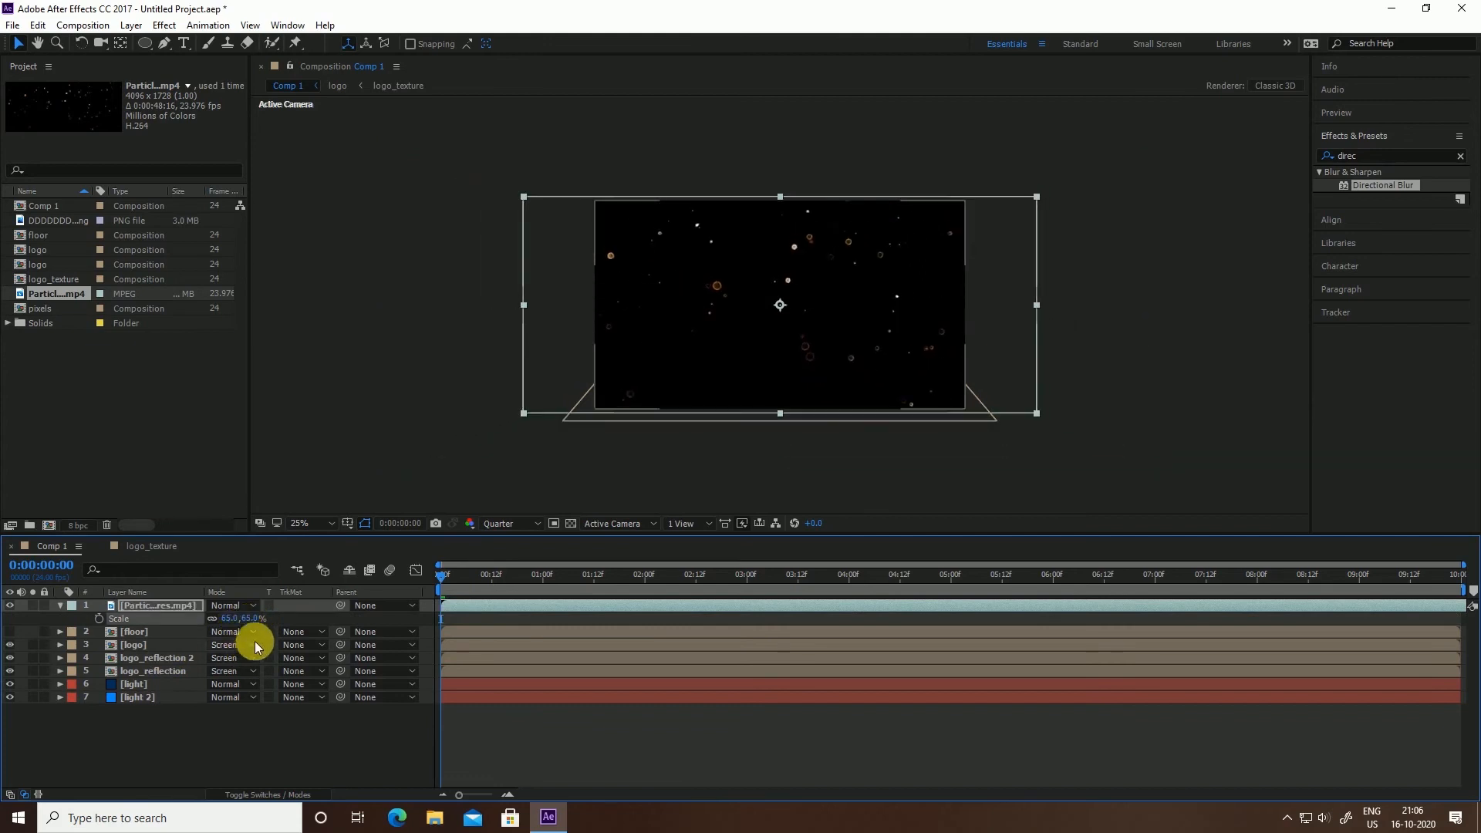
left_click_drag(473, 577, 755, 609)
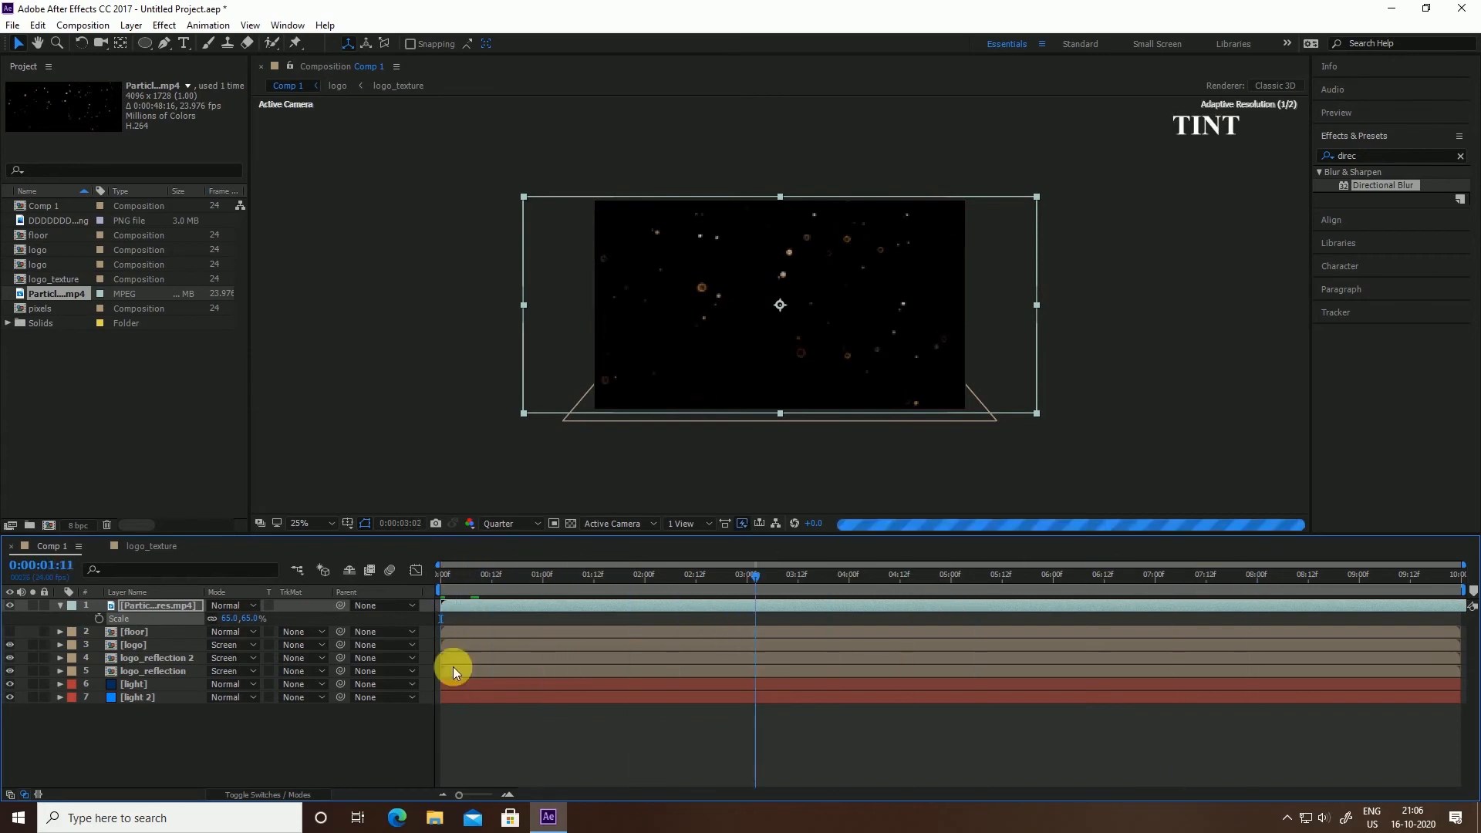
Apply Tint to the particles layer with Map White To set to bright blue 00A2FF
left_click_drag(453, 667, 435, 623)
left_click_drag(1365, 156, 1257, 127)
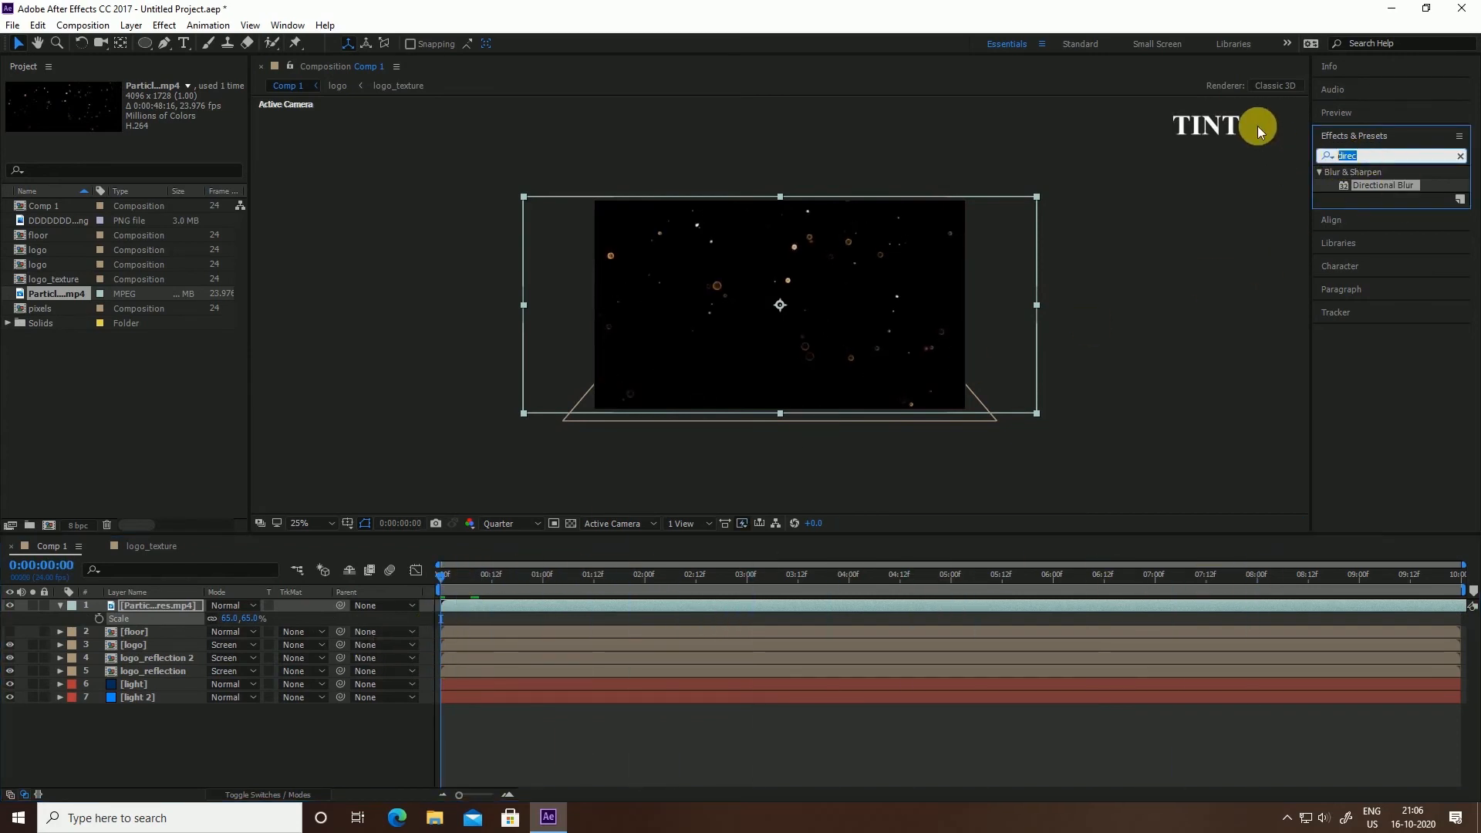
type("tint")
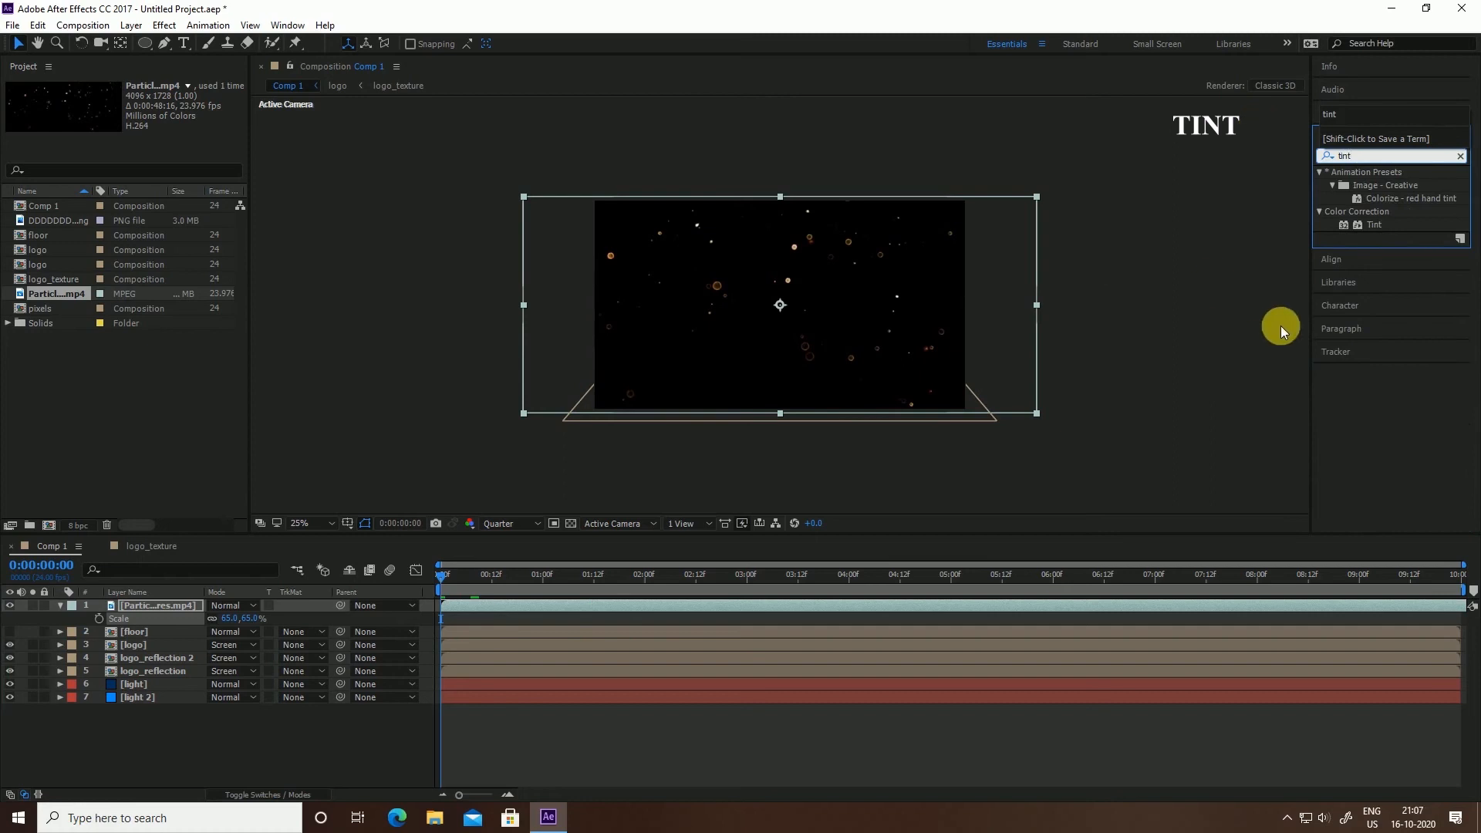
left_click_drag(1374, 226, 165, 605)
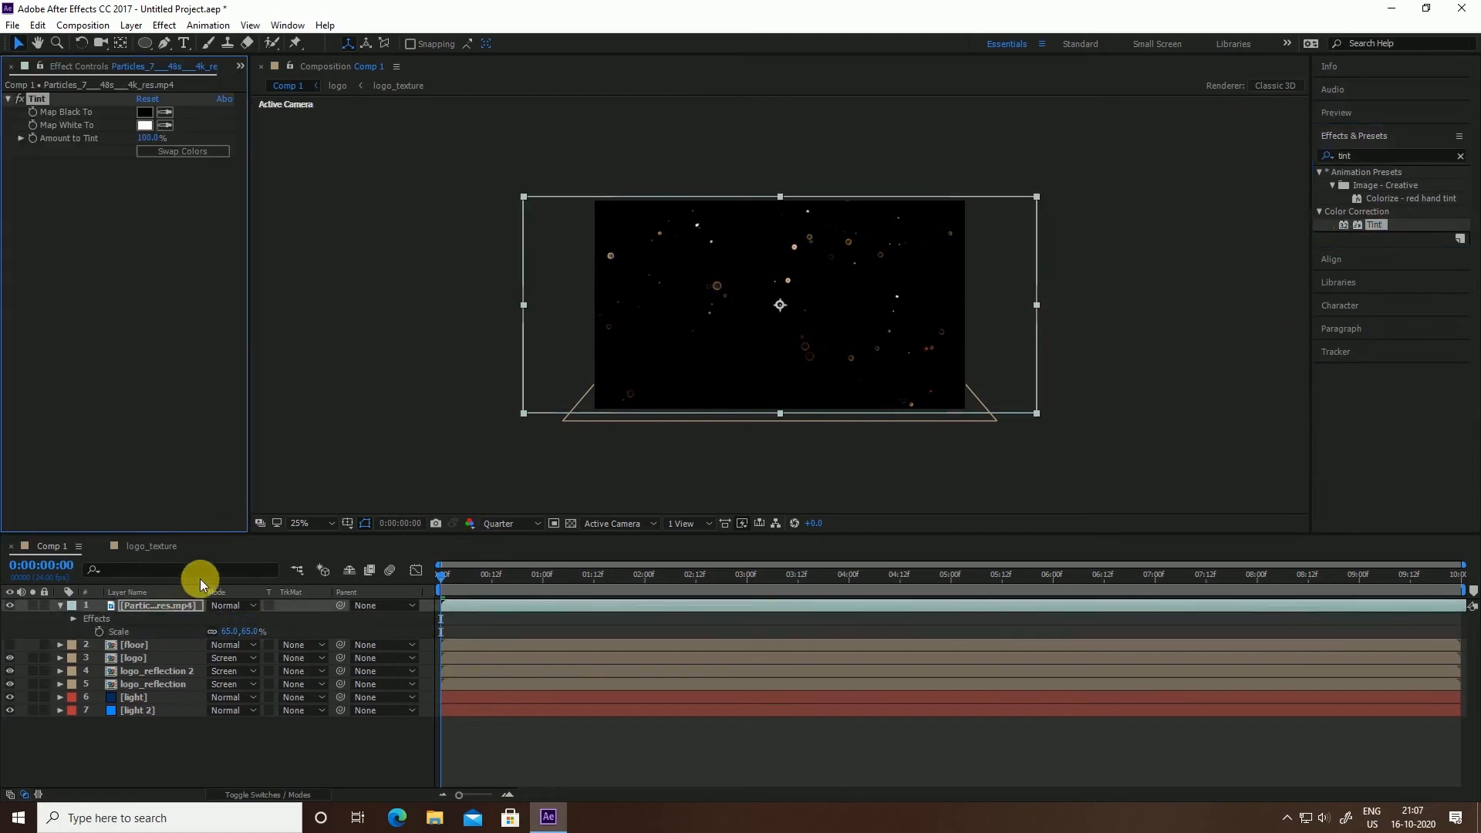
left_click(144, 125)
left_click(463, 283)
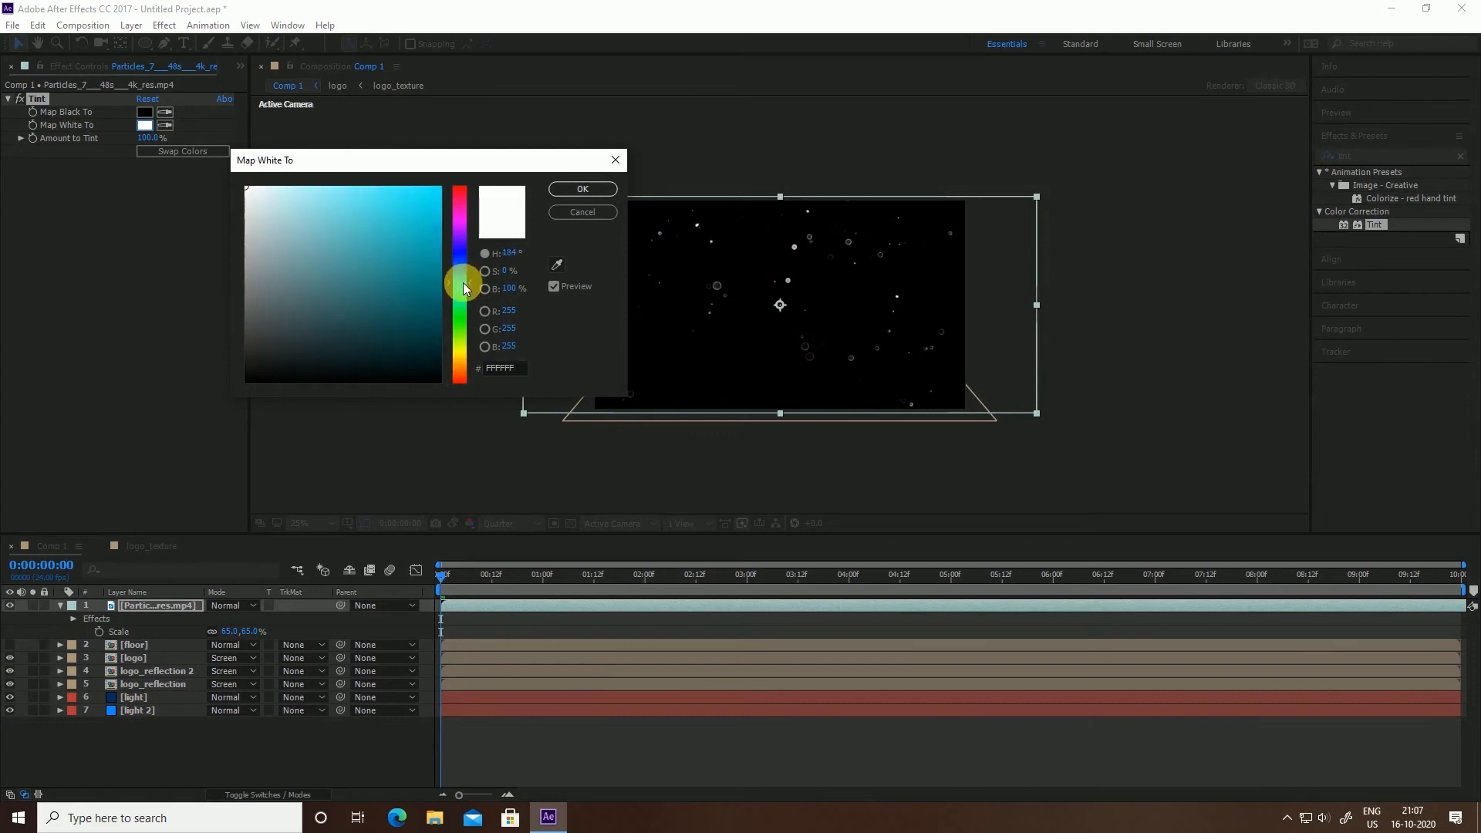
left_click_drag(463, 282, 467, 270)
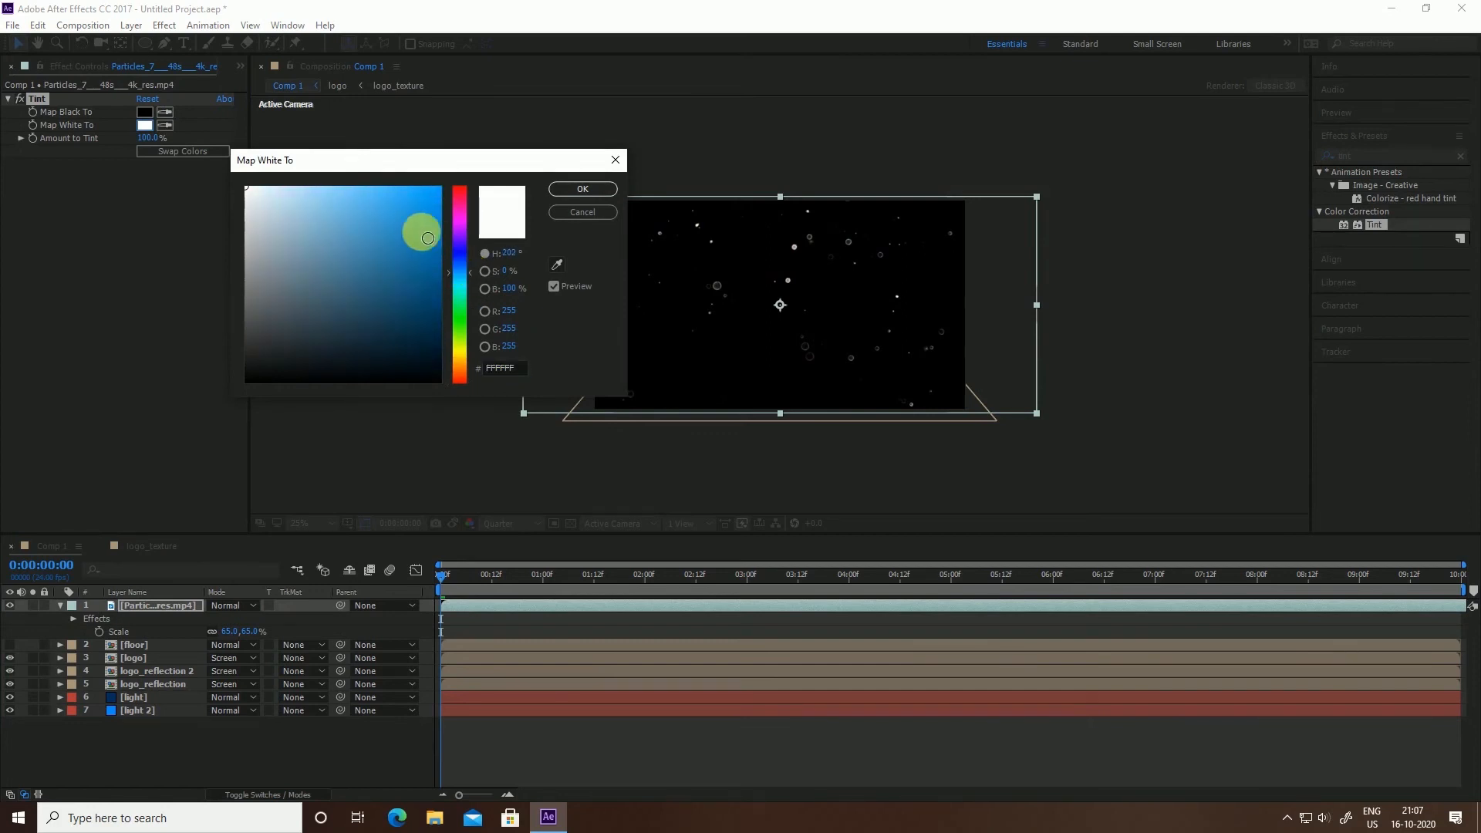
left_click_drag(419, 224, 464, 167)
left_click(579, 188)
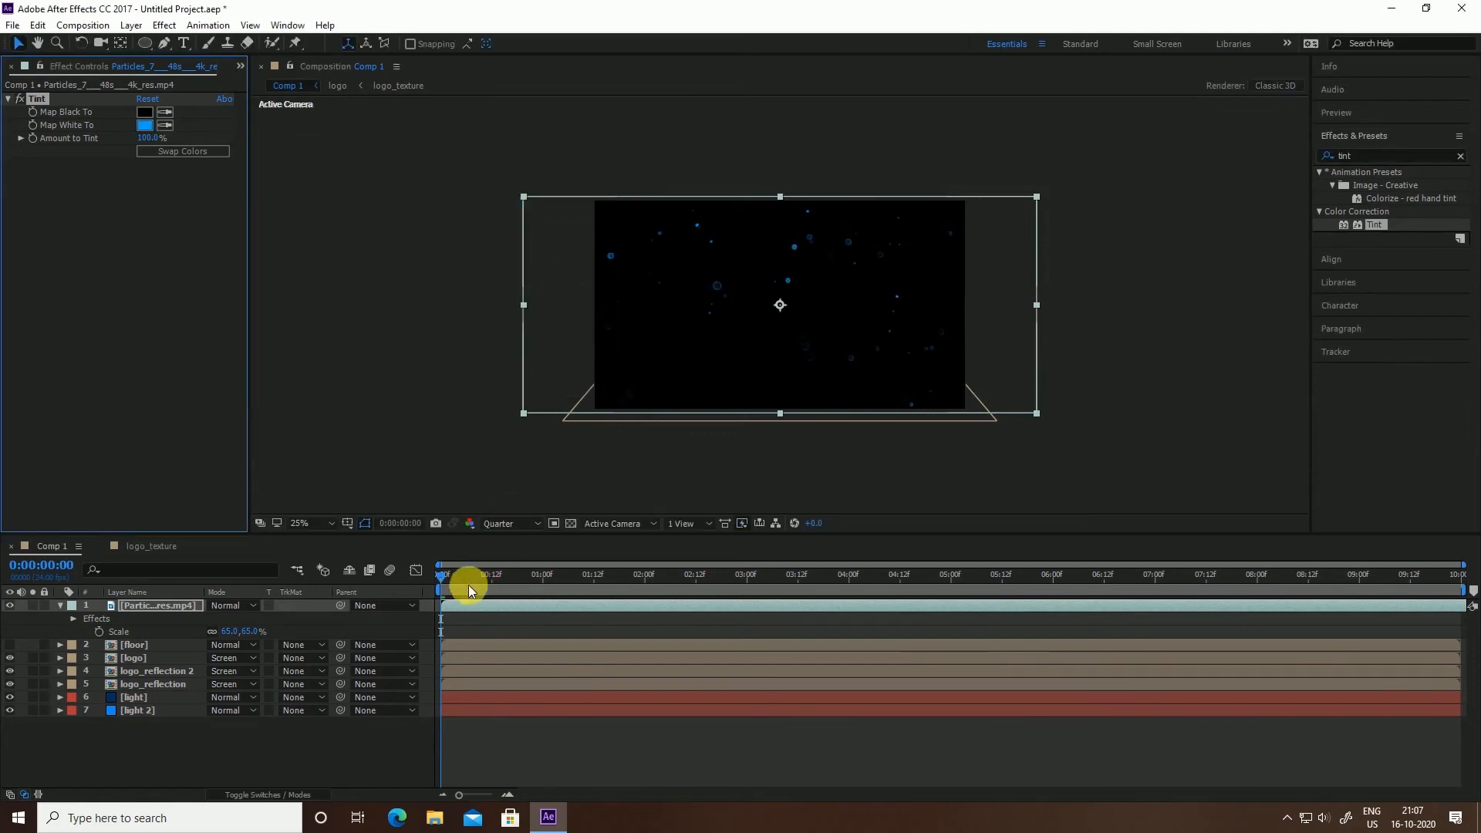
left_click(59, 606)
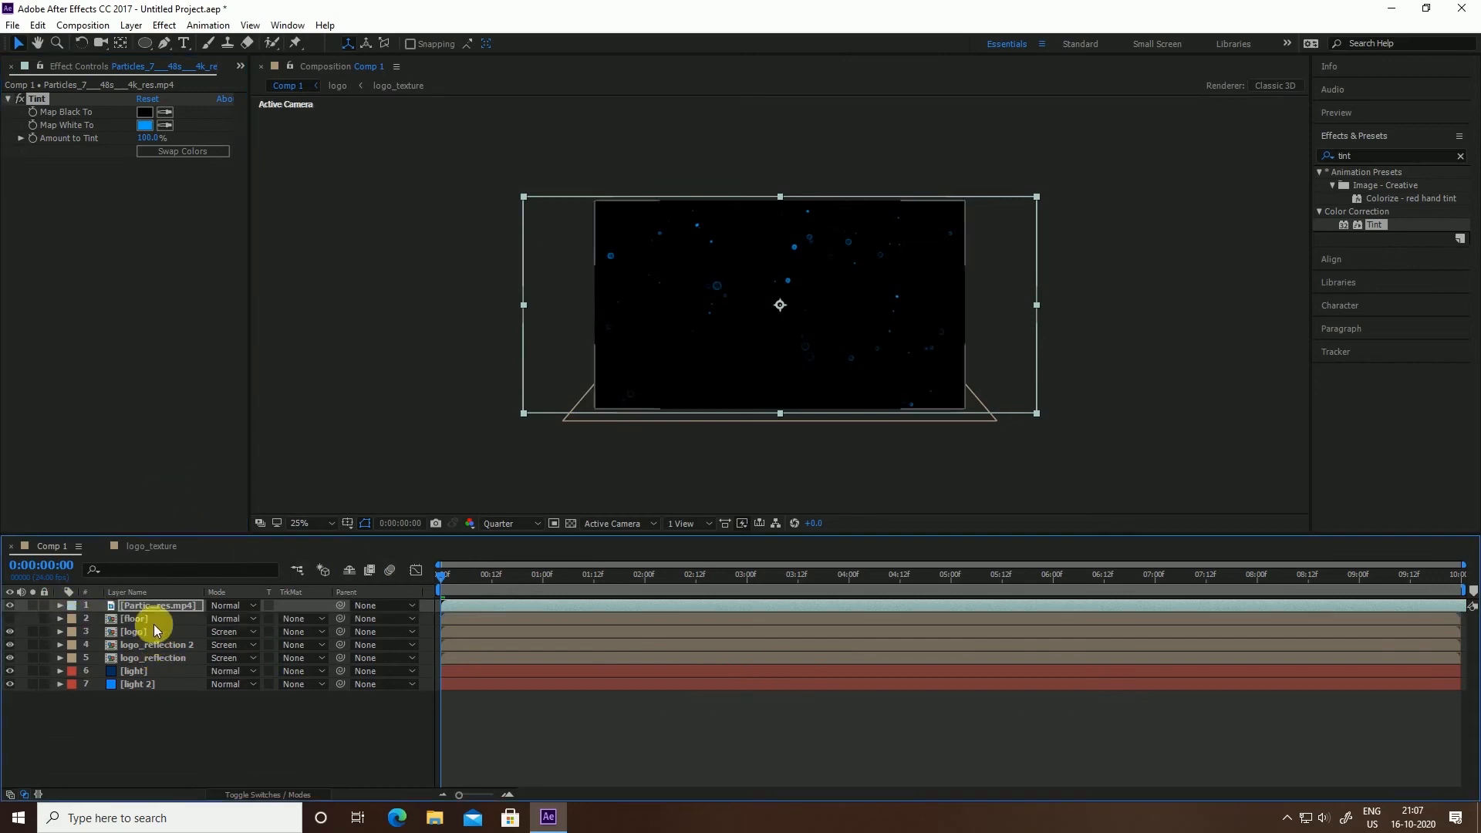
left_click(153, 717)
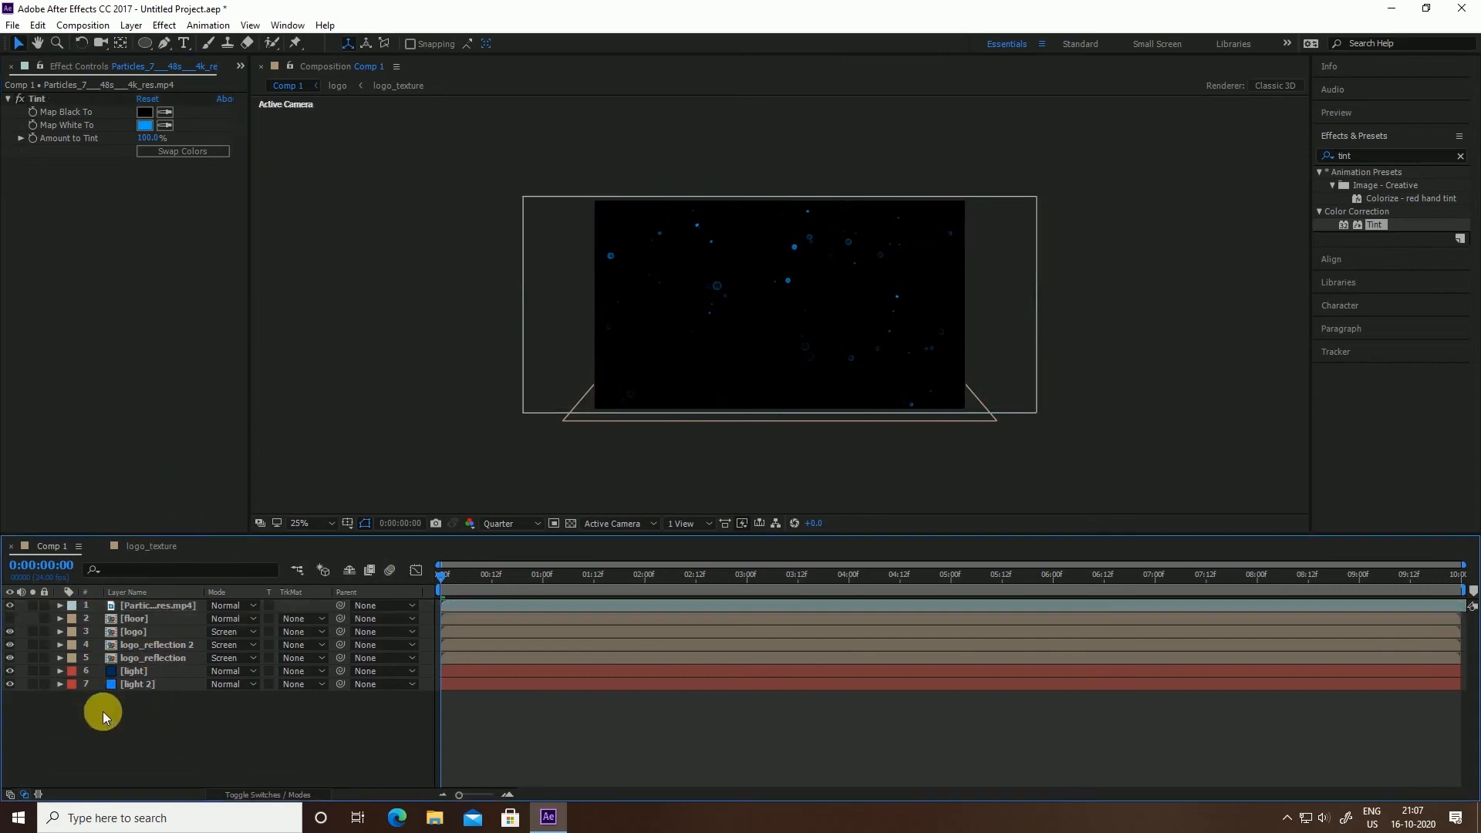
Add a new adjustment layer to Comp 1 and rename it 'glow'
right_click(123, 715)
mouse_move(205, 570)
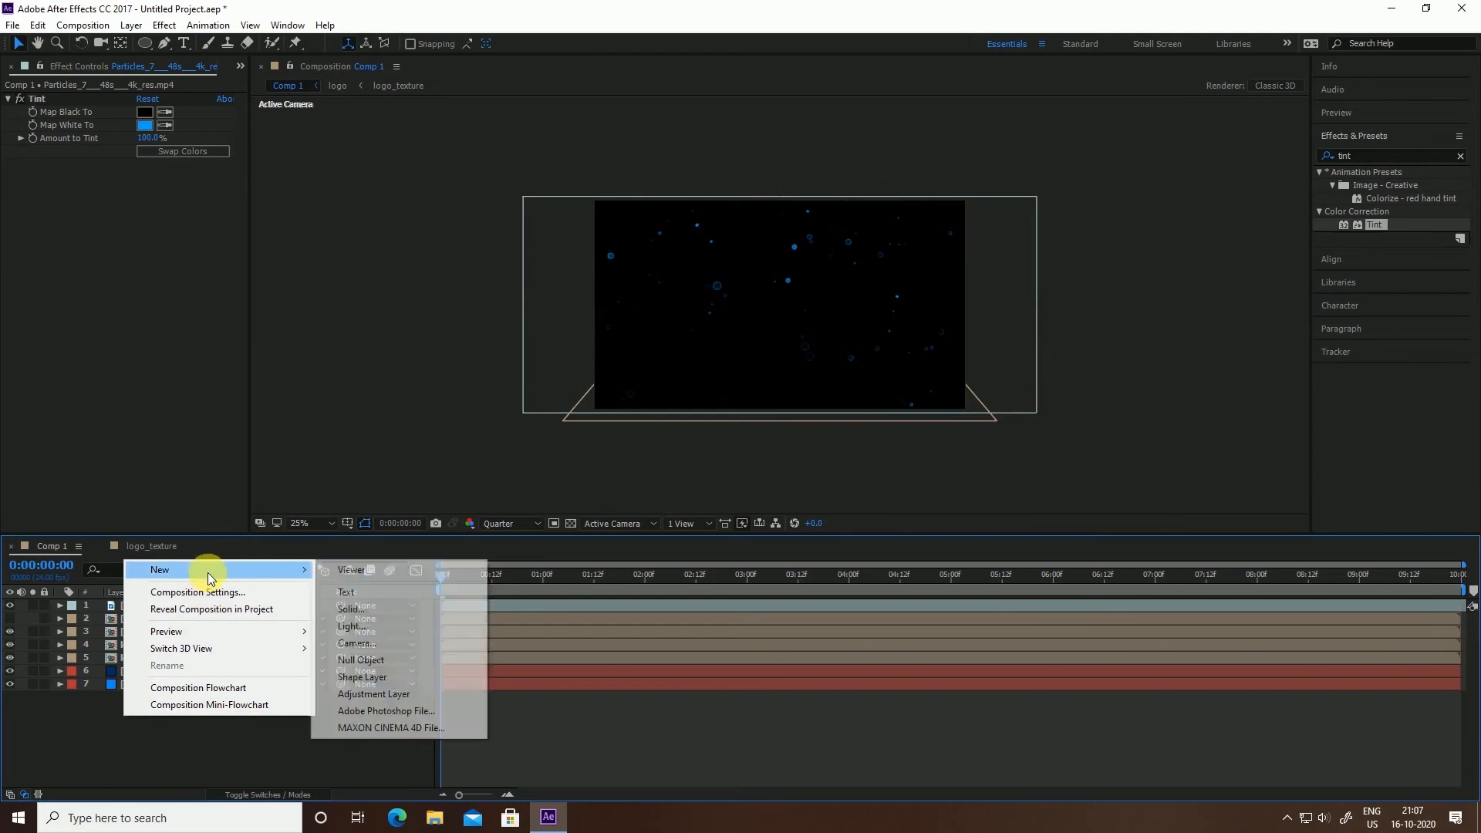
left_click(383, 694)
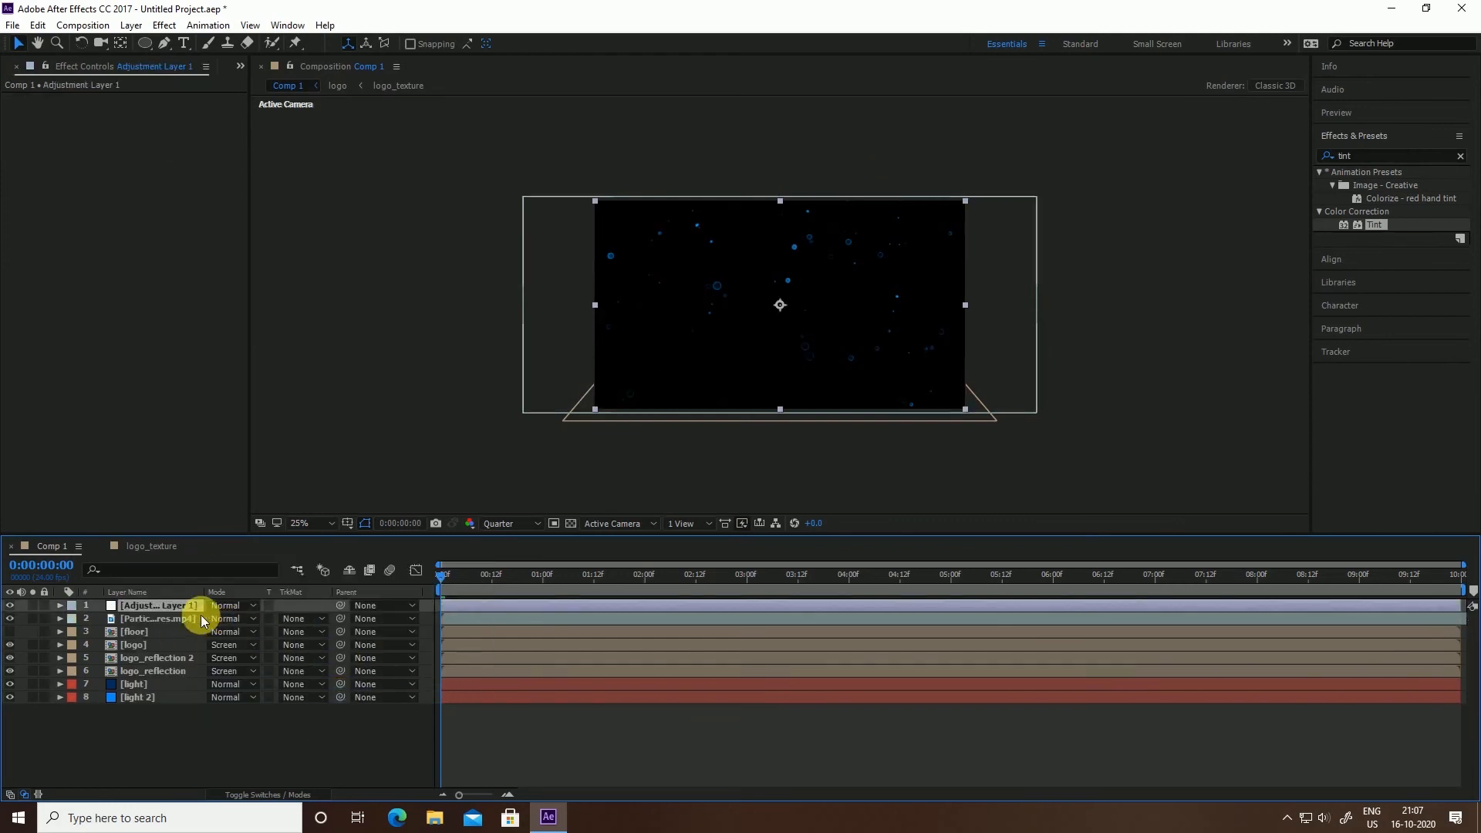
right_click(160, 604)
left_click(219, 788)
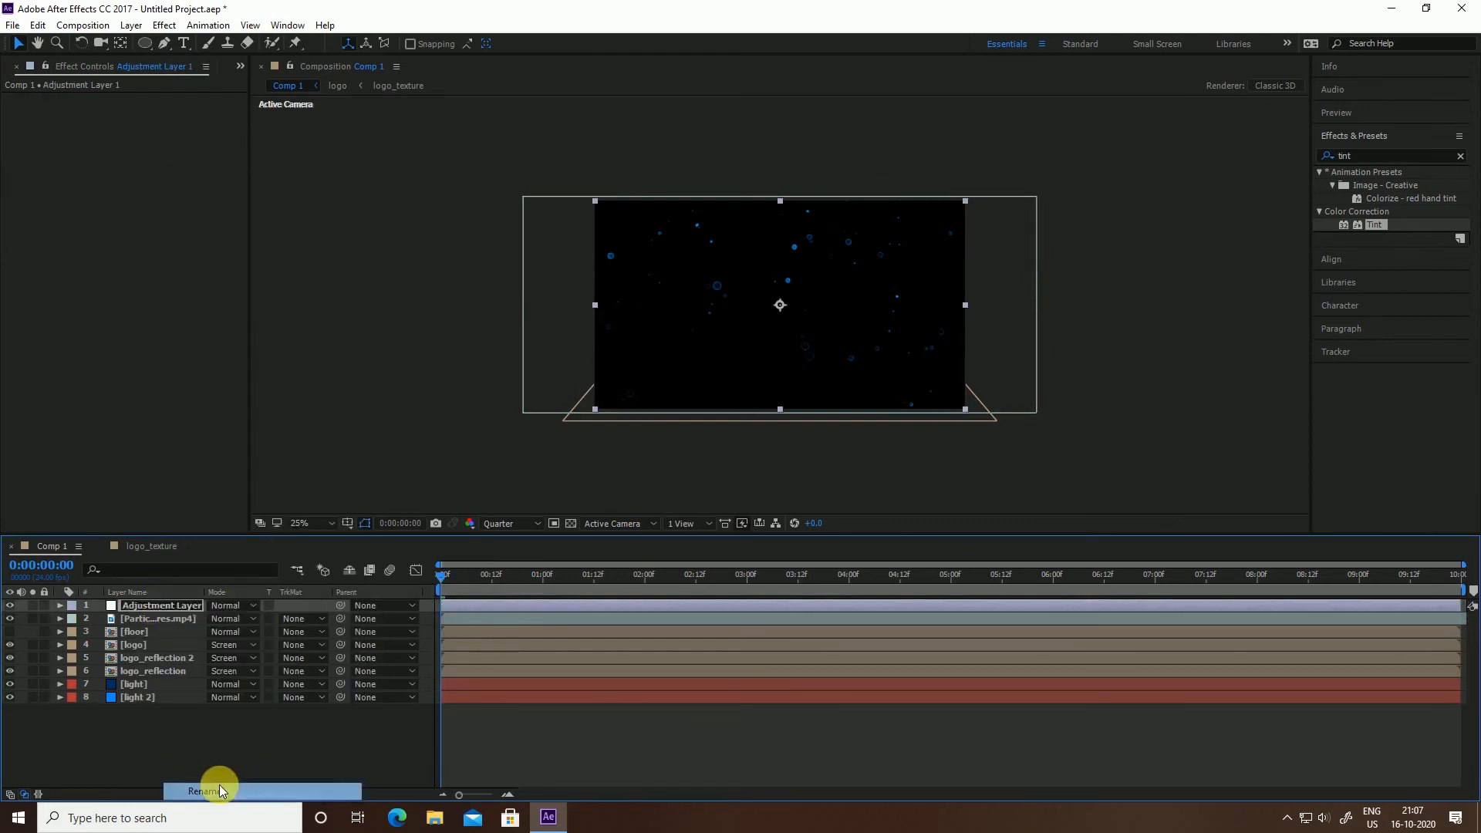
type("glow")
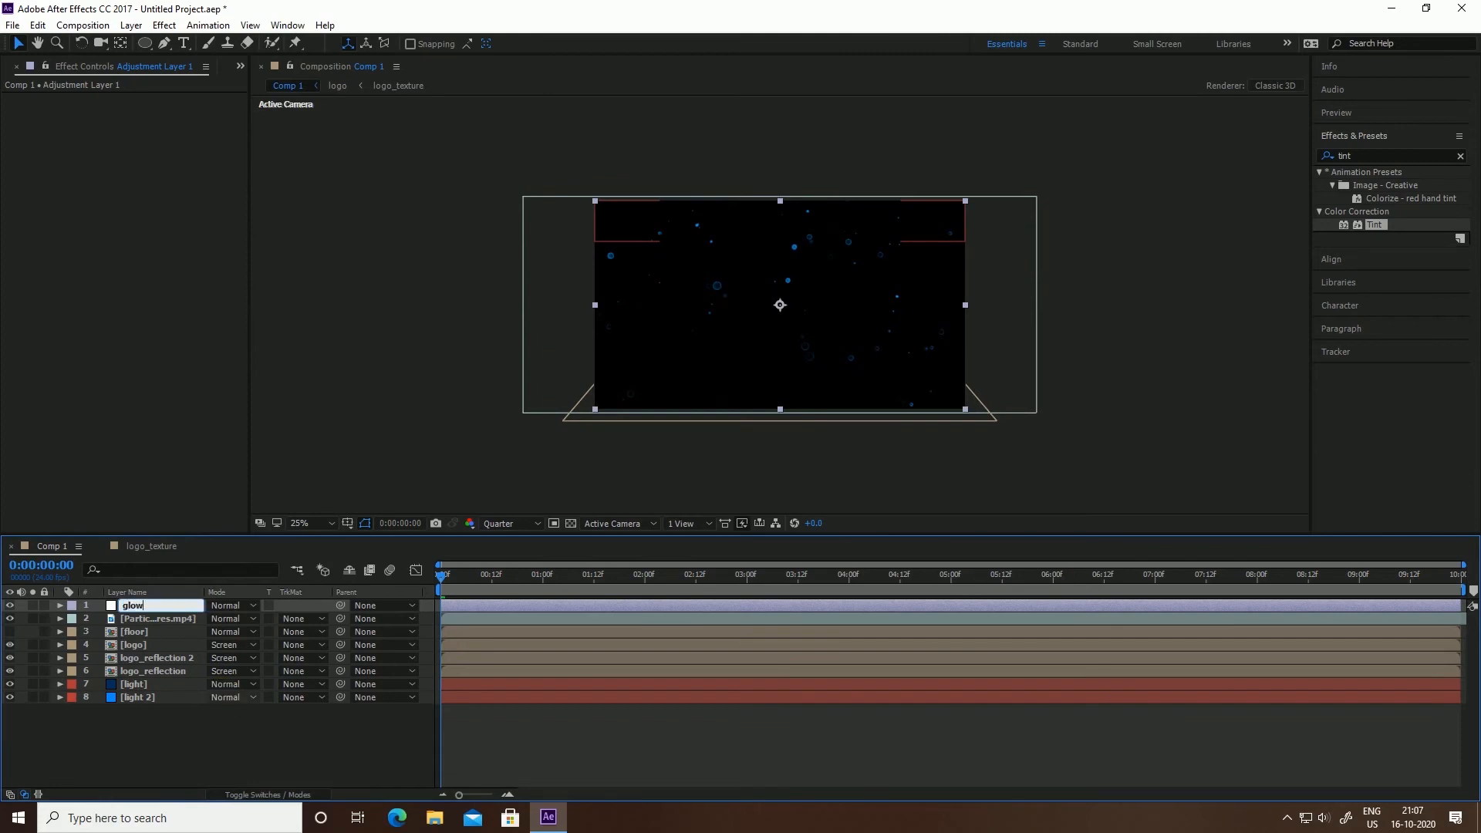
key("Return")
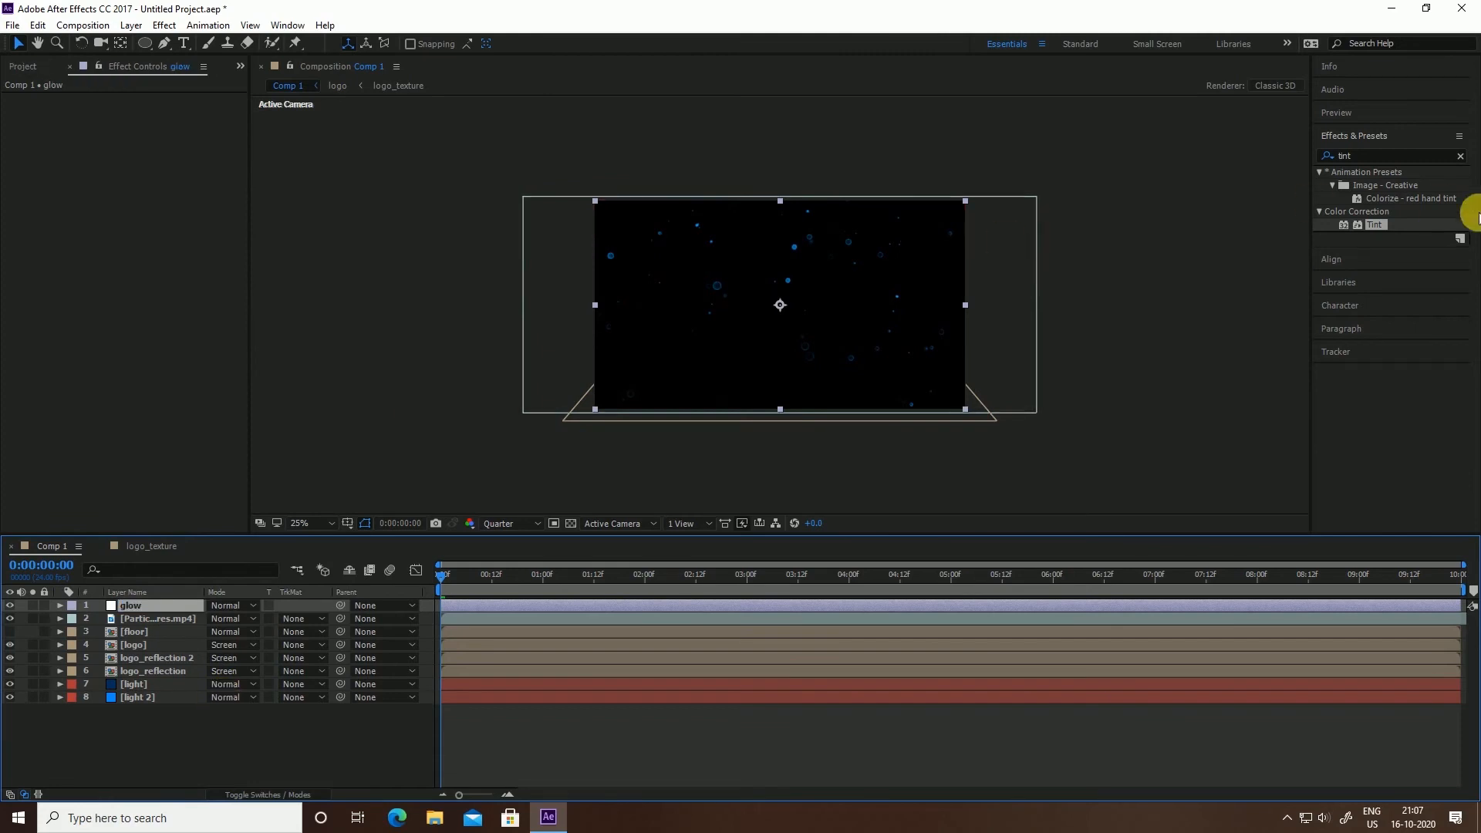
Apply the Glow effect to the glow layer and check it at 4:11
left_click(1376, 159)
left_click_drag(1363, 160, 1309, 160)
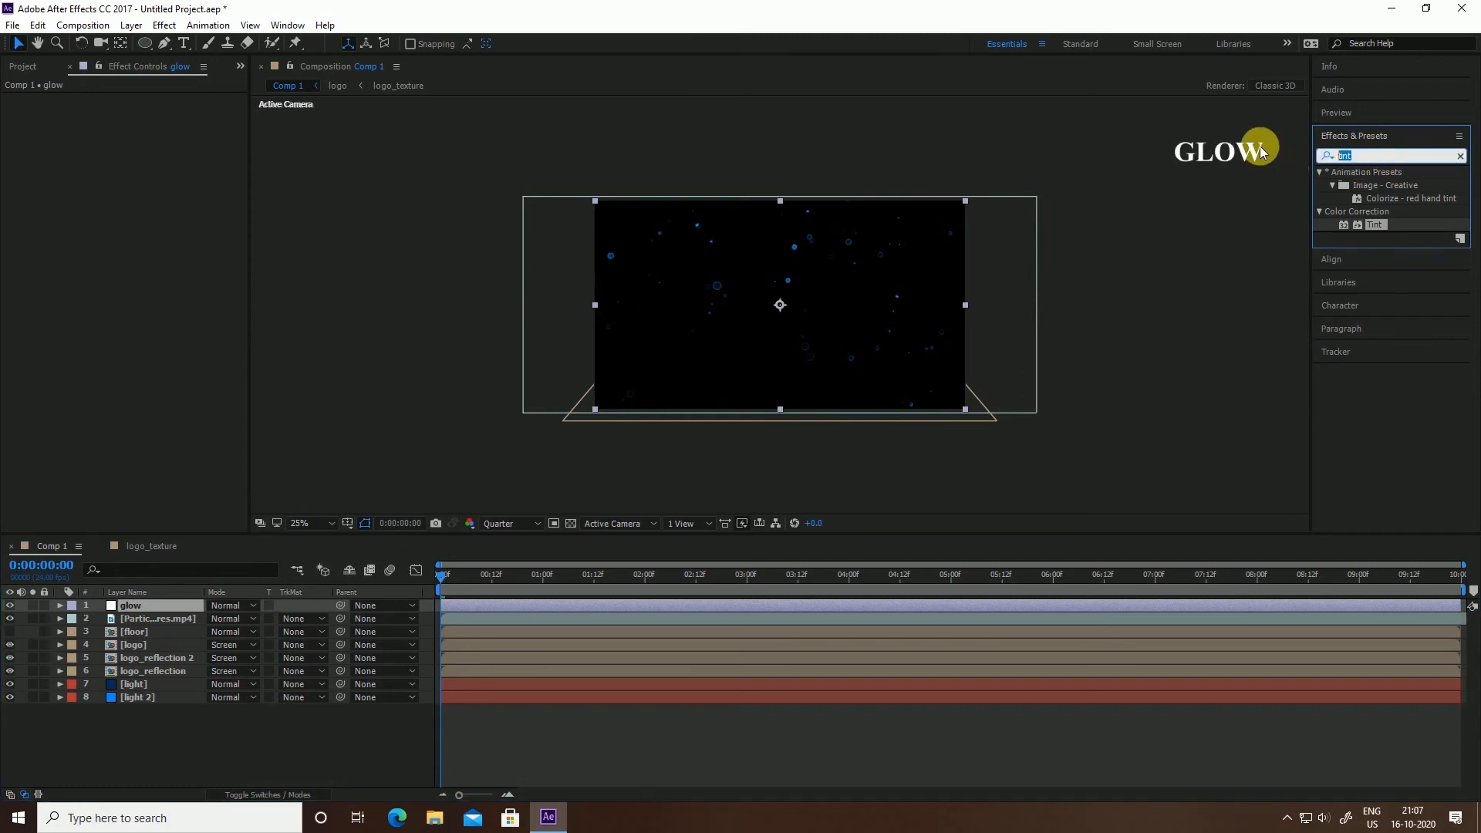
type("glow")
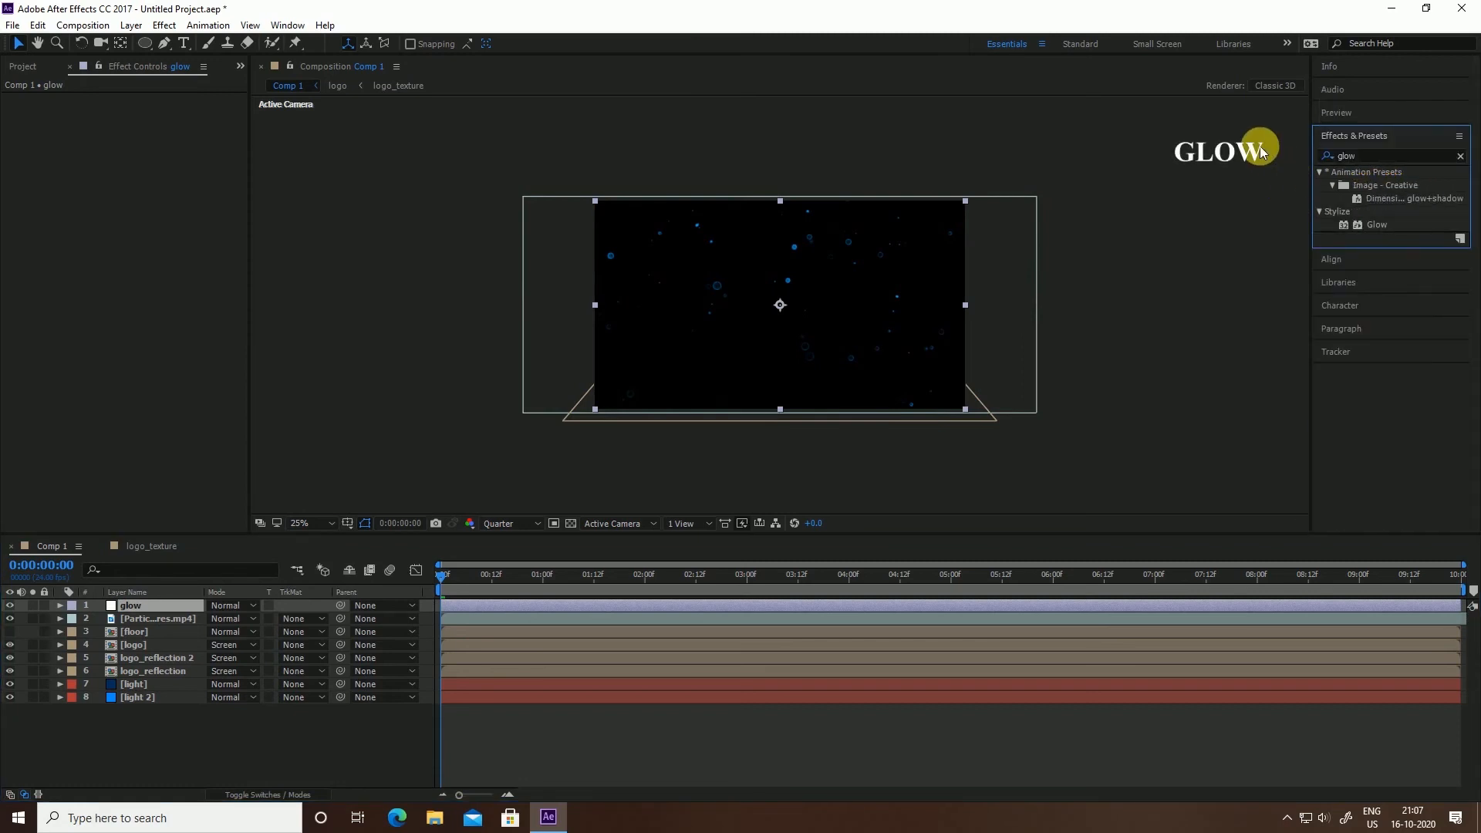
left_click_drag(1372, 224, 168, 608)
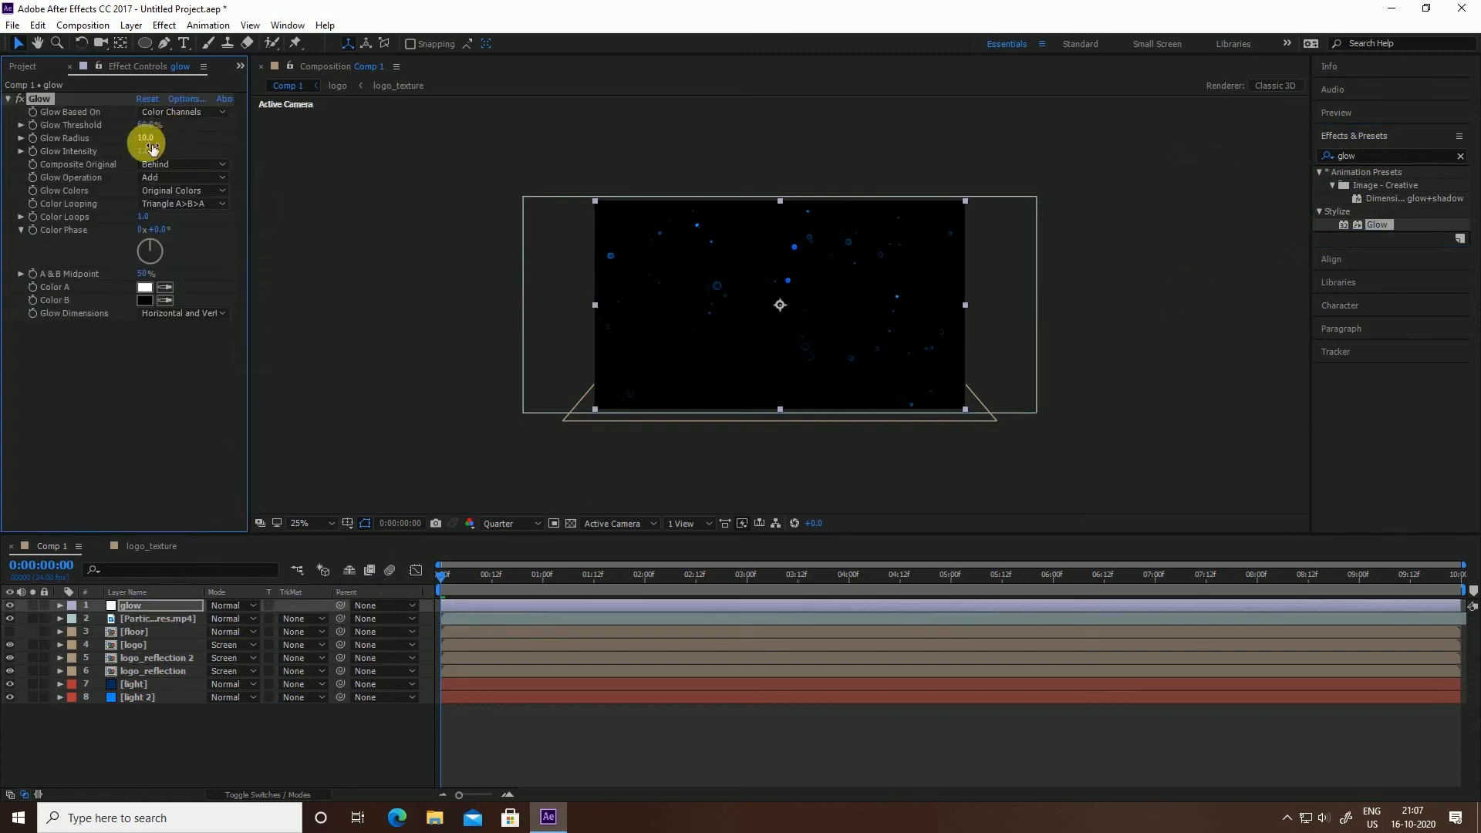
left_click_drag(641, 581, 894, 597)
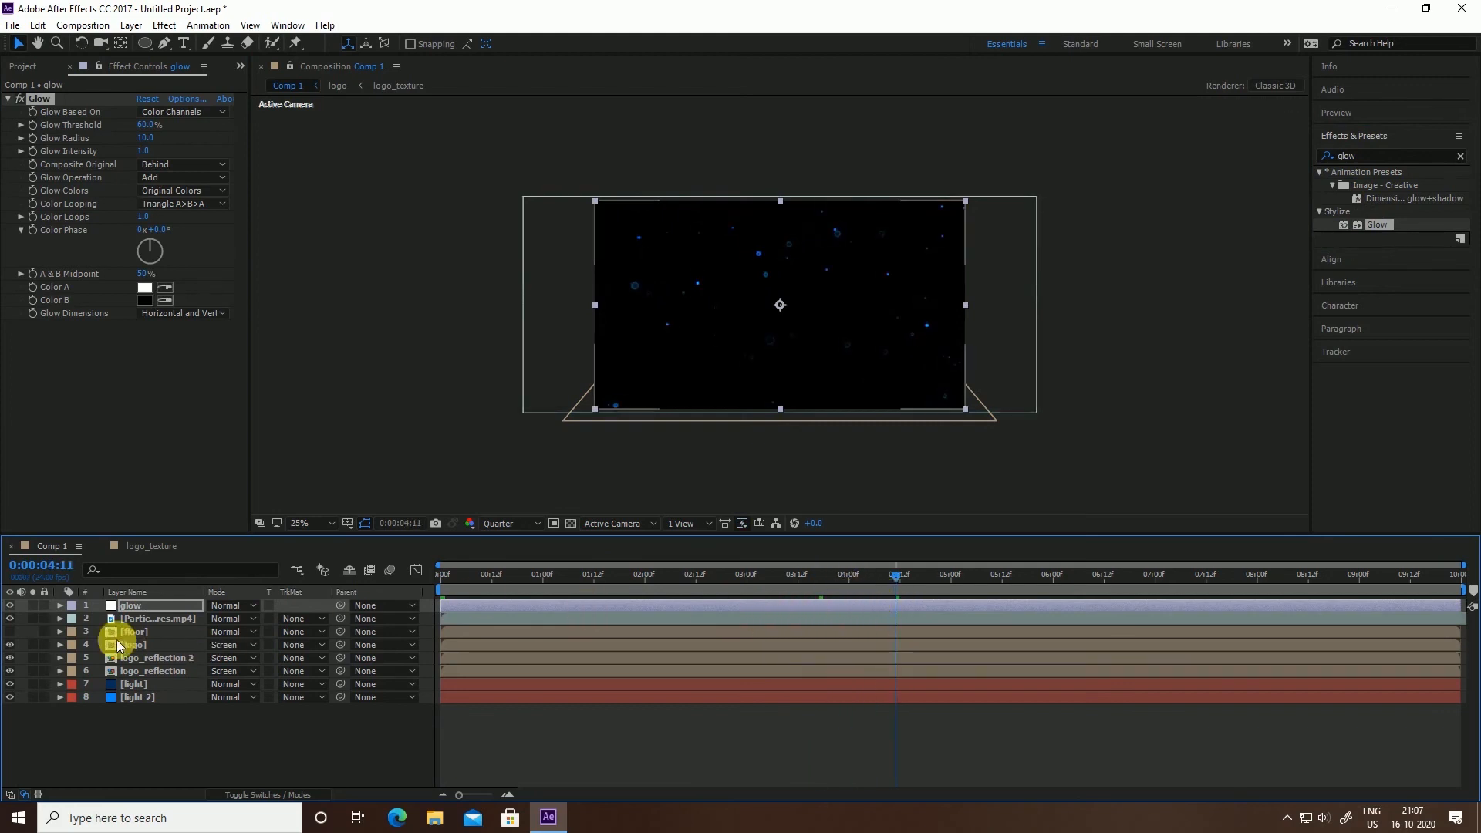
Set the Particles layer's blend mode to Screen
left_click(154, 619)
left_click(223, 618)
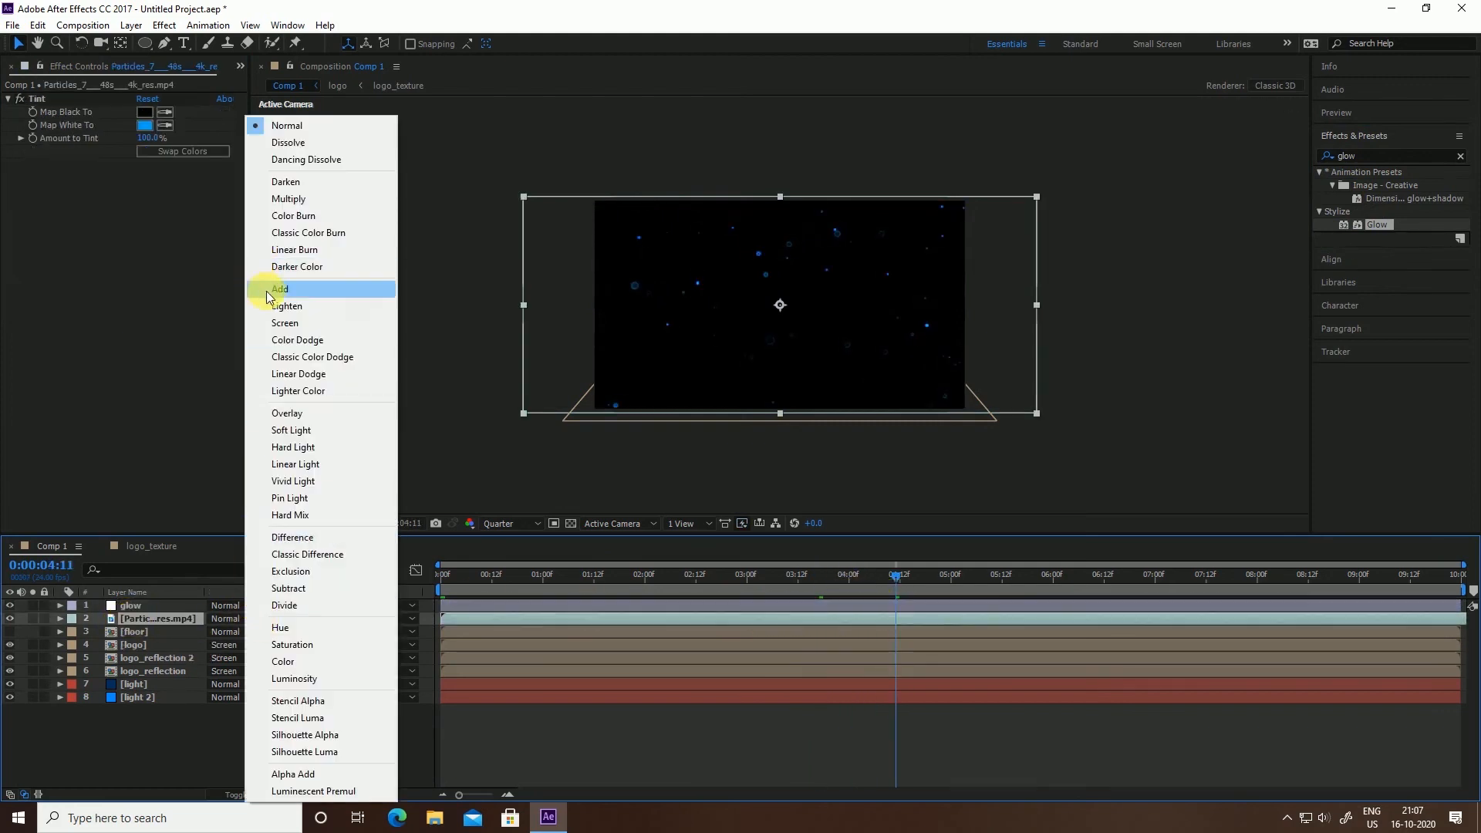
left_click(302, 324)
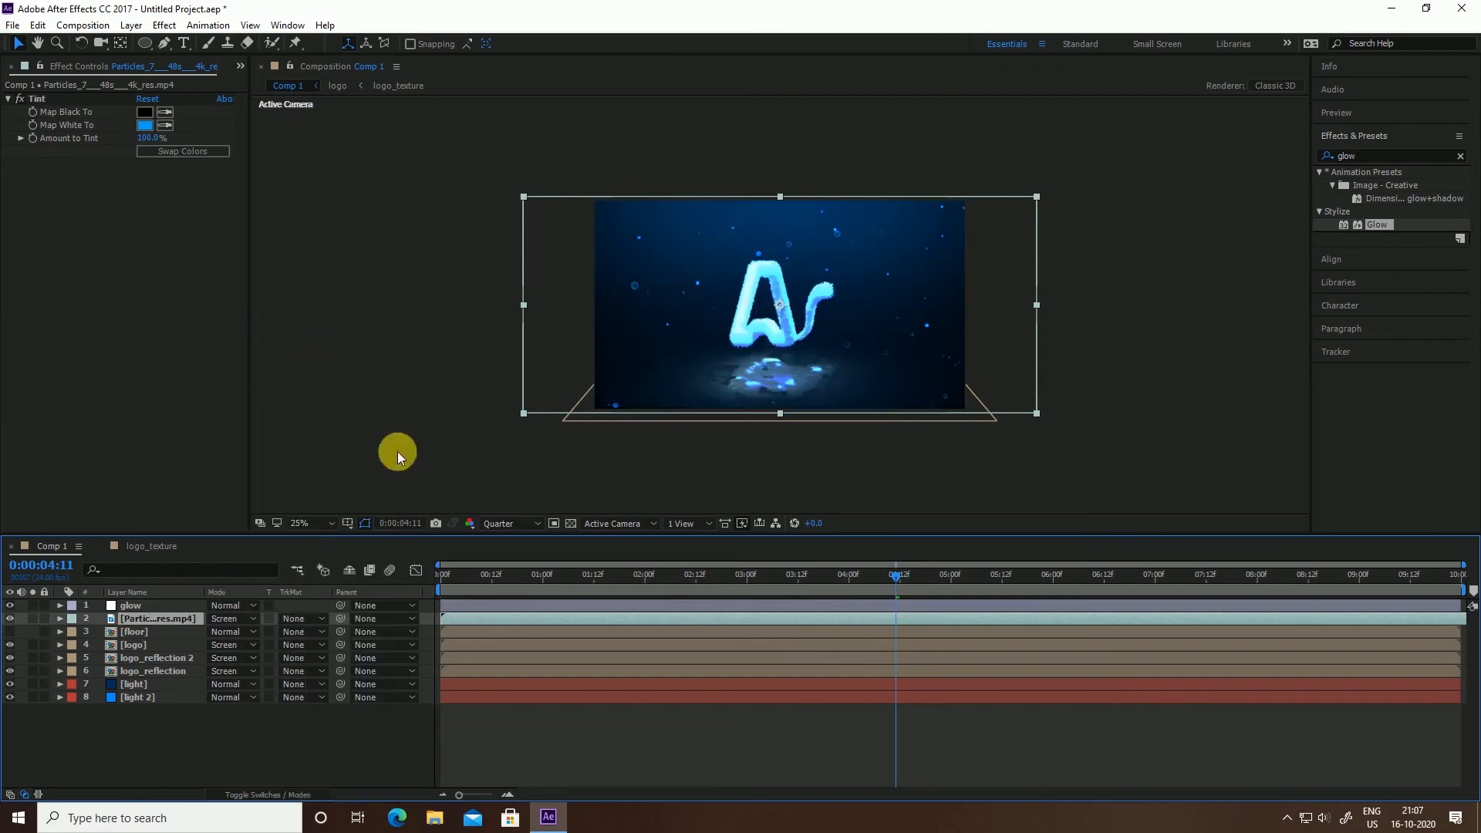
Set the glow layer's Glow Radius to 200
left_click(146, 604)
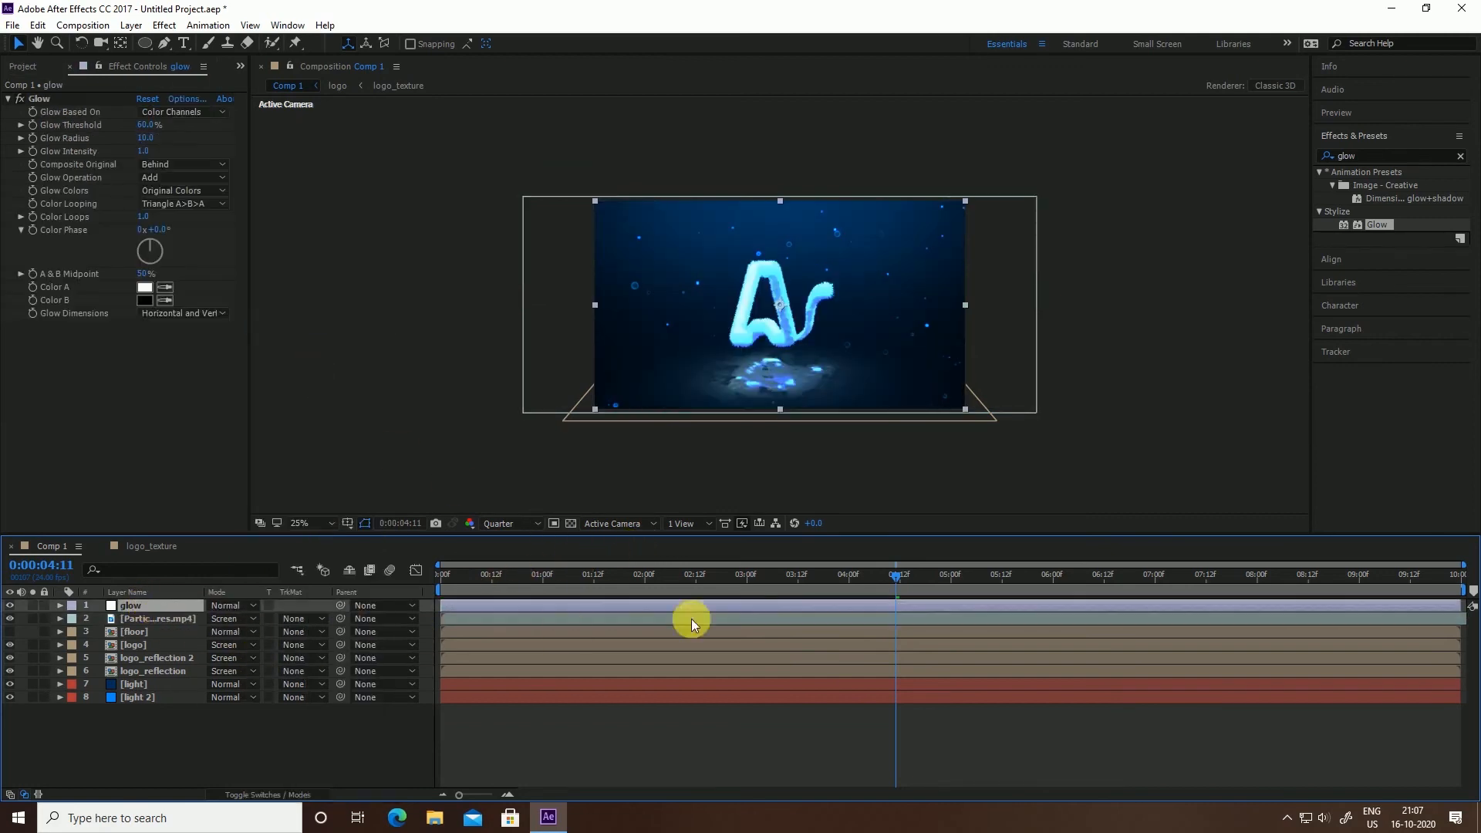
left_click(170, 132)
left_click_drag(145, 137, 206, 153)
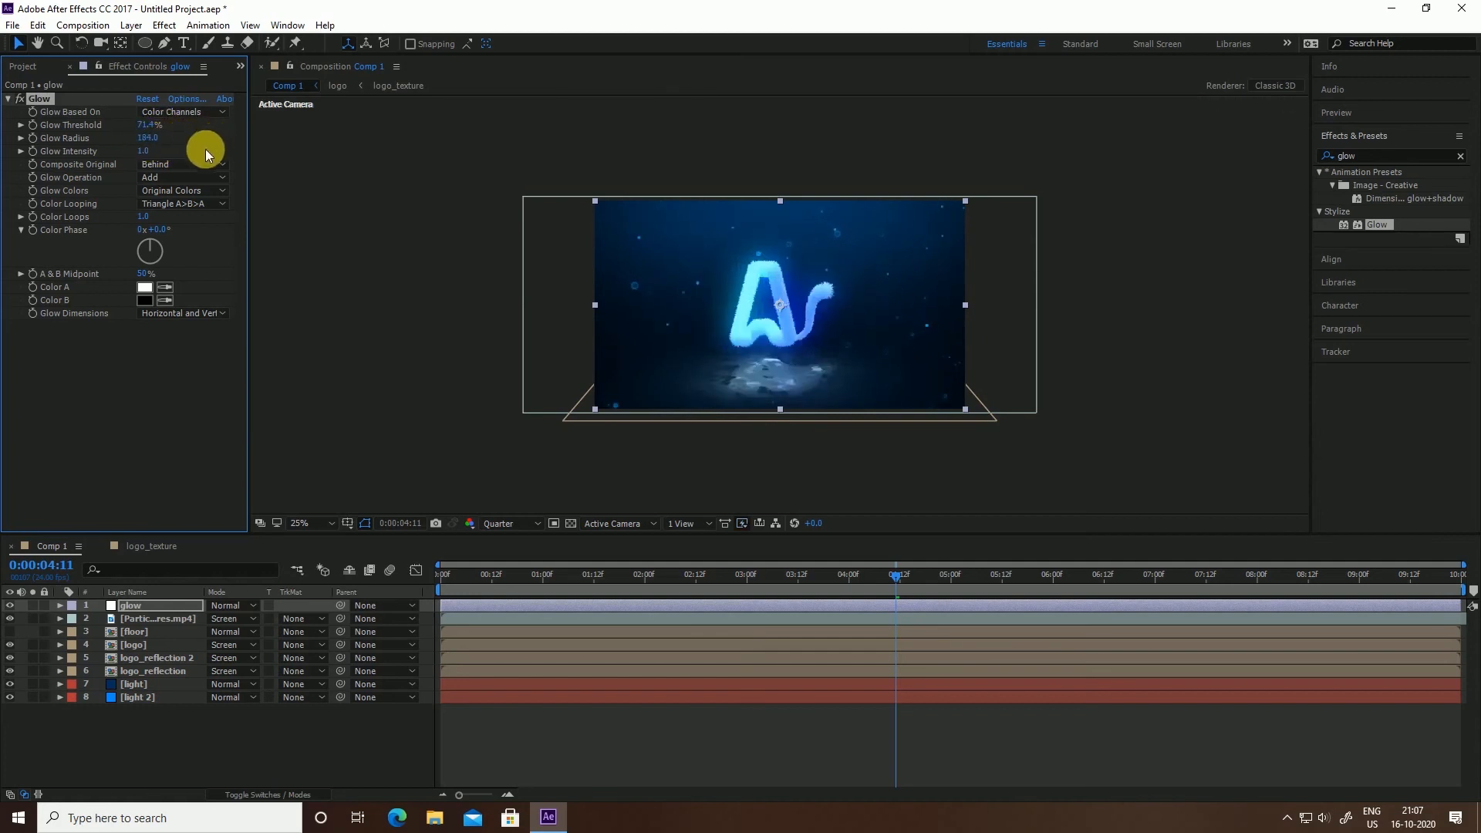
left_click(169, 148)
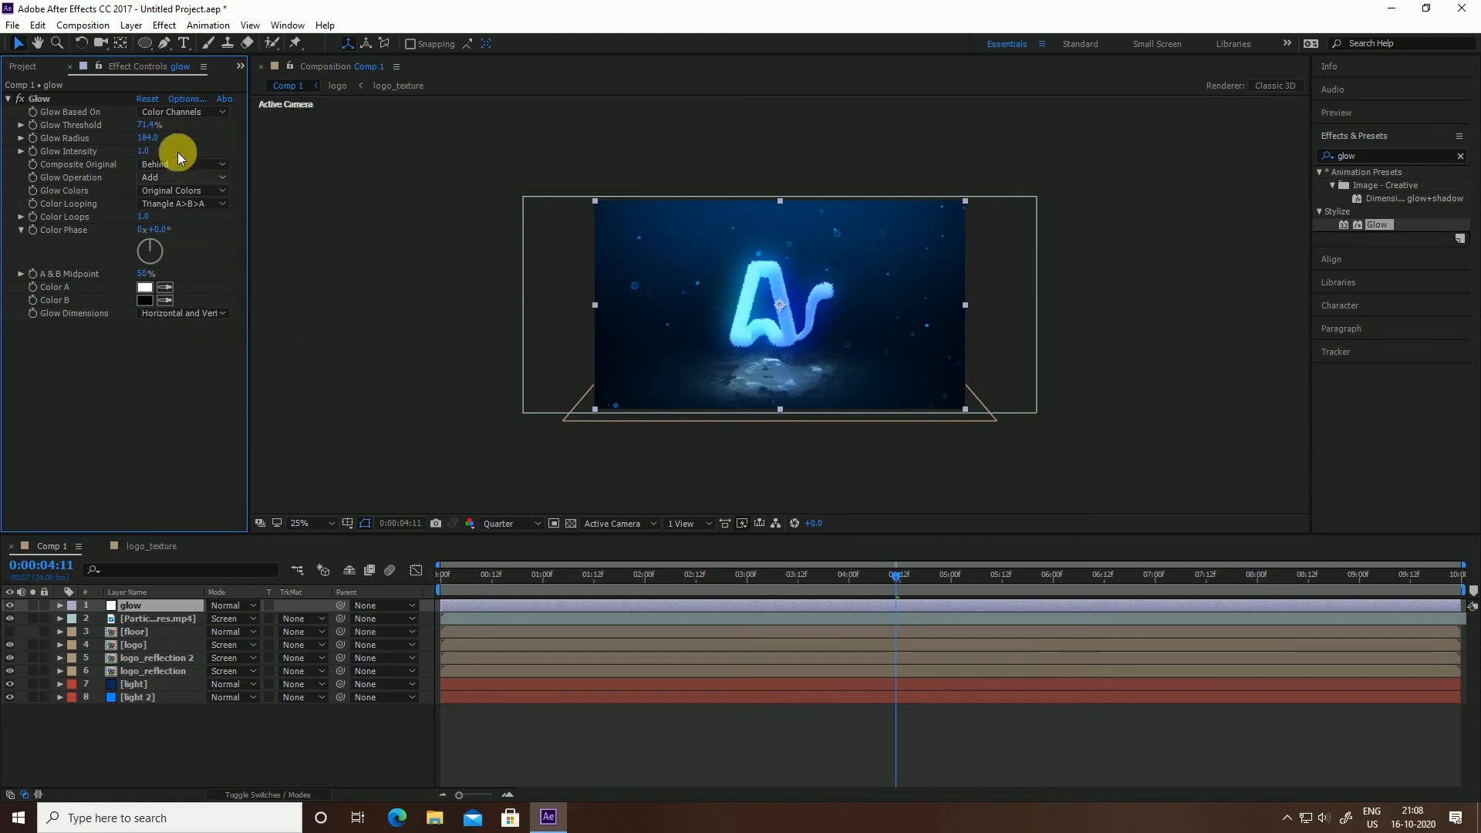
left_click(148, 138)
type("200")
key("Return")
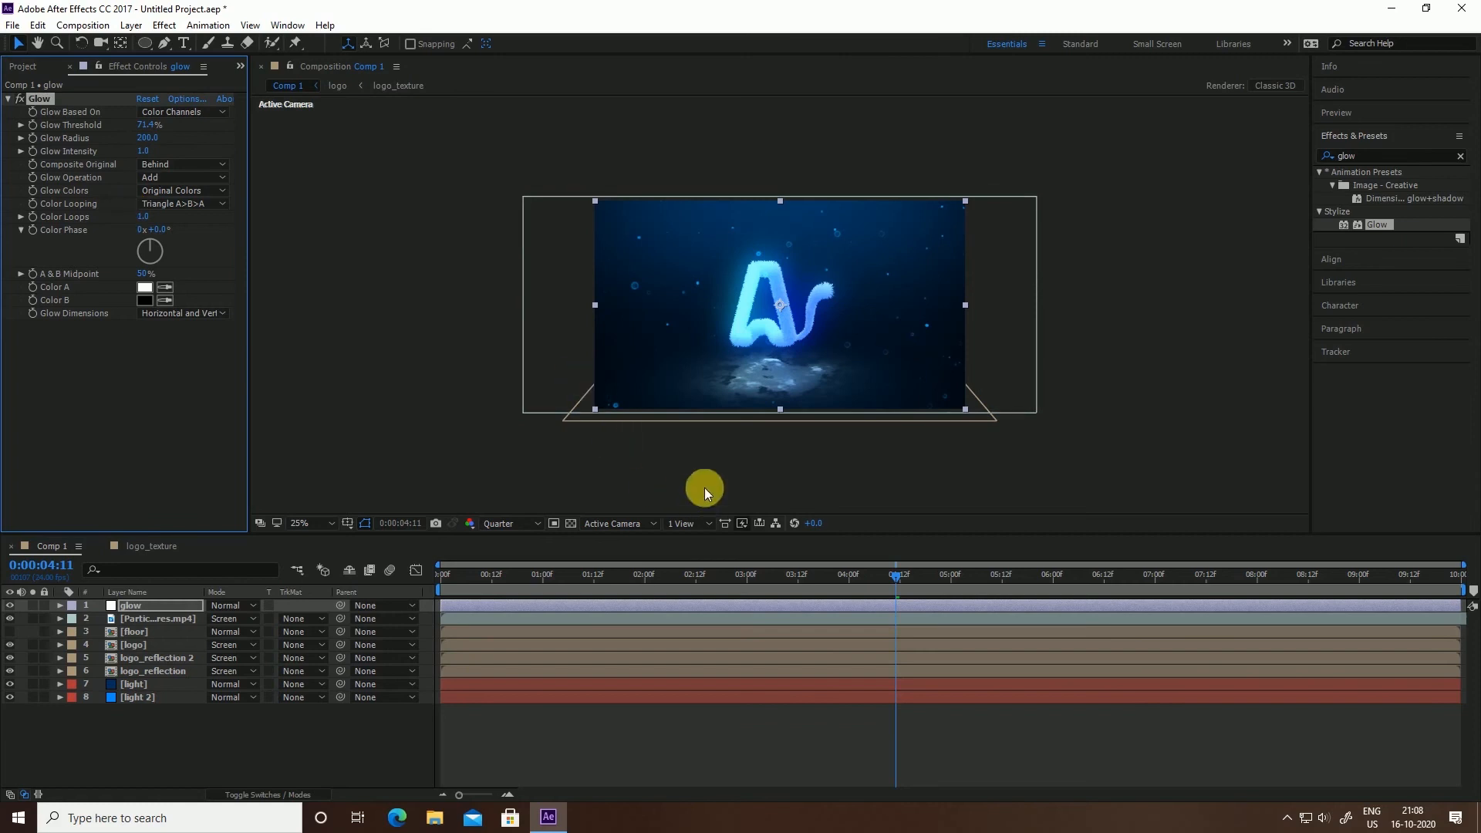
Lower Glow Threshold to 76.1% and set Glow Dimensions to Vertical
left_click_drag(741, 588, 818, 600)
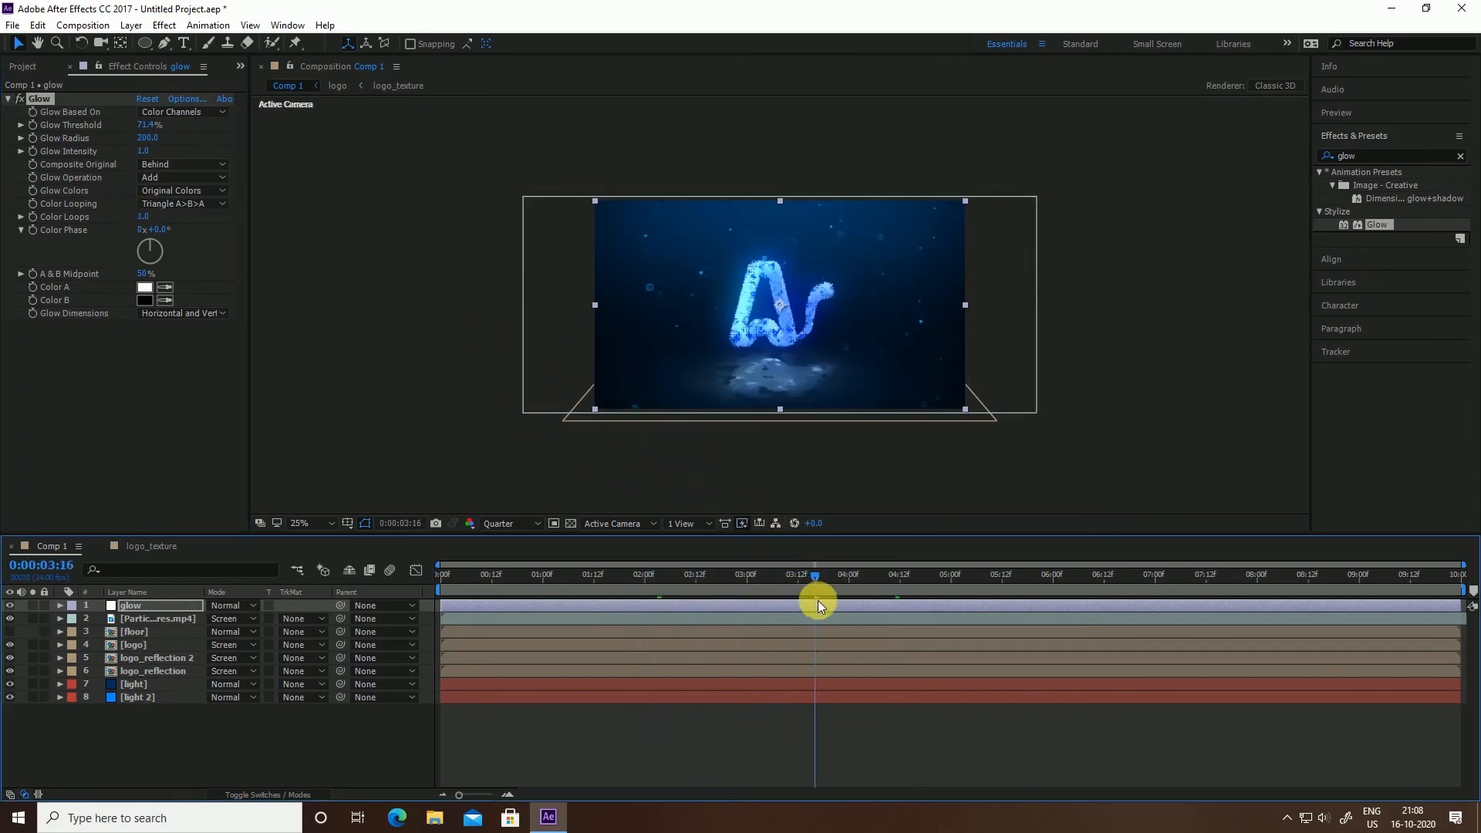
left_click_drag(147, 125, 137, 138)
left_click_drag(152, 133, 155, 125)
left_click(161, 129)
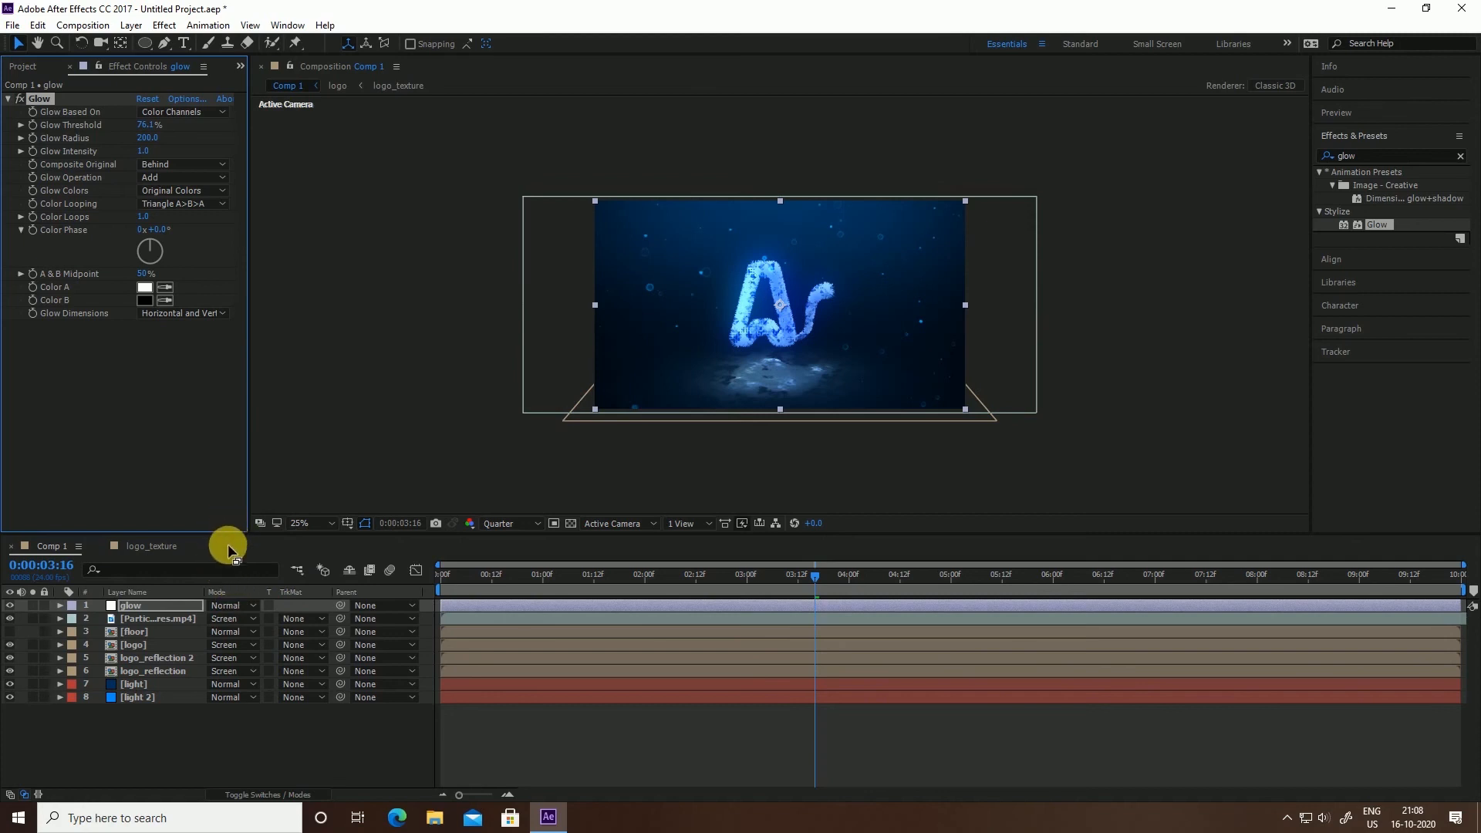
left_click(180, 316)
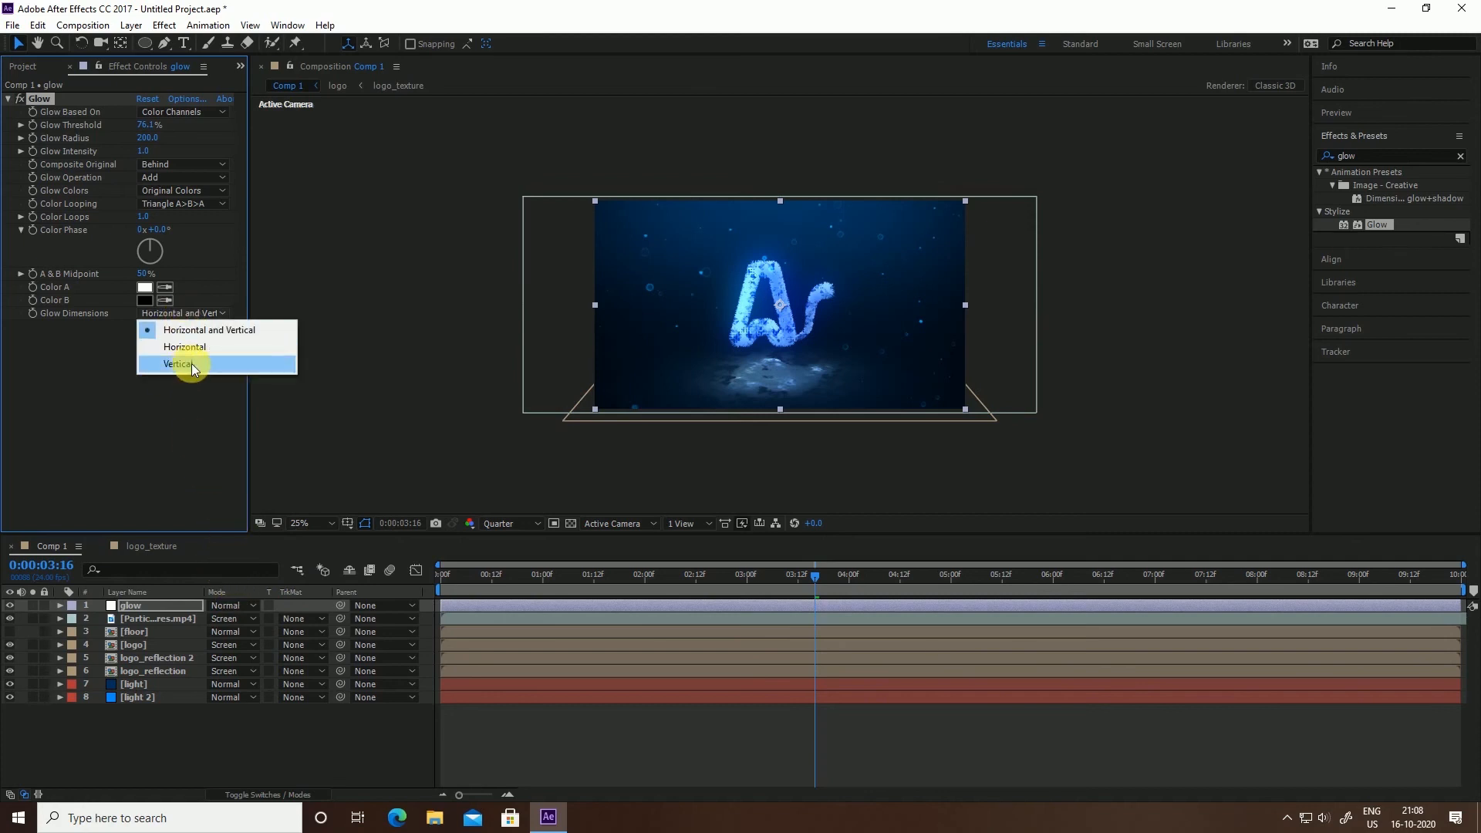
left_click(192, 364)
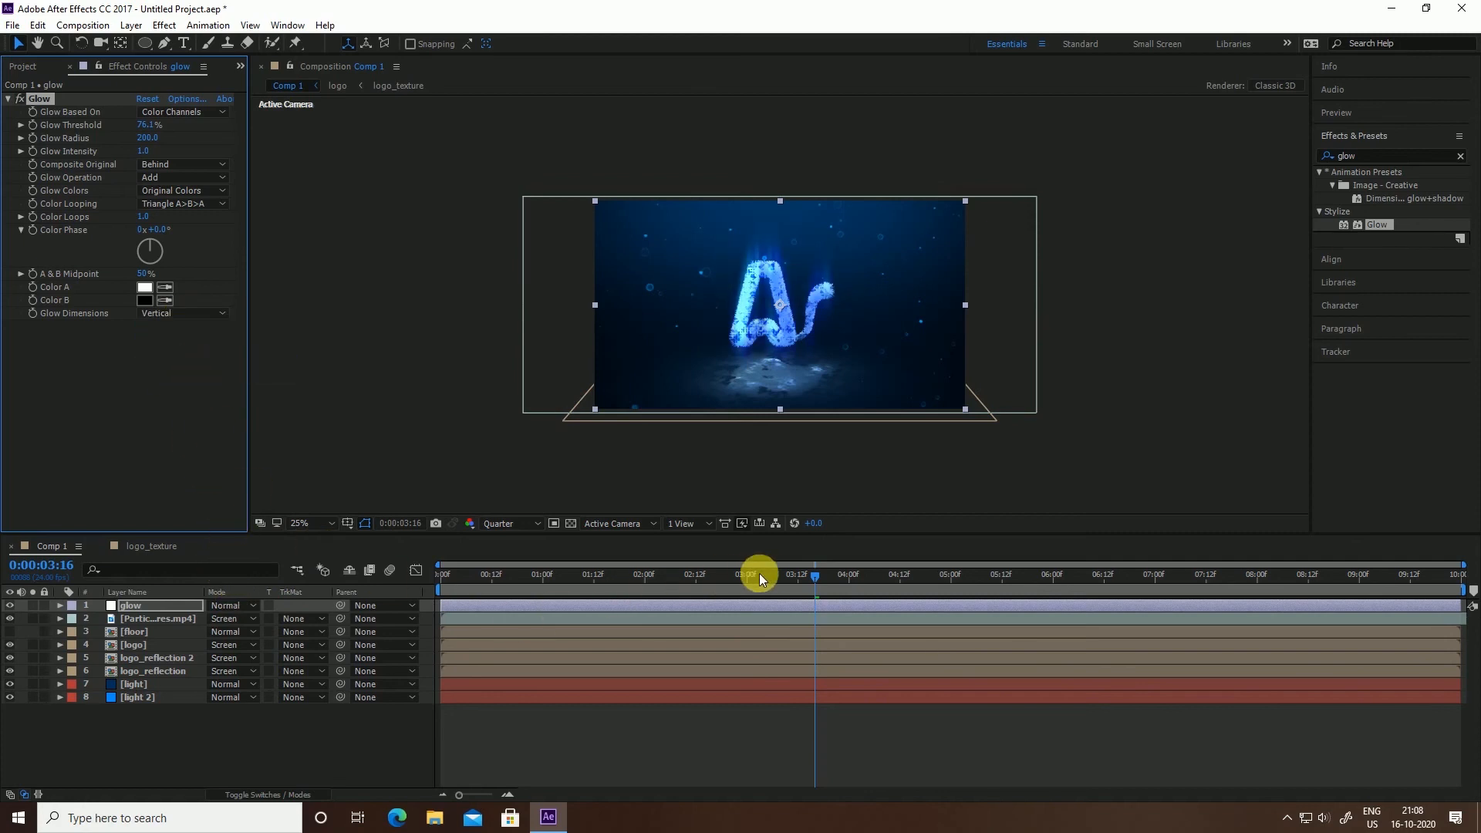
left_click_drag(814, 577, 589, 612)
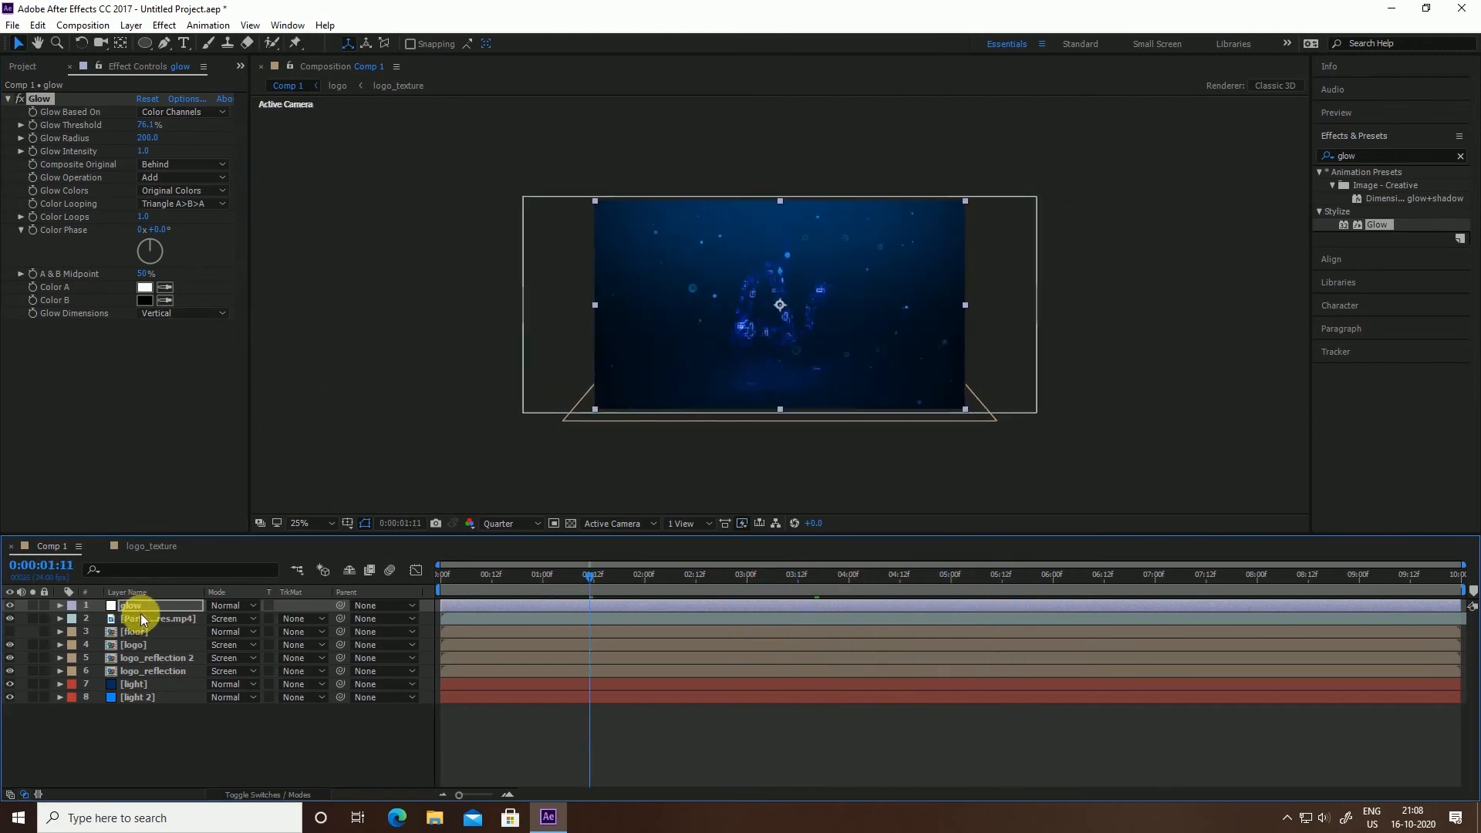
Set the glow layer's blending mode to Screen
left_click(256, 604)
left_click(256, 606)
left_click(247, 607)
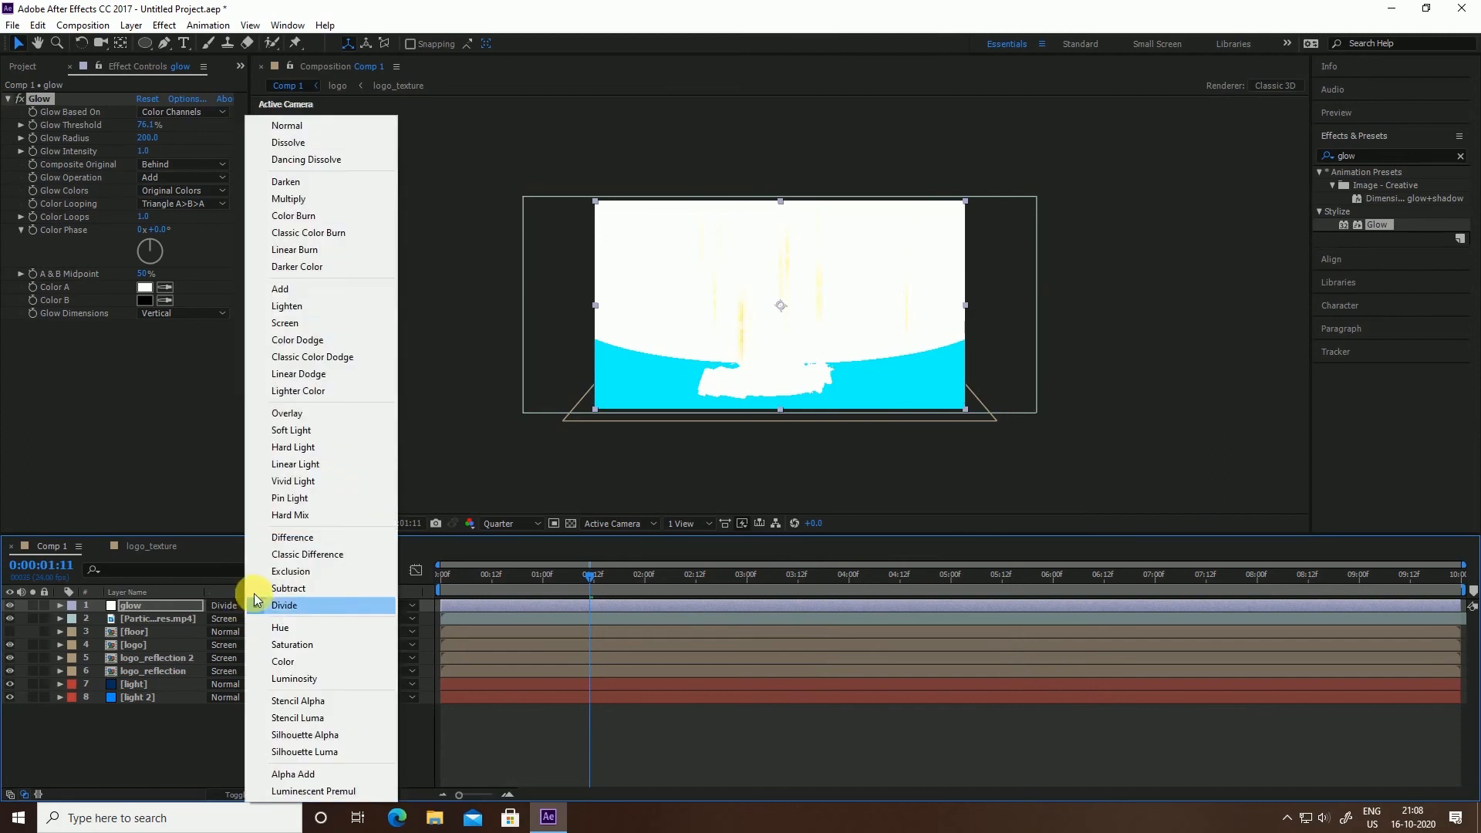
left_click(274, 323)
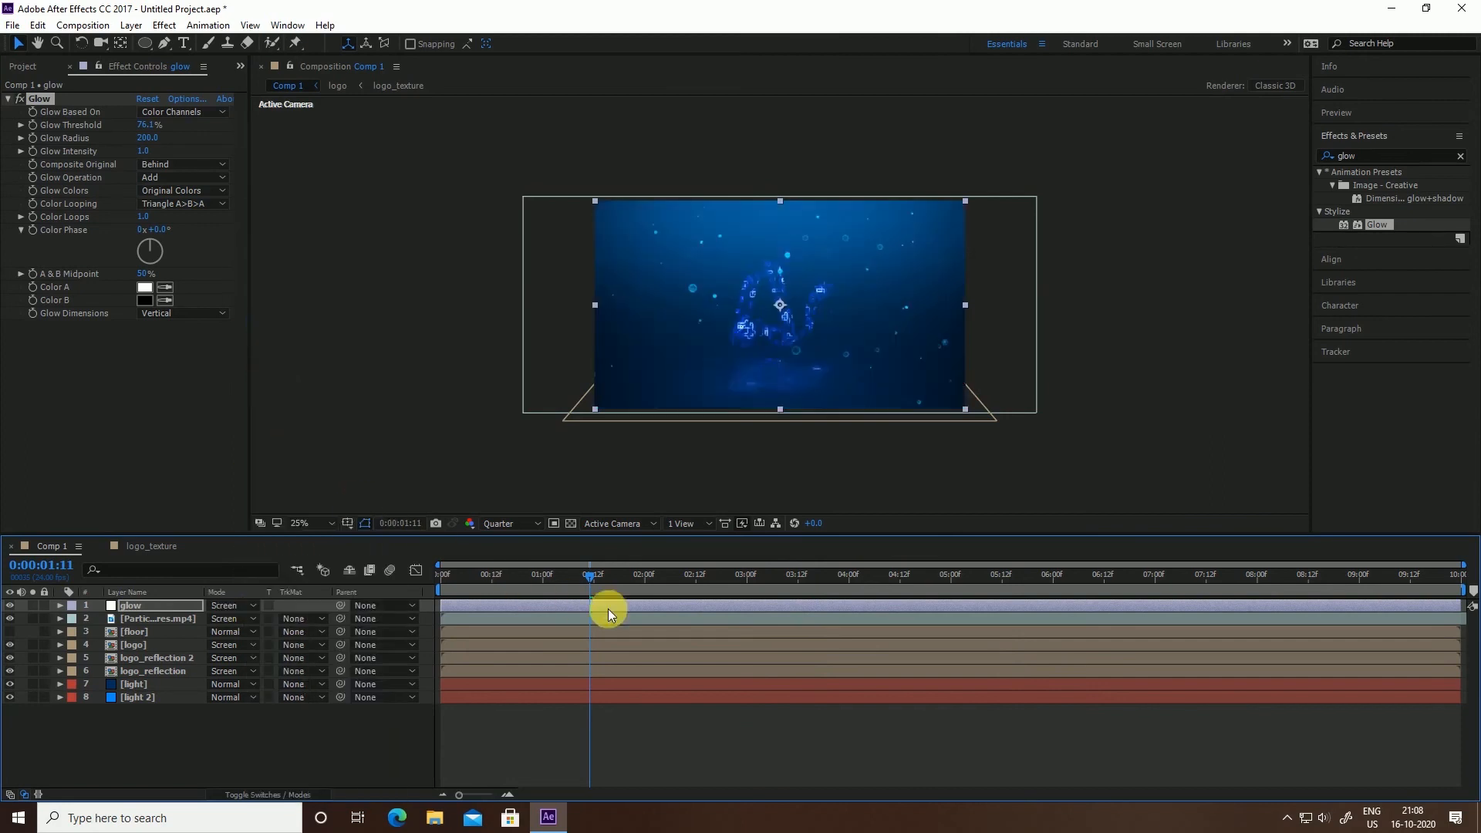
Soften the glow to an 84.3% Glow Threshold and a Glow Radius of 120
left_click_drag(591, 576, 824, 572)
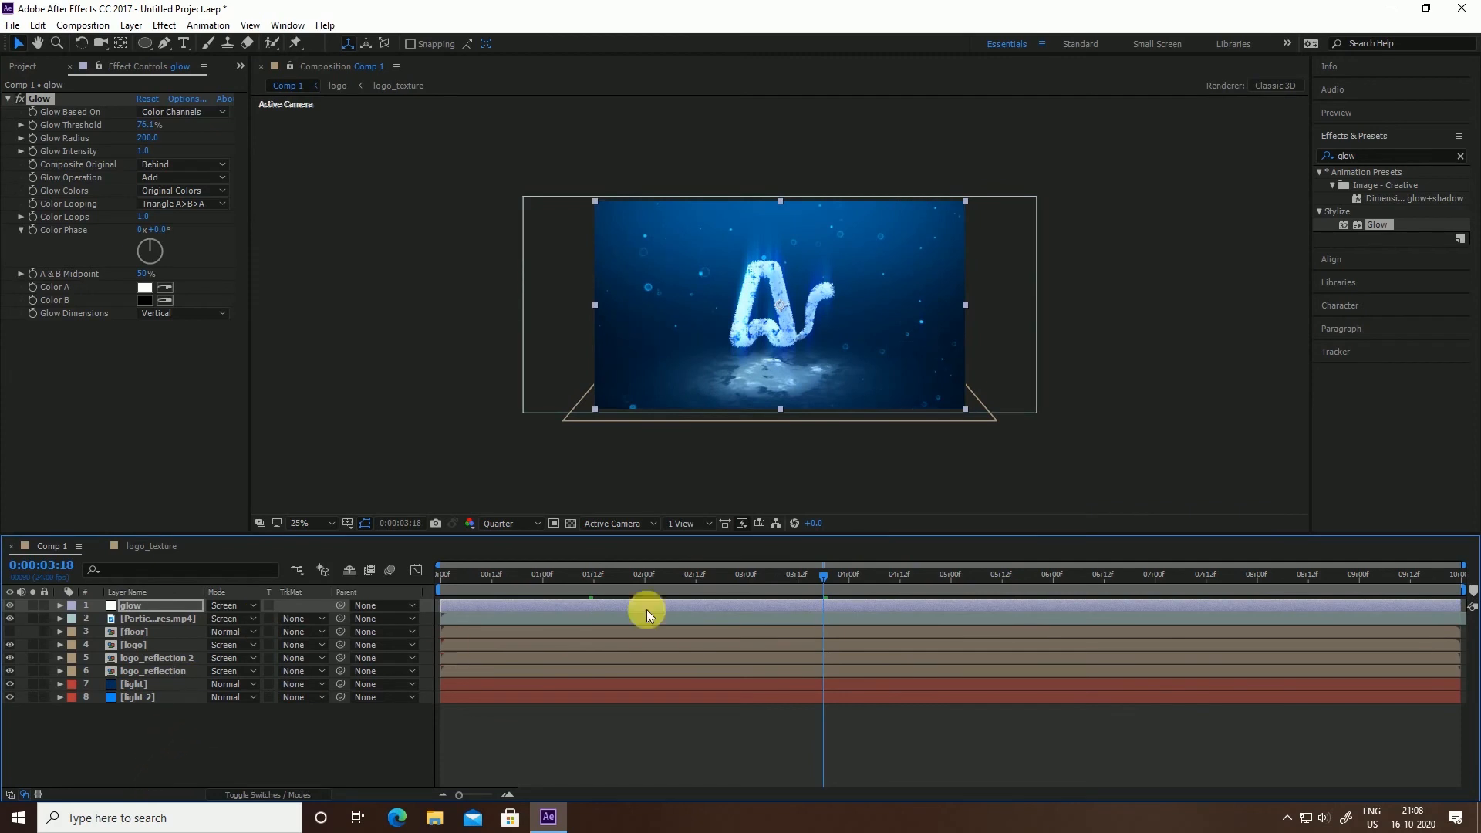
left_click(486, 392)
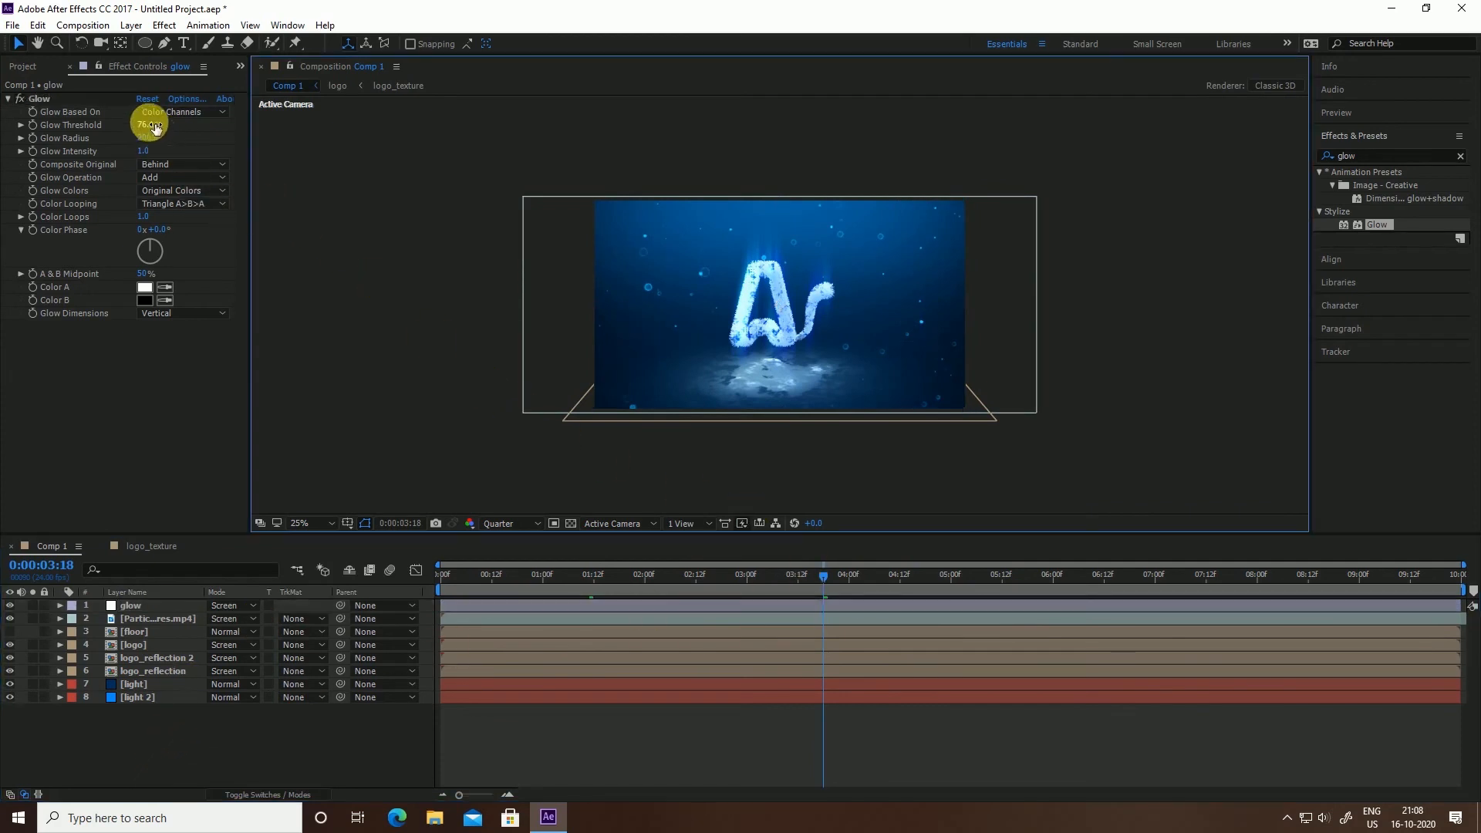
left_click_drag(147, 124, 163, 126)
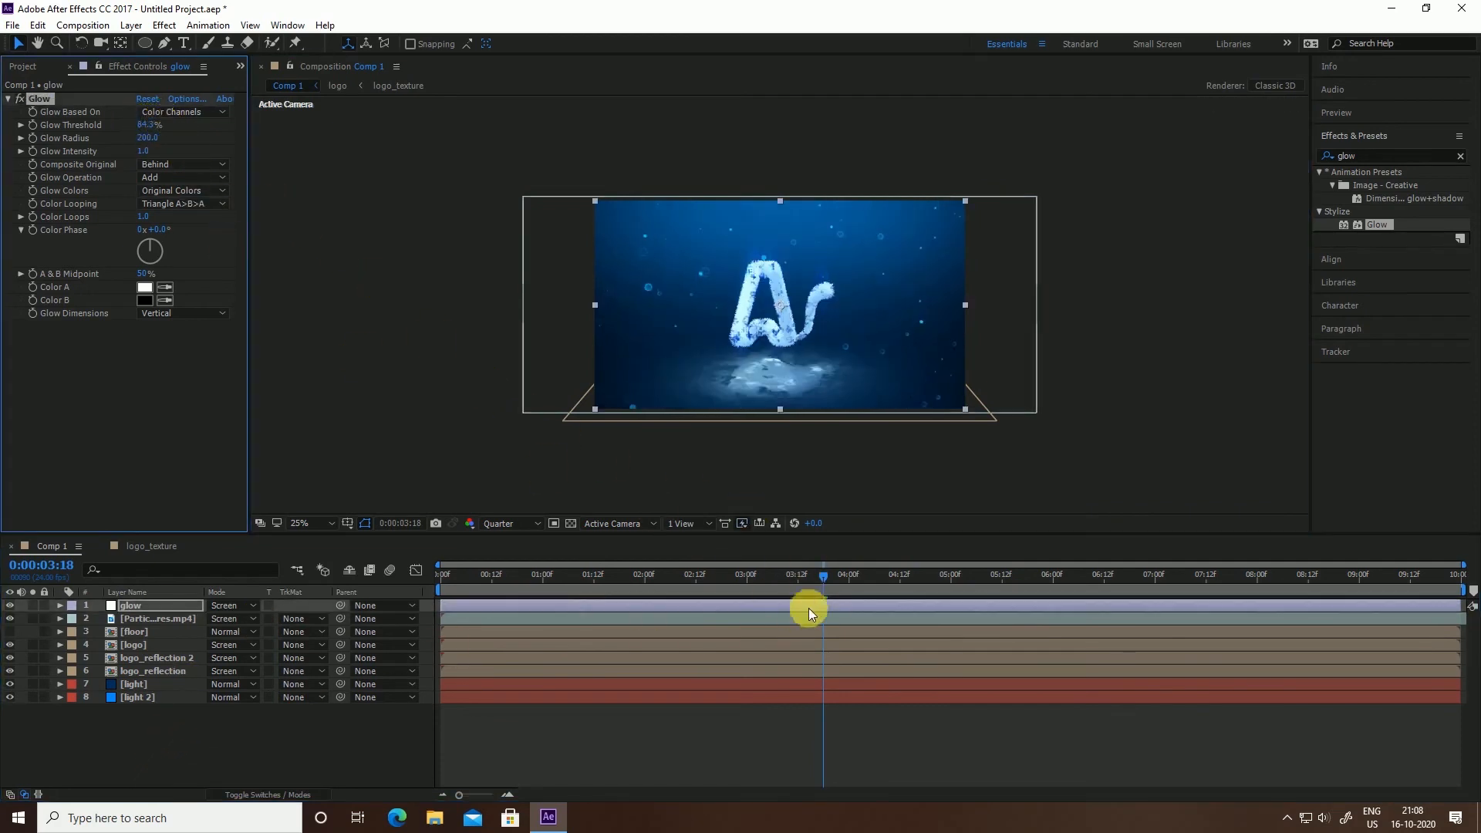
left_click_drag(825, 577, 965, 603)
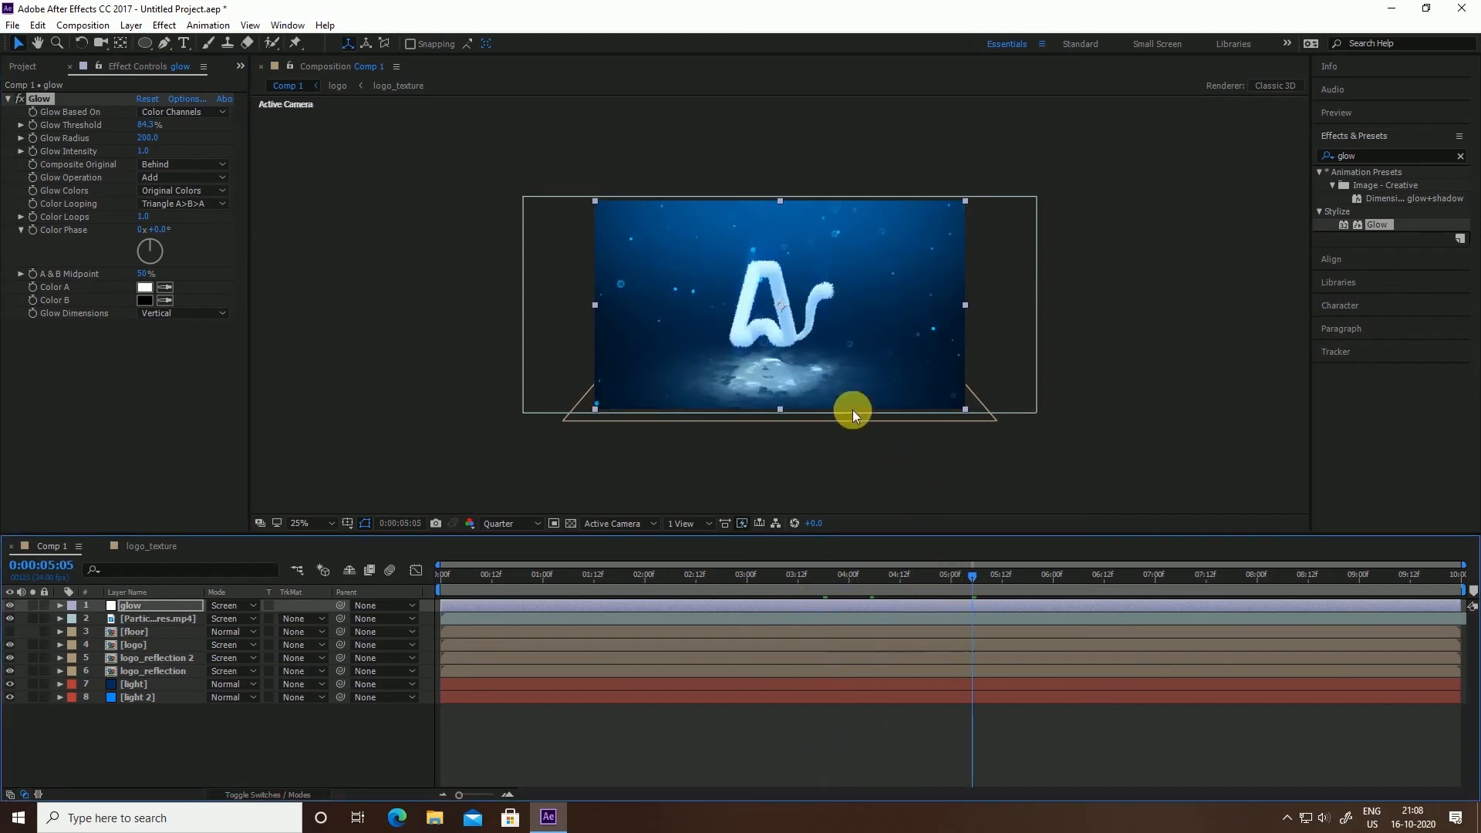
left_click_drag(147, 137, 138, 203)
left_click_drag(825, 577, 747, 590)
Deselect the glow layer and return the current time to the start
left_click(1202, 416)
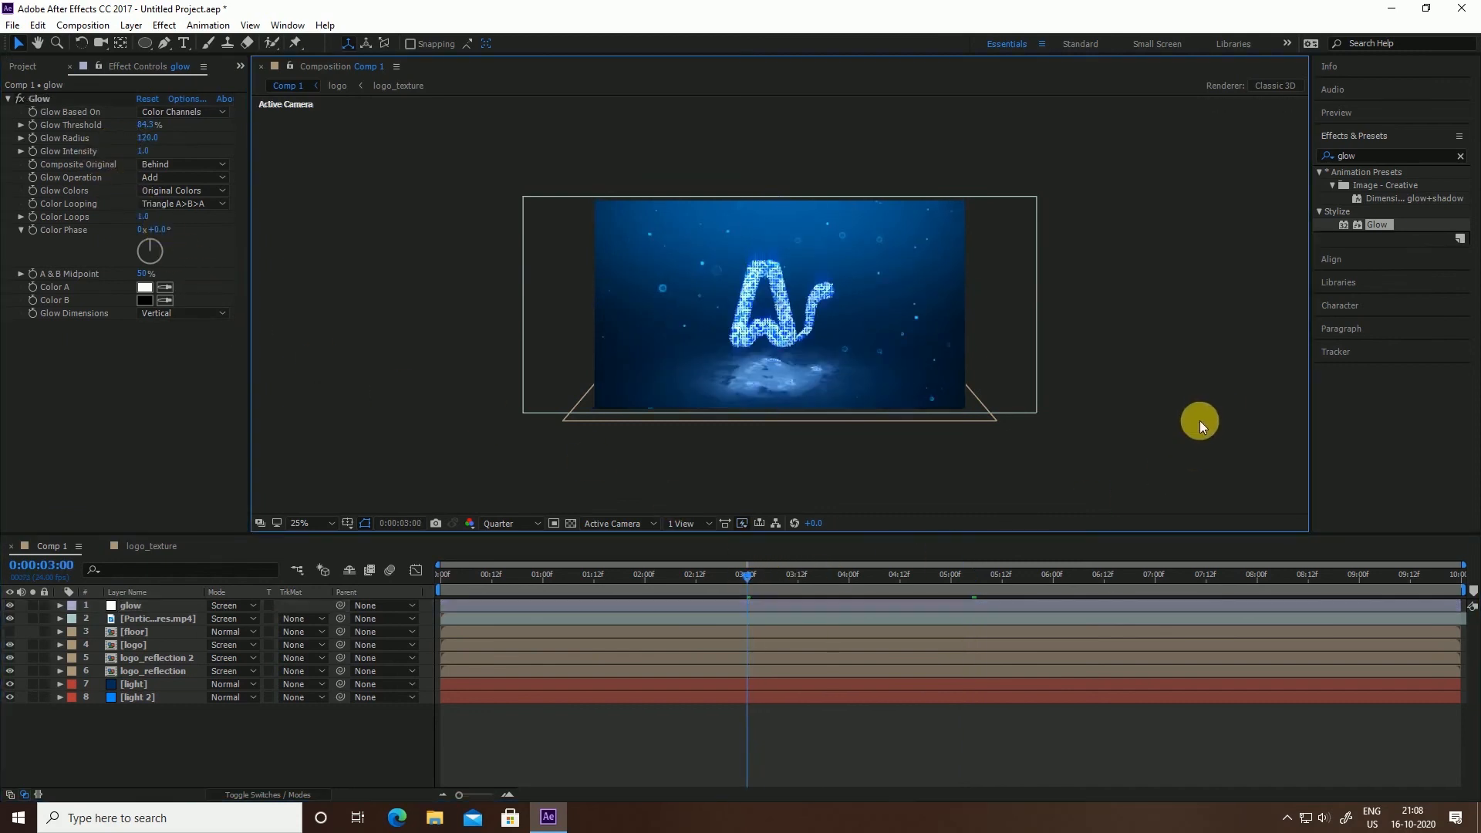
left_click(1376, 158)
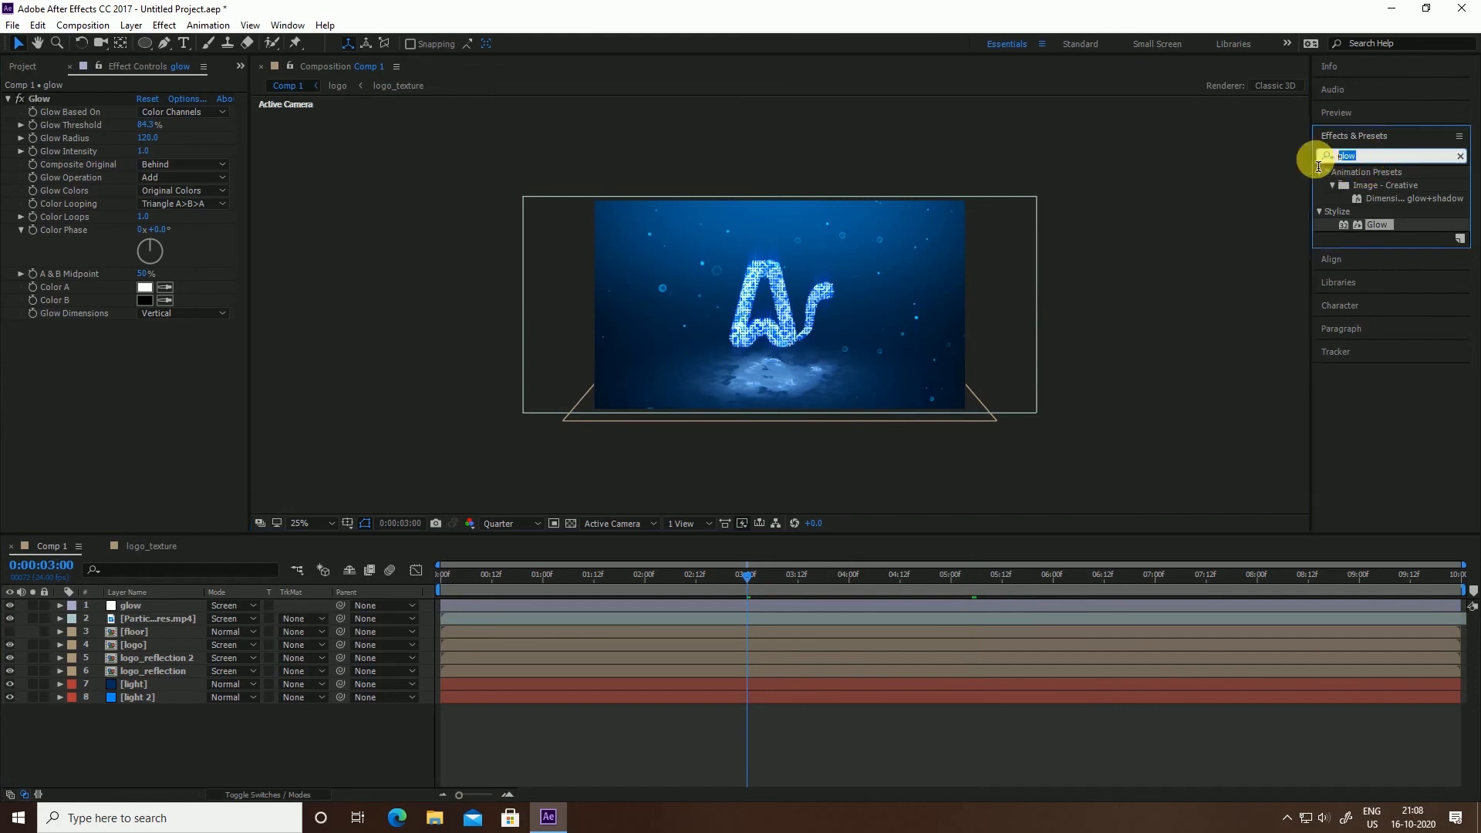
left_click(1123, 406)
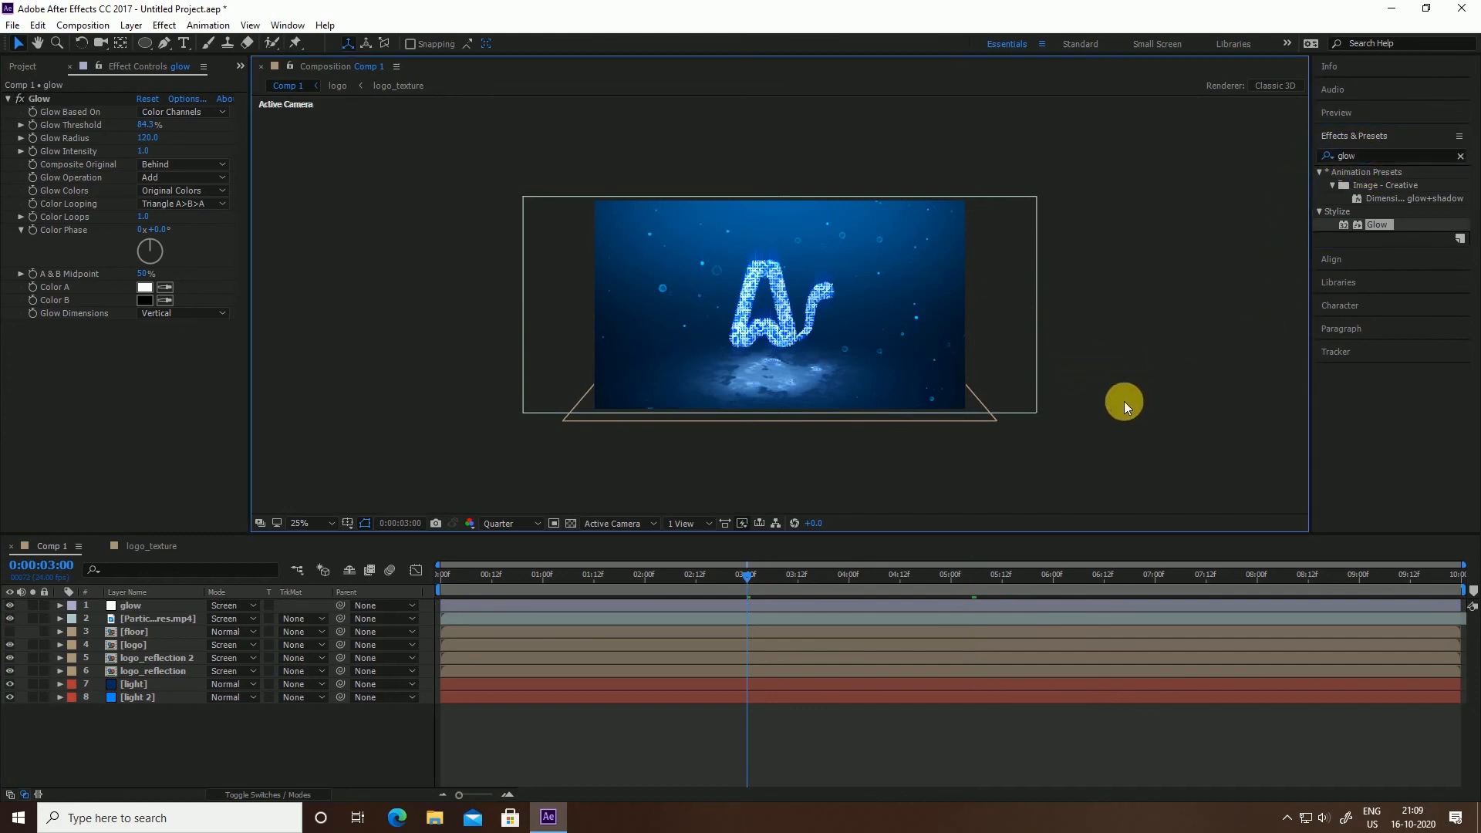
left_click_drag(559, 580, 412, 528)
left_click(423, 425)
key("space")
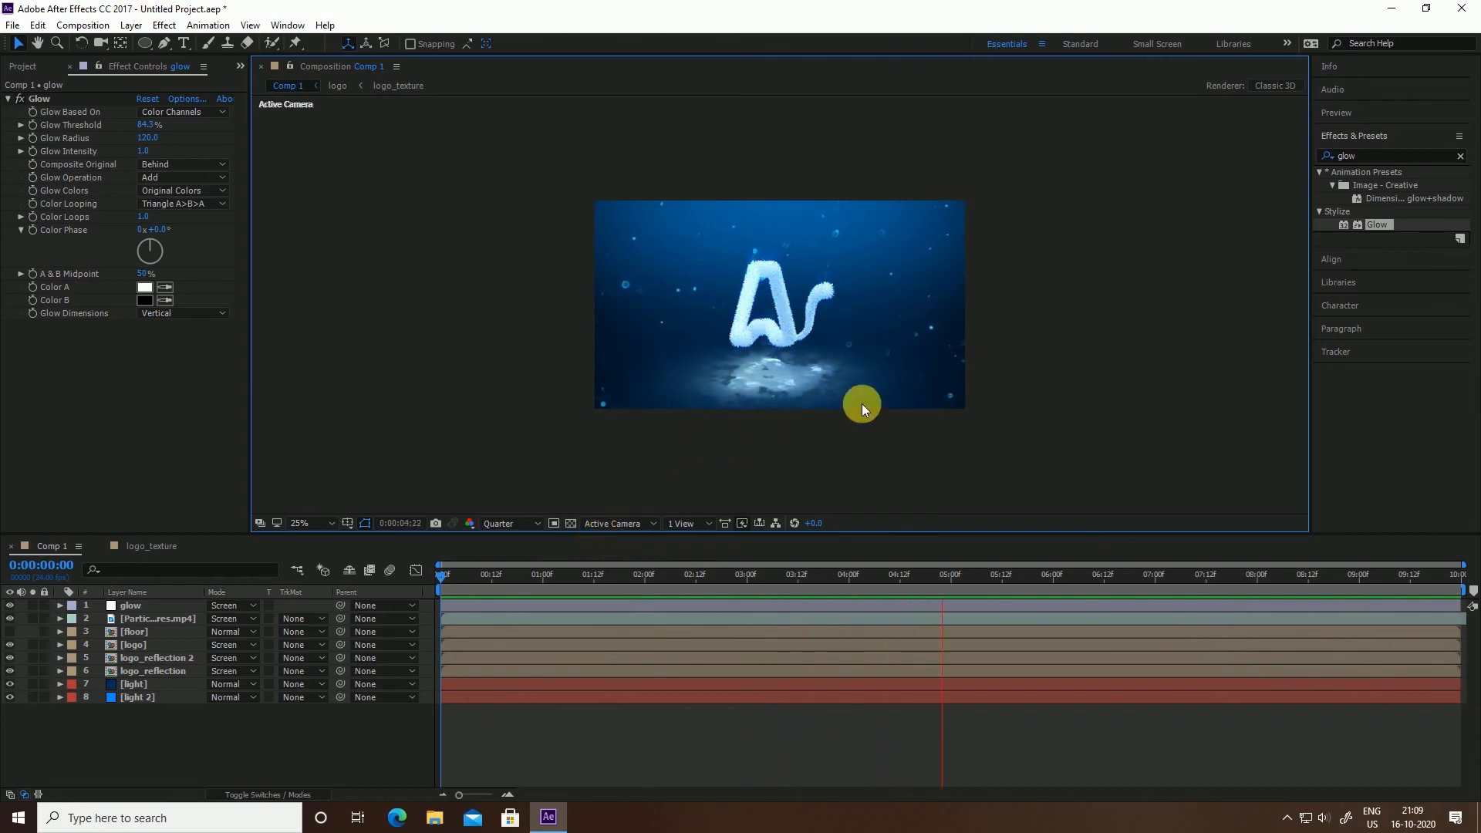
key("space")
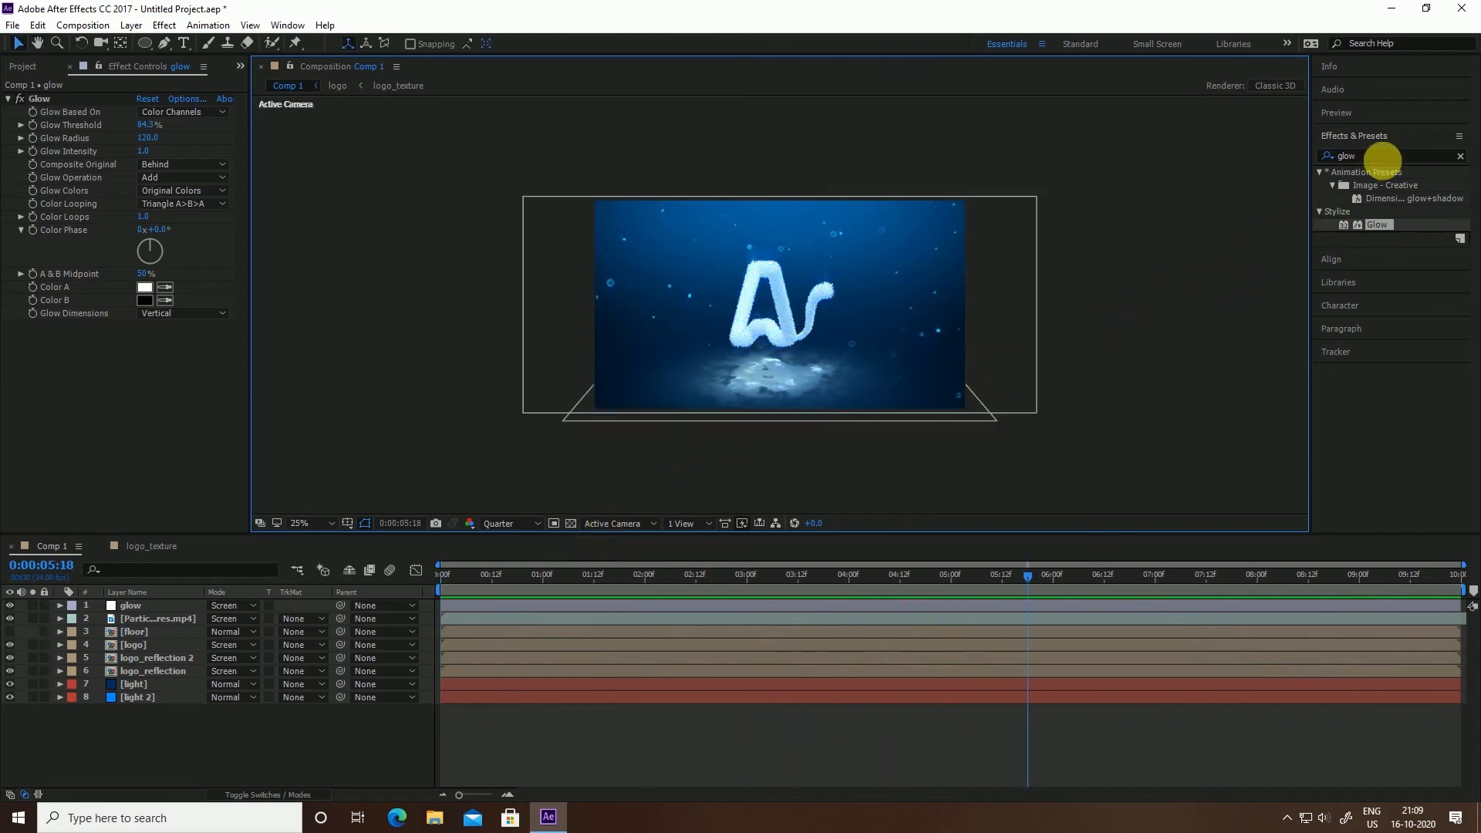
Create Adjustment Layer 2 and drag it to position 4, just below [floor]
right_click(332, 736)
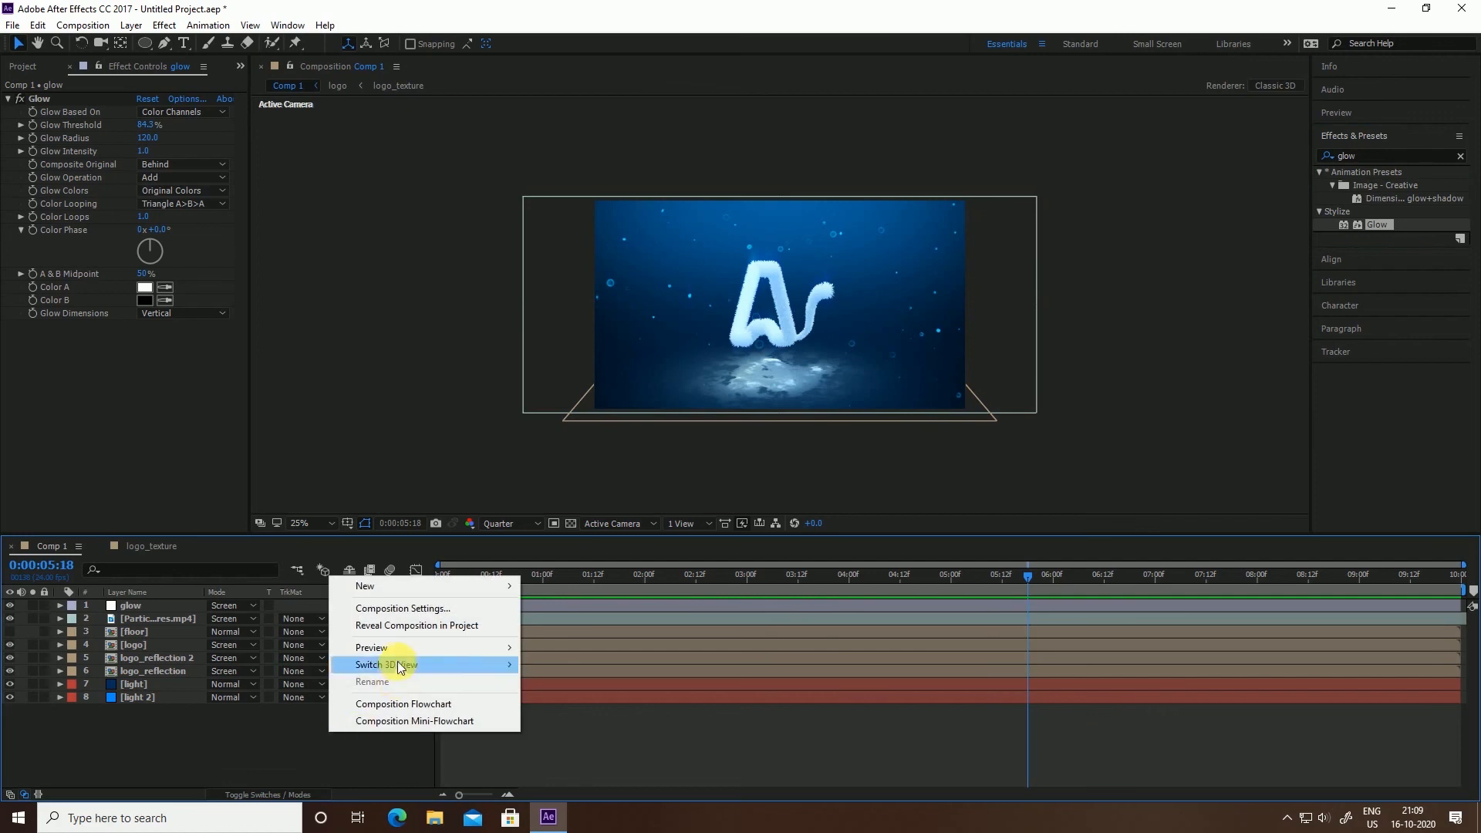
mouse_move(401, 587)
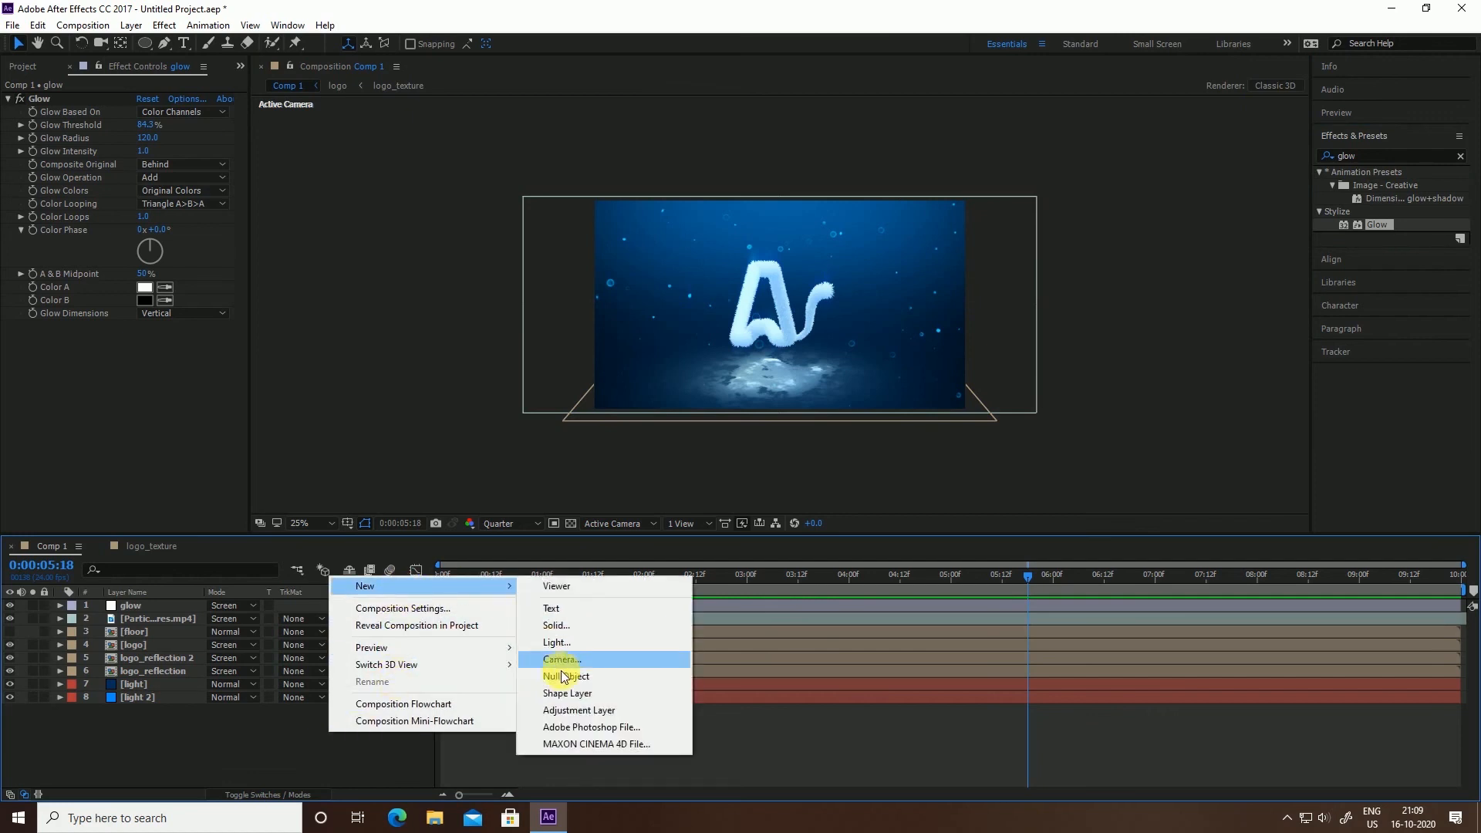
left_click(580, 709)
left_click_drag(139, 606, 142, 654)
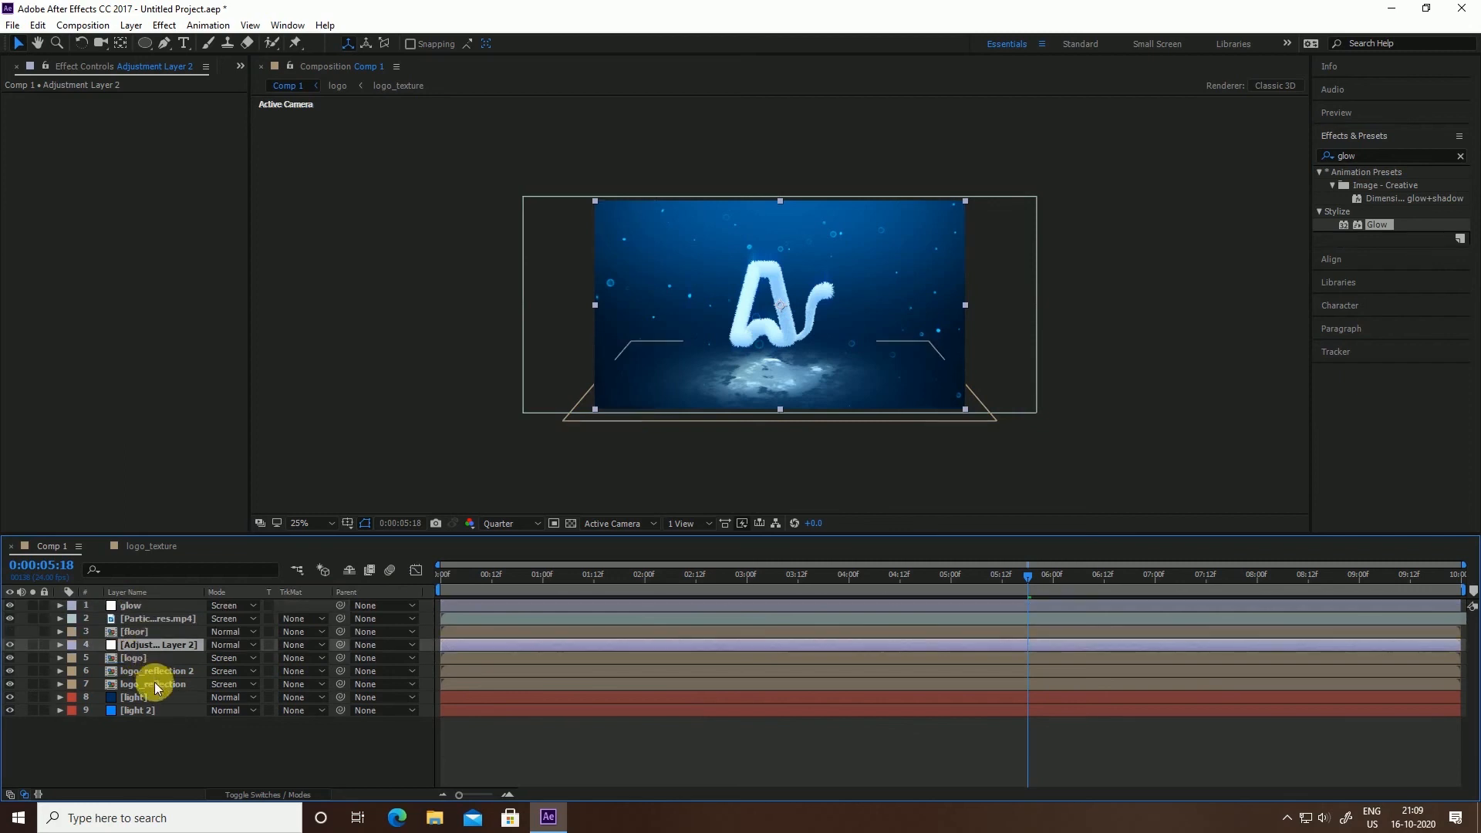
Search Effects & Presets for 'curve' and apply Curves to Adjustment Layer 2
left_click_drag(1366, 157, 1263, 171)
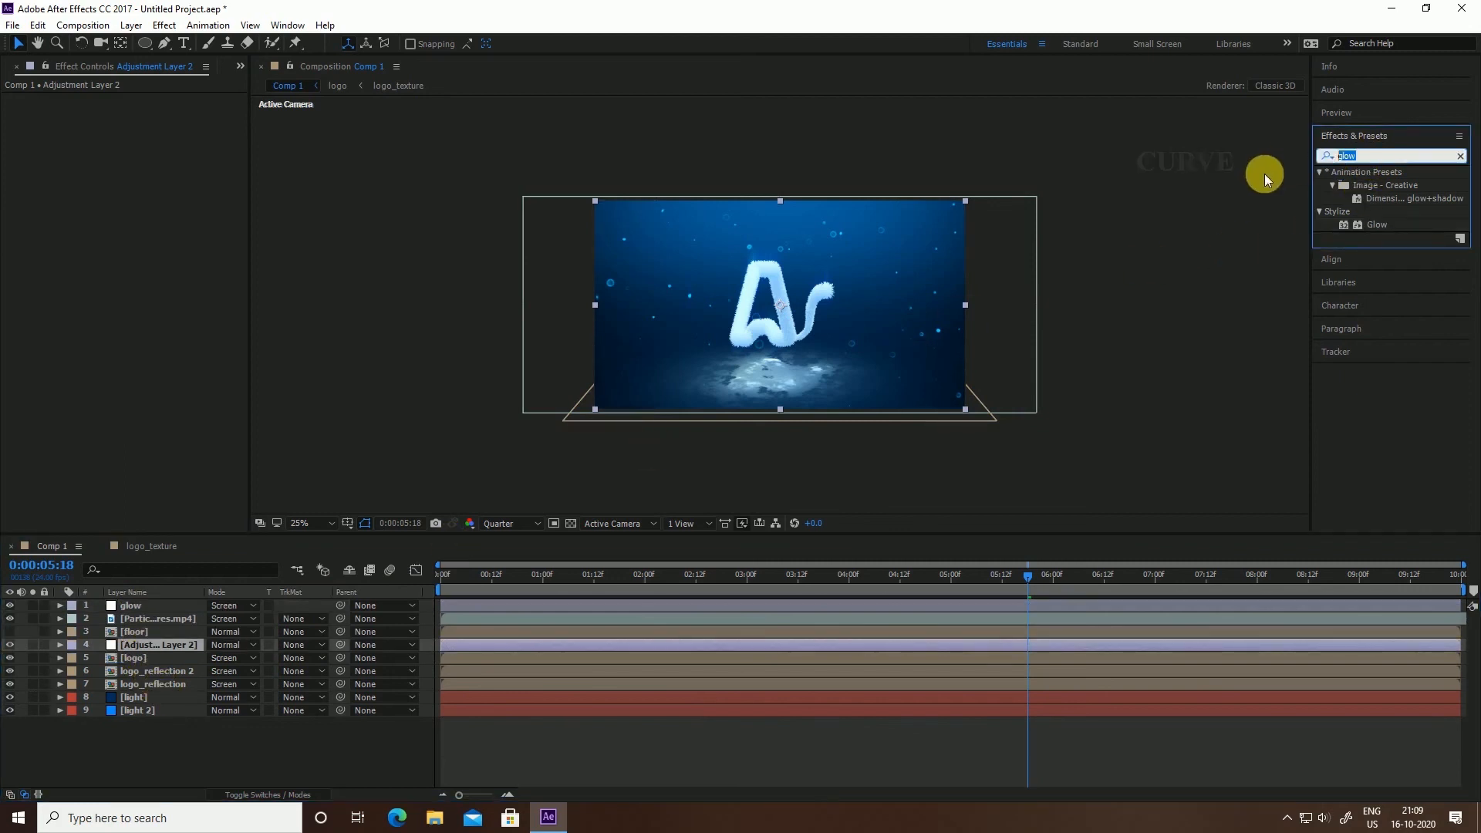
type("curve")
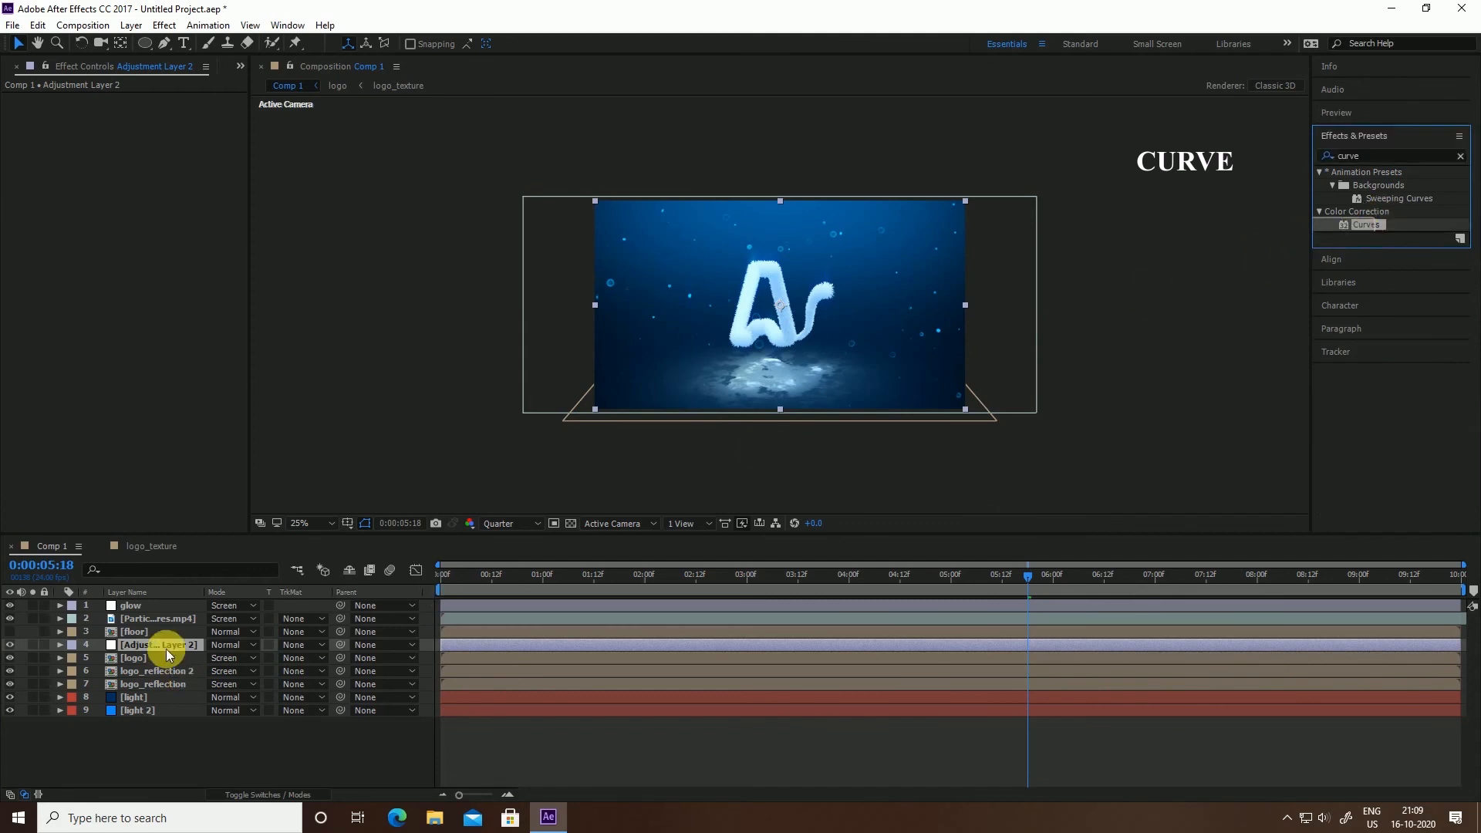
left_click_drag(1370, 225, 150, 643)
Set a Curves keyframe at the start of the timeline, then move to 4 seconds
left_click(443, 576)
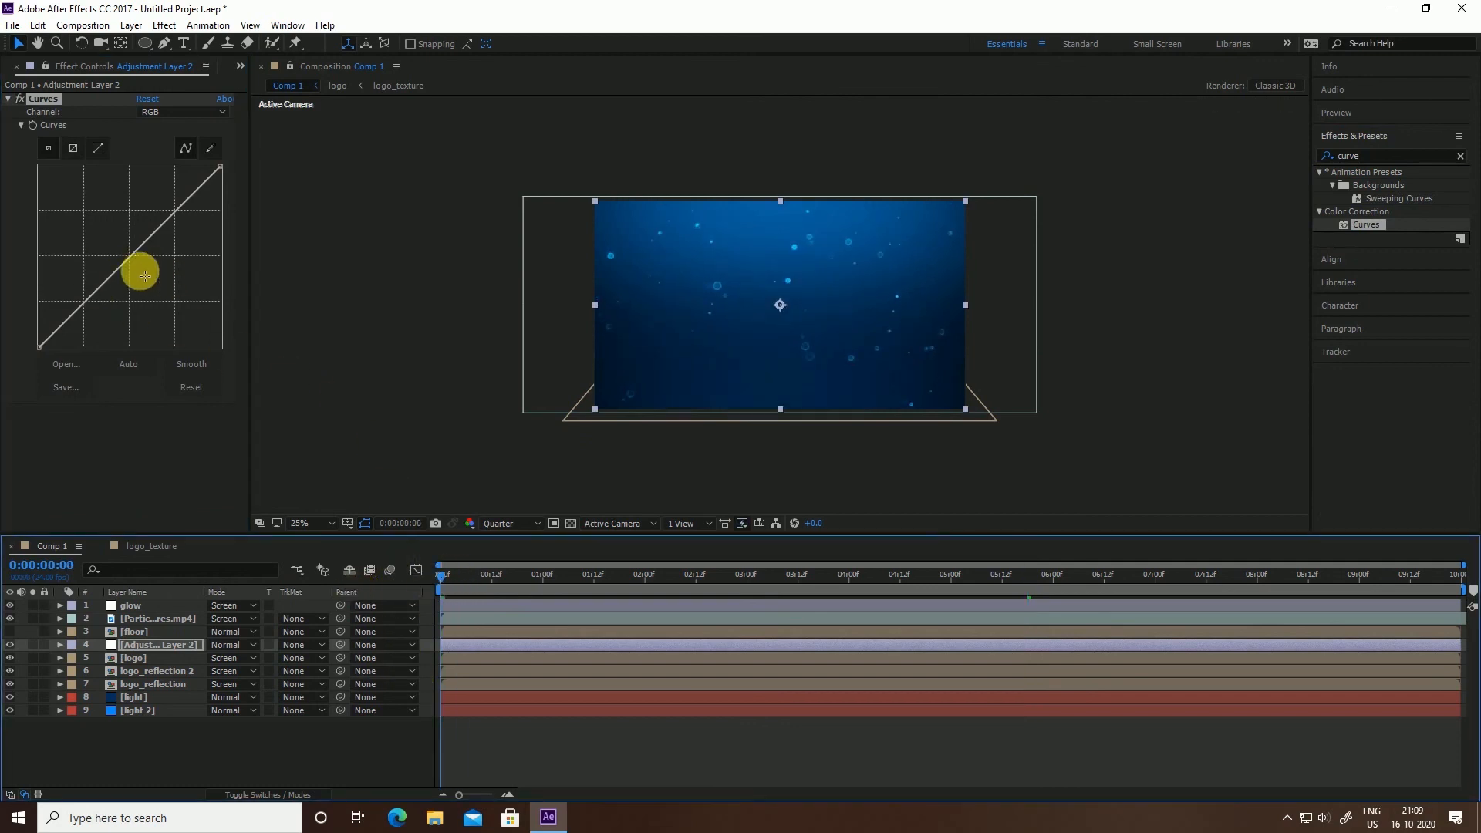
left_click(33, 125)
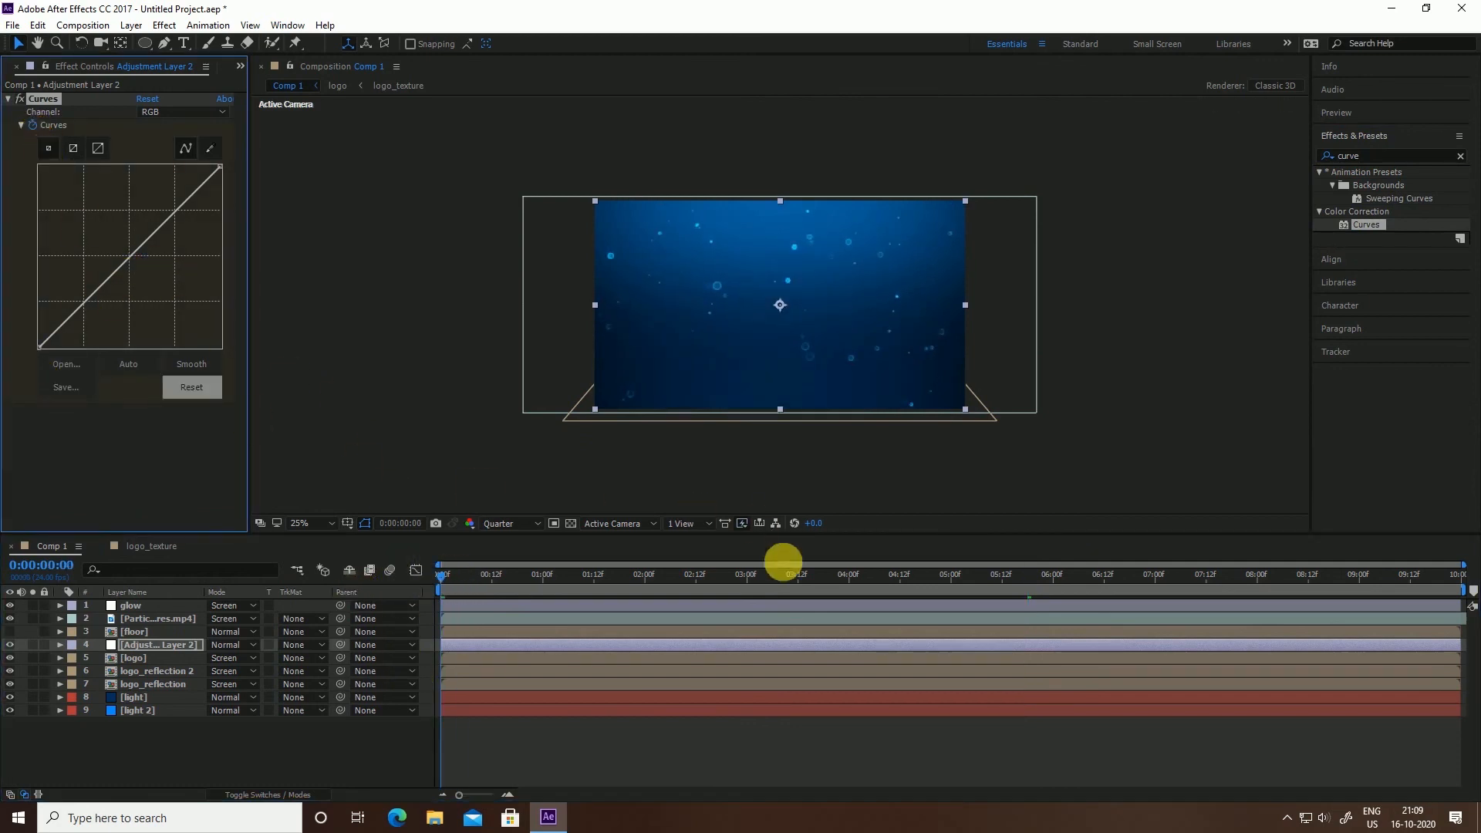
left_click(799, 577)
left_click_drag(800, 577, 853, 583)
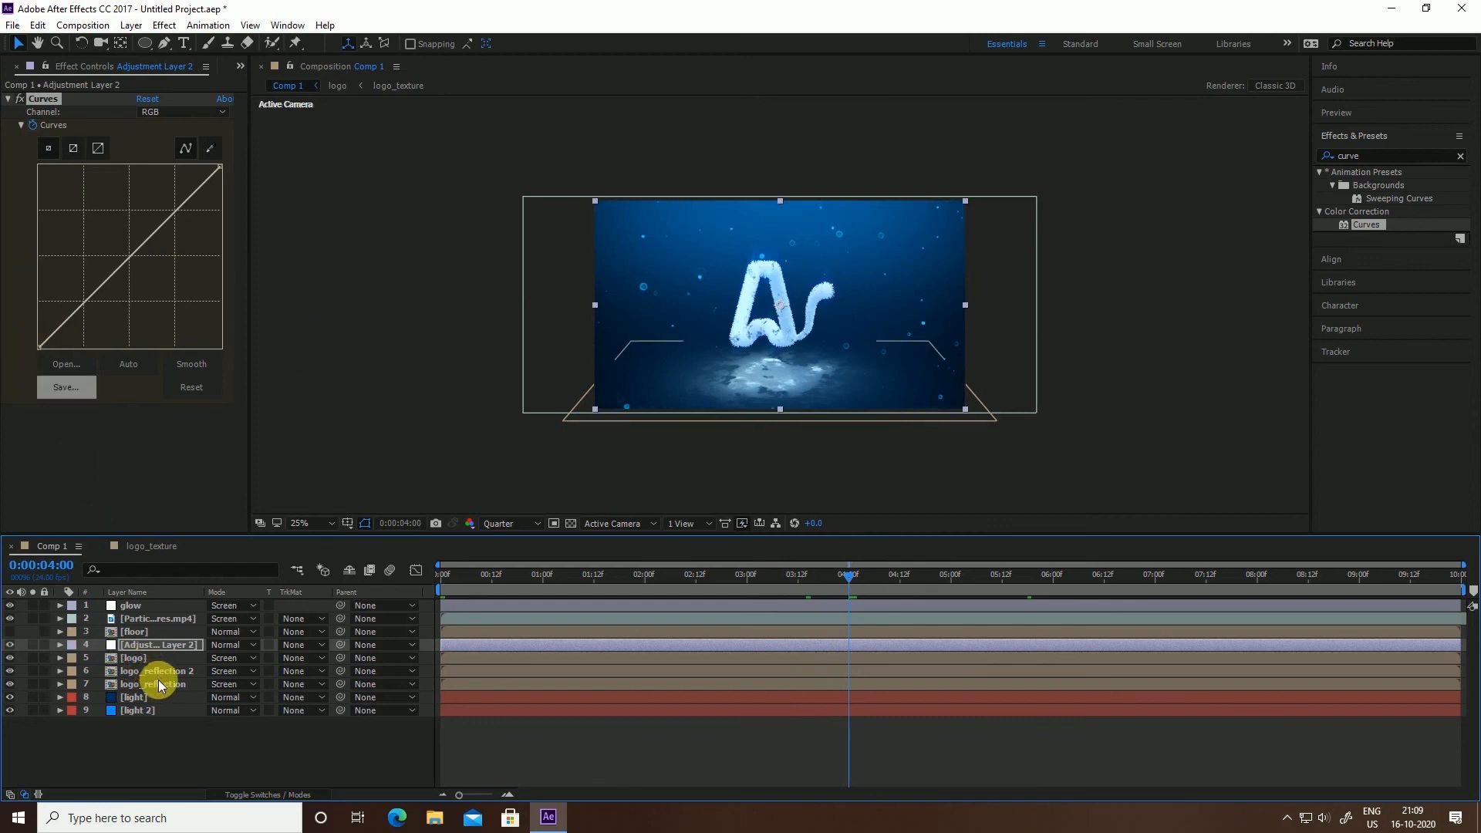
Keyframe Curves at 4 seconds, darken it at 6 seconds and darker still at the end
key("e")
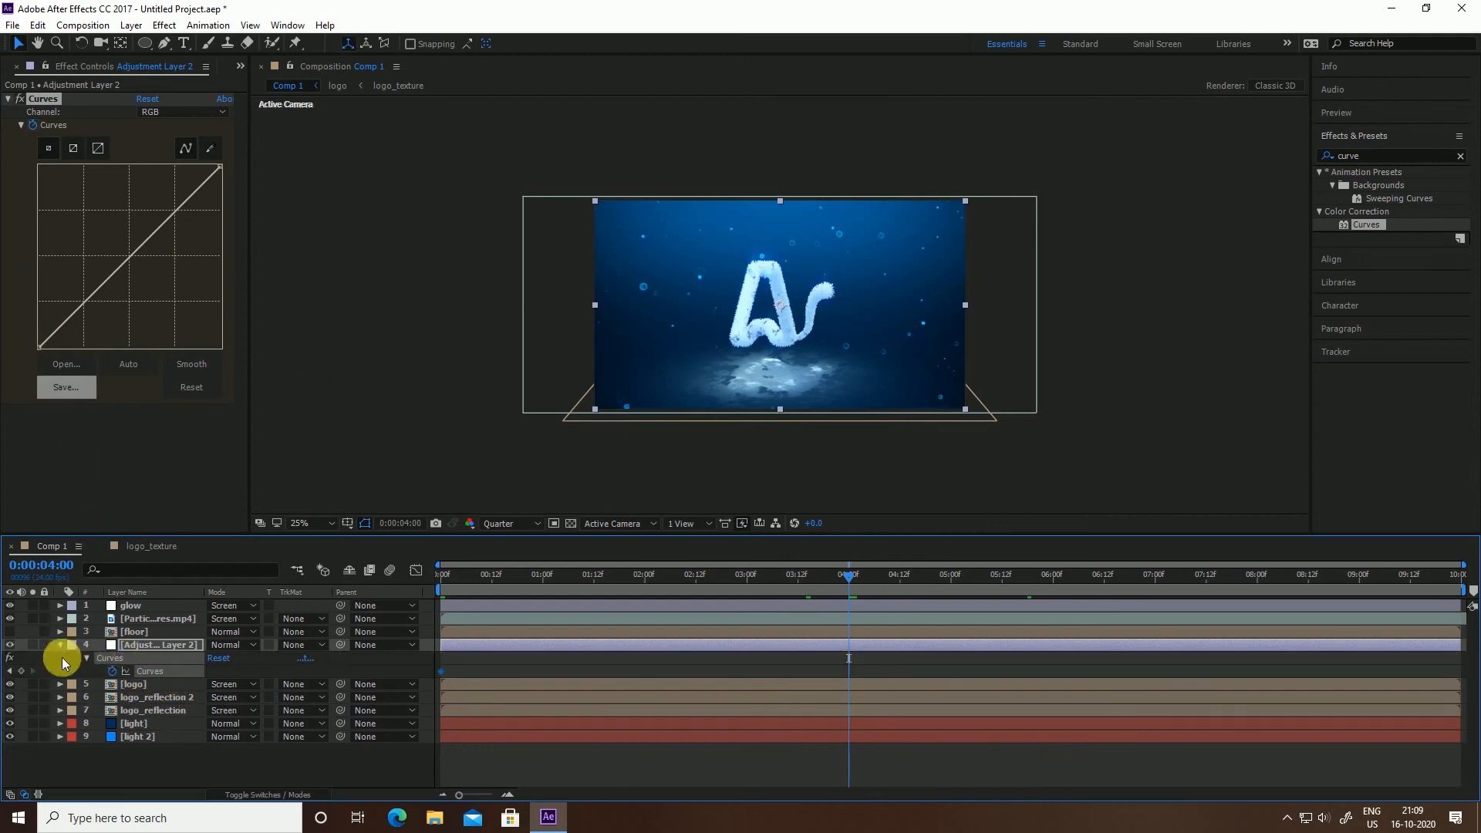
left_click(21, 670)
left_click_drag(959, 574, 1053, 577)
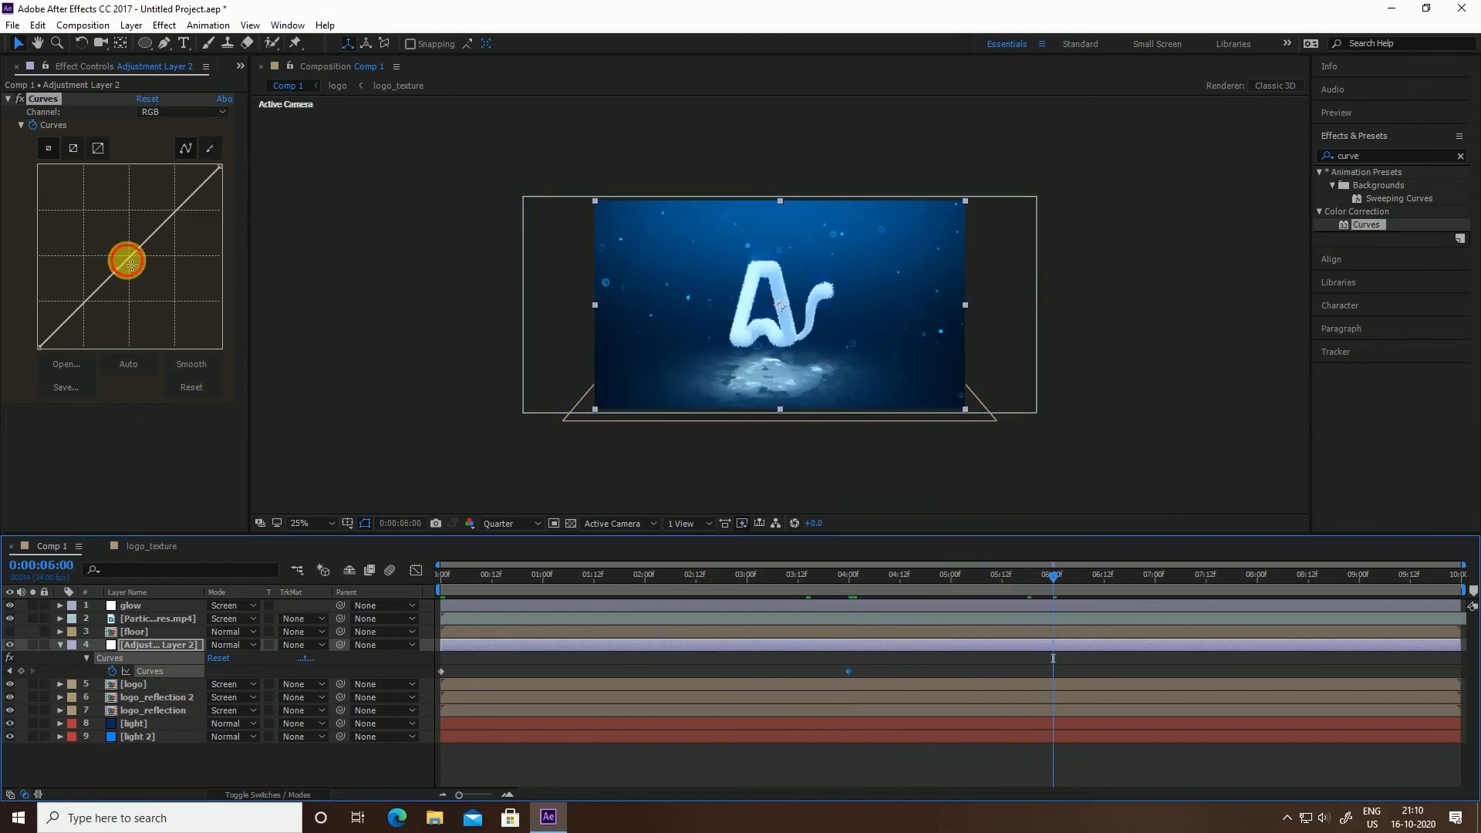
left_click_drag(128, 257, 131, 271)
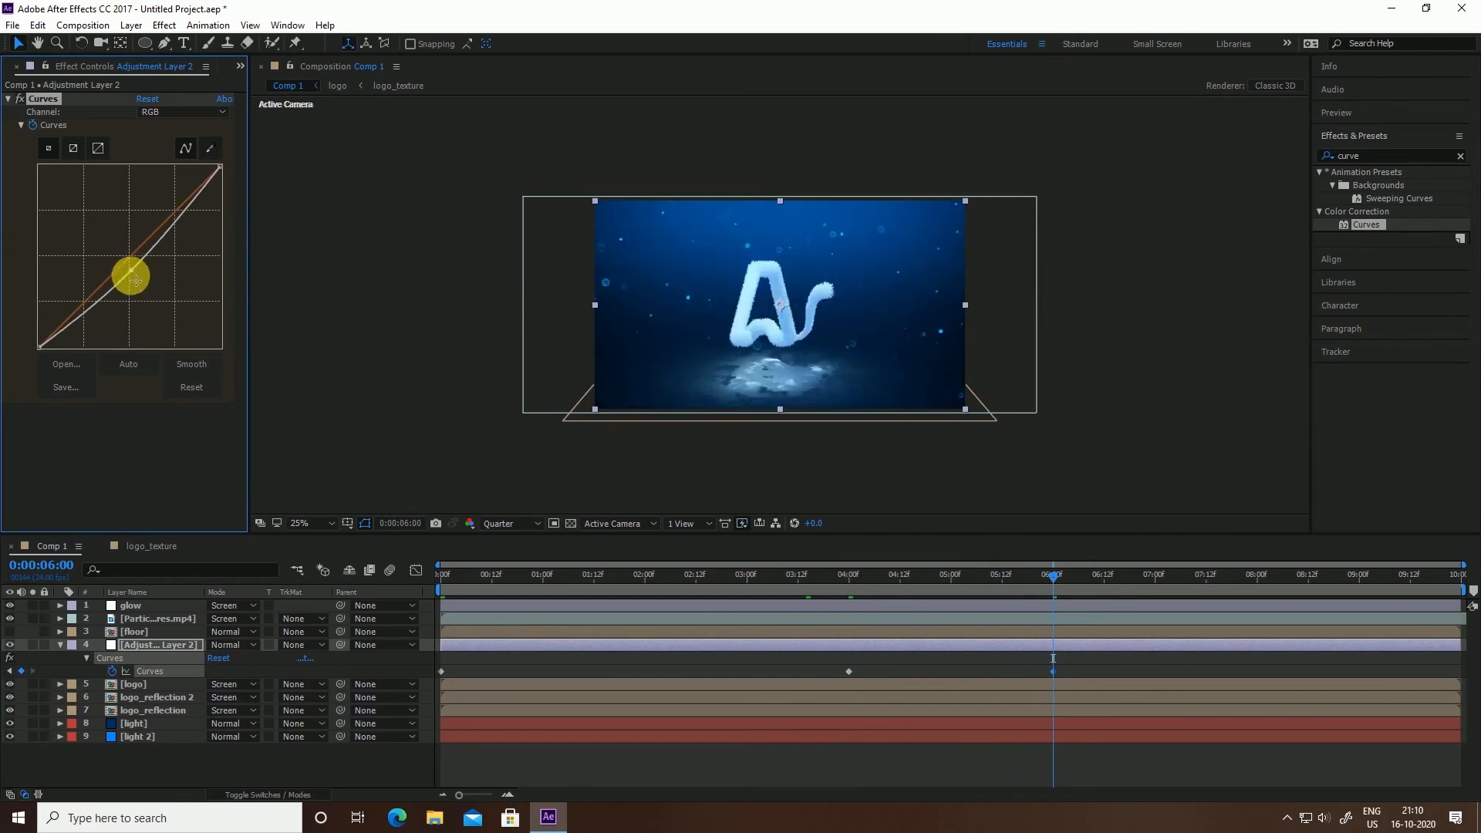
left_click(1465, 586)
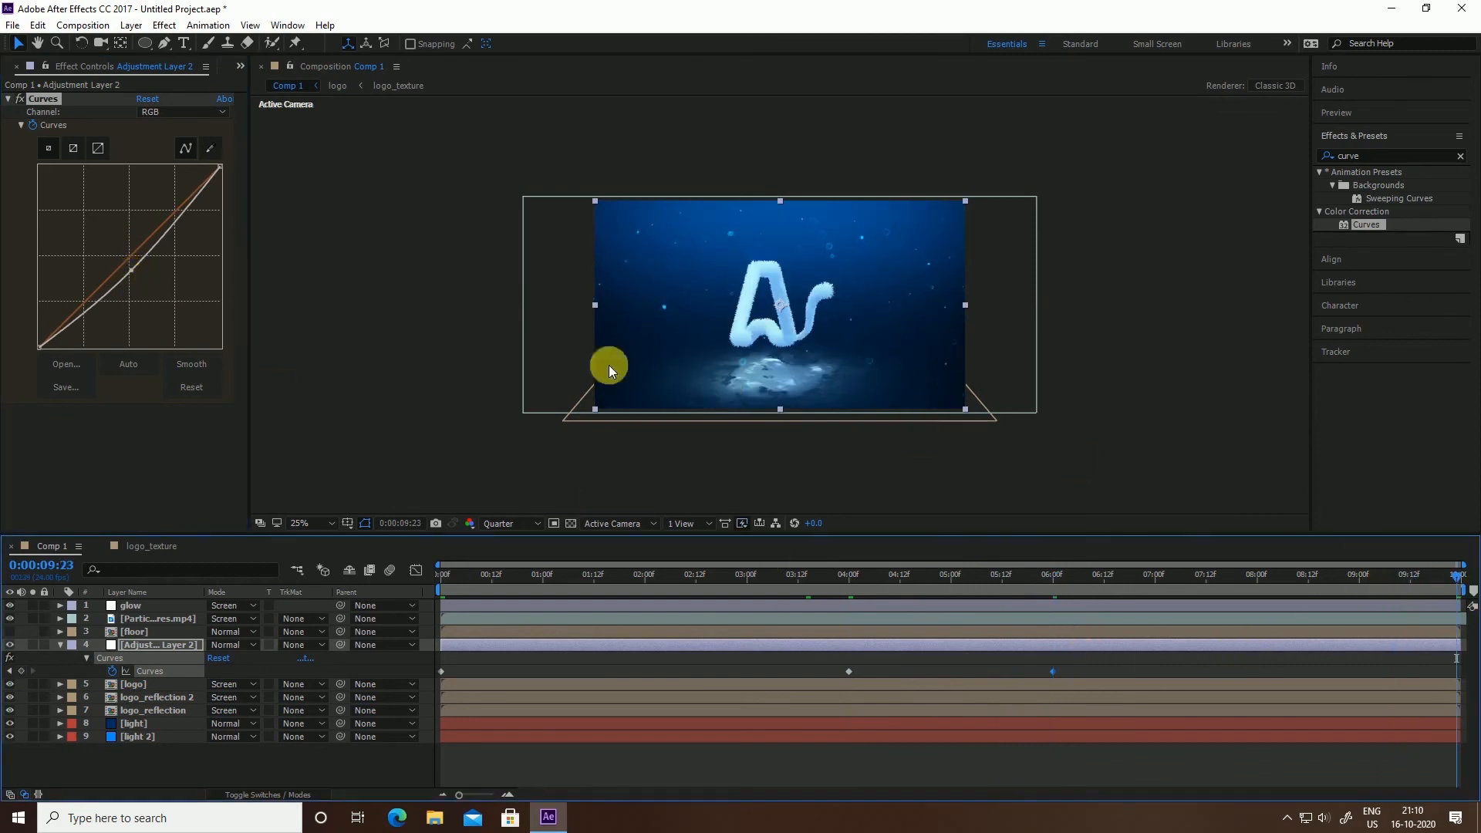
left_click_drag(132, 269, 147, 290)
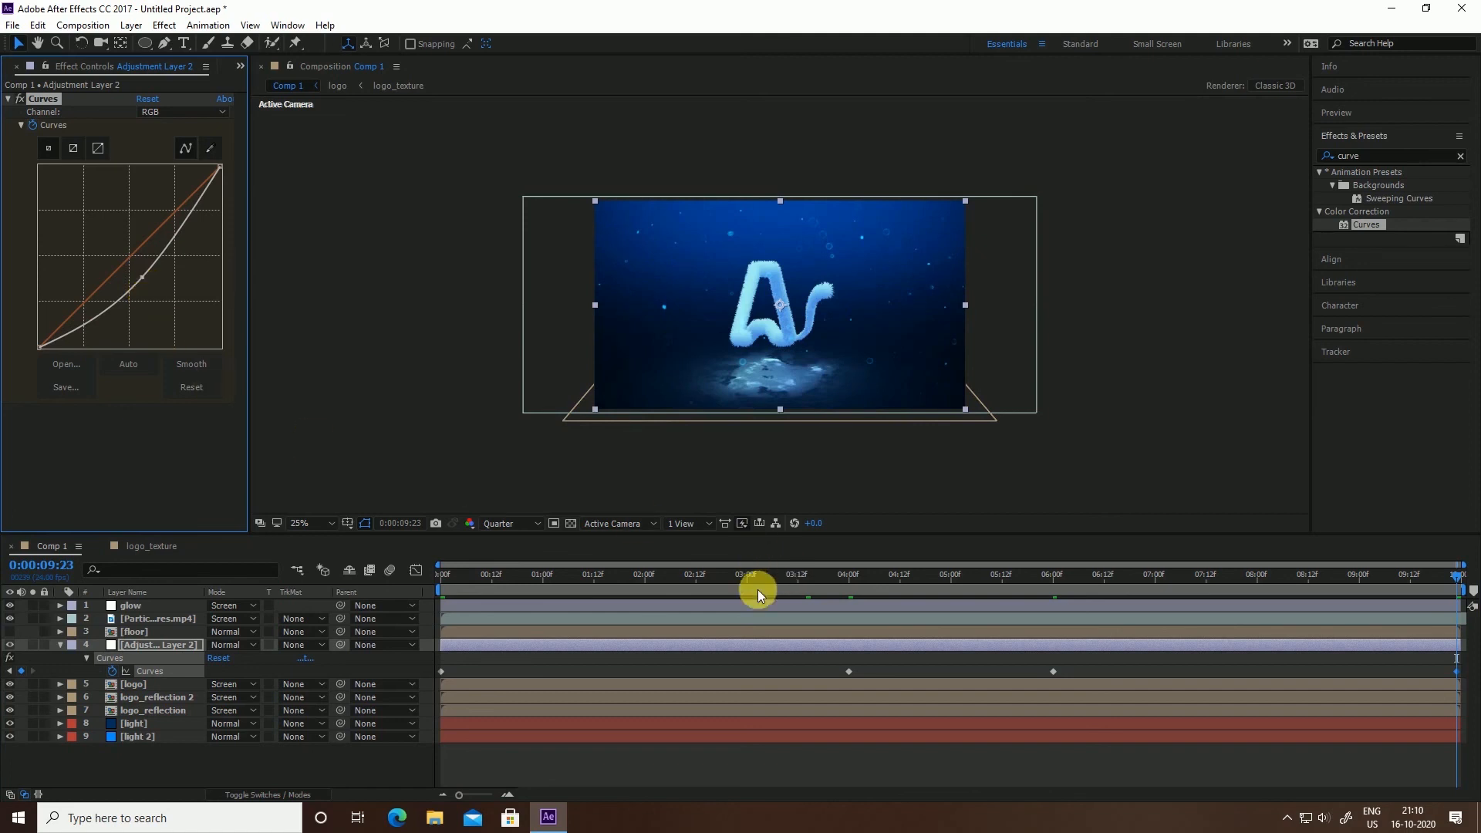
Undo an accidental layer shift and reselect the adjustment layer
left_click(1400, 670)
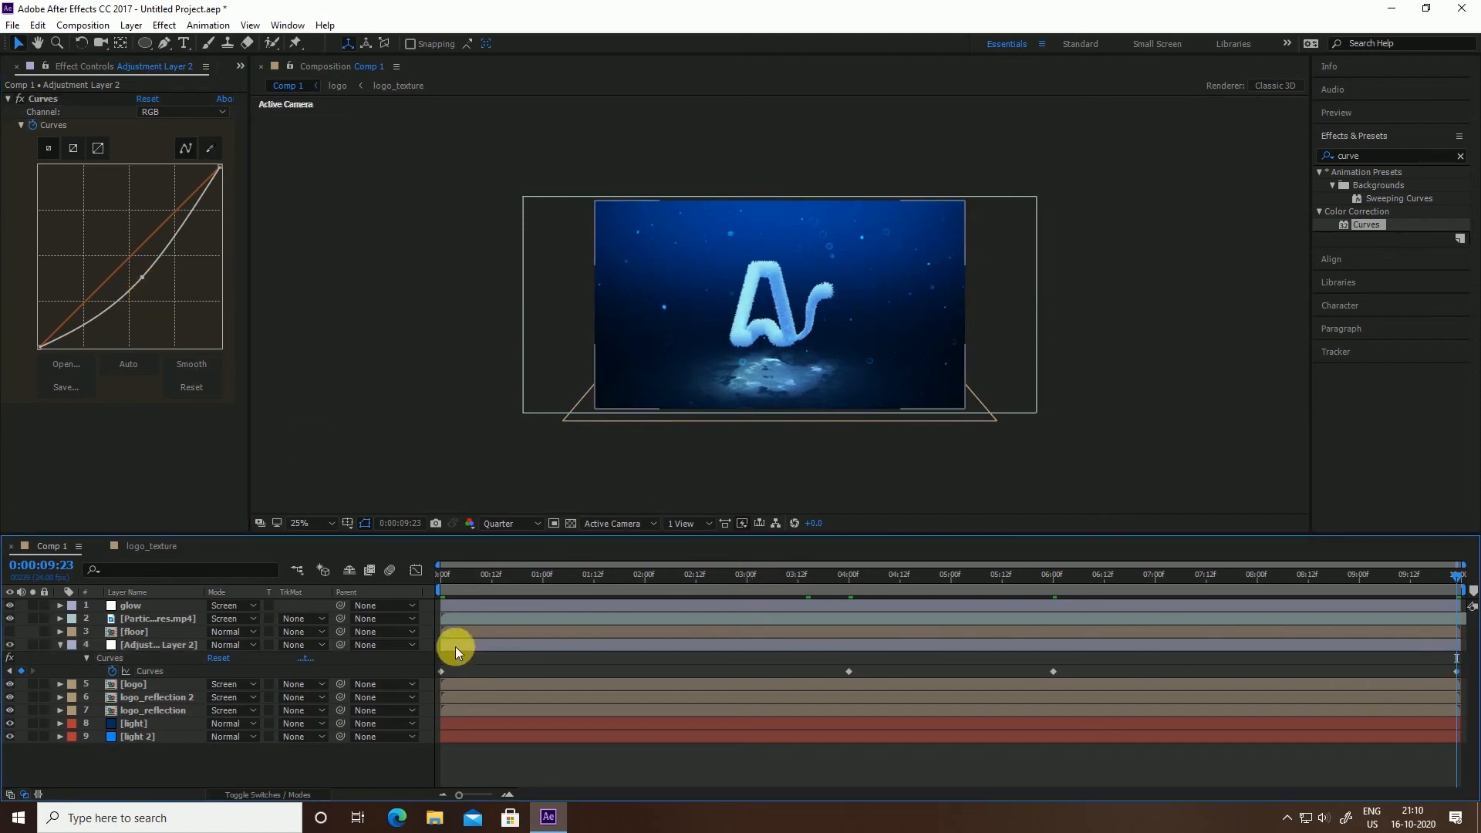
left_click_drag(455, 646, 433, 687)
left_click(445, 688)
key("ctrl+z")
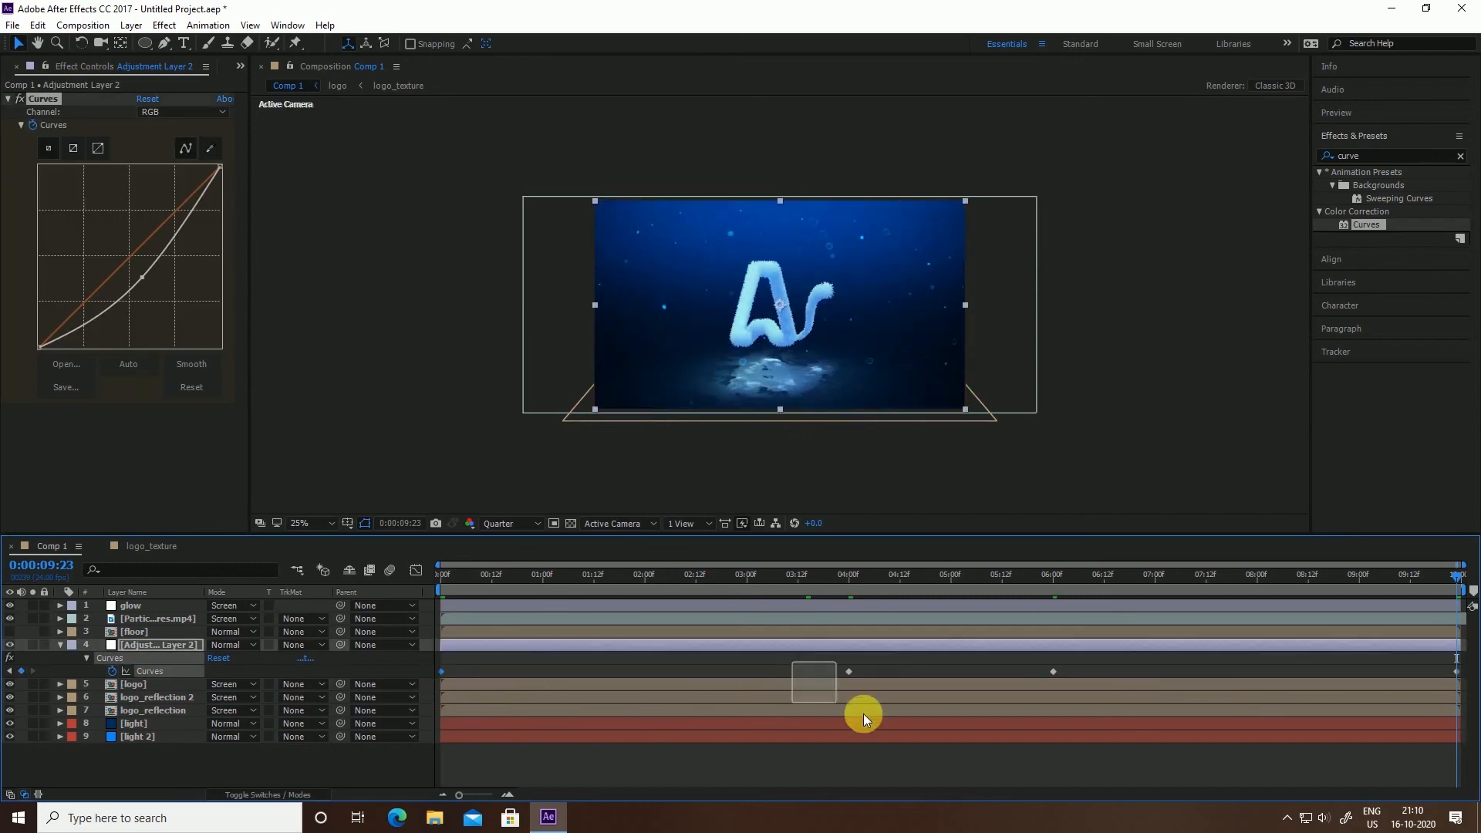
Apply Easy Ease (F9) to all Curves keyframes and preview from the start
left_click_drag(863, 714, 1458, 771)
key("F9")
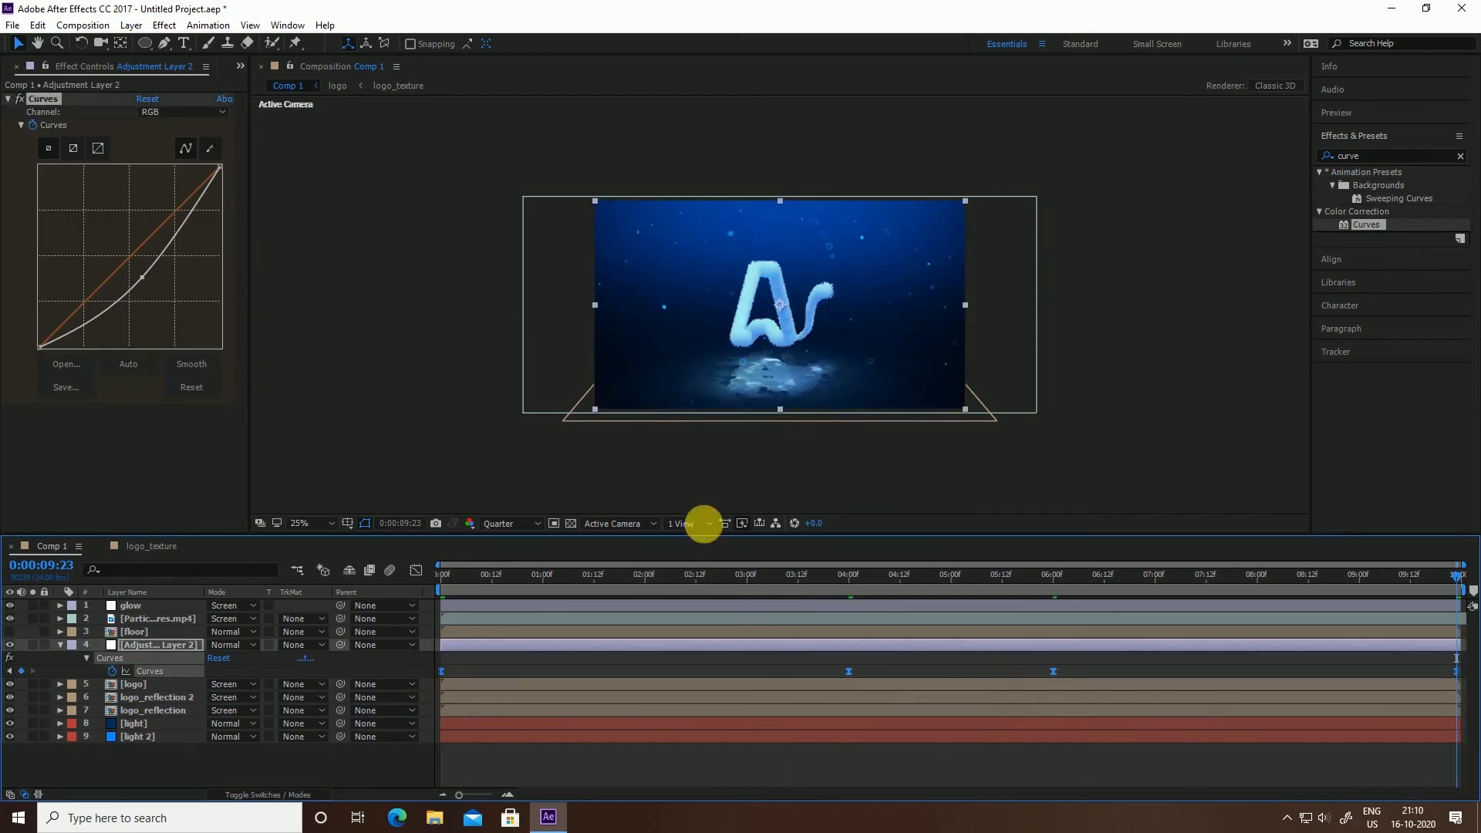
left_click_drag(472, 586, 424, 595)
left_click(402, 475)
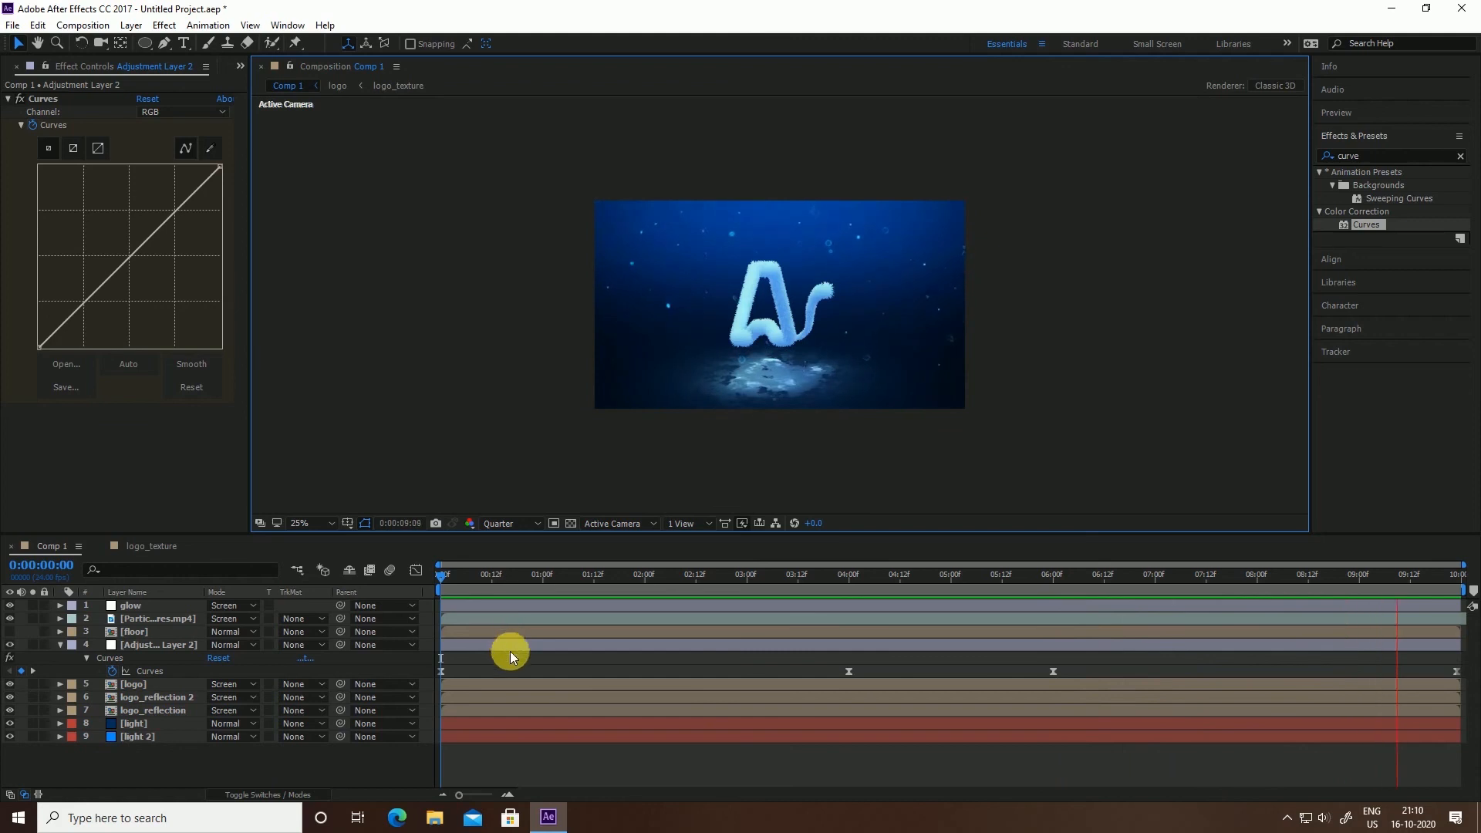
key("space")
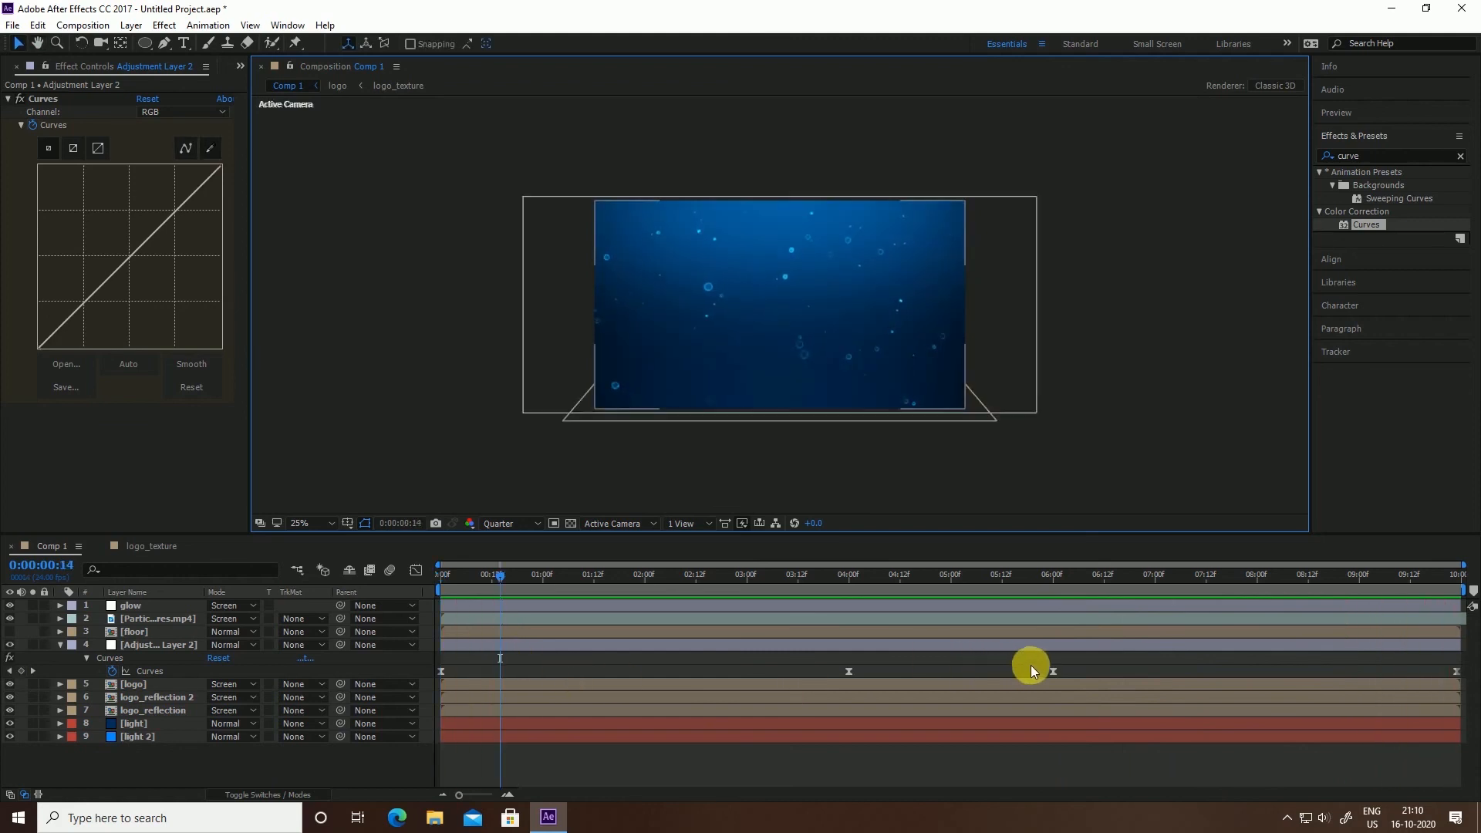
Move the 6-second Curves keyframe to 5 seconds and collapse the adjustment layer
left_click(951, 575)
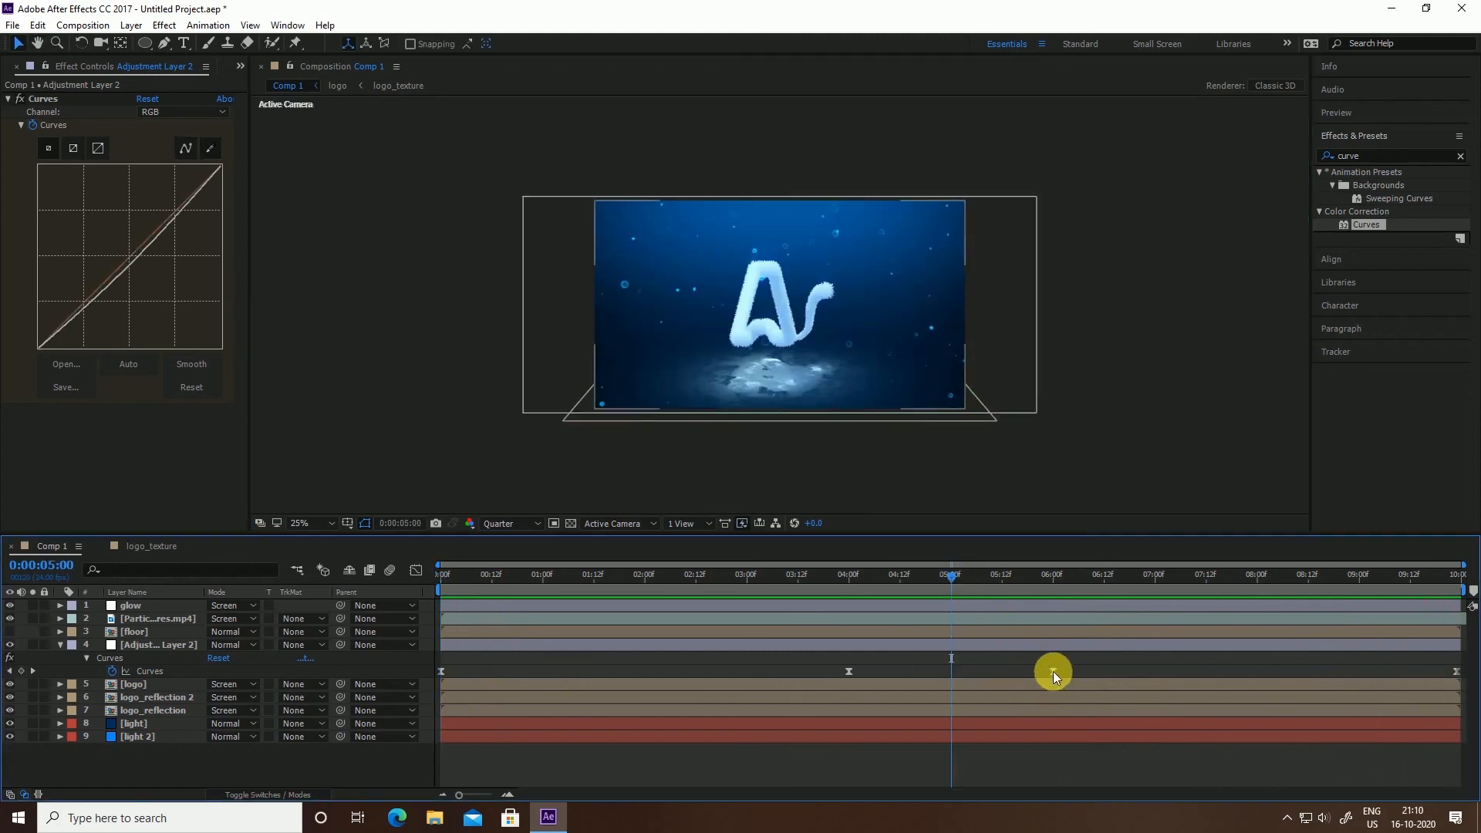
left_click_drag(1052, 671, 950, 673)
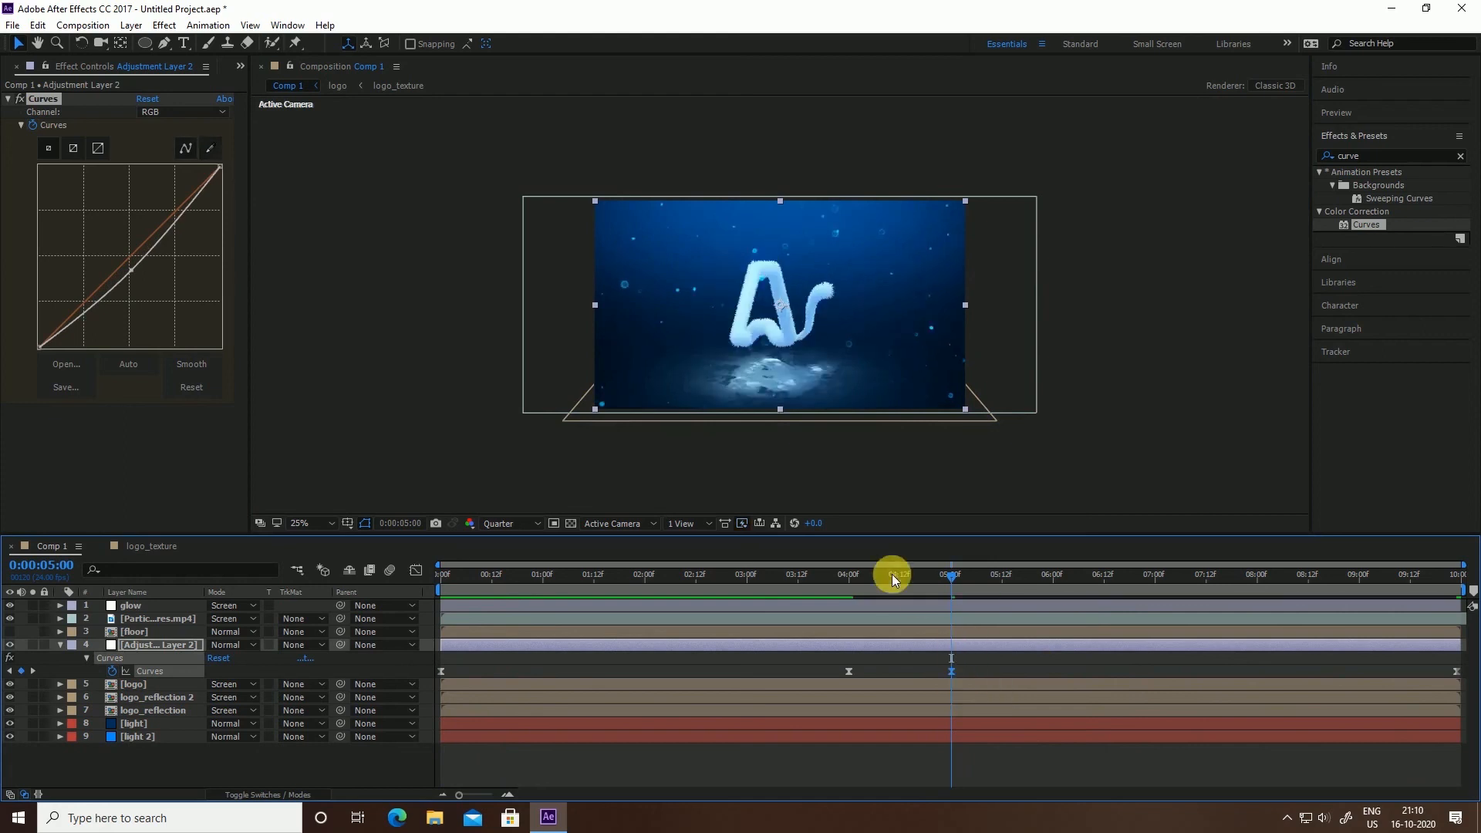
mouse_move(891, 577)
left_mouse_down()
mouse_move(834, 585)
mouse_move(882, 578)
left_mouse_up()
left_click(1087, 449)
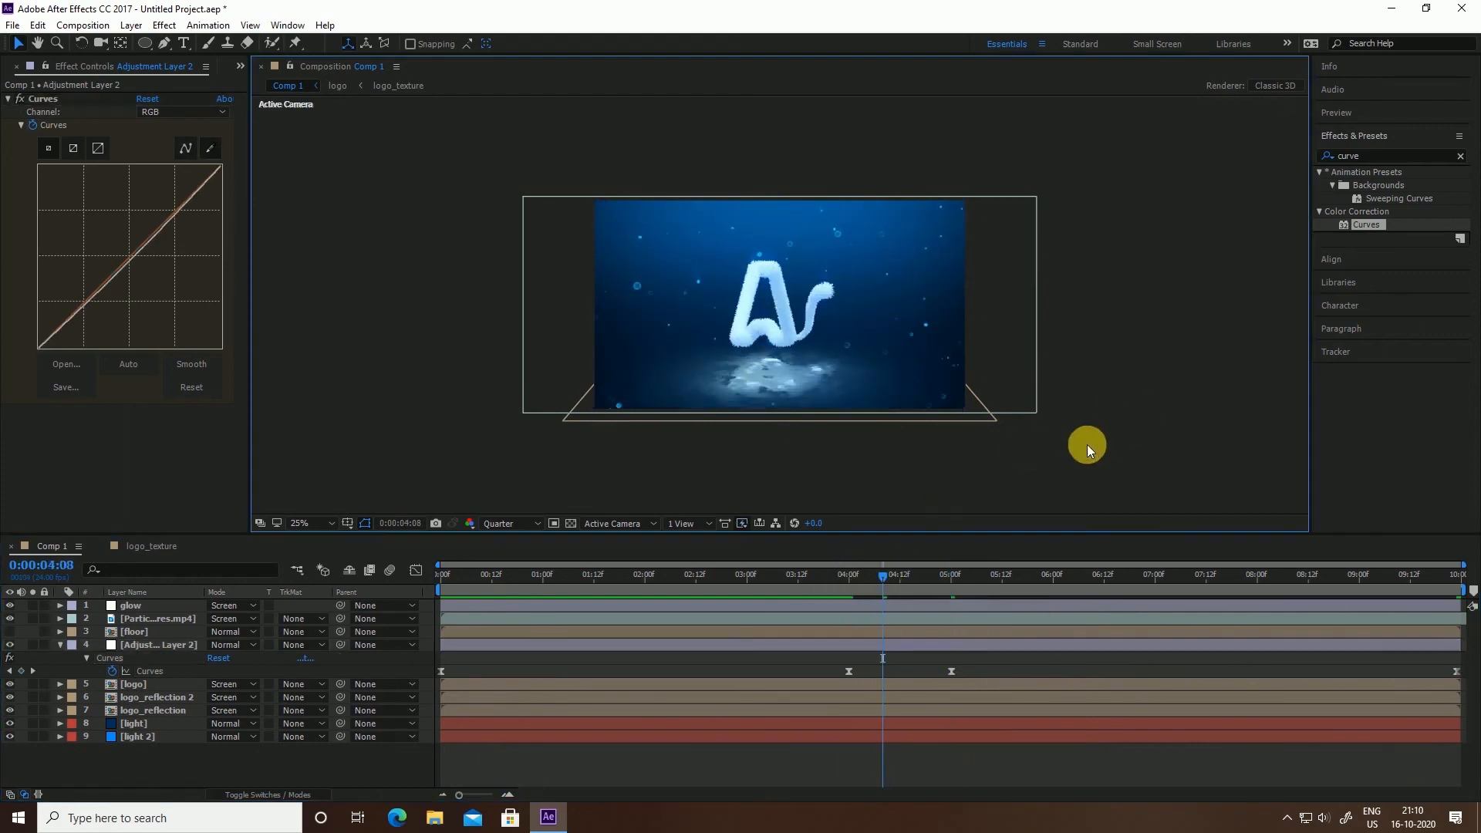
left_click(60, 644)
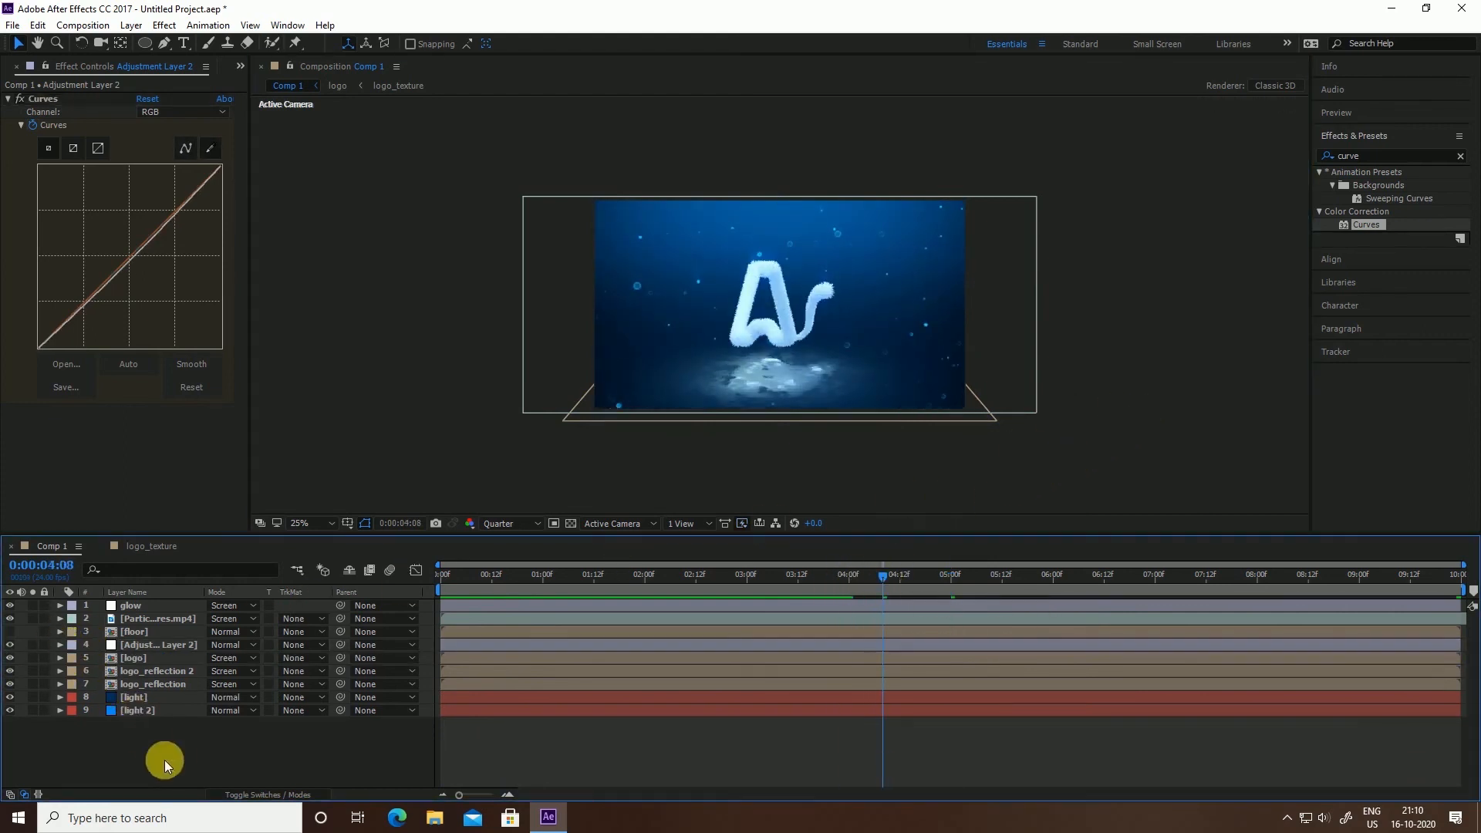
Select [logo] and both reflection layers and set Scale keyframes at 4 seconds
left_click(163, 684)
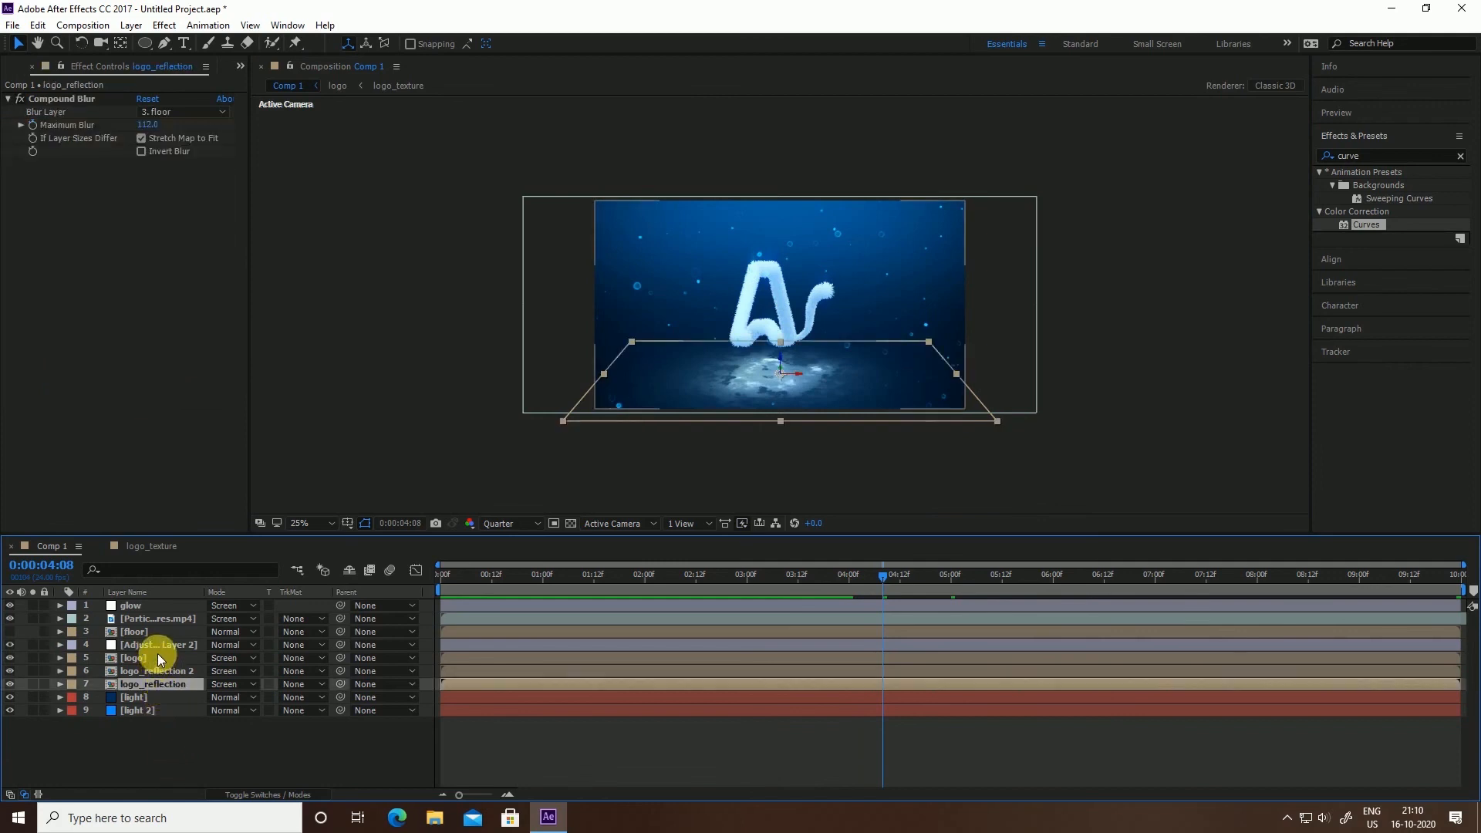
left_click(157, 654, "shift")
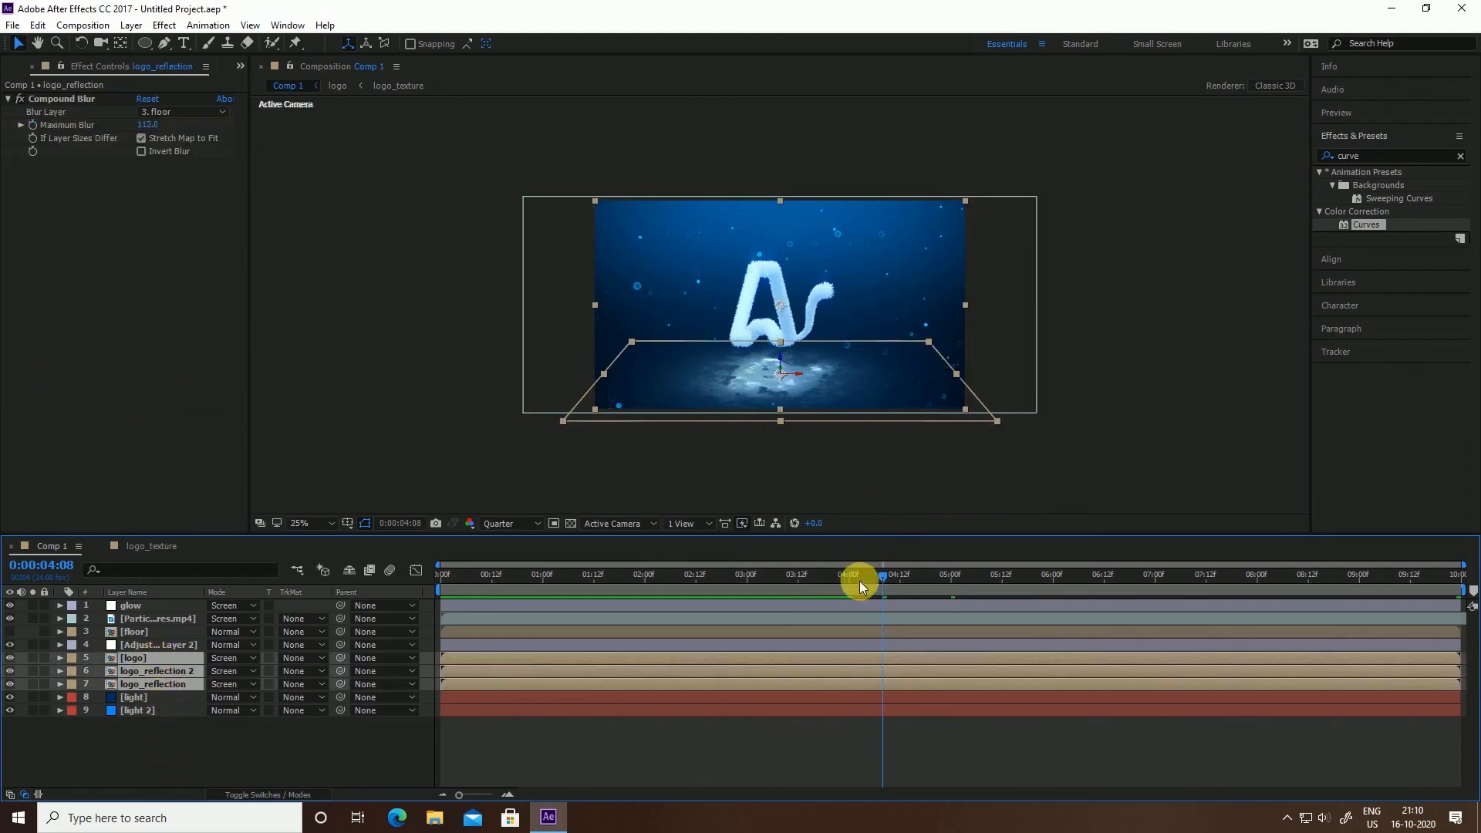
left_click_drag(858, 577, 849, 576)
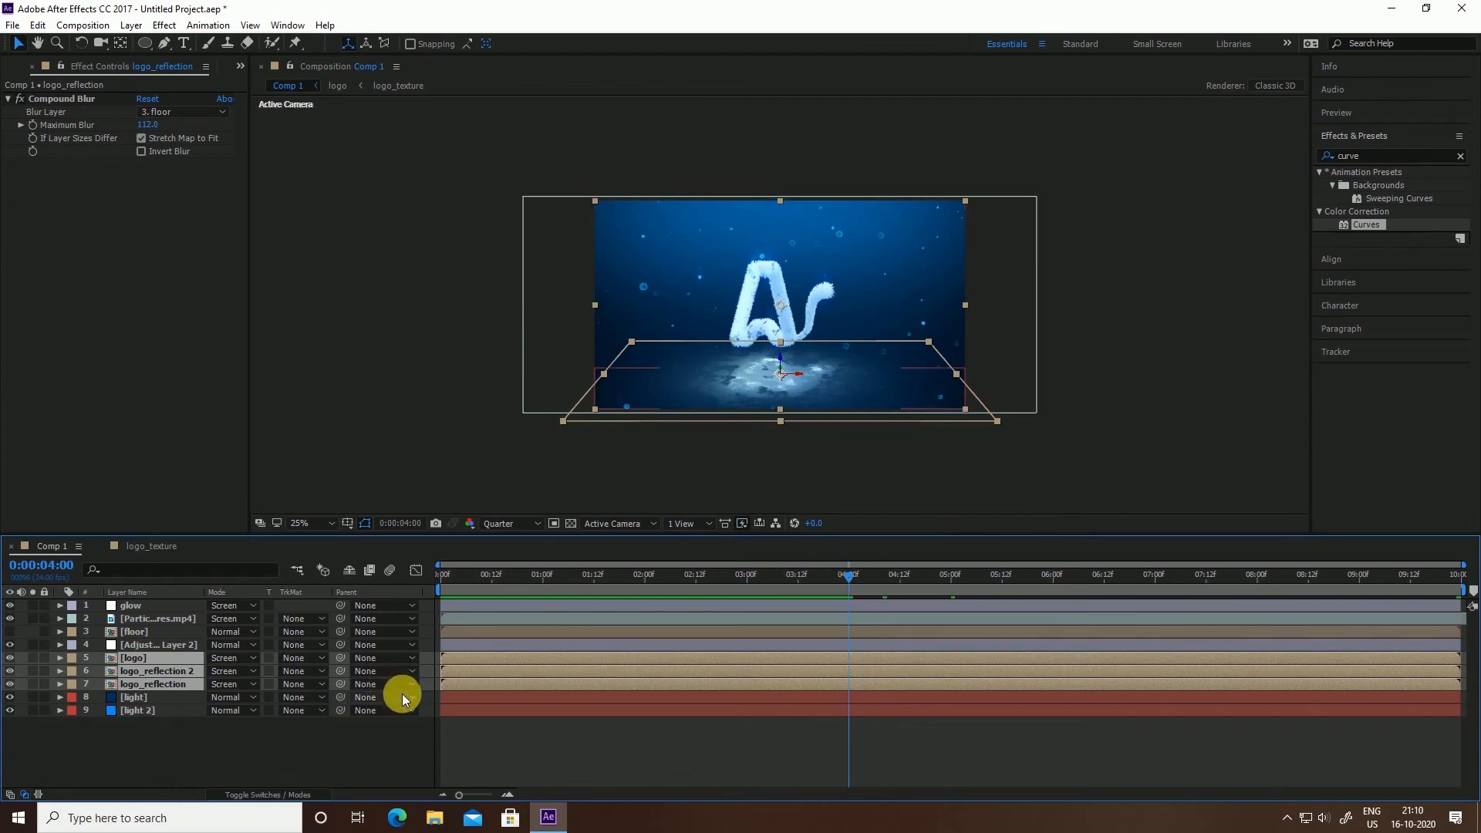
key("s")
left_click(100, 671)
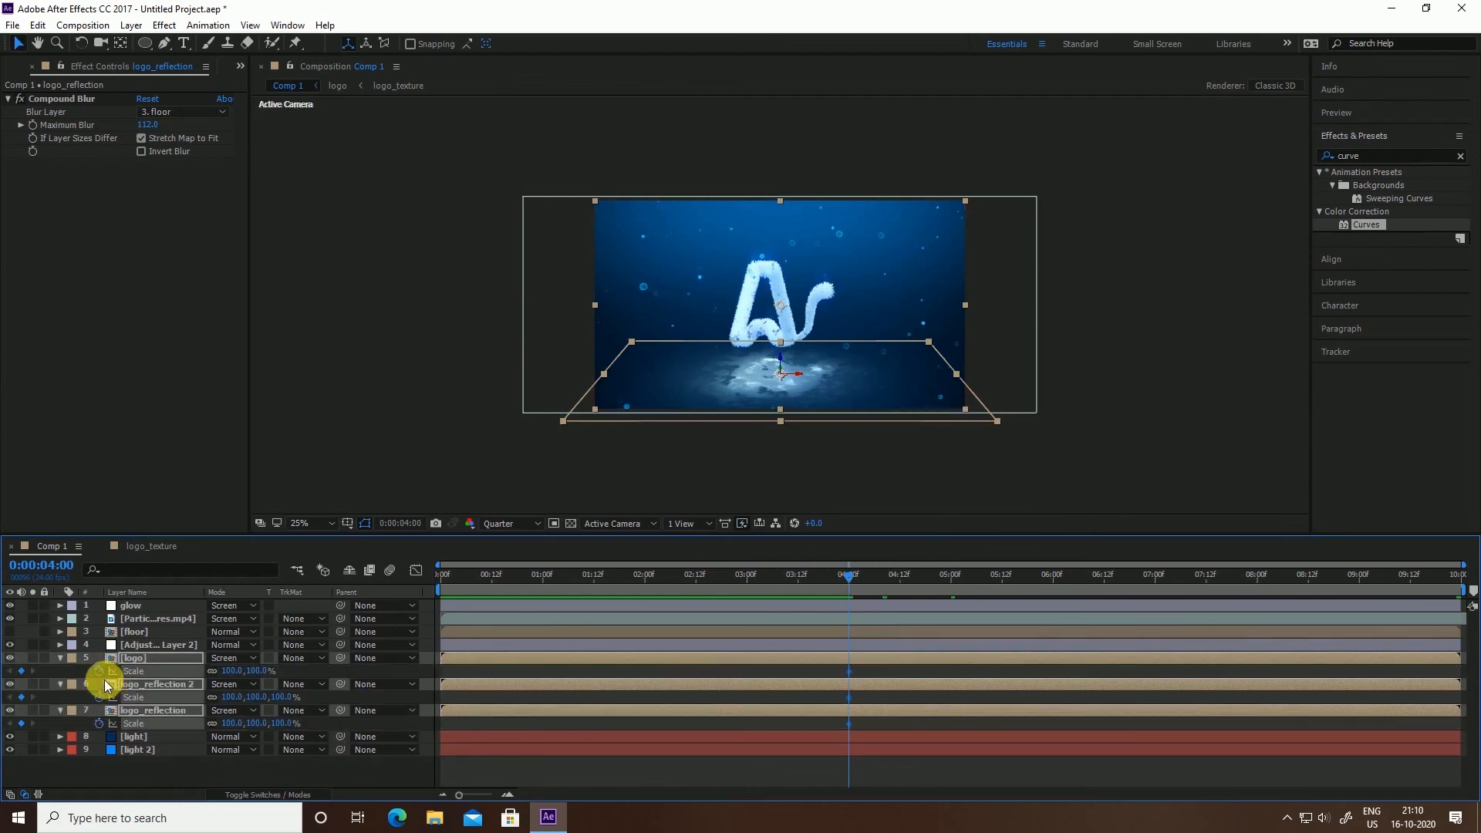
Set the three layers' Scale to 106 at 6 seconds
left_click(1153, 579)
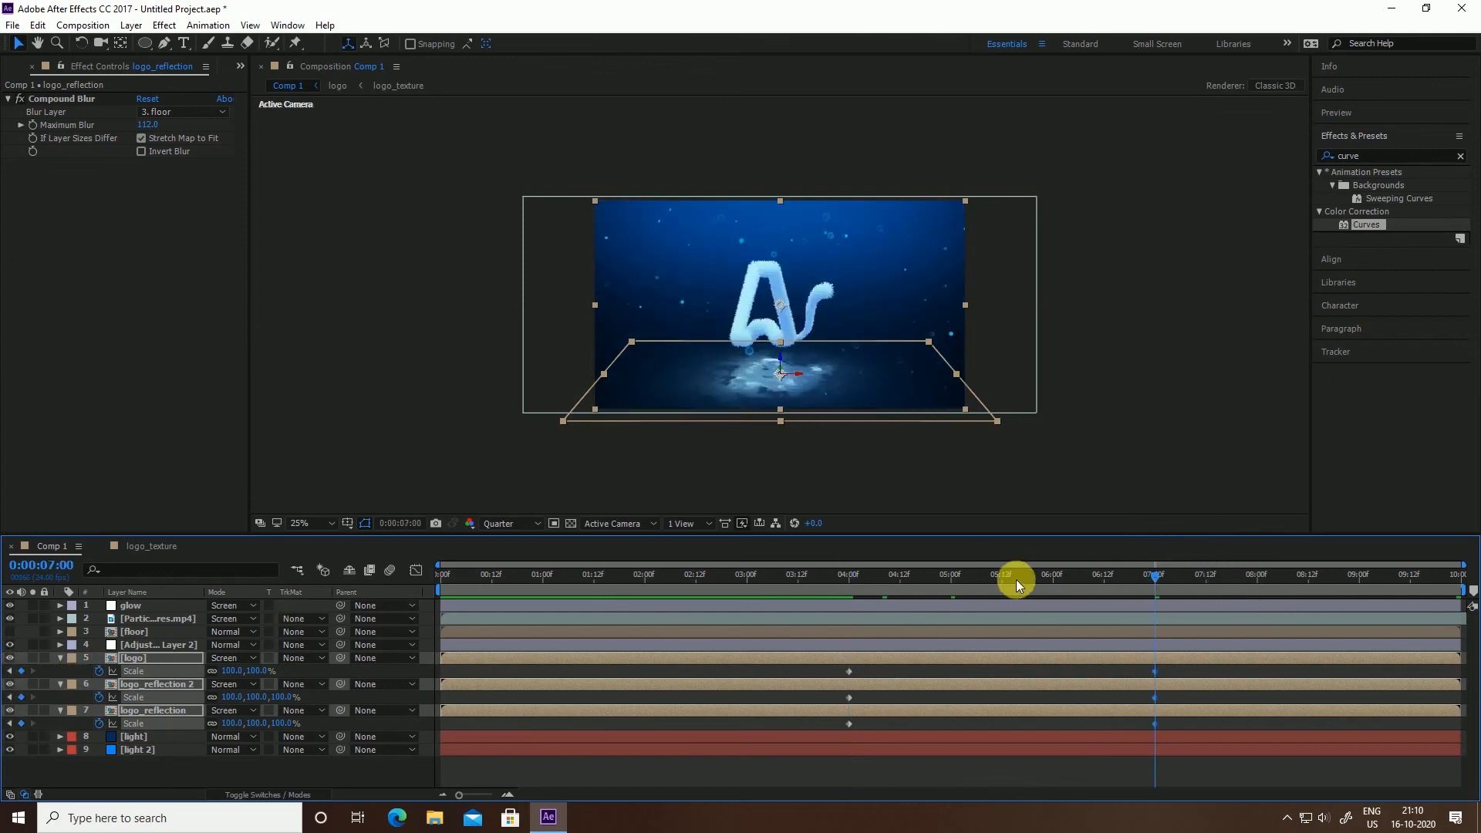
left_click(1054, 574)
left_click_drag(259, 671, 266, 677)
left_click(261, 671)
type("1")
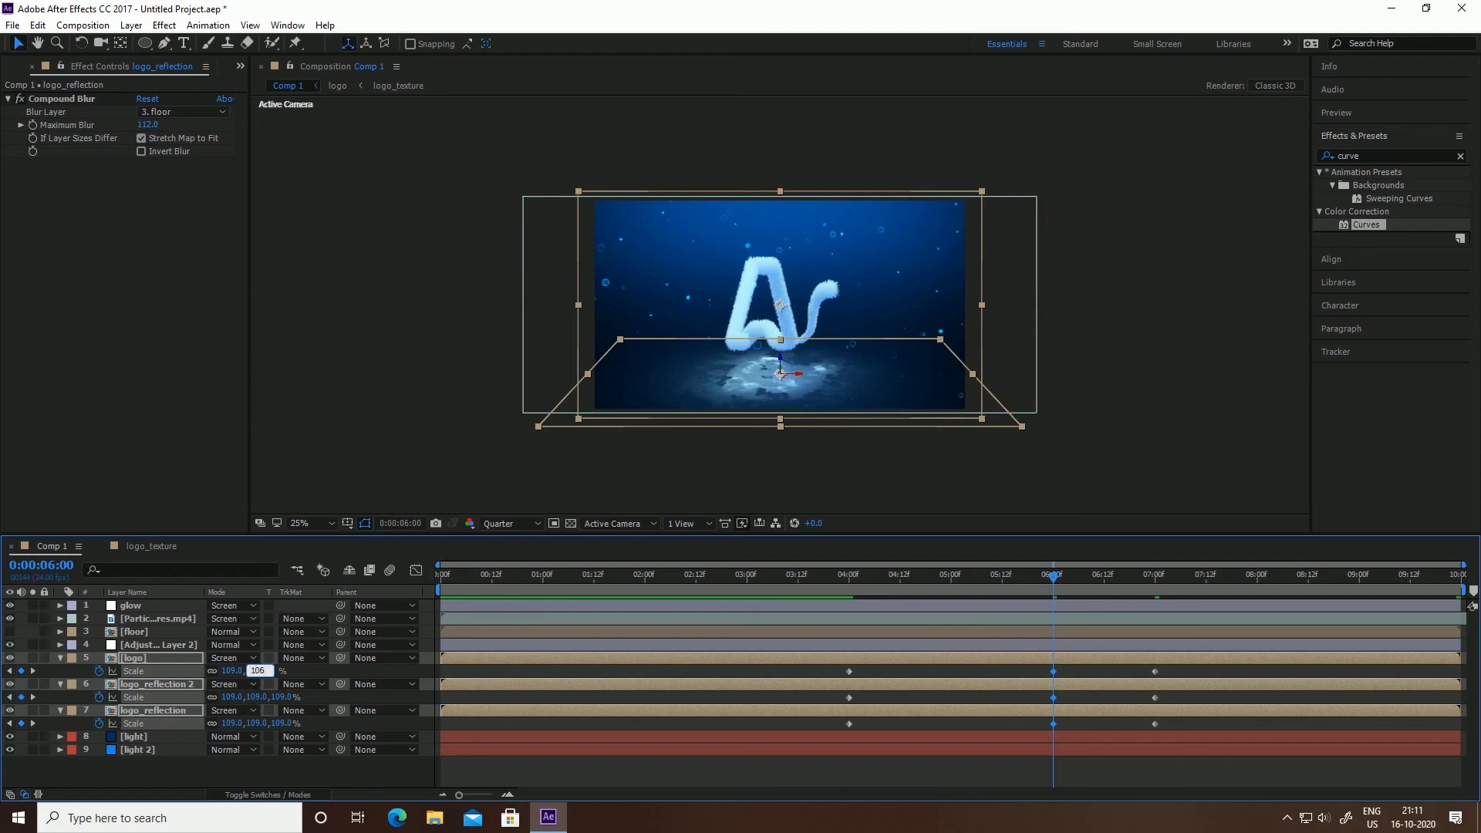
type("06")
key("Return")
Apply Easy Ease (F9) to all Scale keyframes and preview the pop from the start
left_click_drag(821, 665, 1208, 763)
key("F9")
left_click(1196, 428)
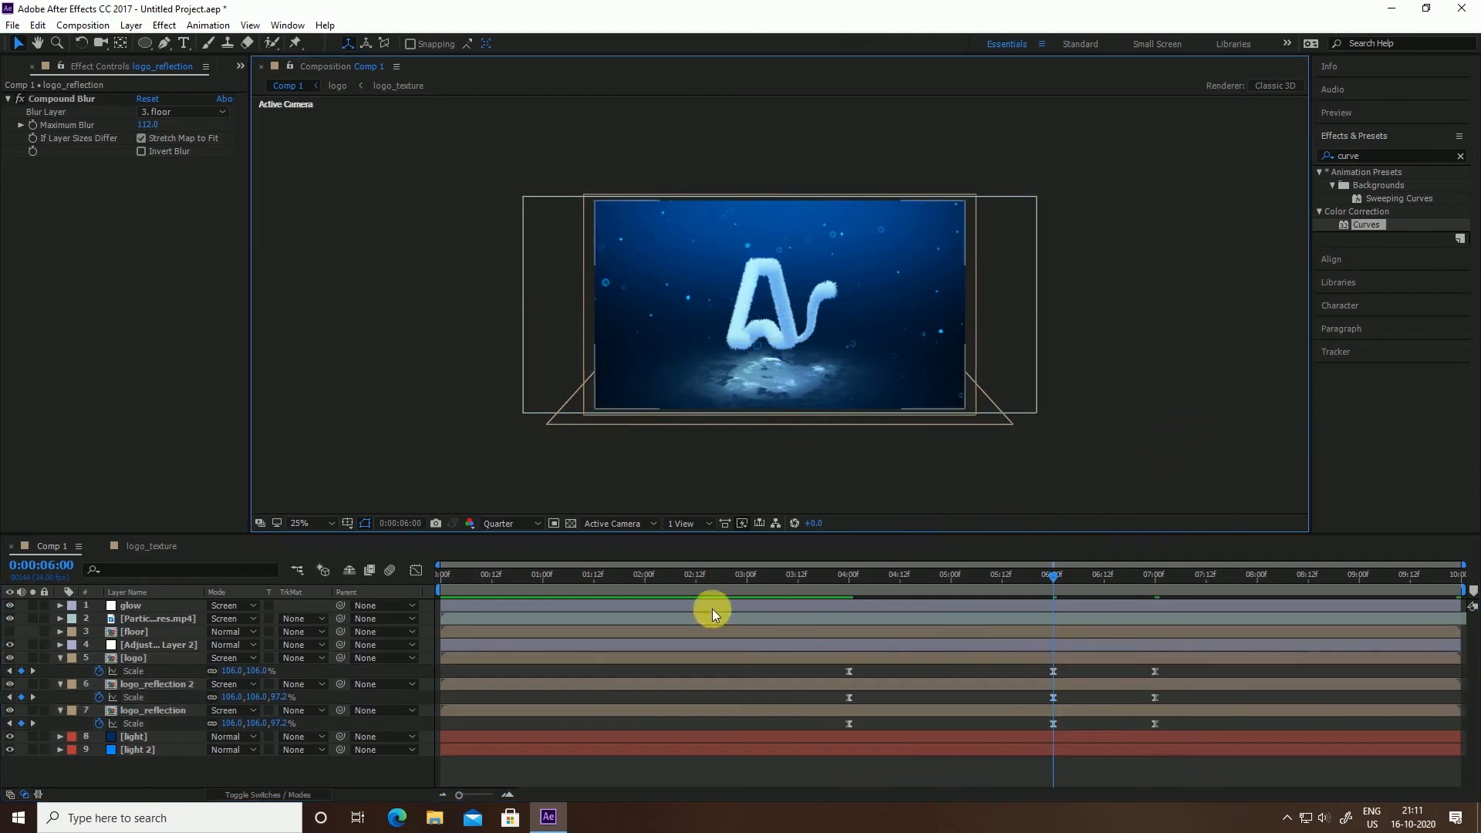
key("Home")
key("space")
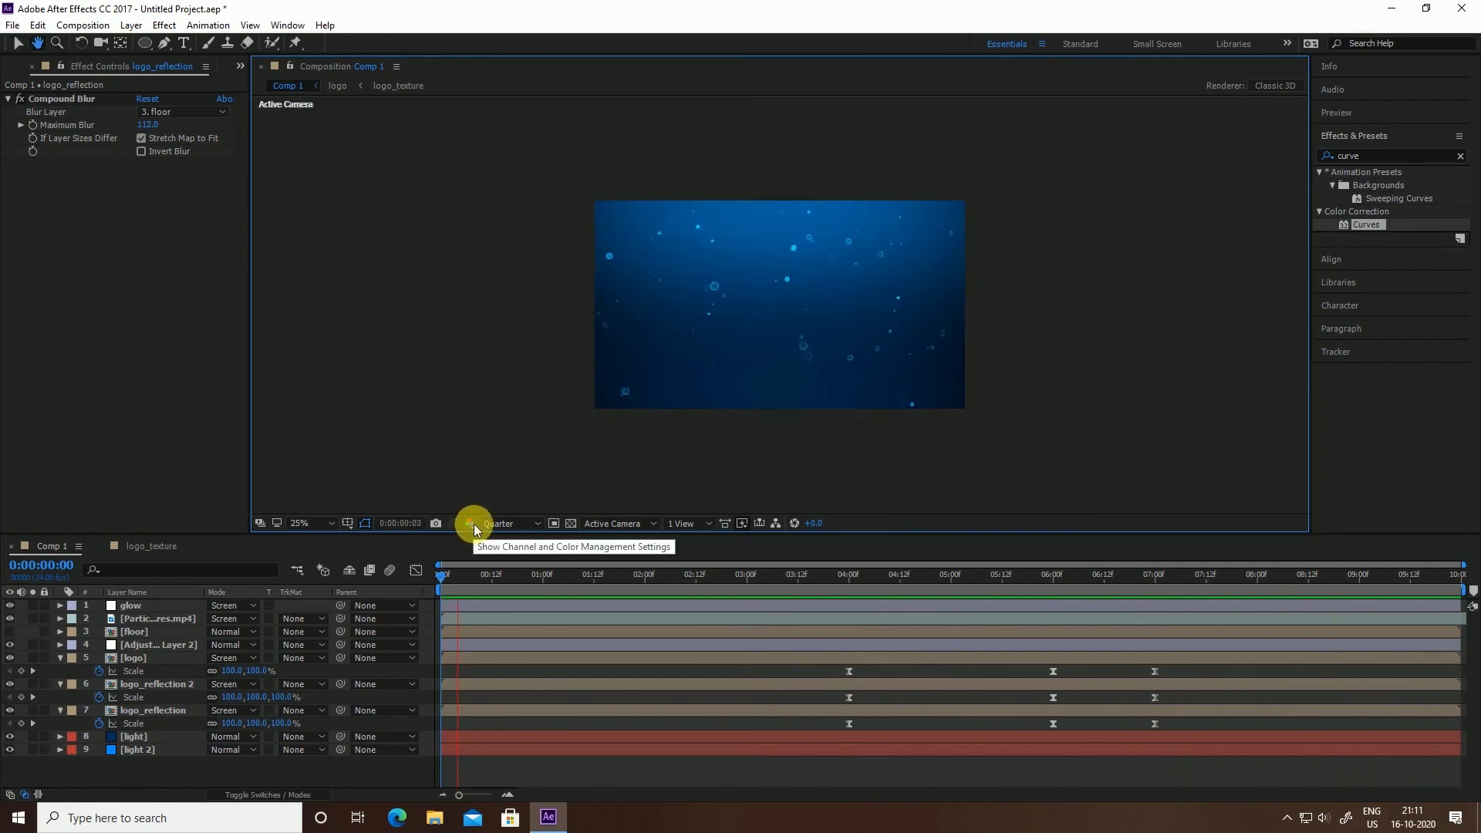
Return to frame 0 and collapse the [logo] and both reflection layers
left_click(465, 583)
left_click_drag(465, 583, 291, 607)
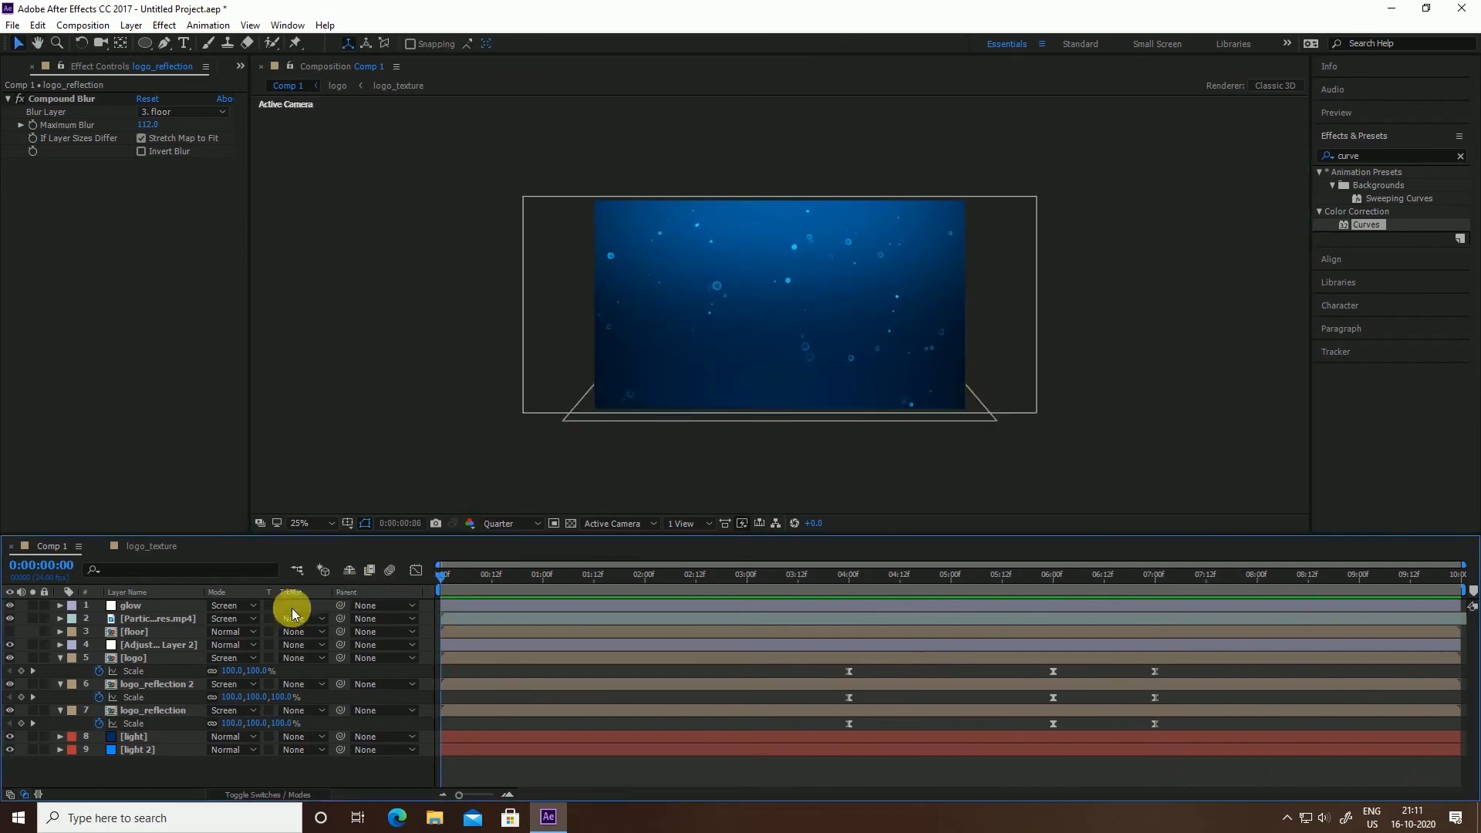
left_click(60, 658)
left_click(60, 671)
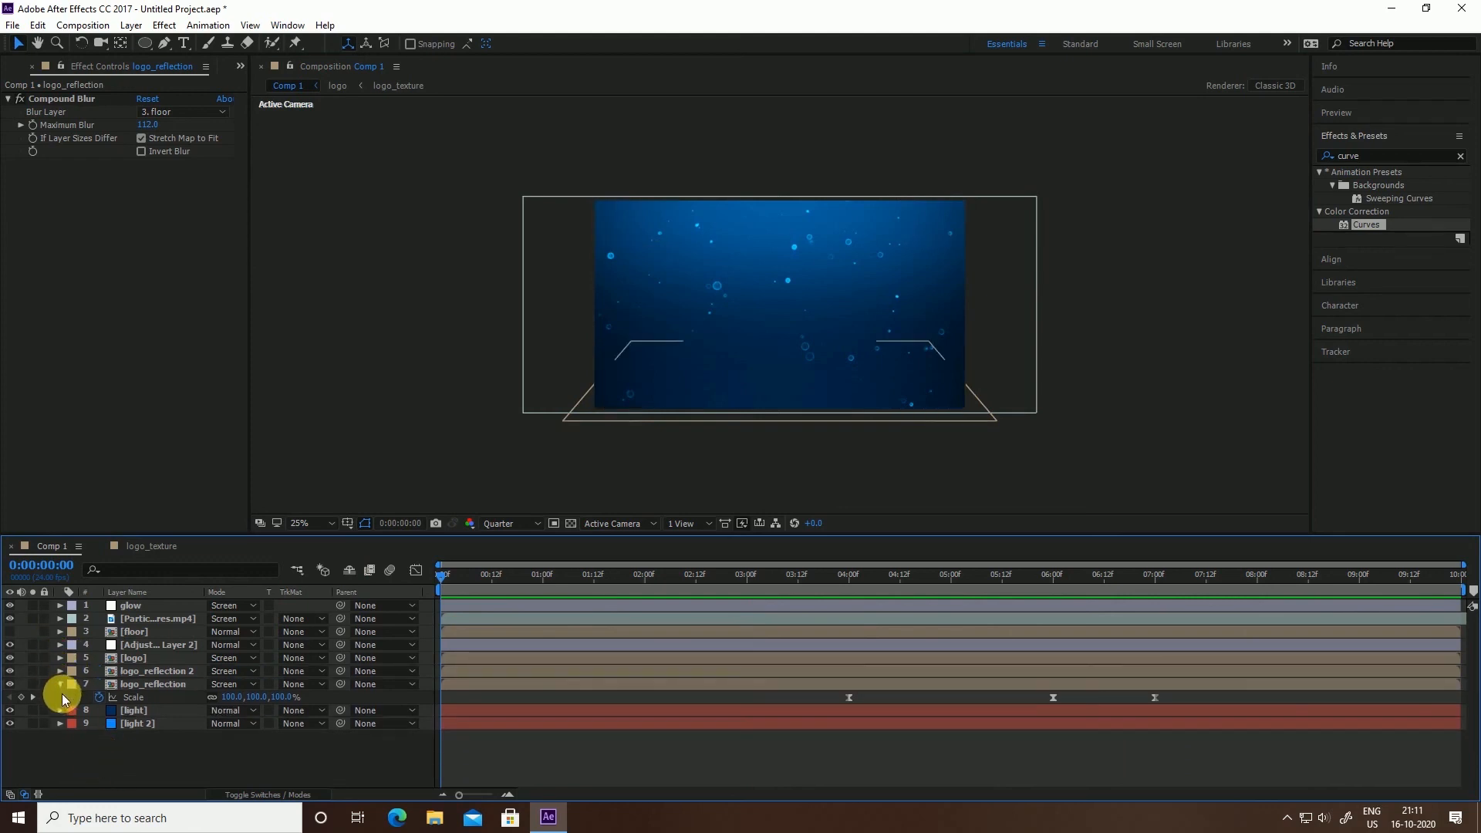
left_click(60, 684)
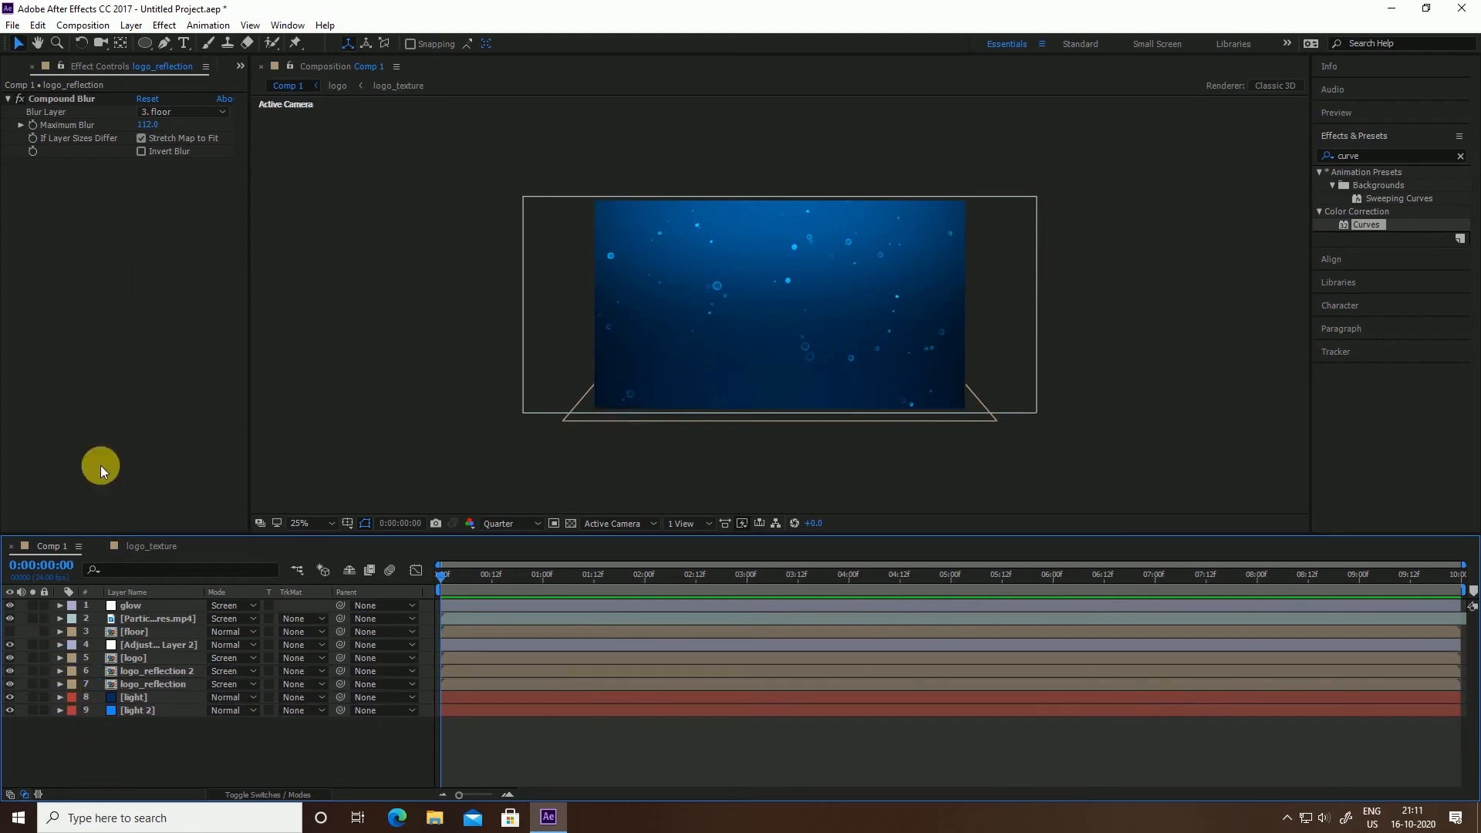
Import the Elegant Logo Intro MP3 via Import > File and drop it into the Comp 1 timeline
left_click(32, 66)
right_click(67, 391)
mouse_move(182, 466)
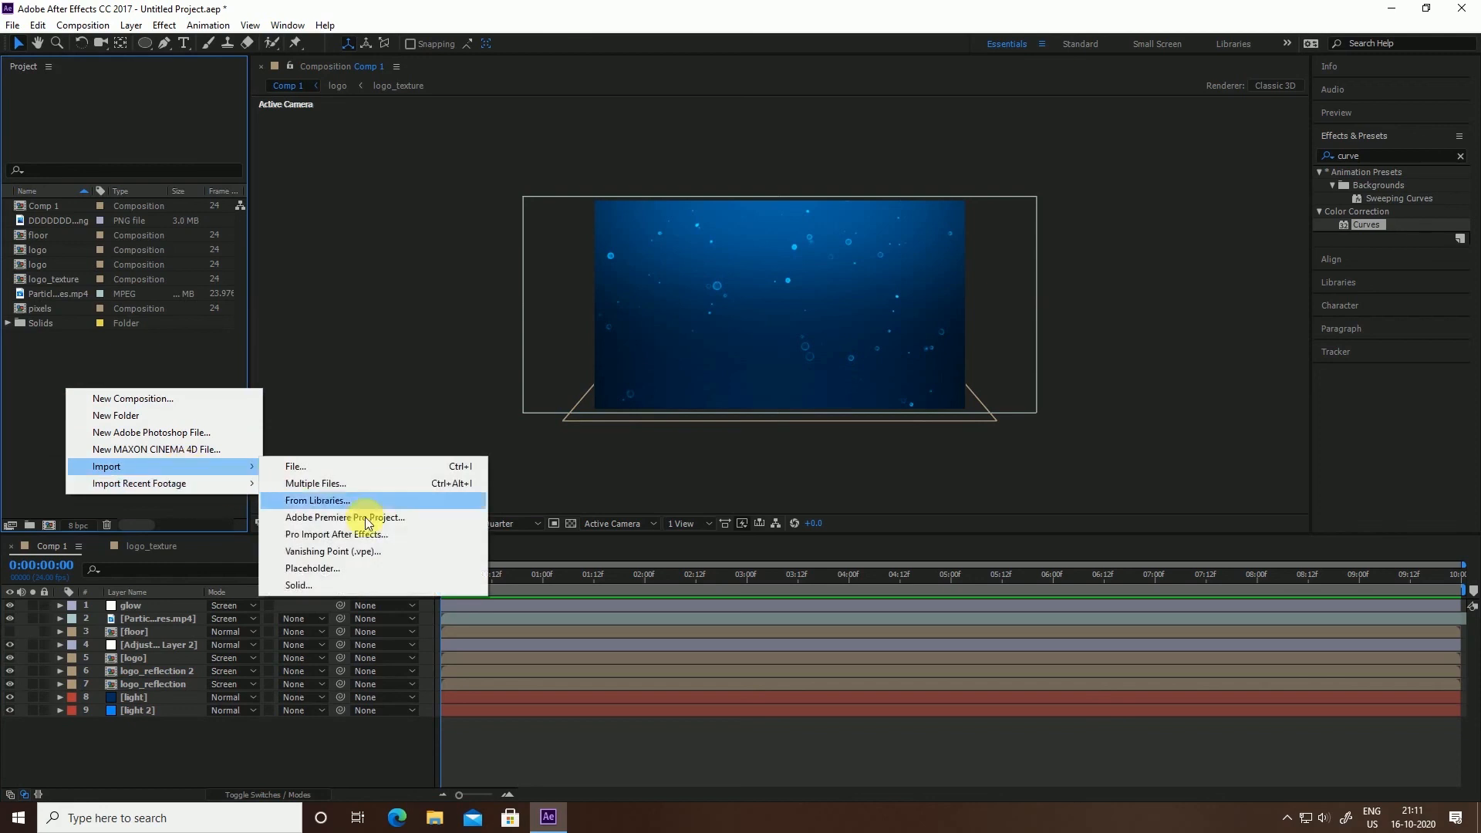
left_click(345, 470)
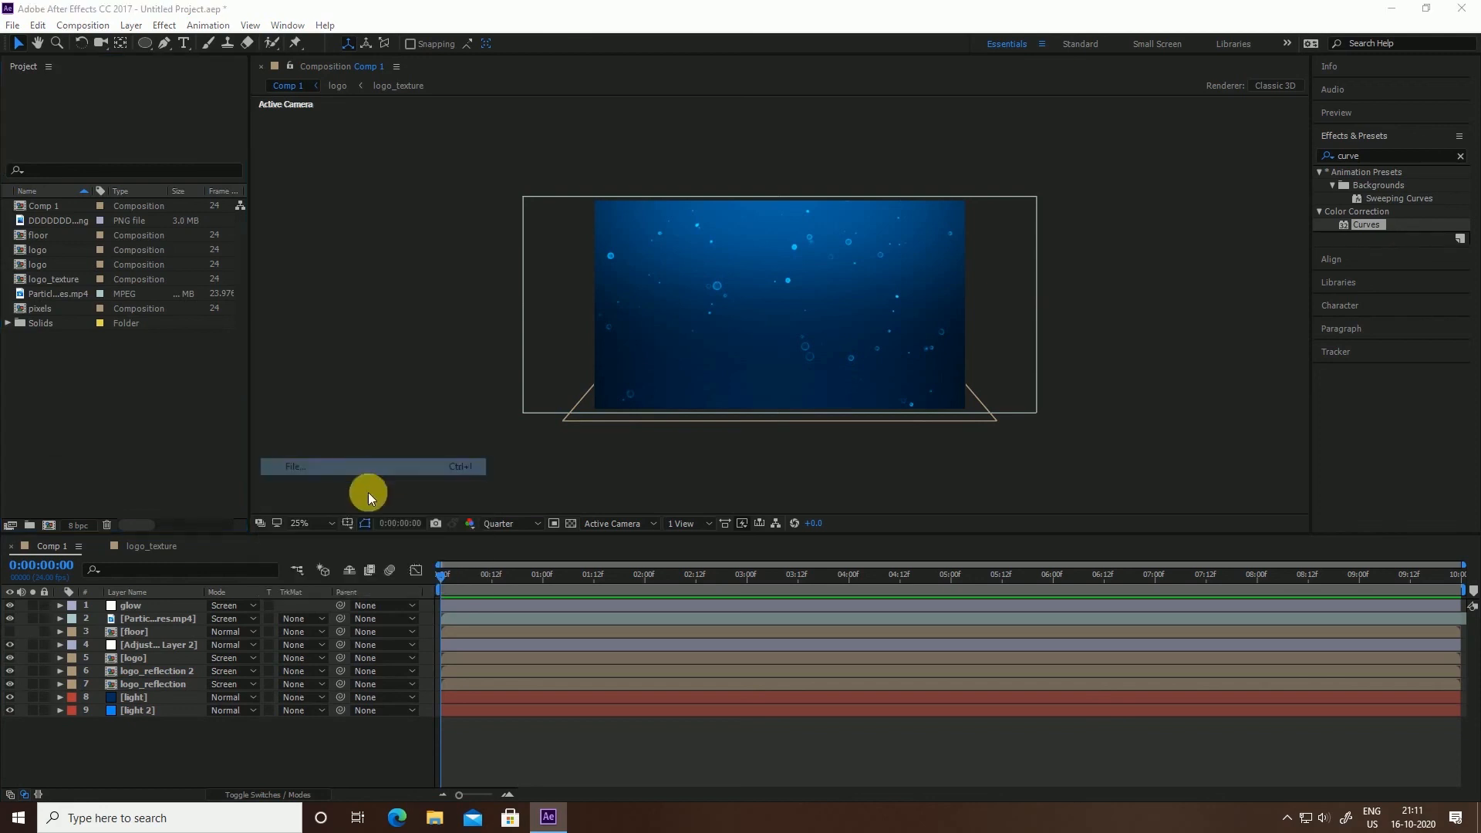
left_click(590, 304)
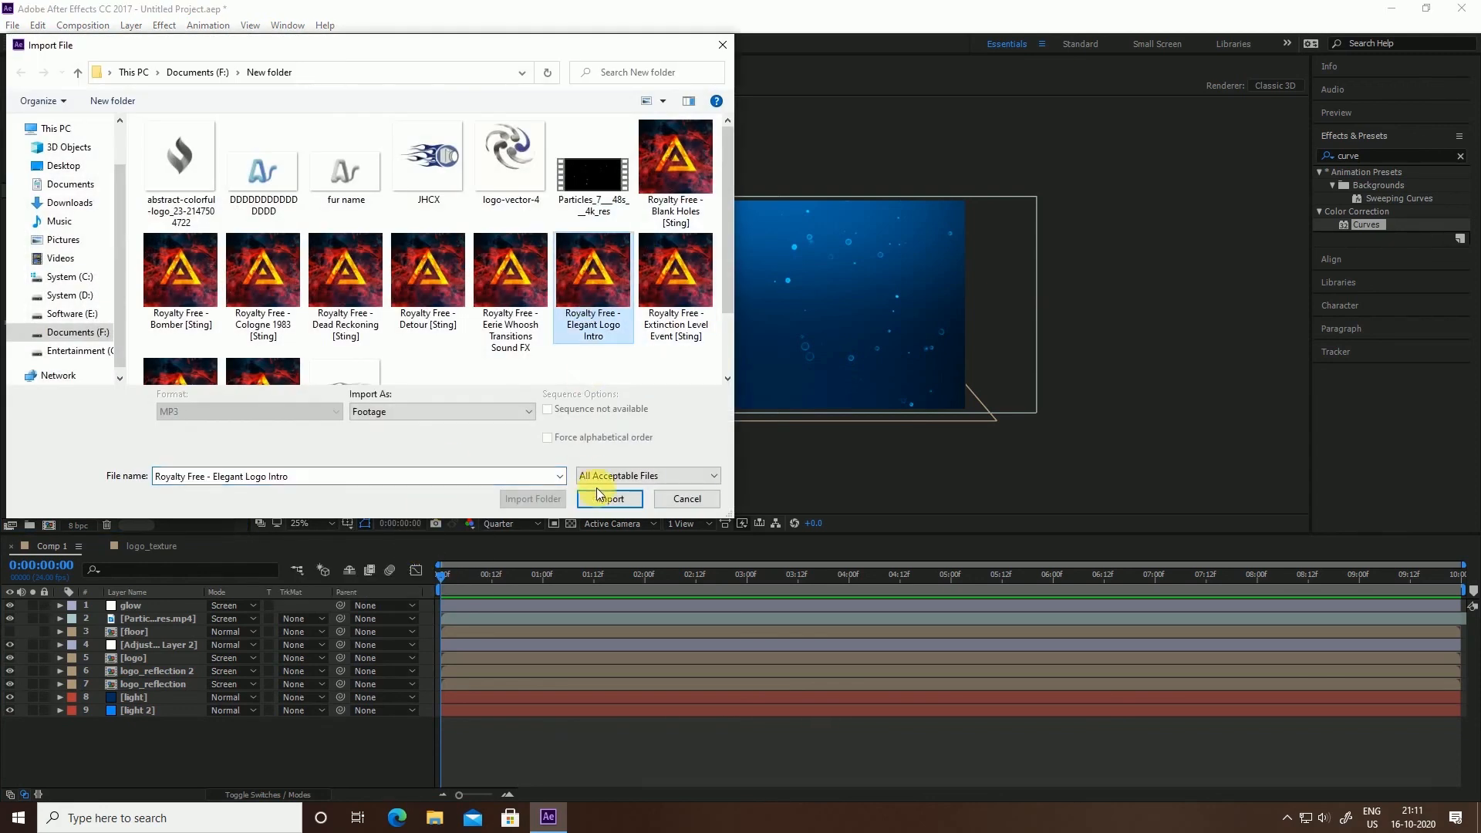
left_click(605, 500)
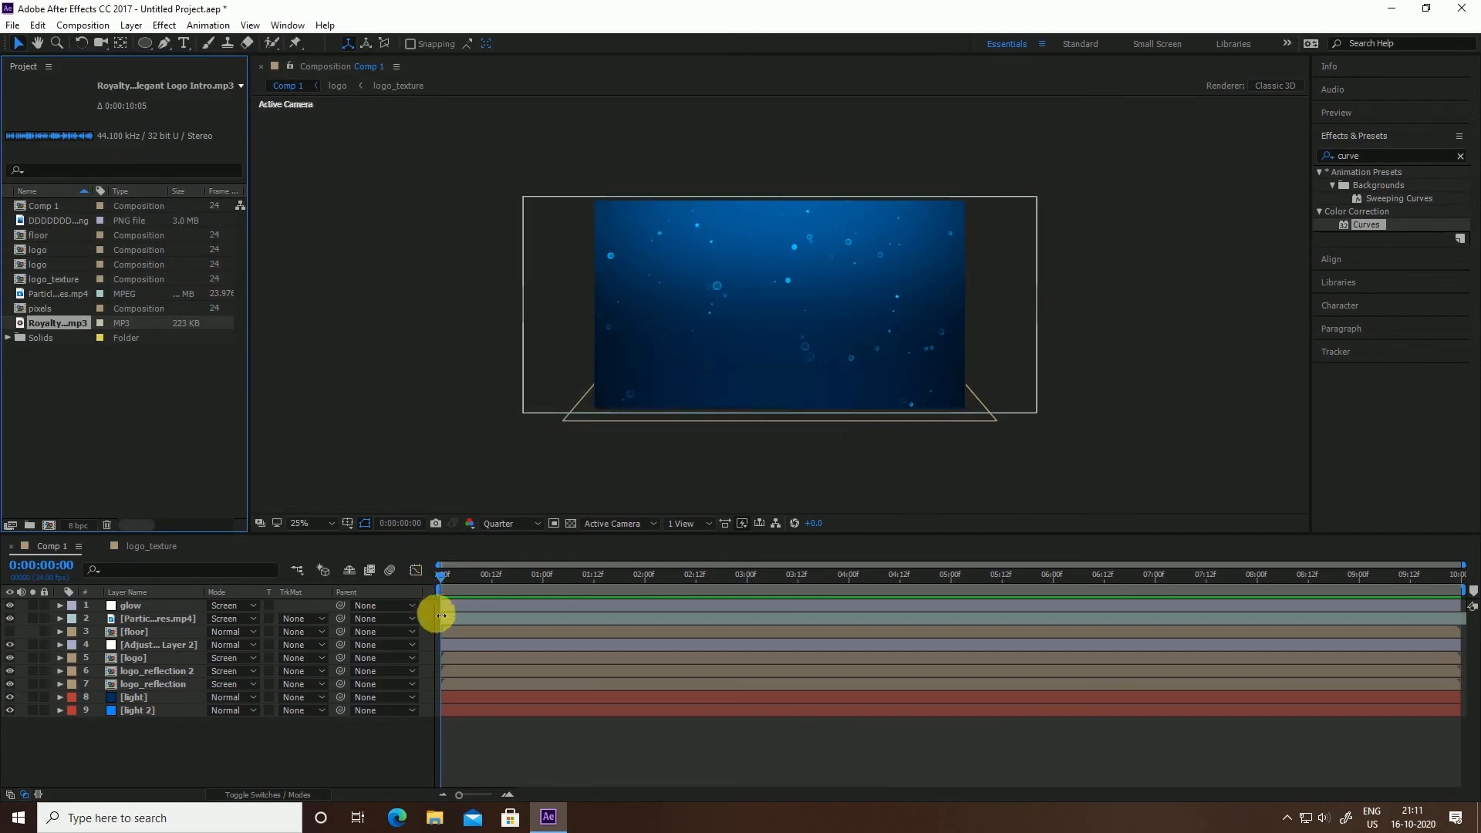
left_click(31, 337)
left_click_drag(58, 323, 111, 622)
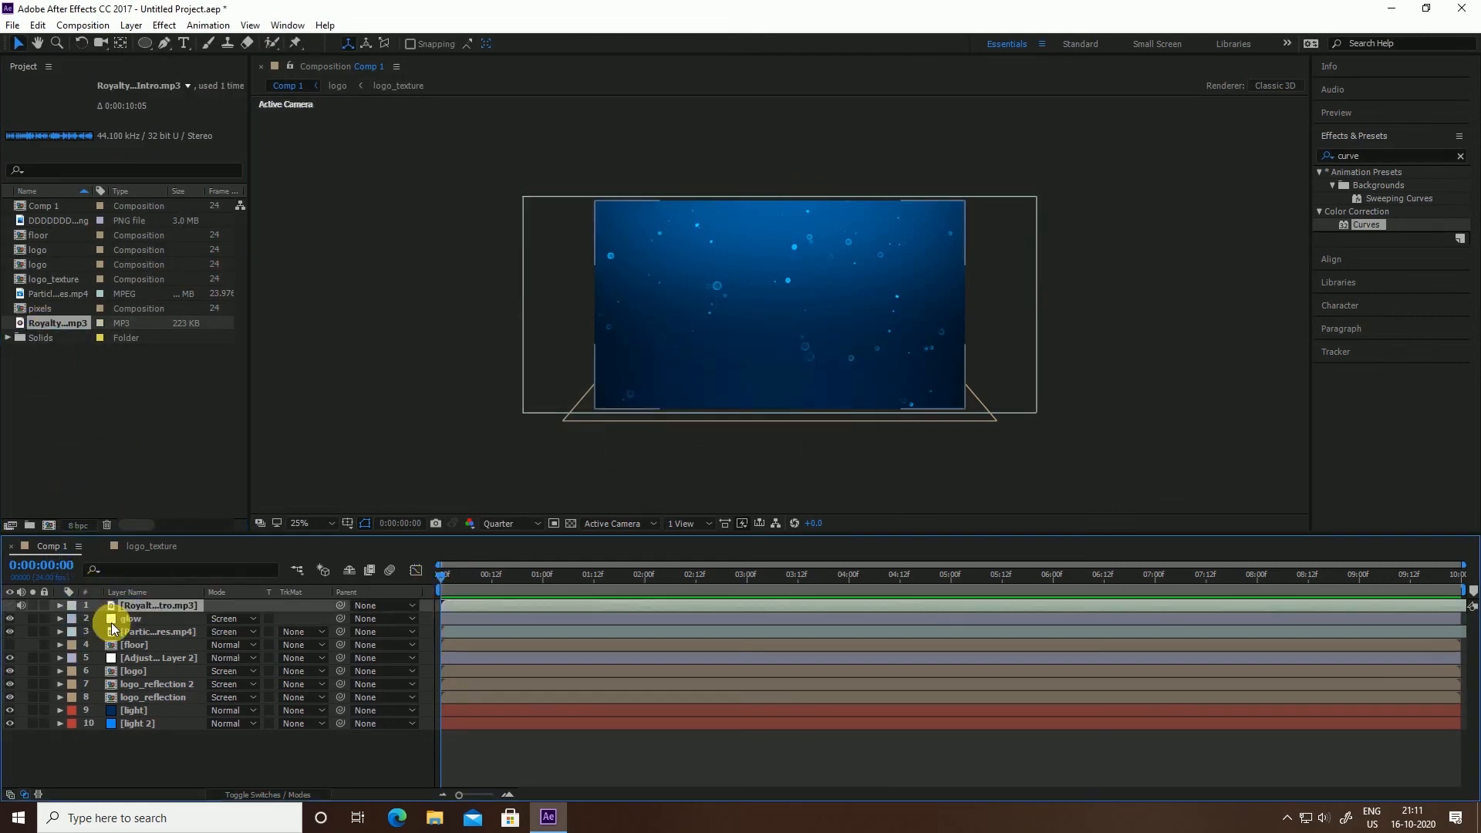
Preview the animation with the music track and select the logo_reflection layer
left_click(408, 436)
key("space")
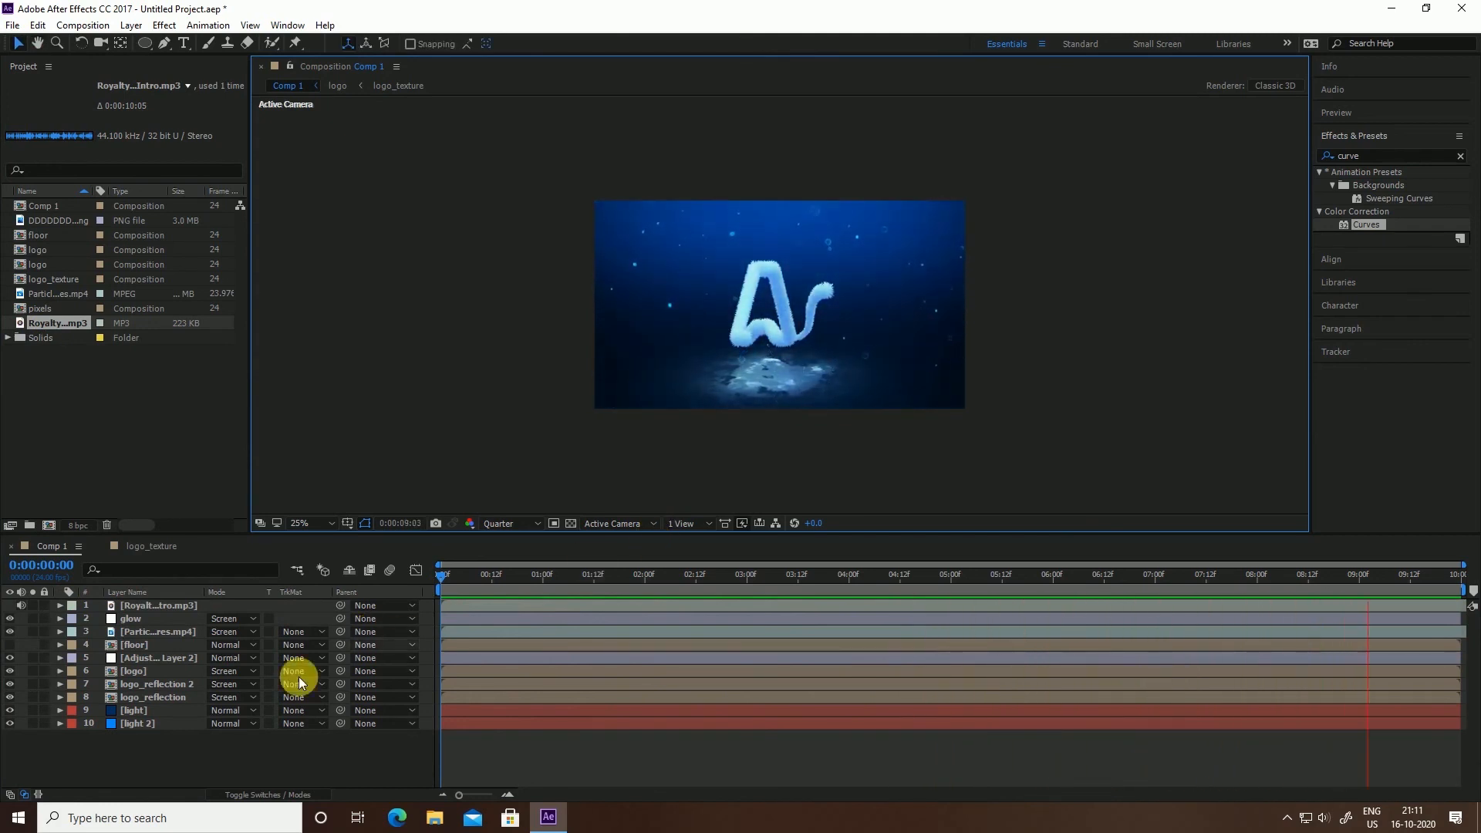
left_click(165, 696)
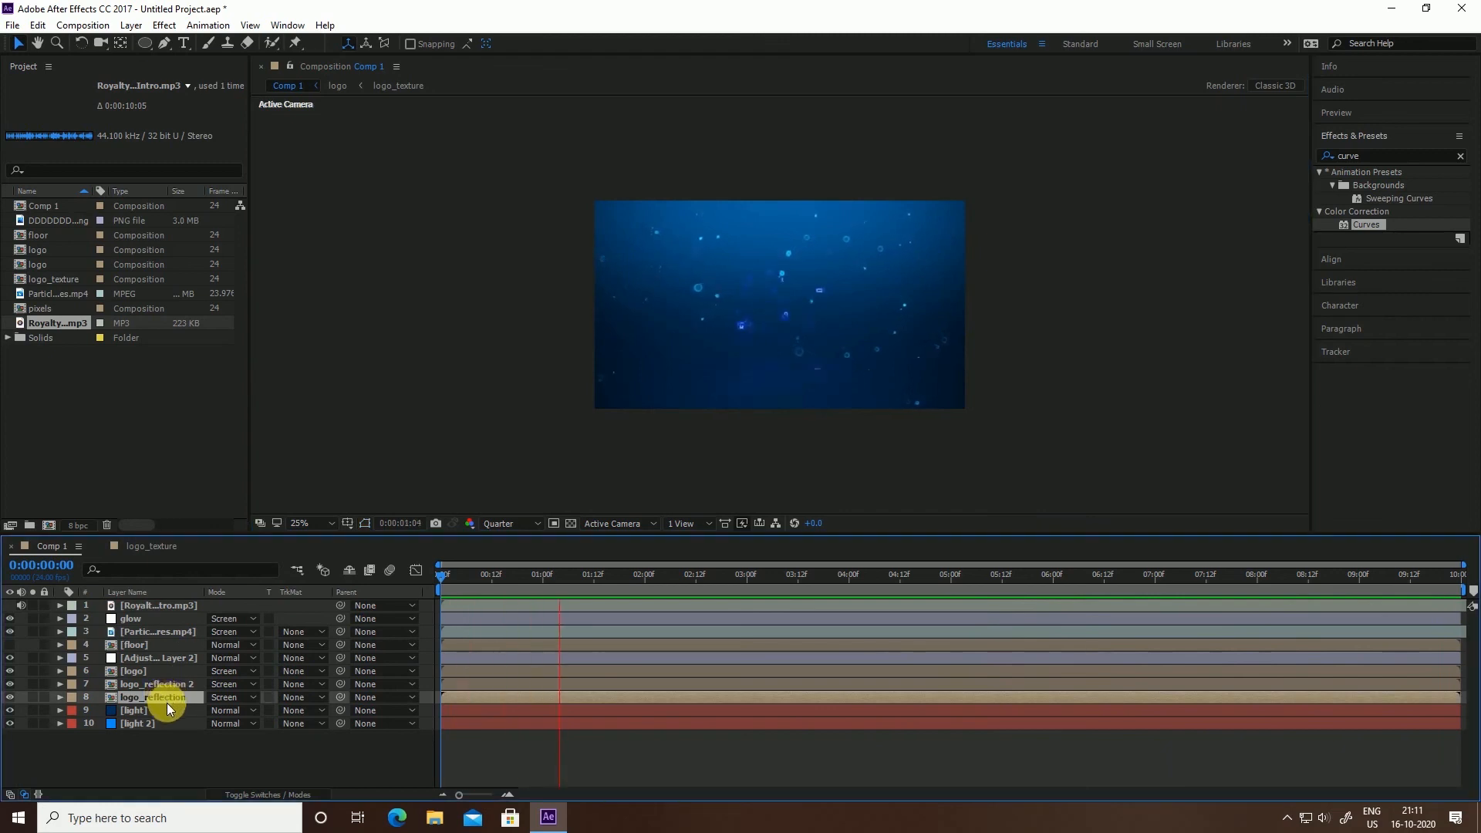
key("space")
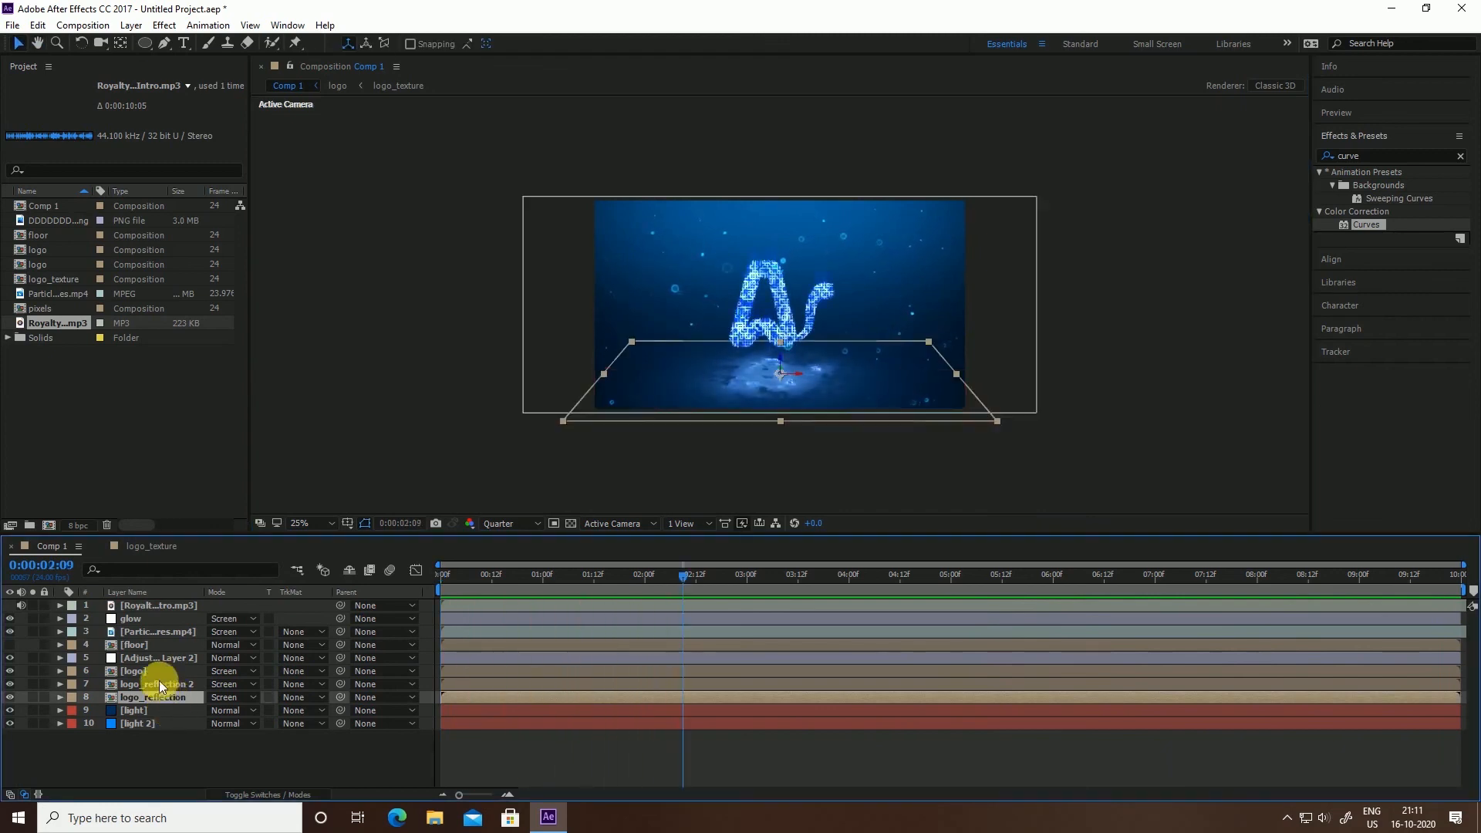
Raise the three layers' 6-second Scale keyframe to about 118% and preview again
left_click(156, 674, "shift")
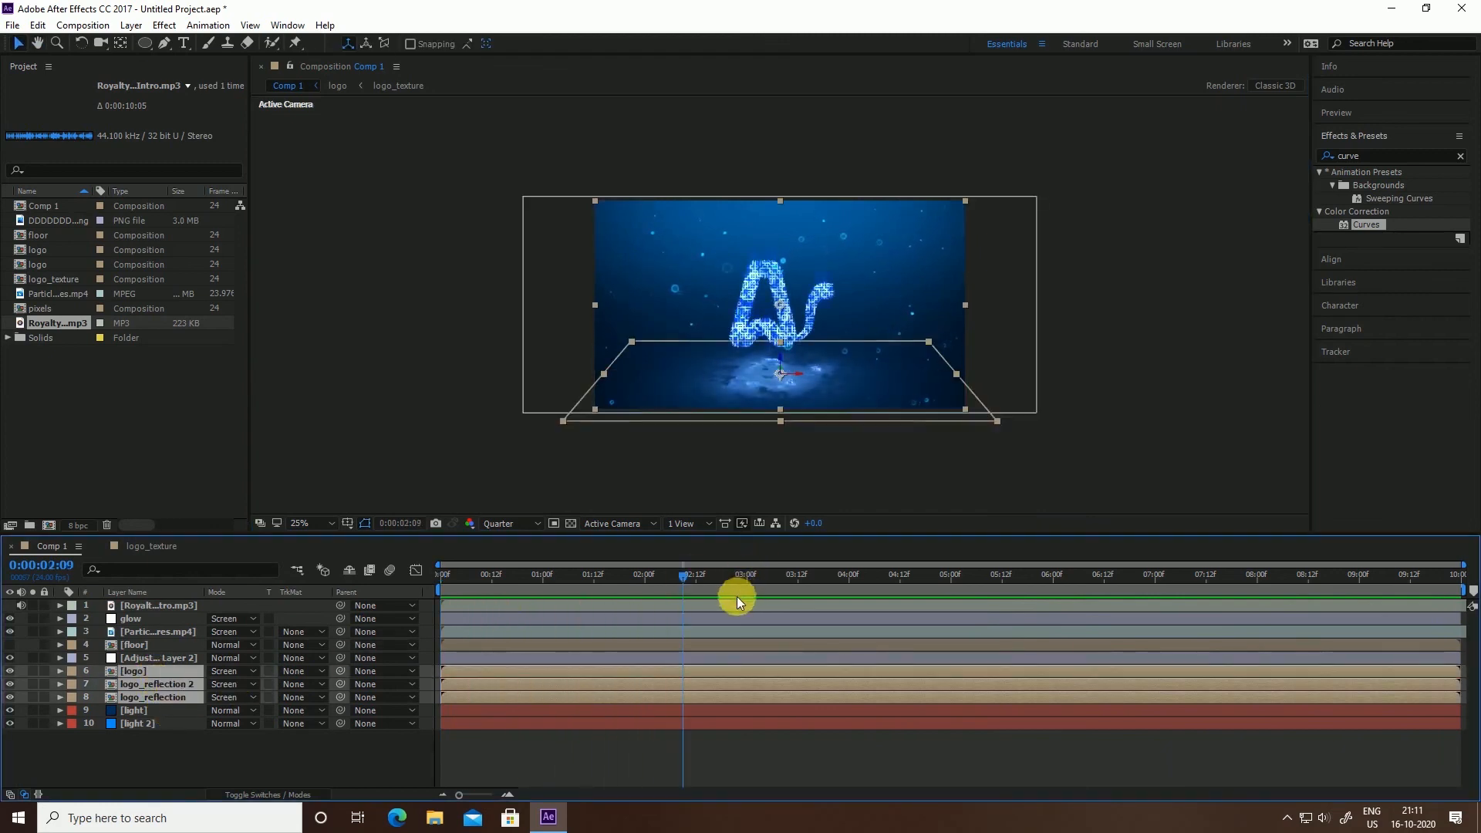
key("u")
left_click_drag(1043, 584, 1052, 580)
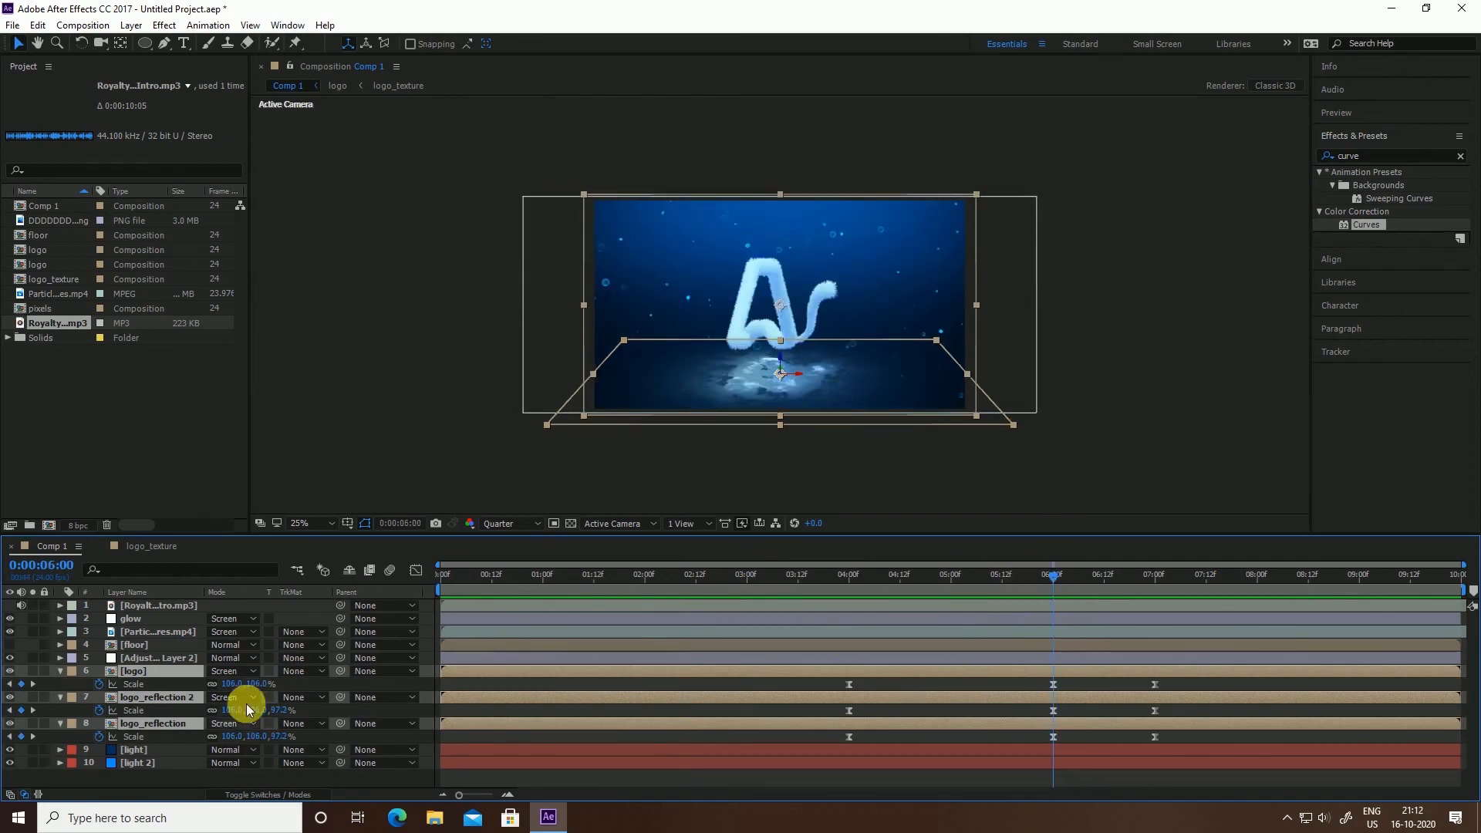
left_click_drag(264, 686, 261, 695)
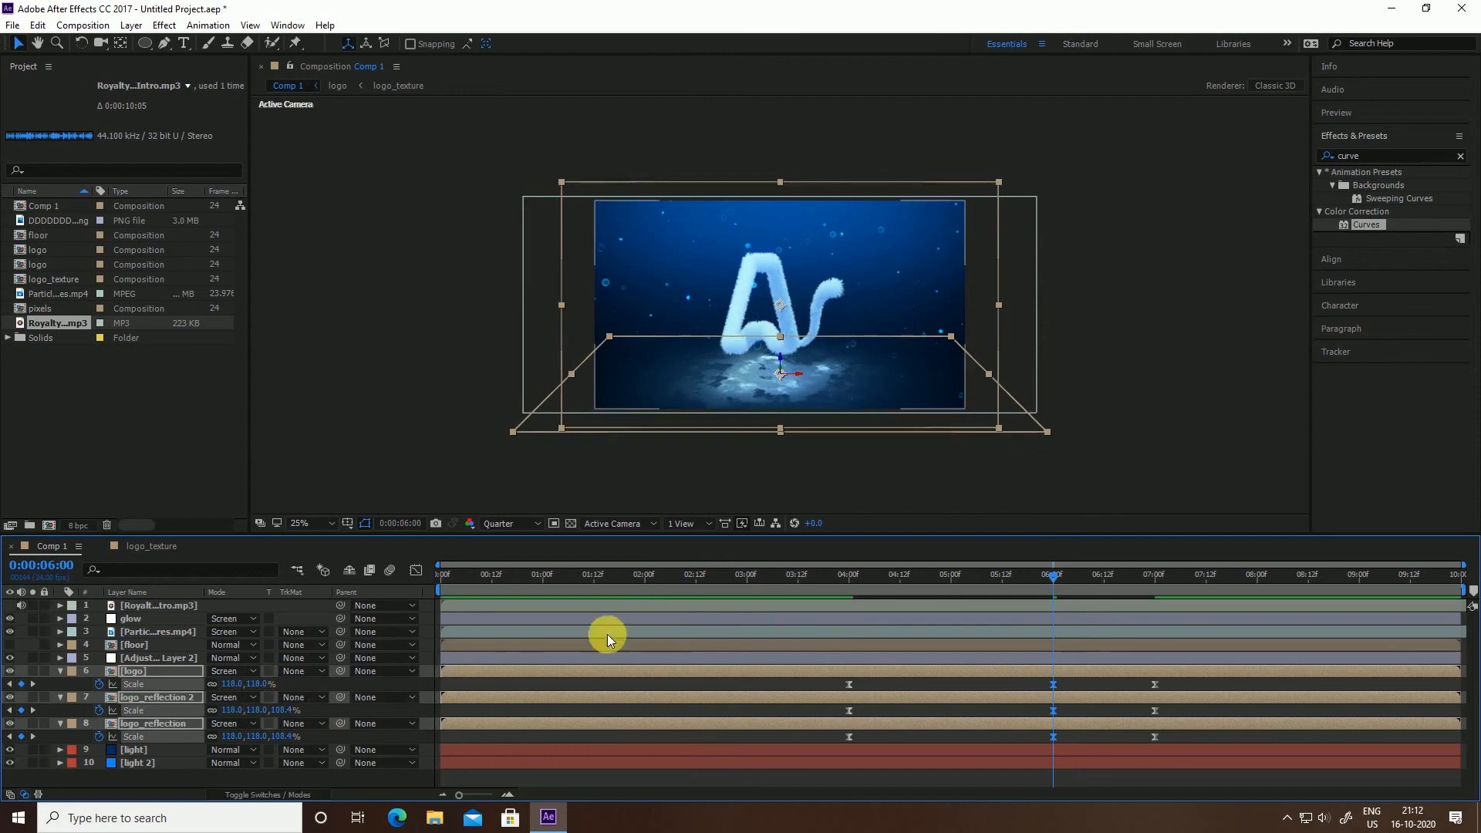
left_click_drag(1053, 575, 802, 577)
left_click(1161, 439)
key("space")
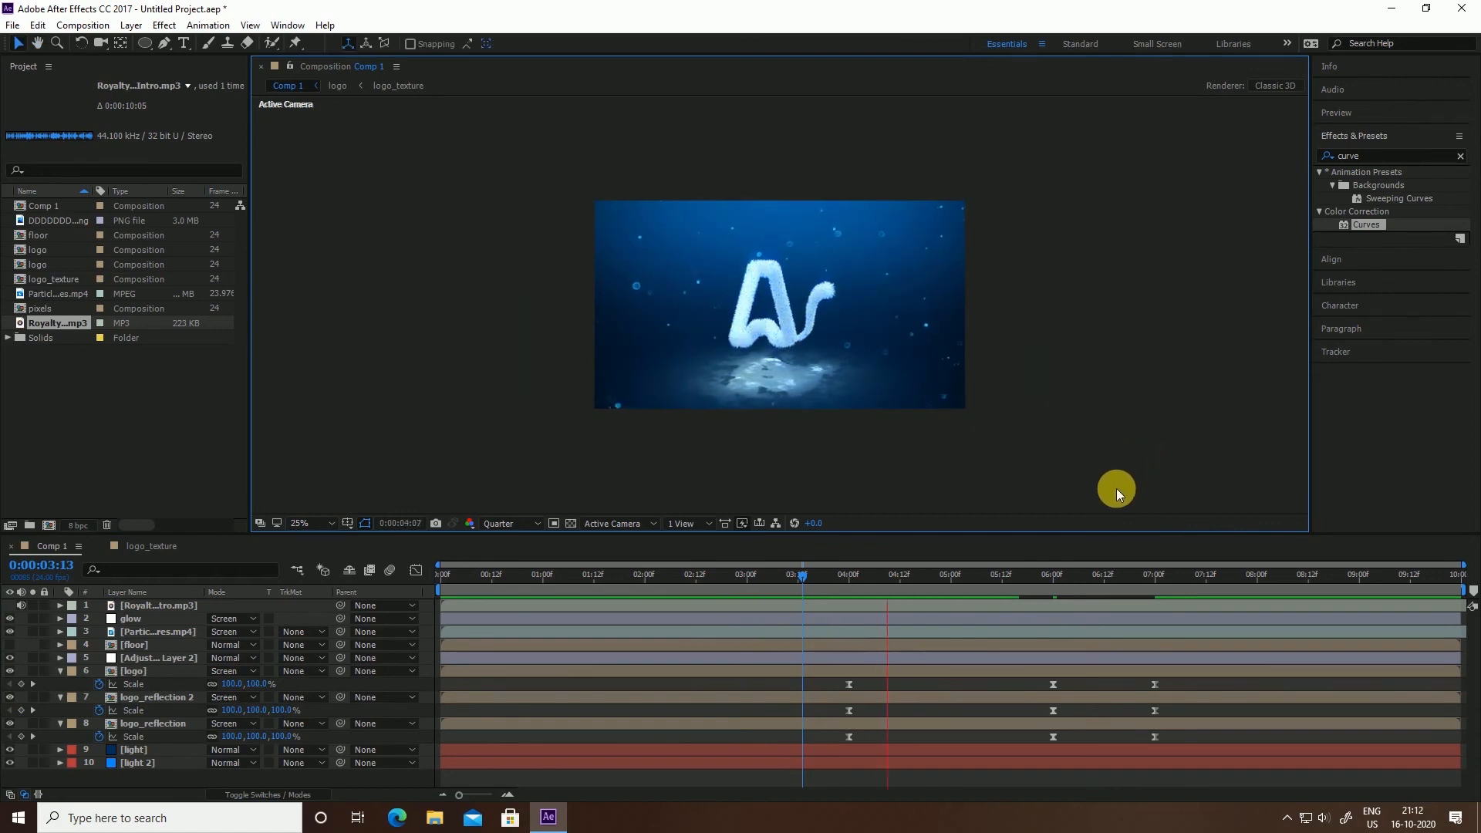